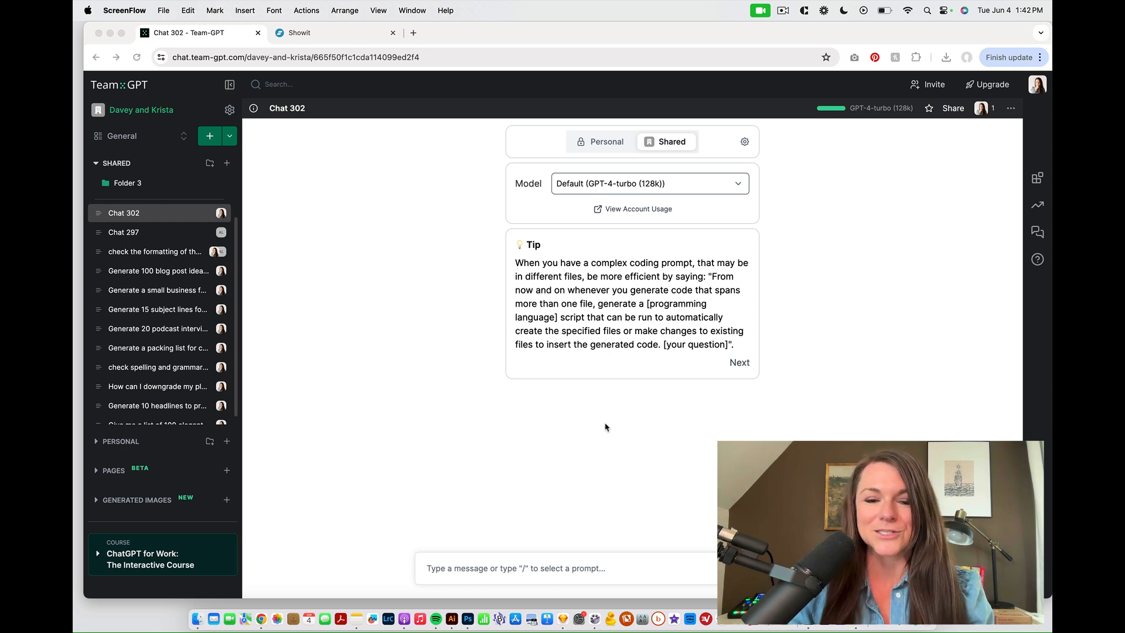
pyautogui.click(491, 568)
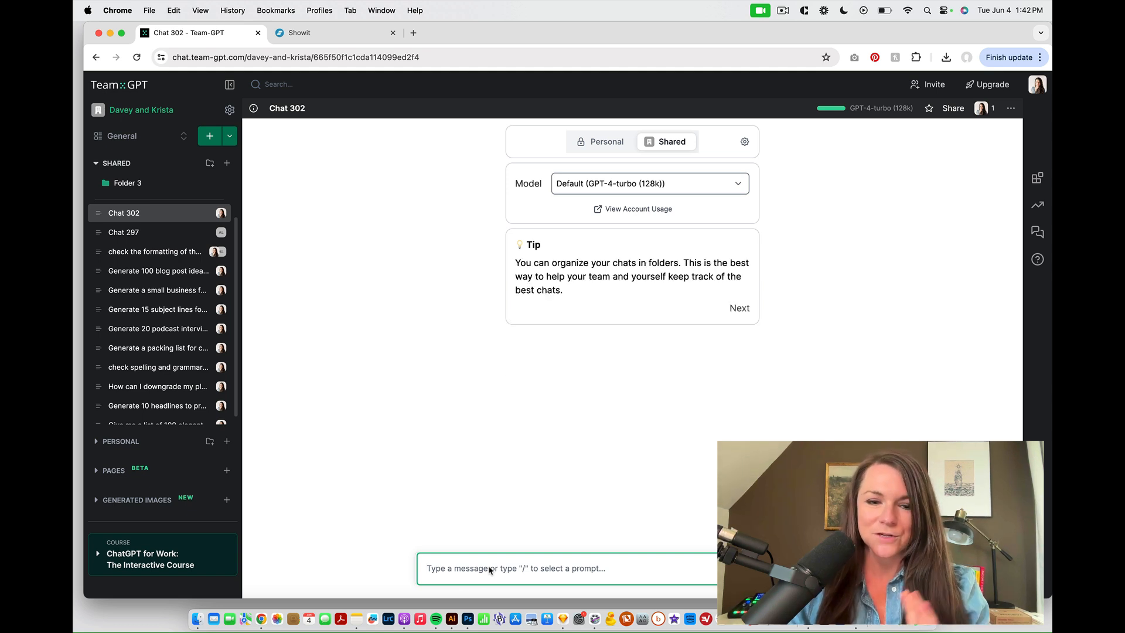
pyautogui.click(690, 181)
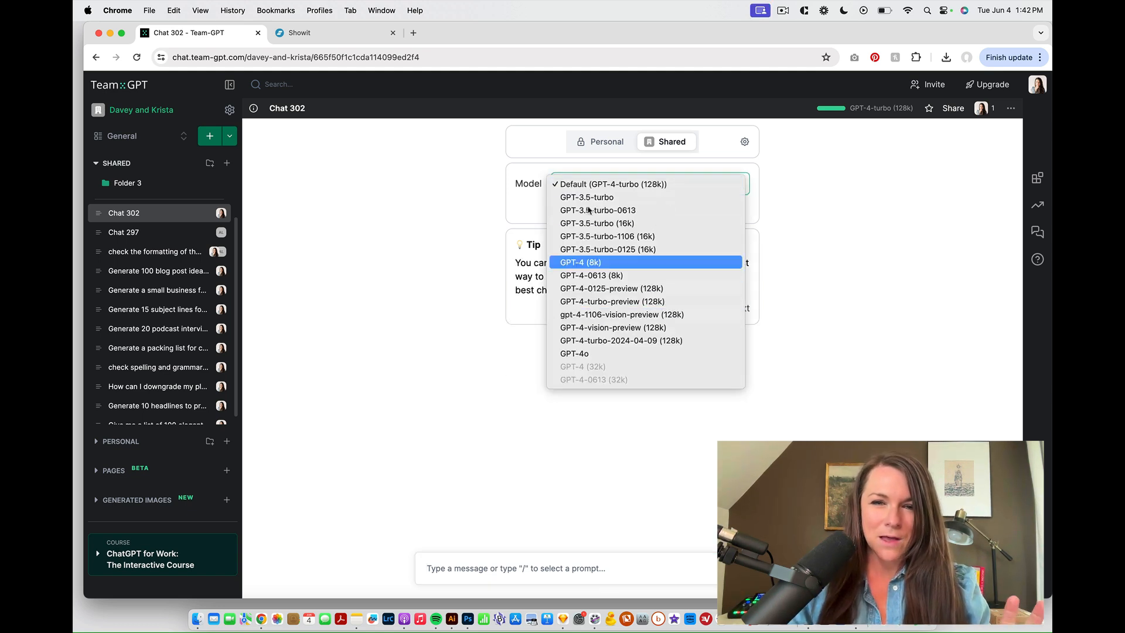
pyautogui.click(468, 194)
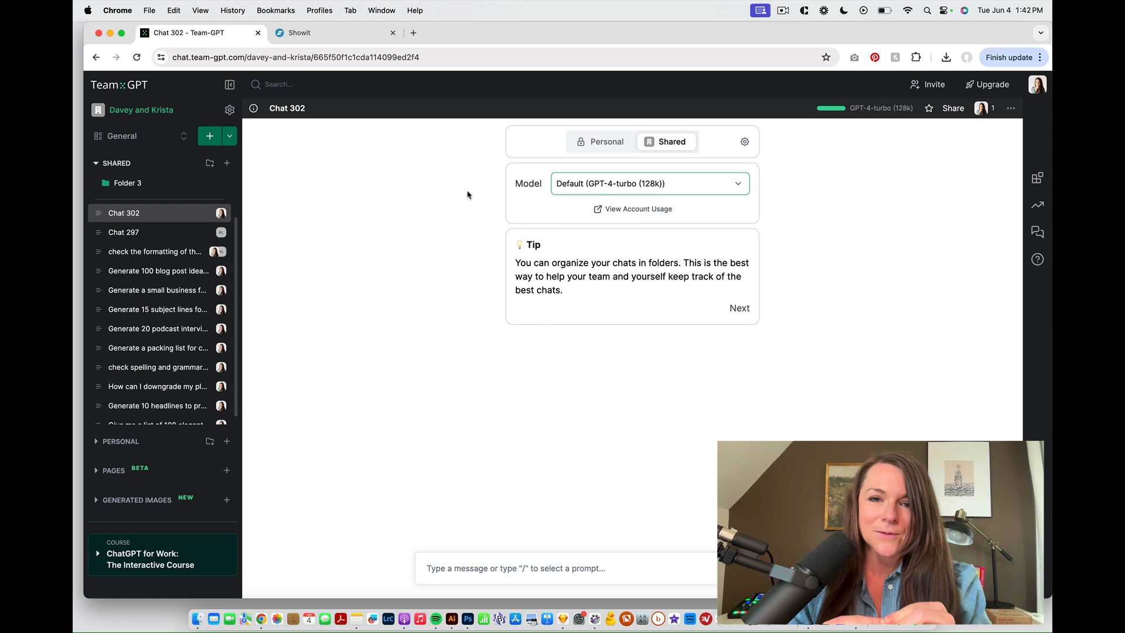
# - Send a prompt asking for a female small business with a name, a client avatar and a basic brand voice
pyautogui.click(465, 558)
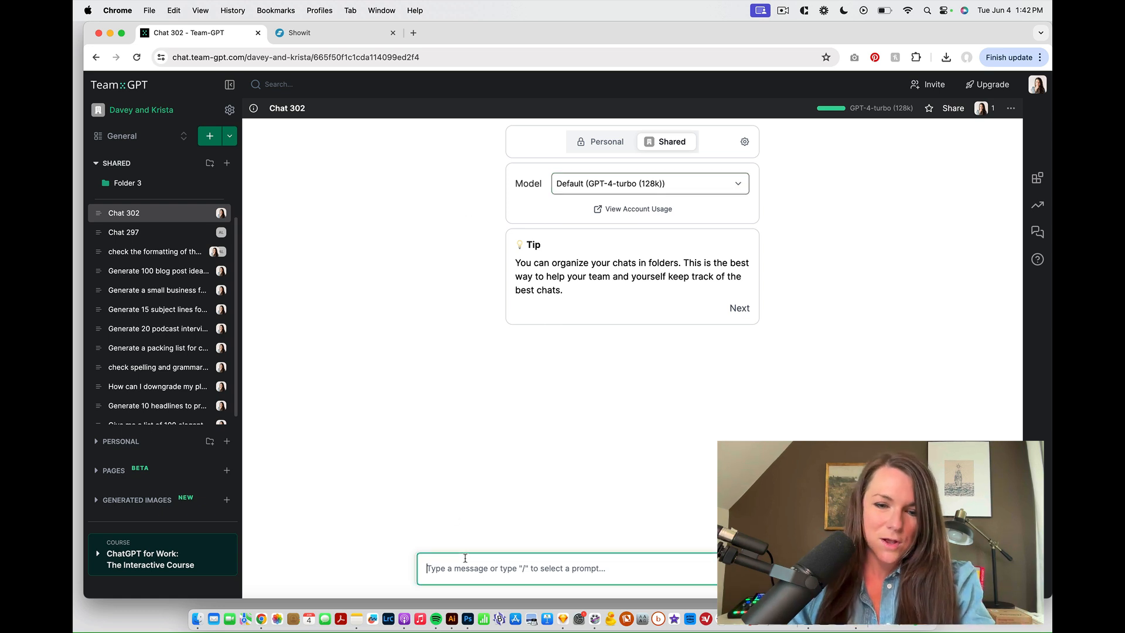
pyautogui.press('super+v')
pyautogui.press('BackSpace')
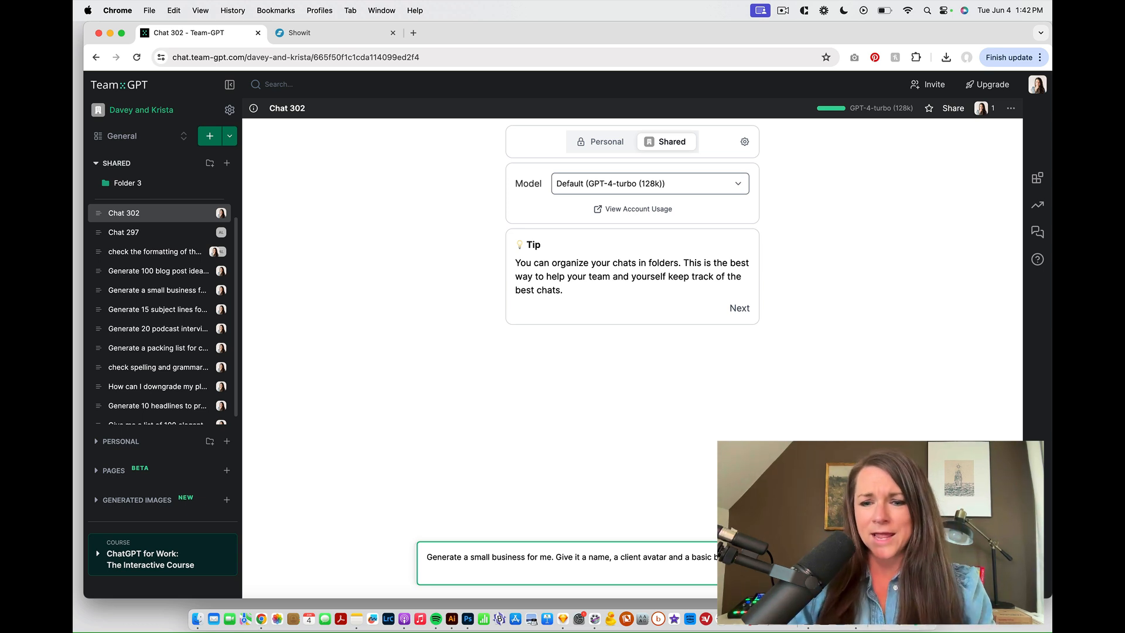
pyautogui.click(470, 561)
pyautogui.write('fema')
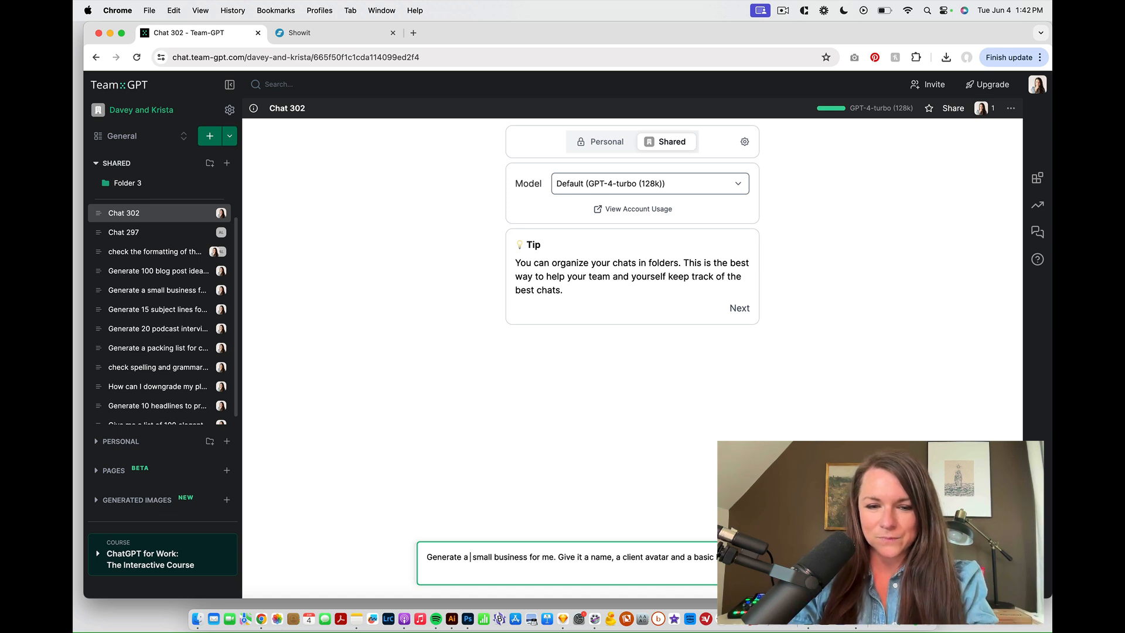
pyautogui.write('le')
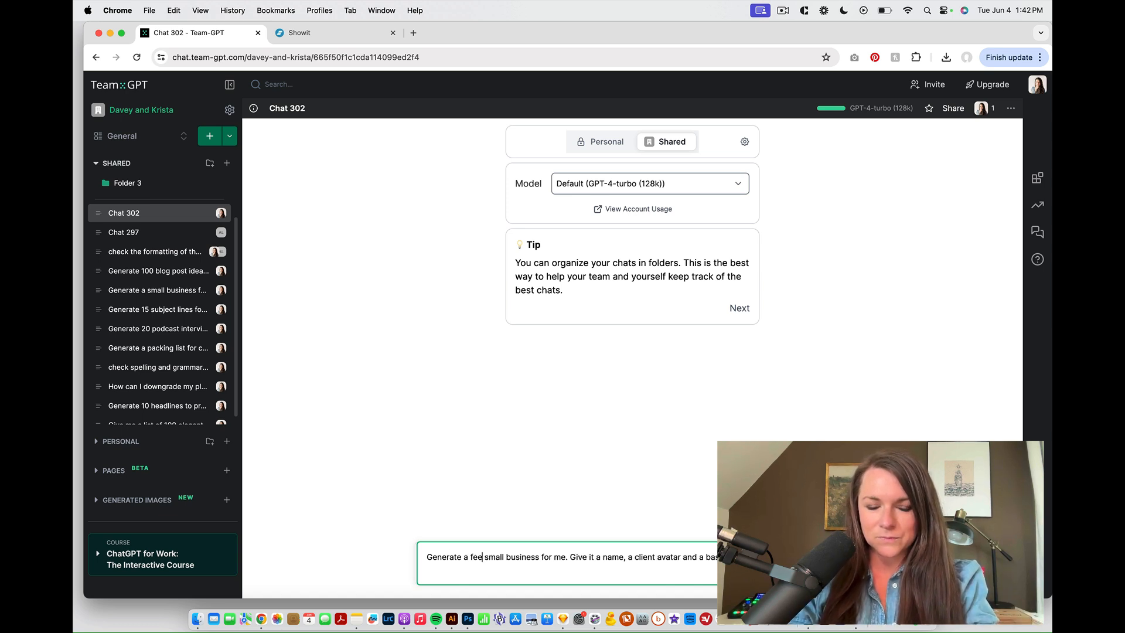
pyautogui.press('Return')
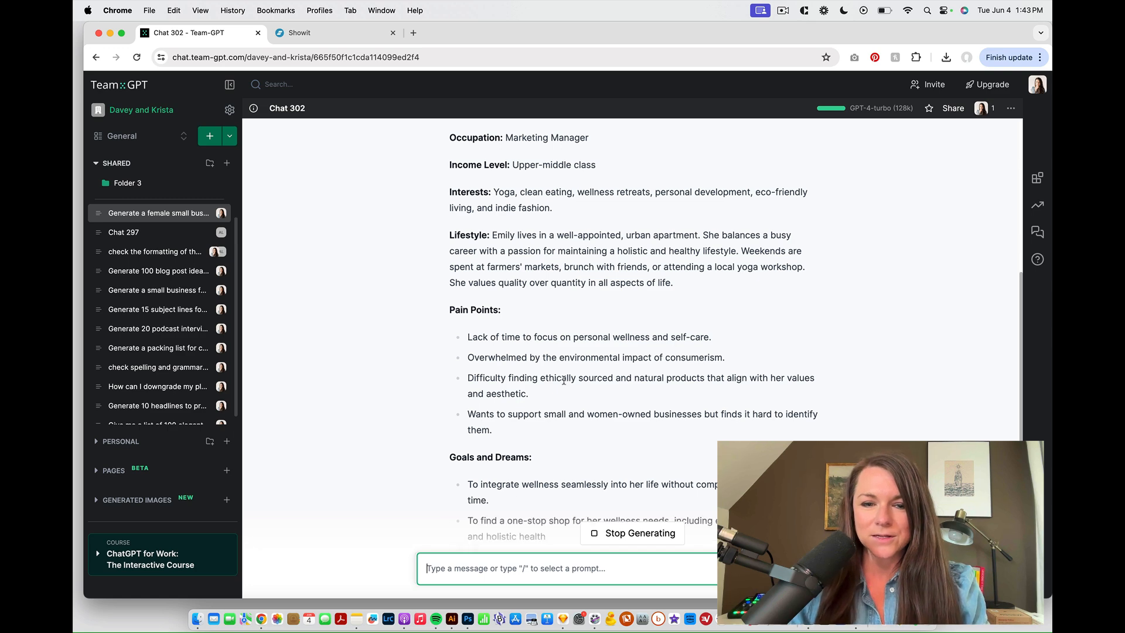
# - Read the generated business name and the client avatar's interests, lifestyle, pain points, goals and values
pyautogui.scroll(5, 564, 381)
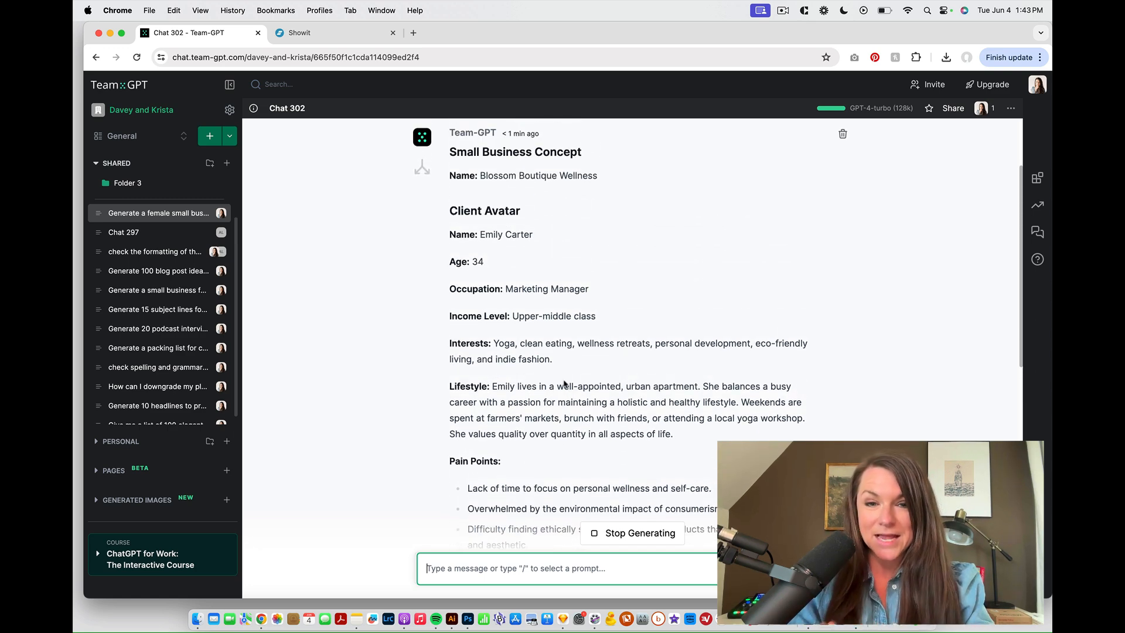
pyautogui.scroll(-3, 615, 196)
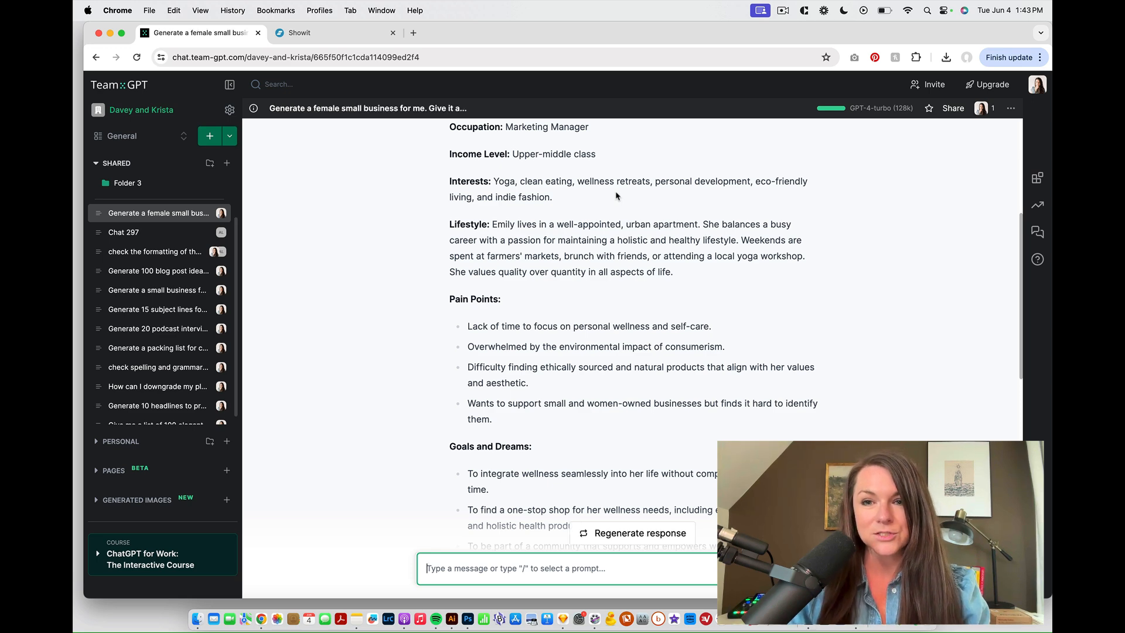
pyautogui.scroll(-1, 617, 195)
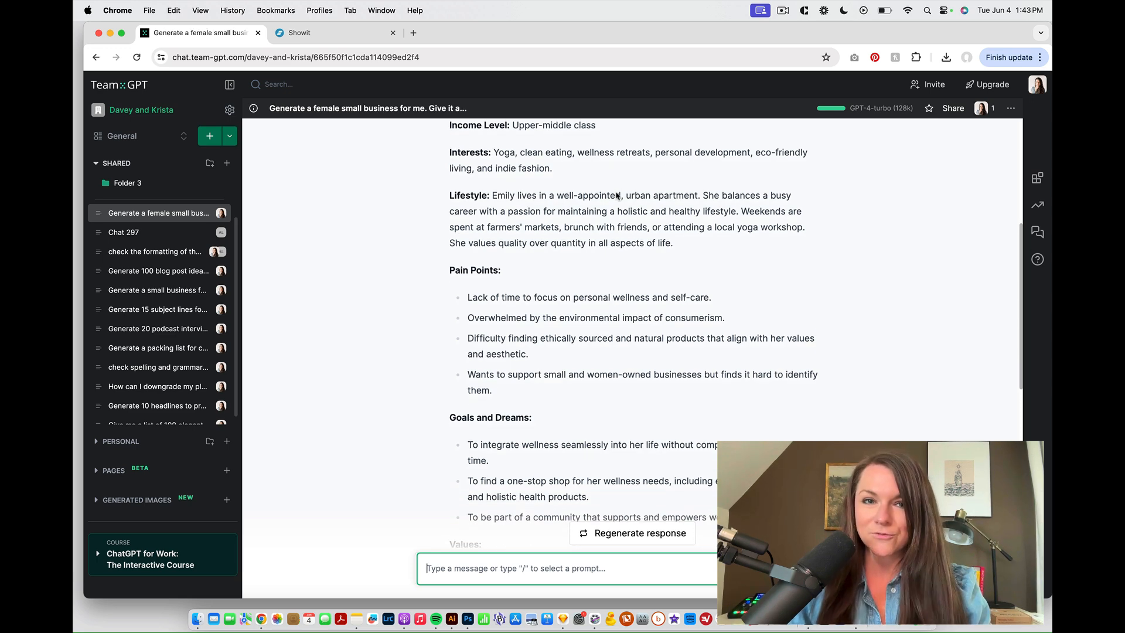
pyautogui.scroll(-1, 616, 196)
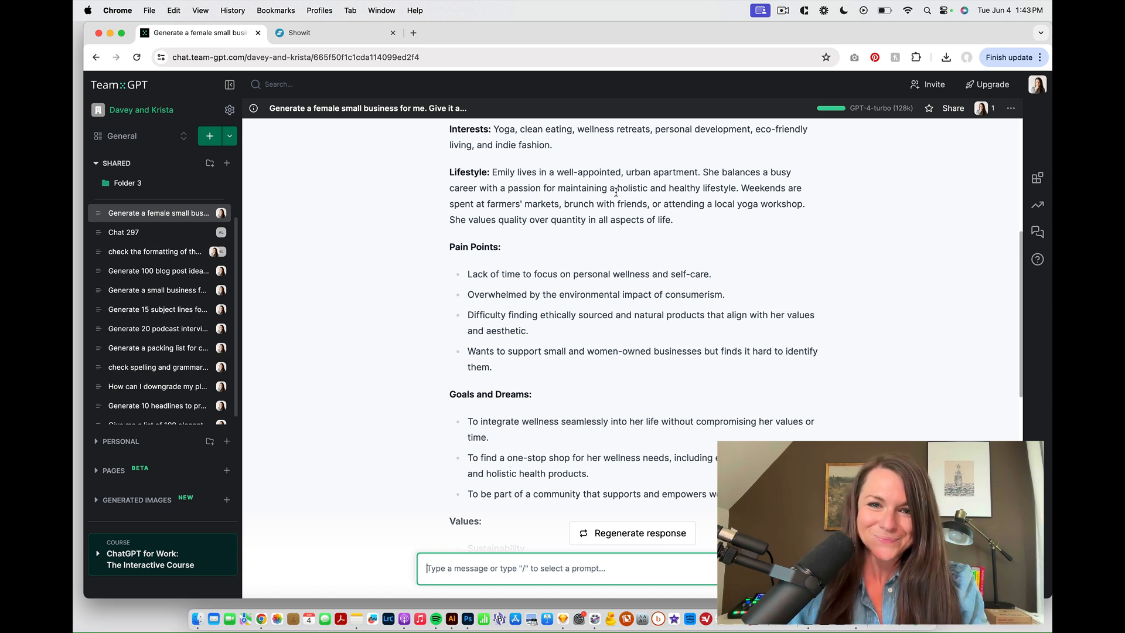
pyautogui.scroll(-2, 616, 192)
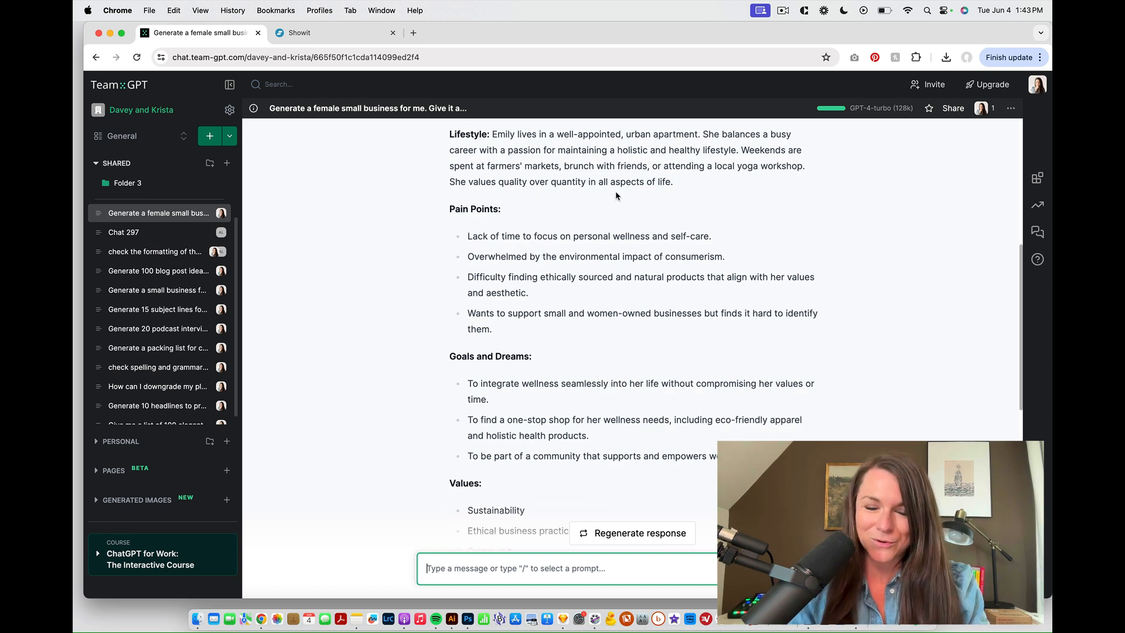
pyautogui.scroll(-1, 616, 195)
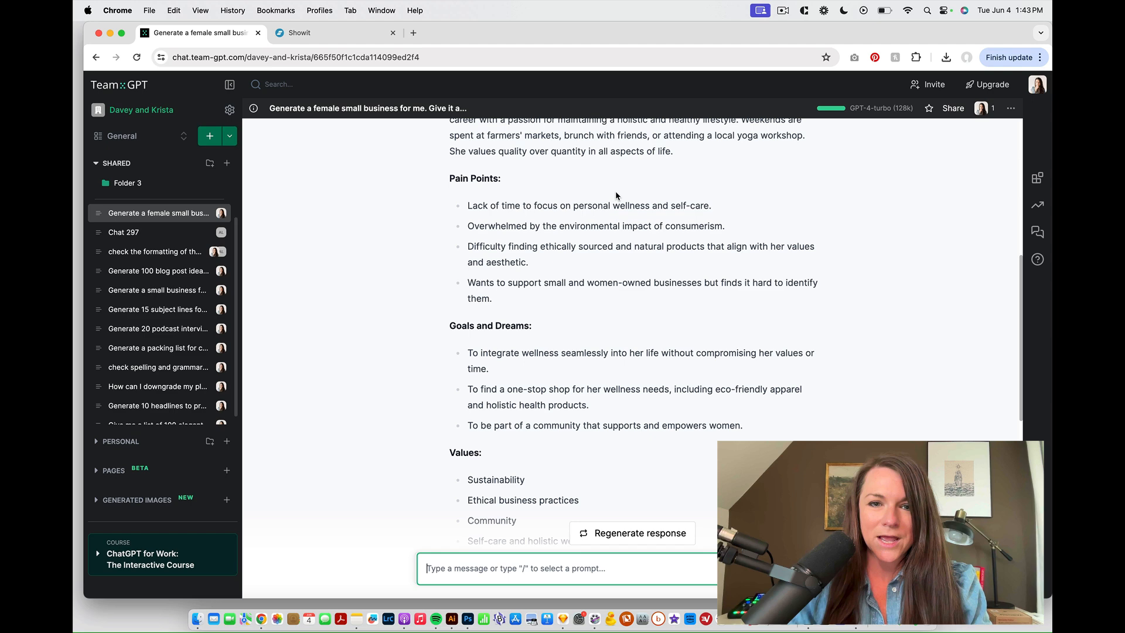
pyautogui.scroll(-2, 616, 195)
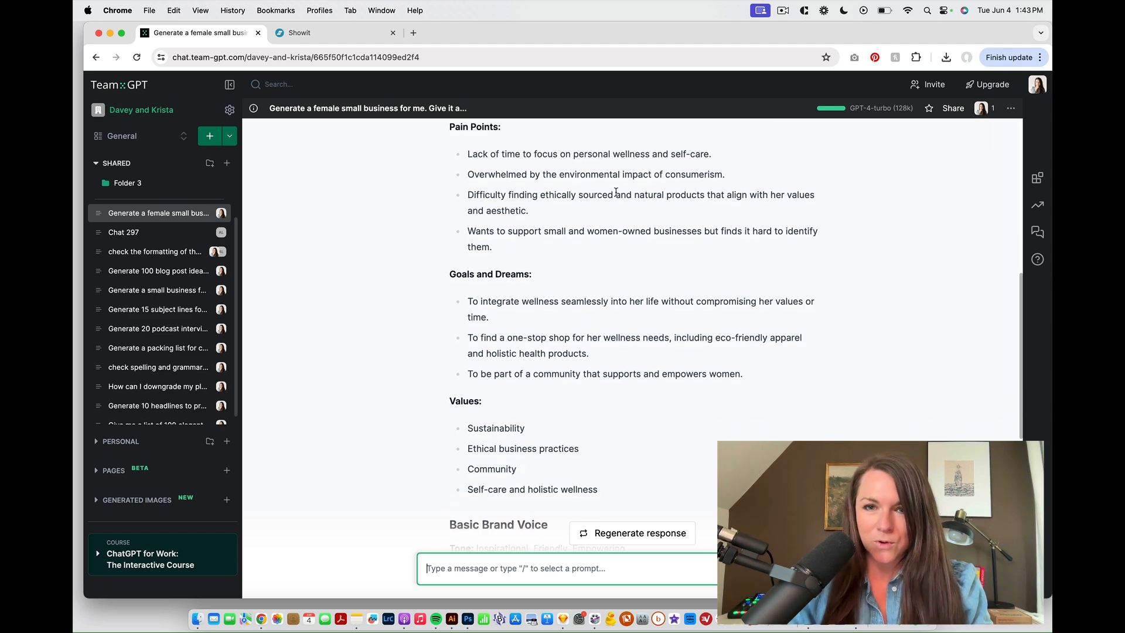
pyautogui.scroll(-3, 616, 194)
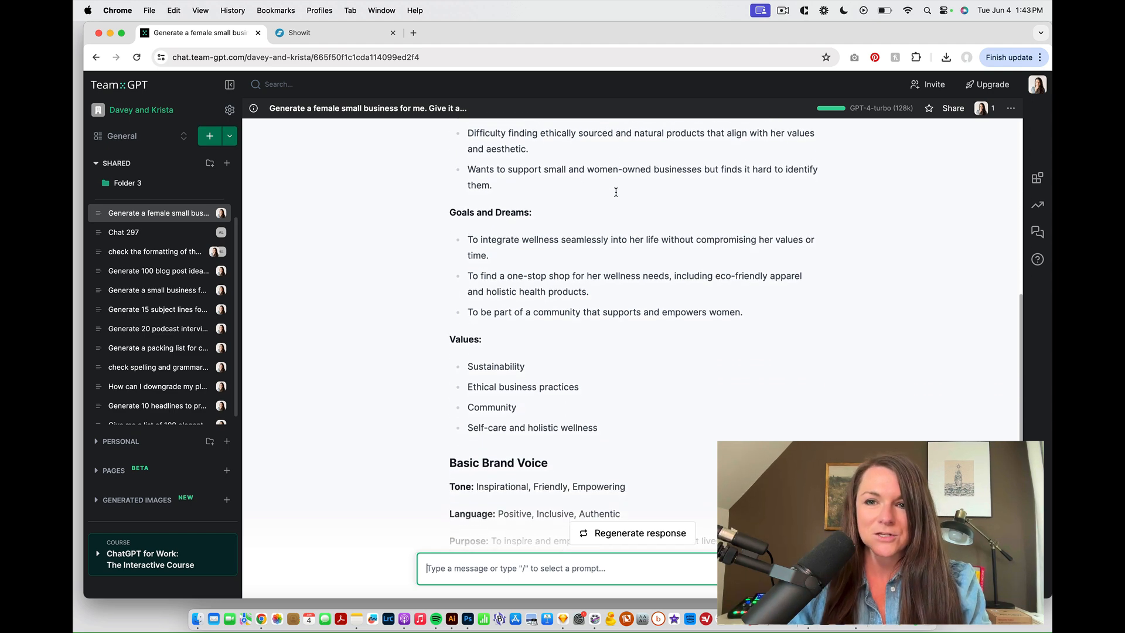
pyautogui.scroll(-1, 616, 196)
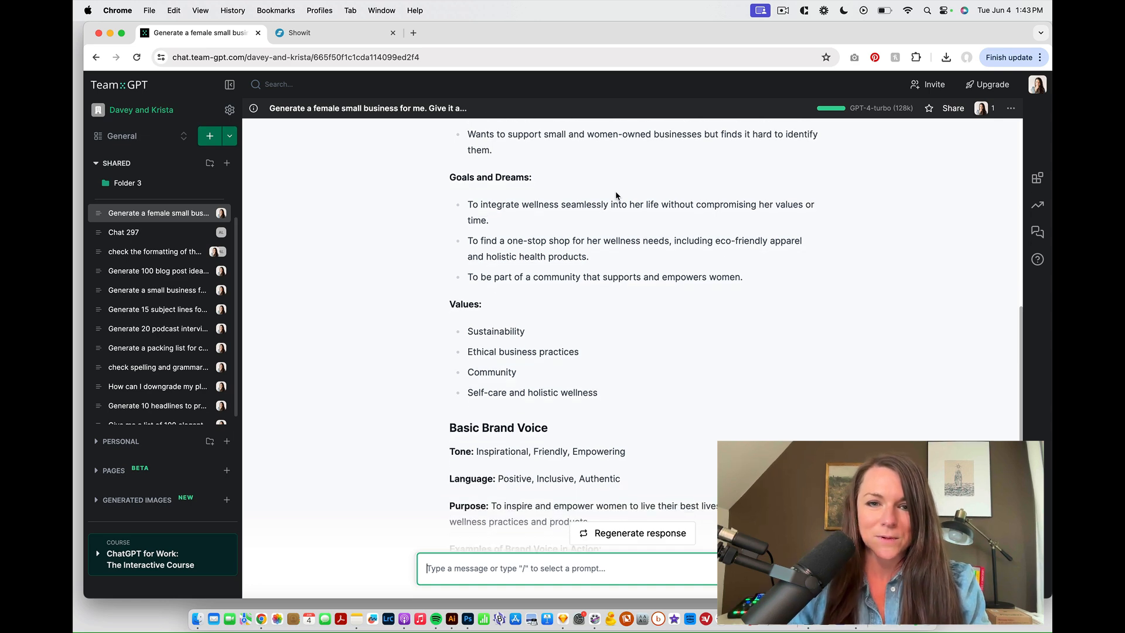
# - Examine the basic brand voice section and highlight the greeting in the newsletter opening example
pyautogui.scroll(-2, 616, 195)
pyautogui.scroll(-4, 616, 194)
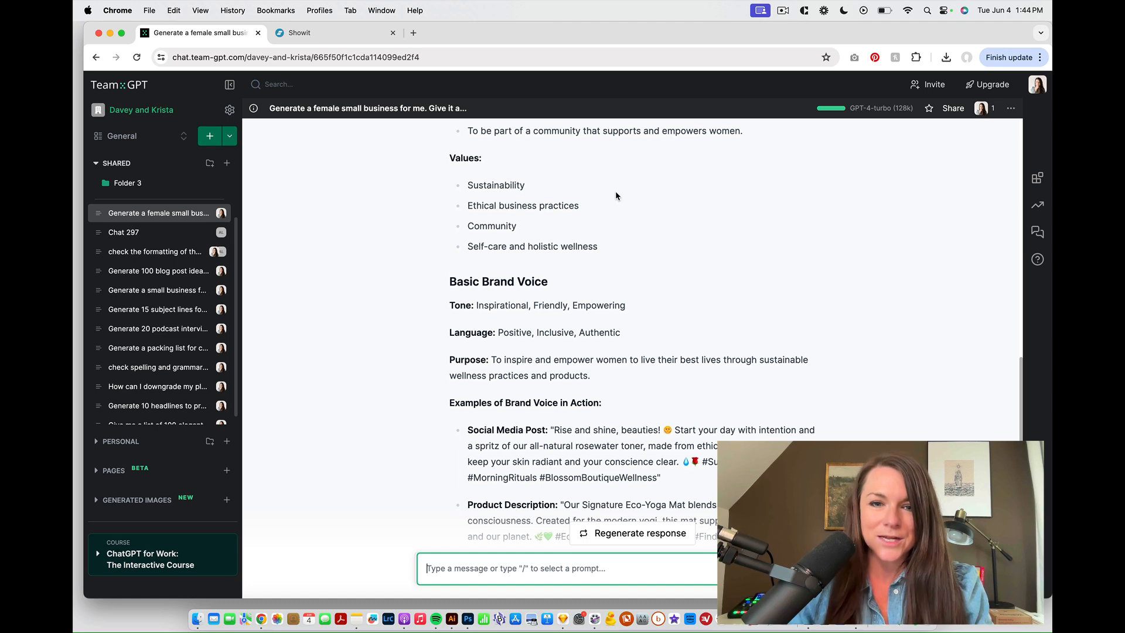
pyautogui.scroll(-5, 616, 195)
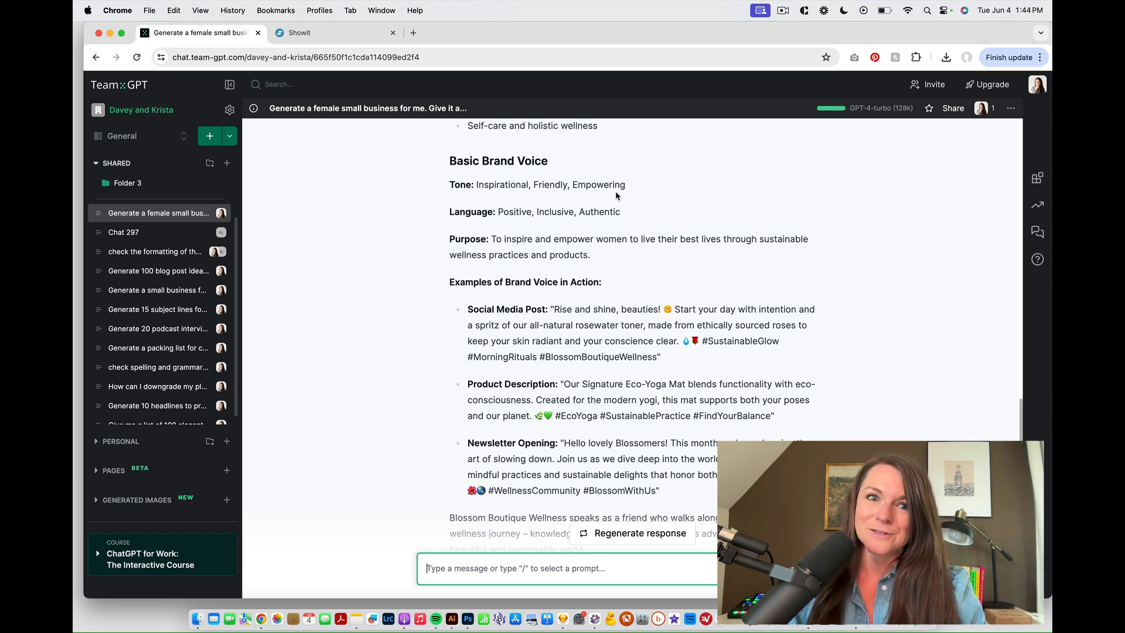
pyautogui.scroll(-1, 773, 283)
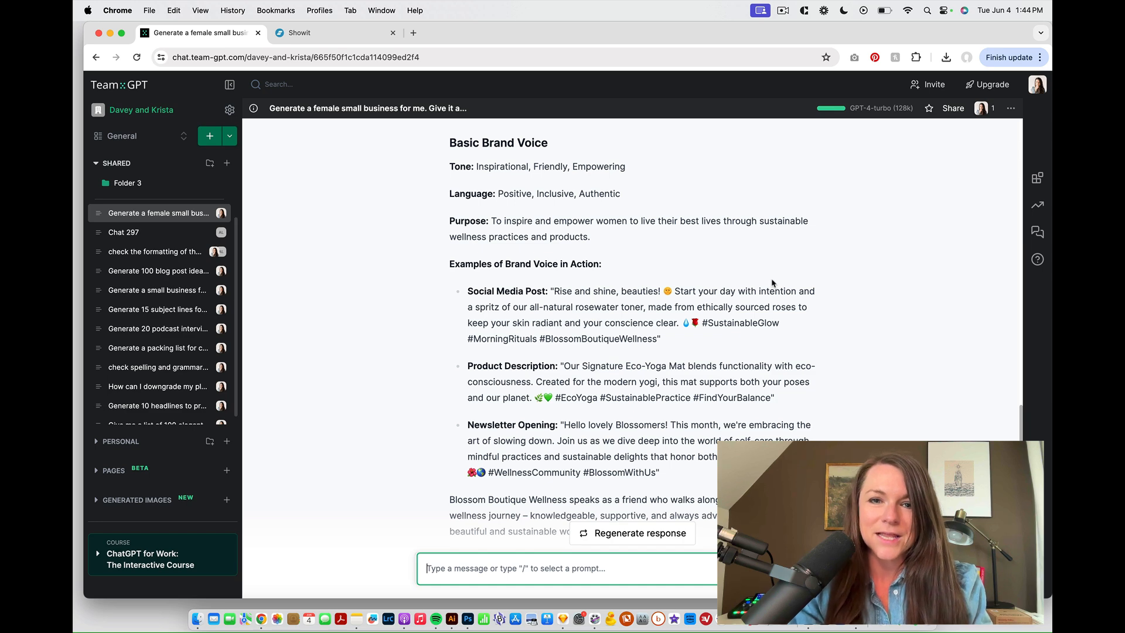
pyautogui.scroll(-3, 773, 283)
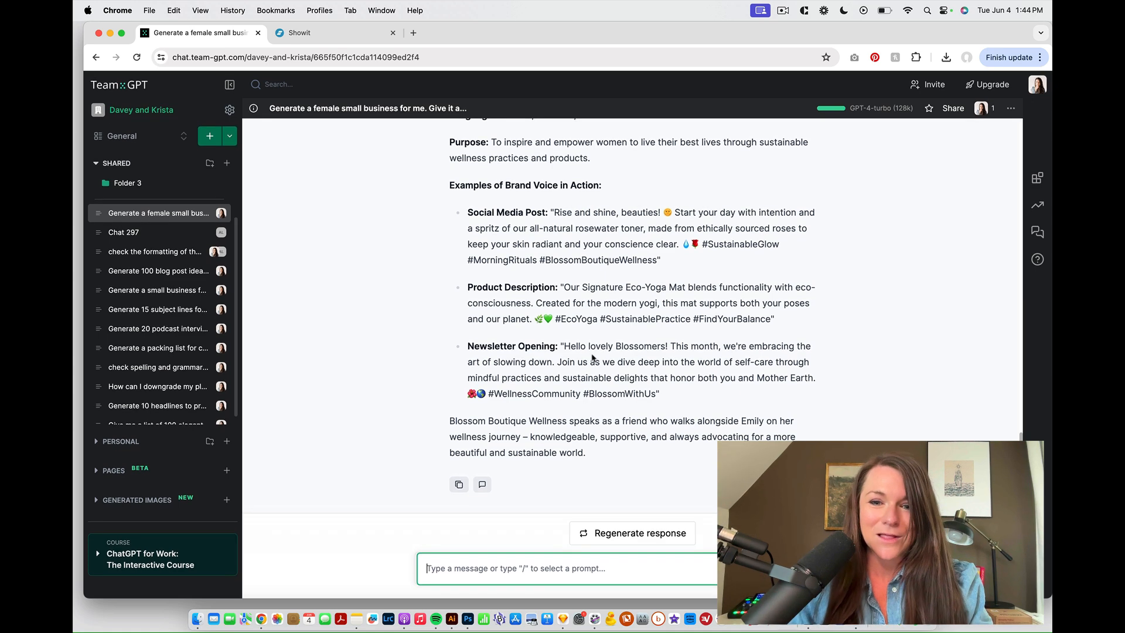
pyautogui.moveTo(561, 346); pyautogui.dragTo(663, 347)
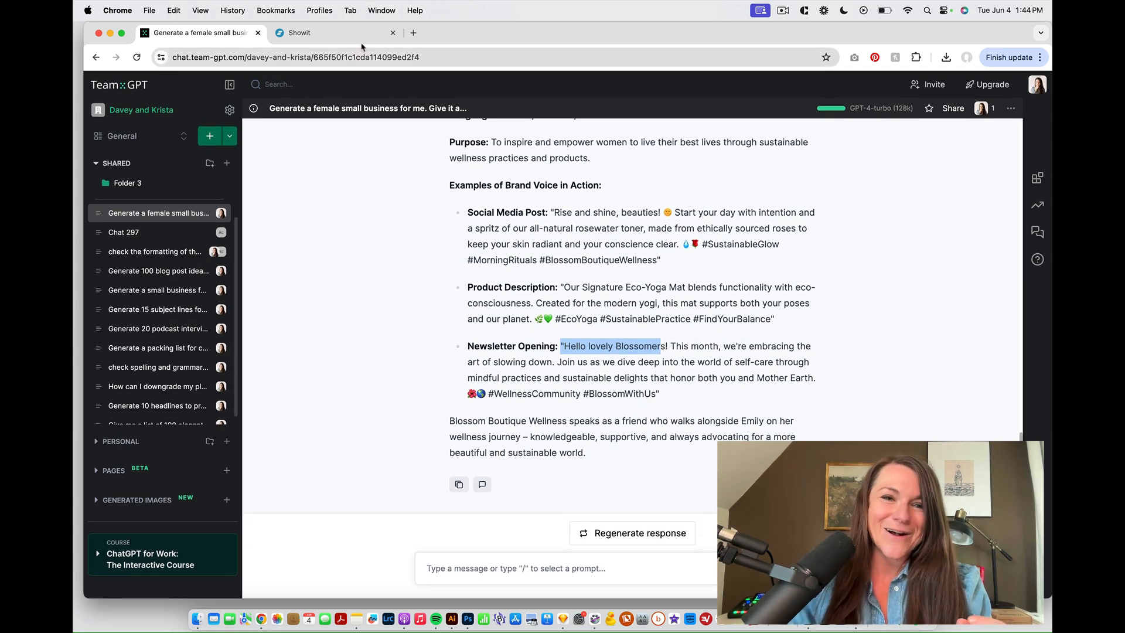
# - Switch to the Showit site, show only its desktop layout, and return to the Team-GPT chat
pyautogui.hotkey('ctrl', 'Tab')
pyautogui.click(285, 584)
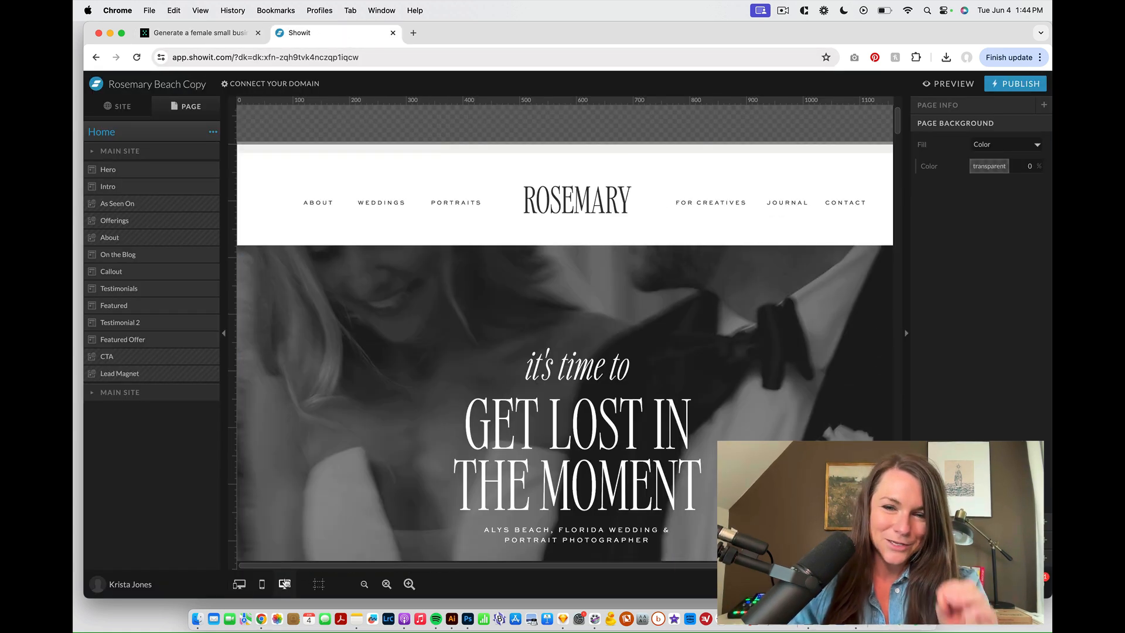
pyautogui.click(217, 36)
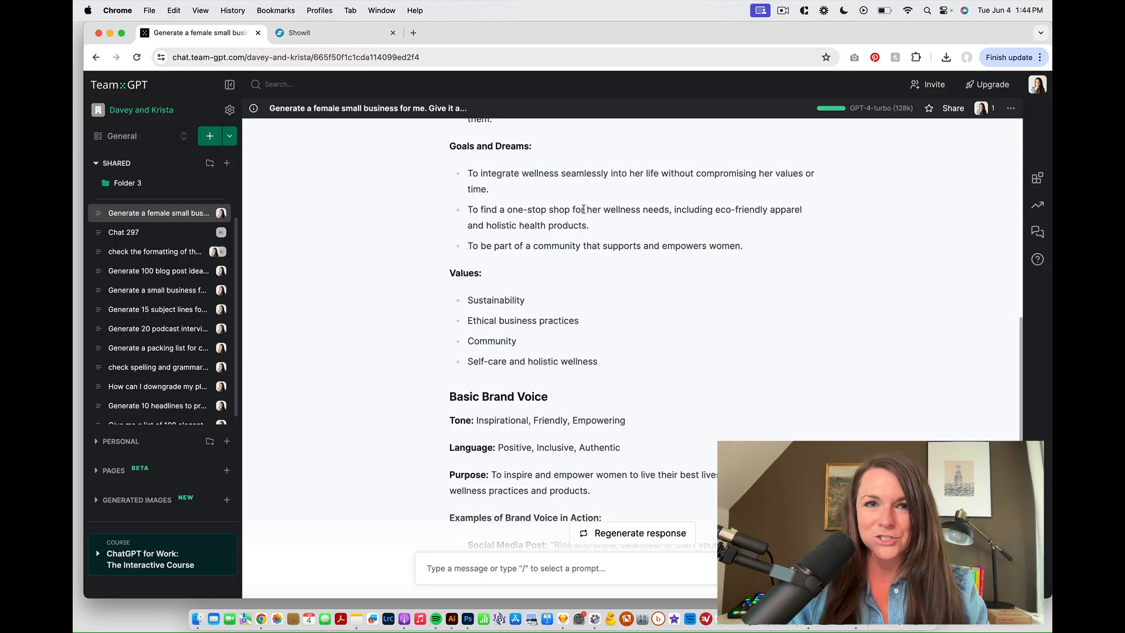
pyautogui.scroll(5, 584, 209)
# - Switch to Showit and review the site's color palette and type styles in the design settings
pyautogui.click(310, 33)
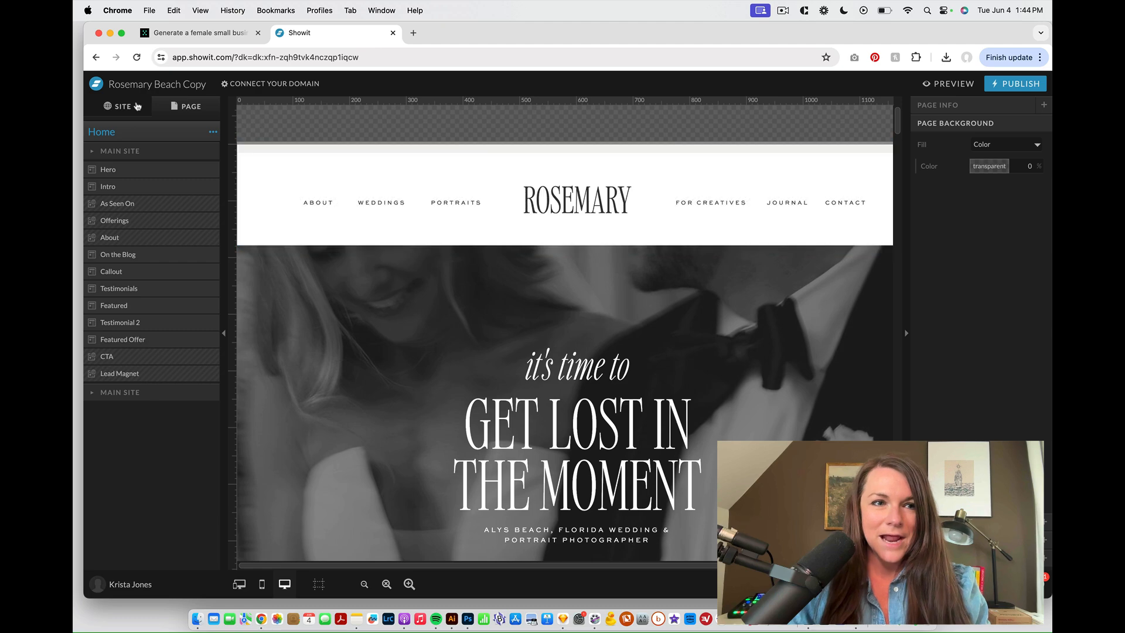
pyautogui.click(137, 106)
pyautogui.click(139, 146)
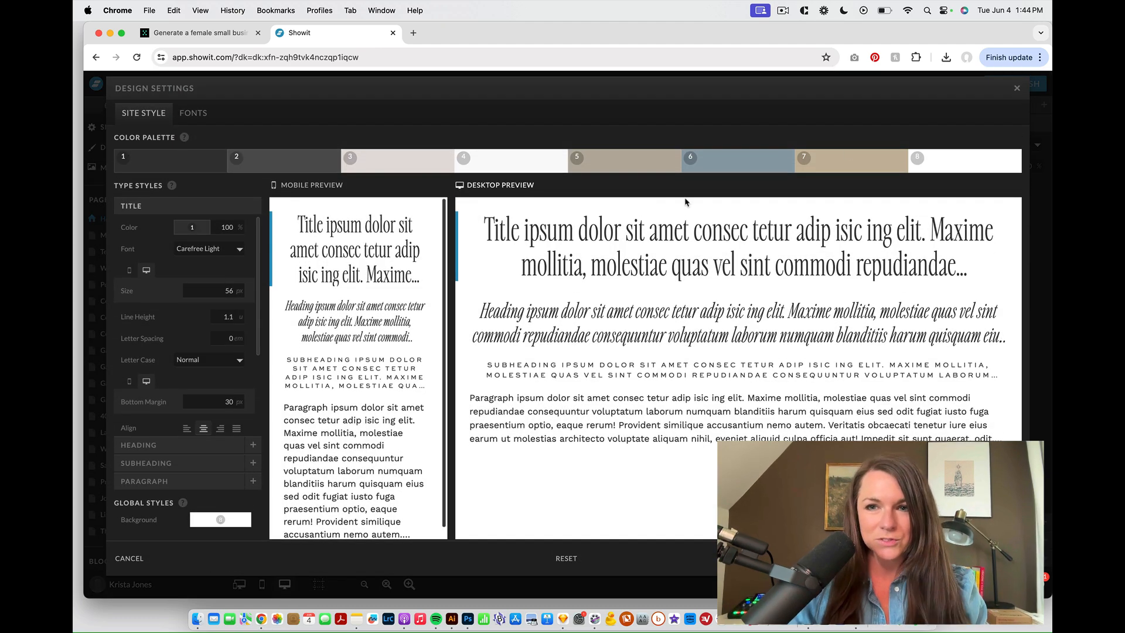
pyautogui.click(1017, 89)
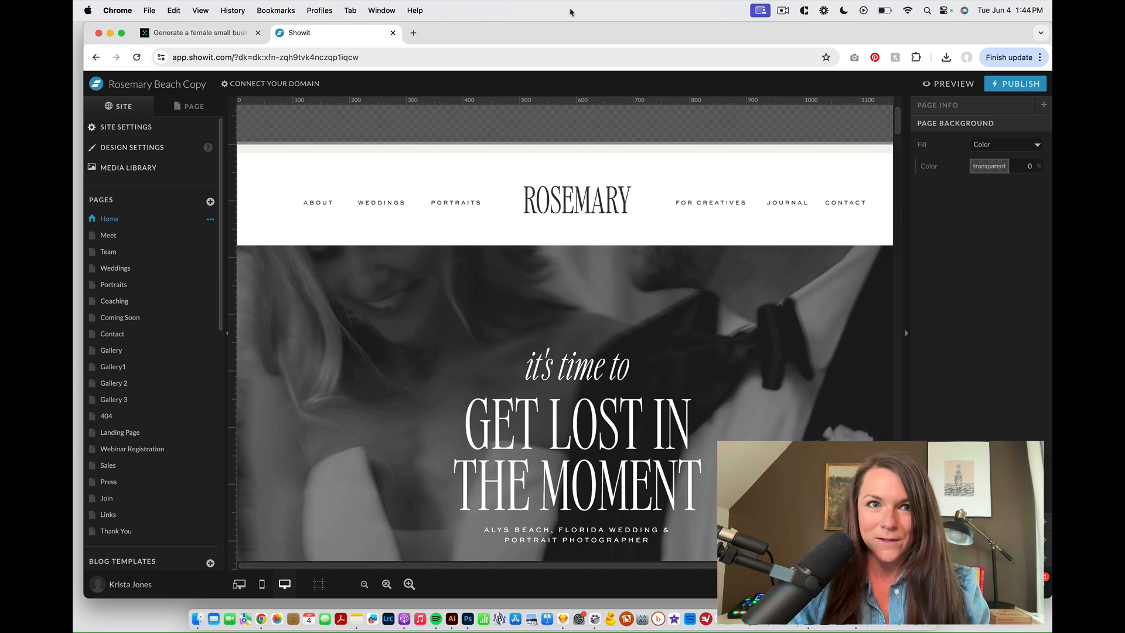
# - Switch back to the Team-GPT chat and review the client avatar's interests, lifestyle and pain points
pyautogui.click(208, 34)
pyautogui.scroll(5, 478, 194)
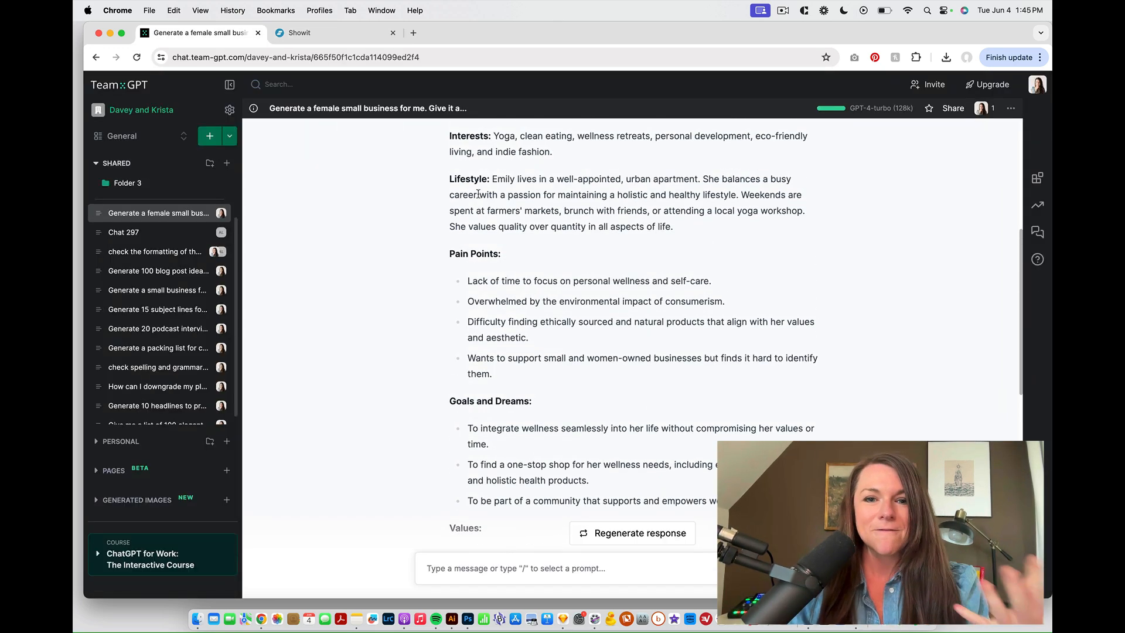
pyautogui.scroll(3, 479, 194)
pyautogui.scroll(-4, 478, 196)
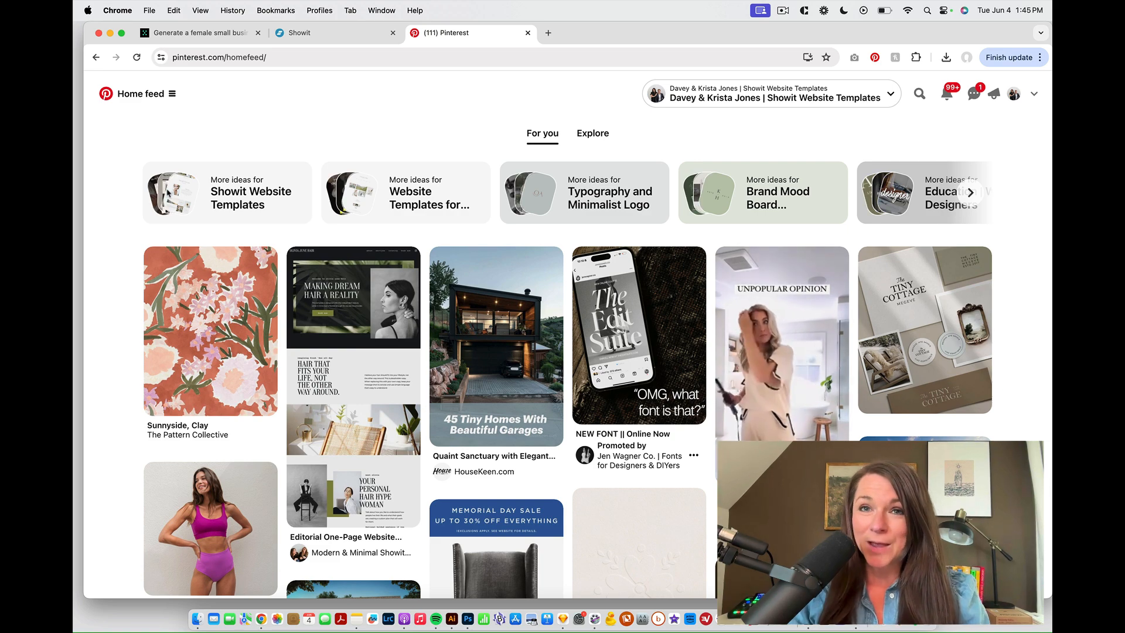
# - Search Pinterest for "wellness brand color palette" and browse the resulting pins
pyautogui.click(921, 96)
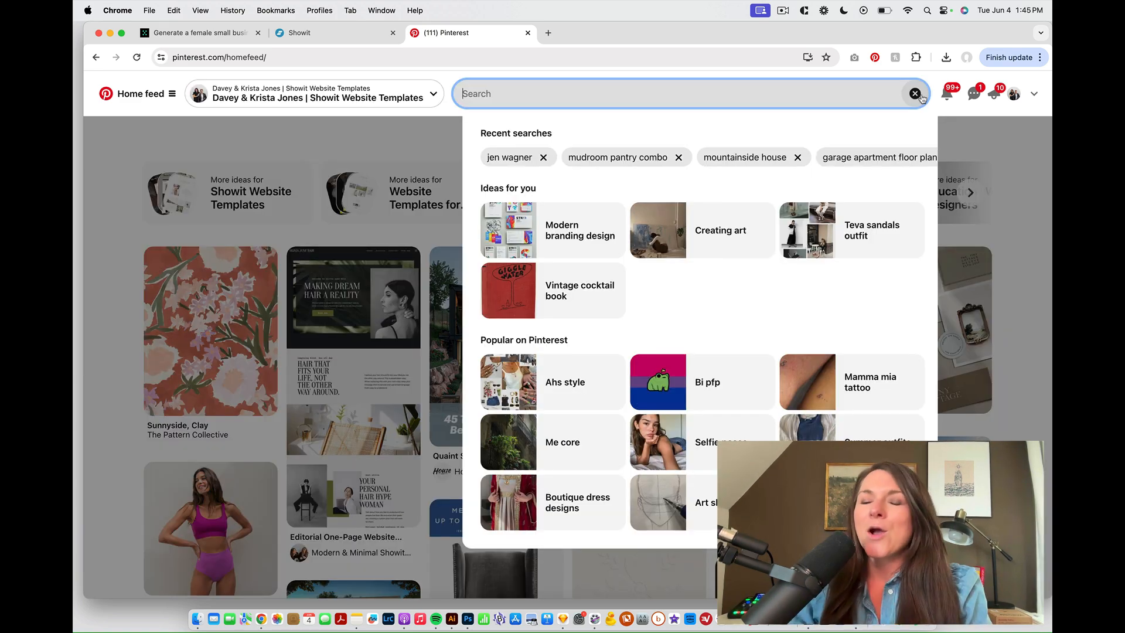
pyautogui.write('wellness brand')
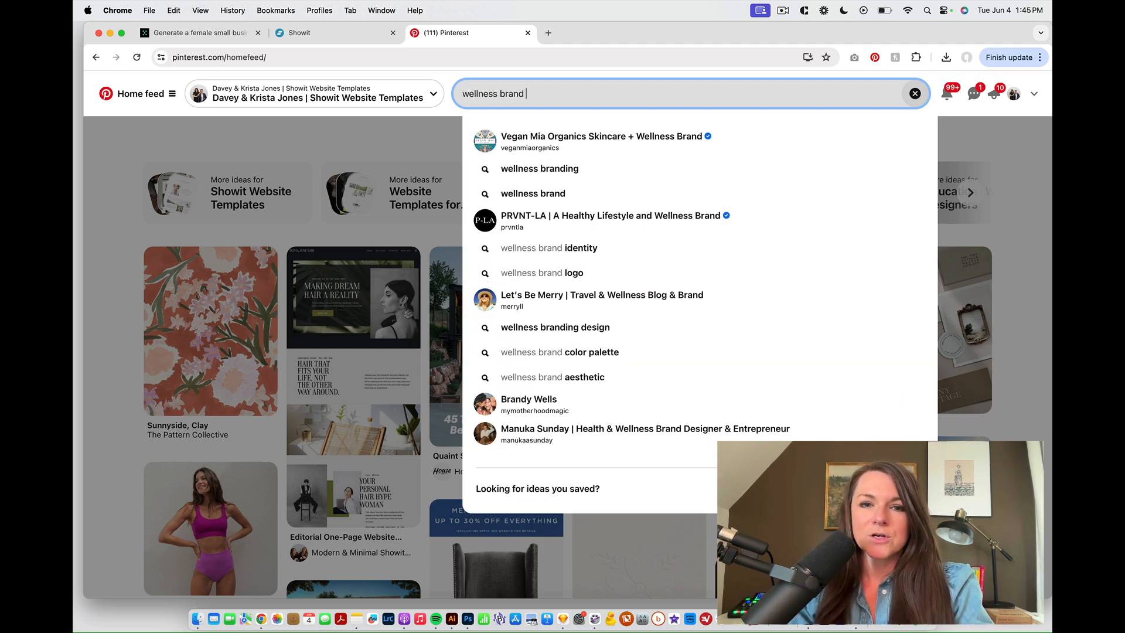
pyautogui.write('color p')
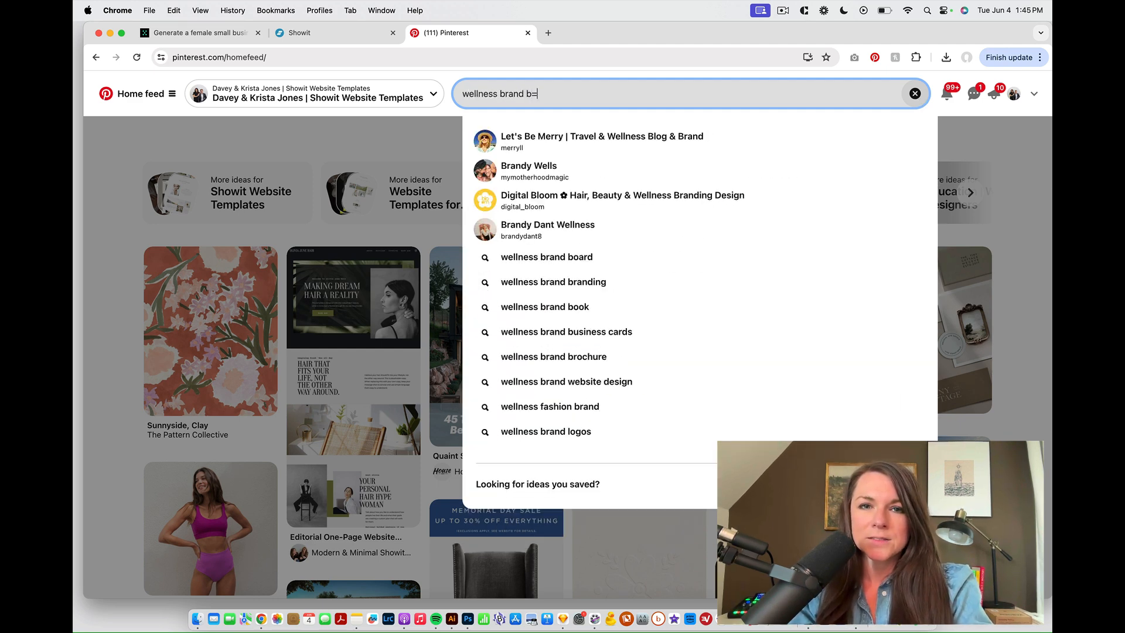
pyautogui.write('alette')
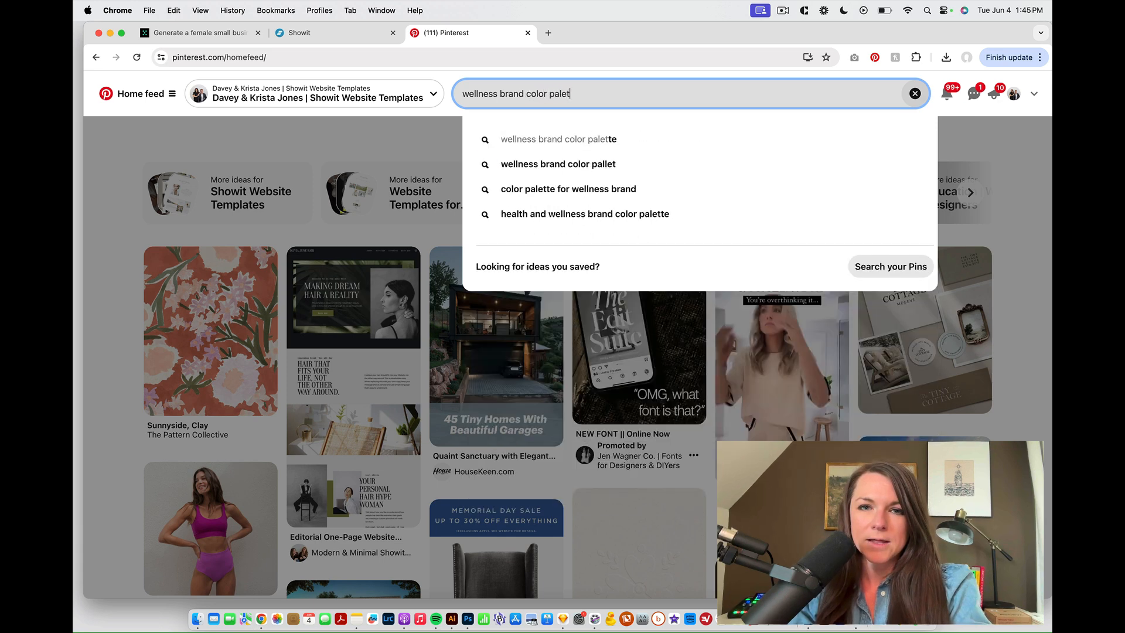
pyautogui.press('Return')
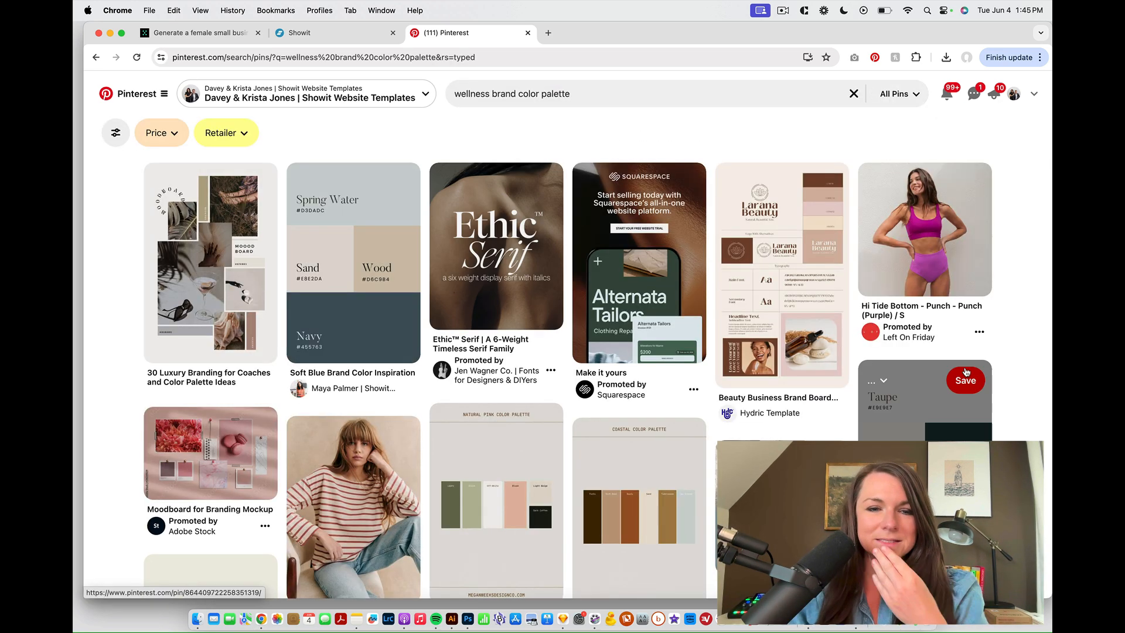
pyautogui.scroll(-5, 358, 289)
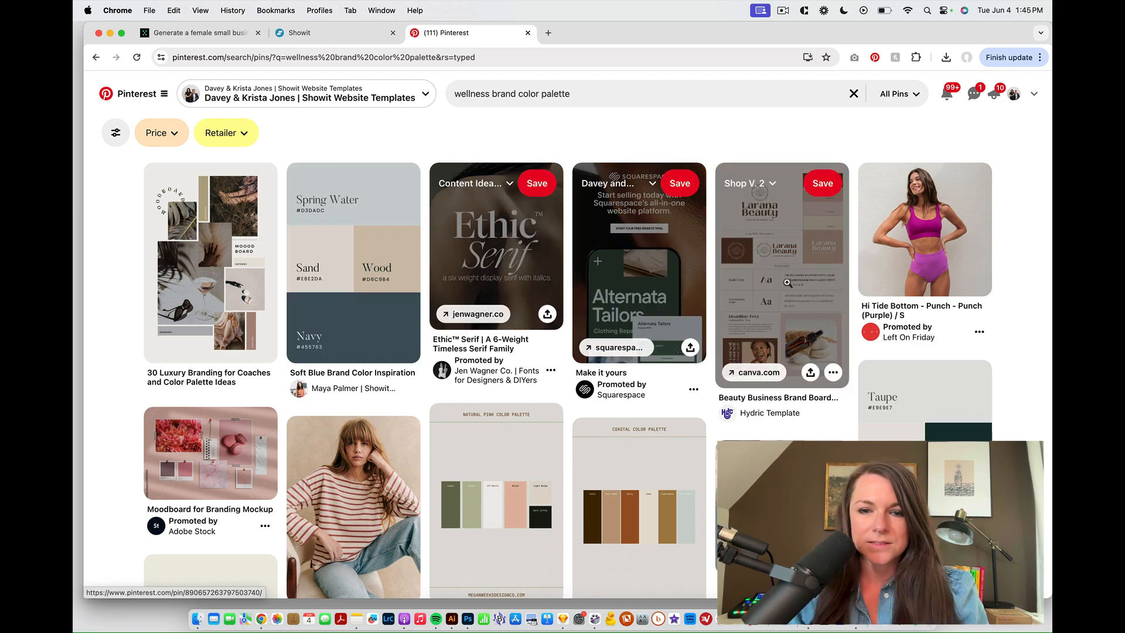
# - Browse the palette pins and open the product page of the Editable Premade Branding Kit by Little Valley Studio
pyautogui.scroll(-10, 1050, 351)
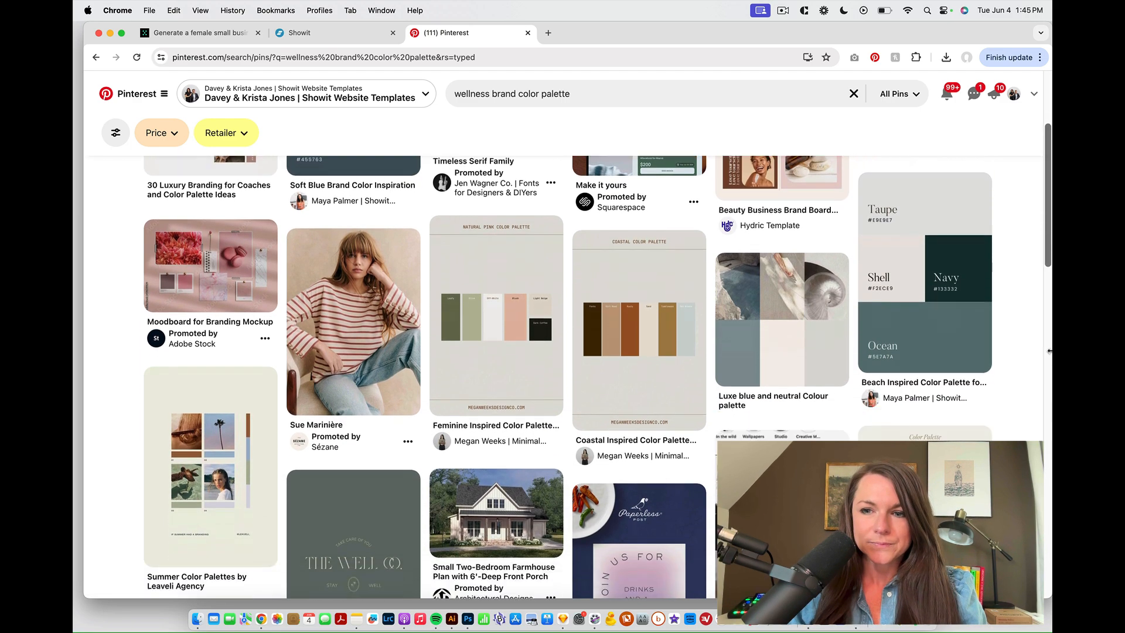
pyautogui.scroll(-12, 1050, 351)
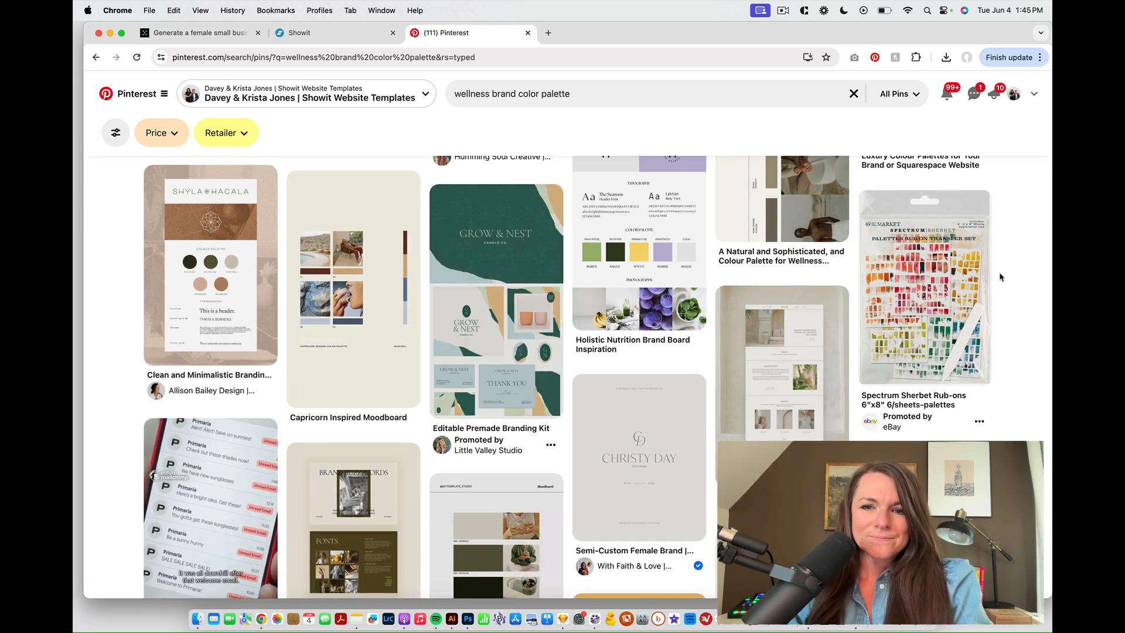
pyautogui.click(513, 290)
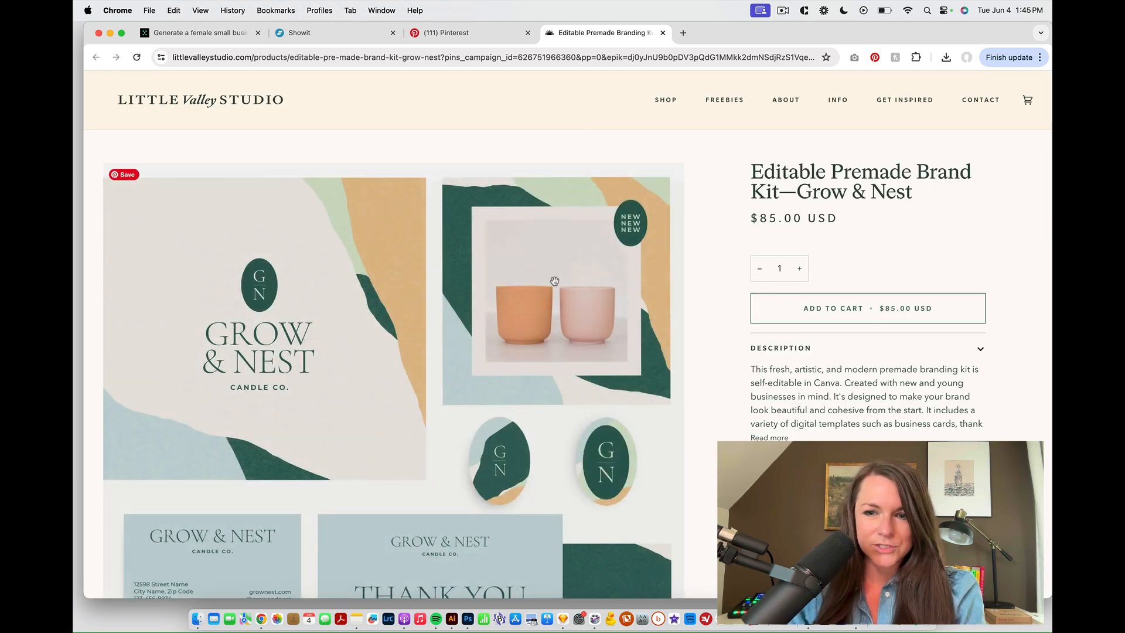
# - Capture a screenshot of the large Grow & Nest logo graphic with its green, tan and light blue shapes
pyautogui.scroll(-5, 554, 281)
pyautogui.scroll(2, 554, 281)
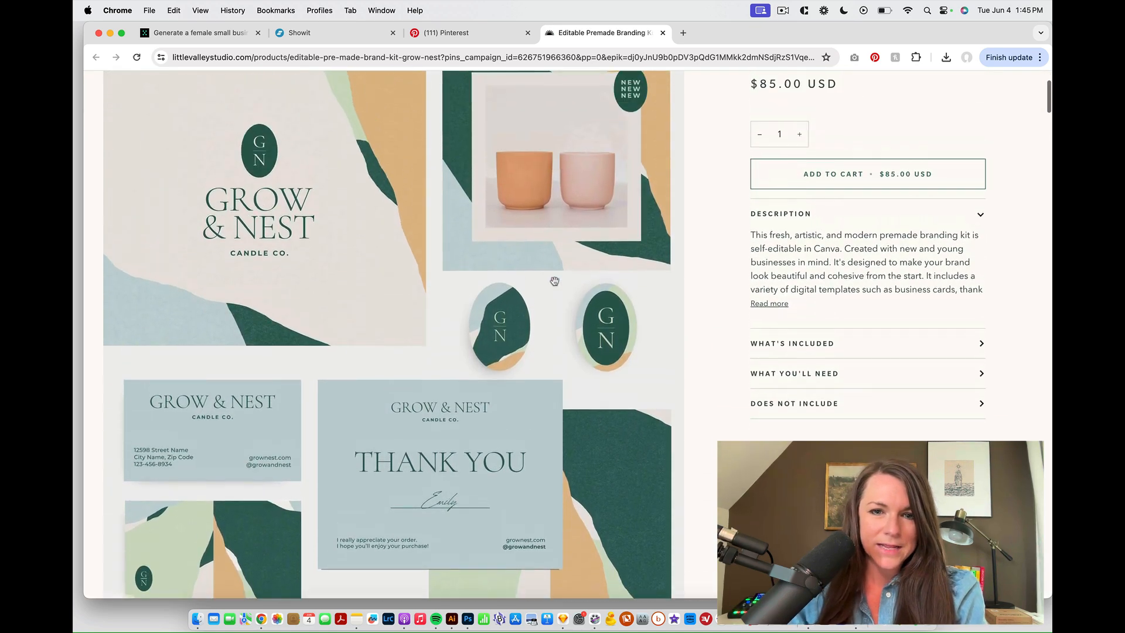
pyautogui.scroll(2, 554, 281)
pyautogui.press('super+shift+4')
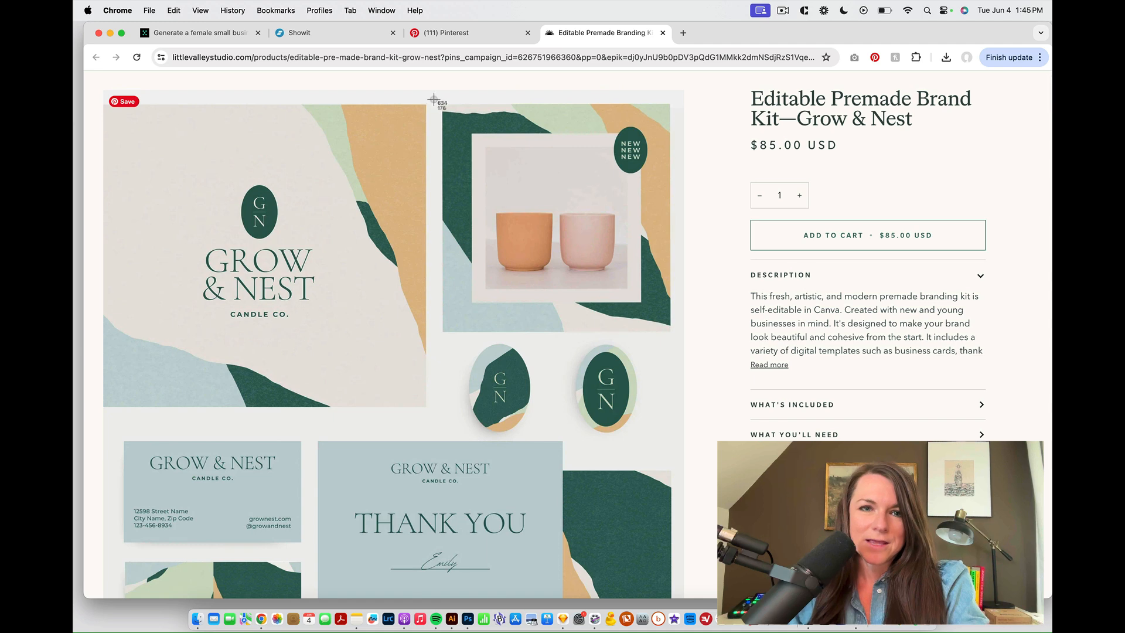
pyautogui.moveTo(433, 100); pyautogui.dragTo(102, 421)
# - Return to the Pinterest search results, open the Soft Blue Brand Color Inspiration pin, and examine its palette and related pins
pyautogui.click(315, 36)
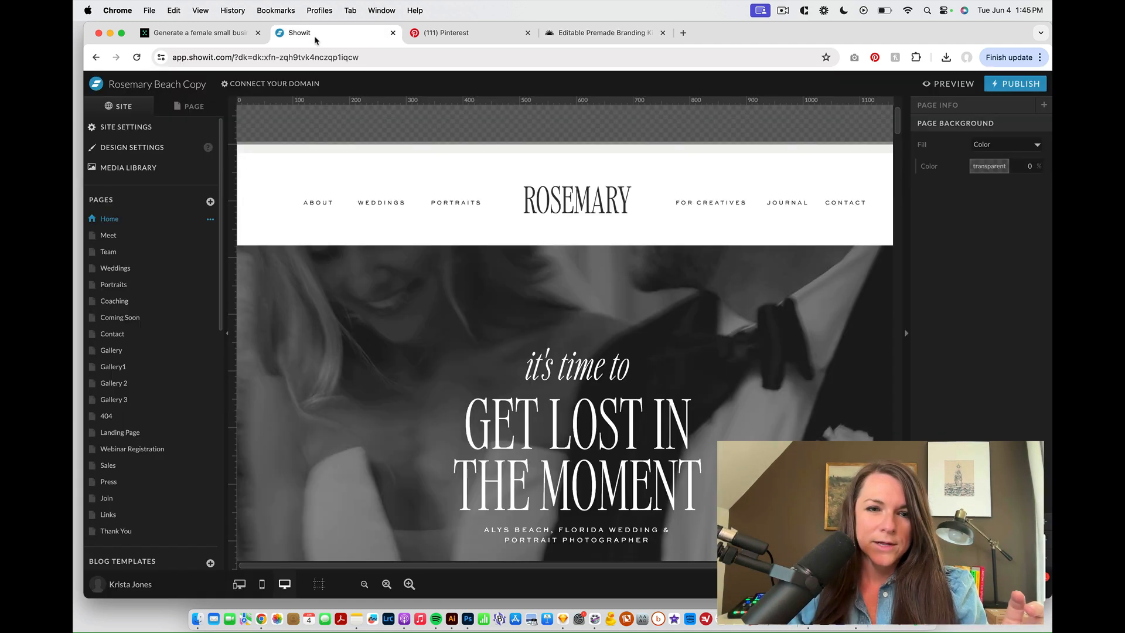
pyautogui.click(446, 33)
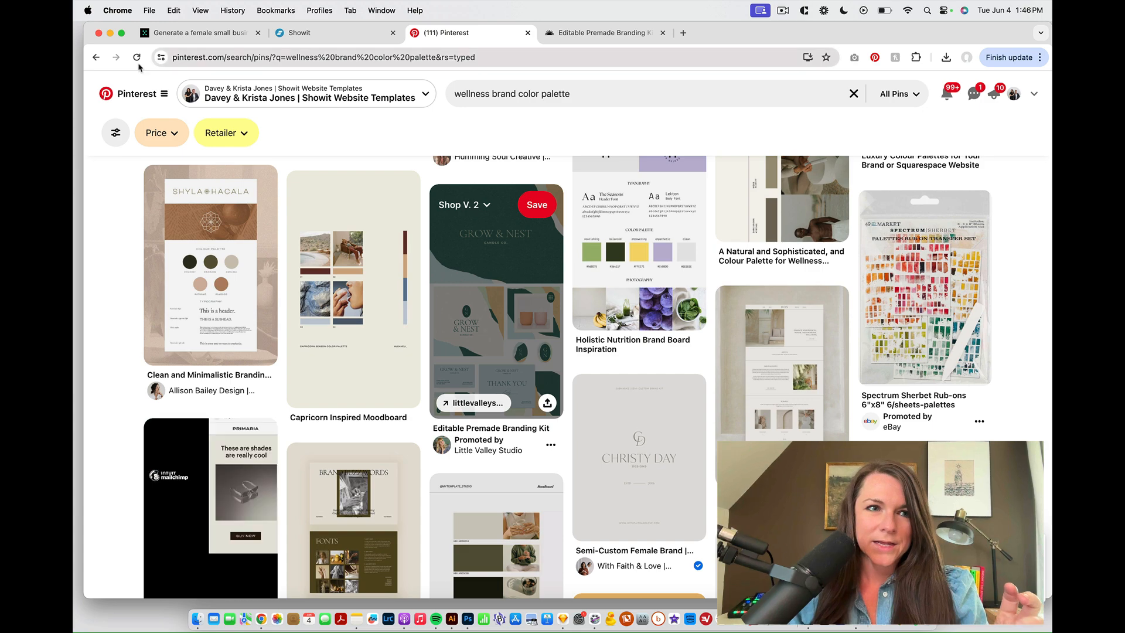
pyautogui.click(96, 57)
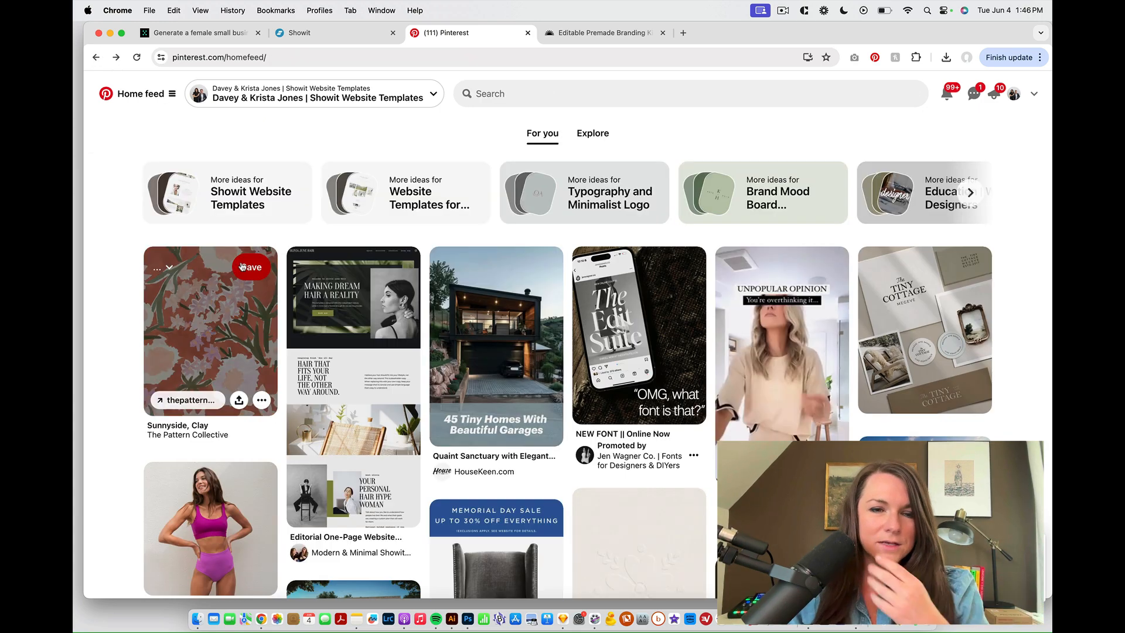
pyautogui.click(116, 58)
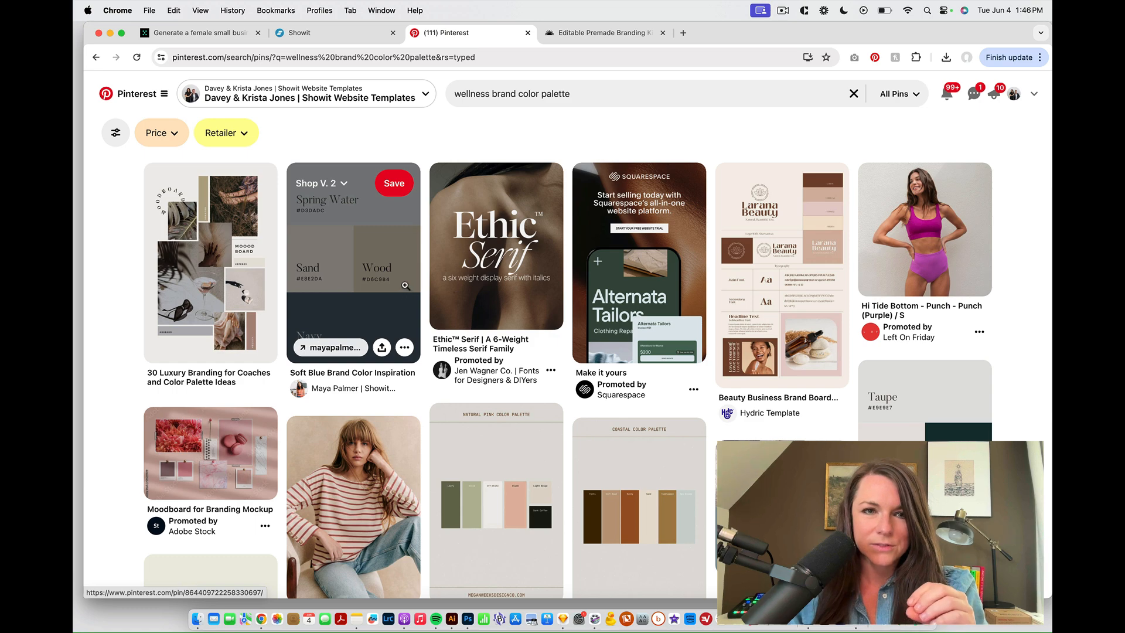
pyautogui.click(405, 286)
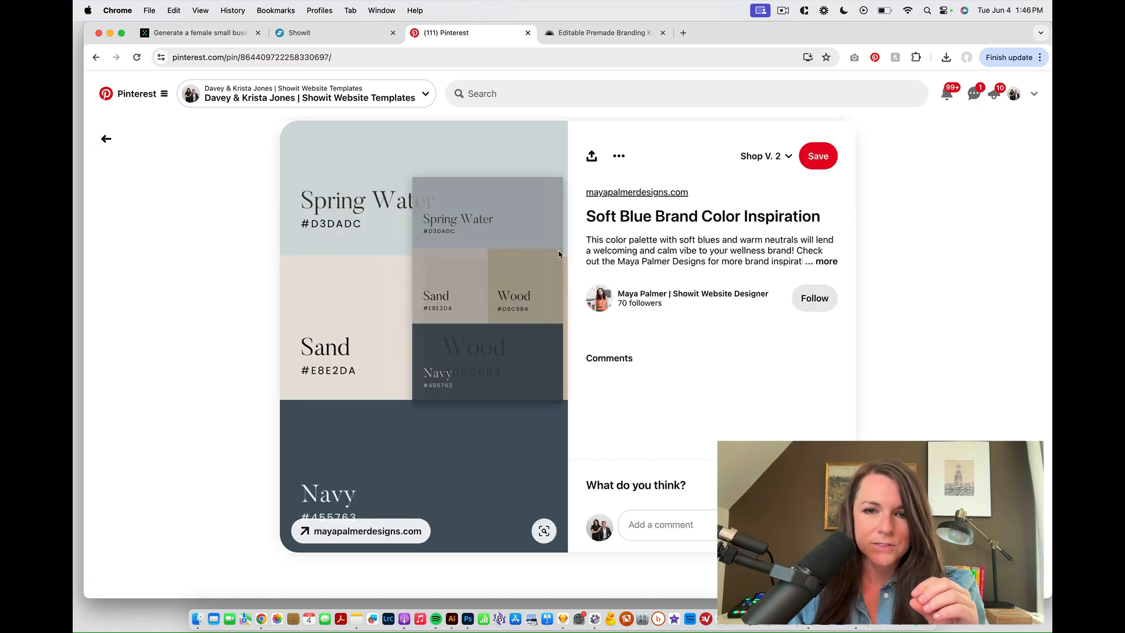
pyautogui.scroll(-5, 807, 318)
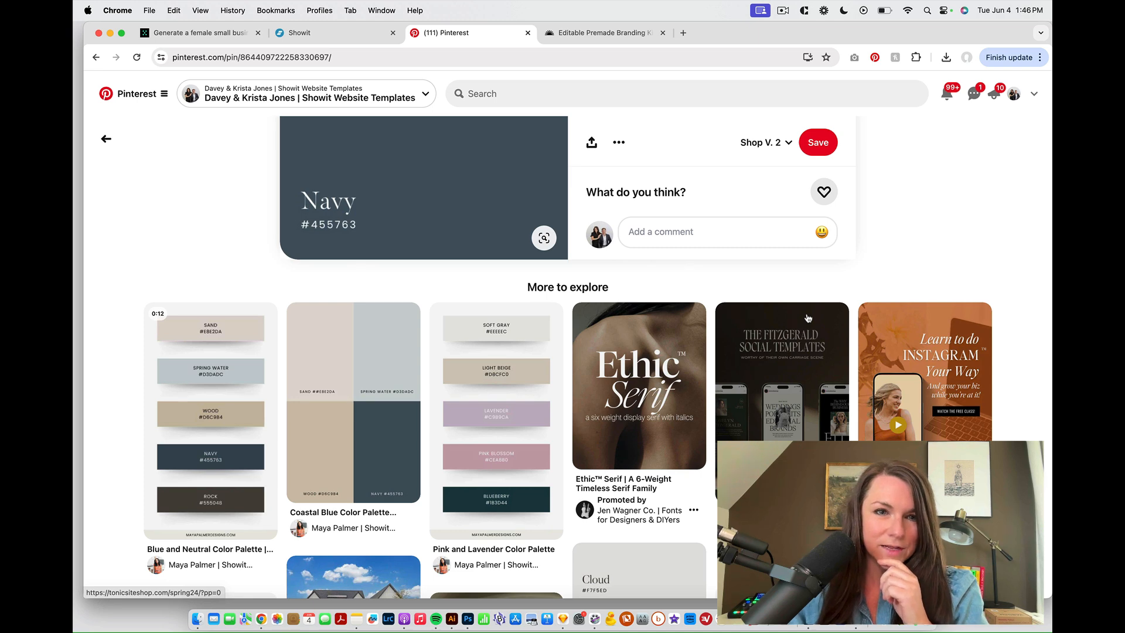
pyautogui.scroll(5, 808, 318)
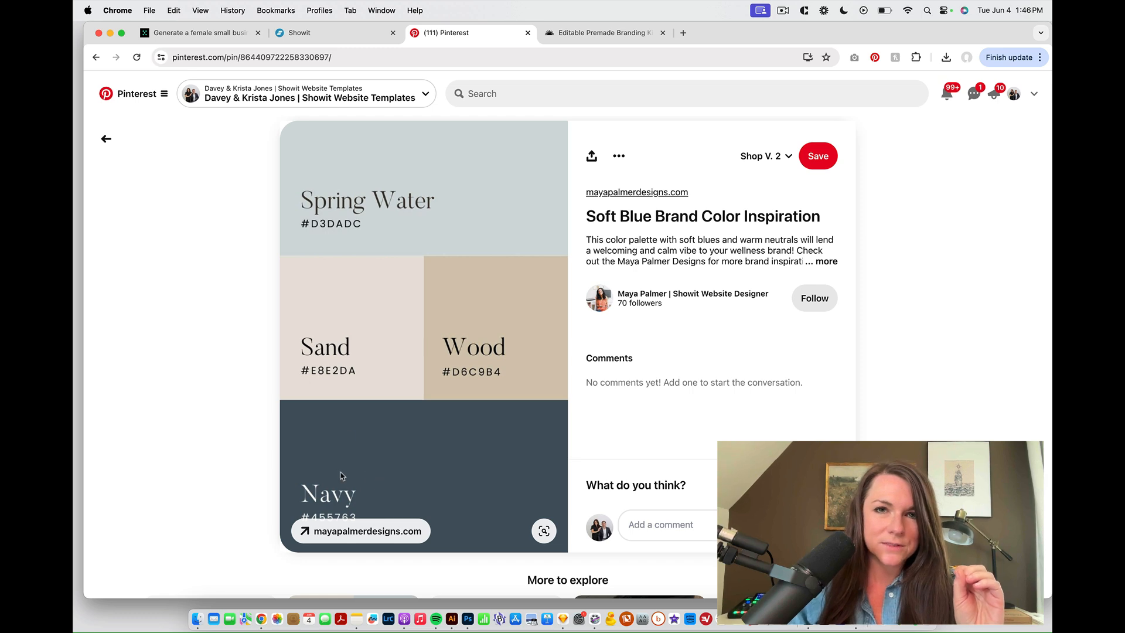
# - Switch to Finder, show the Desktop folder, and return to the Pinterest pin in the browser
pyautogui.click(198, 618)
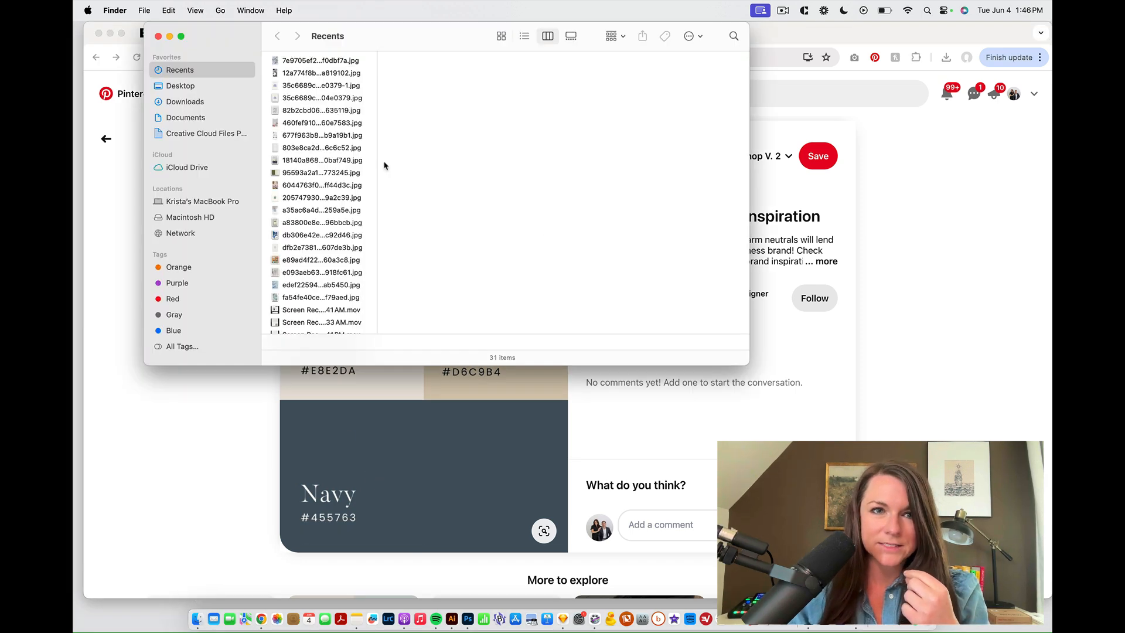
pyautogui.click(216, 87)
pyautogui.click(991, 178)
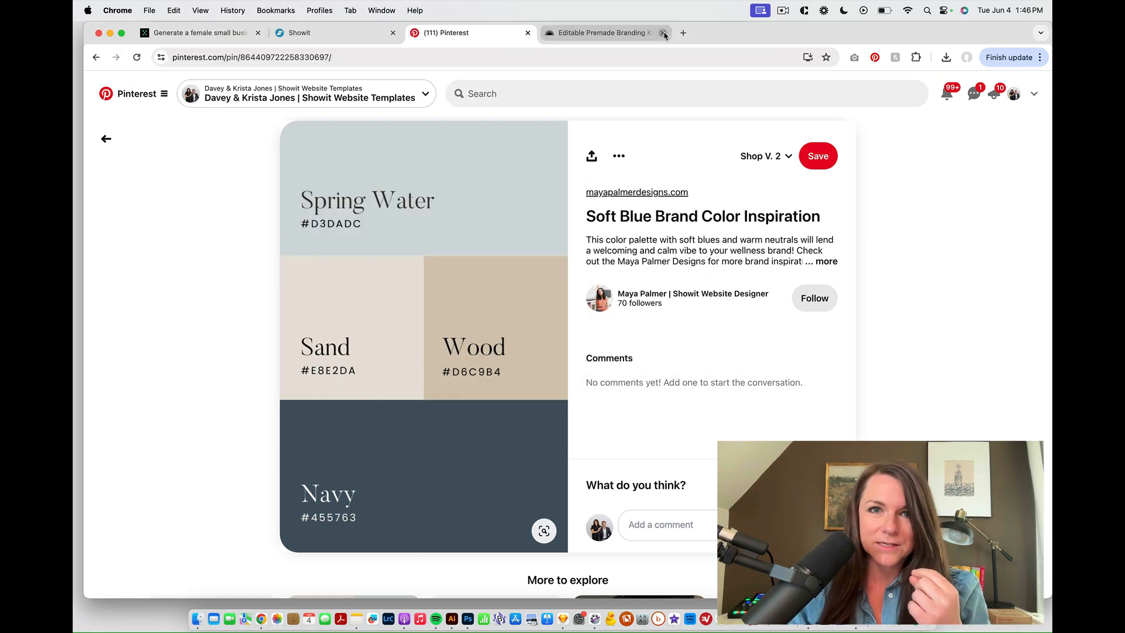
# - Open a new browser tab and close the Grow & Nest product page
pyautogui.click(683, 33)
pyautogui.click(633, 33)
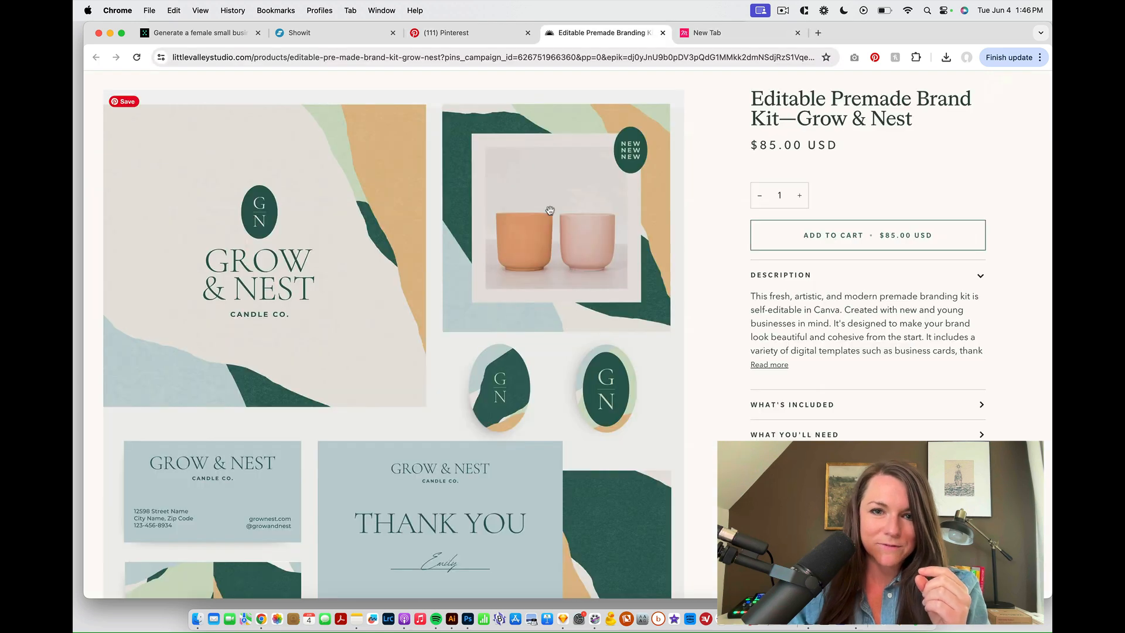
pyautogui.click(662, 33)
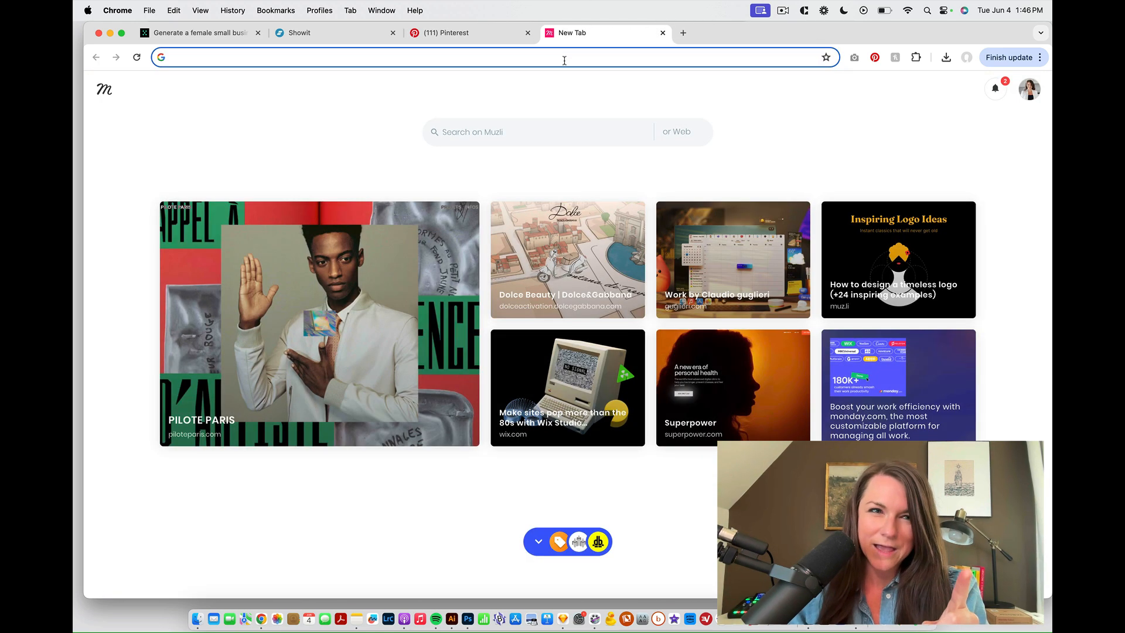
# - Go to Canva in the new tab and create a blank whiteboard
pyautogui.write('ca')
pyautogui.press('Return')
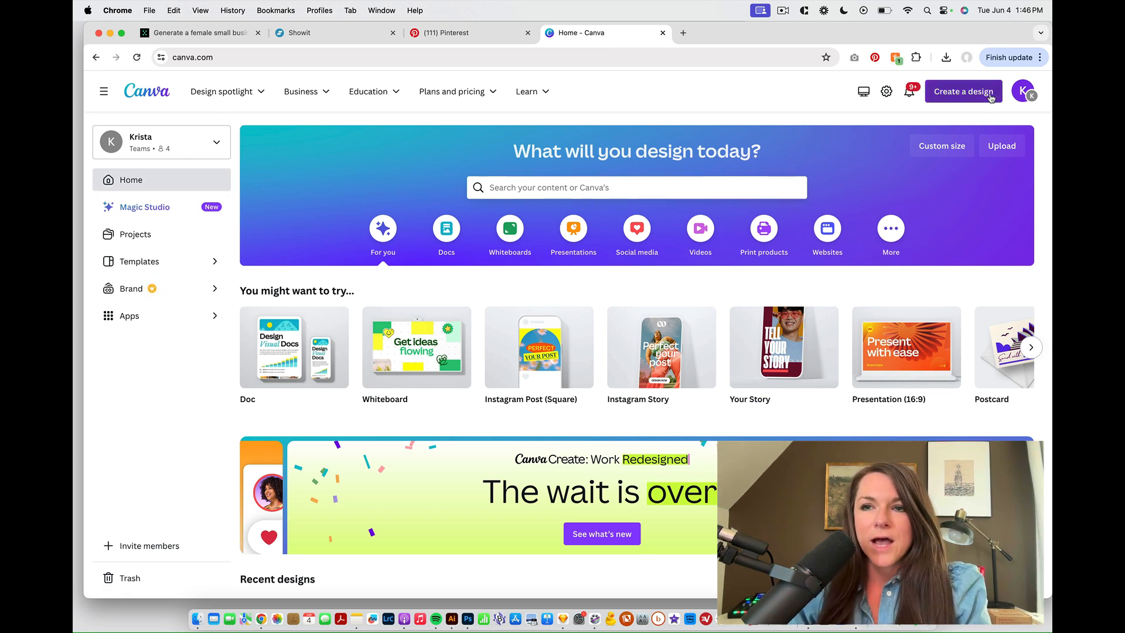
pyautogui.click(963, 91)
pyautogui.click(840, 185)
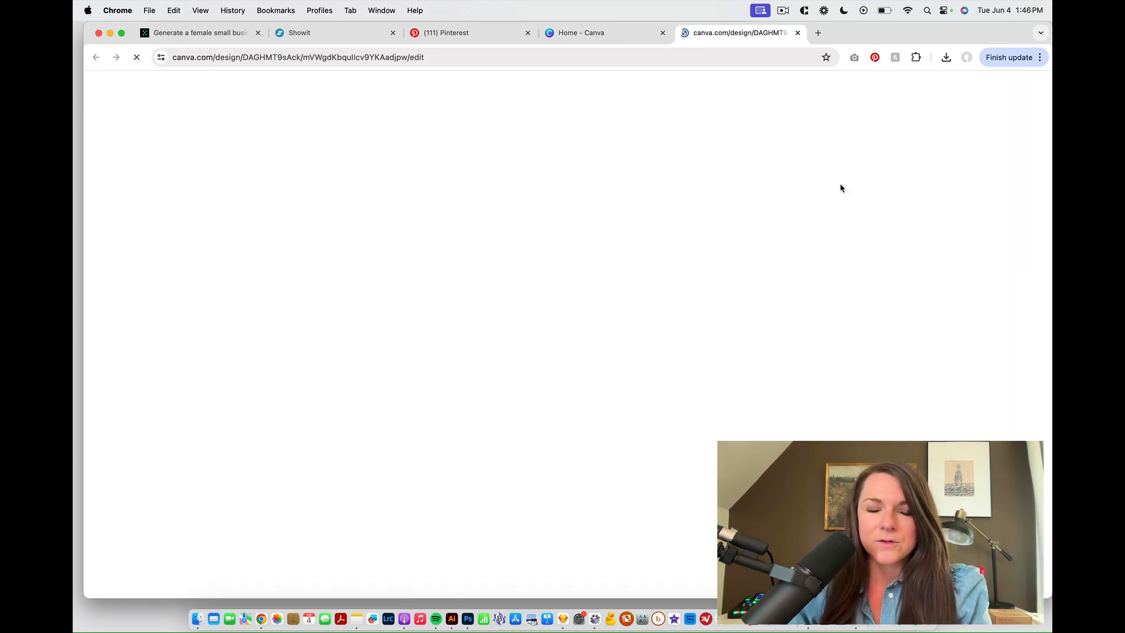
# - Place the Grow & Nest screenshot from the Desktop folder onto the Canva whiteboard and deselect it
pyautogui.click(197, 620)
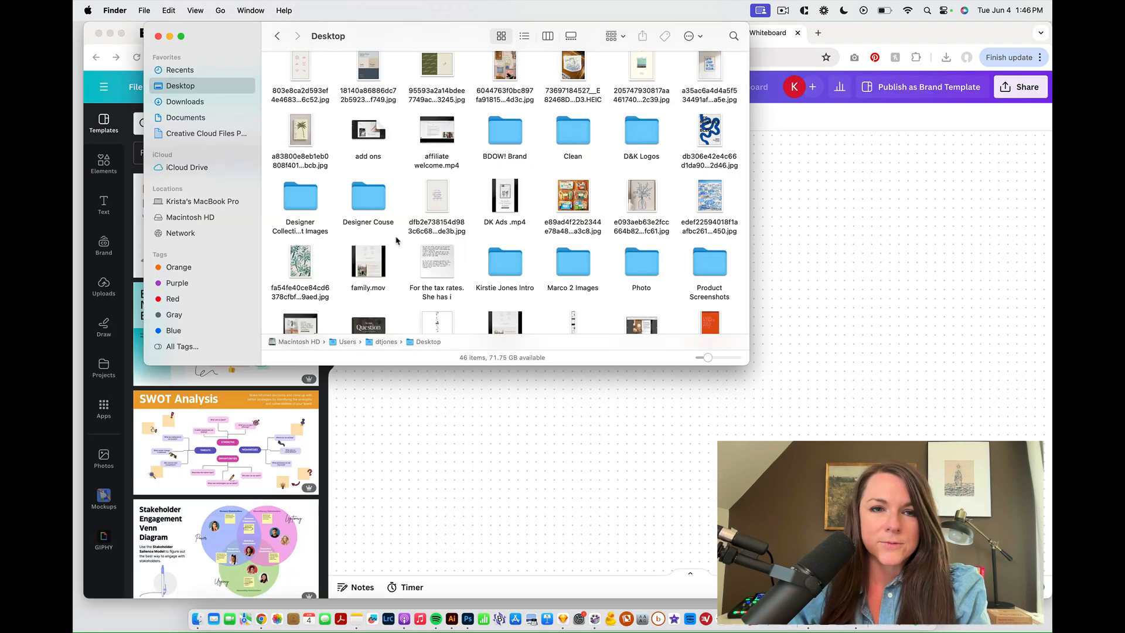
pyautogui.scroll(-3, 461, 230)
pyautogui.scroll(5, 462, 229)
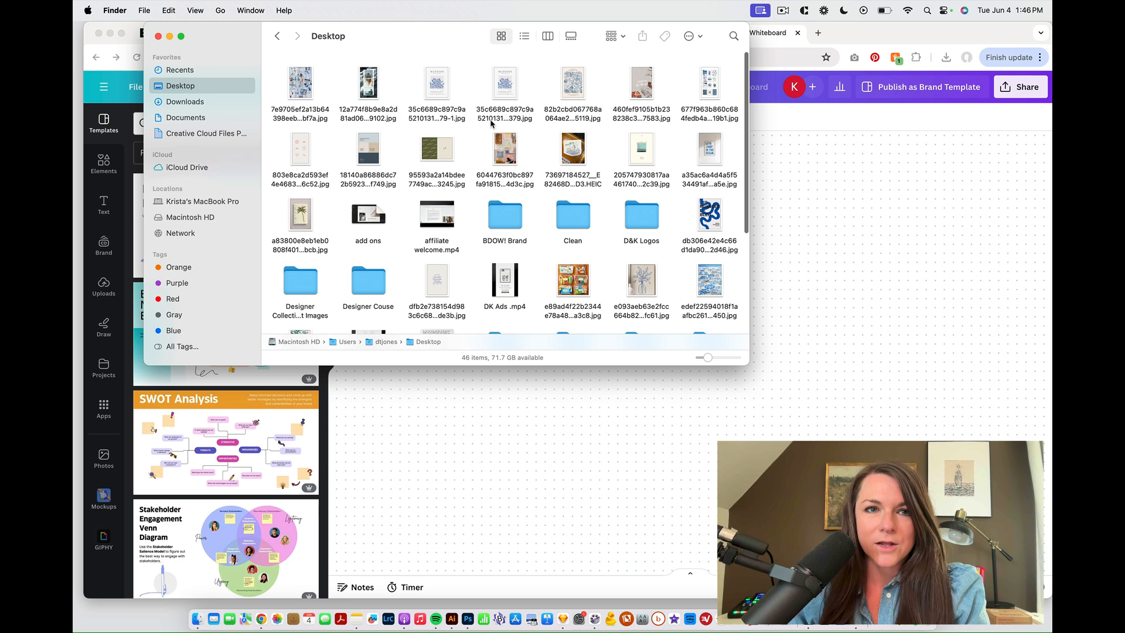
pyautogui.scroll(-2, 491, 123)
pyautogui.click(439, 111)
pyautogui.moveTo(440, 111); pyautogui.dragTo(607, 351)
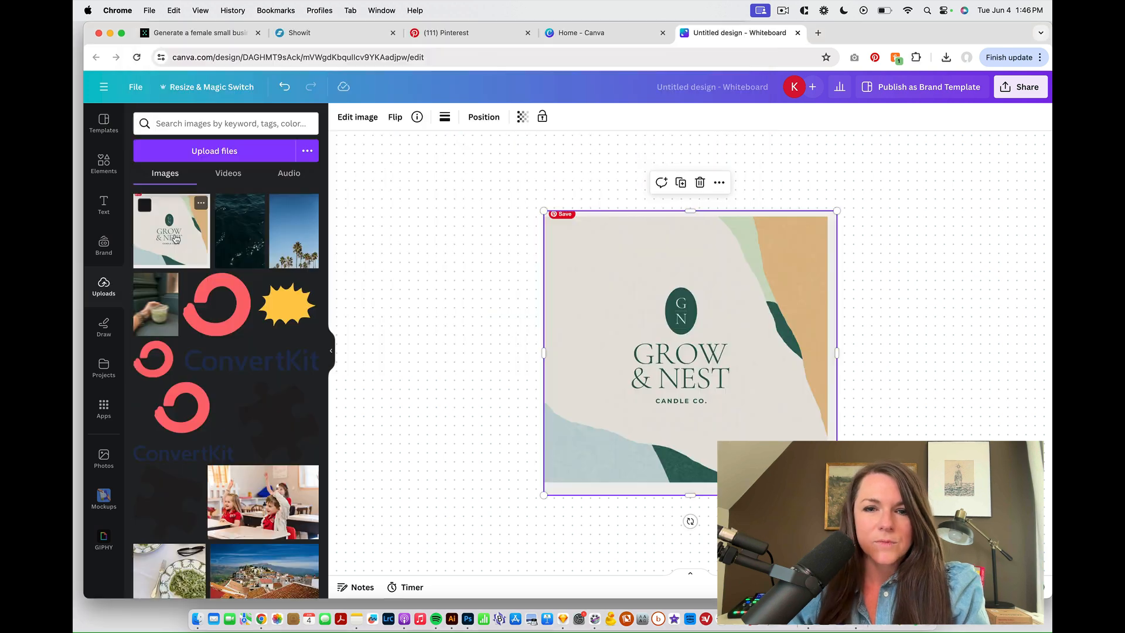
pyautogui.click(429, 237)
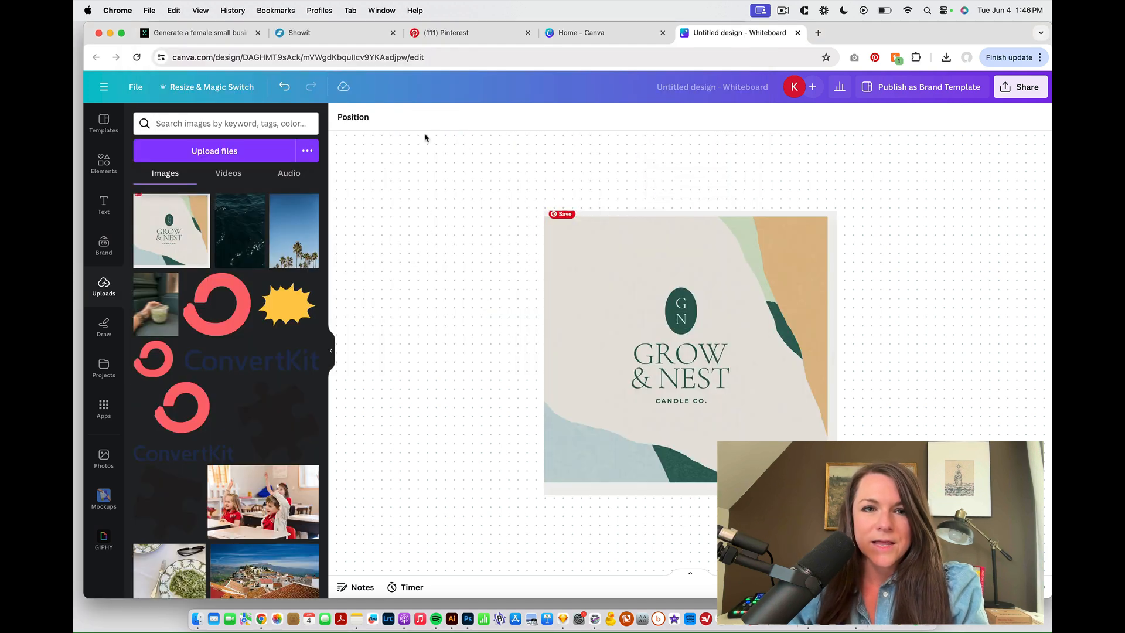
# - Add a circle beside the Grow & Nest image and fill it with the image's dark green photo color
pyautogui.click(104, 164)
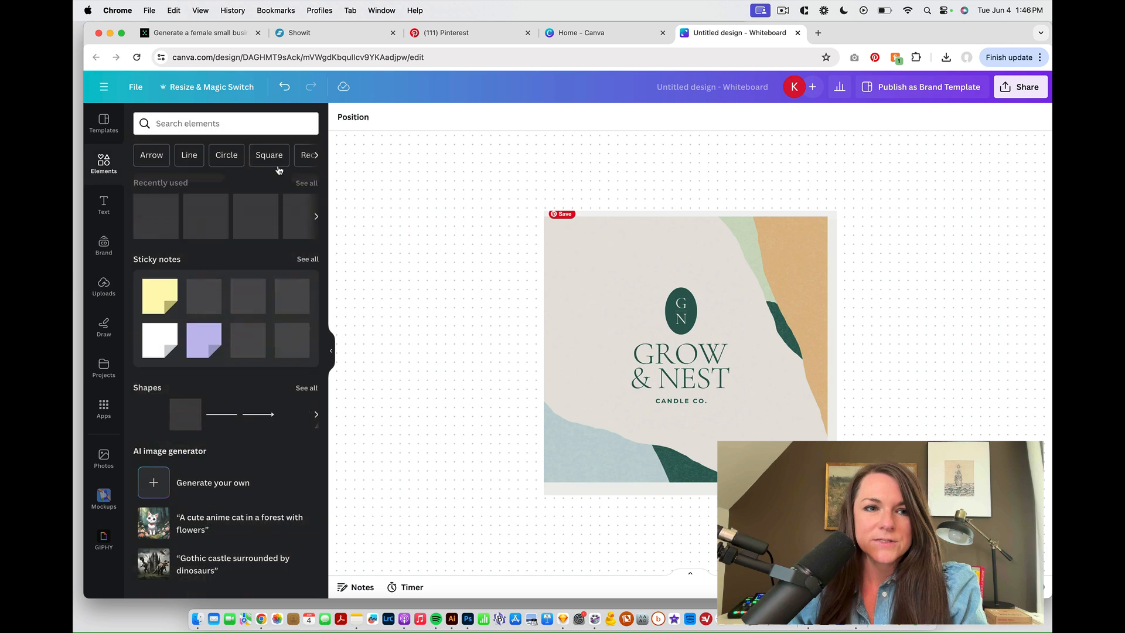
pyautogui.click(156, 217)
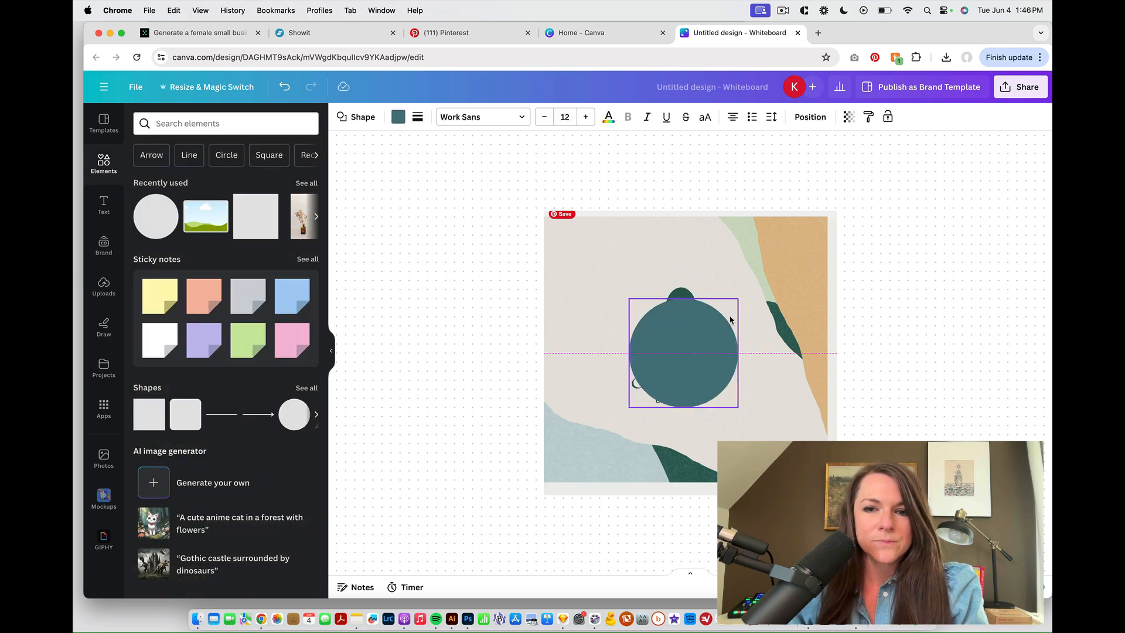
pyautogui.moveTo(705, 346); pyautogui.dragTo(435, 239)
pyautogui.click(398, 118)
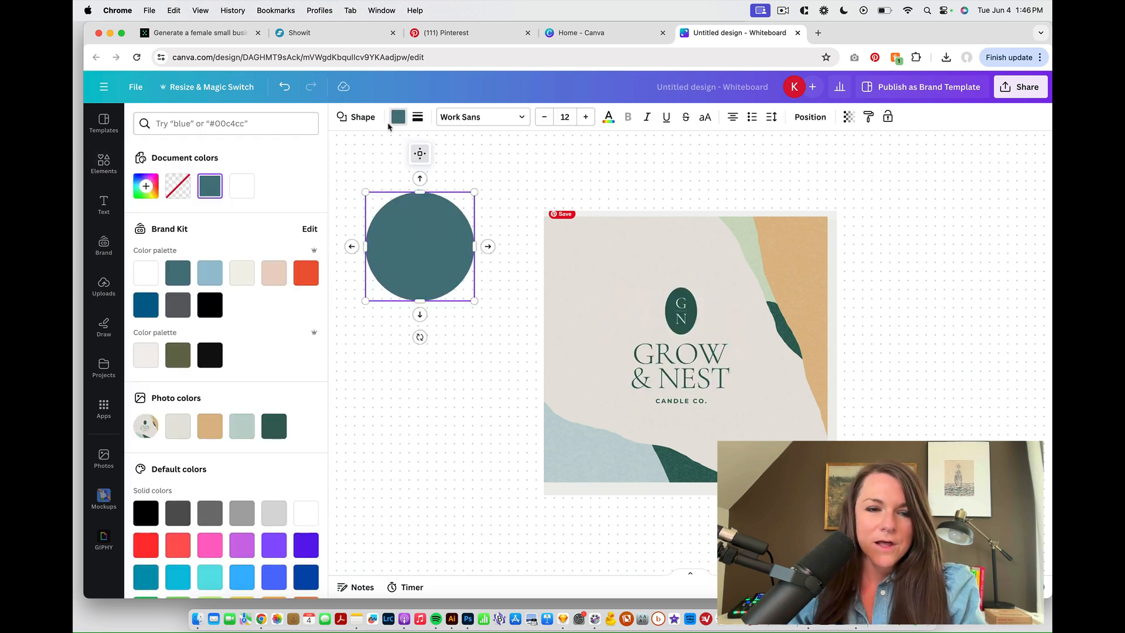
pyautogui.click(283, 420)
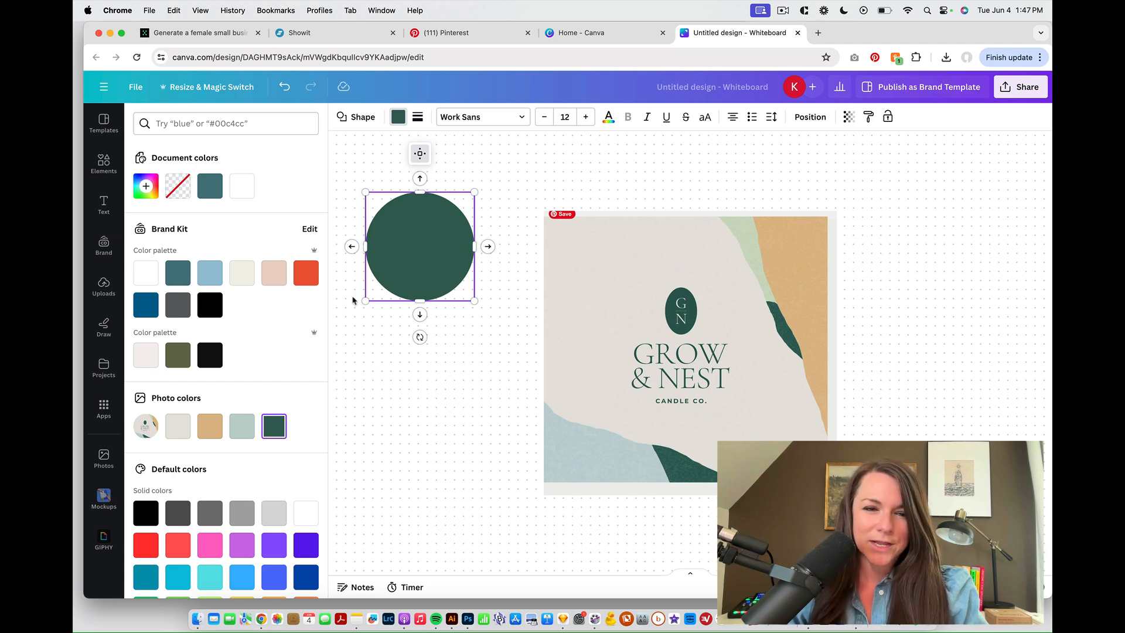
# - Duplicate the green circle, place the copy below it, and fill the copy with the image's tan photo color
pyautogui.press('super+v')
pyautogui.moveTo(442, 259); pyautogui.dragTo(442, 276)
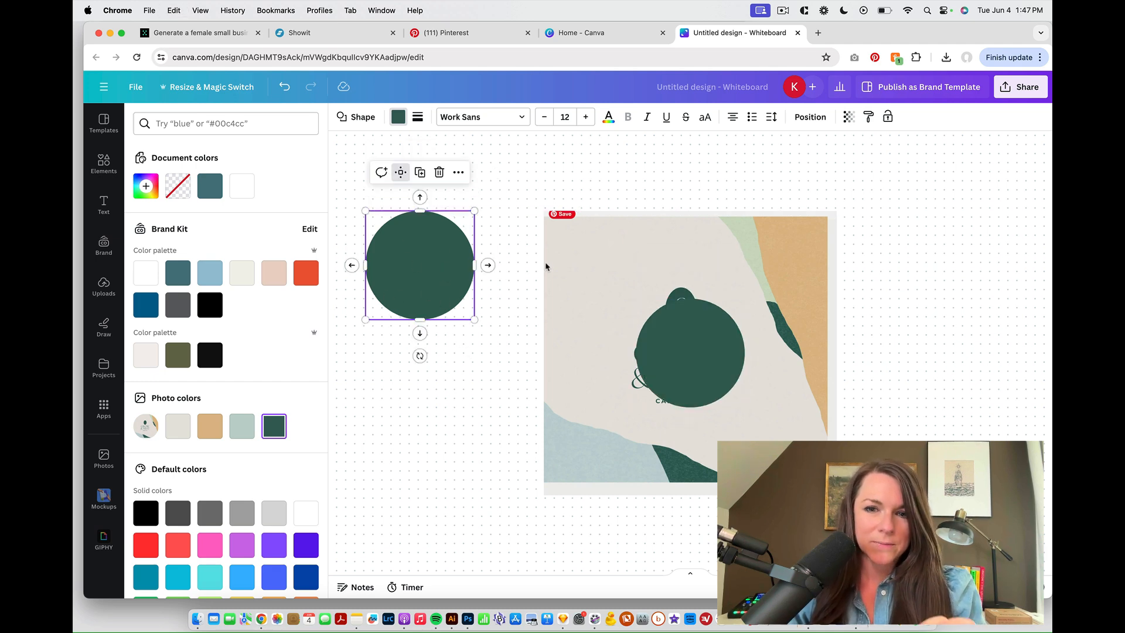
pyautogui.click(685, 351)
pyautogui.moveTo(686, 352); pyautogui.dragTo(428, 368)
pyautogui.click(210, 426)
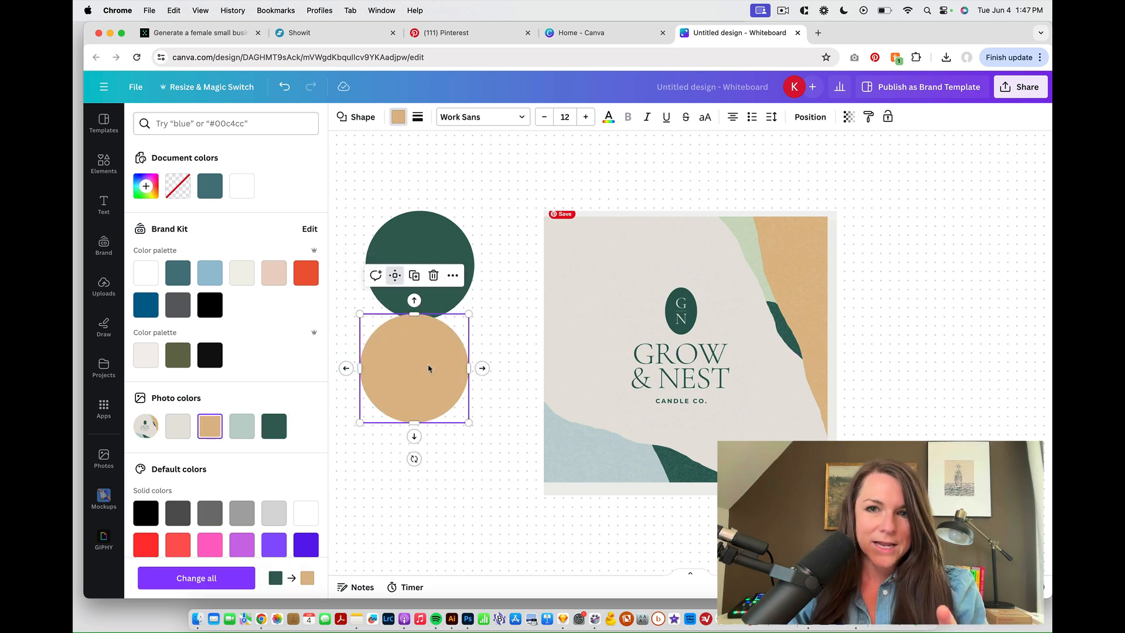
# - Nudge the tan circle slightly down and copy its fill color's hex code, #DCBB8B
pyautogui.click(397, 117)
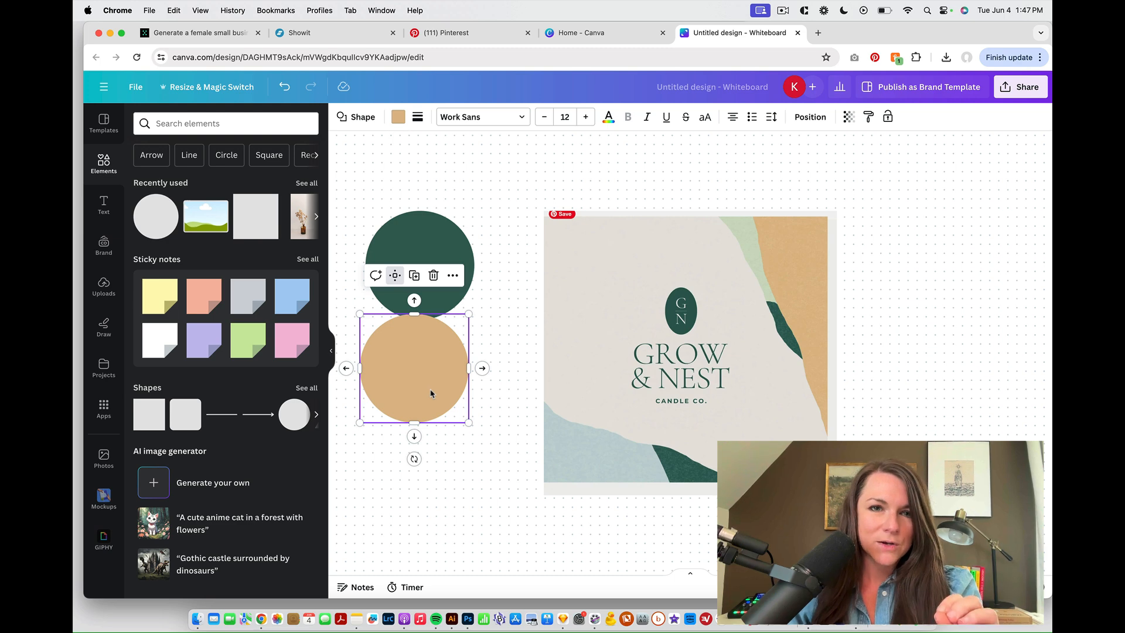
pyautogui.moveTo(420, 361); pyautogui.dragTo(421, 370)
pyautogui.click(398, 117)
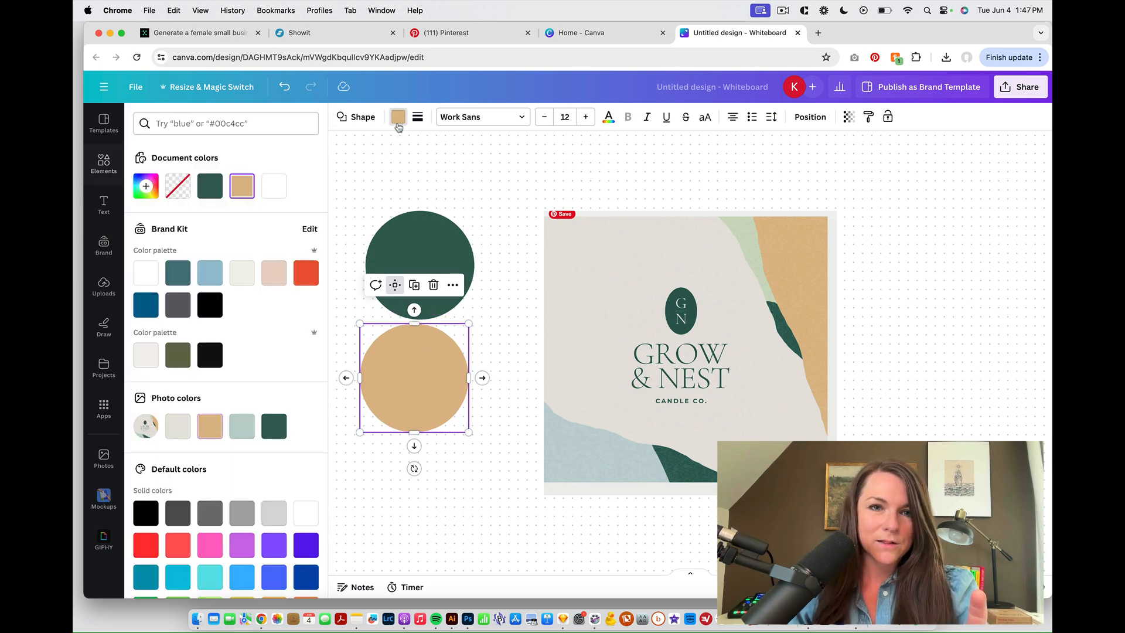
pyautogui.click(242, 187)
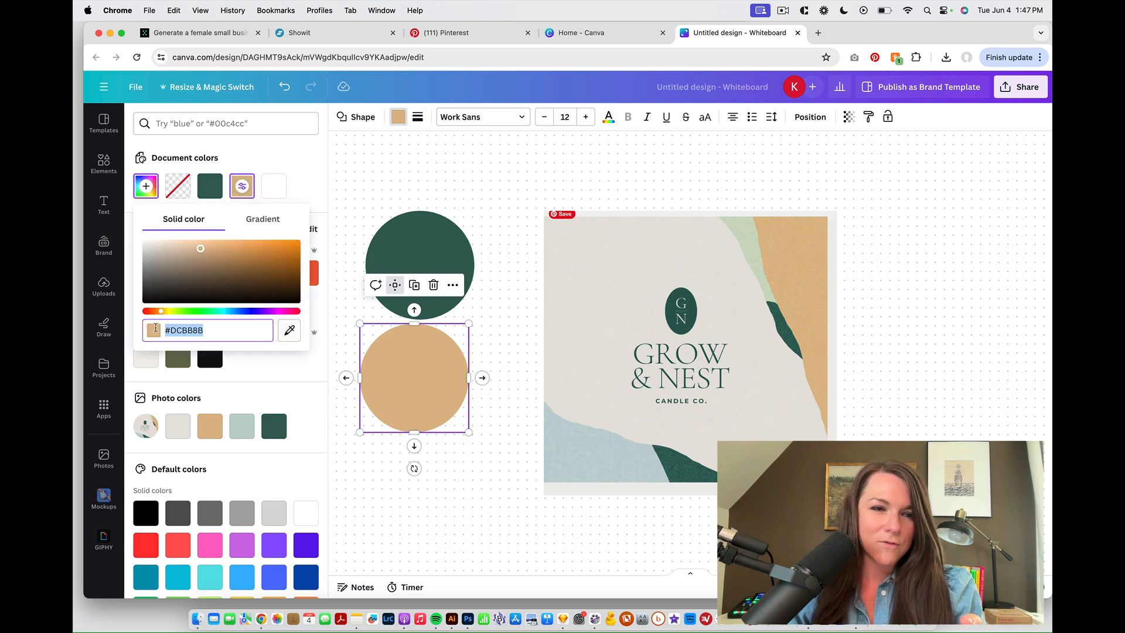
pyautogui.press('super+c')
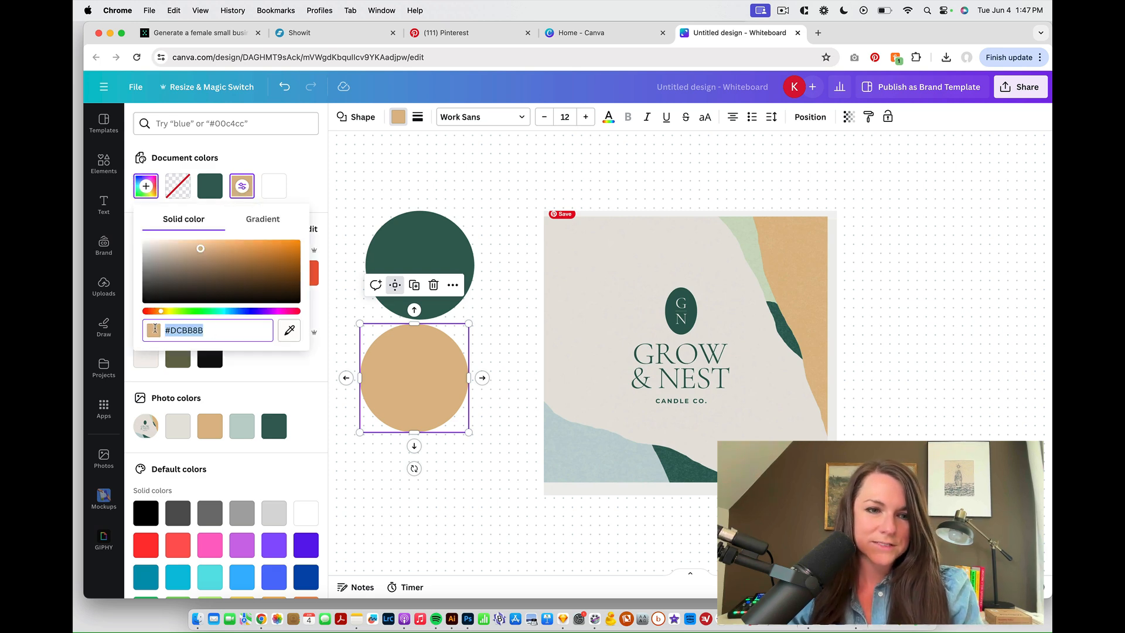
# - Switch to Showit's design settings and set palette color 7 to the copied tan hex code, #DCBB8B
pyautogui.click(316, 33)
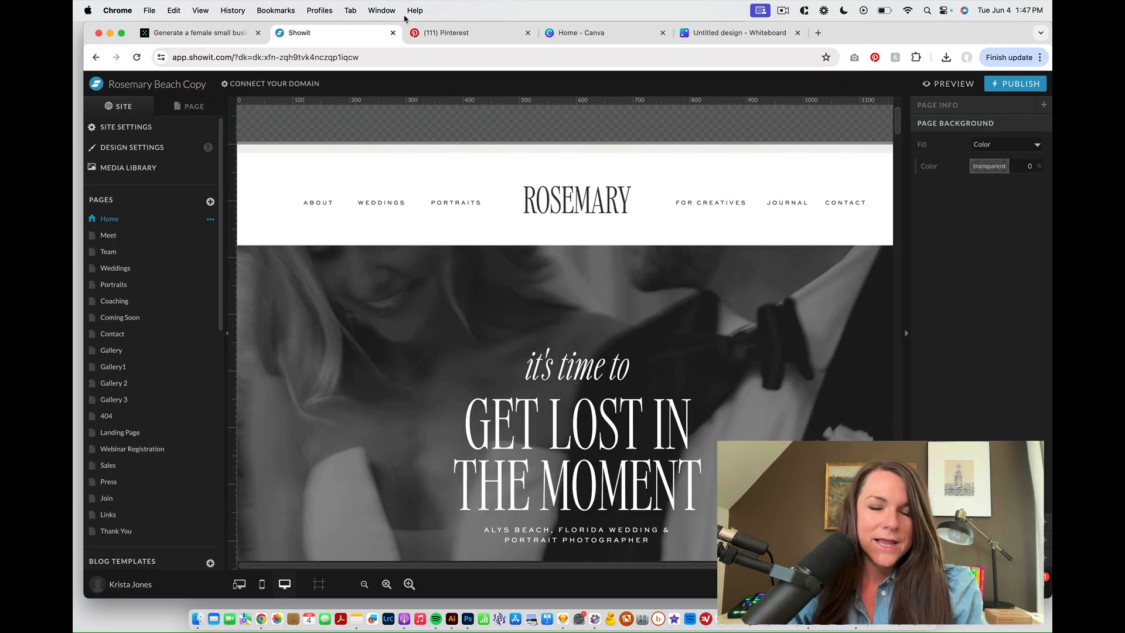
pyautogui.click(181, 150)
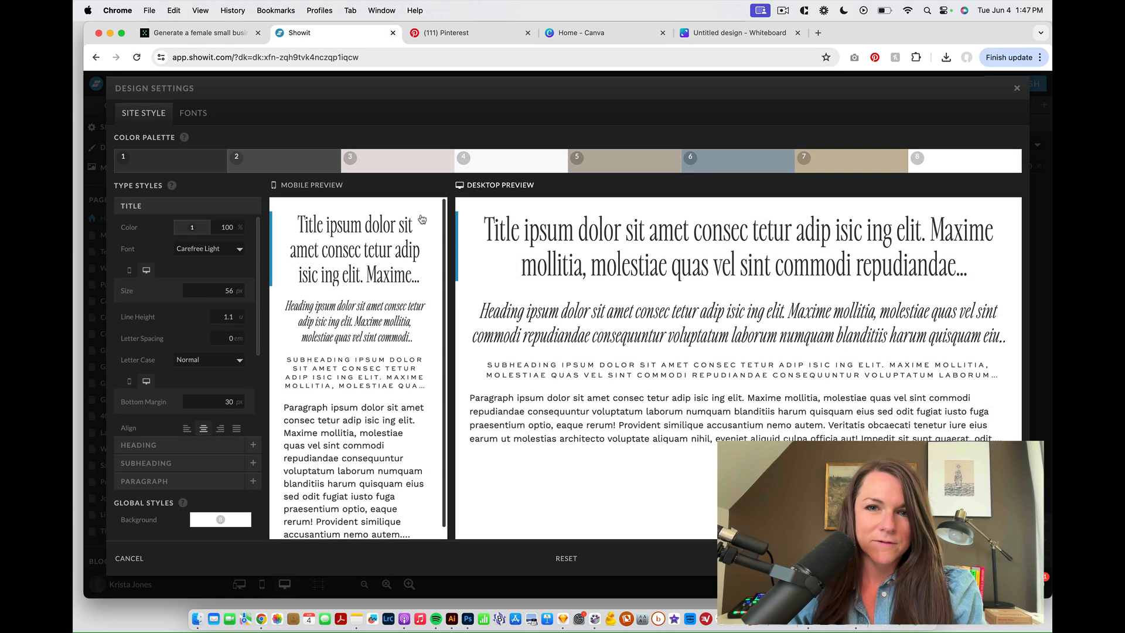
pyautogui.click(837, 163)
pyautogui.doubleClick(816, 303)
pyautogui.press('super+v')
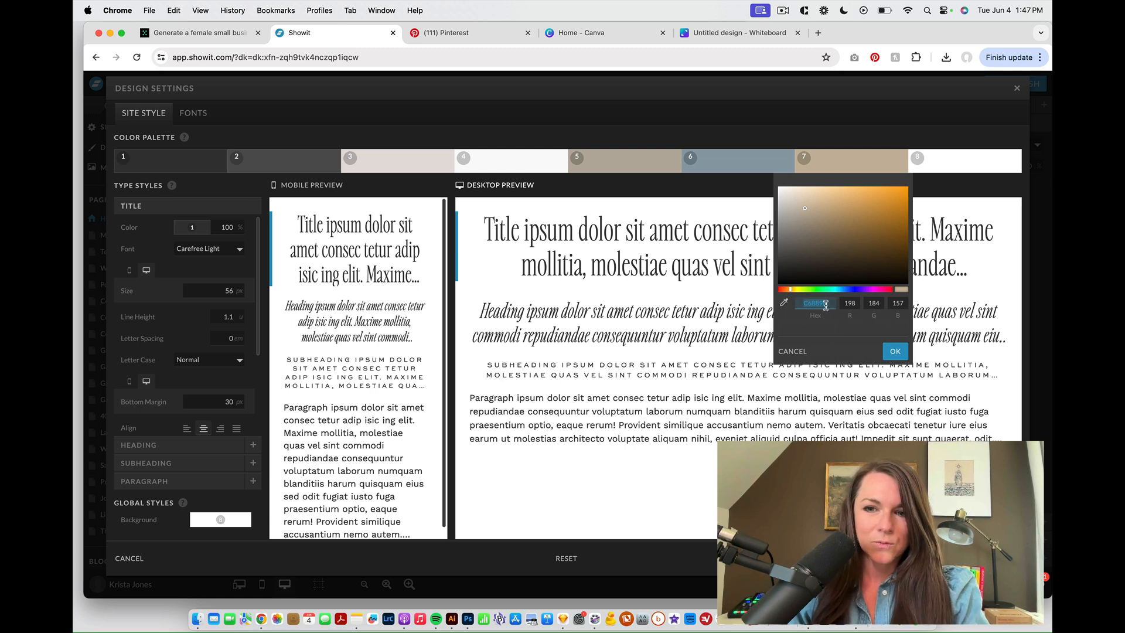
pyautogui.click(895, 352)
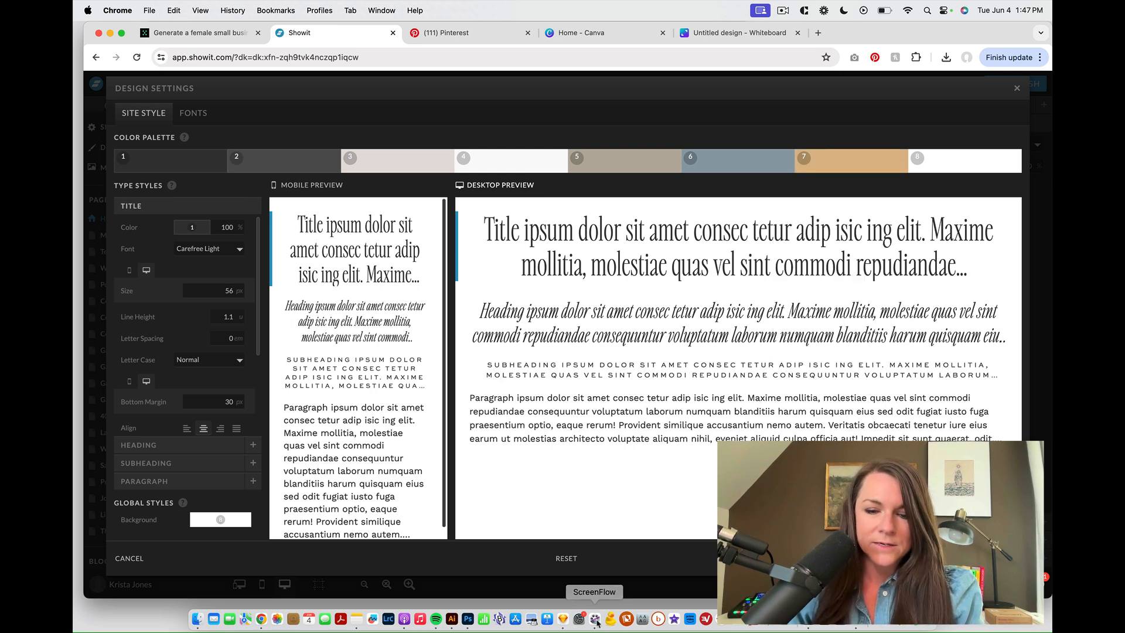
# - Copy the green circle's hex code, #356257, from the Canva whiteboard and apply it to palette color 2 in Showit
pyautogui.click(736, 33)
pyautogui.click(431, 236)
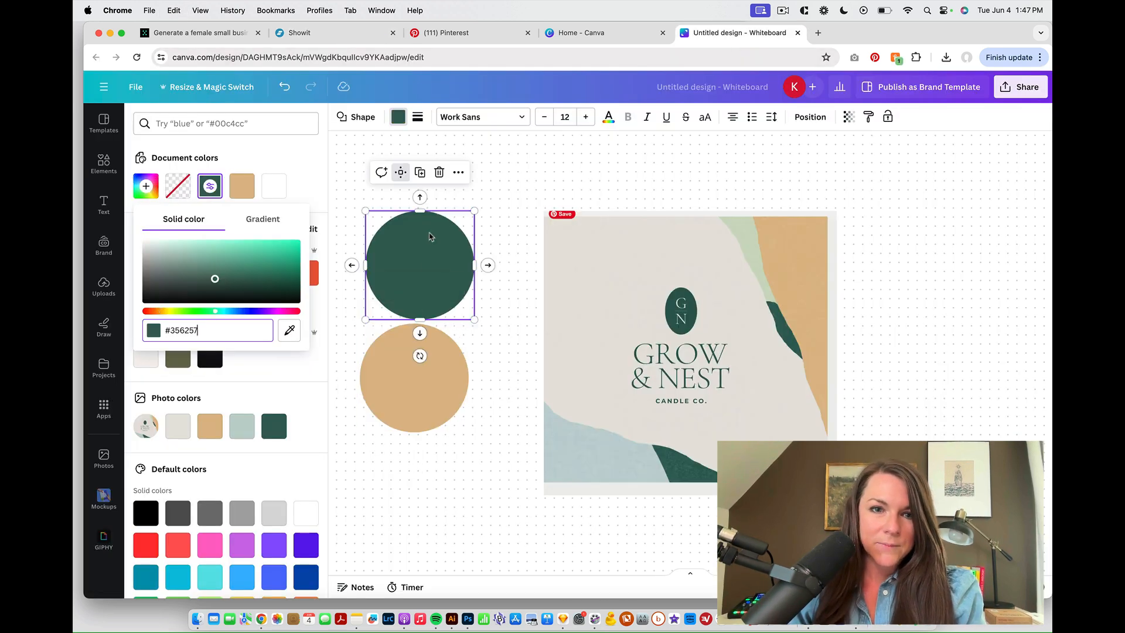
pyautogui.click(210, 186)
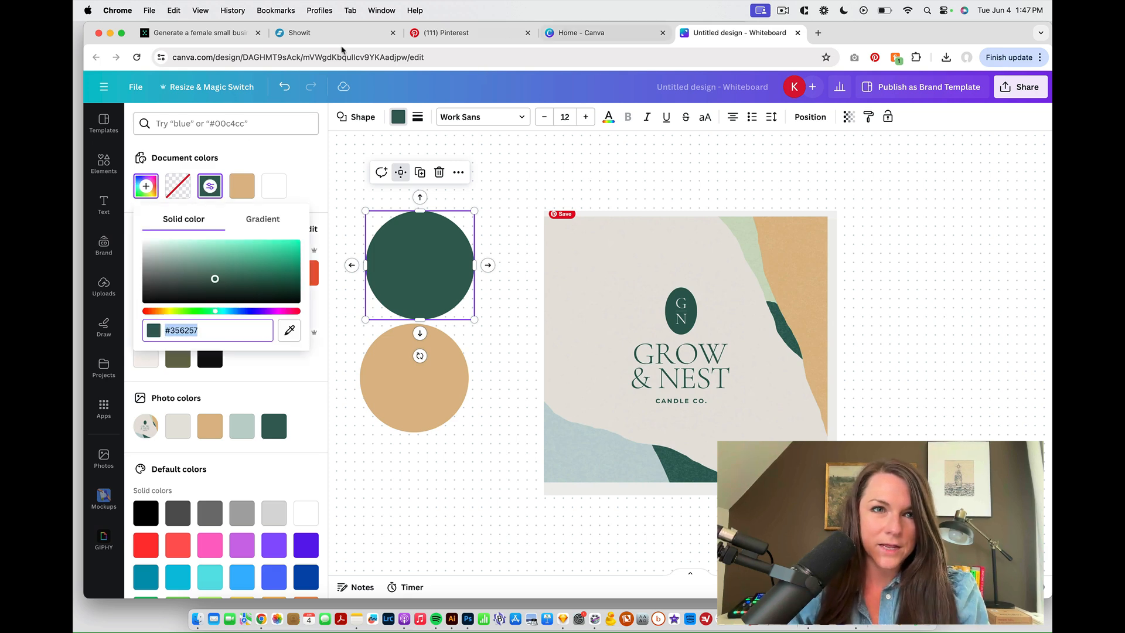
pyautogui.click(342, 34)
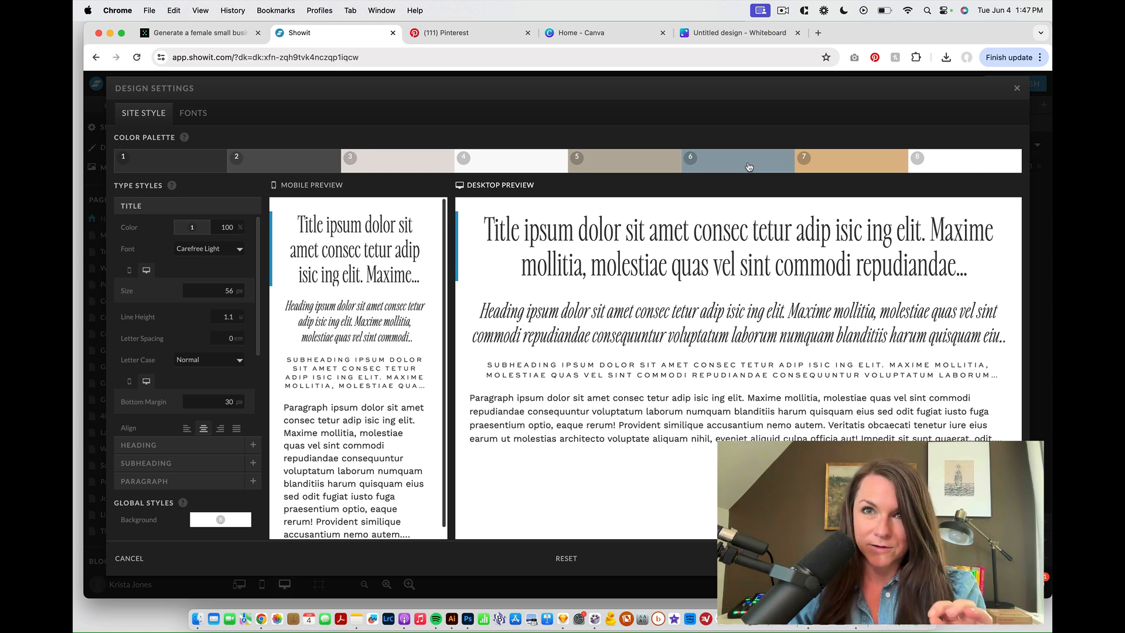
pyautogui.click(272, 164)
pyautogui.click(249, 303)
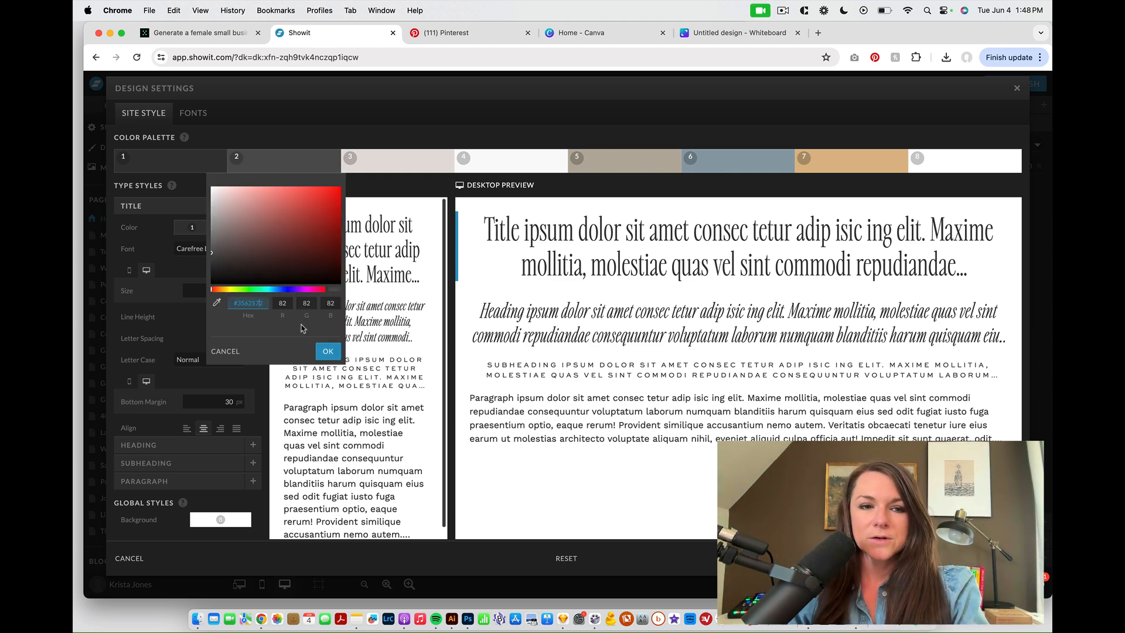
pyautogui.press('super+v')
pyautogui.click(328, 352)
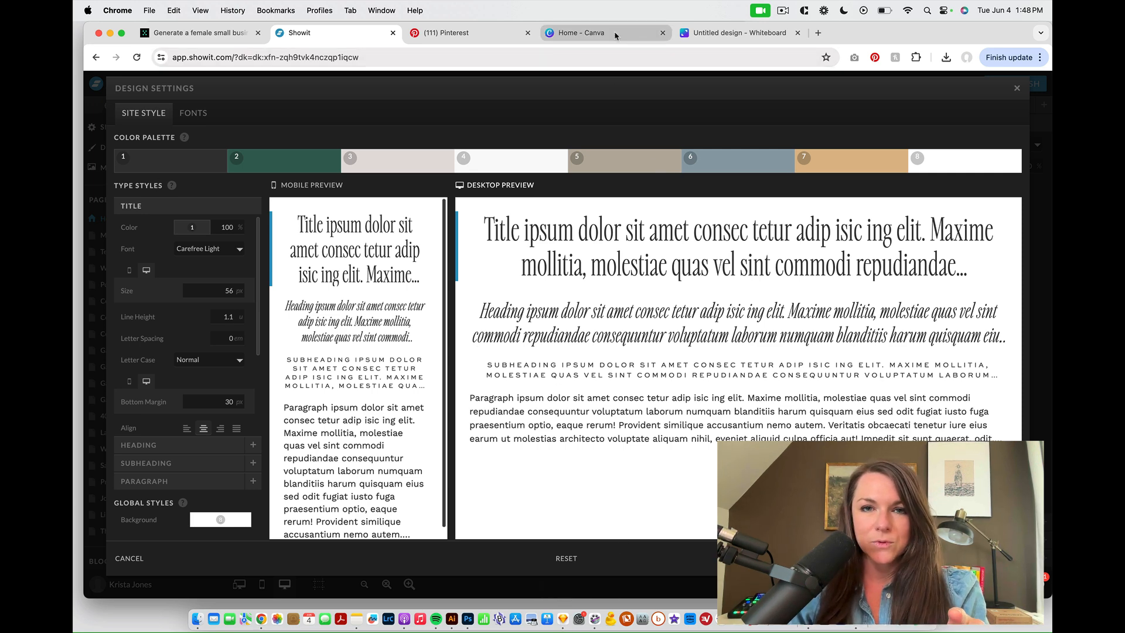
# - Look up the Sand hex code on the Pinterest palette pin and set Showit's palette color 3 to #E8E2DA
pyautogui.click(463, 33)
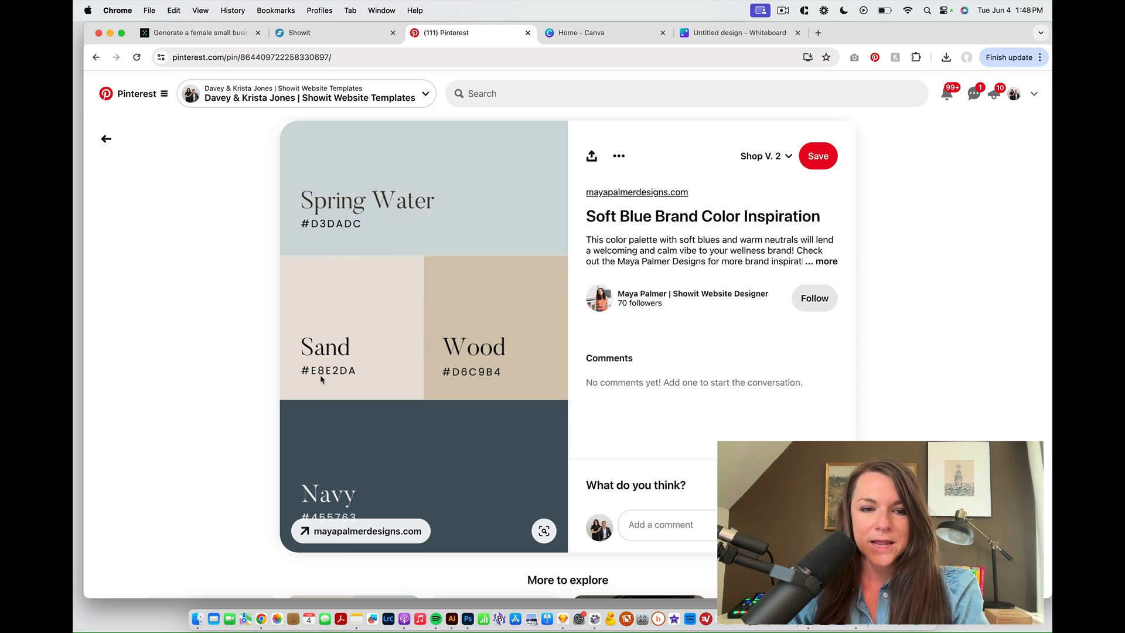
pyautogui.click(309, 36)
pyautogui.click(415, 163)
pyautogui.click(362, 303)
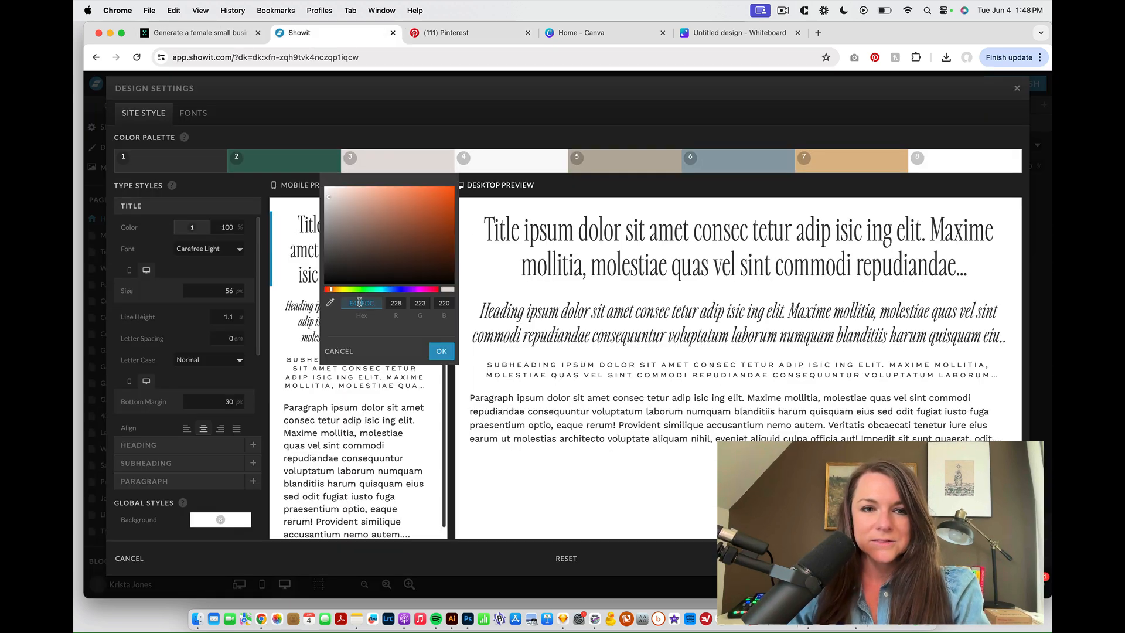
pyautogui.write('c8e')
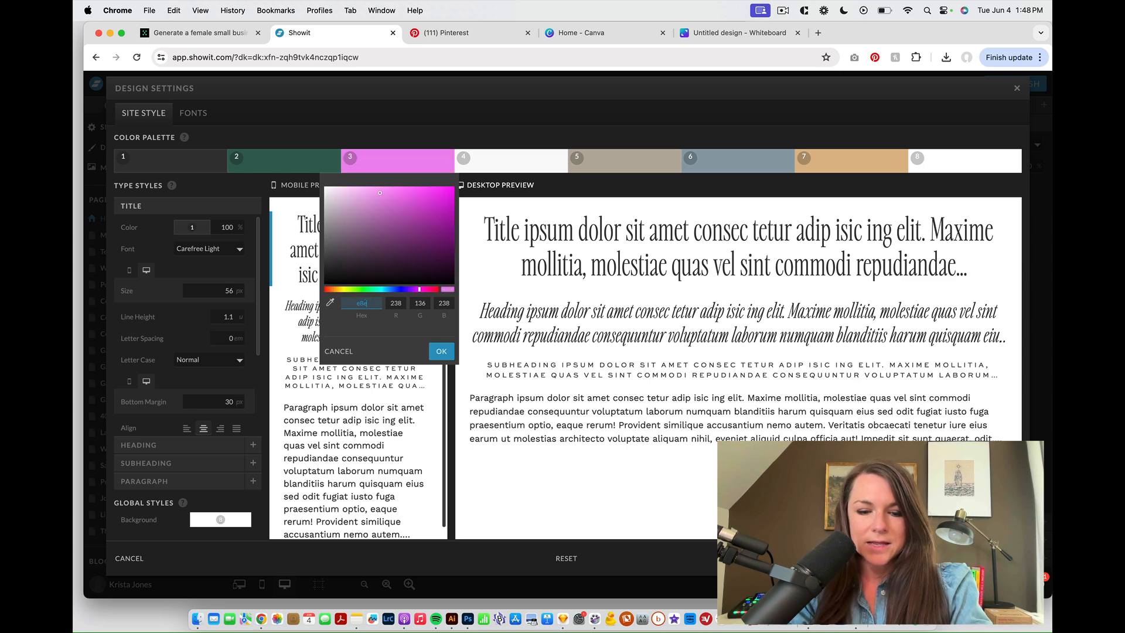
pyautogui.write('2Dc')
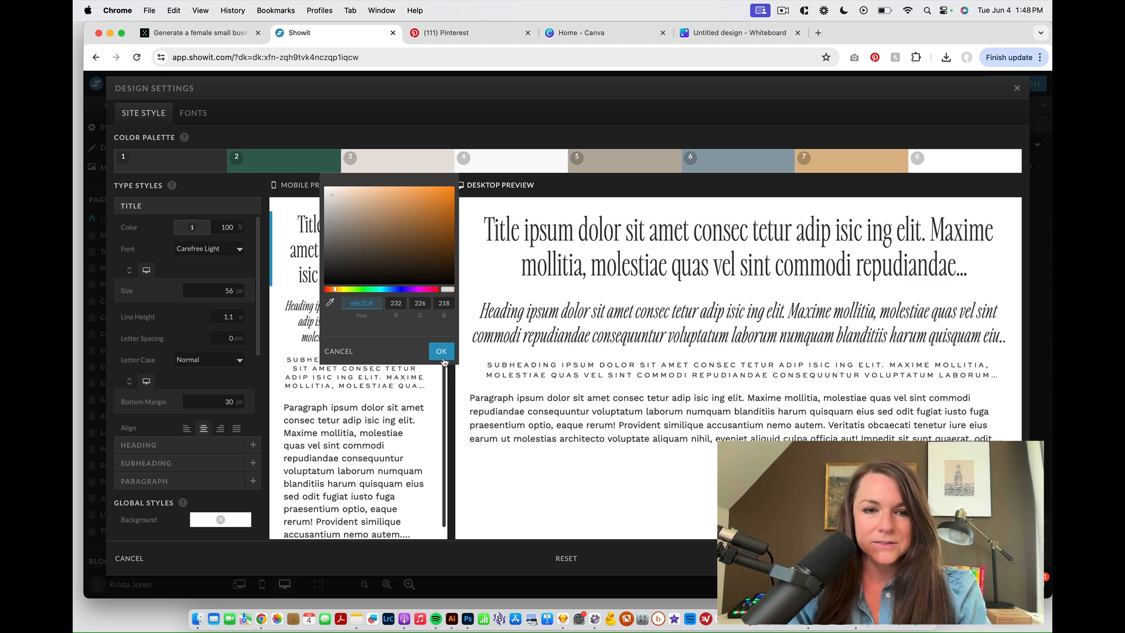
pyautogui.click(442, 351)
# - Take the Navy hex code from the Pinterest palette and set Showit's palette color 6 to #455763
pyautogui.click(518, 33)
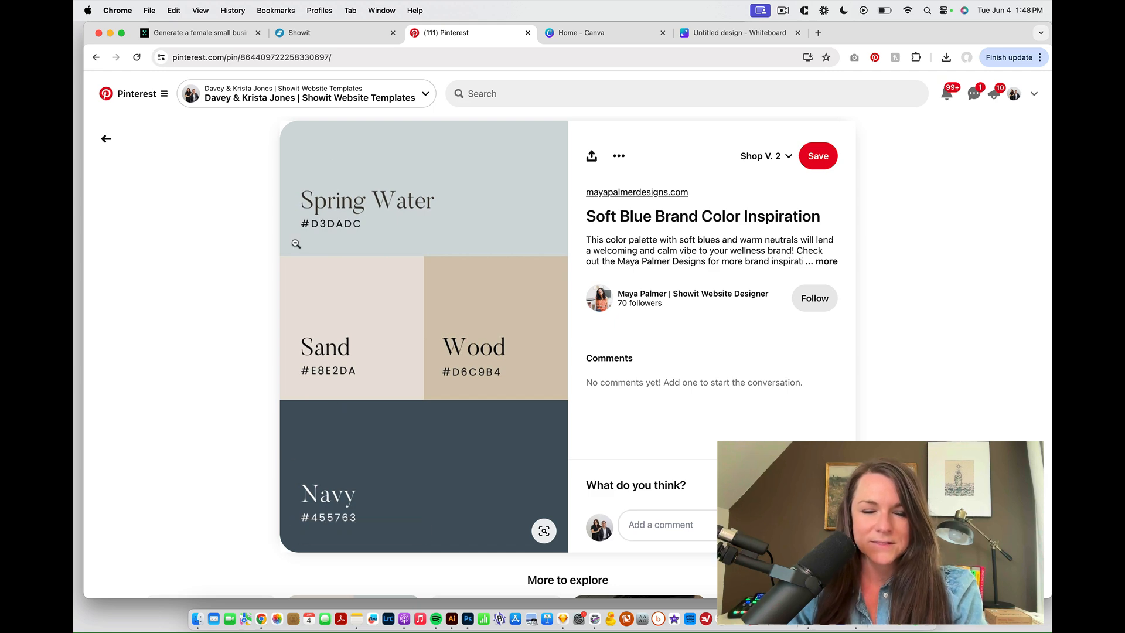
pyautogui.click(327, 32)
pyautogui.click(738, 162)
pyautogui.press('super+v')
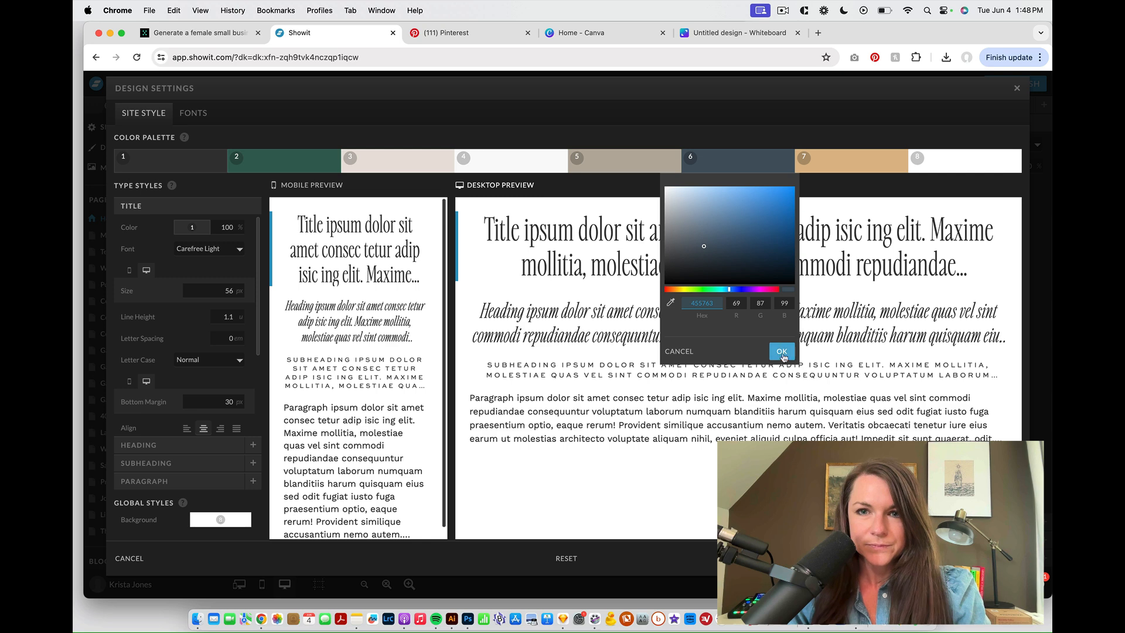
pyautogui.click(784, 351)
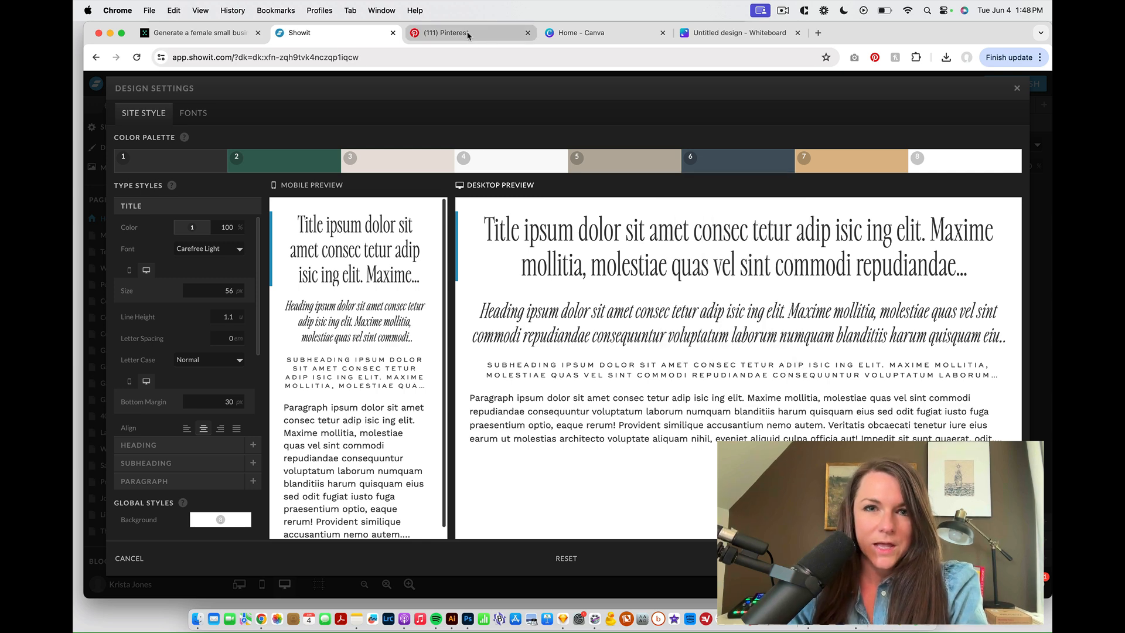
# - Take the Spring Water hex code from the Pinterest palette and set Showit's palette color 5 to #D3DADC
pyautogui.click(474, 36)
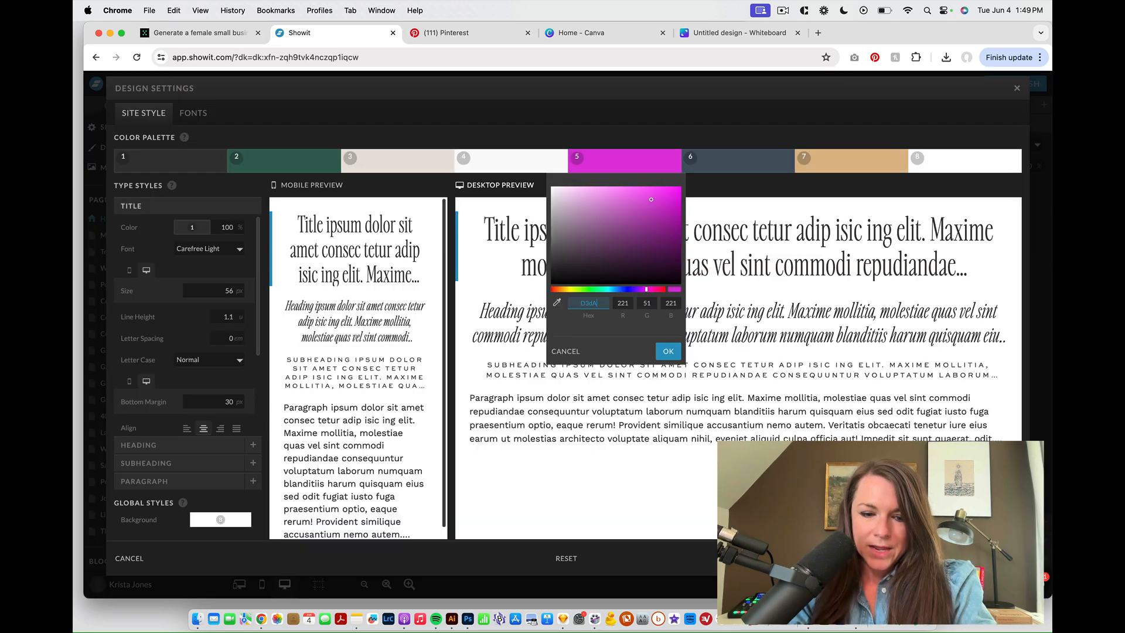
pyautogui.write('f')
pyautogui.click(669, 351)
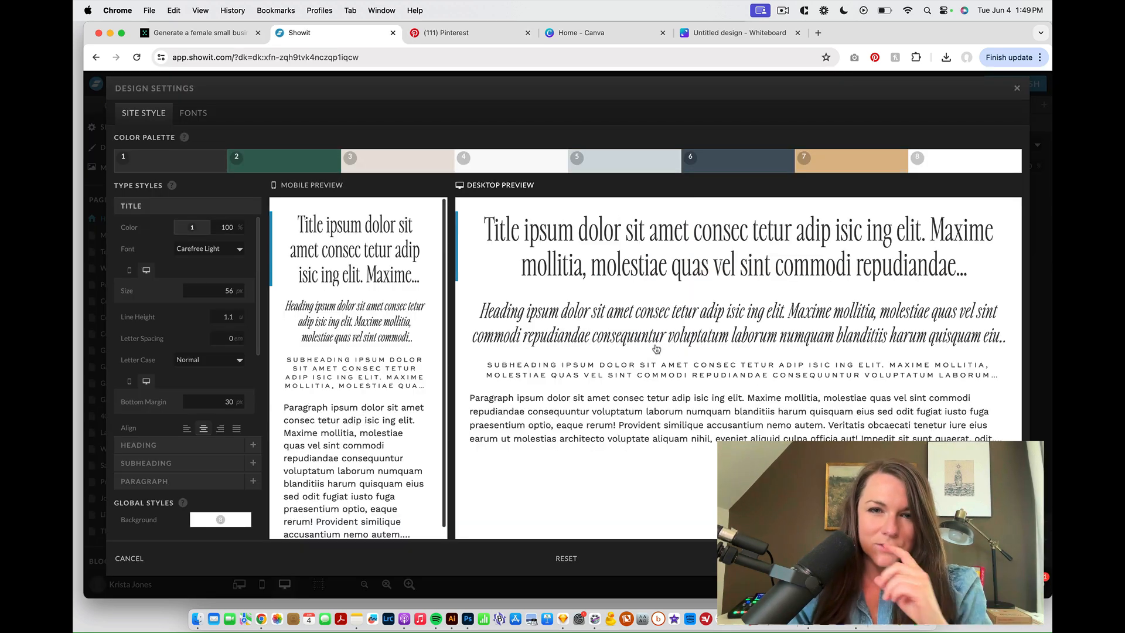
# - Copy the hex code of palette color 3 and apply it to palette color 4 as #E8E2DA
pyautogui.click(405, 166)
pyautogui.doubleClick(374, 305)
pyautogui.press('super+c')
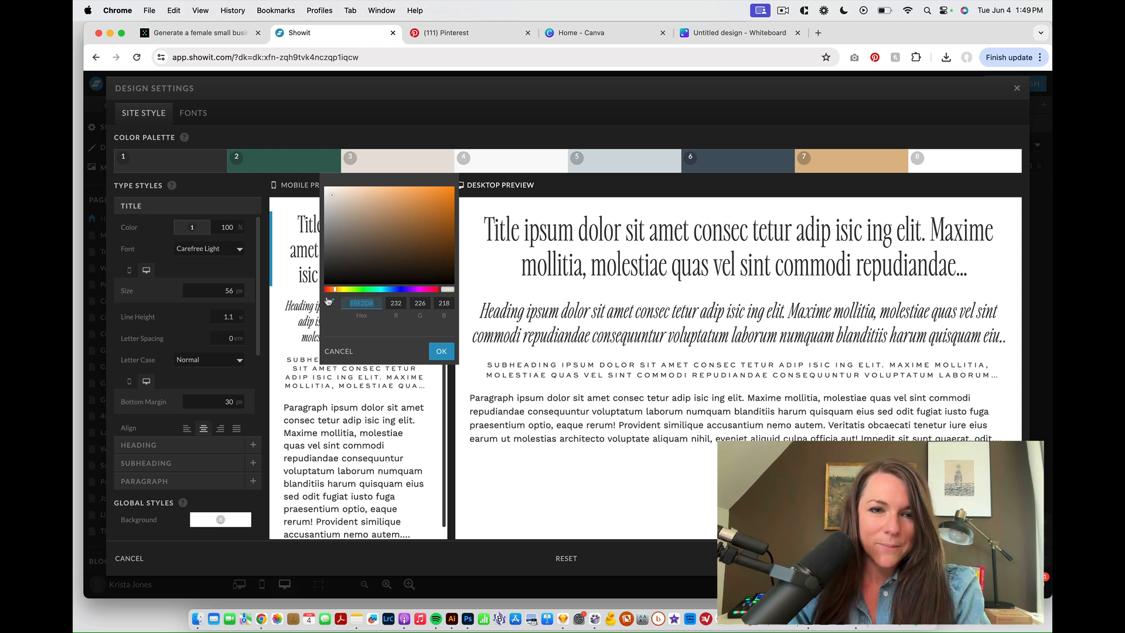
pyautogui.click(503, 158)
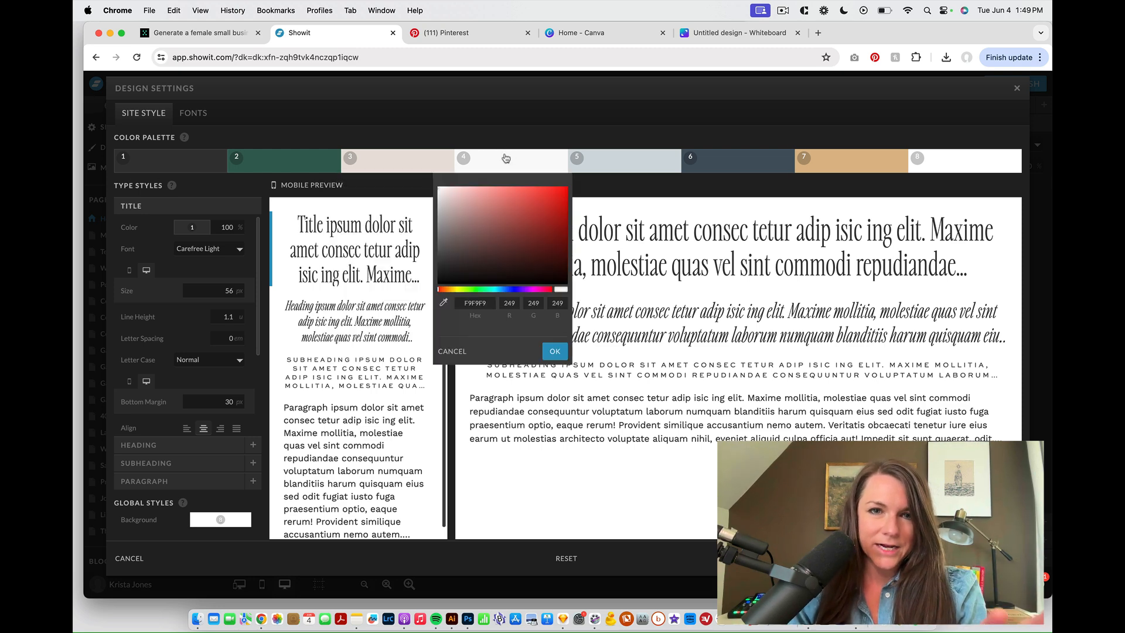
pyautogui.doubleClick(480, 303)
pyautogui.press('super+v')
pyautogui.click(546, 352)
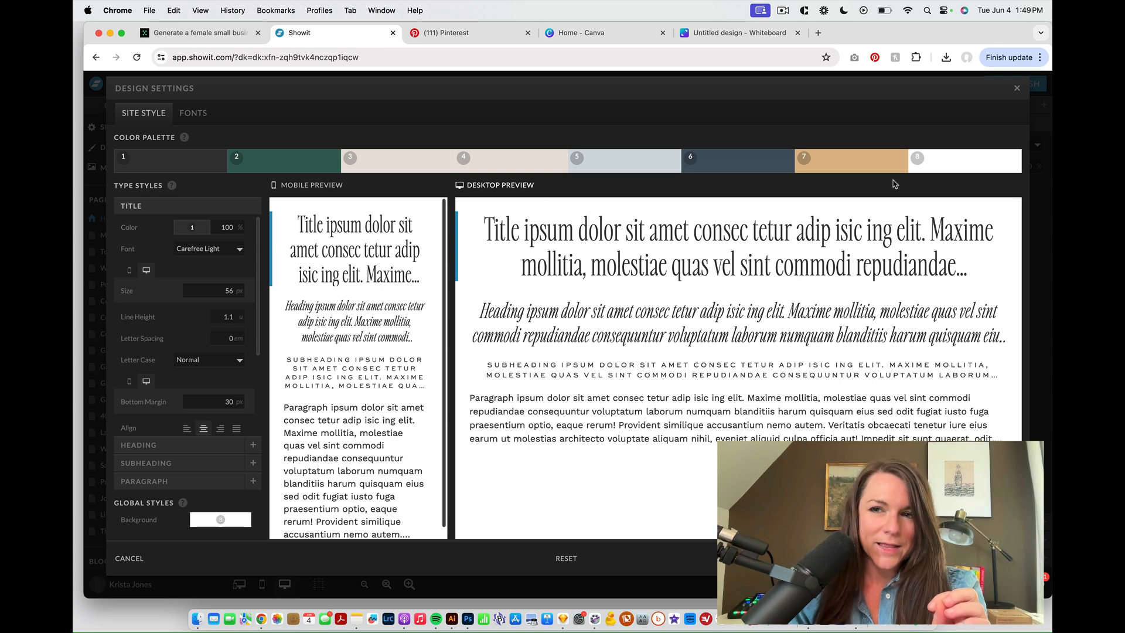
# - Set palette color 8 to the copied #E8E2DA and lighten it to #F3EFEA
pyautogui.click(959, 169)
pyautogui.doubleClick(931, 303)
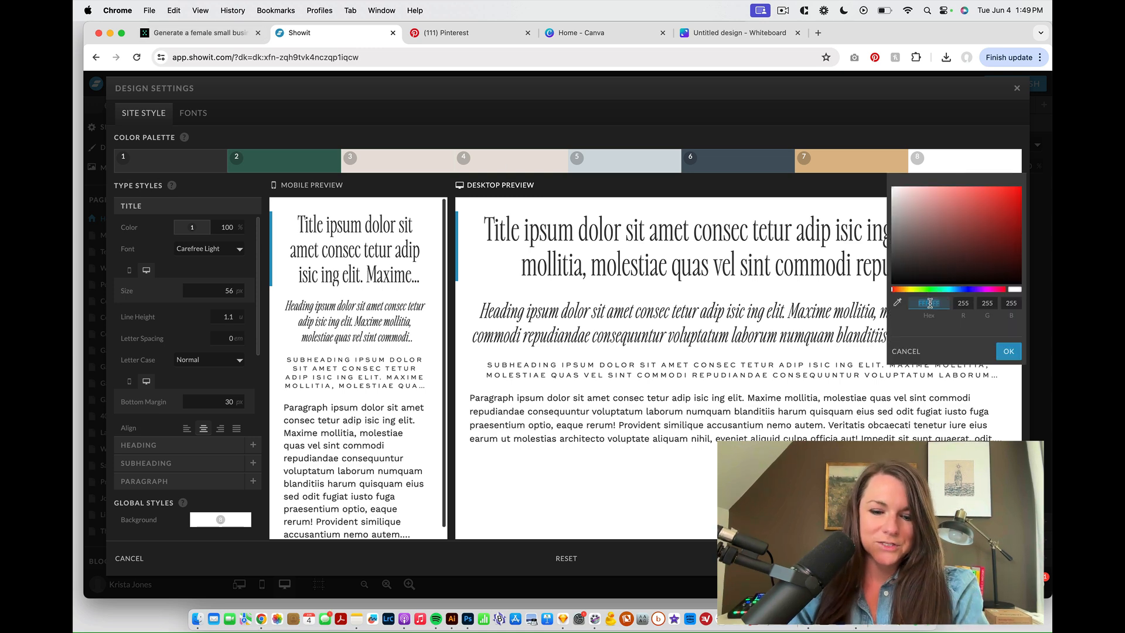
pyautogui.press('super+v')
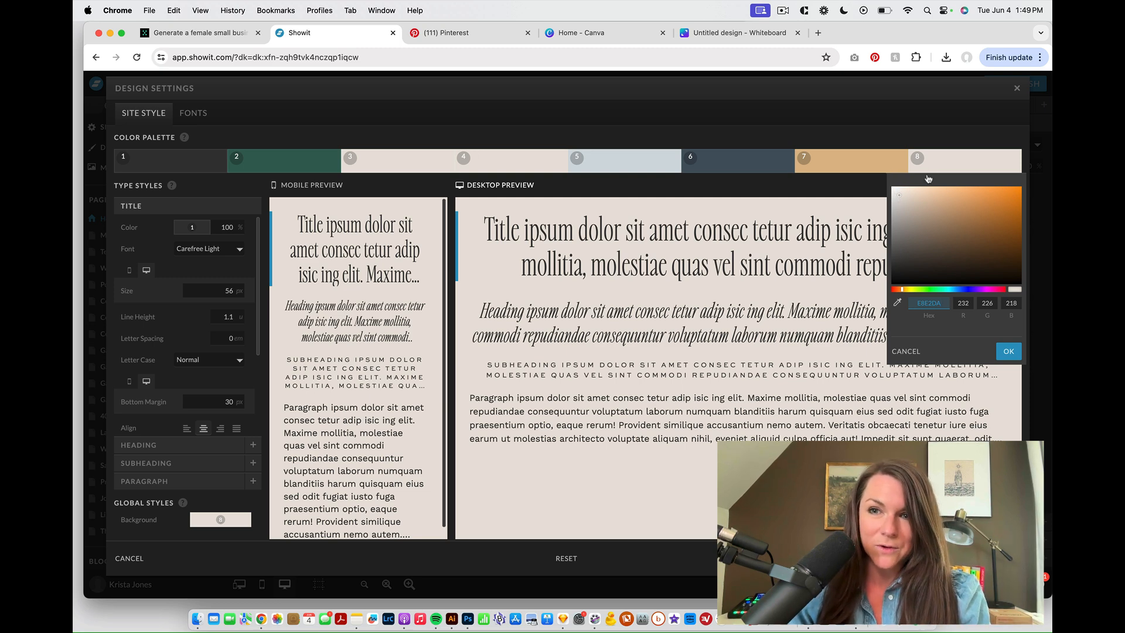
pyautogui.click(896, 191)
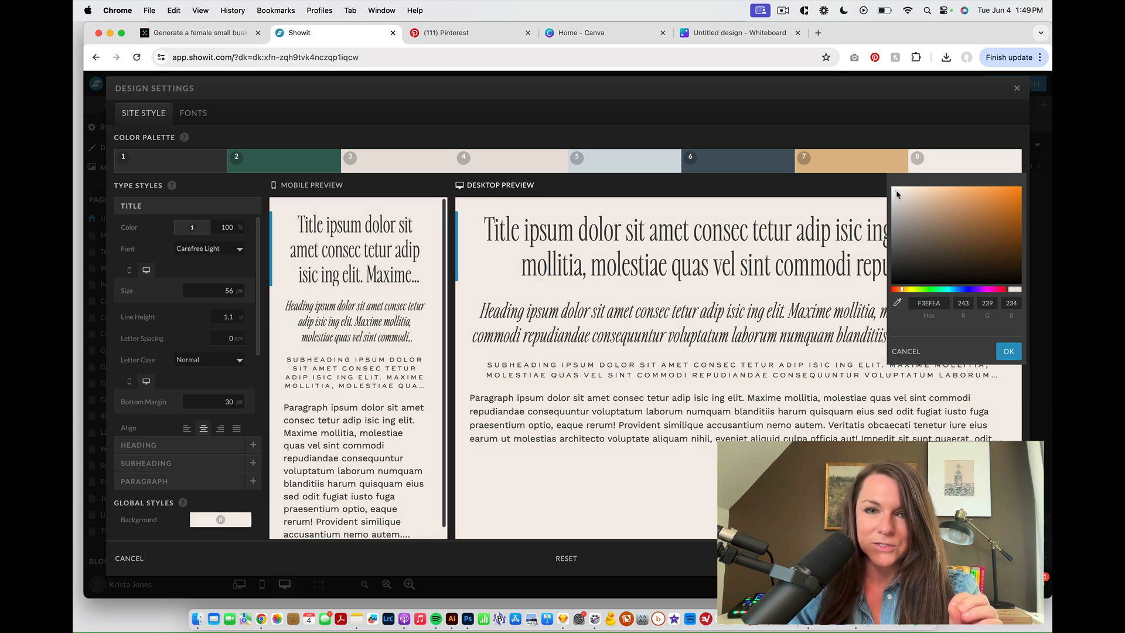
# - Set palette color 3 to the Pinterest palette's Wood color, #D6C9B4, and save the design settings
pyautogui.click(472, 34)
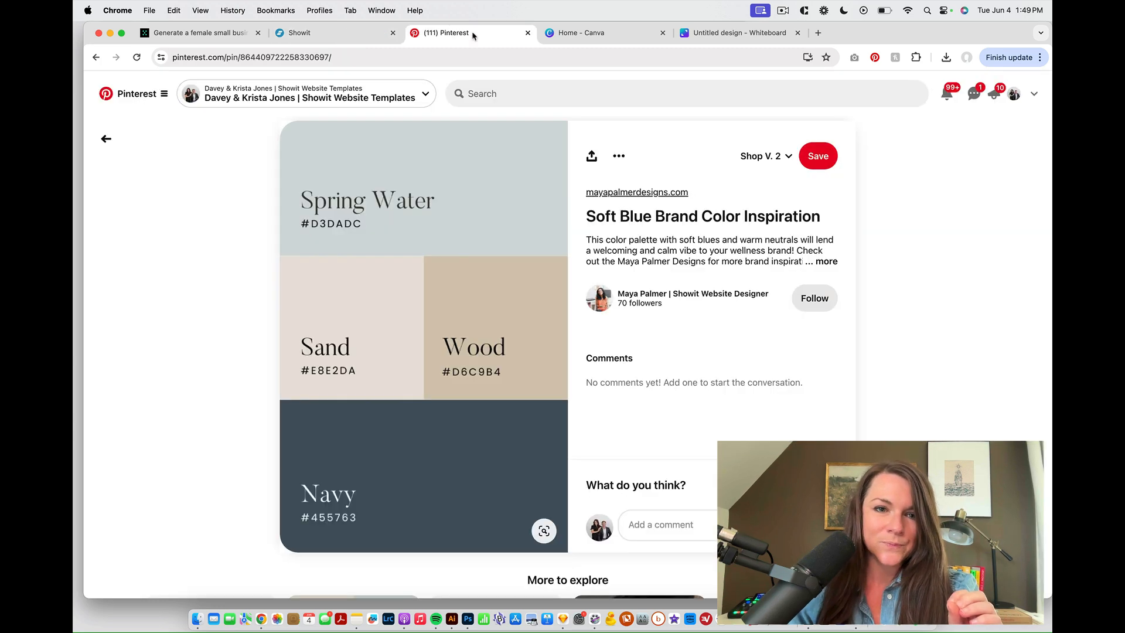
pyautogui.click(364, 35)
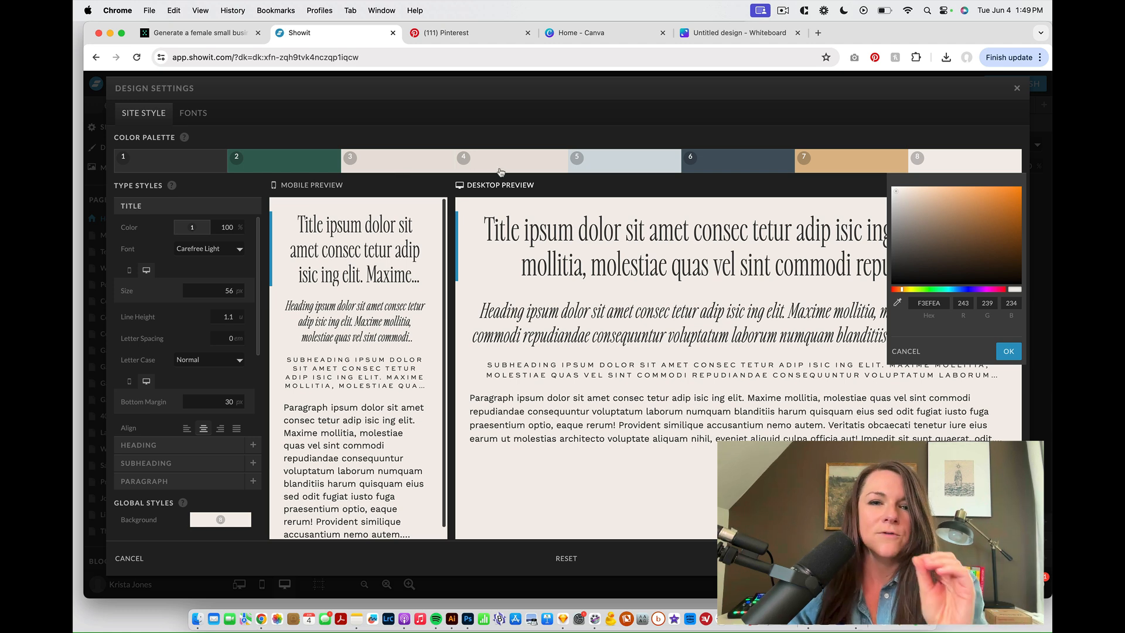
pyautogui.click(441, 34)
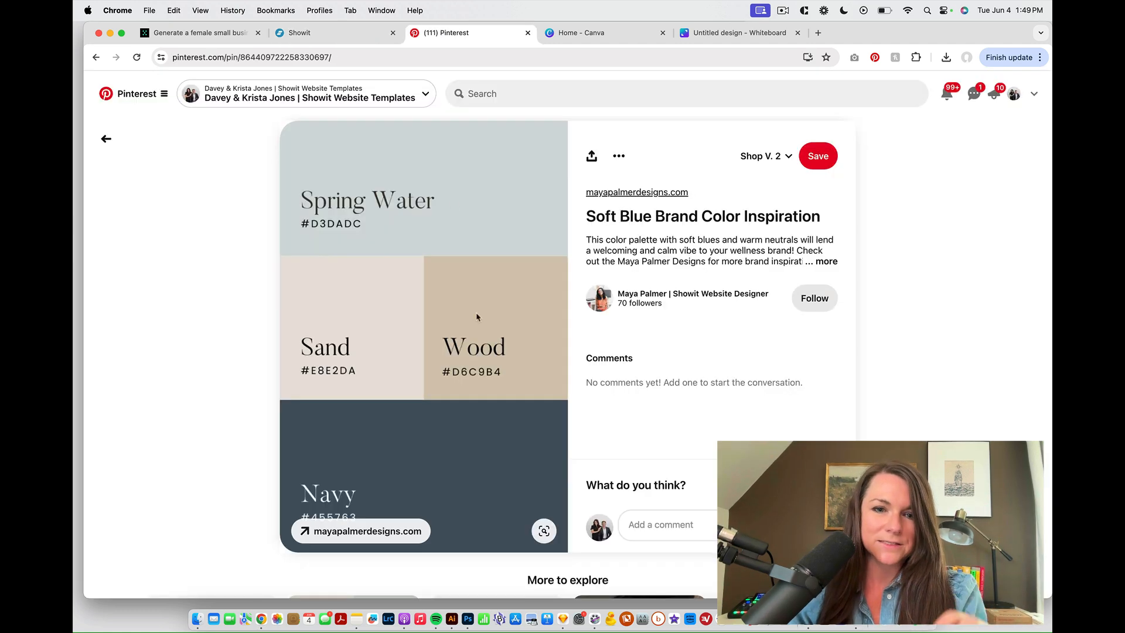
pyautogui.click(317, 35)
pyautogui.click(434, 35)
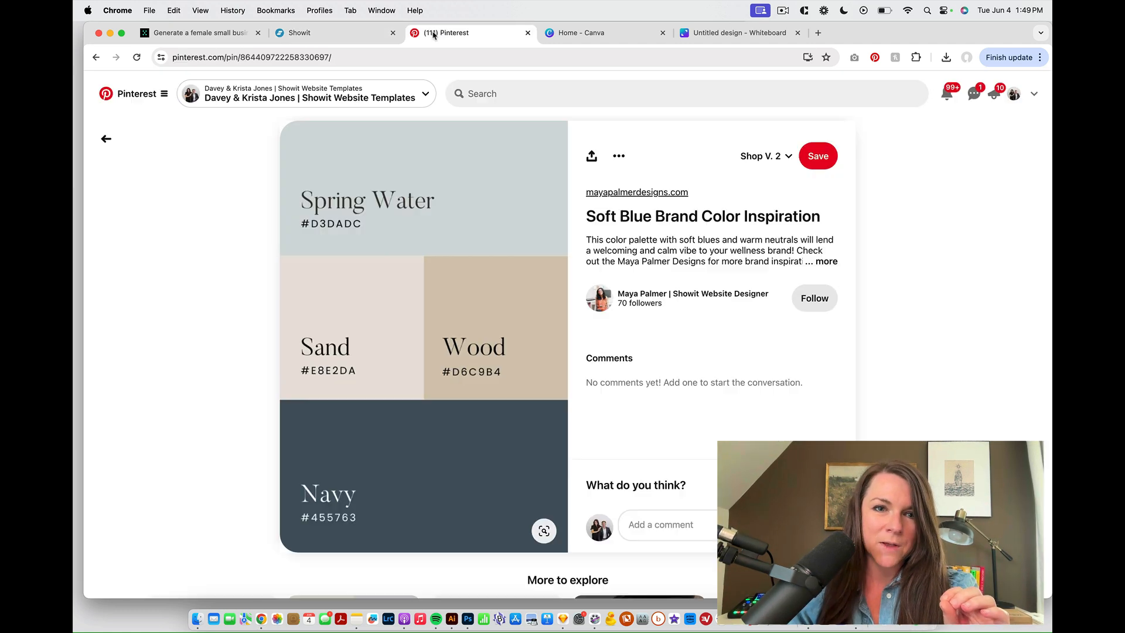
pyautogui.click(318, 32)
pyautogui.write('D6C')
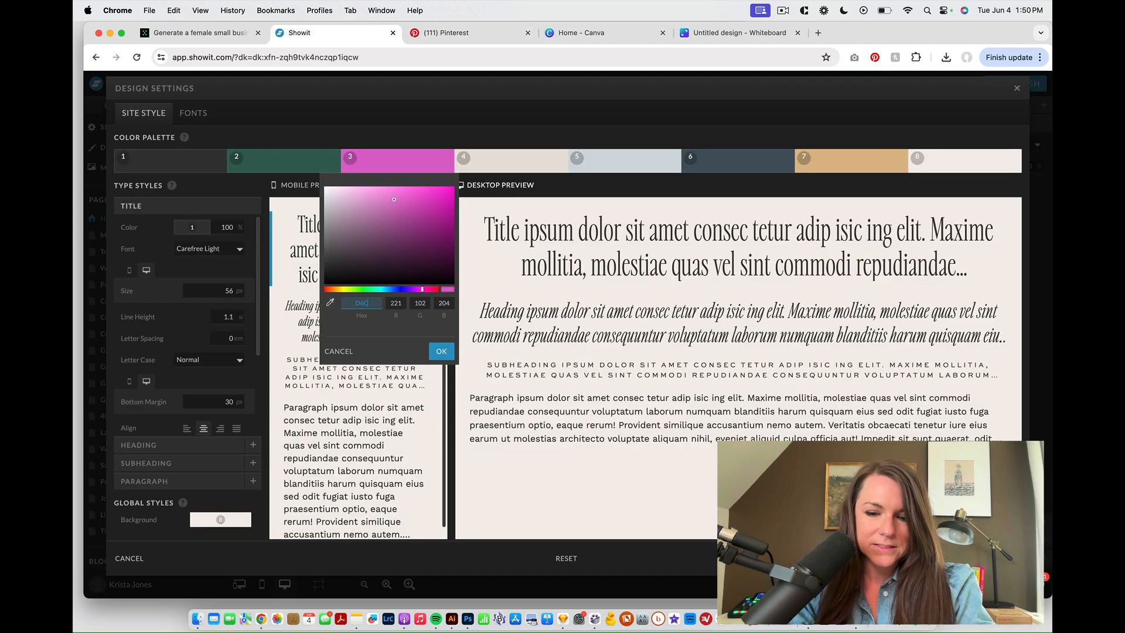
pyautogui.write('9')
pyautogui.write('AD')
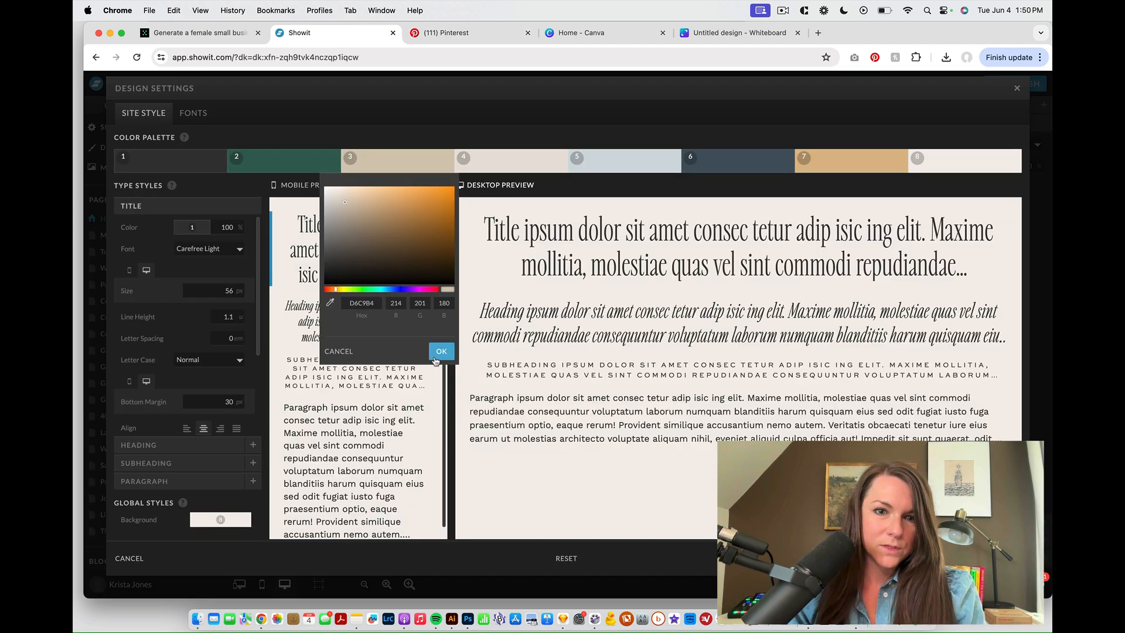
pyautogui.click(441, 351)
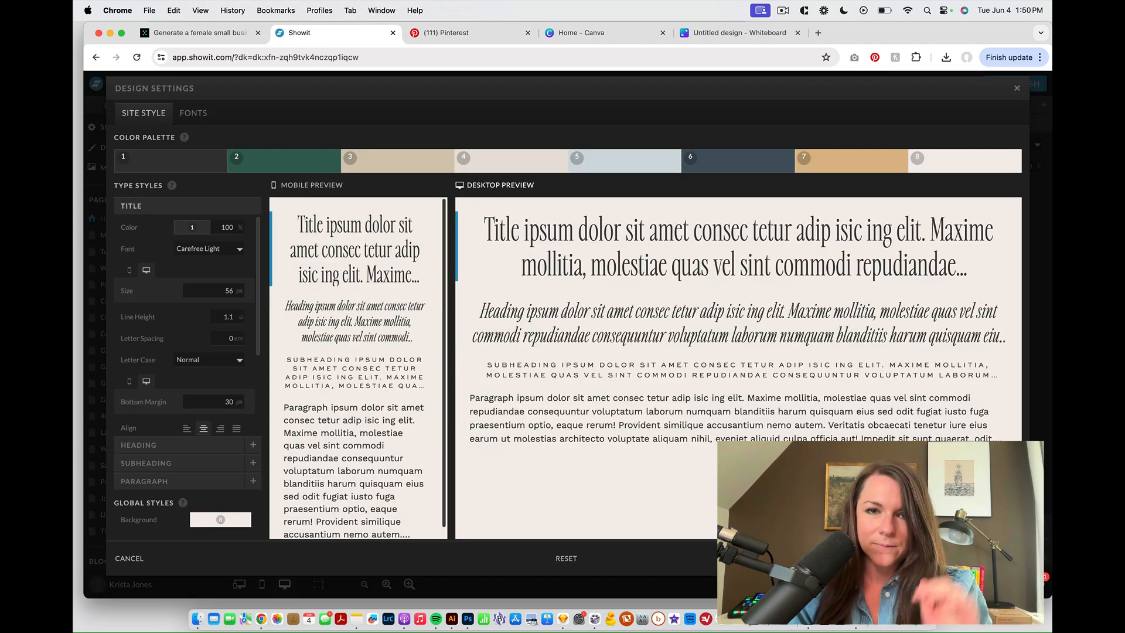
pyautogui.click(1002, 558)
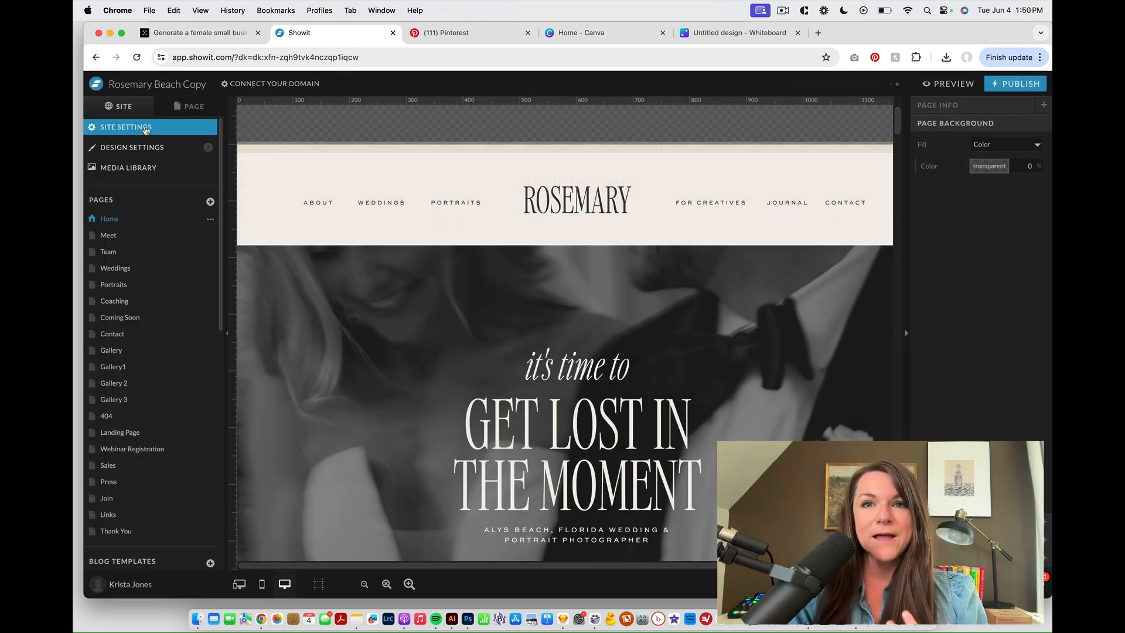
# - Reopen the site's design settings and show the font settings
pyautogui.click(145, 128)
pyautogui.click(147, 147)
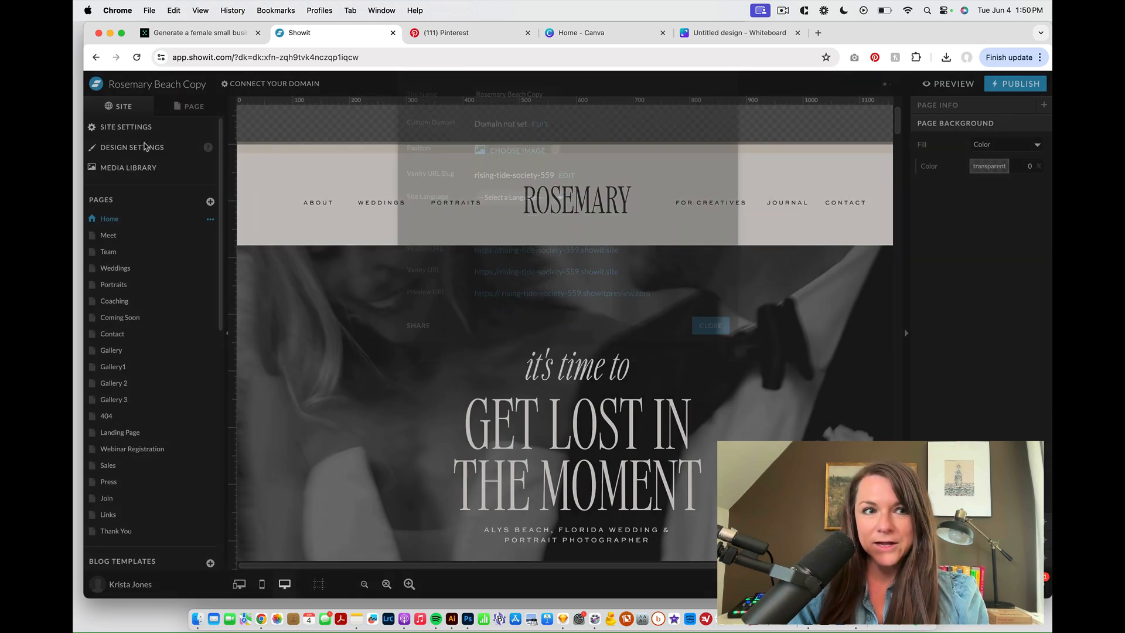
pyautogui.click(148, 147)
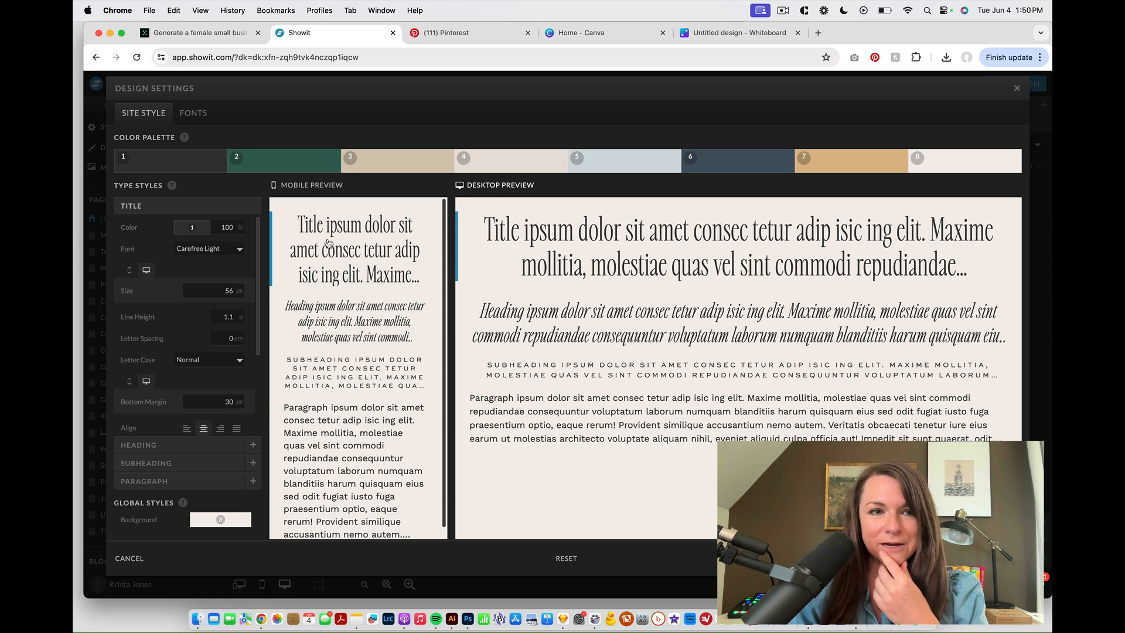
pyautogui.click(202, 117)
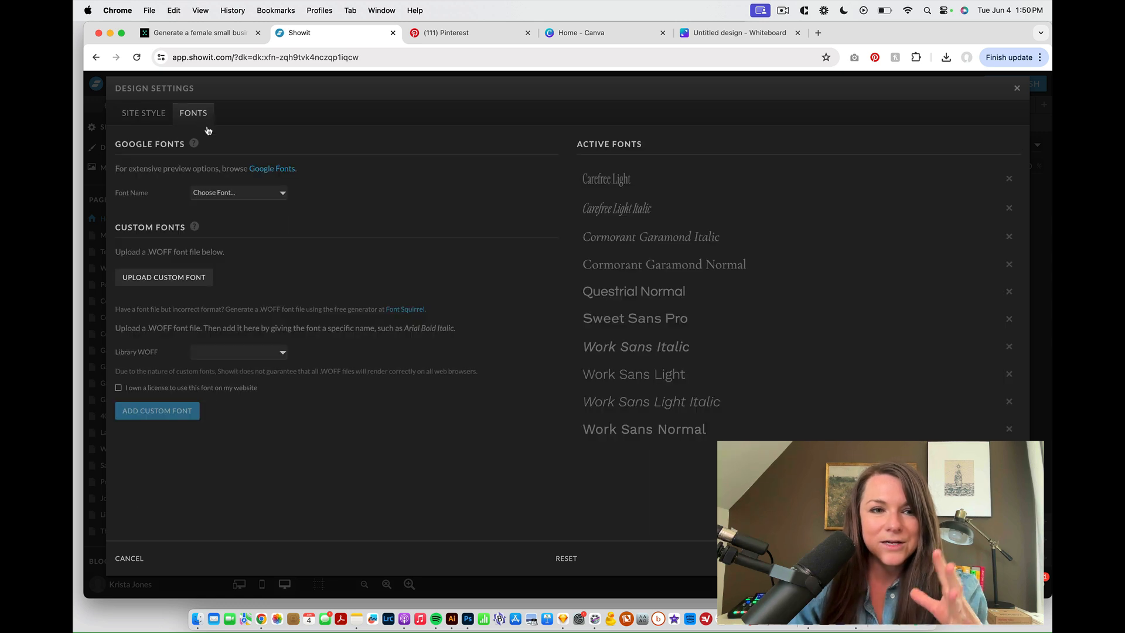
# - Look through the Google fonts and the uploaded font library, and select EditorsNote-Thin as the custom font file
pyautogui.click(238, 193)
pyautogui.scroll(-10, 235, 415)
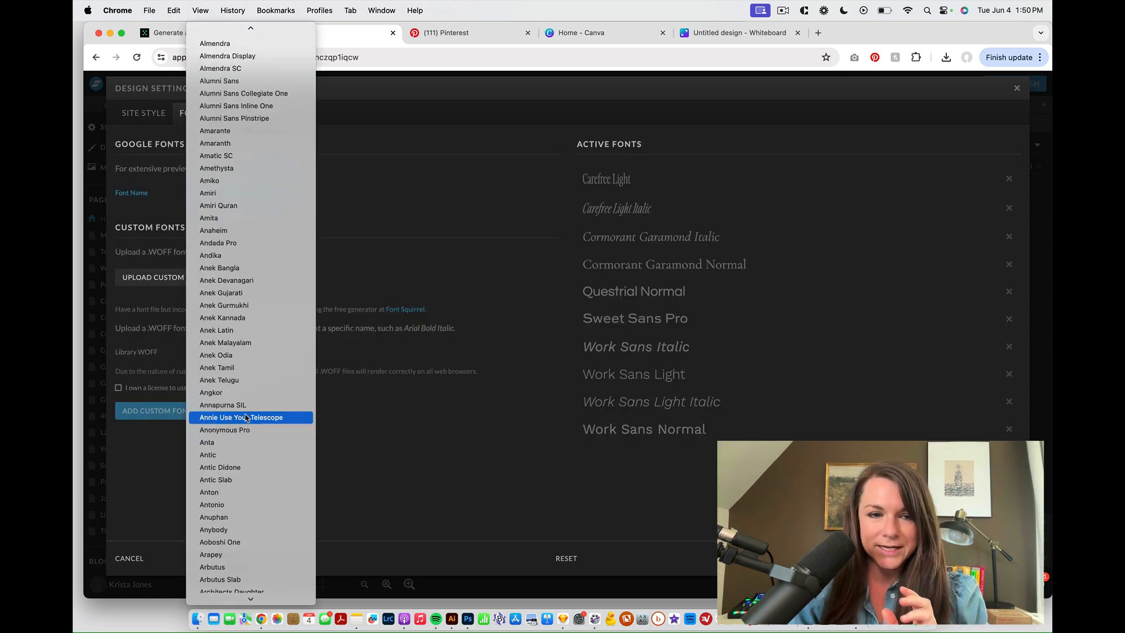
pyautogui.click(245, 352)
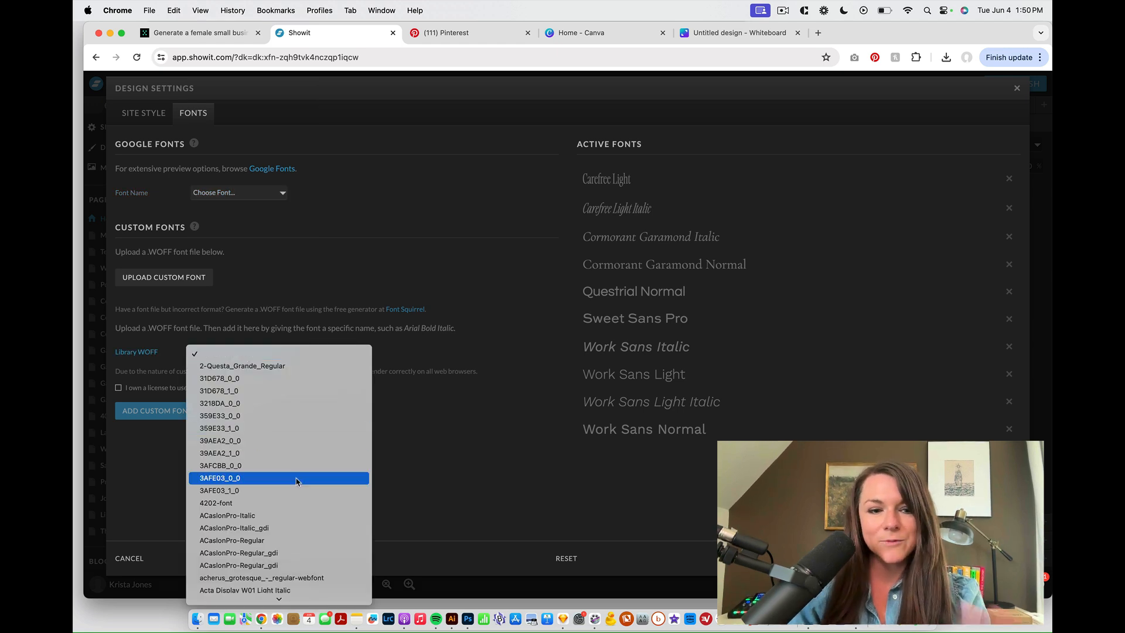
pyautogui.scroll(-10, 297, 482)
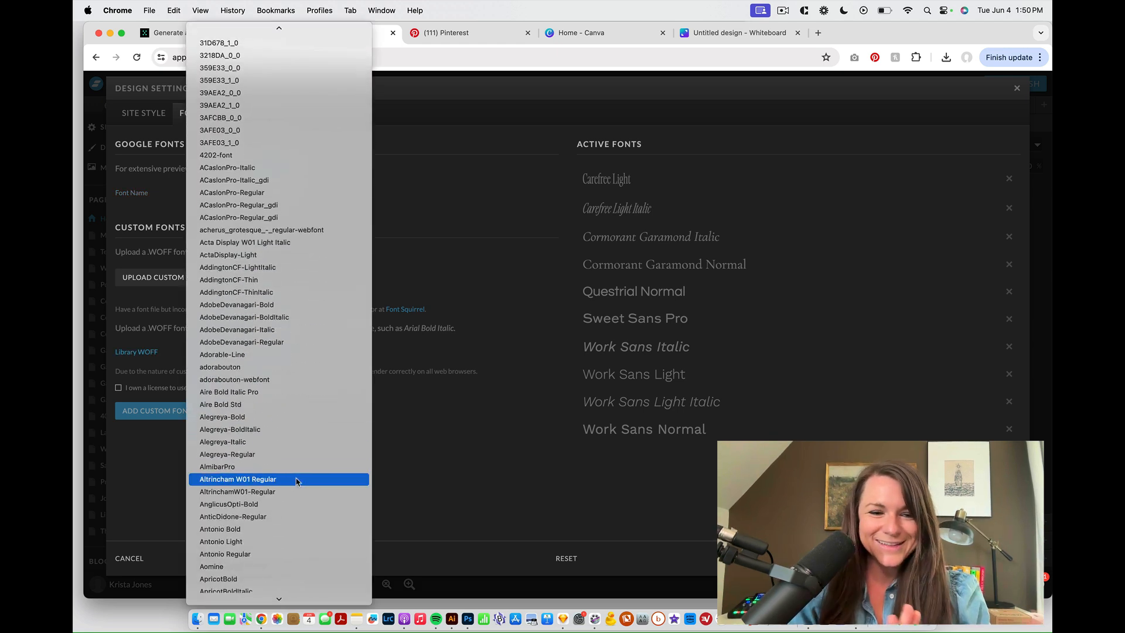
pyautogui.scroll(-5, 297, 482)
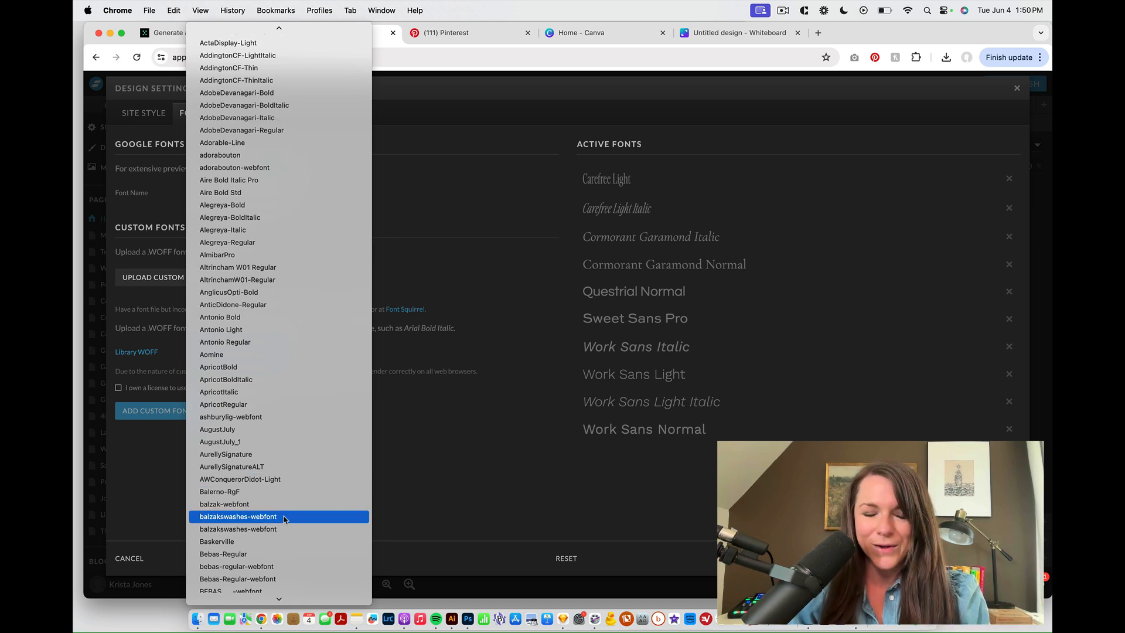
pyautogui.scroll(-10, 284, 518)
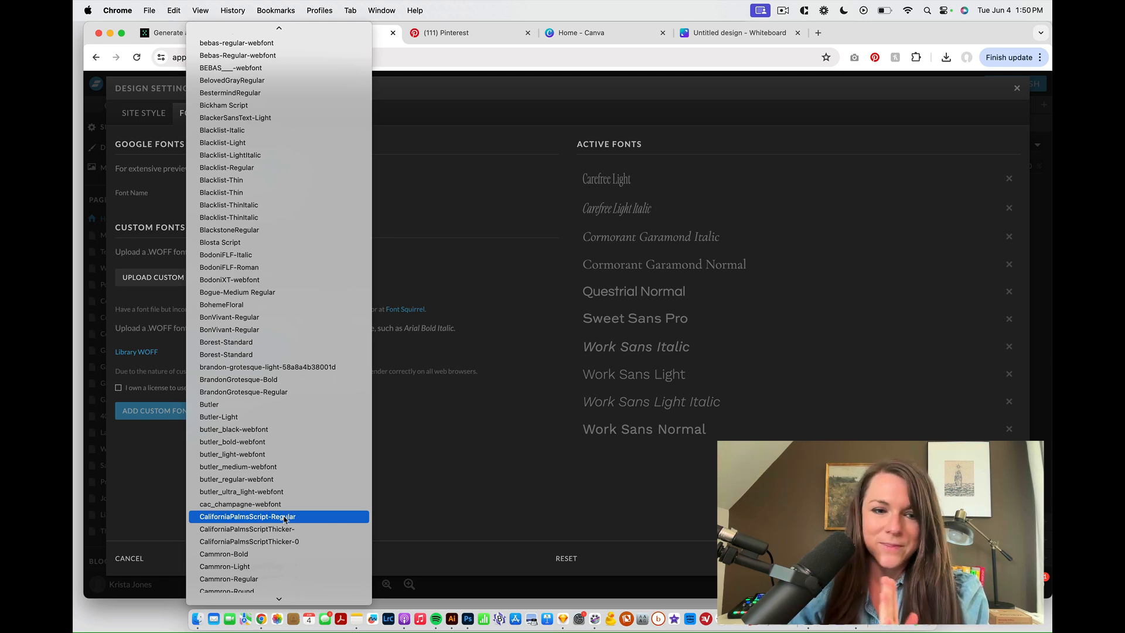
pyautogui.scroll(-10, 284, 519)
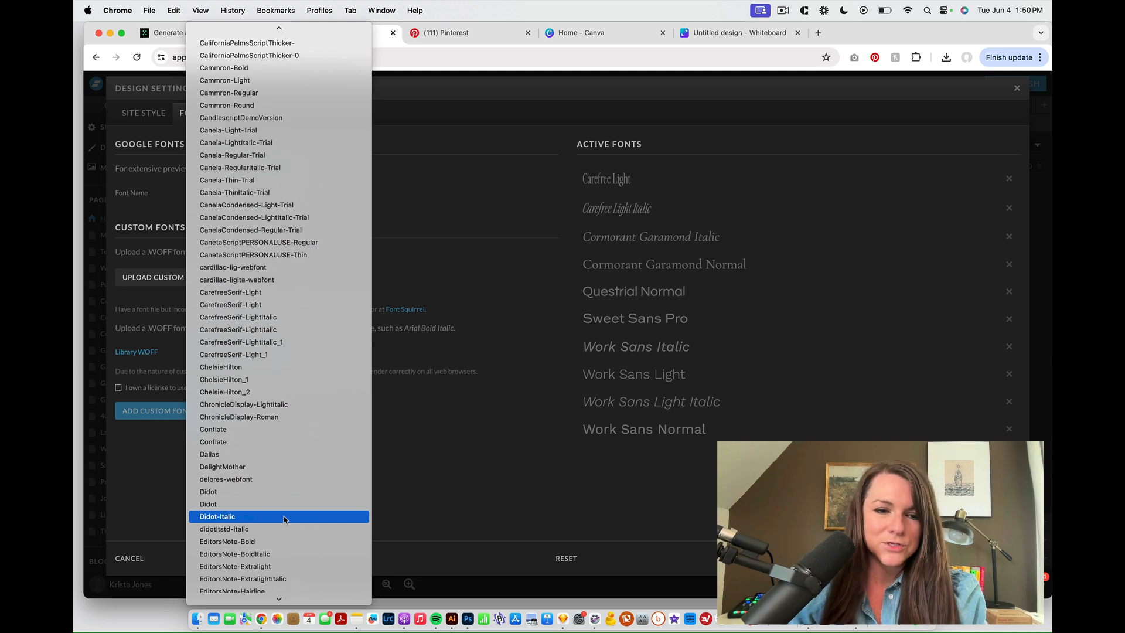
pyautogui.scroll(-10, 285, 519)
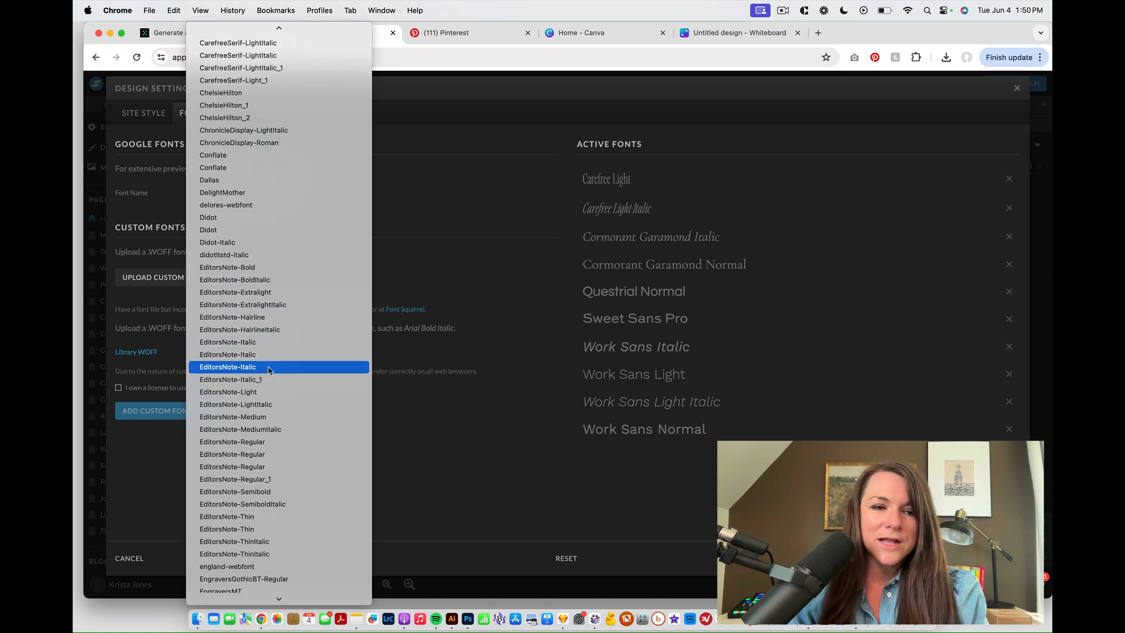
pyautogui.click(267, 391)
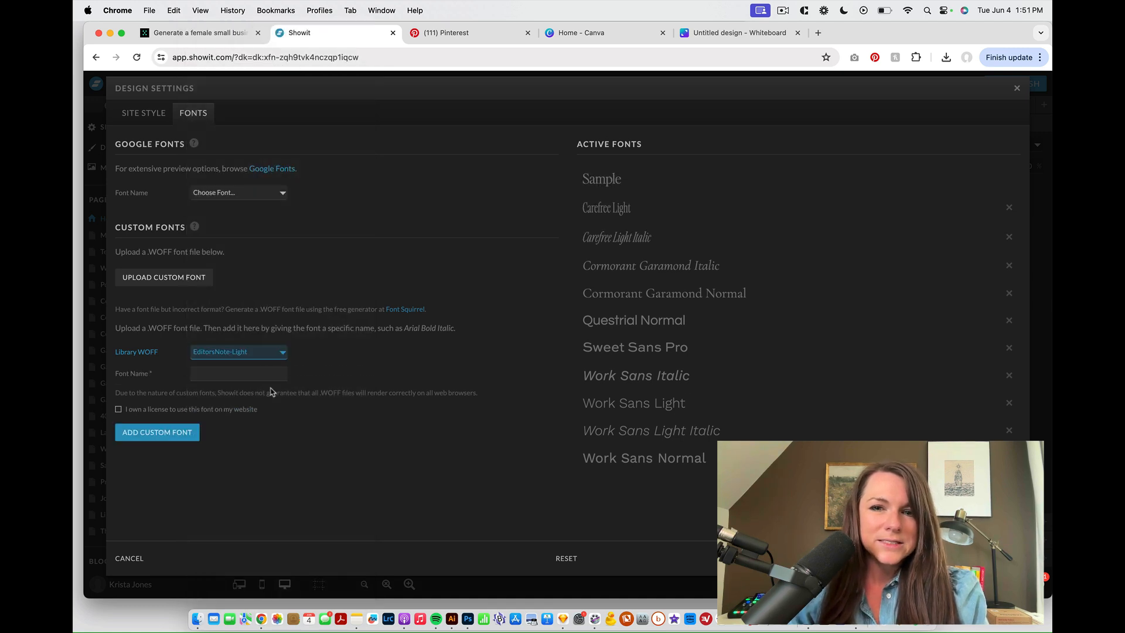
pyautogui.click(262, 352)
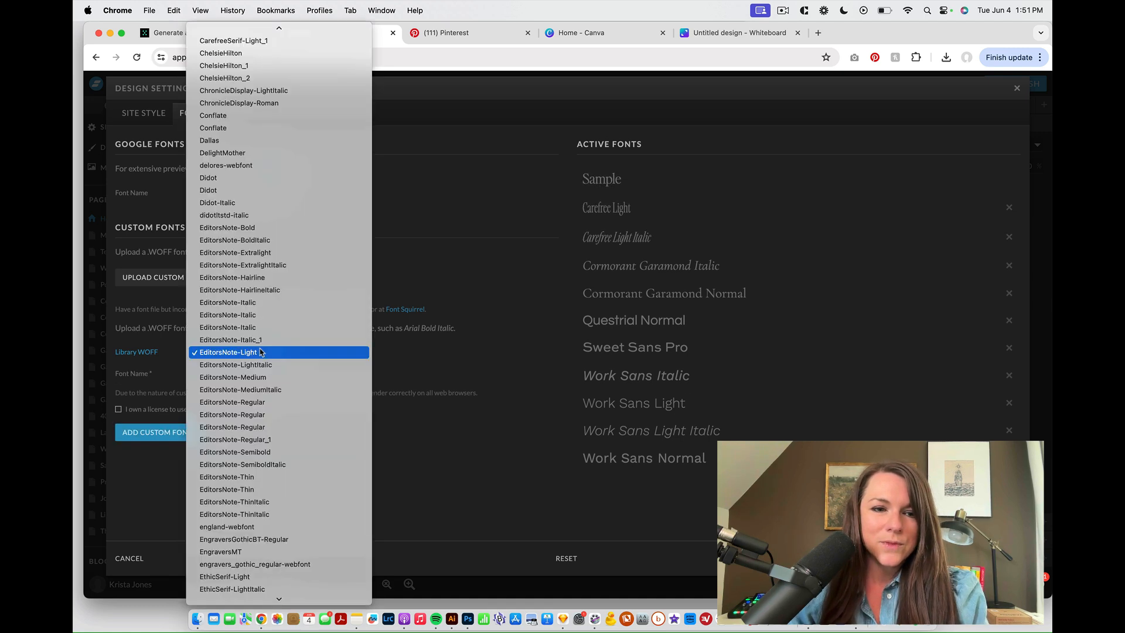
pyautogui.click(265, 478)
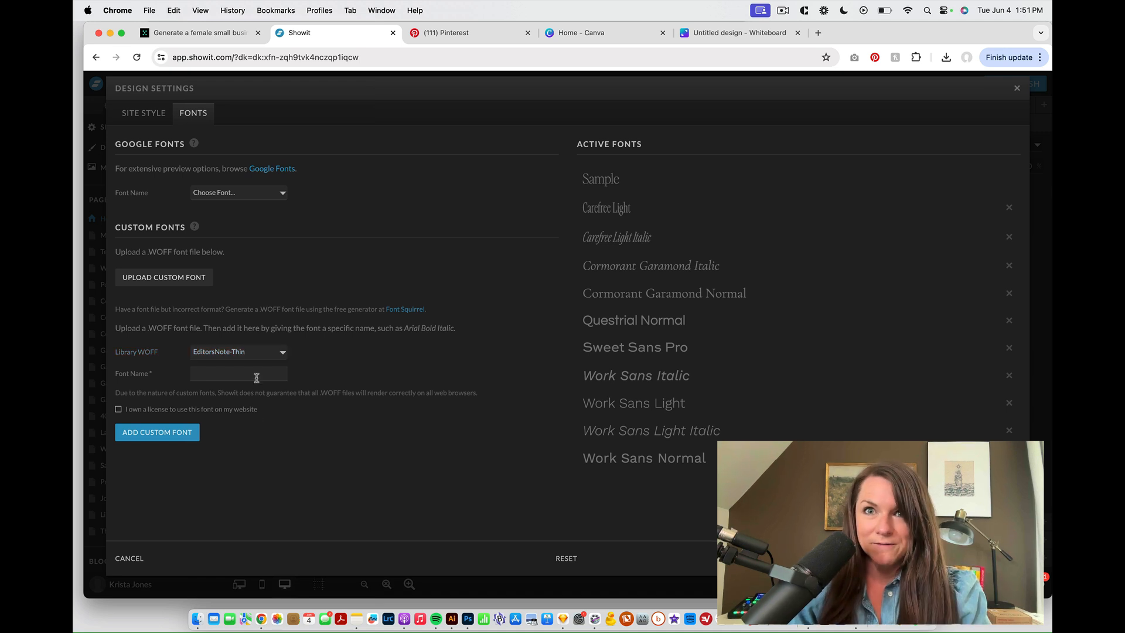
# - Name the custom font Editors Note Thin, confirm owning its license and add it to the active fonts
pyautogui.click(257, 378)
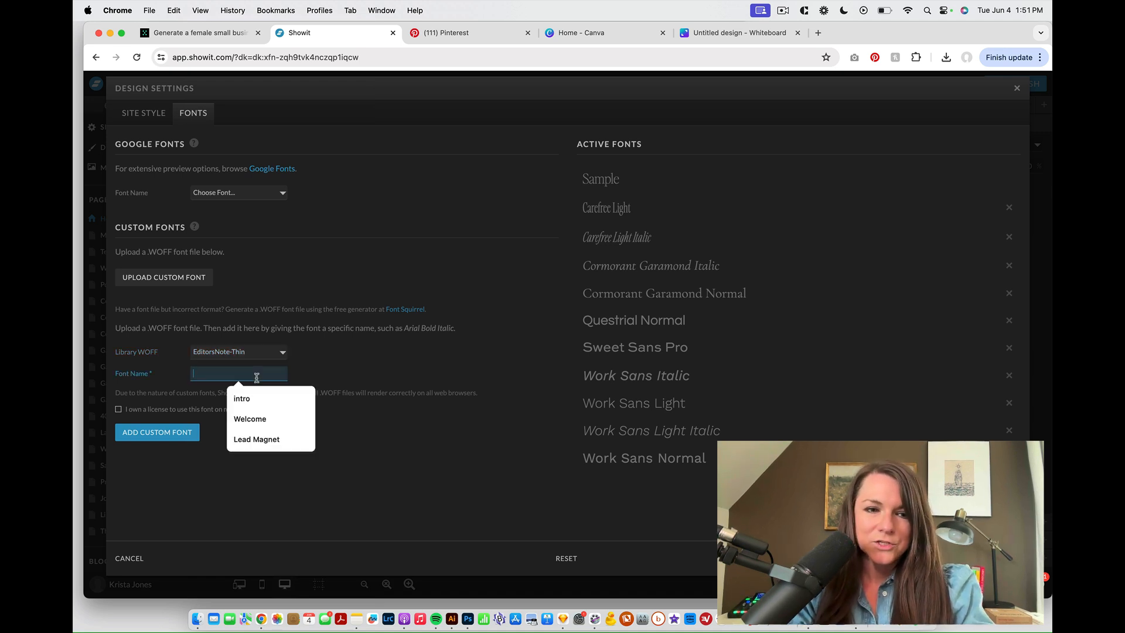
pyautogui.write('Editors Note Thin')
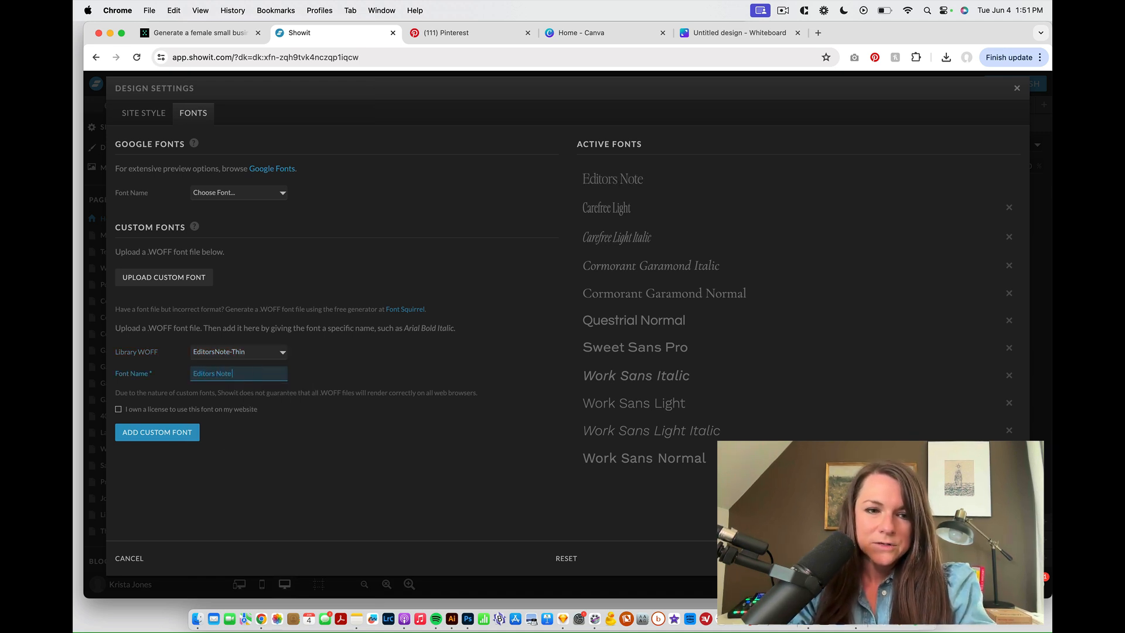
pyautogui.click(211, 410)
pyautogui.click(183, 431)
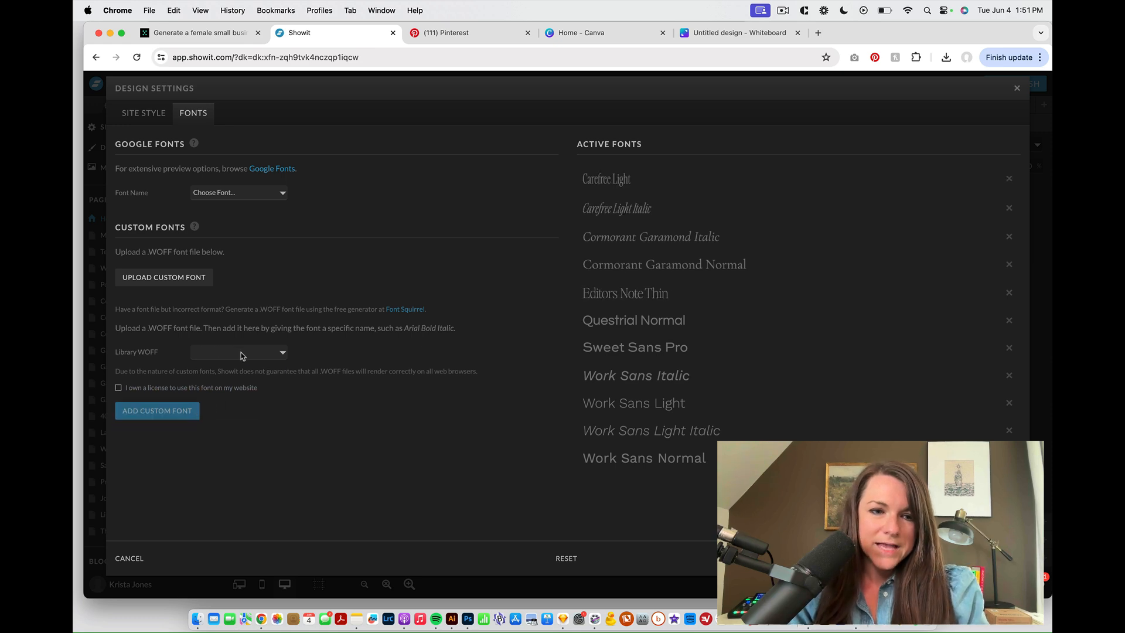
# - Add EditorsNote-ThinItalic from the font library as a licensed custom font named Editors Note Thin Italic
pyautogui.click(239, 353)
pyautogui.press('e')
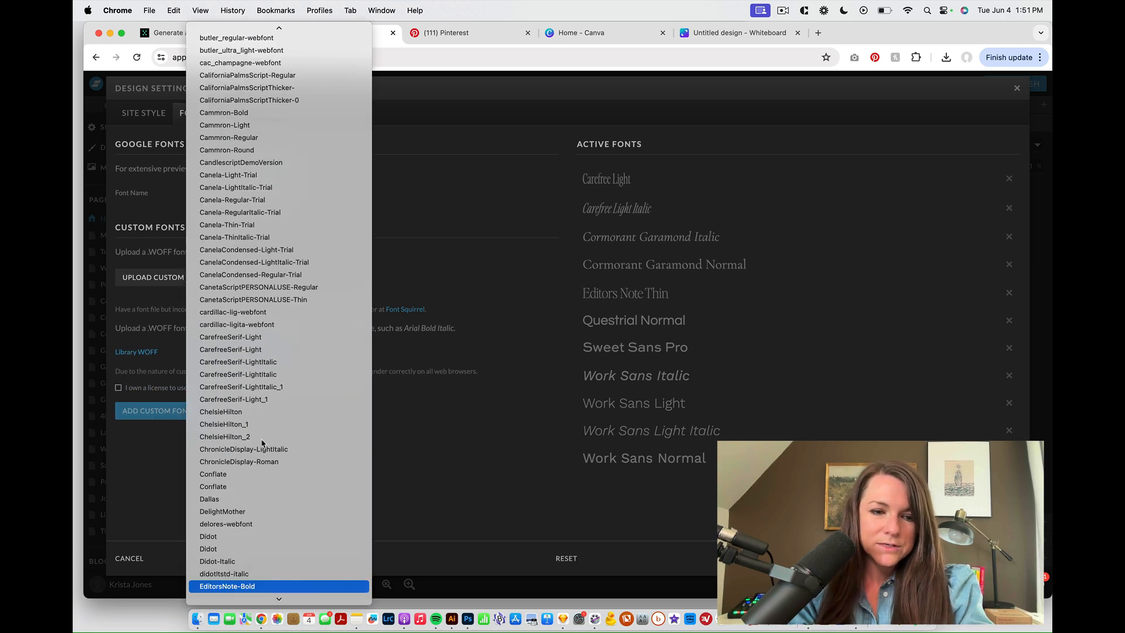
pyautogui.scroll(-10, 269, 448)
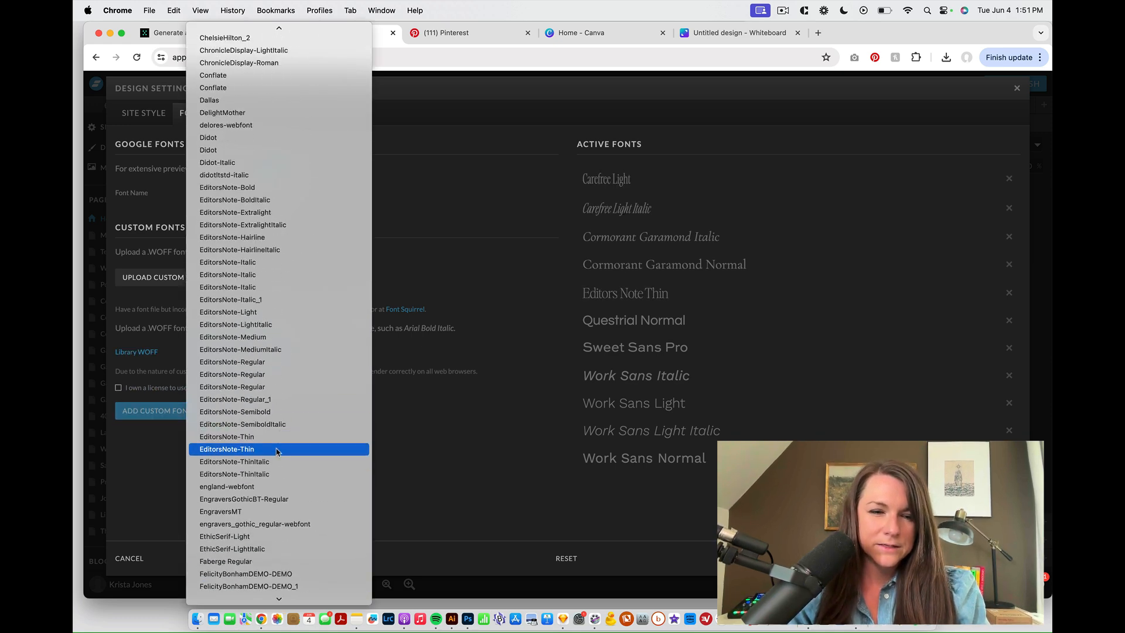
pyautogui.click(276, 462)
pyautogui.click(233, 374)
pyautogui.write('Edit')
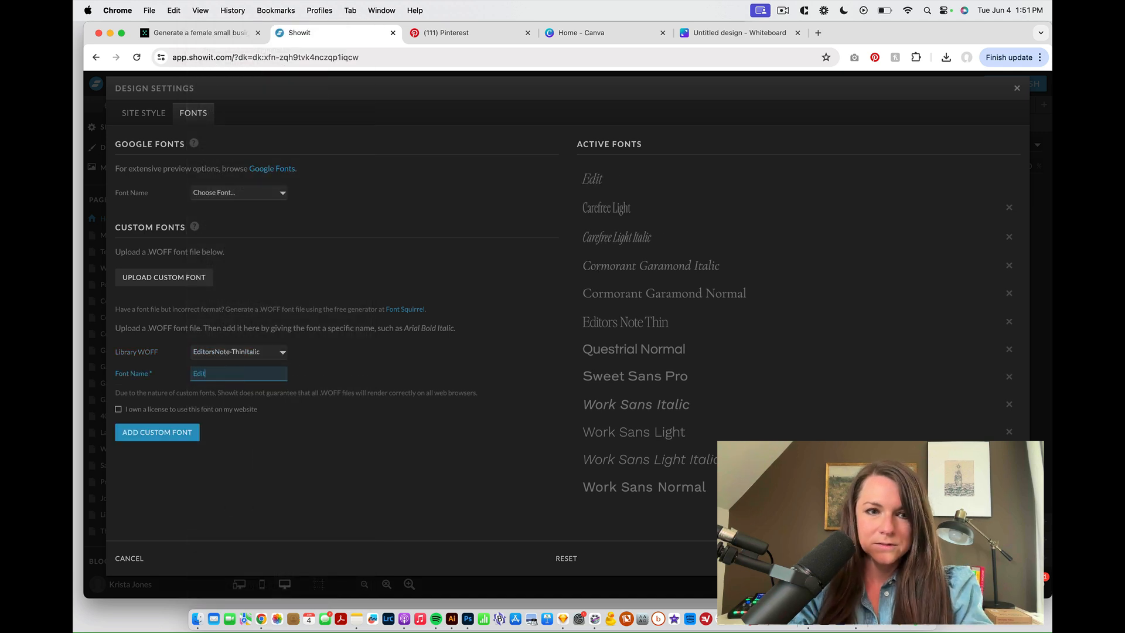
pyautogui.write('ors Note Thin Ita')
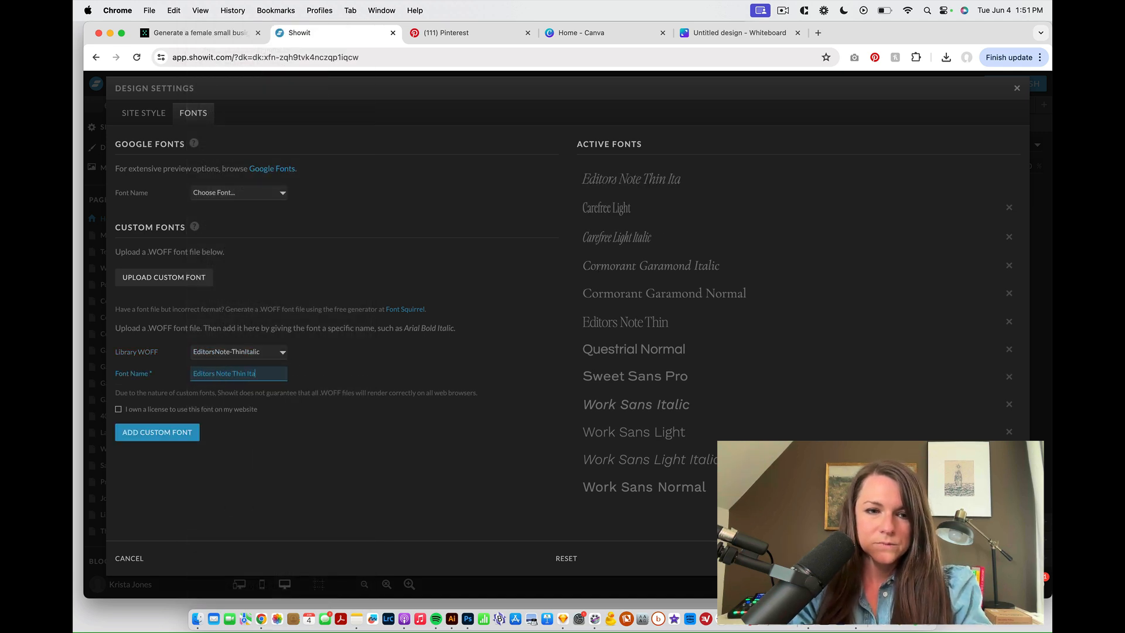
pyautogui.write('lic')
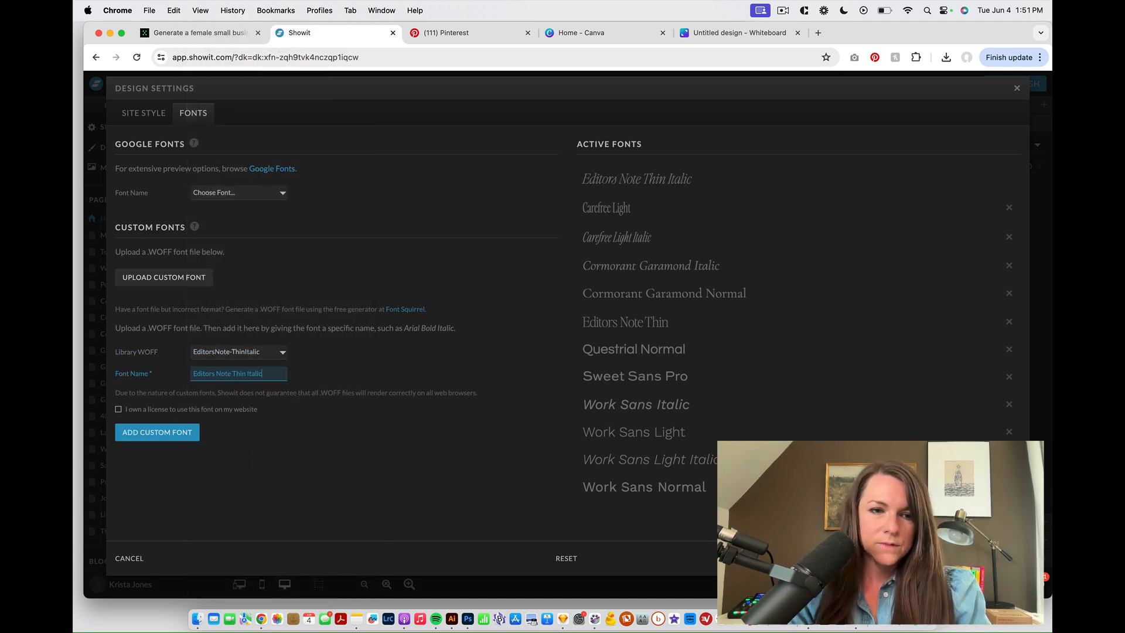
pyautogui.click(222, 410)
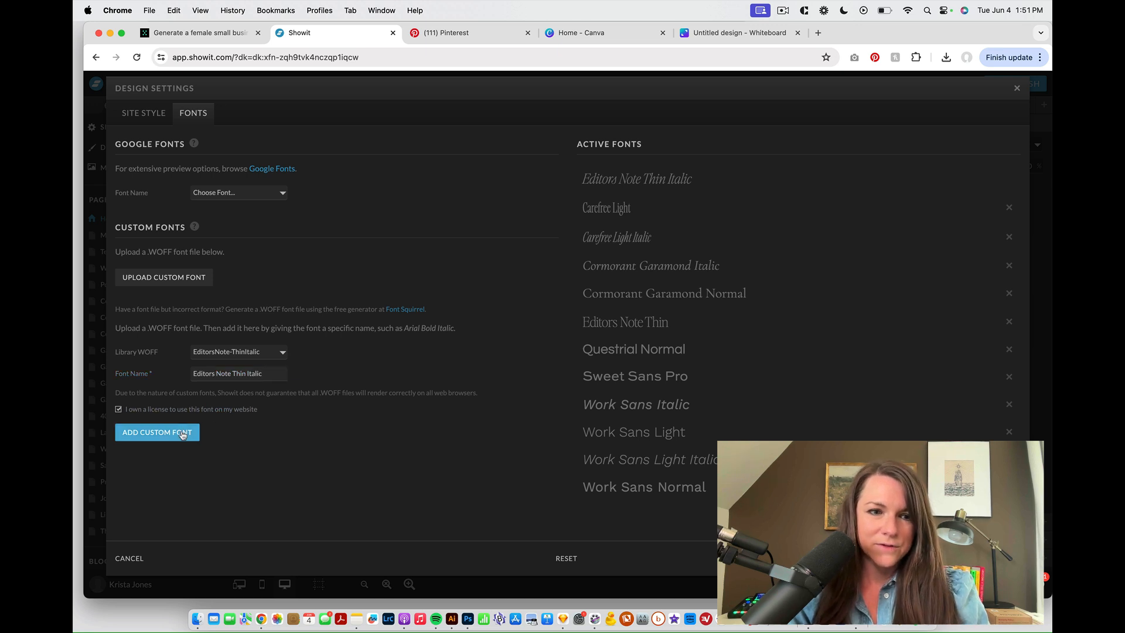
pyautogui.click(182, 433)
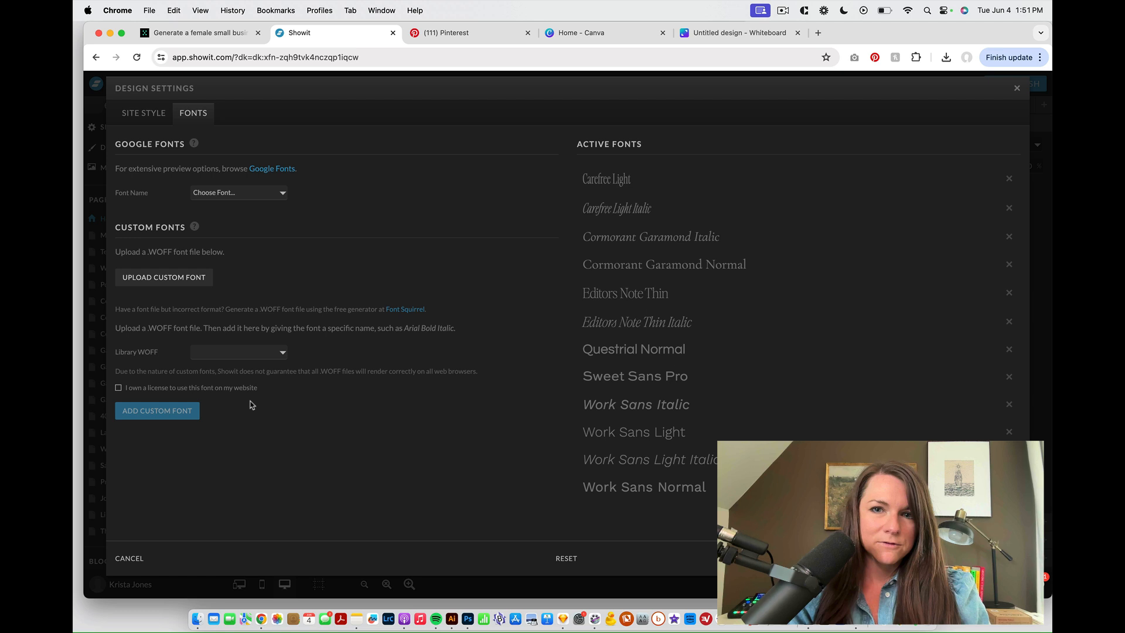
# - Remove Carefree Light and Carefree Light Italic from the active fonts and save the design settings
pyautogui.click(1009, 179)
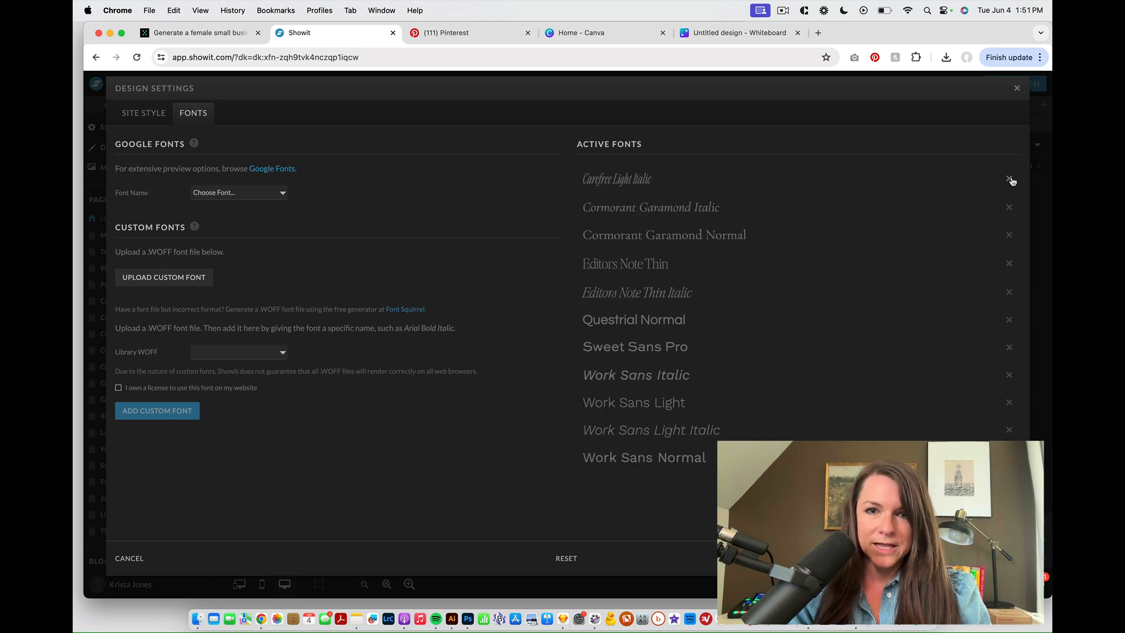
pyautogui.click(1009, 179)
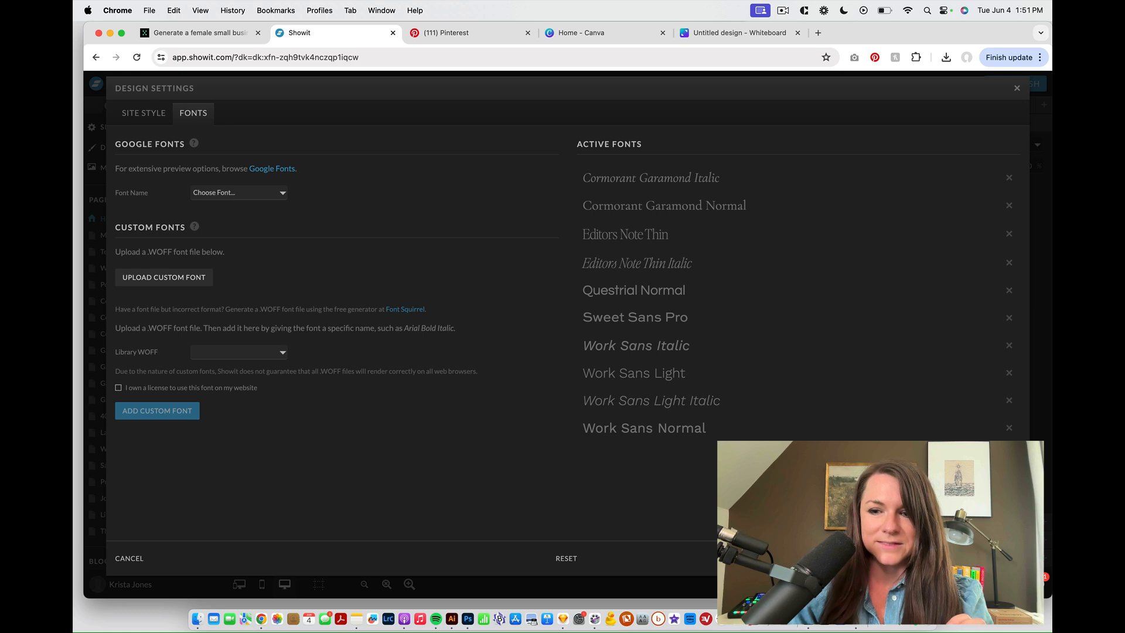
pyautogui.press('Escape')
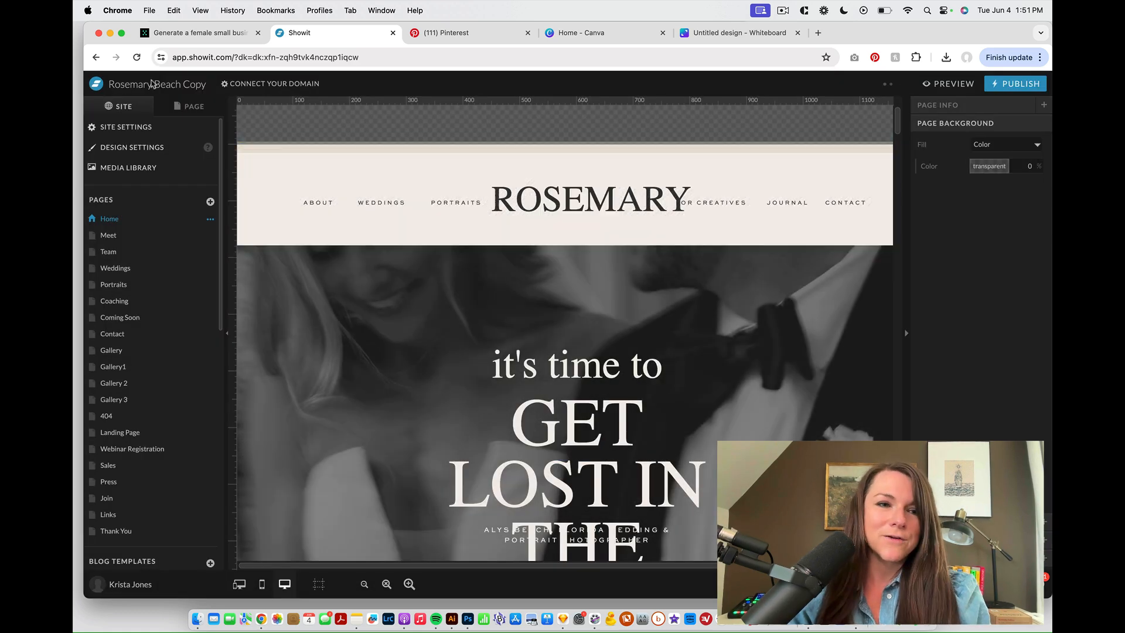
# - Reopen the design settings and set the Title type style's font to Editors Note Thin
pyautogui.click(154, 151)
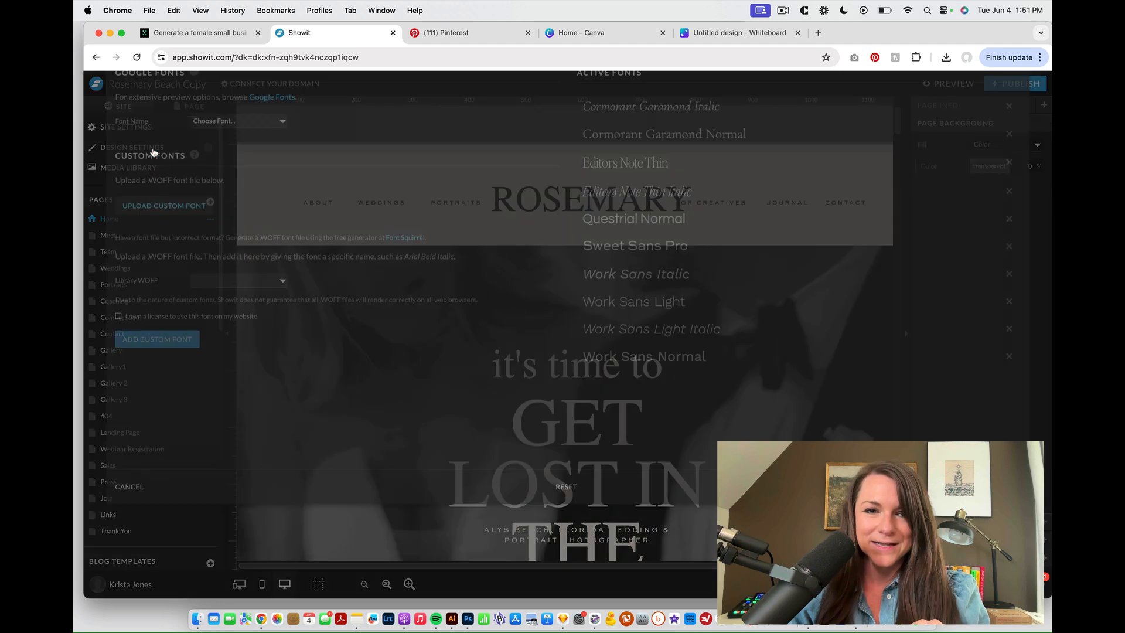
pyautogui.click(164, 115)
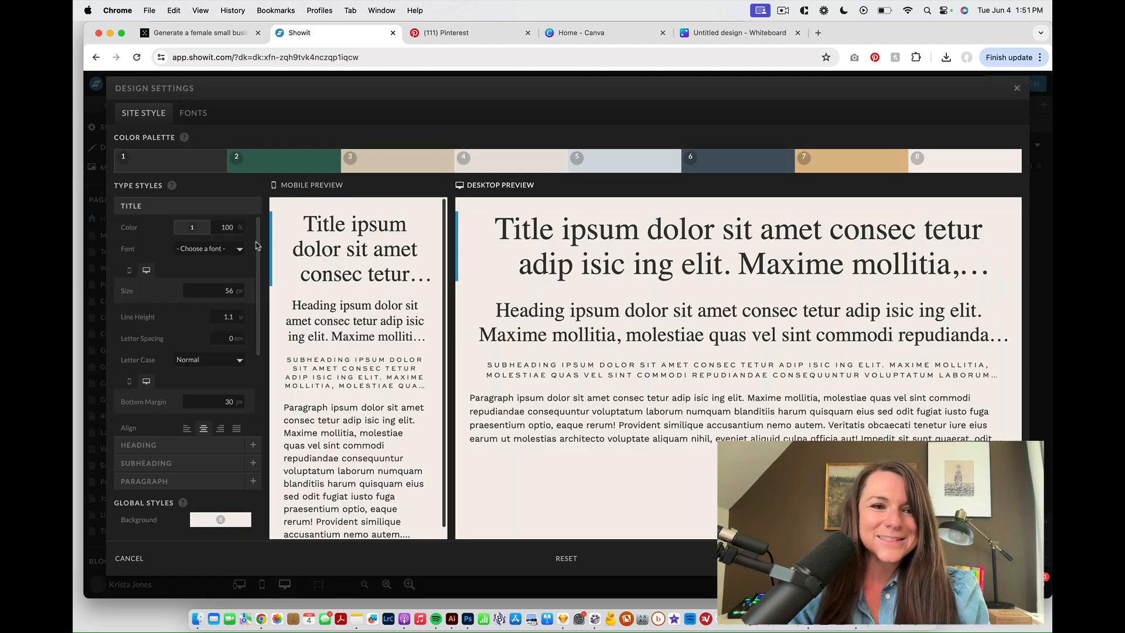
pyautogui.click(222, 249)
pyautogui.click(232, 300)
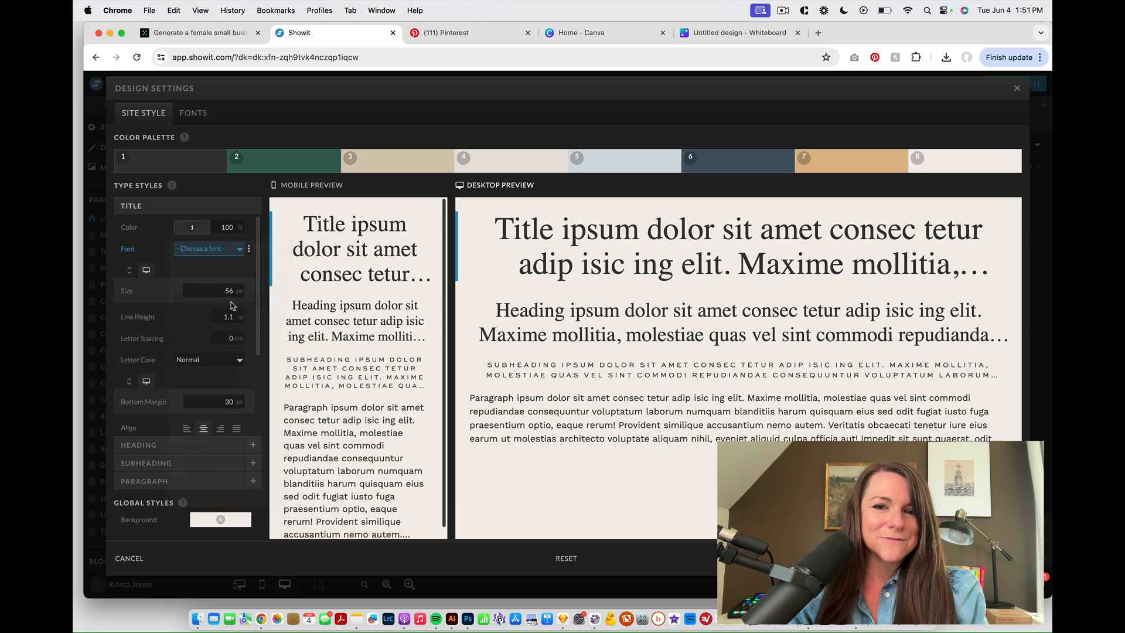
# - Set the Heading type style's font to Editors Note Thin Italic and save the design settings
pyautogui.click(212, 446)
pyautogui.click(225, 270)
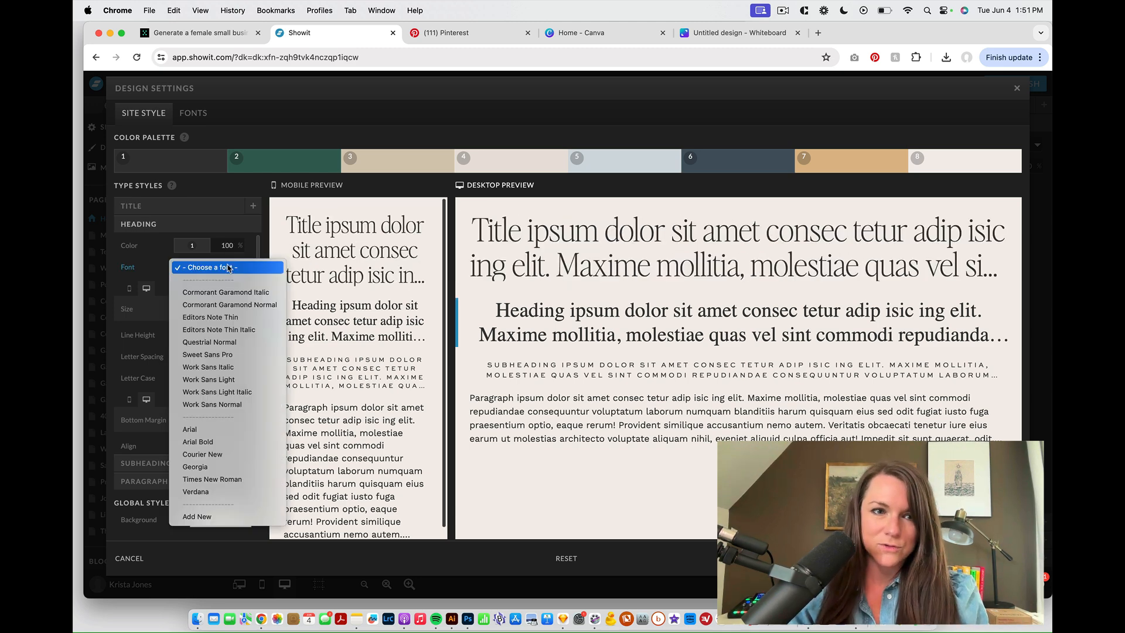
pyautogui.click(241, 330)
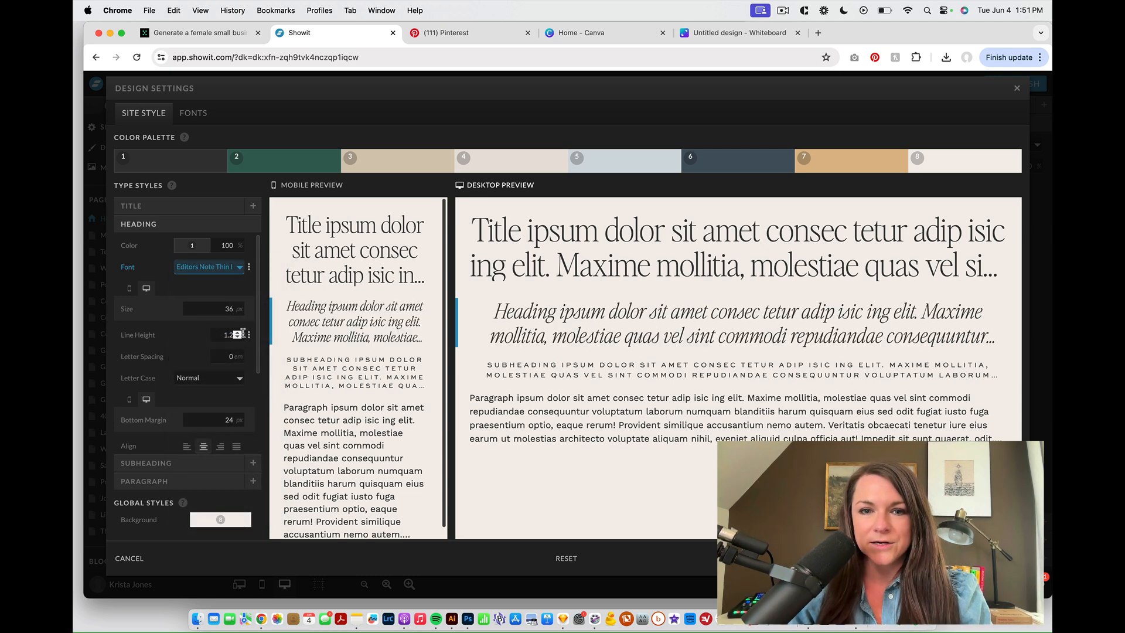
pyautogui.press('Escape')
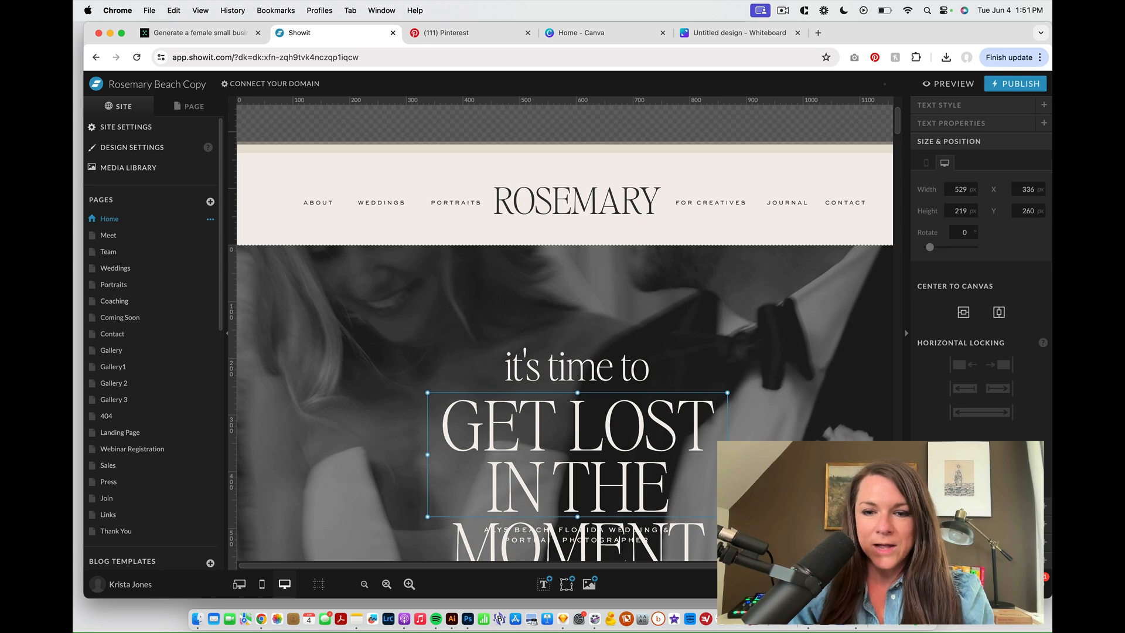
# - Widen the hero's "Get lost in the moment" text box to about 743 px and center it horizontally on the canvas
pyautogui.moveTo(728, 455); pyautogui.dragTo(848, 454)
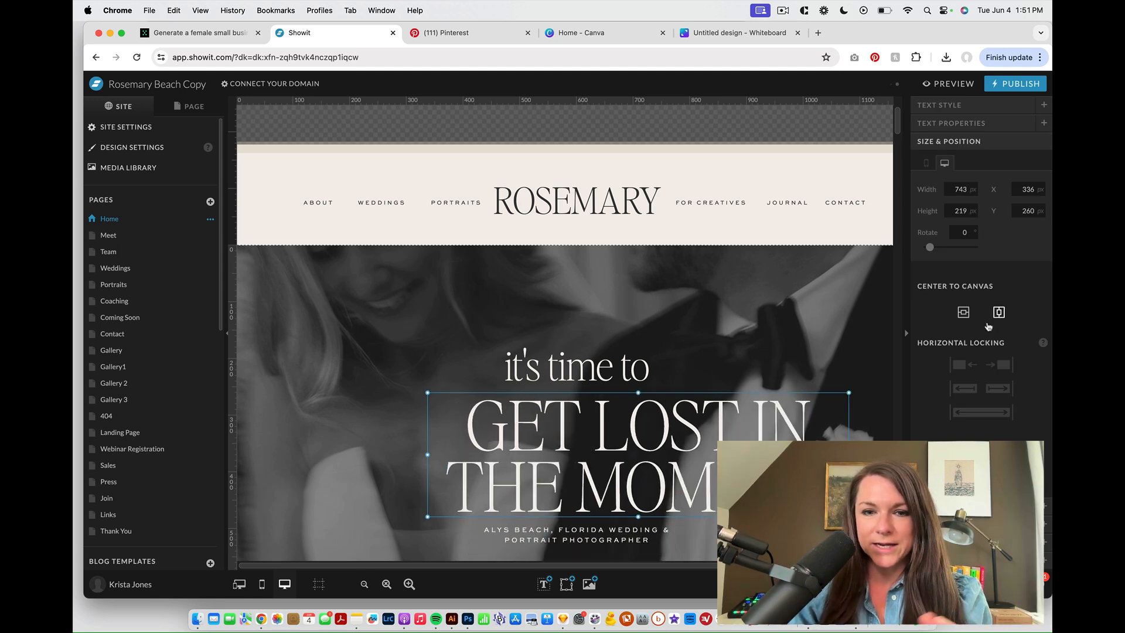
pyautogui.click(998, 312)
# - Change the font of the hero's "it's time to" text to Editors Note Thin Italic
pyautogui.click(597, 363)
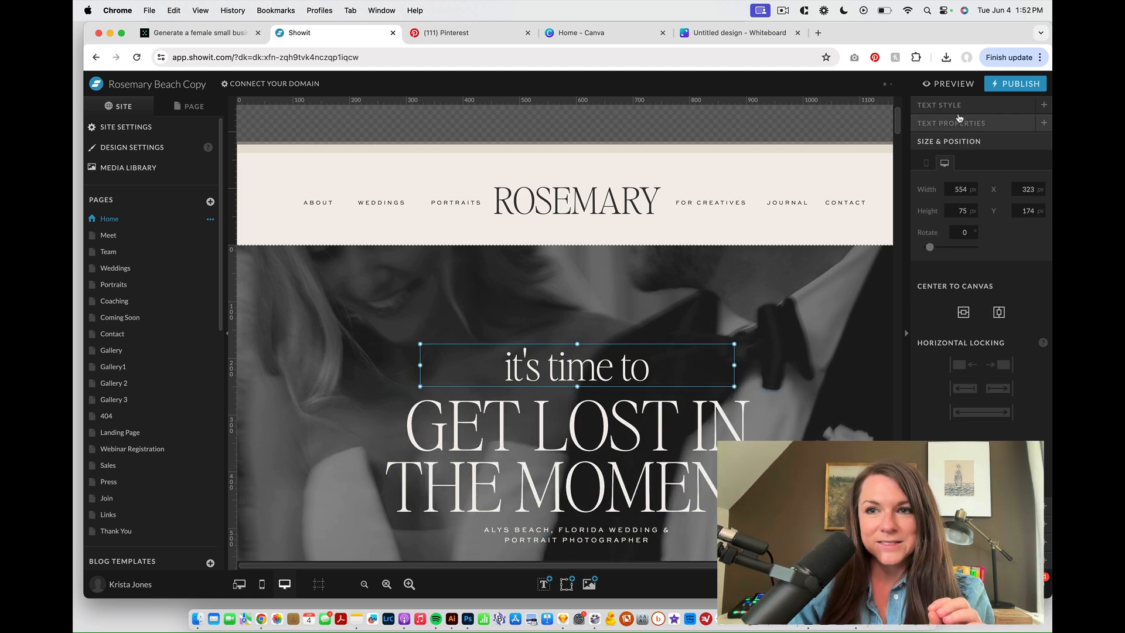
pyautogui.click(959, 107)
pyautogui.click(1020, 171)
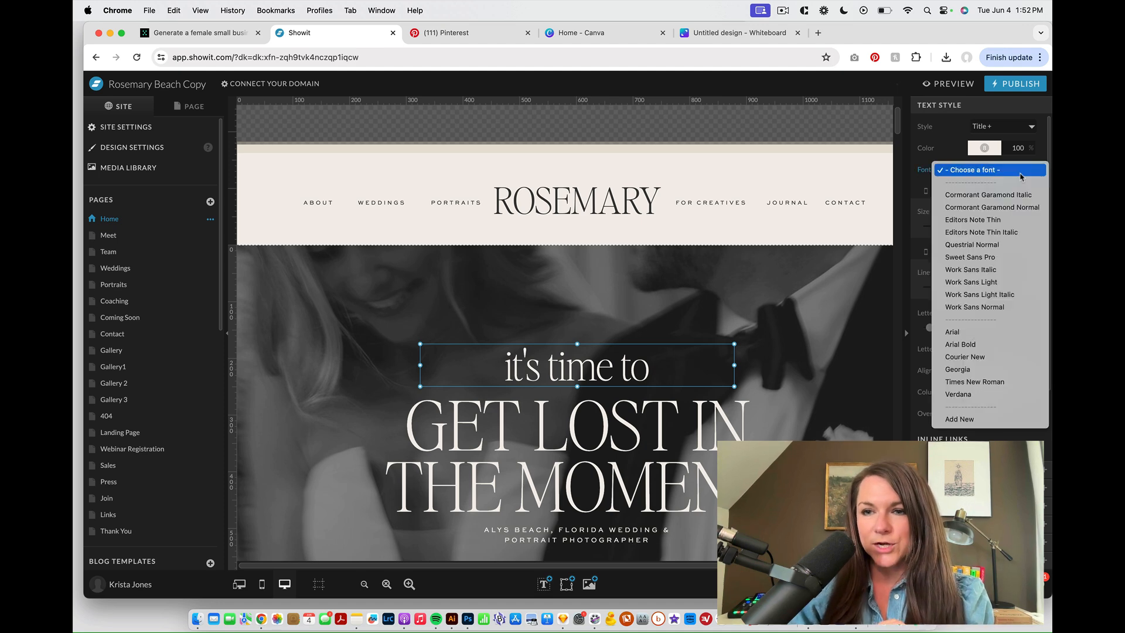
pyautogui.click(996, 220)
pyautogui.click(1006, 170)
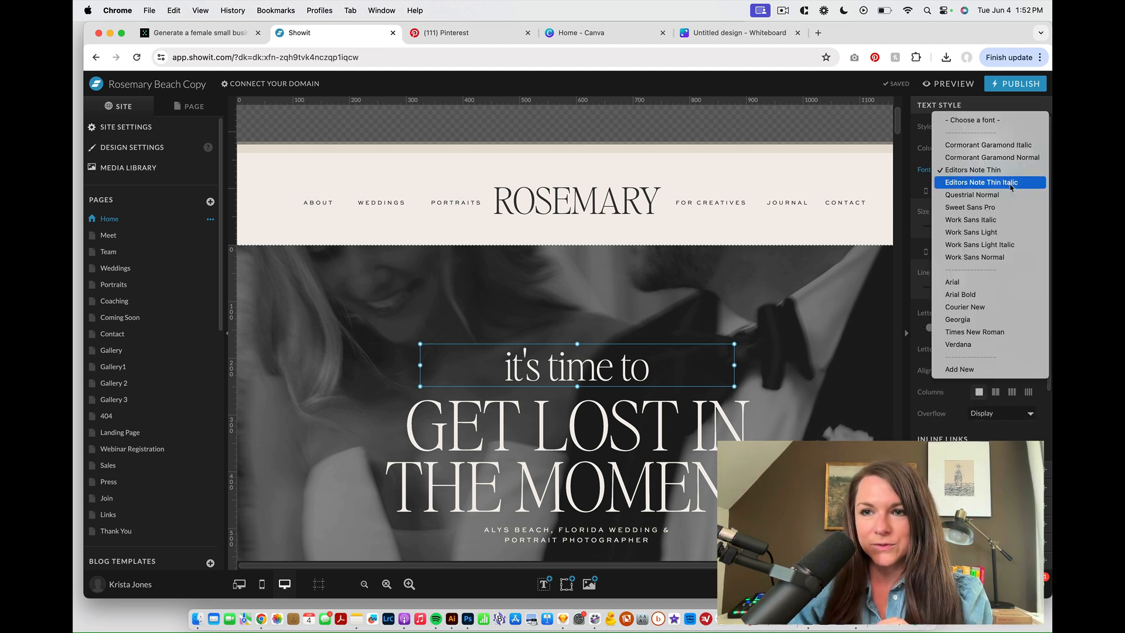
pyautogui.click(1010, 184)
# - Widen the intro's "Timeless images for elegant couples" text box to about 796 px and center it horizontally on the canvas
pyautogui.scroll(-3, 774, 349)
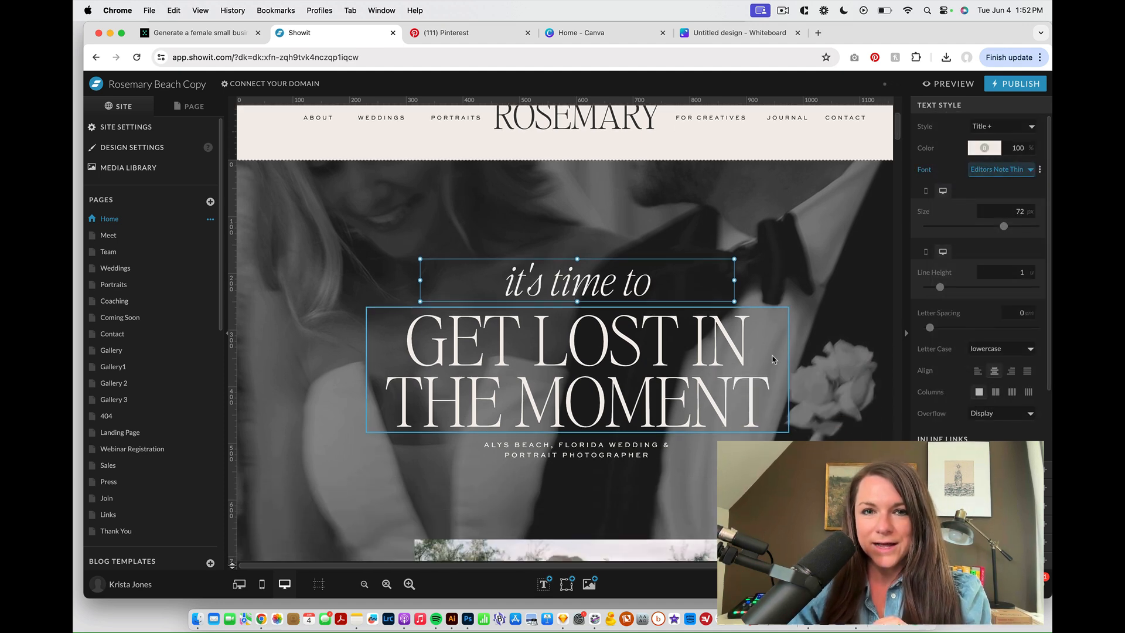
pyautogui.scroll(-12, 772, 359)
pyautogui.click(772, 359)
pyautogui.scroll(-7, 762, 355)
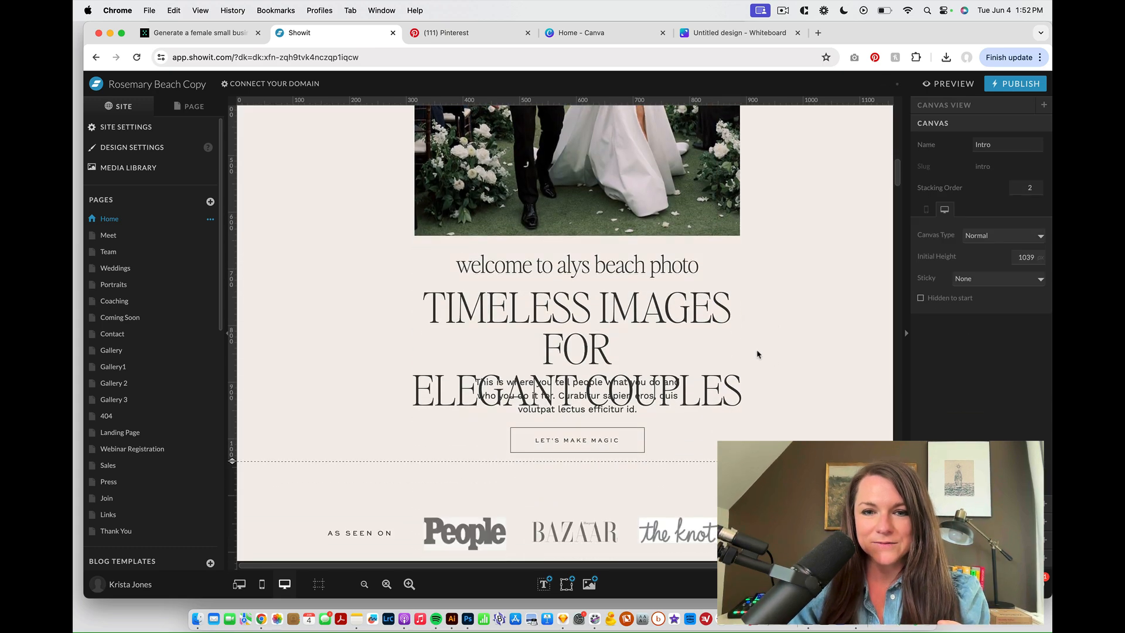
pyautogui.click(761, 287)
pyautogui.moveTo(768, 316); pyautogui.dragTo(839, 316)
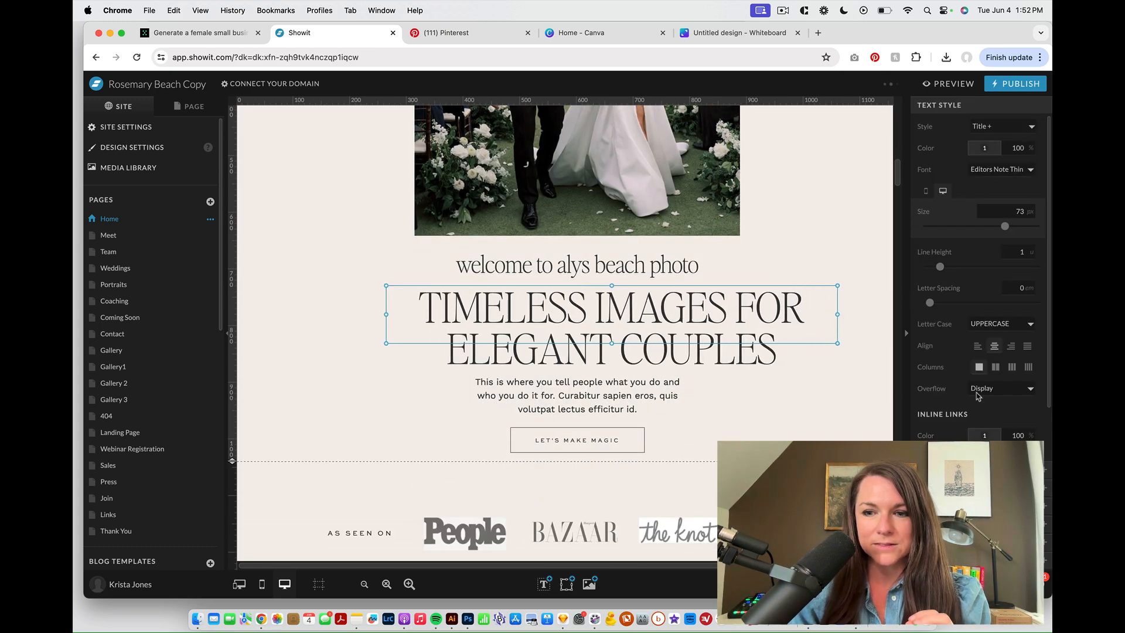
pyautogui.click(999, 312)
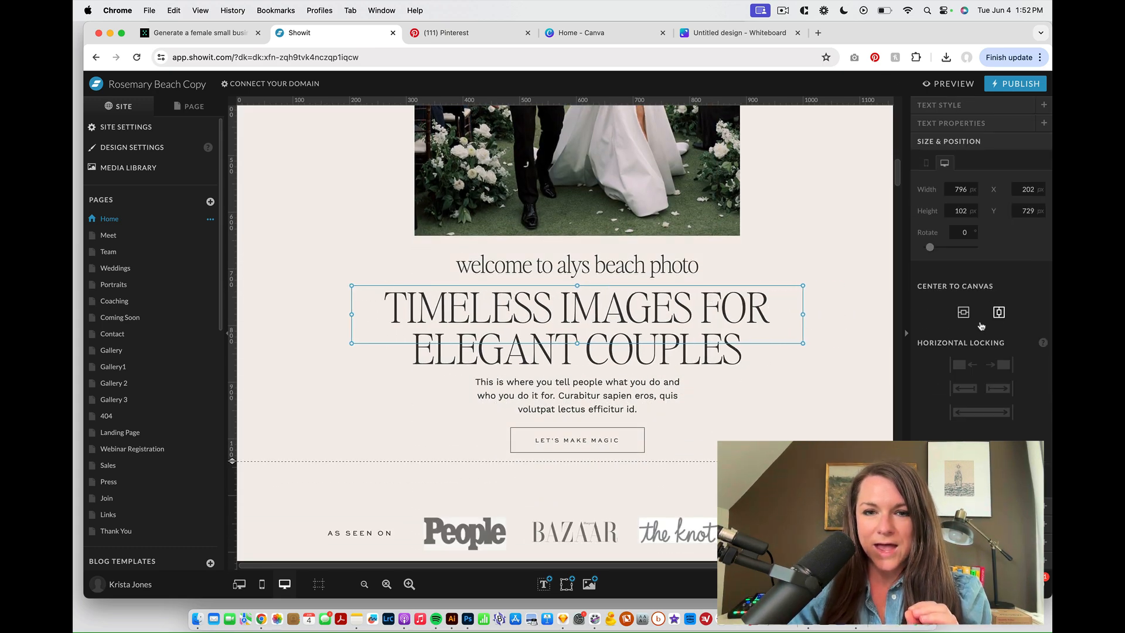
# - Change the font of the intro's "welcome to alys beach photo" text to Editors Note Thin Italic and check the rest of the home page
pyautogui.click(663, 261)
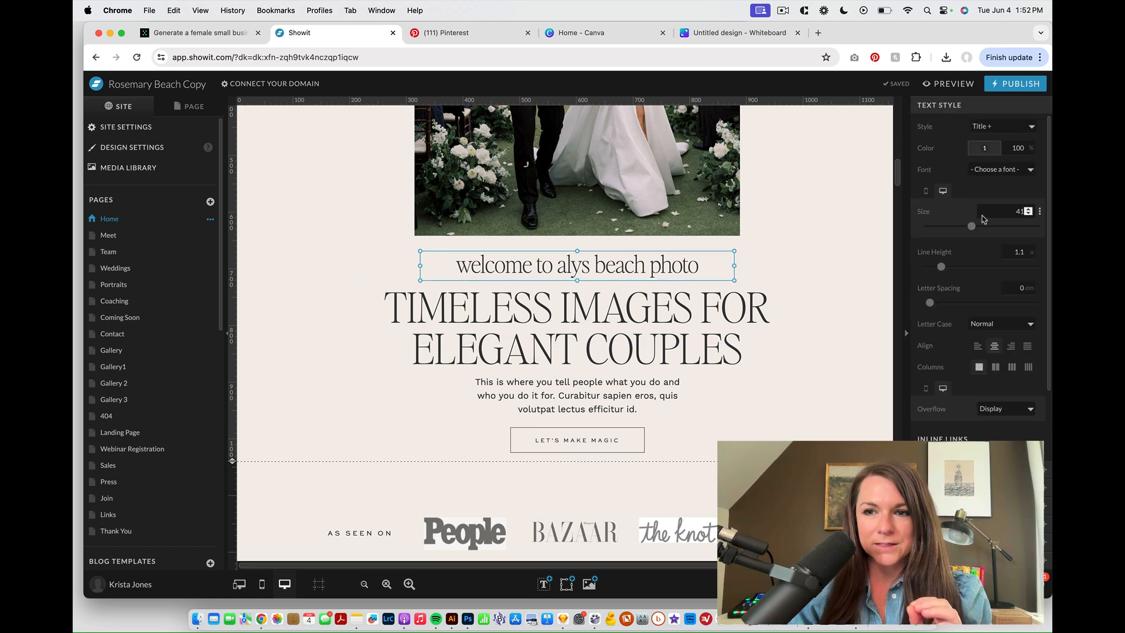
pyautogui.click(939, 105)
pyautogui.click(1001, 170)
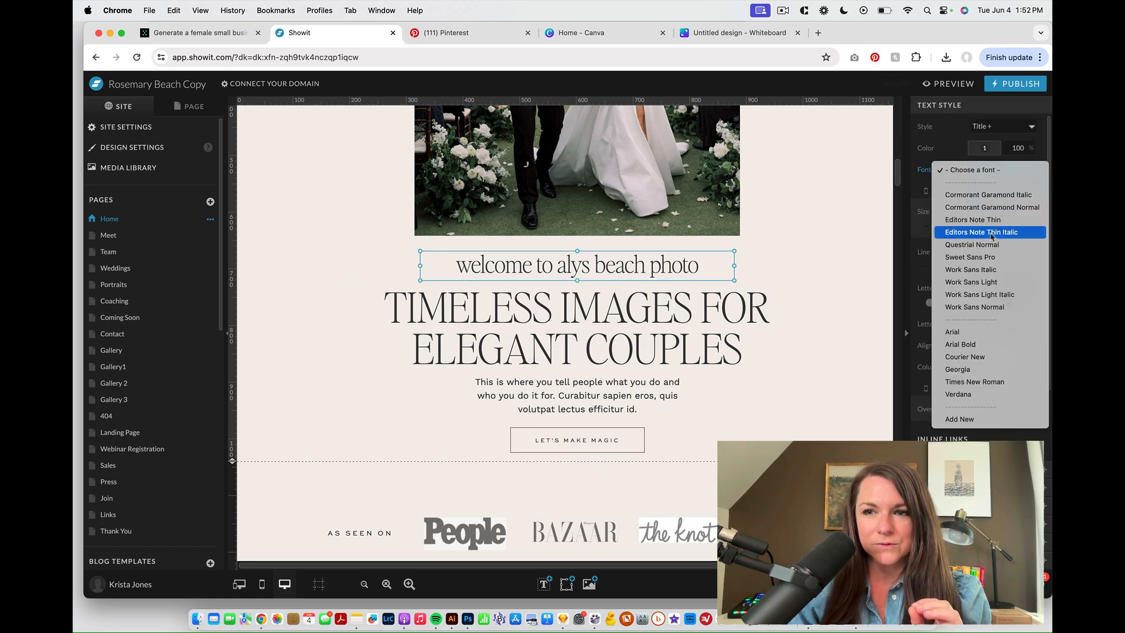
pyautogui.click(993, 233)
pyautogui.click(802, 398)
pyautogui.scroll(-10, 801, 398)
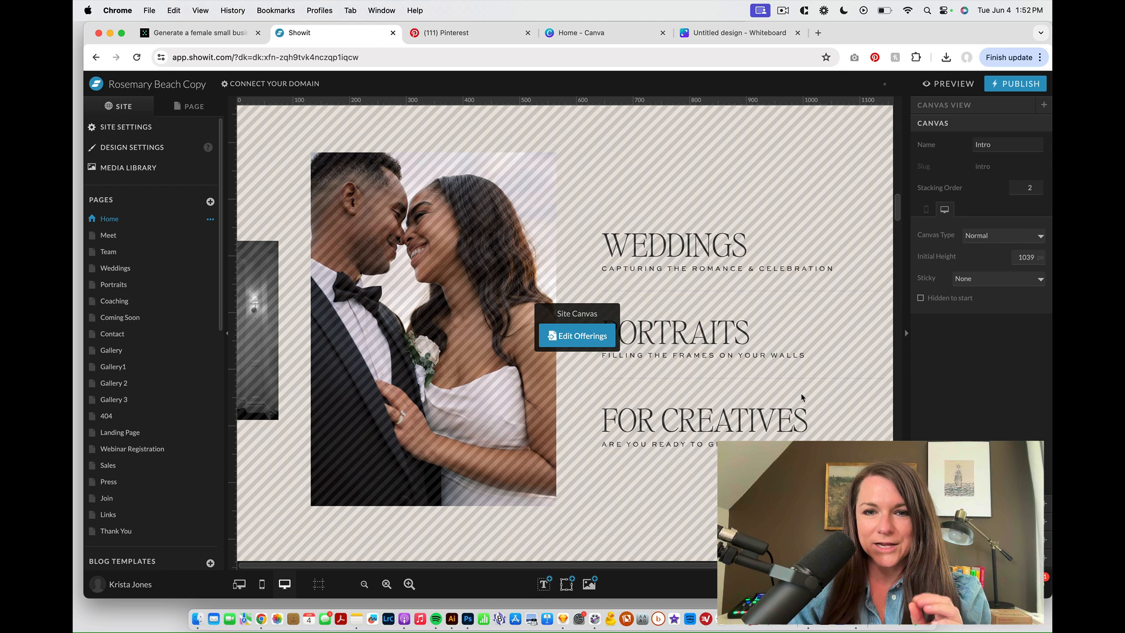
pyautogui.scroll(15, 529, 176)
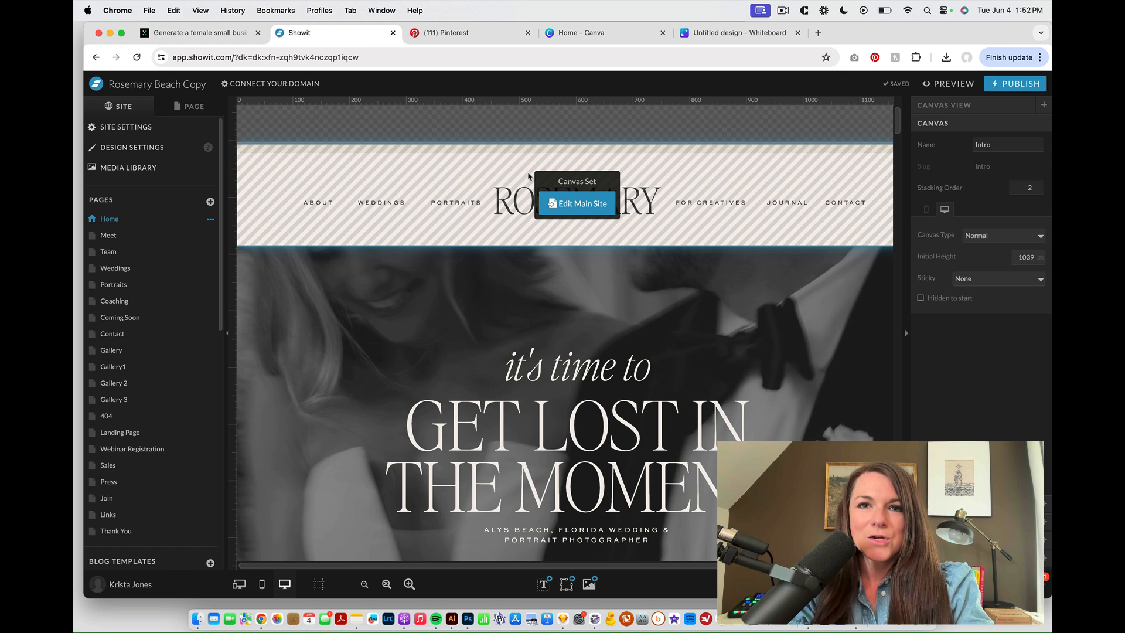
# - Open the elevaevisuals.com stock photo site in a new browser tab
pyautogui.press('super+t')
pyautogui.write('ele')
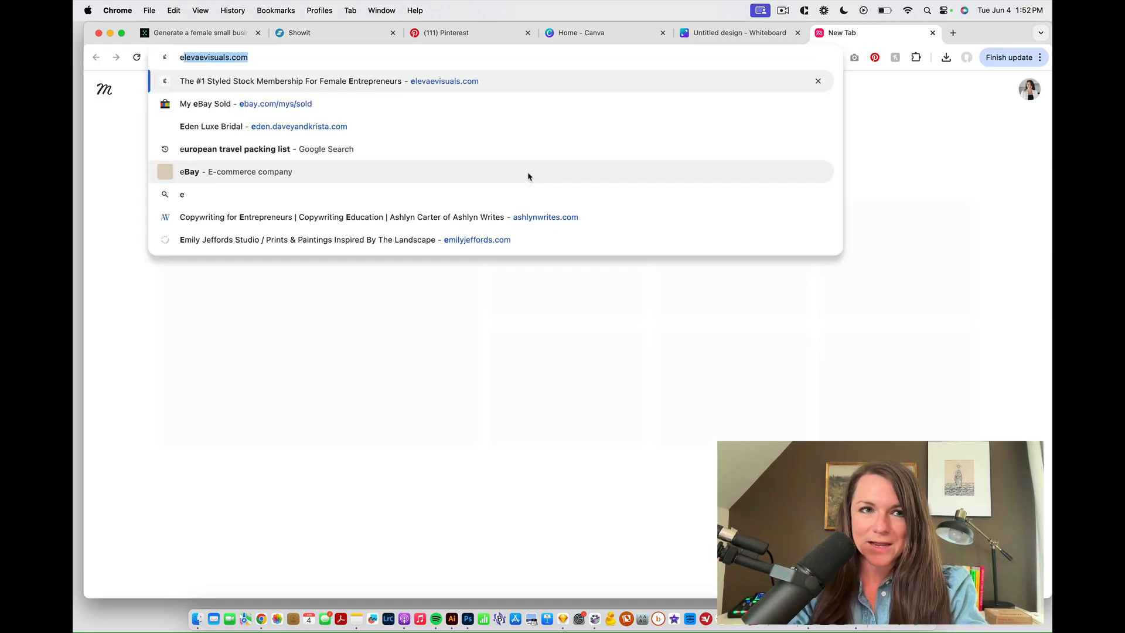
pyautogui.press('BackSpace')
pyautogui.write('a')
pyautogui.press('BackSpace')
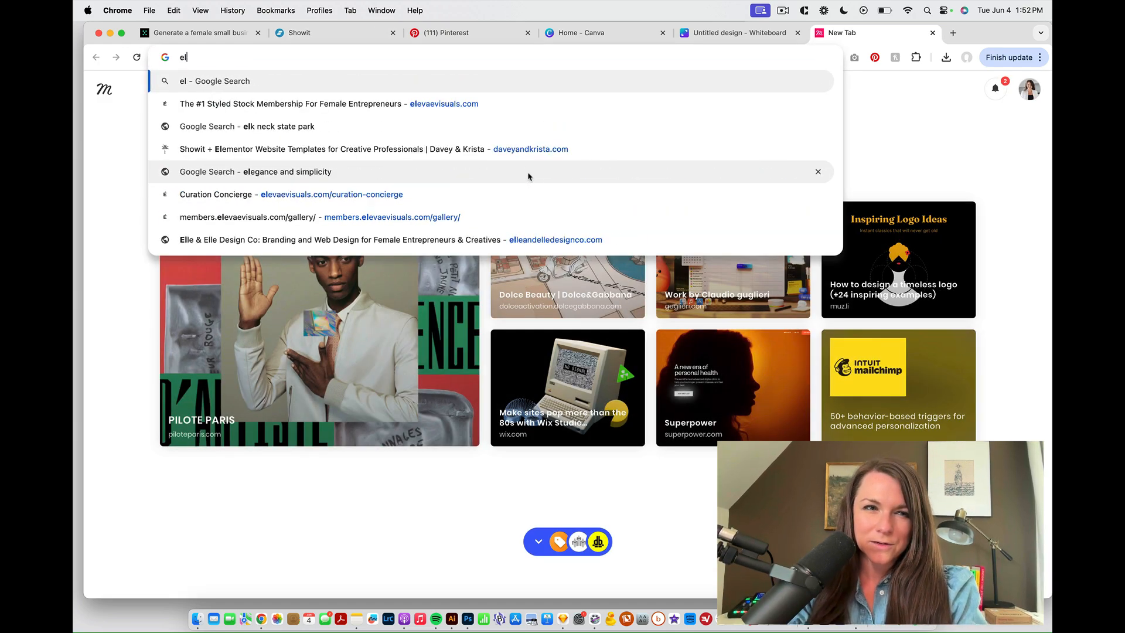
pyautogui.press('Escape')
pyautogui.write('le')
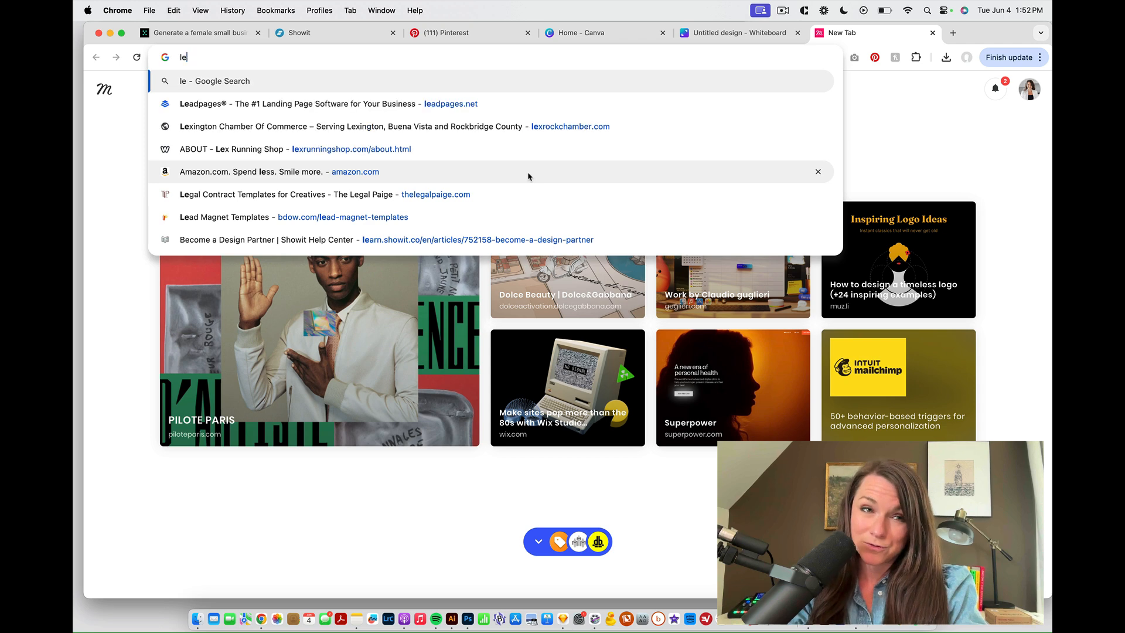
pyautogui.press('BackSpace')
pyautogui.press('BackSpace')
pyautogui.write('el')
pyautogui.press('Return')
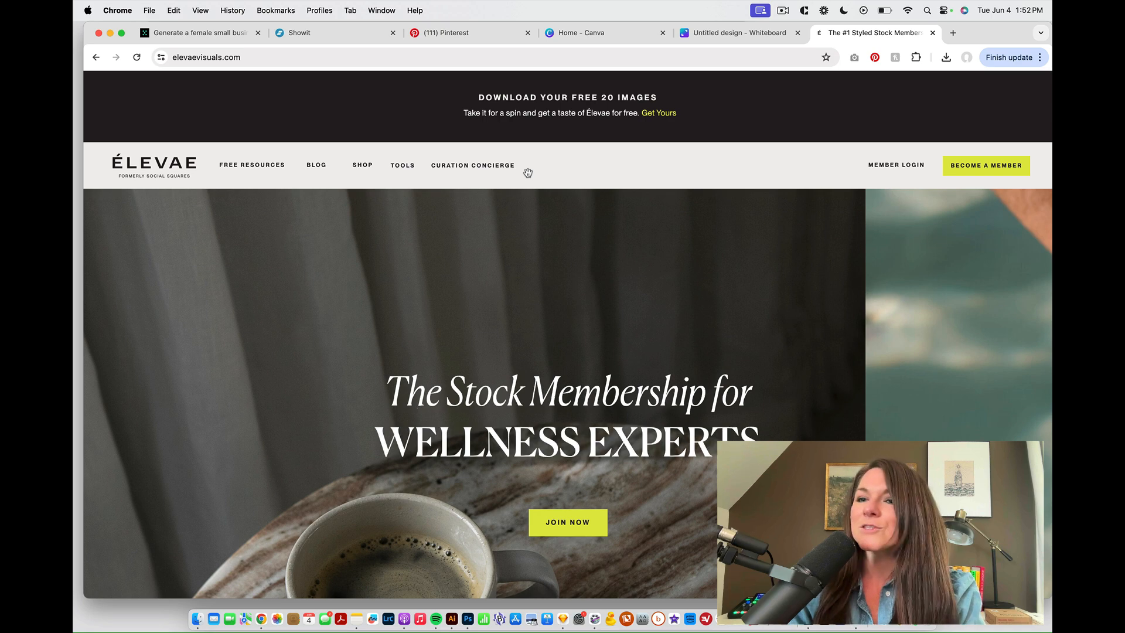
# - Go to the Élevae member area and open its full image gallery
pyautogui.click(914, 168)
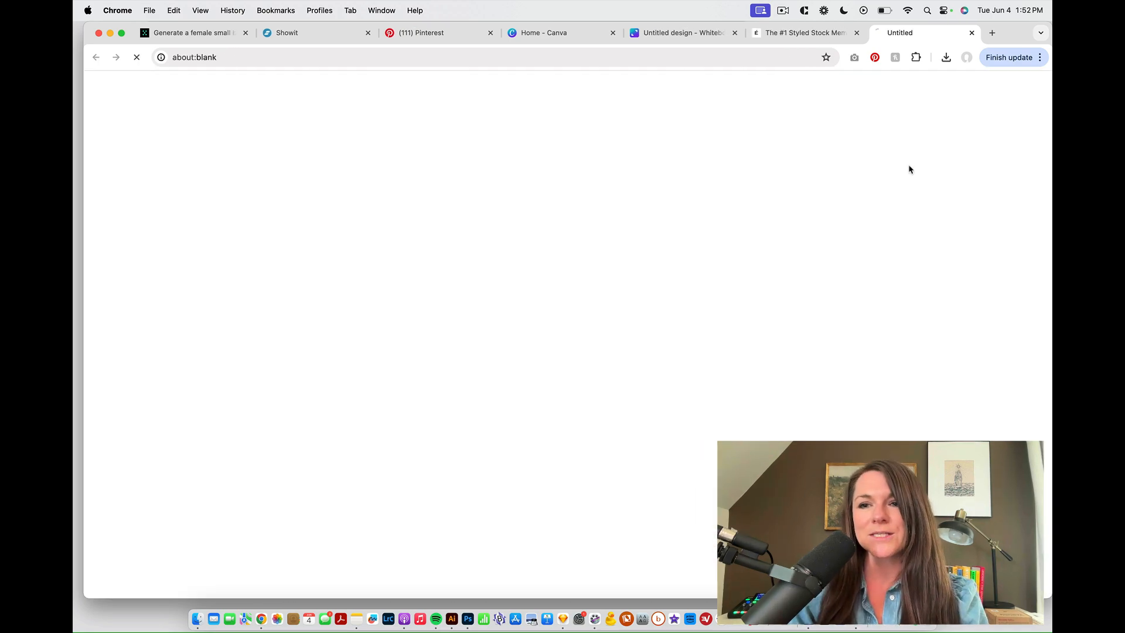
pyautogui.click(854, 34)
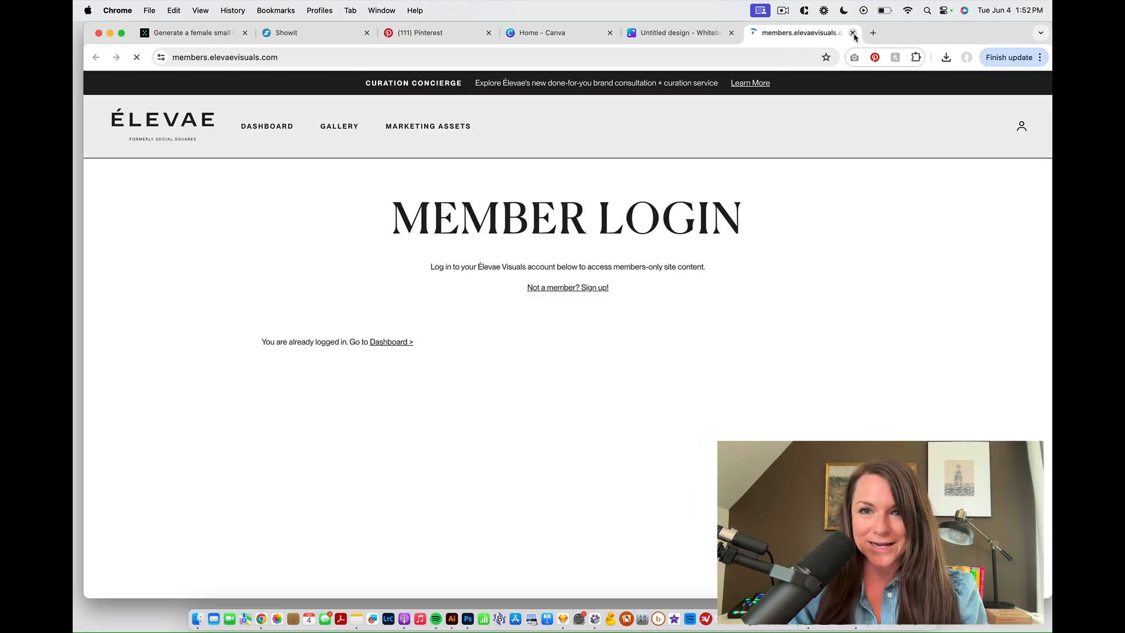
pyautogui.click(349, 128)
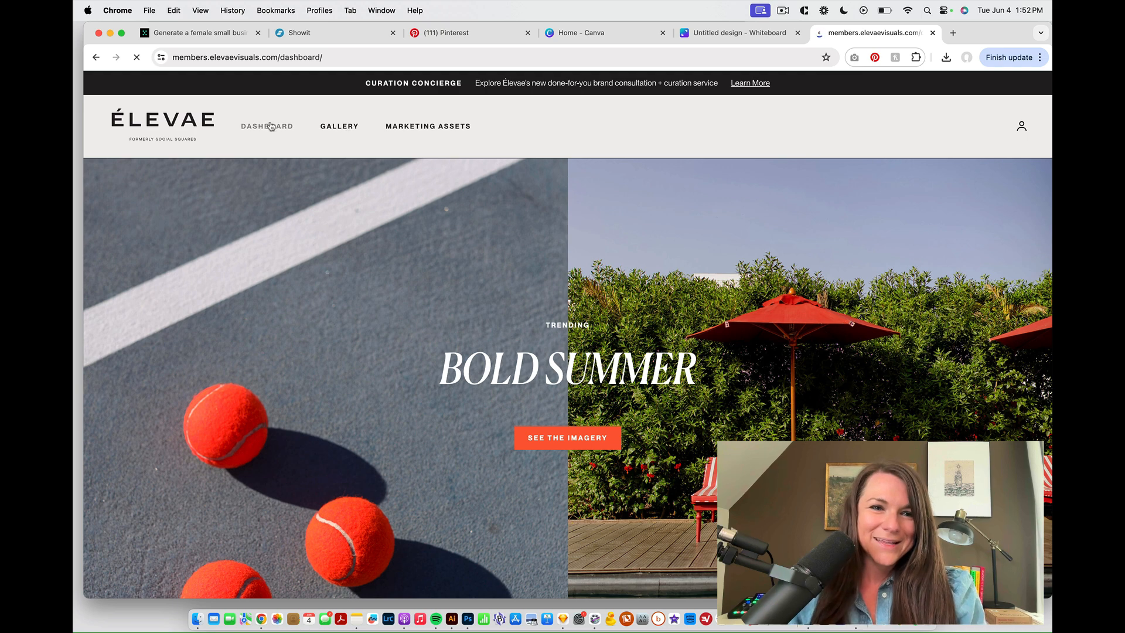
pyautogui.moveTo(324, 130)
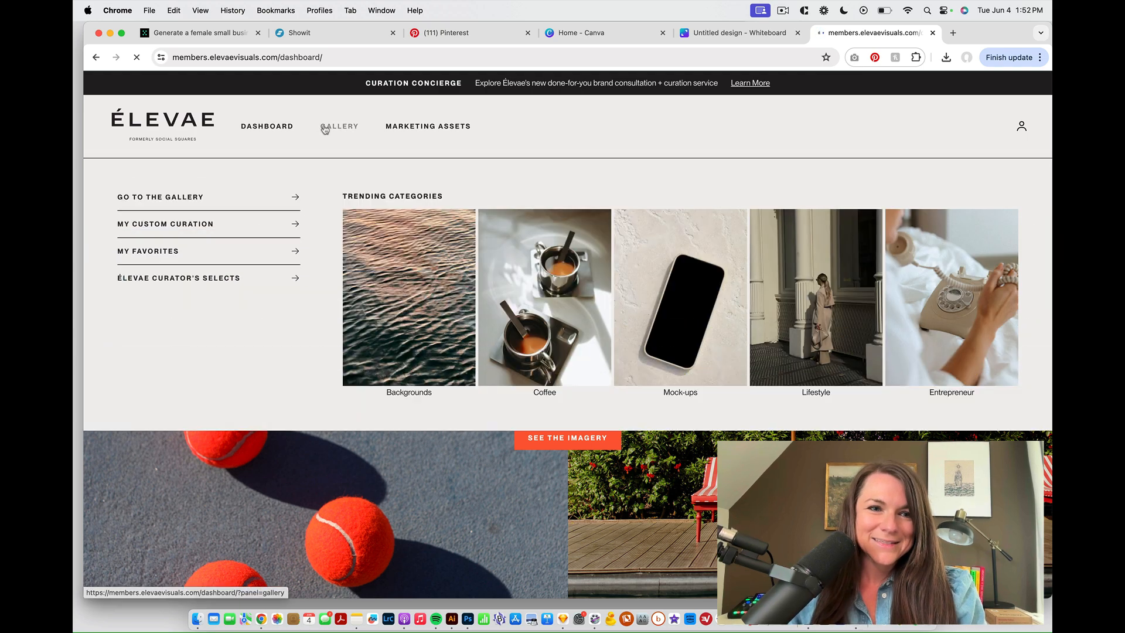
pyautogui.click(178, 199)
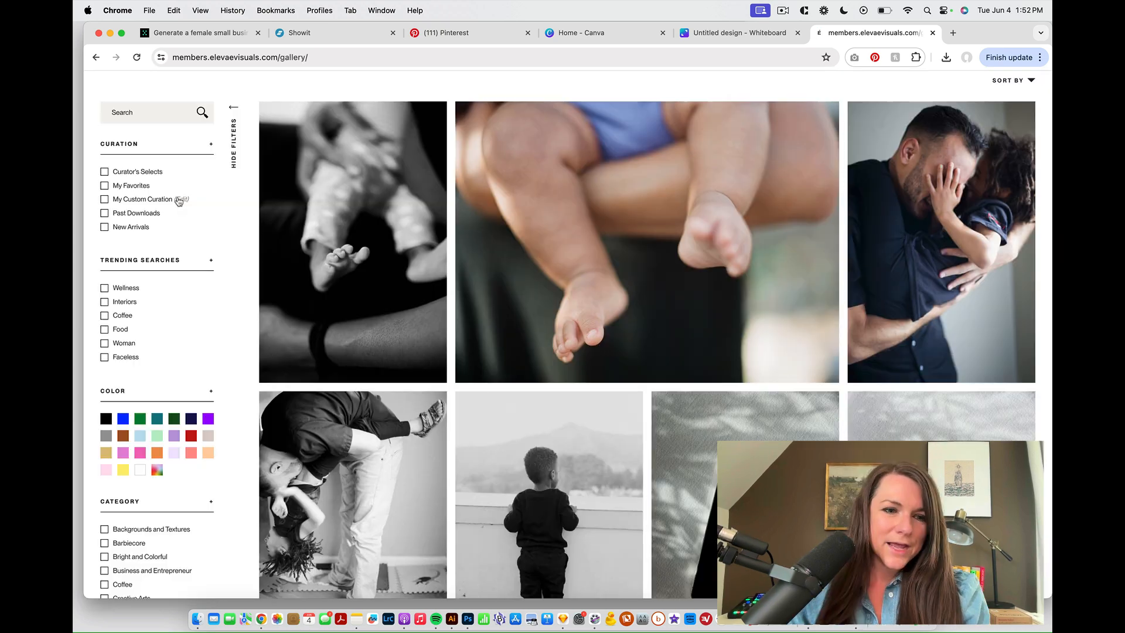
# - Filter the gallery to the Health and Wellness category
pyautogui.scroll(-5, 179, 201)
pyautogui.scroll(-4, 179, 201)
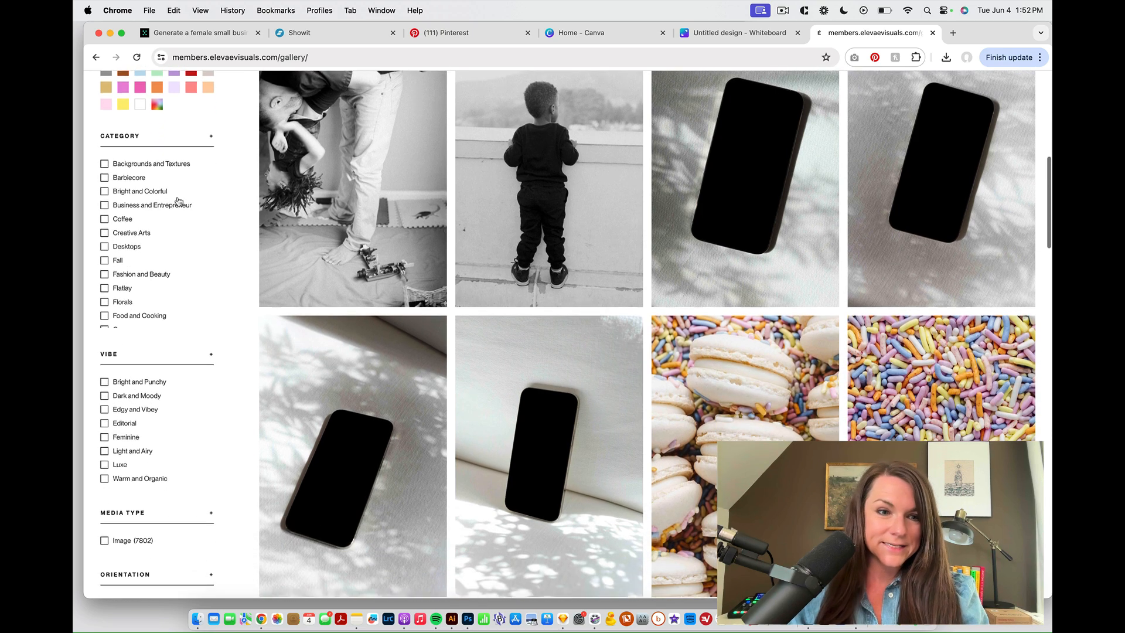
pyautogui.scroll(3, 179, 202)
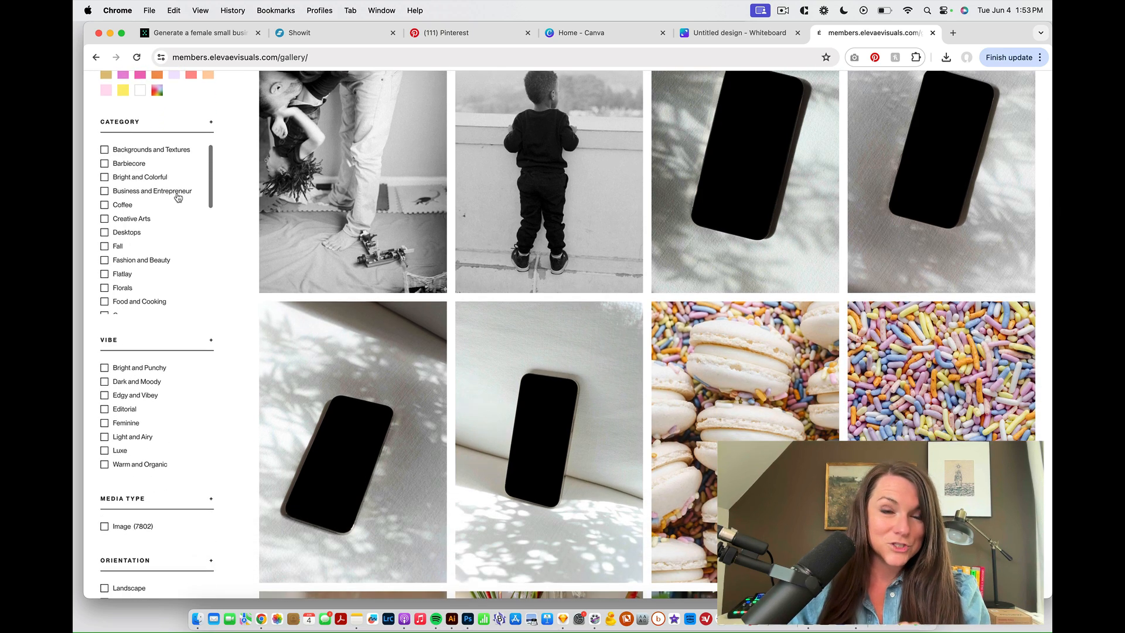
pyautogui.scroll(2, 174, 194)
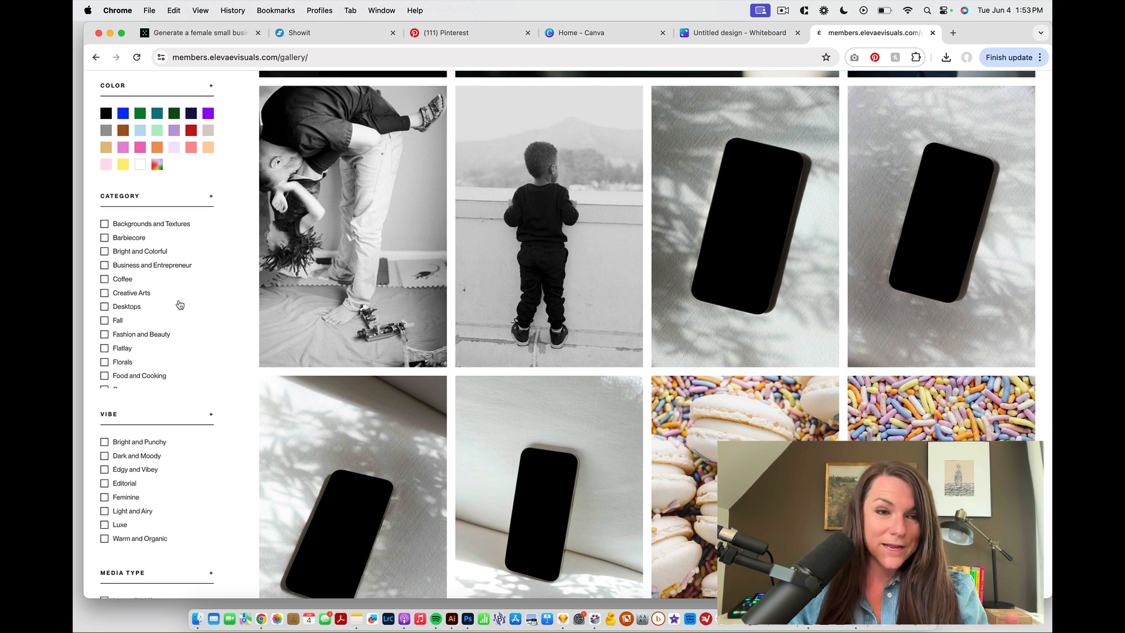
pyautogui.scroll(-10, 179, 304)
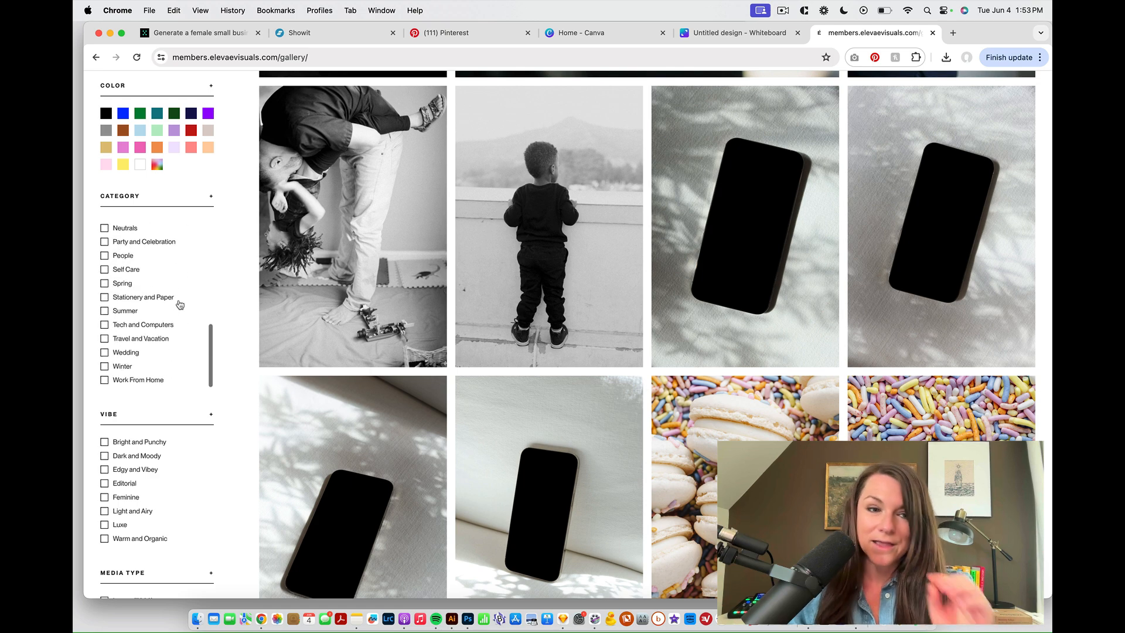
pyautogui.scroll(-3, 180, 304)
pyautogui.scroll(4, 176, 296)
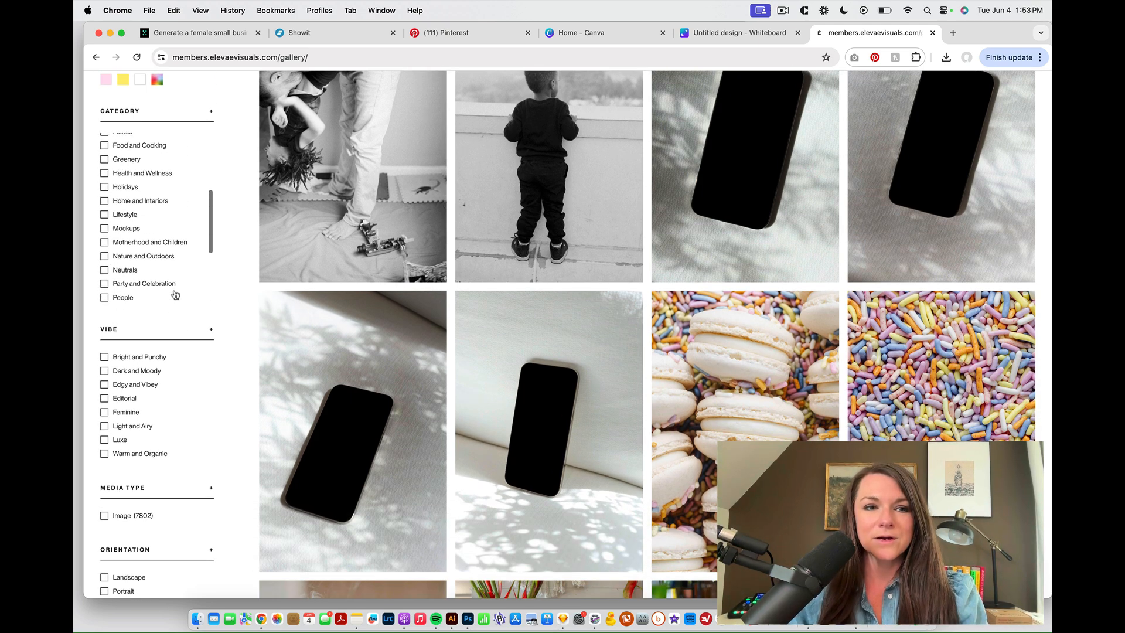
pyautogui.click(135, 175)
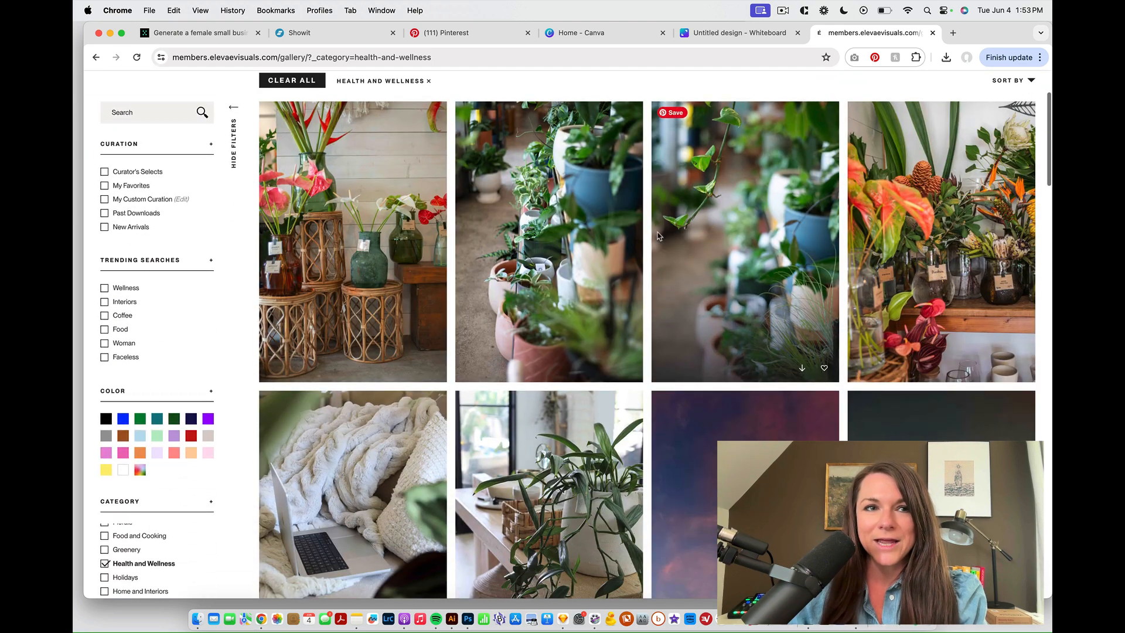
# - Switch to the Team-GPT chat and review the ideal client's lifestyle, interests, pain points, values and brand voice
pyautogui.click(233, 26)
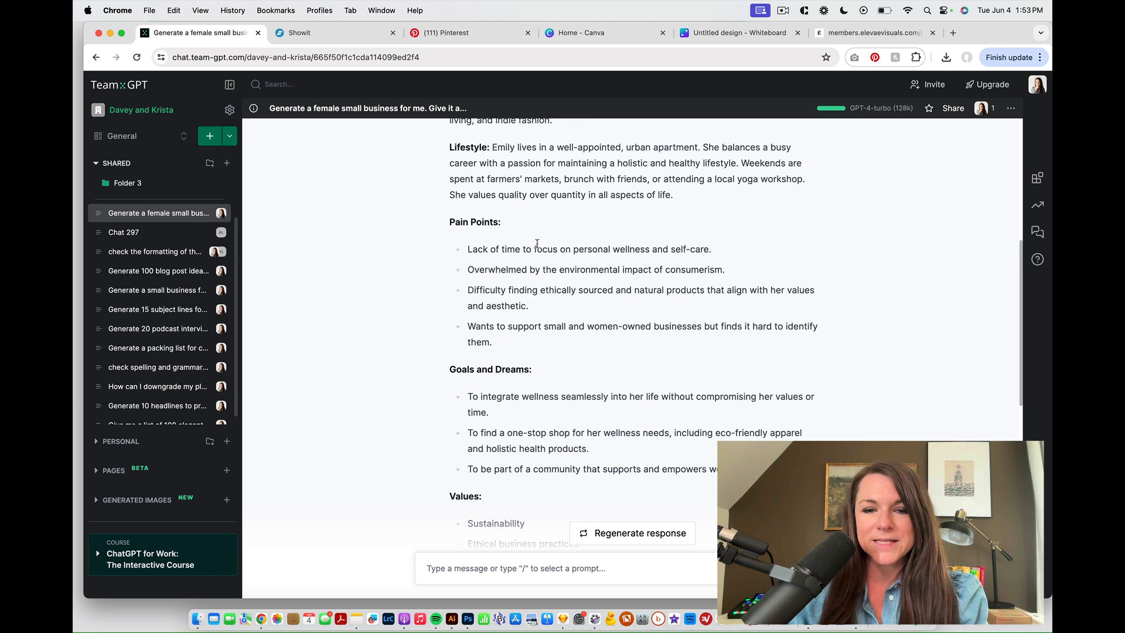
pyautogui.scroll(-3, 536, 243)
pyautogui.scroll(-10, 537, 246)
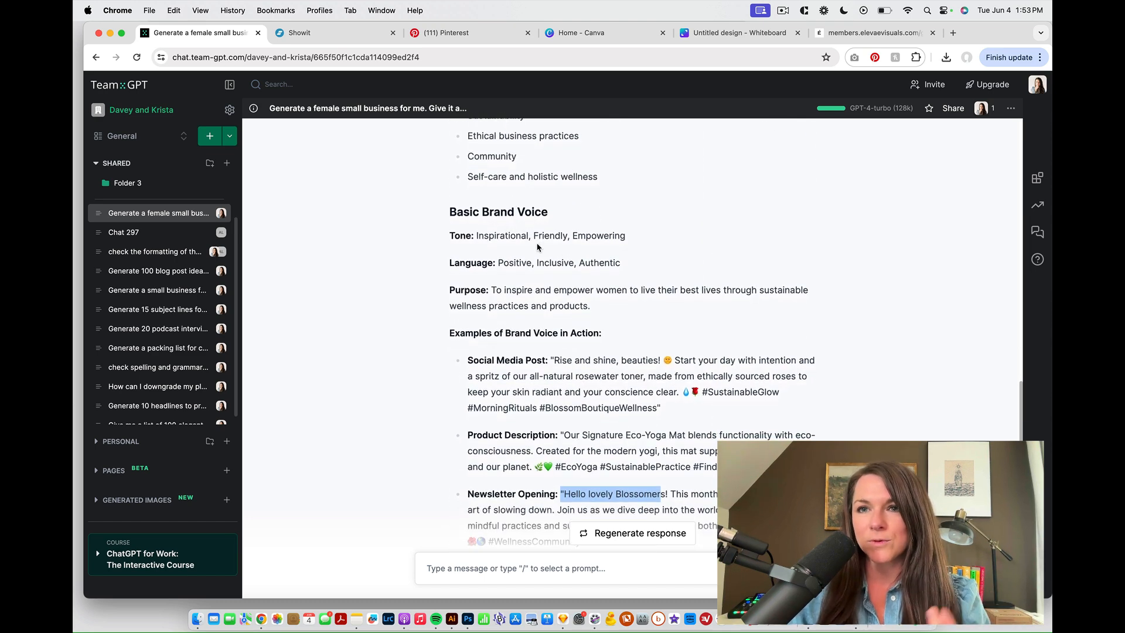
pyautogui.scroll(10, 536, 246)
pyautogui.scroll(-3, 536, 243)
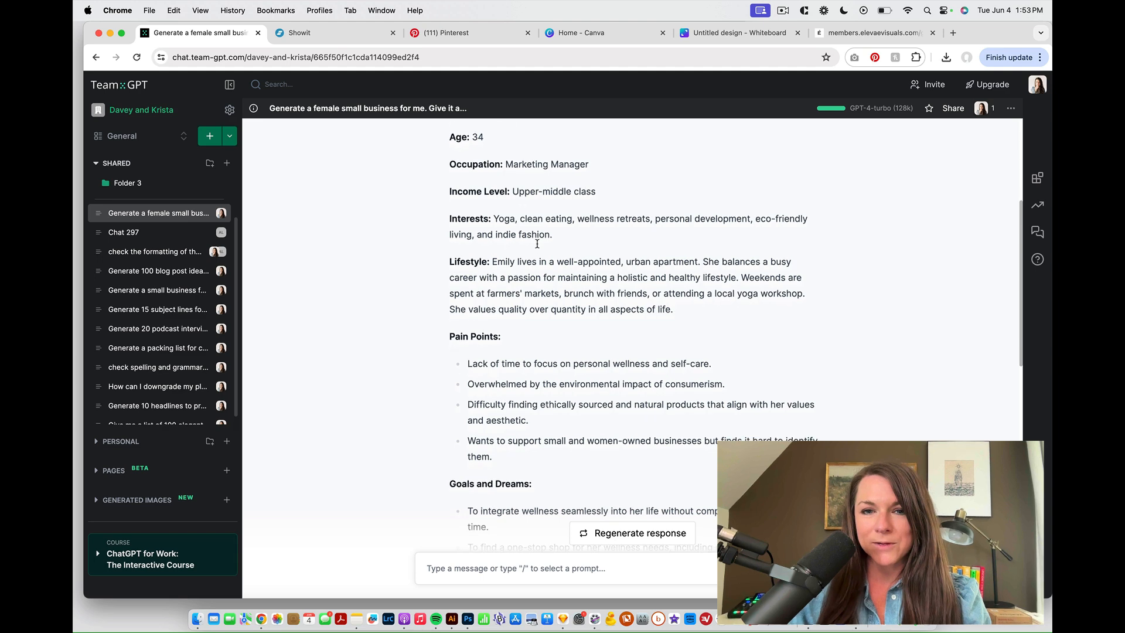
# - Return to the Élevae gallery and download the row of potted plants photo and the trailing houseplant on a wooden table photo
pyautogui.click(874, 33)
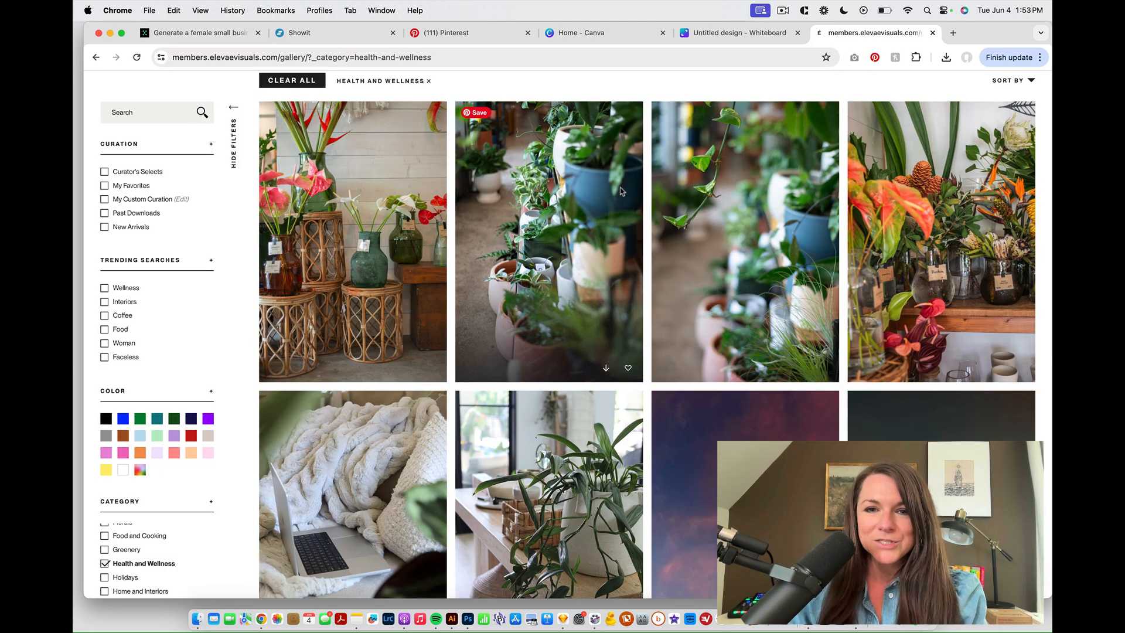
pyautogui.click(602, 368)
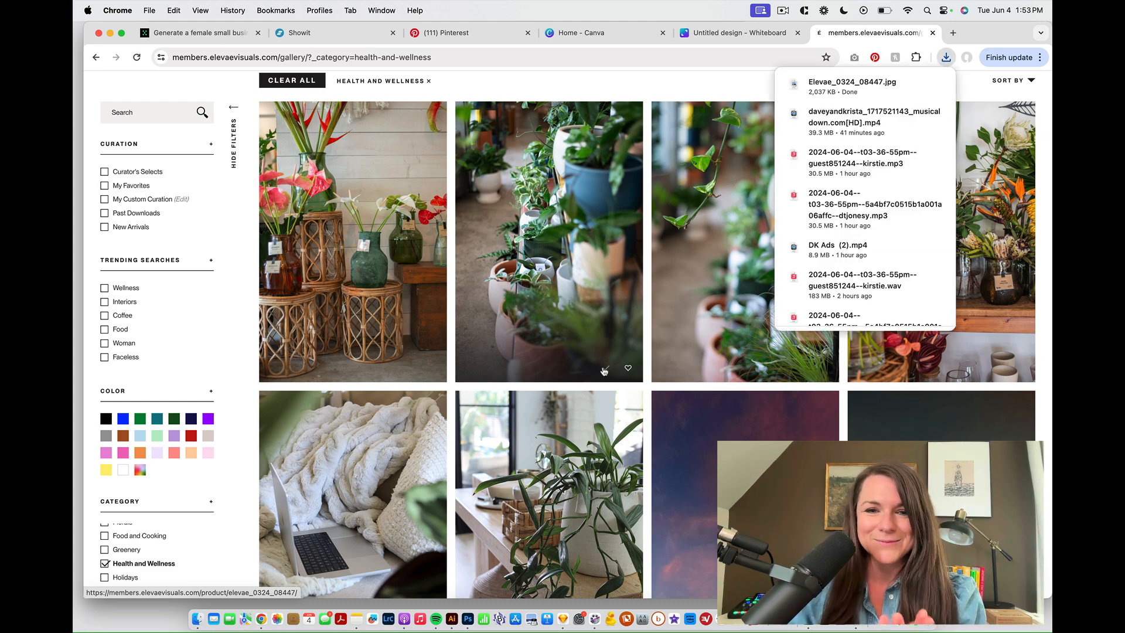
pyautogui.scroll(-5, 576, 281)
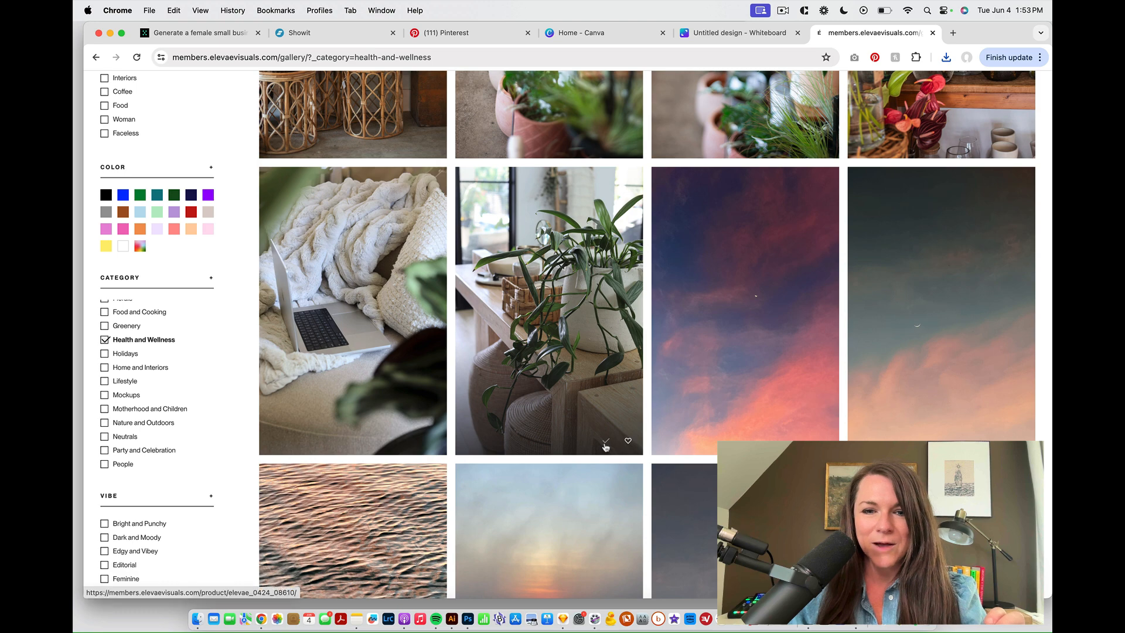
pyautogui.click(592, 434)
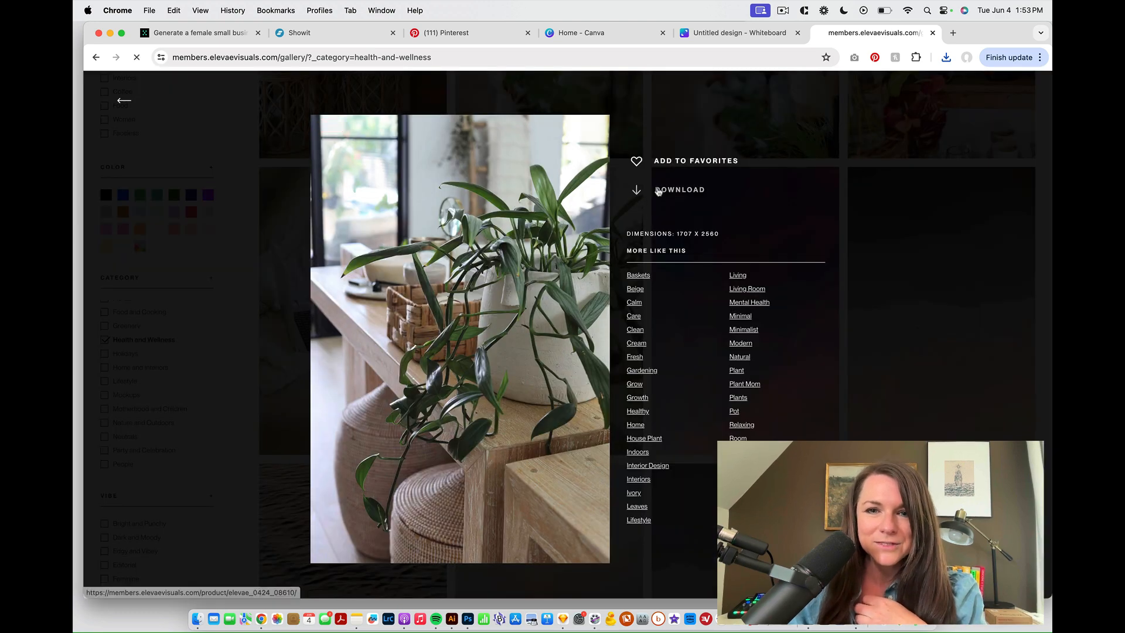
pyautogui.click(656, 191)
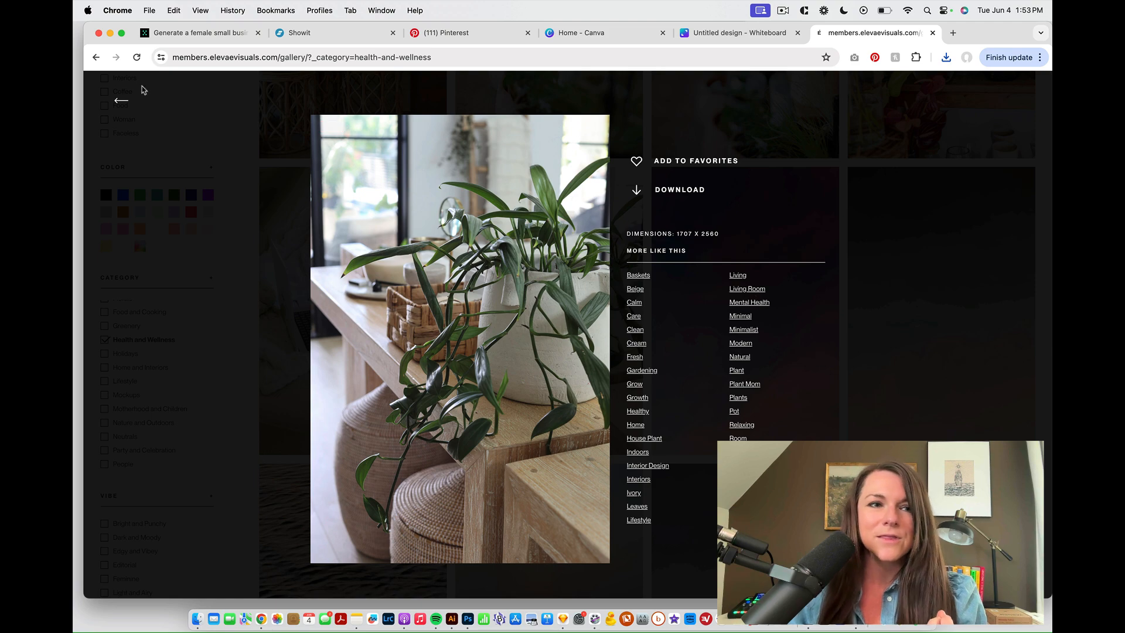
pyautogui.click(120, 104)
# - Download the overhead food photo with the orange salad, oysters and charcuterie board
pyautogui.scroll(-10, 266, 266)
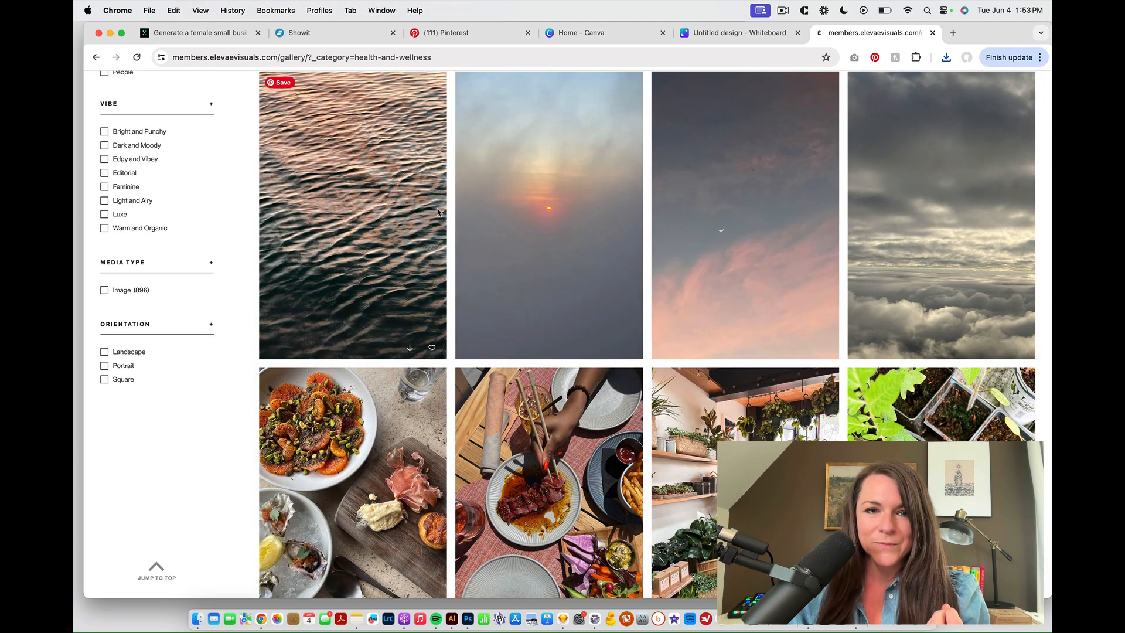
pyautogui.scroll(-5, 847, 197)
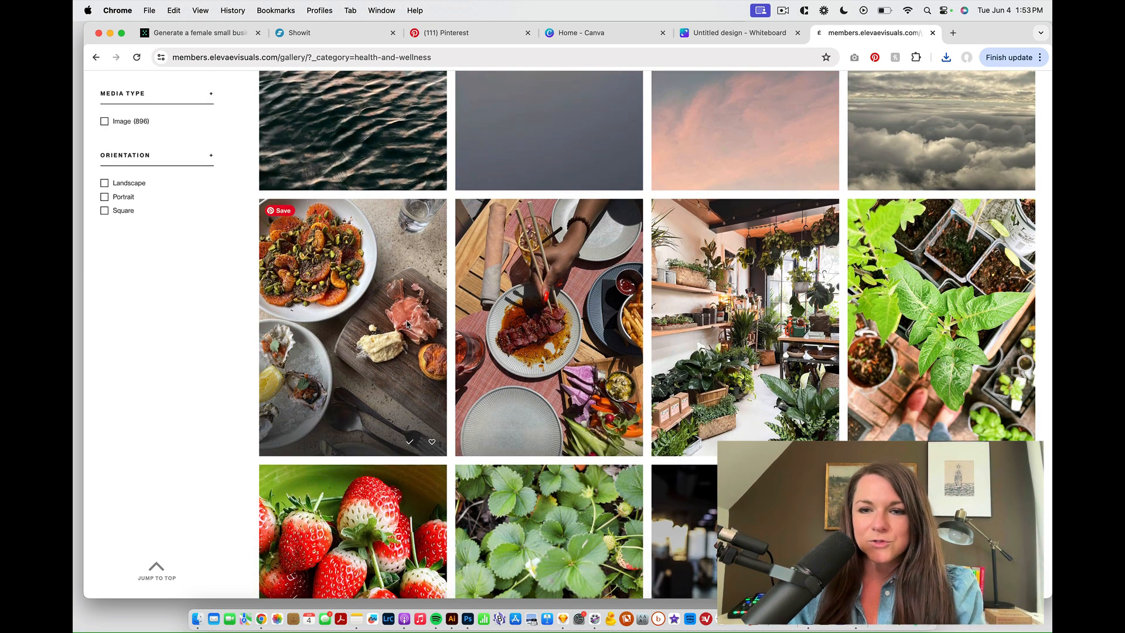
# - Look through the strawberry, gym workout and healthy food photos for images that suit the wellness brand
pyautogui.scroll(-10, 407, 325)
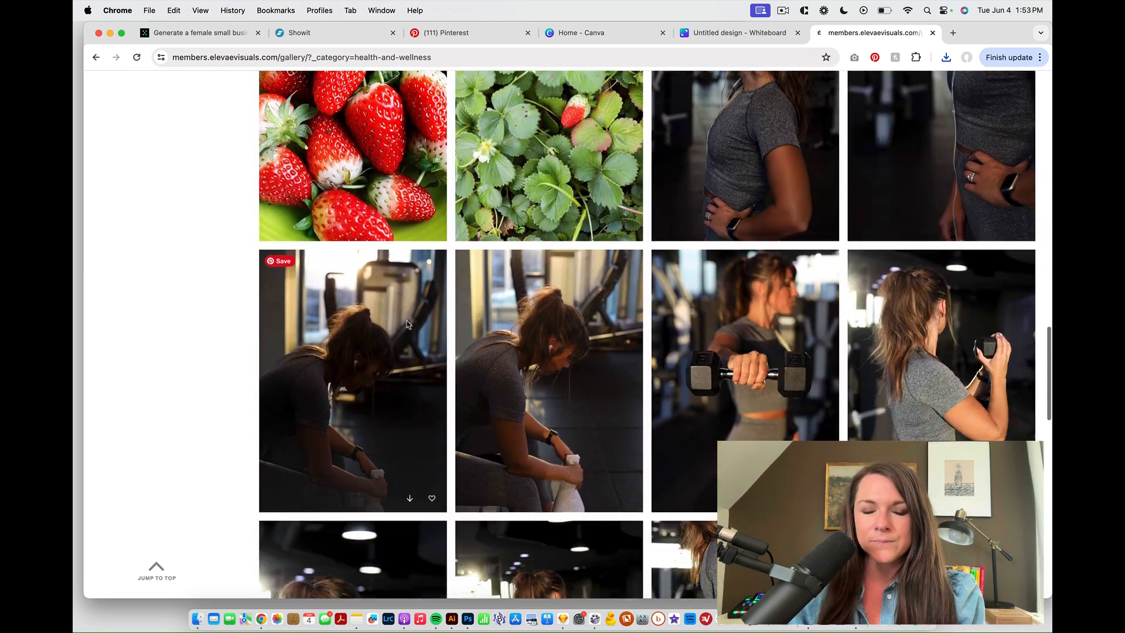
pyautogui.scroll(-3, 407, 324)
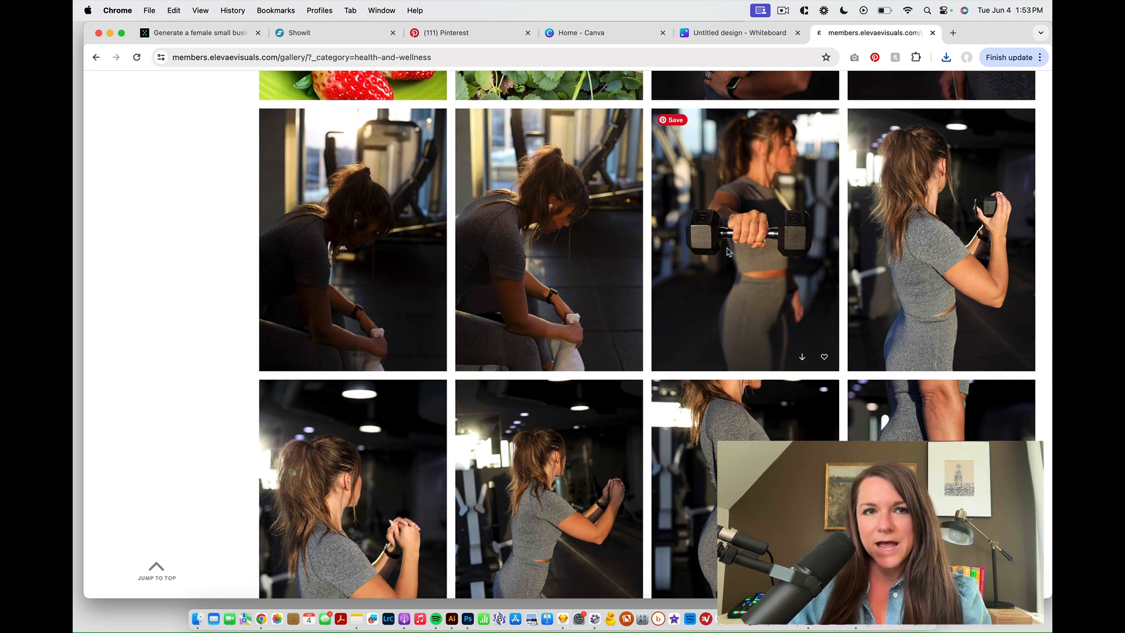
pyautogui.scroll(-10, 726, 252)
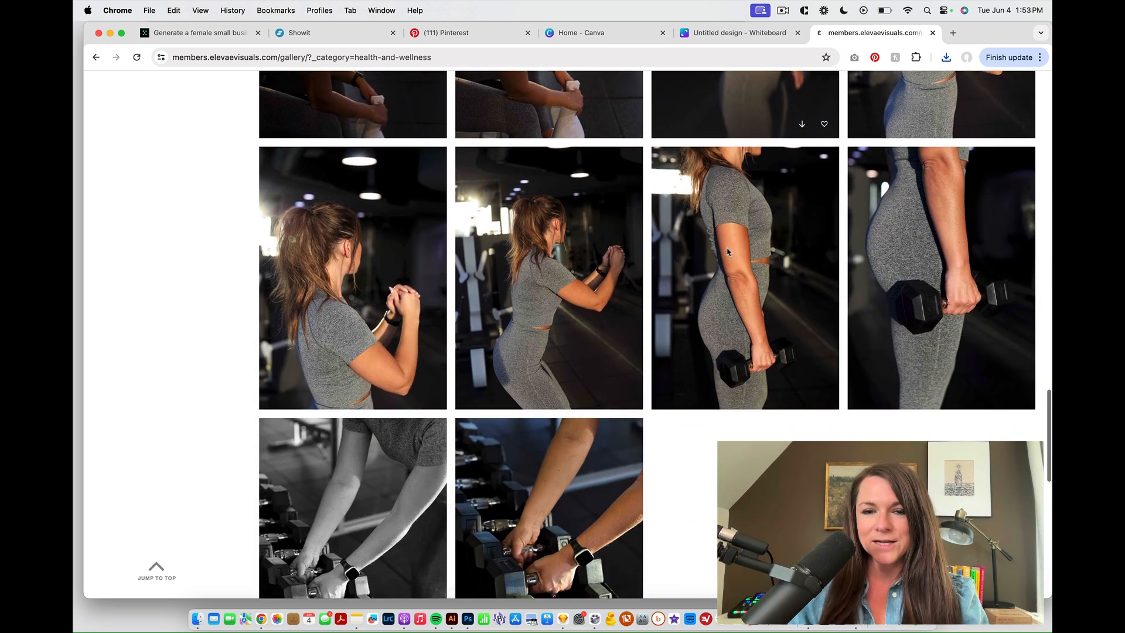
pyautogui.scroll(-1, 726, 252)
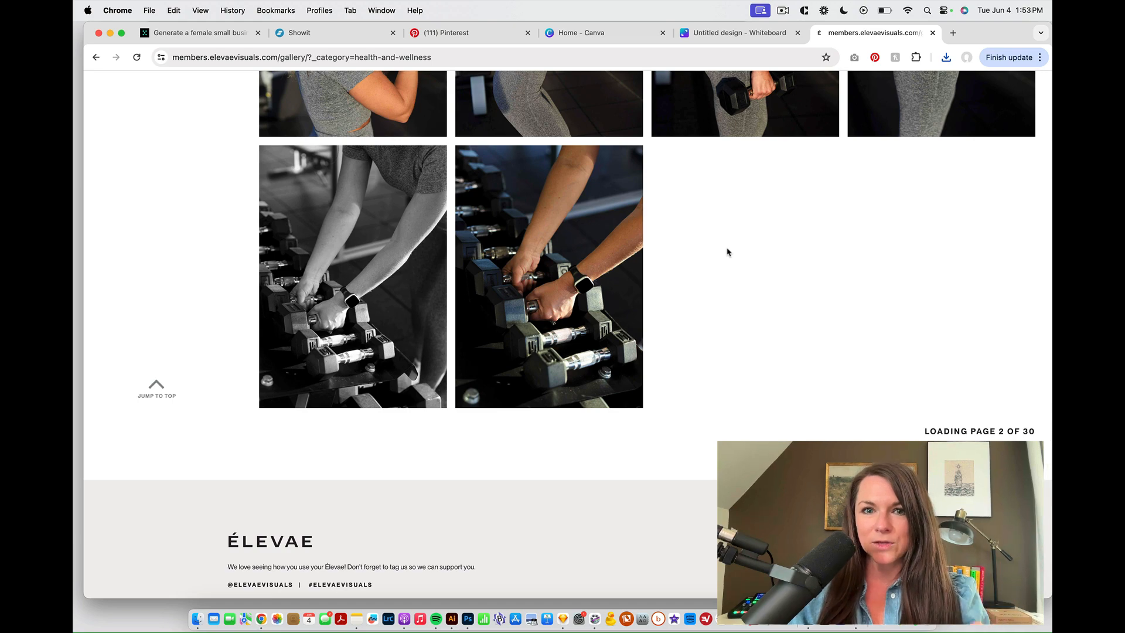
pyautogui.scroll(-3, 726, 252)
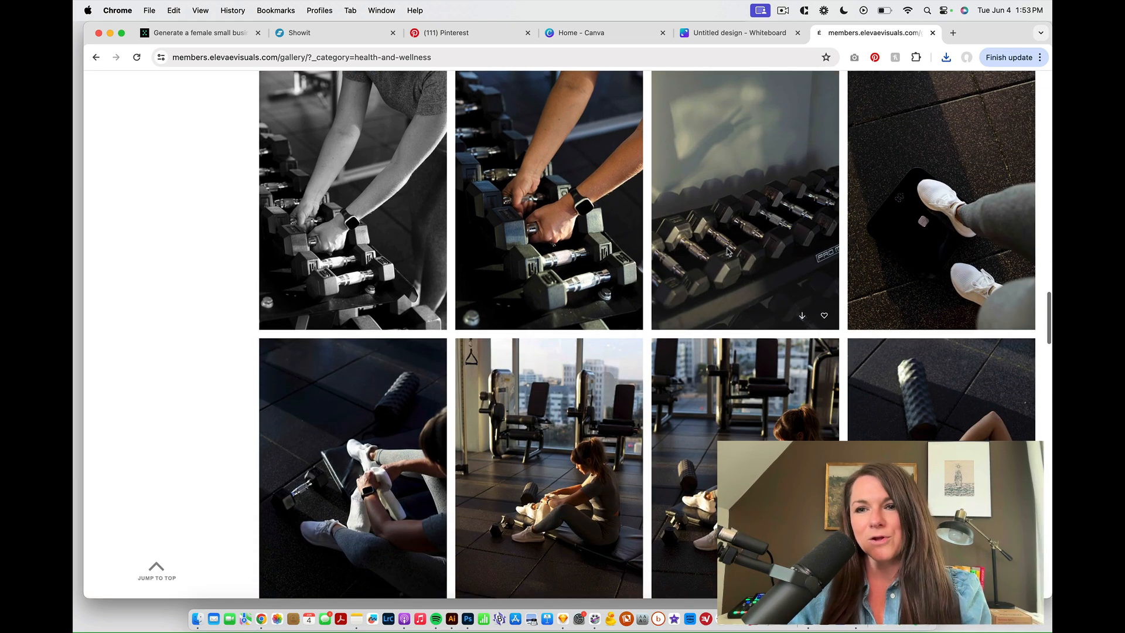
pyautogui.scroll(-5, 729, 252)
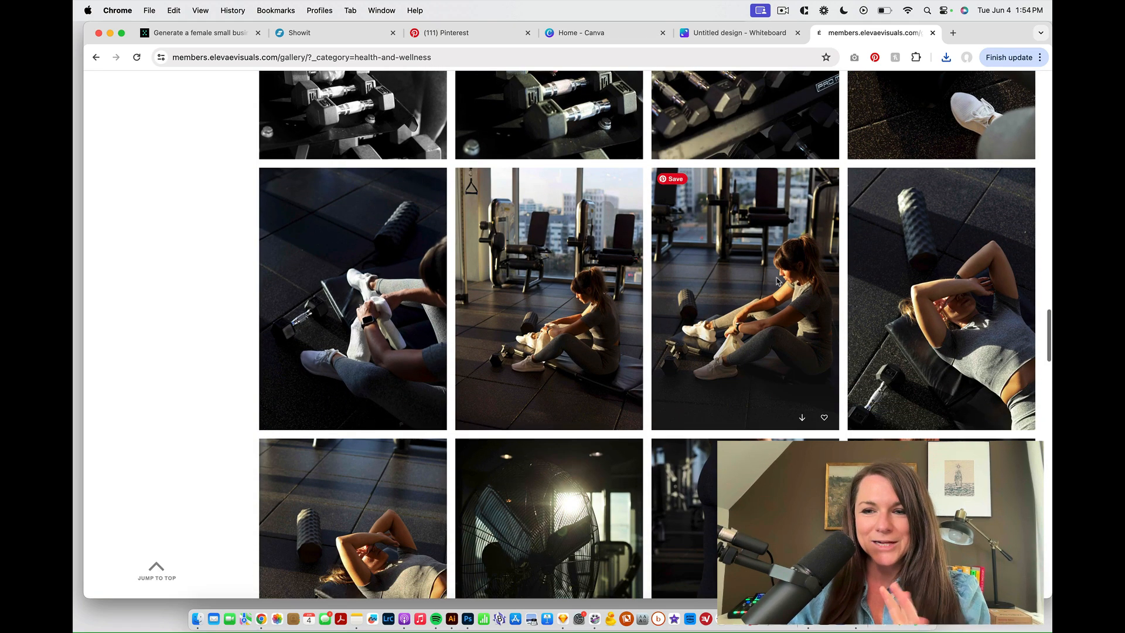
pyautogui.scroll(-5, 942, 336)
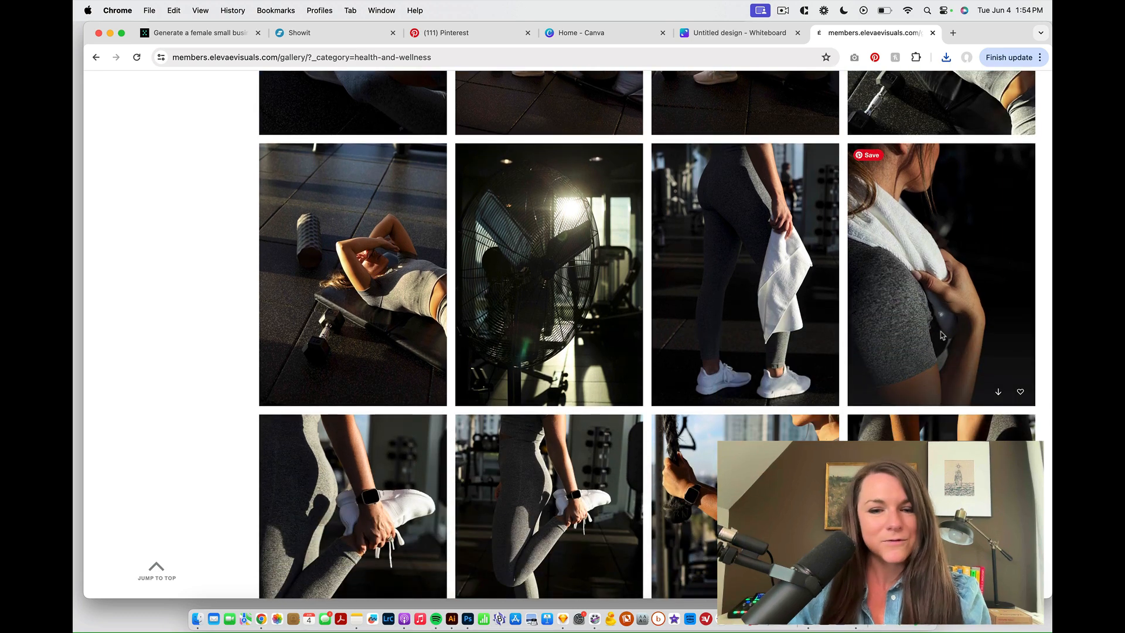
pyautogui.scroll(-13, 942, 336)
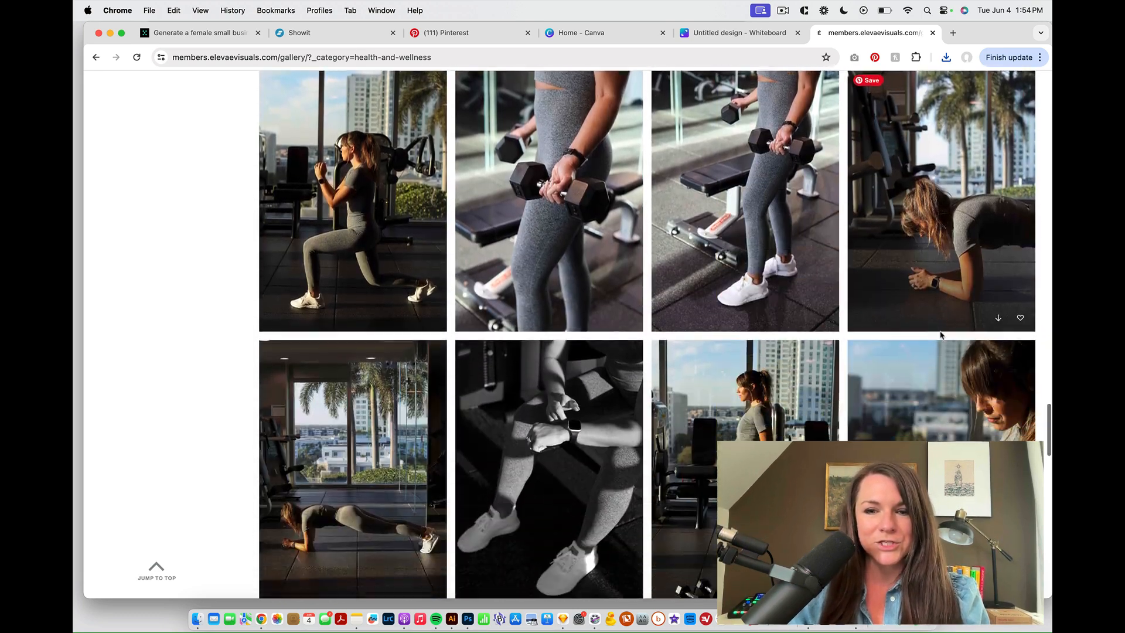
pyautogui.scroll(-14, 942, 336)
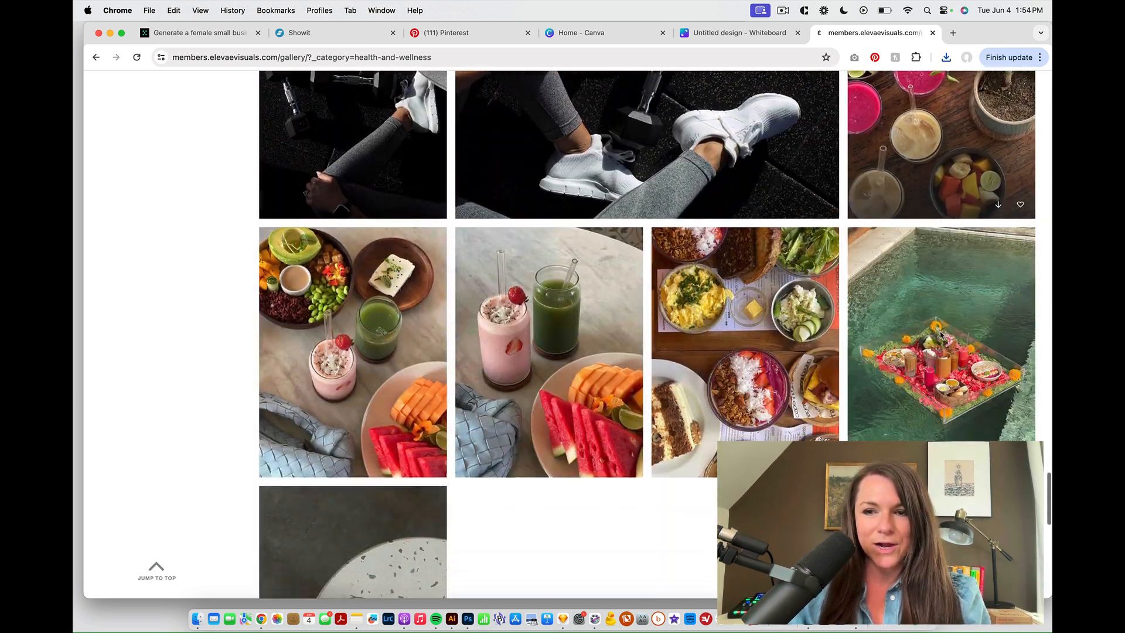
# - Download the photo of an iced coffee on a round speckled terrazzo table
pyautogui.scroll(-1, 941, 335)
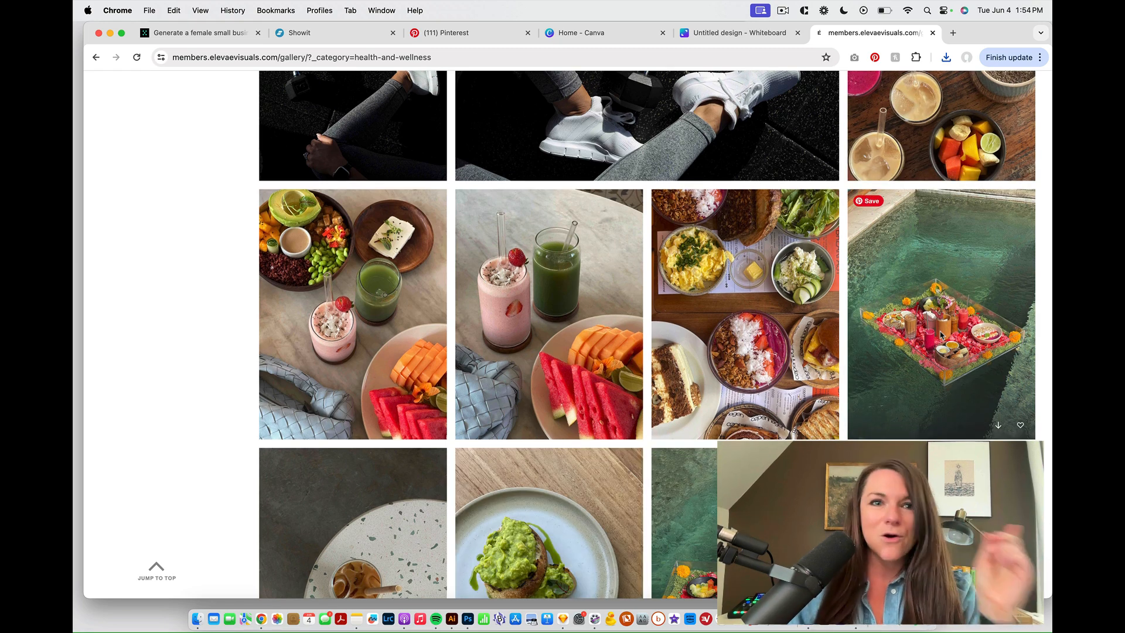
pyautogui.scroll(-4, 744, 321)
pyautogui.scroll(-1, 743, 320)
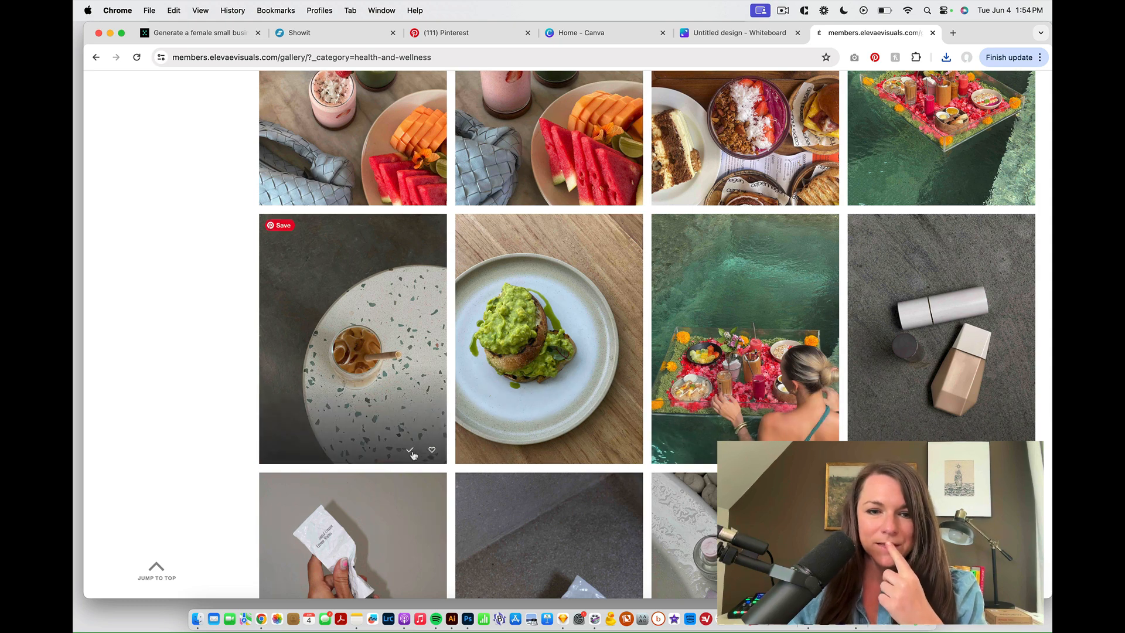
# - Open and download the photo of snake plants growing beneath a dark concrete wall, and return to the gallery
pyautogui.scroll(-3, 480, 319)
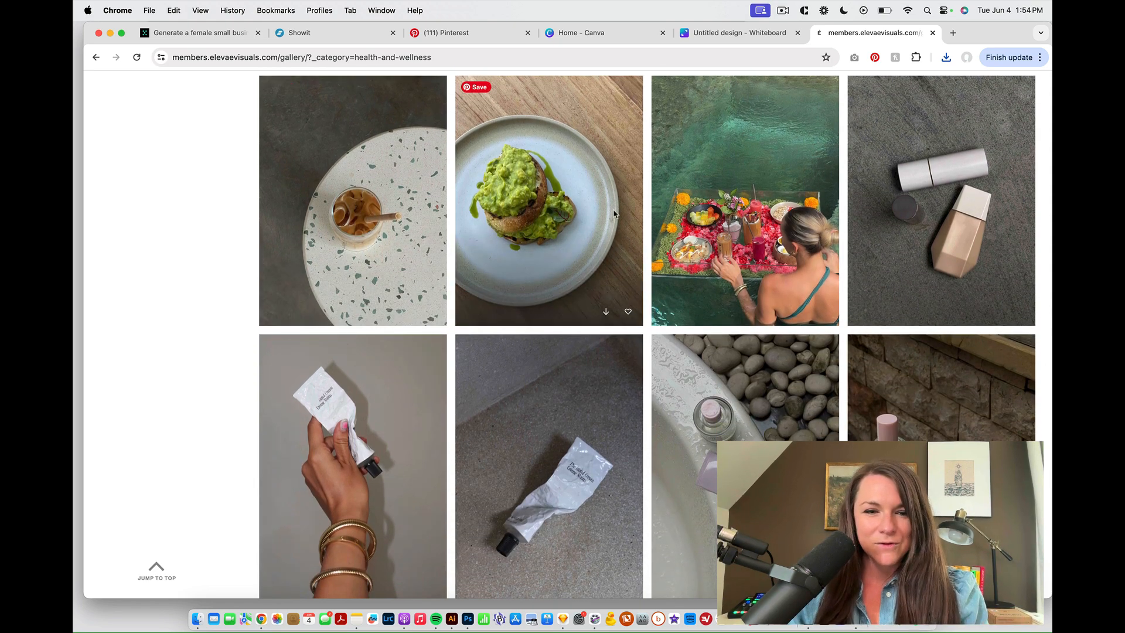
pyautogui.scroll(-2, 614, 213)
pyautogui.scroll(-4, 613, 214)
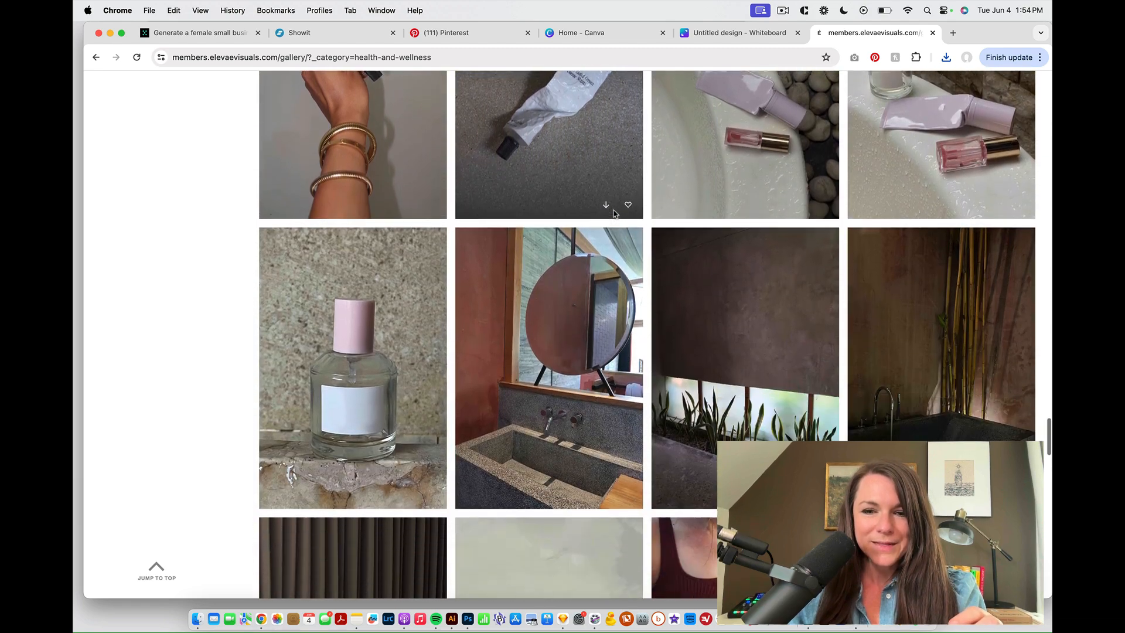
pyautogui.scroll(-1, 614, 214)
pyautogui.click(795, 375)
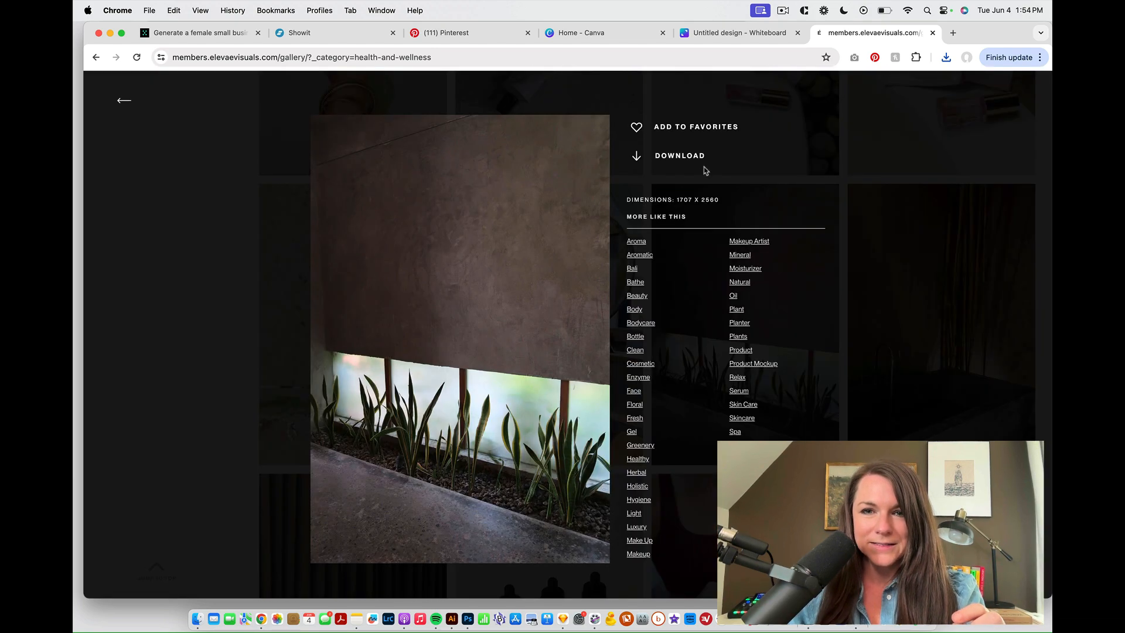
pyautogui.click(682, 156)
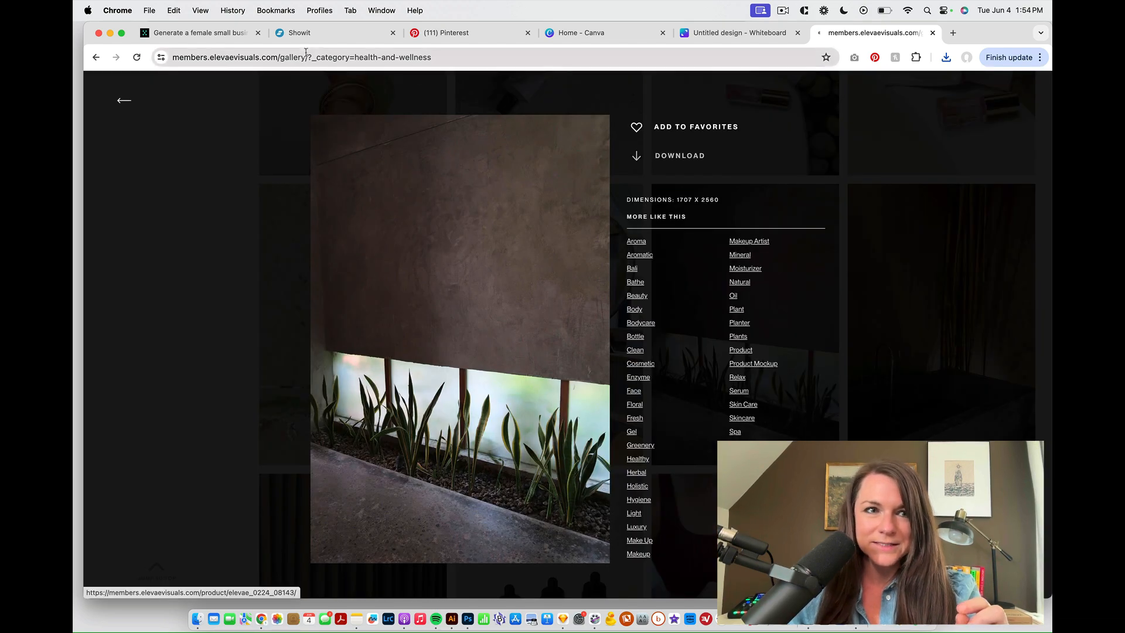
pyautogui.click(121, 104)
# - Open and download the photo of three botanical dropper bottles on marble, and return to the gallery
pyautogui.scroll(-5, 830, 347)
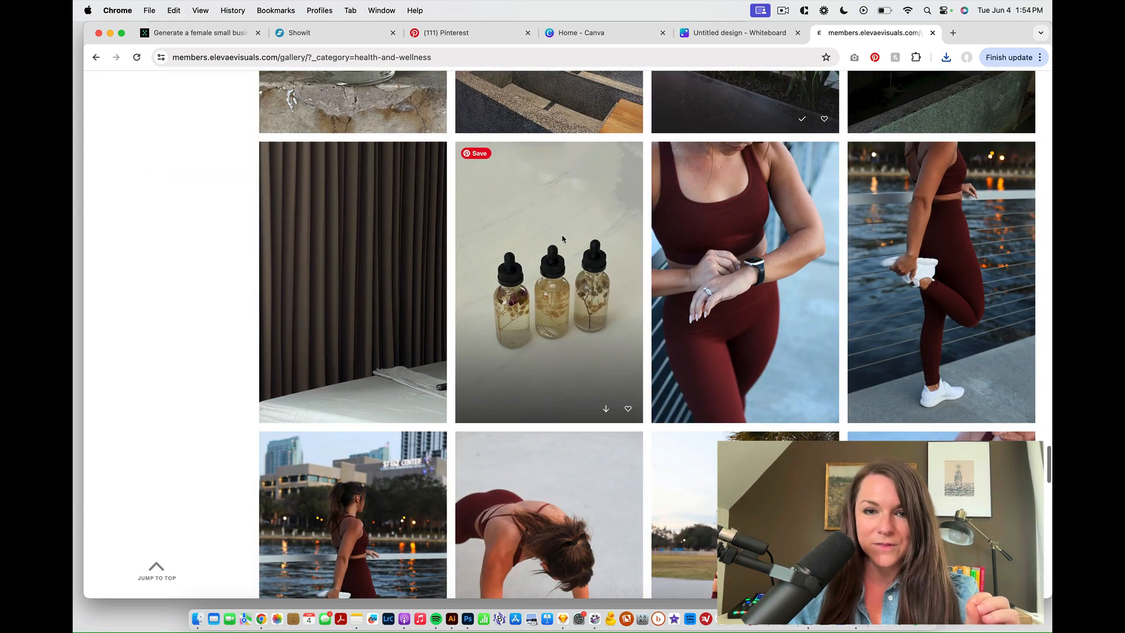
pyautogui.click(570, 297)
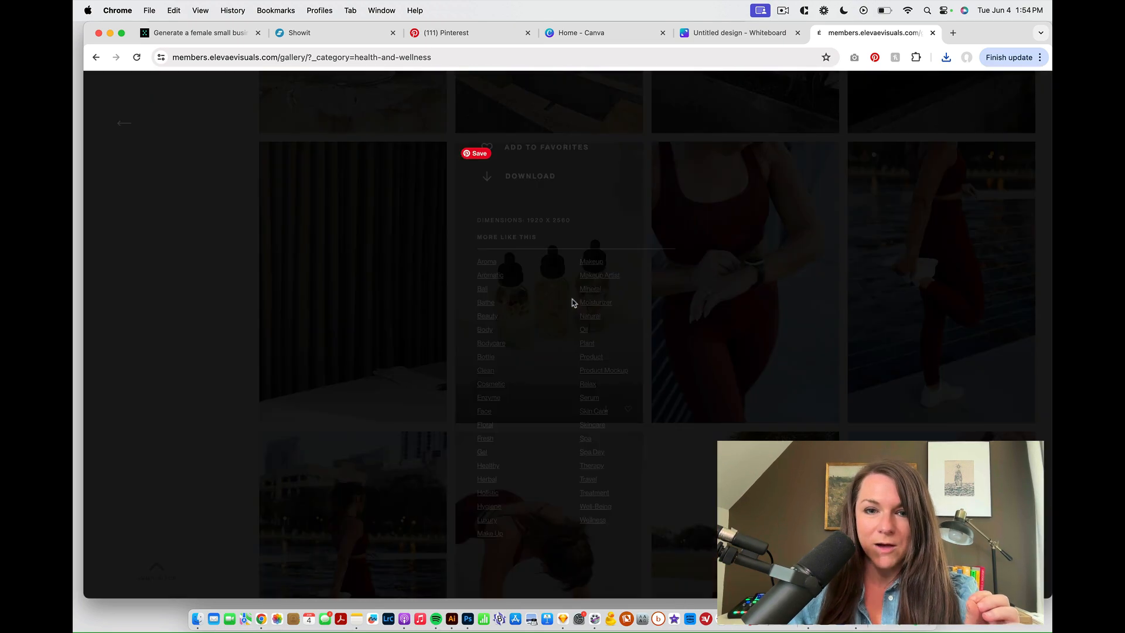
pyautogui.click(681, 180)
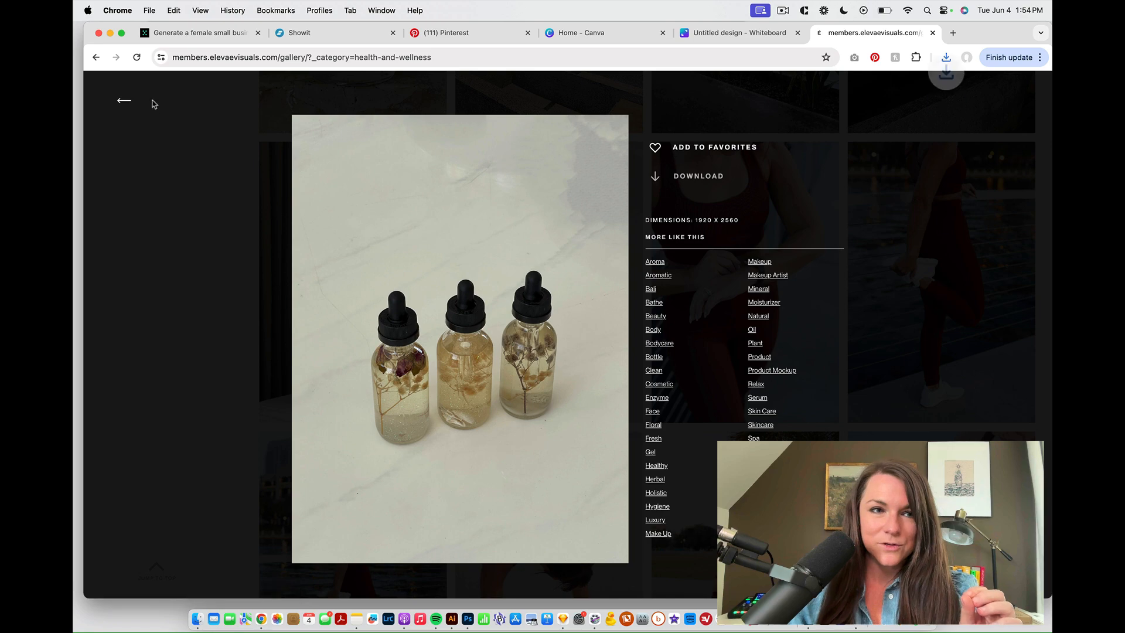
pyautogui.click(126, 102)
# - Open and download the photo of the woman in maroon activewear with both hands on the pavement, and return to the gallery
pyautogui.scroll(-5, 351, 264)
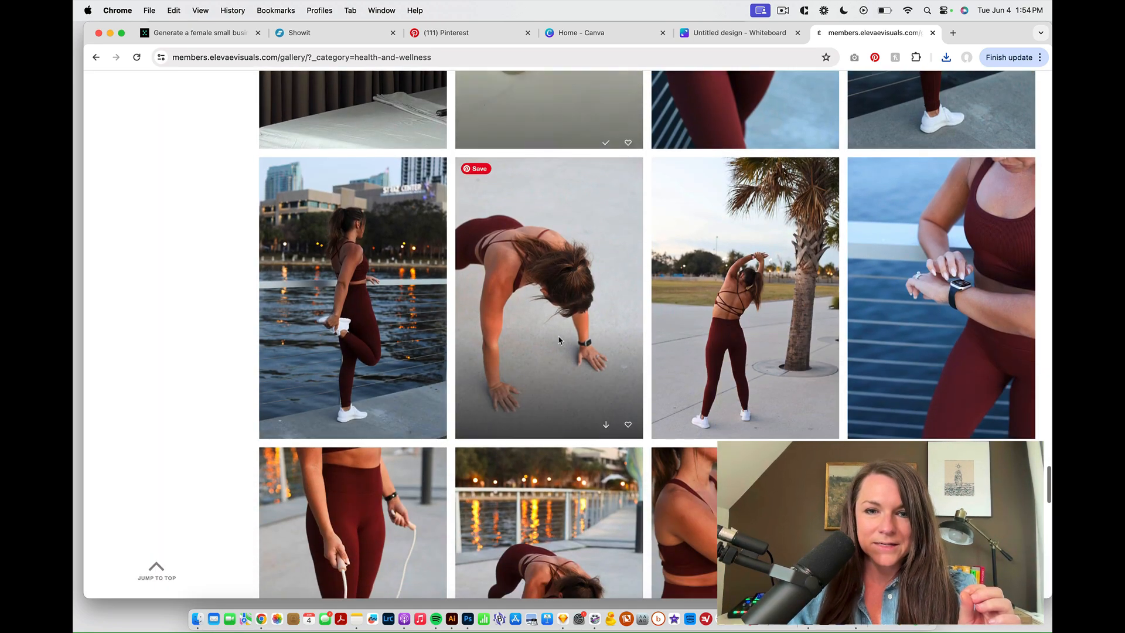
pyautogui.click(559, 339)
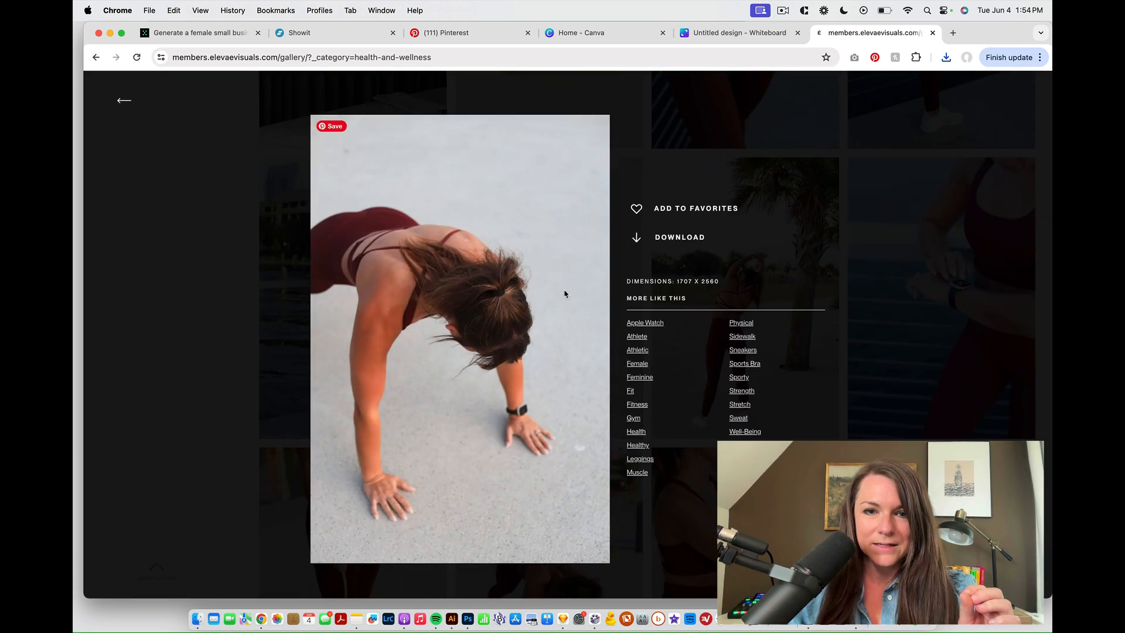
pyautogui.click(124, 100)
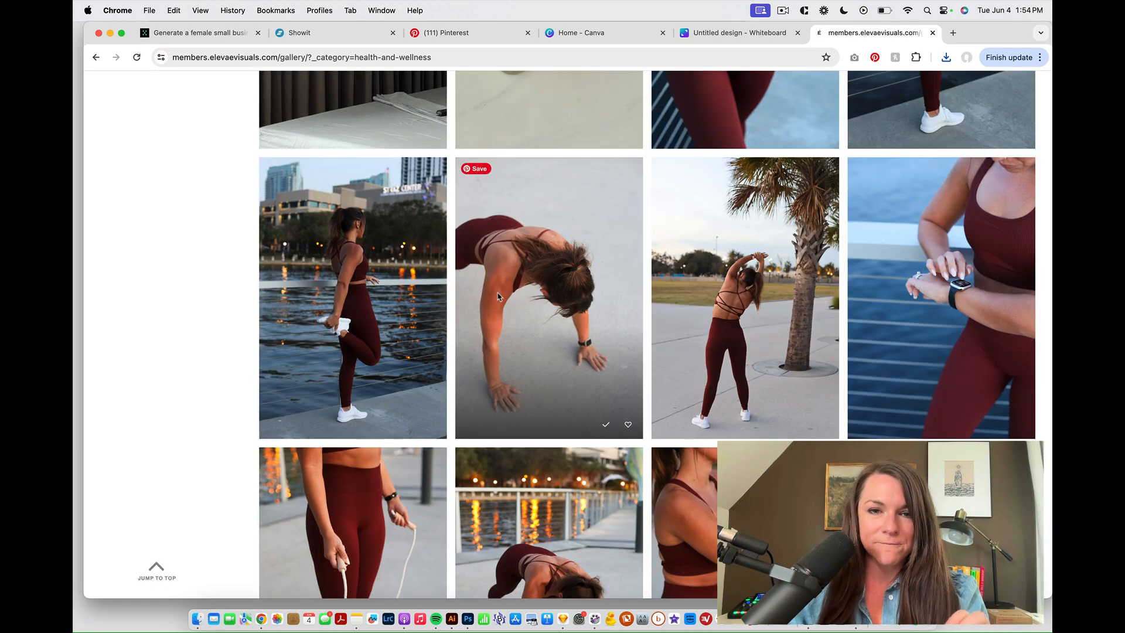
# - View an enlarged version of the photo of a woman in a white swimsuit walking along the shoreline, and return to the gallery
pyautogui.scroll(-5, 485, 273)
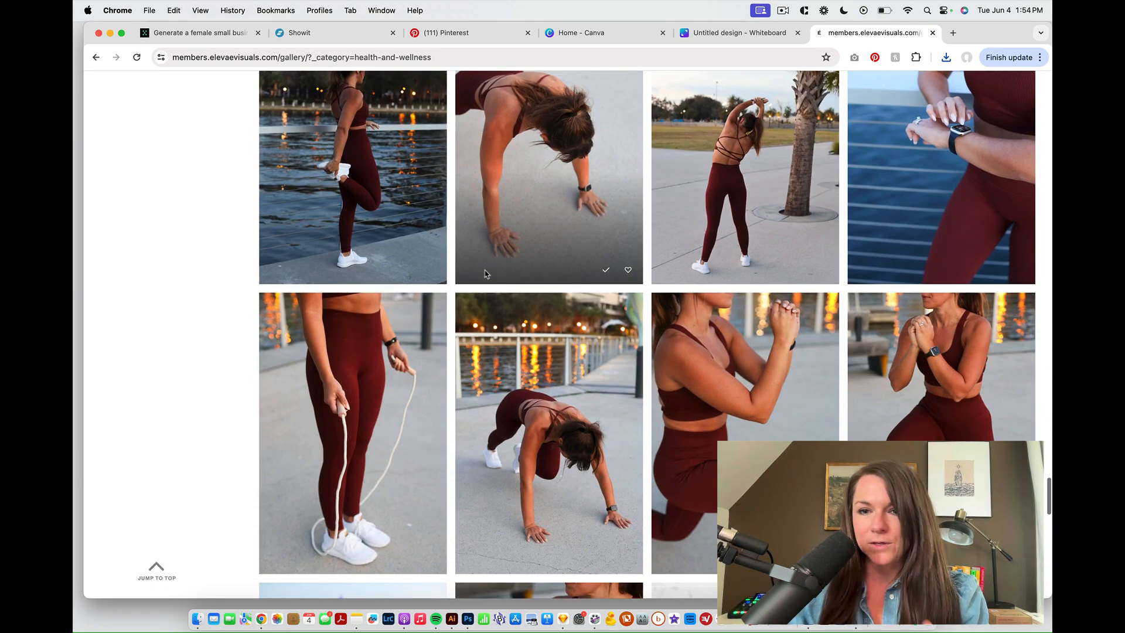
pyautogui.scroll(-6, 485, 273)
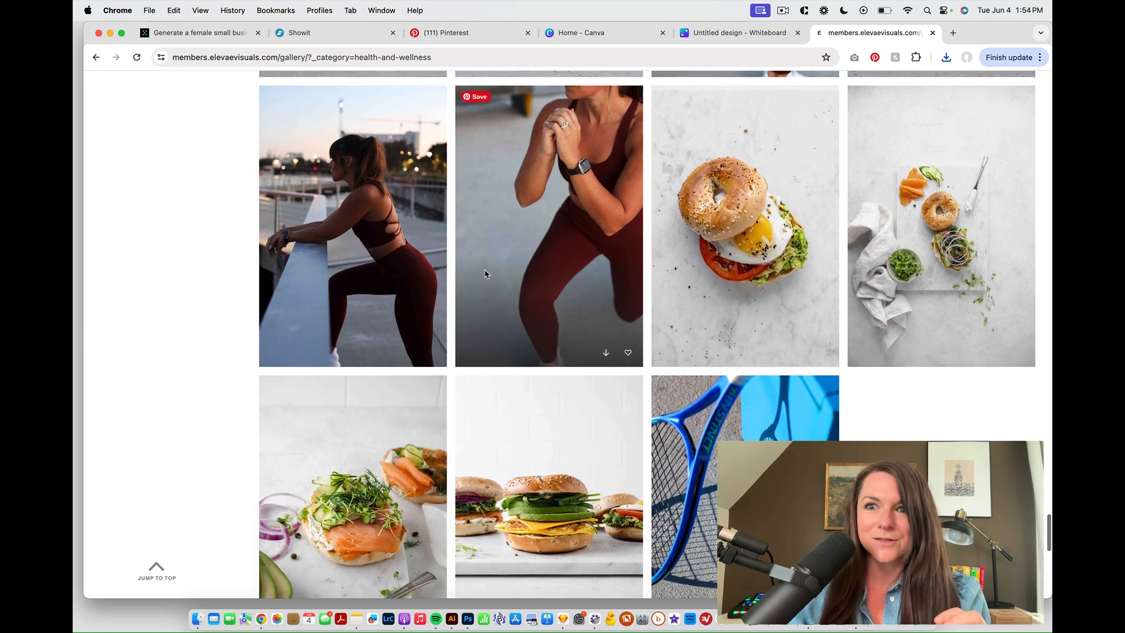
pyautogui.scroll(-2, 485, 273)
pyautogui.click(602, 234)
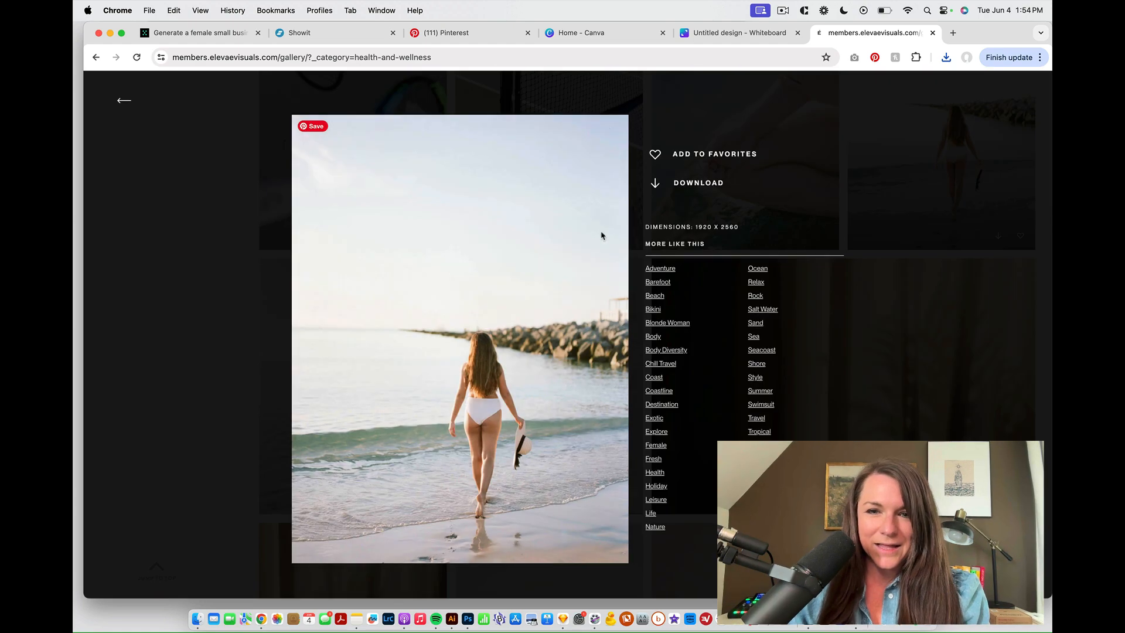
pyautogui.click(120, 103)
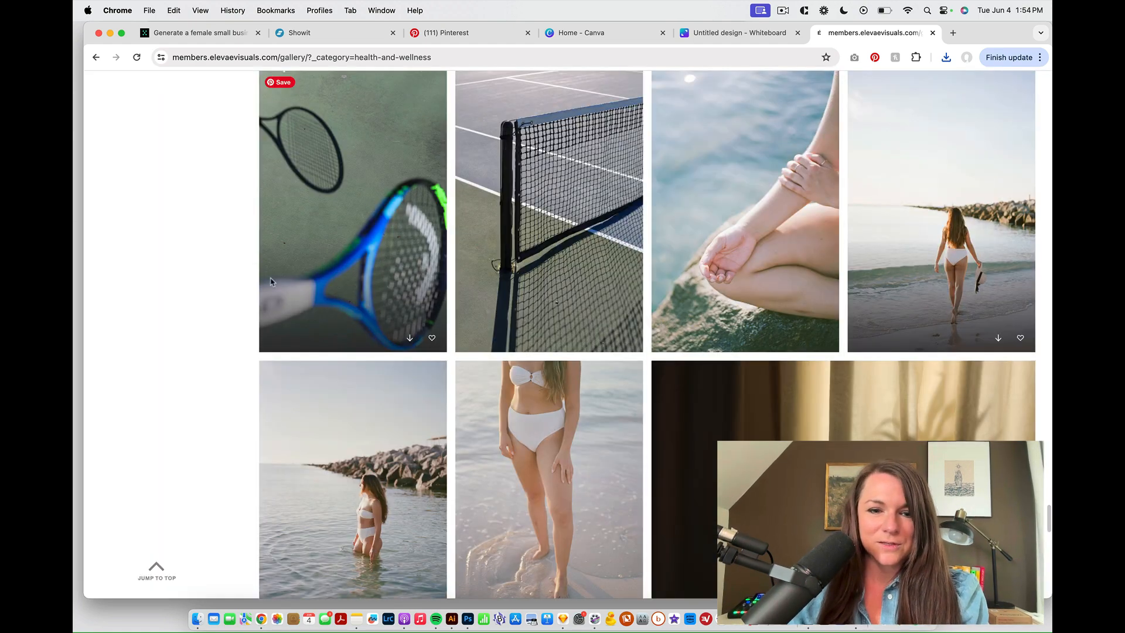
# - Download the landscape and portrait photos of palm shadows on curtains and the photo of a clear block casting shadows on white
pyautogui.scroll(-5, 949, 328)
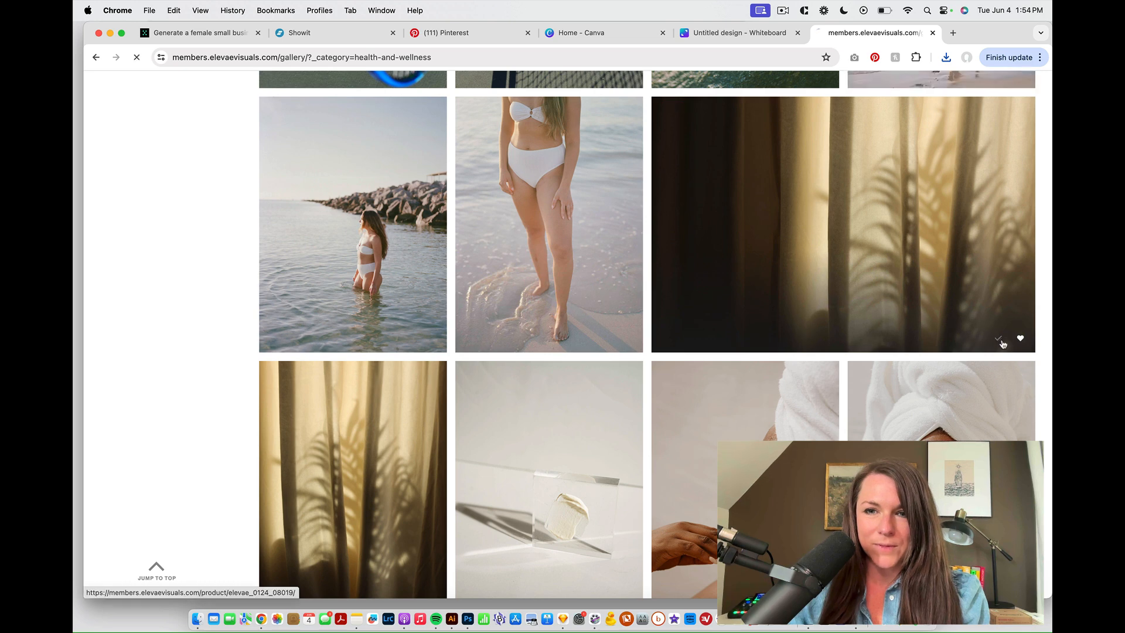
pyautogui.click(1001, 340)
pyautogui.scroll(-3, 498, 375)
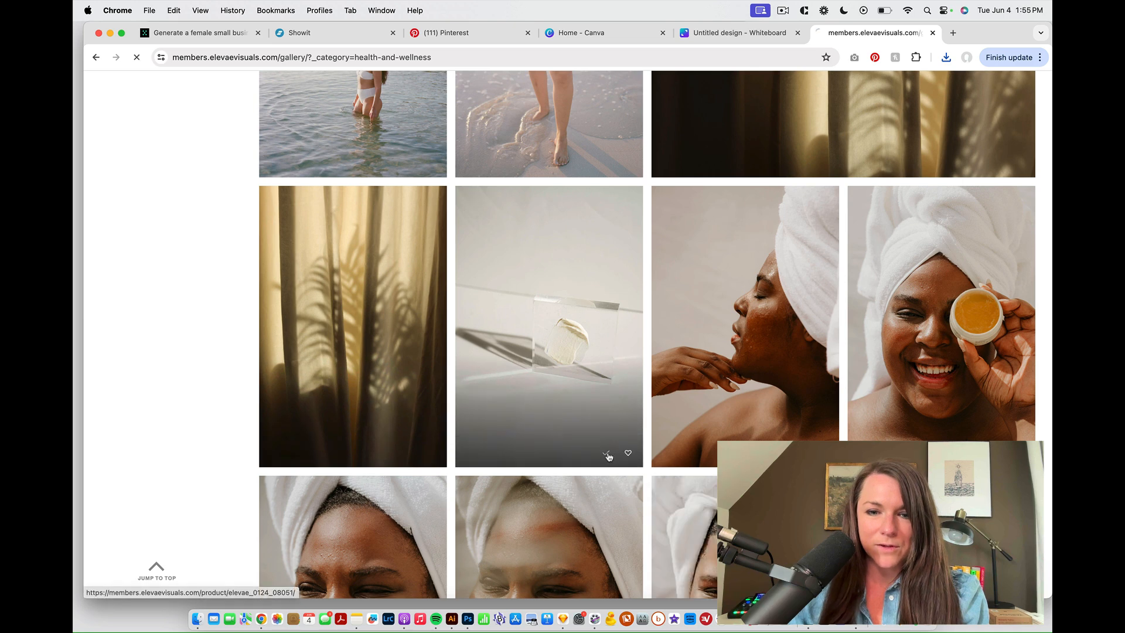
# - Download the hazy photo of the smiling woman in a white towel wrap washing her face
pyautogui.scroll(-4, 585, 289)
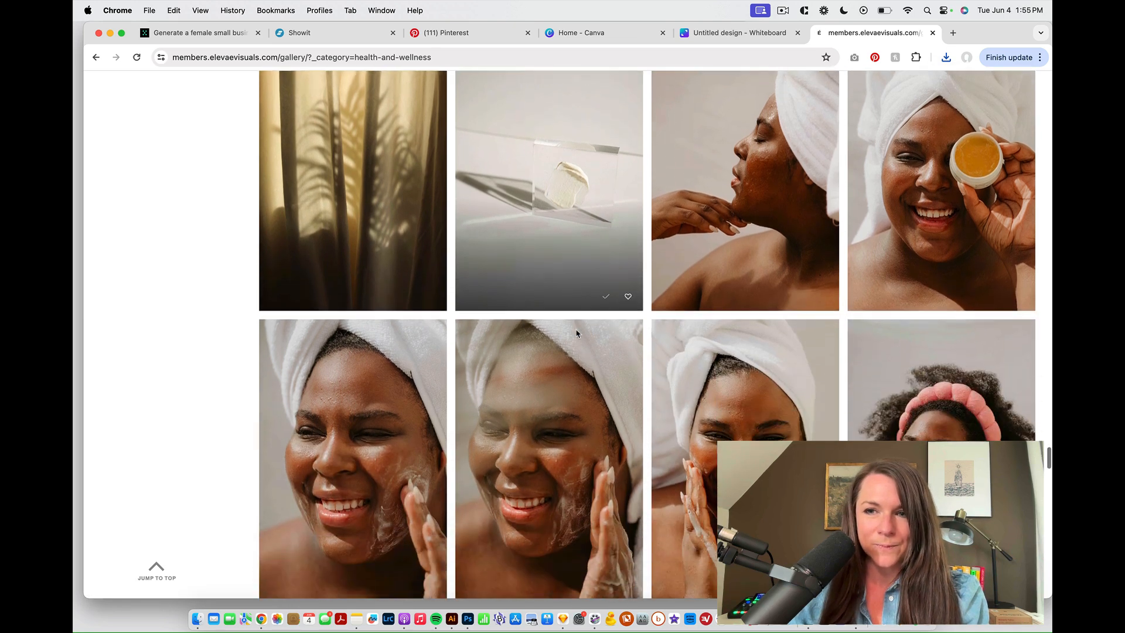
pyautogui.scroll(-1, 578, 333)
pyautogui.scroll(-1, 566, 429)
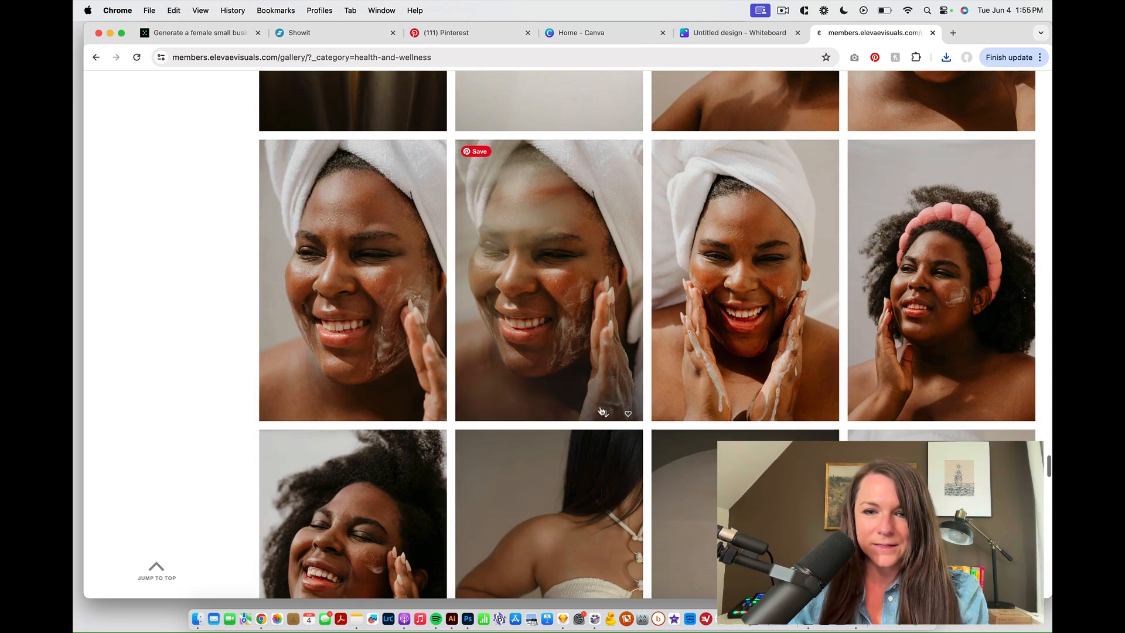
pyautogui.click(605, 409)
# - Download the photo of the long-haired woman in a pale outfit standing with her back to the camera
pyautogui.scroll(-5, 605, 413)
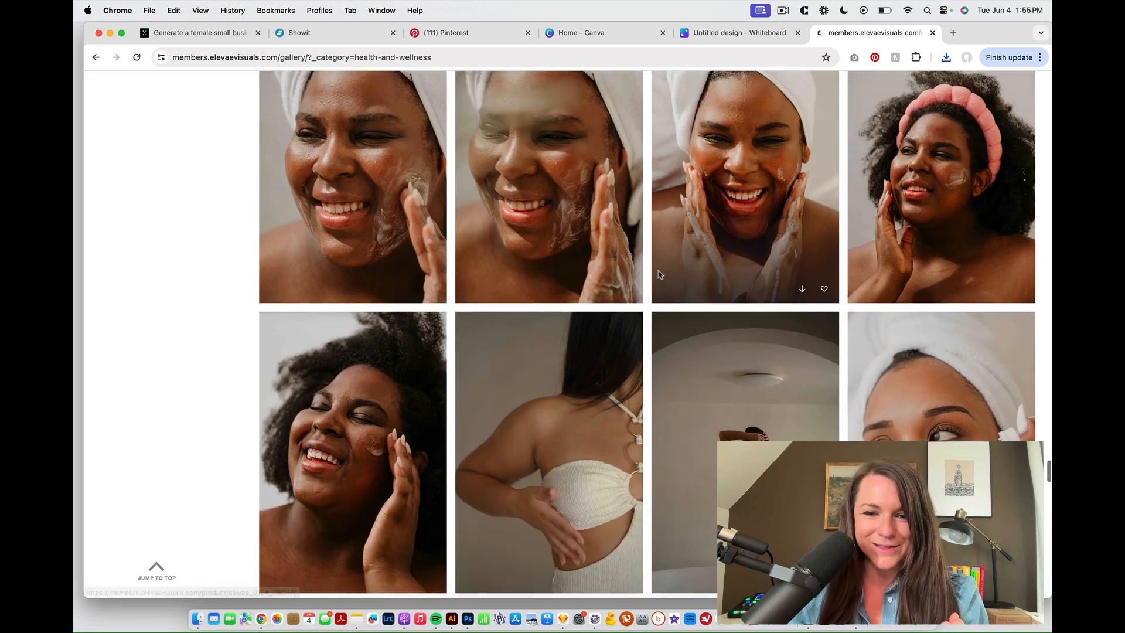
pyautogui.scroll(-2, 660, 275)
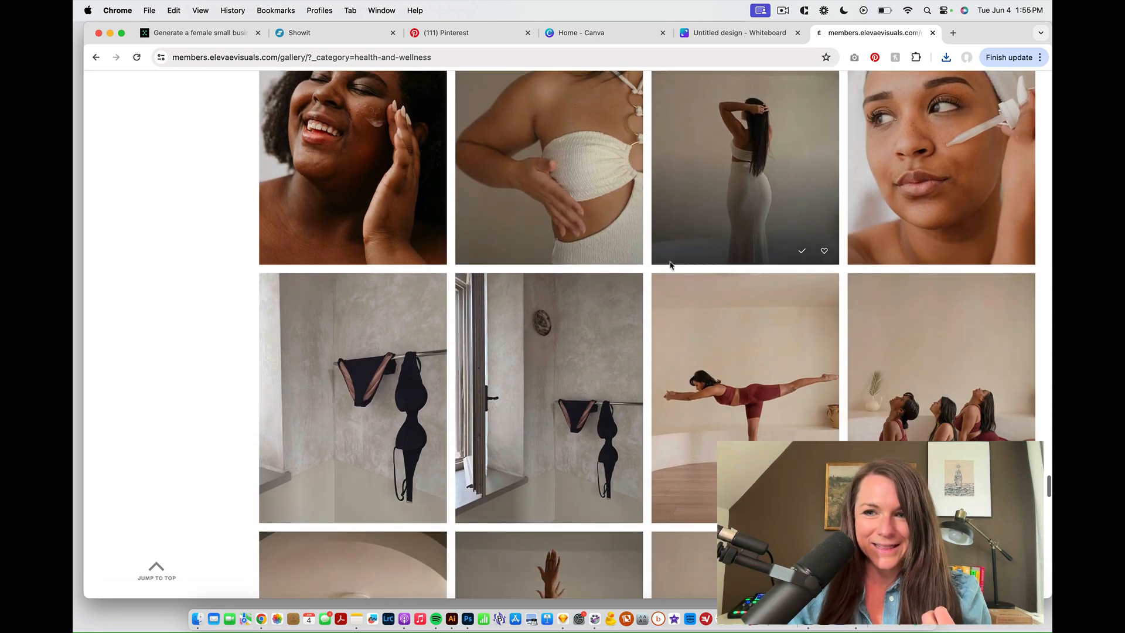
pyautogui.scroll(-4, 749, 224)
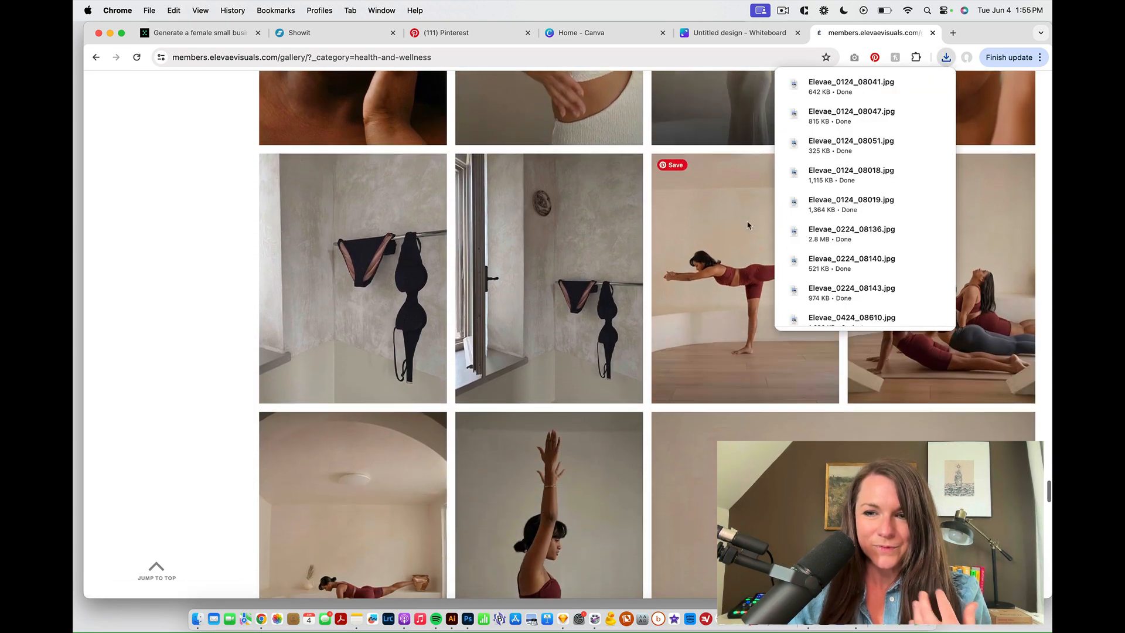
pyautogui.scroll(-1, 661, 428)
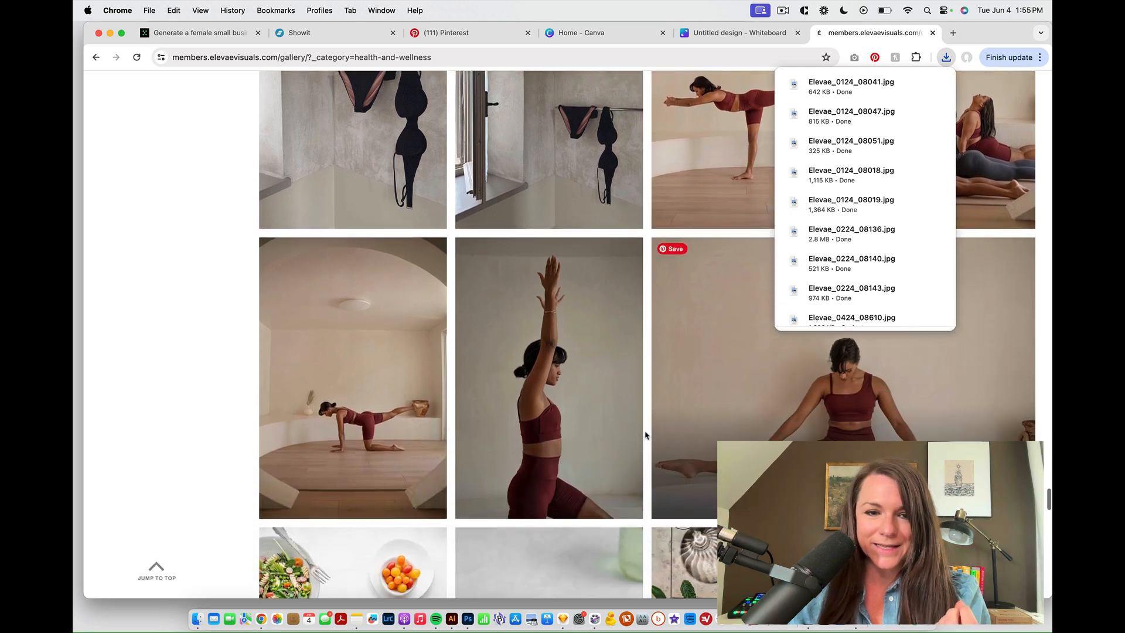
# - Switch to Showit's media library and add a new folder named Blossom Boutique Wellness
pyautogui.click(413, 504)
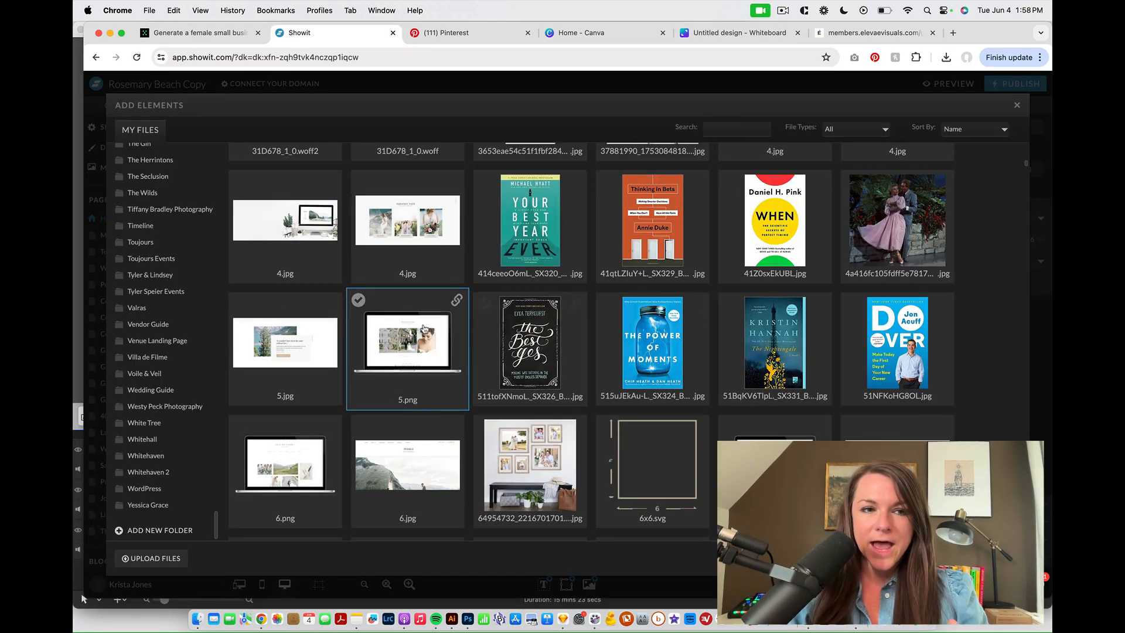
pyautogui.click(153, 531)
pyautogui.write('Blossom Boutique Wellness')
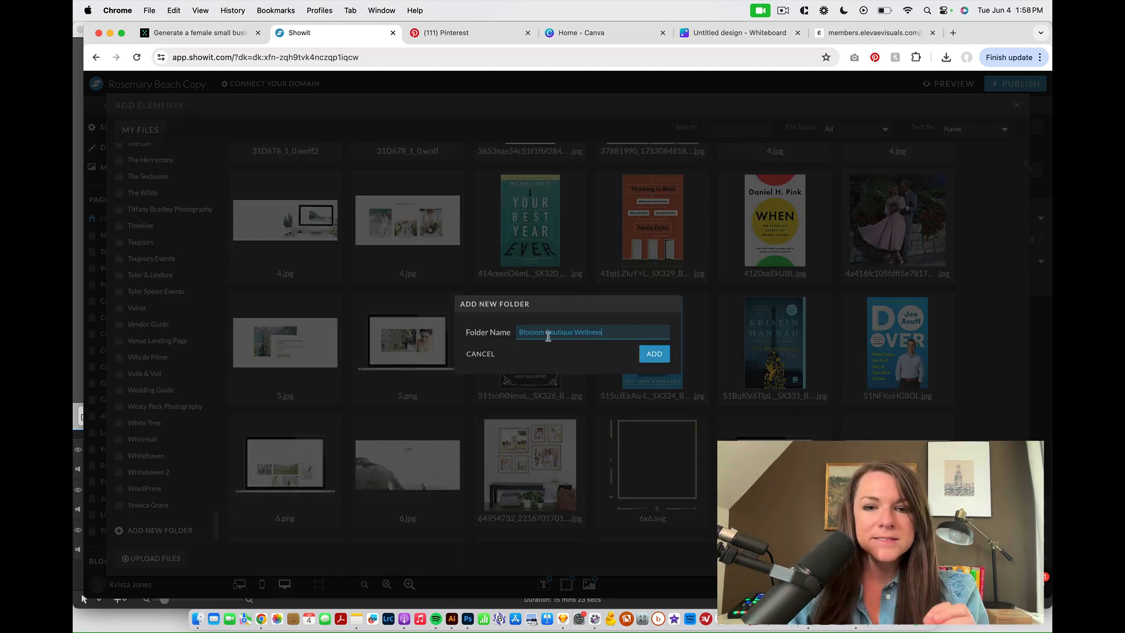
pyautogui.click(653, 355)
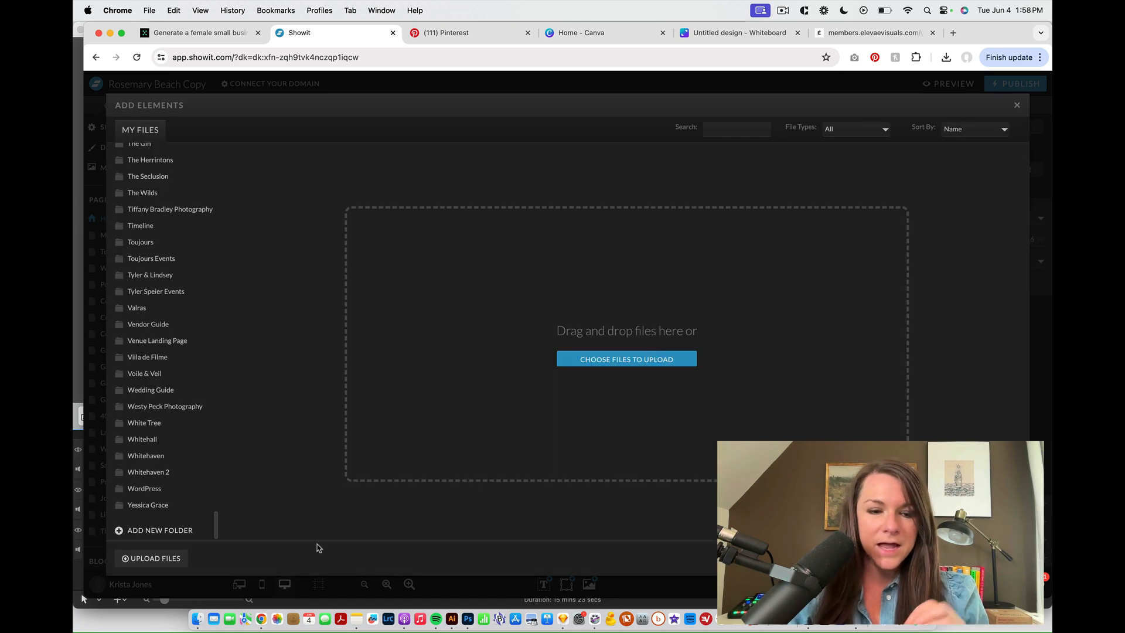
# - Upload all of today's Elevae photos from the Downloads folder into the new media folder, and close the media library
pyautogui.click(197, 618)
pyautogui.click(212, 105)
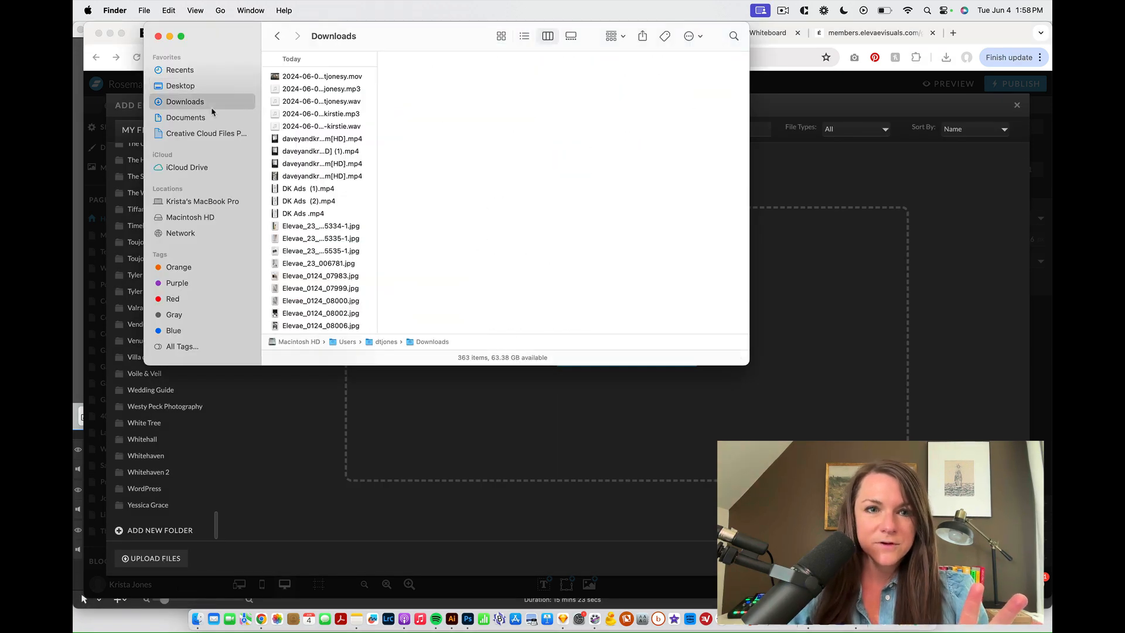
pyautogui.scroll(-2, 310, 176)
pyautogui.click(312, 172)
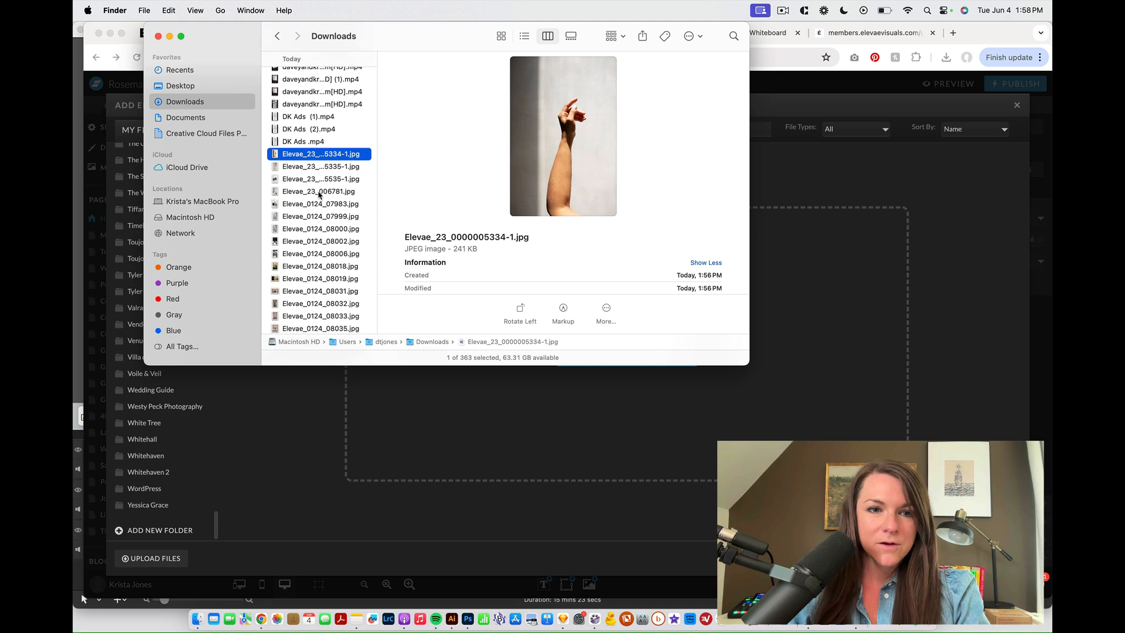
pyautogui.scroll(-6, 314, 235)
pyautogui.scroll(-3, 314, 262)
pyautogui.keyDown('shift'); pyautogui.click(313, 296); pyautogui.keyUp('shift')
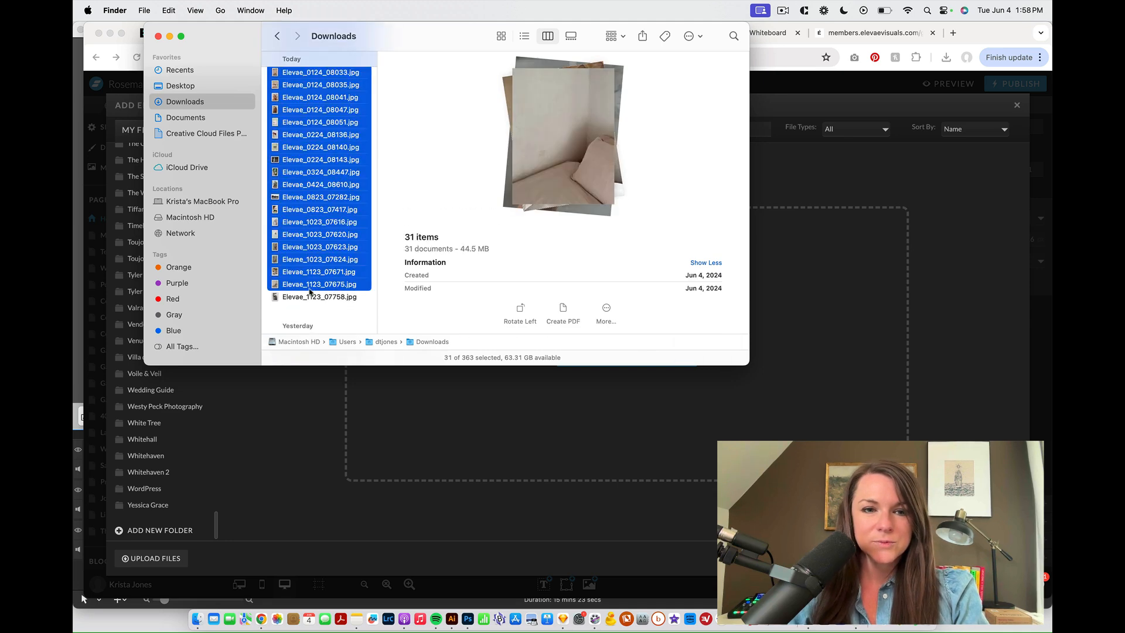
pyautogui.moveTo(324, 237); pyautogui.dragTo(842, 283)
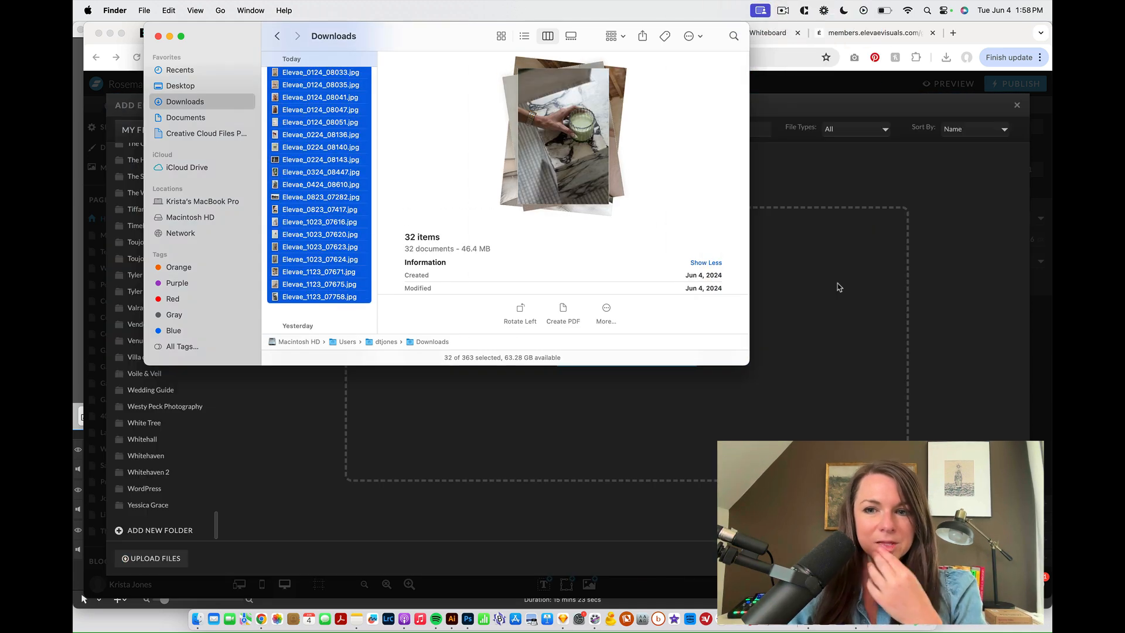
pyautogui.click(856, 314)
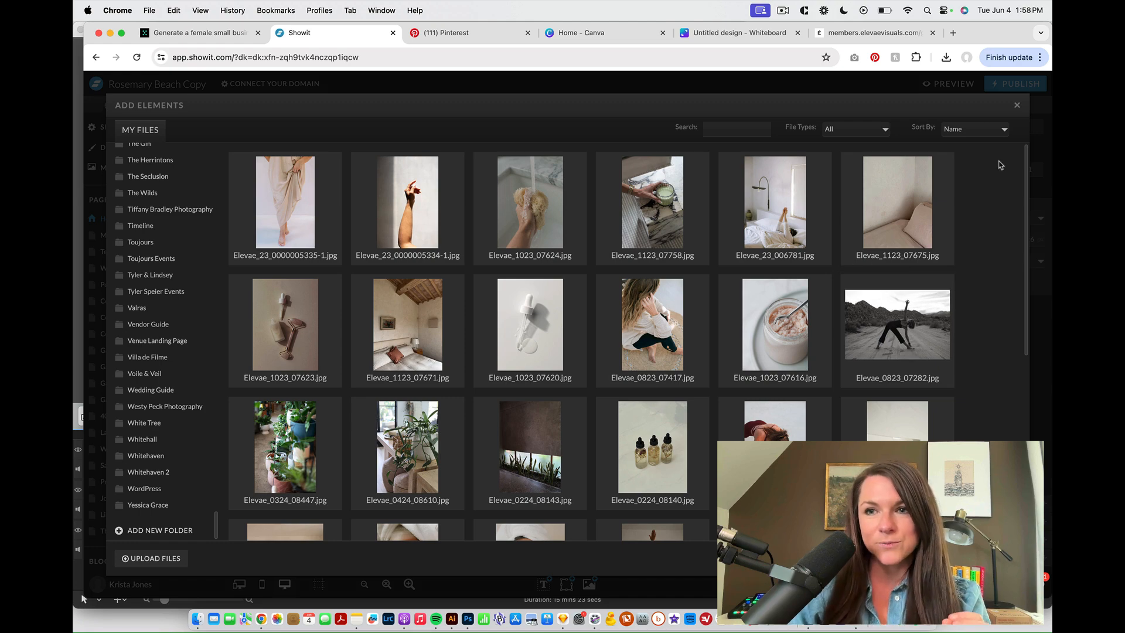
pyautogui.click(1017, 108)
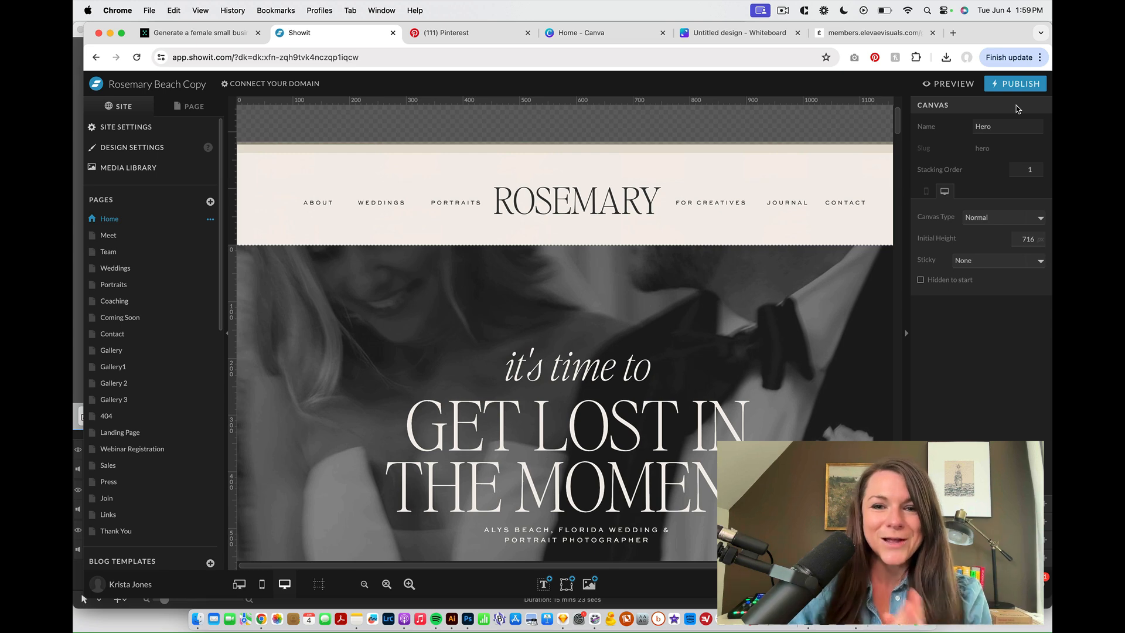
# - Open the Main Site navigation canvas for editing and replace the ROSEMARY logo text with BLOSSOM
pyautogui.moveTo(682, 185)
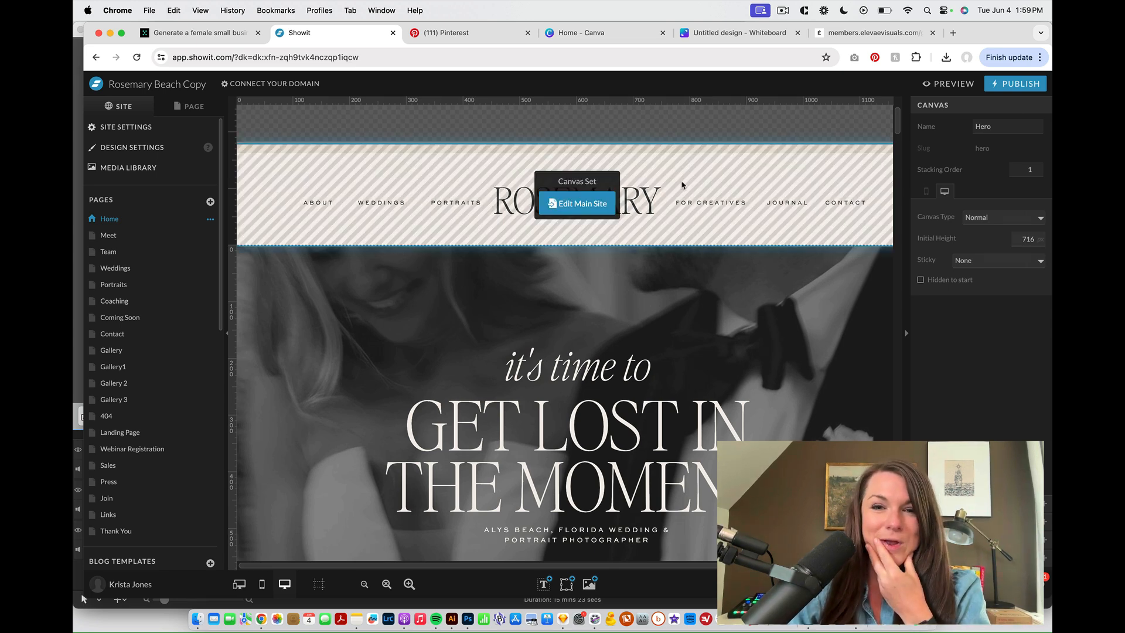
pyautogui.click(600, 206)
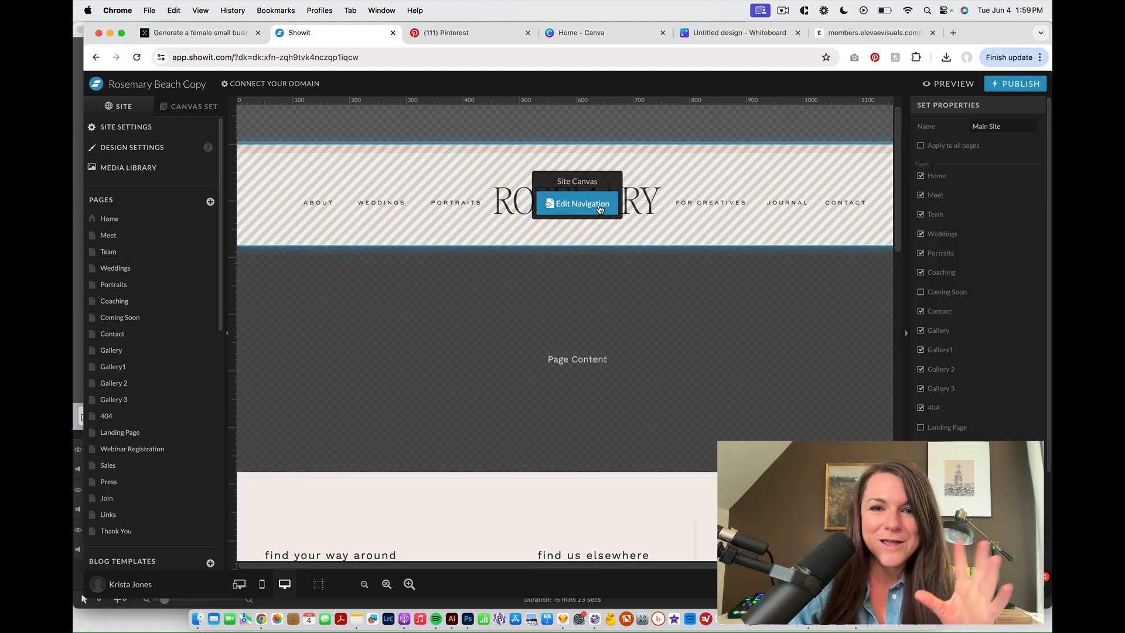
pyautogui.doubleClick(583, 212)
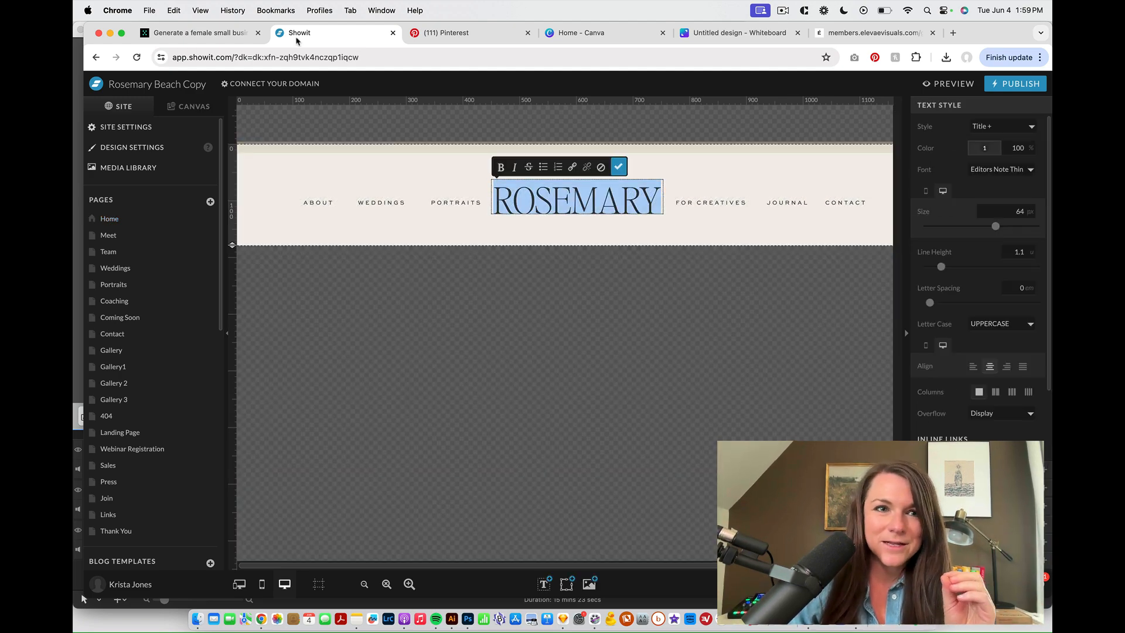
pyautogui.click(197, 37)
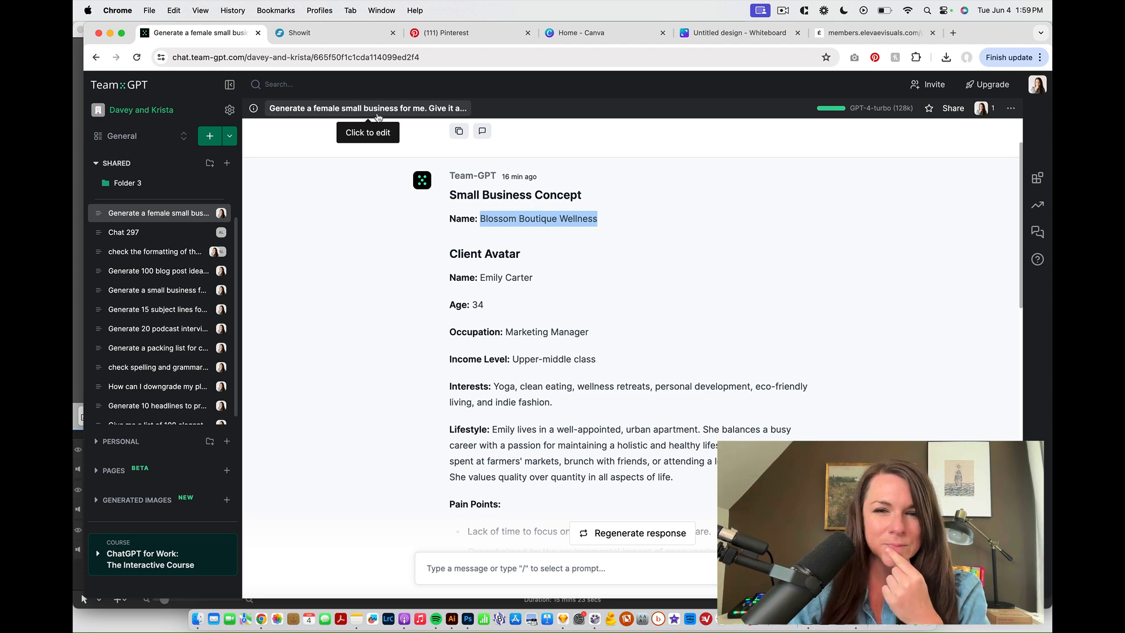
pyautogui.click(347, 34)
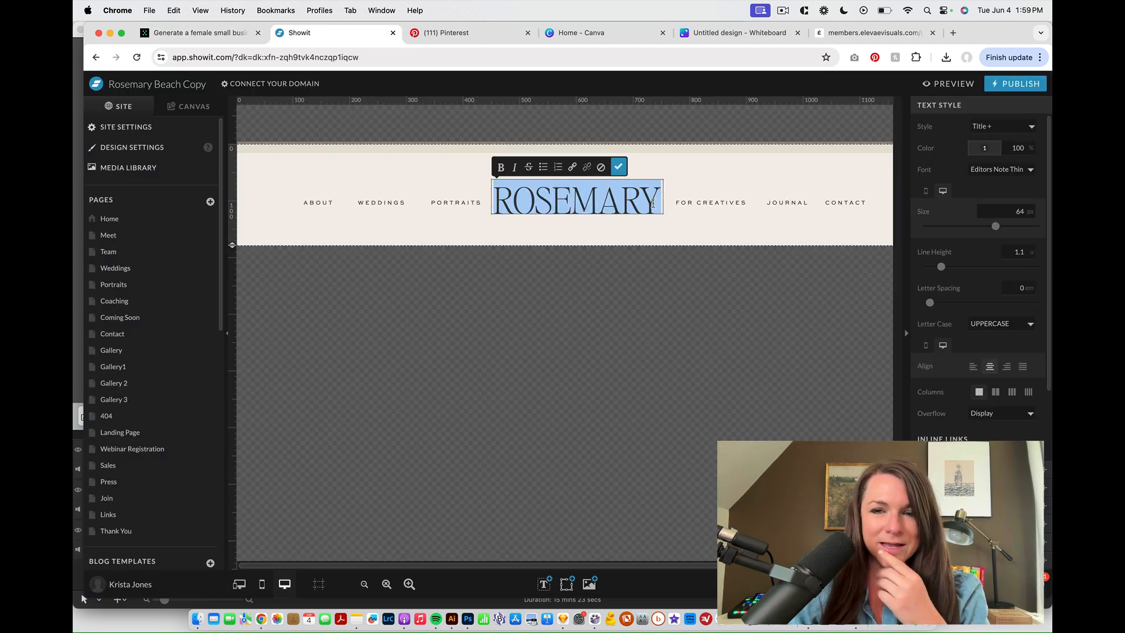
pyautogui.write('BLOSSOM')
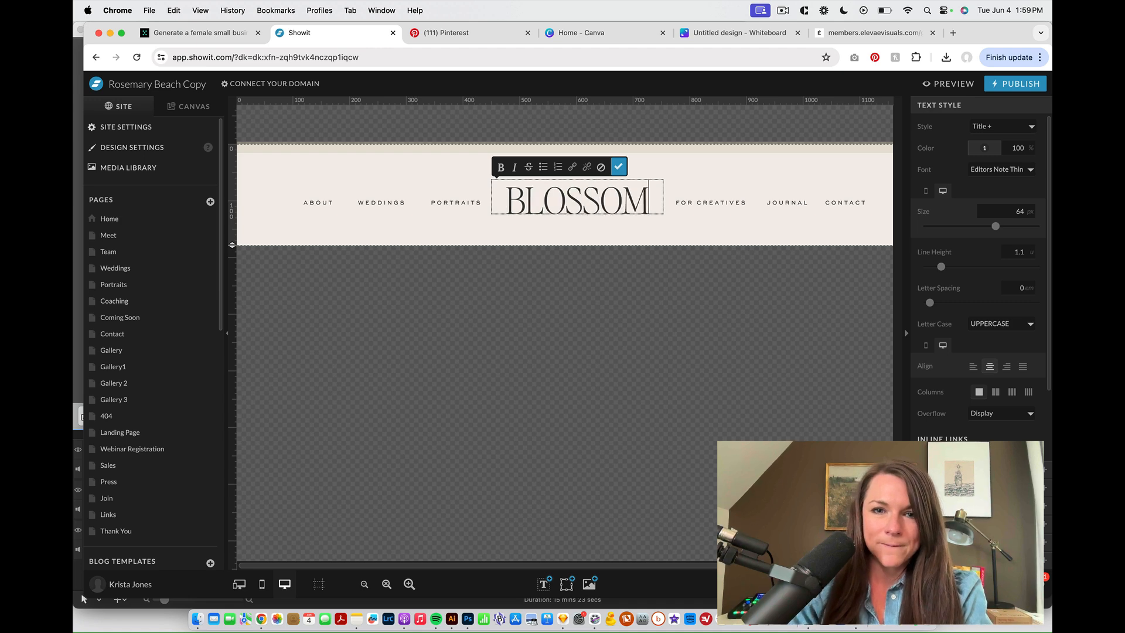
# - Place a copy of the FOR CREATIVES text directly beneath the BLOSSOM logo, about as wide as the logo
pyautogui.click(713, 205)
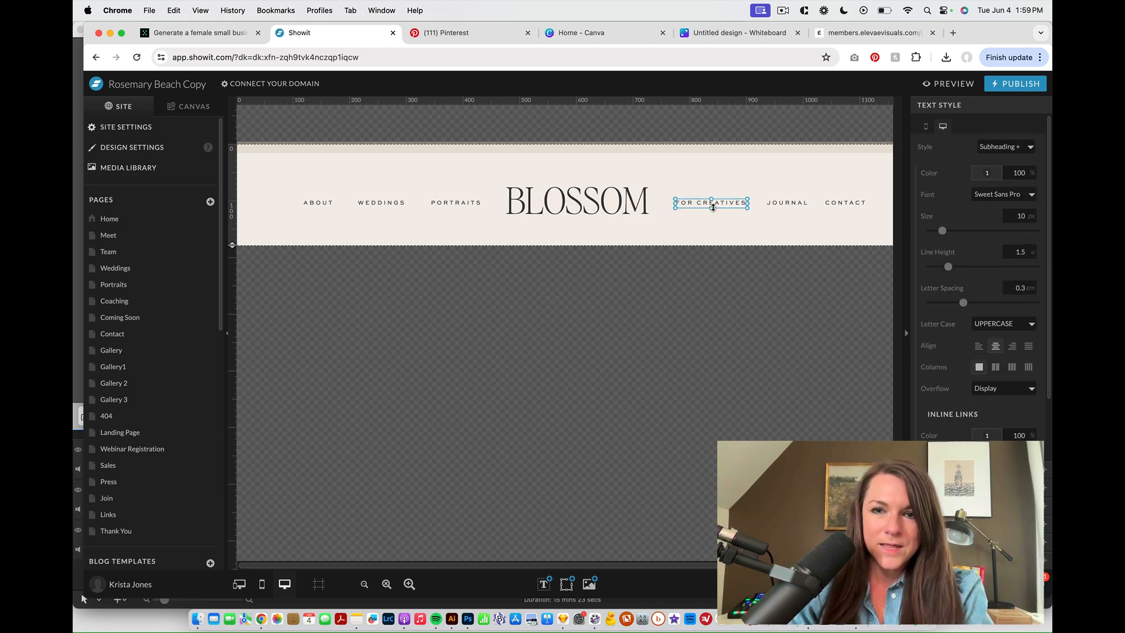
pyautogui.moveTo(736, 205); pyautogui.dragTo(592, 223)
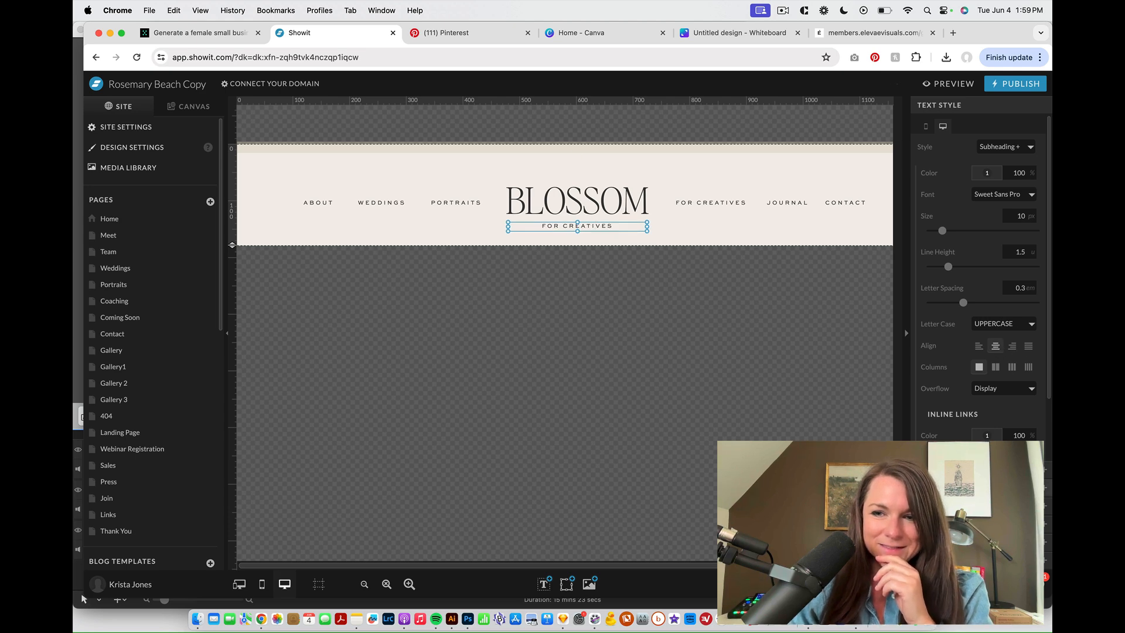
pyautogui.scroll(-5, 999, 156)
pyautogui.scroll(5, 999, 156)
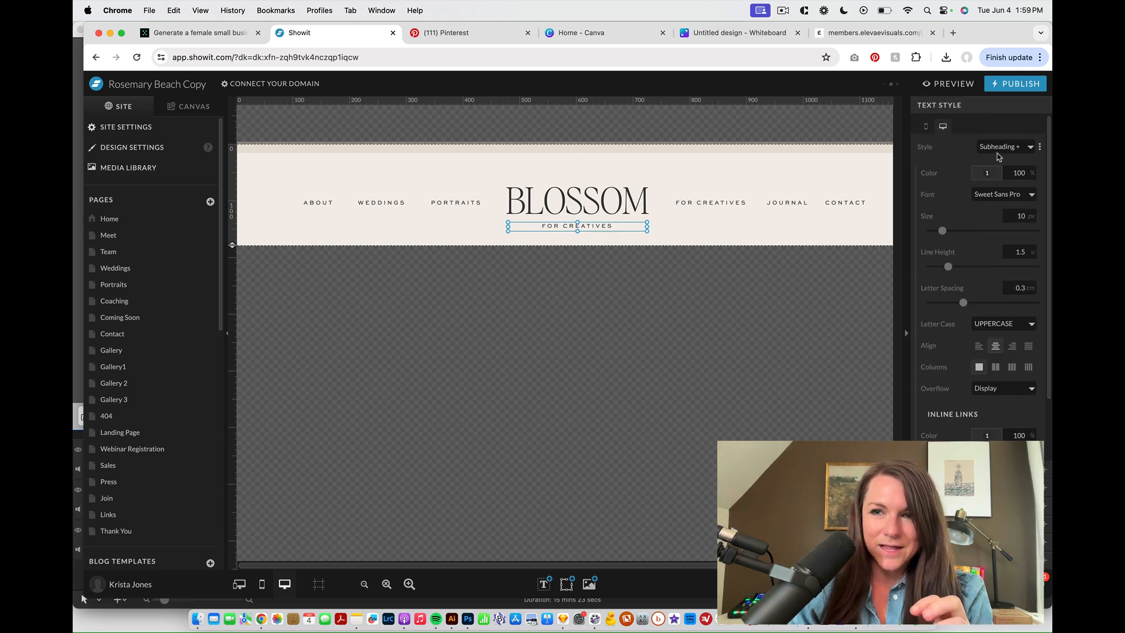
# - Give the copied text the Heading style, reword it as "boutique wewelness", and widen its box to fit one line
pyautogui.click(999, 151)
pyautogui.click(1005, 136)
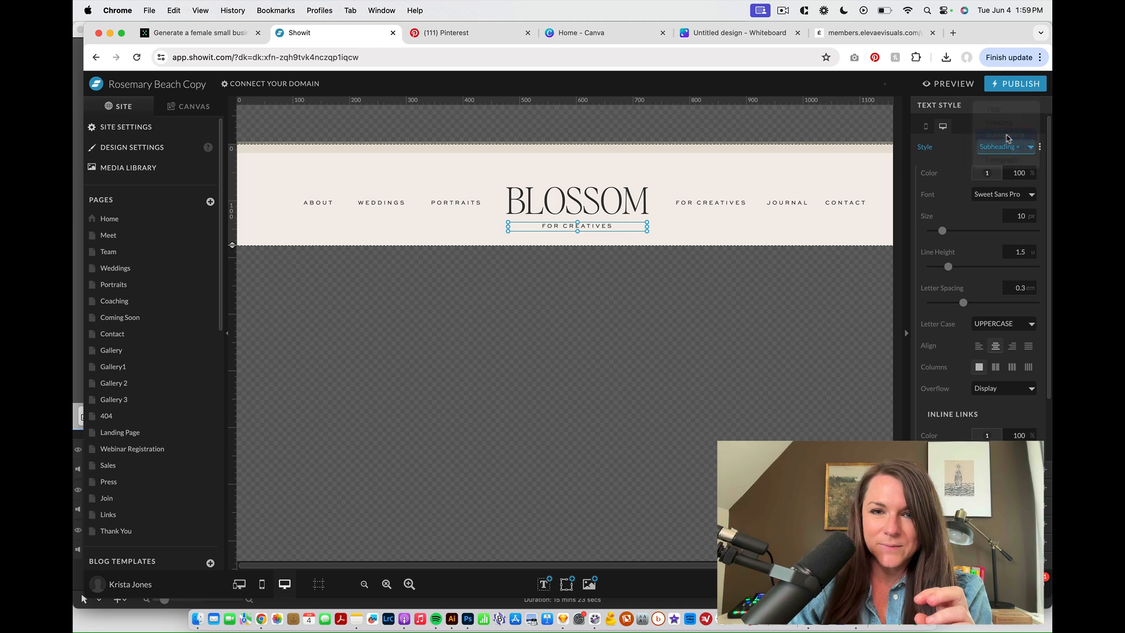
pyautogui.press('super+z')
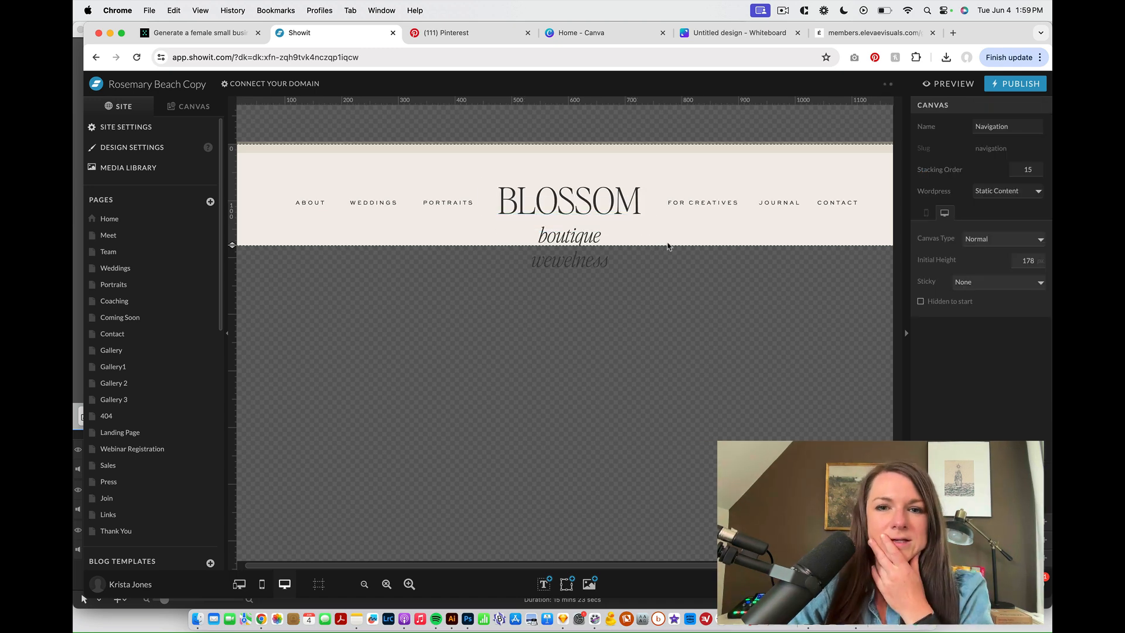
pyautogui.moveTo(640, 226); pyautogui.dragTo(742, 226)
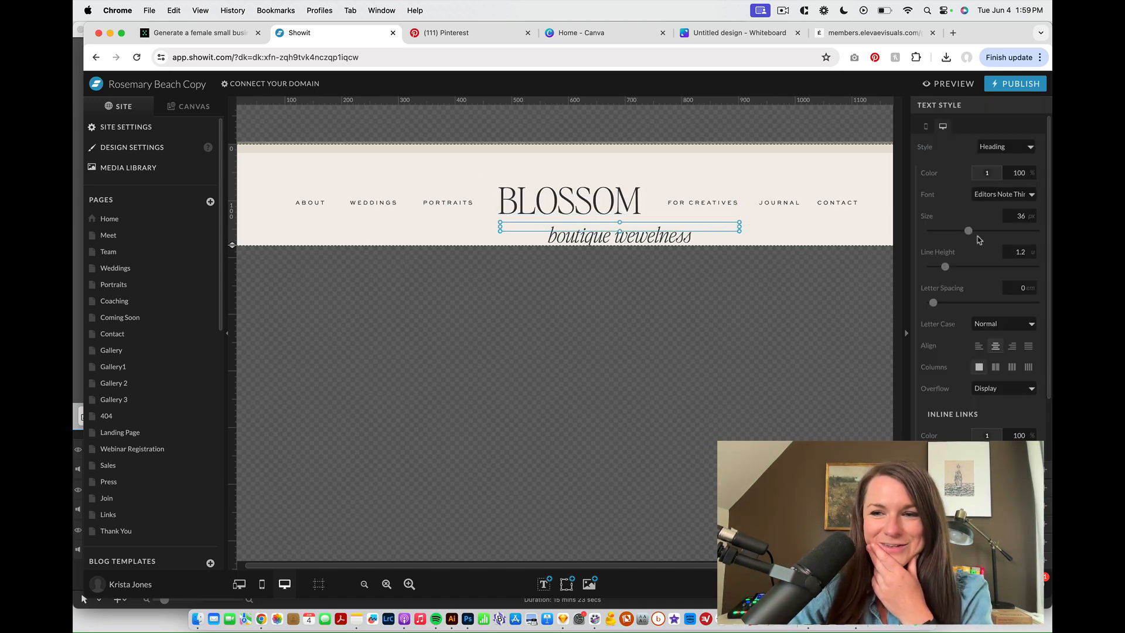
# - Reduce the tagline's text size to 16 px and increase the navigation canvas height to 200 px
pyautogui.moveTo(969, 231); pyautogui.dragTo(961, 232)
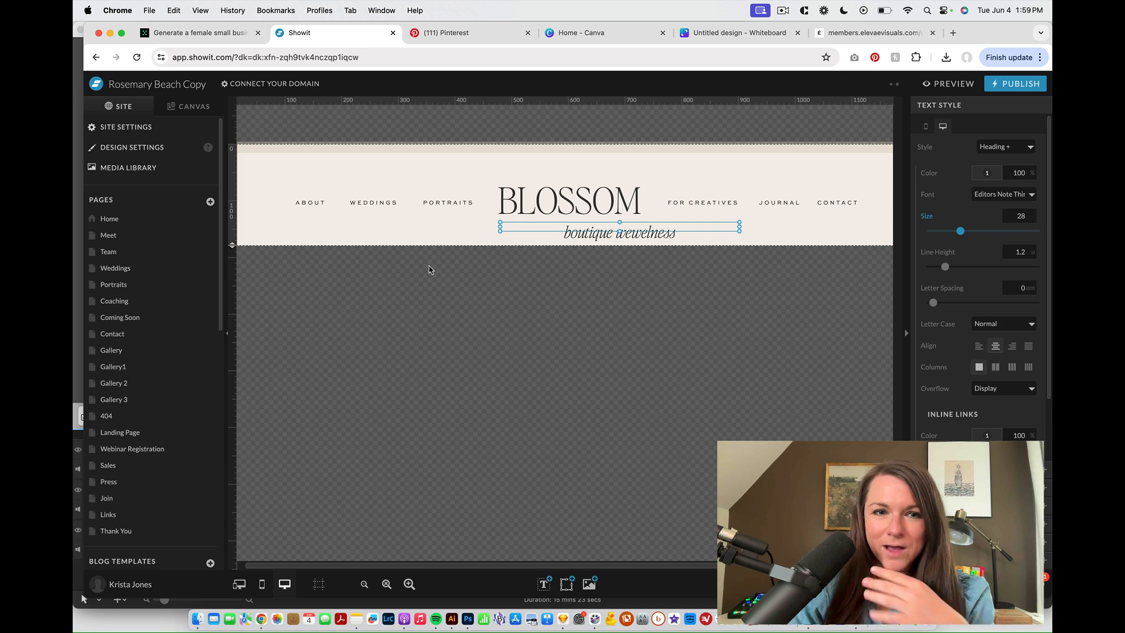
pyautogui.moveTo(229, 247); pyautogui.dragTo(229, 264)
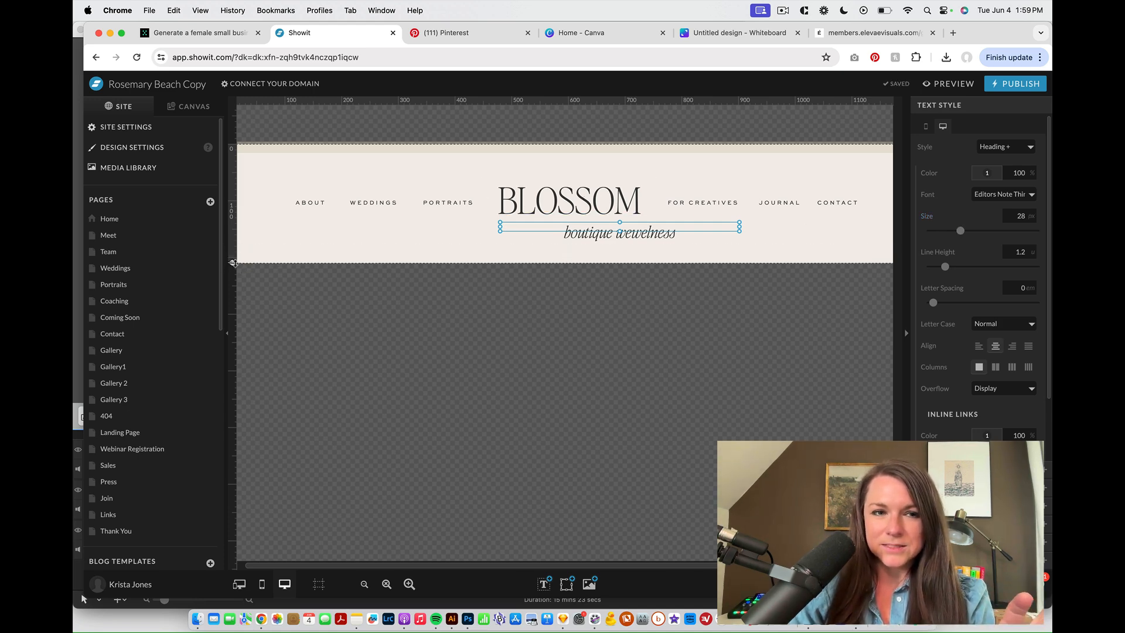
pyautogui.moveTo(232, 262); pyautogui.dragTo(232, 258)
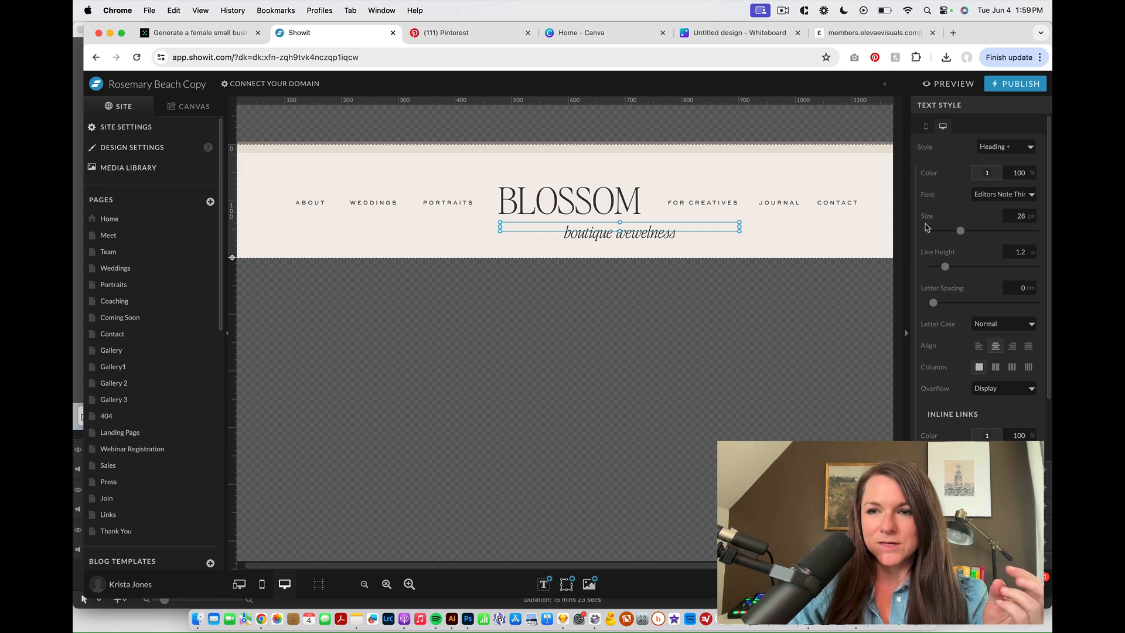
pyautogui.moveTo(961, 231); pyautogui.dragTo(949, 232)
# - Correct the spelling of the tagline beneath the logo to "boutique wellness"
pyautogui.doubleClick(639, 227)
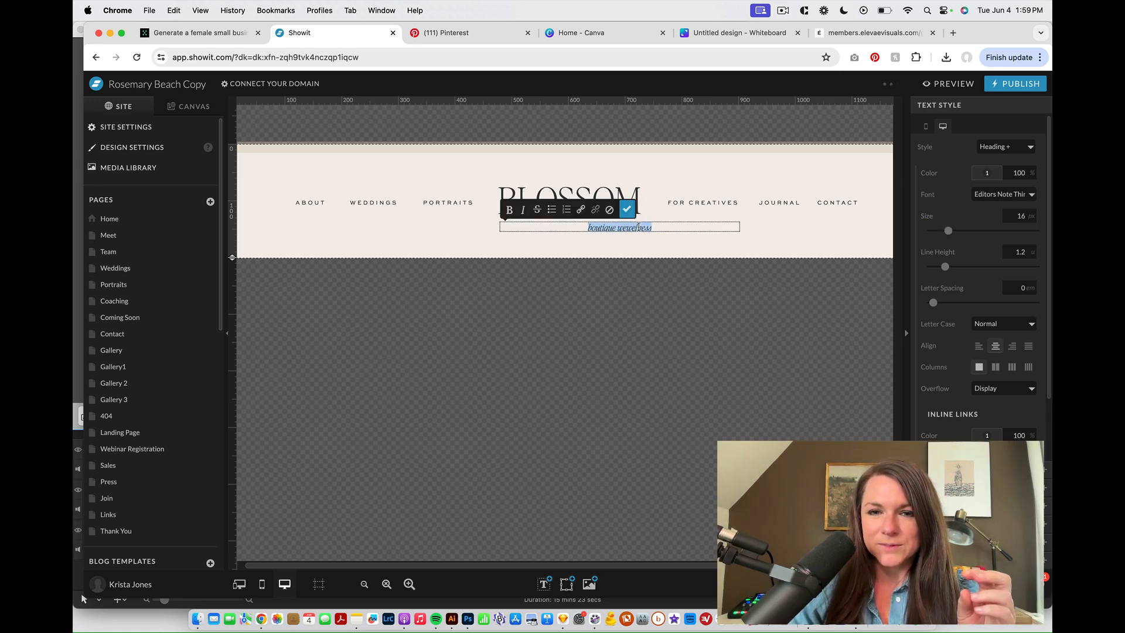
pyautogui.click(652, 228)
pyautogui.press('BackSpace')
pyautogui.press('BackSpace')
pyautogui.press('BackSpace')
pyautogui.press('BackSpace')
pyautogui.press('BackSpace')
pyautogui.press('BackSpace')
pyautogui.press('BackSpace')
pyautogui.write('llness')
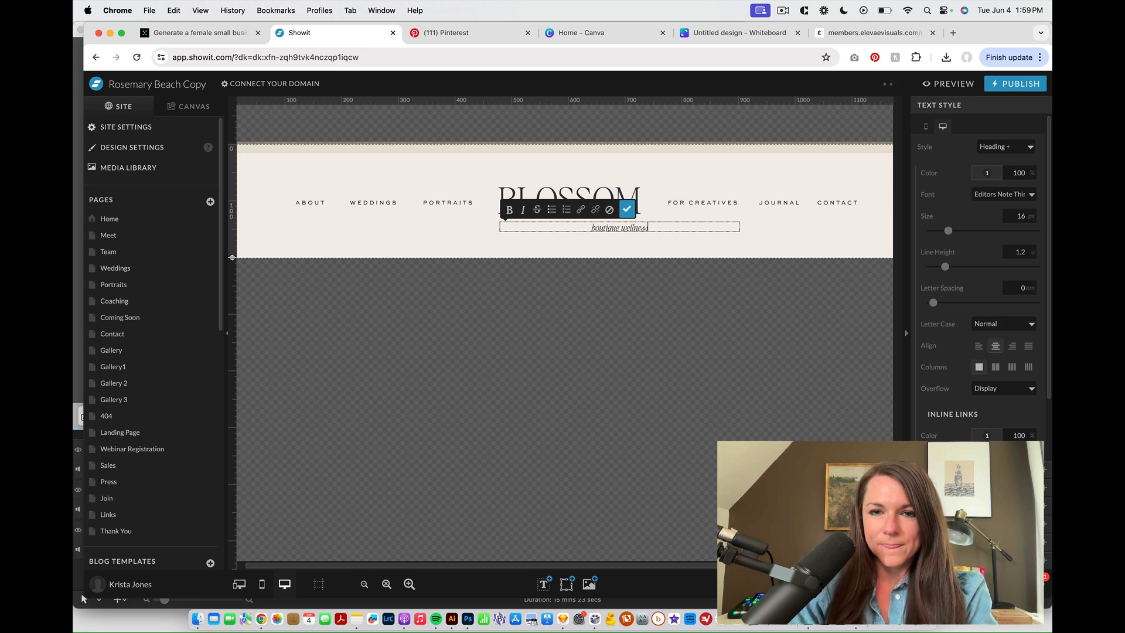
pyautogui.click(677, 258)
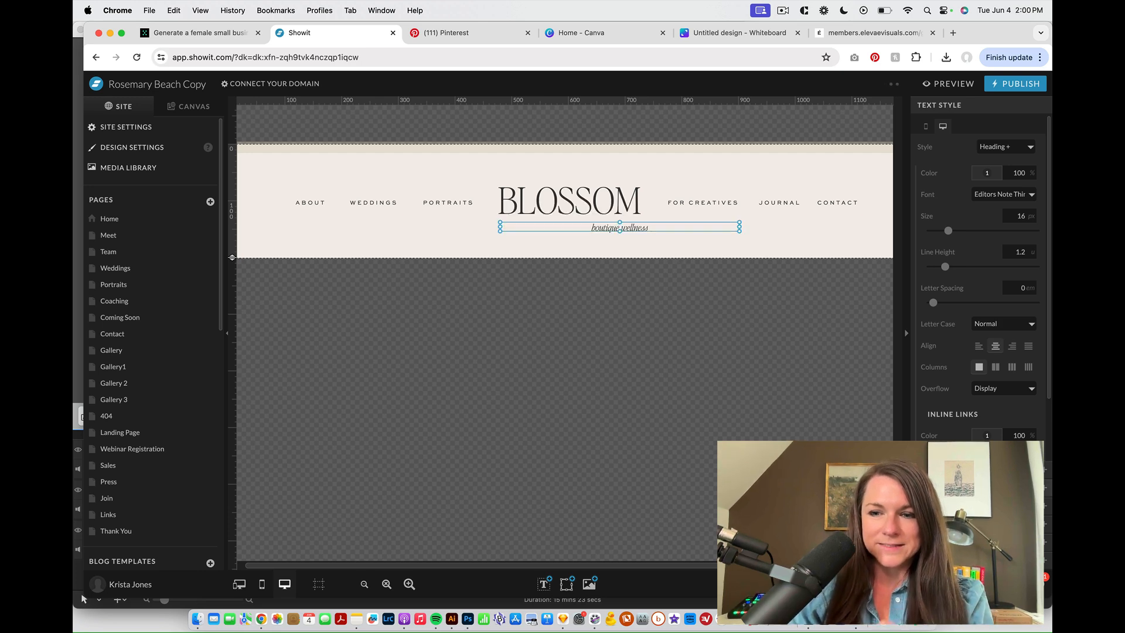
# - Raise the tagline to Y 134, narrow its box to 145 px, and center it horizontally on the canvas
pyautogui.click(999, 312)
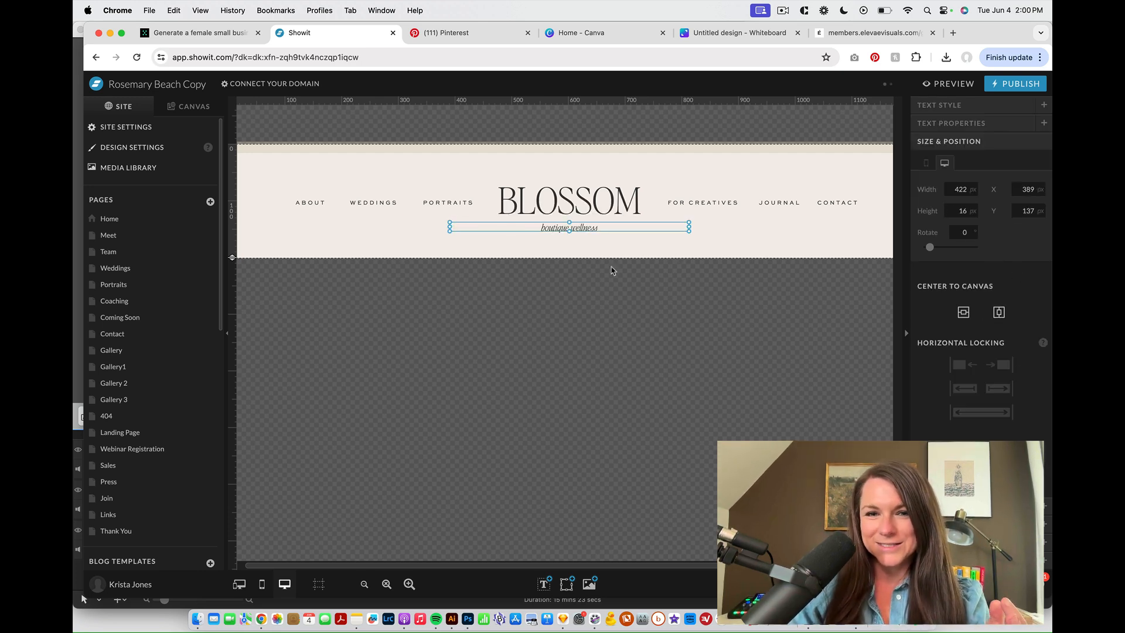
pyautogui.press('Up')
pyautogui.press('Up')
pyautogui.press('Up')
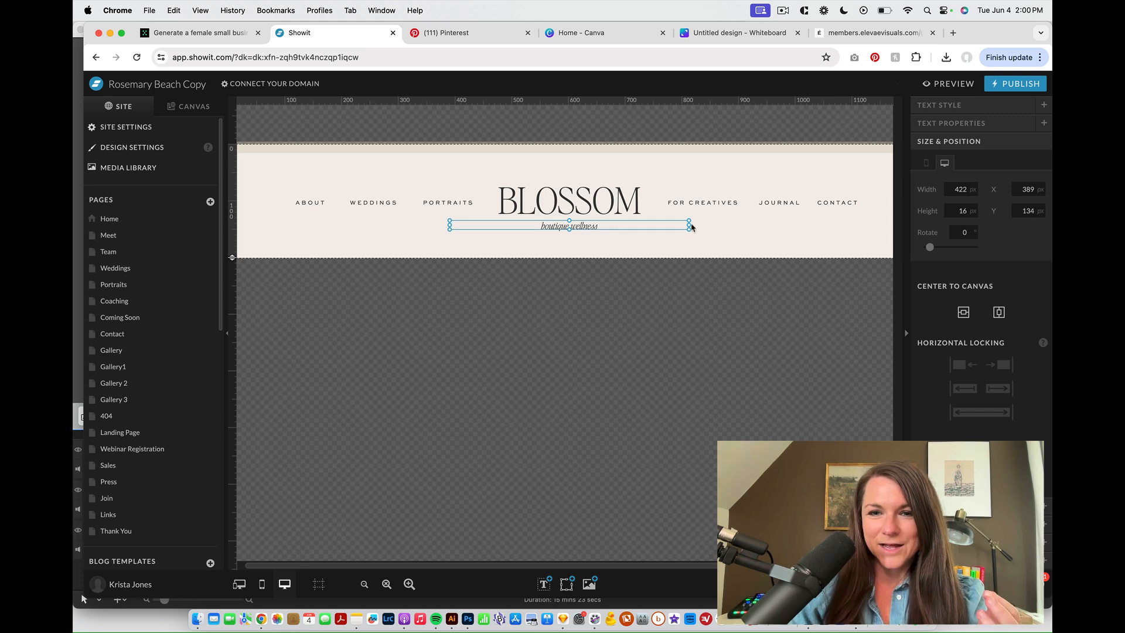
pyautogui.moveTo(690, 226); pyautogui.dragTo(534, 246)
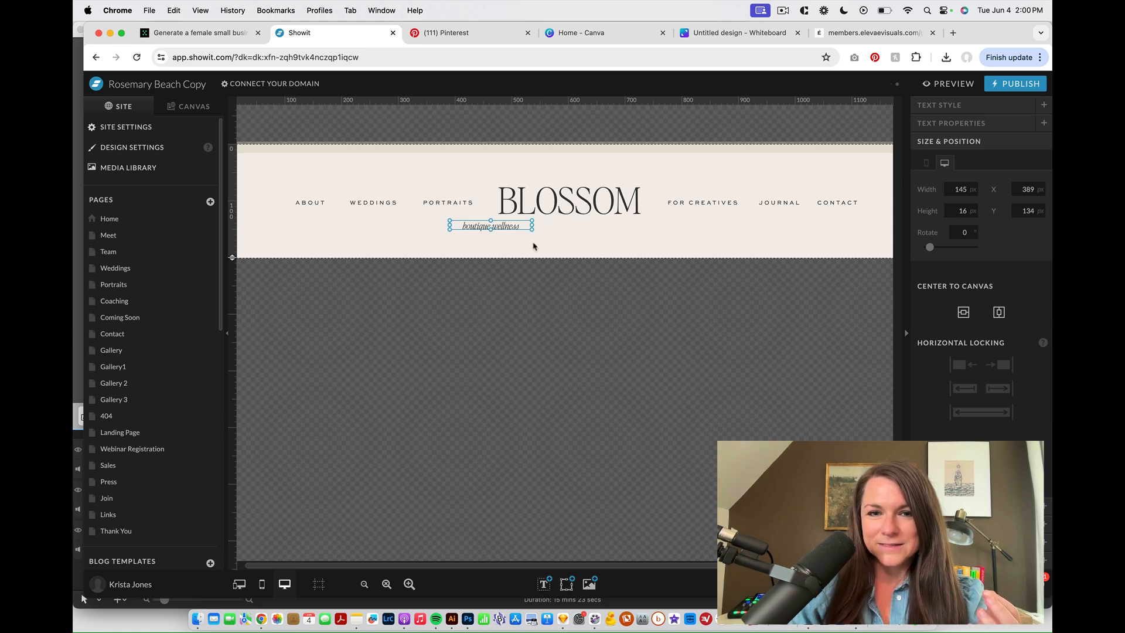
pyautogui.click(999, 311)
pyautogui.click(707, 223)
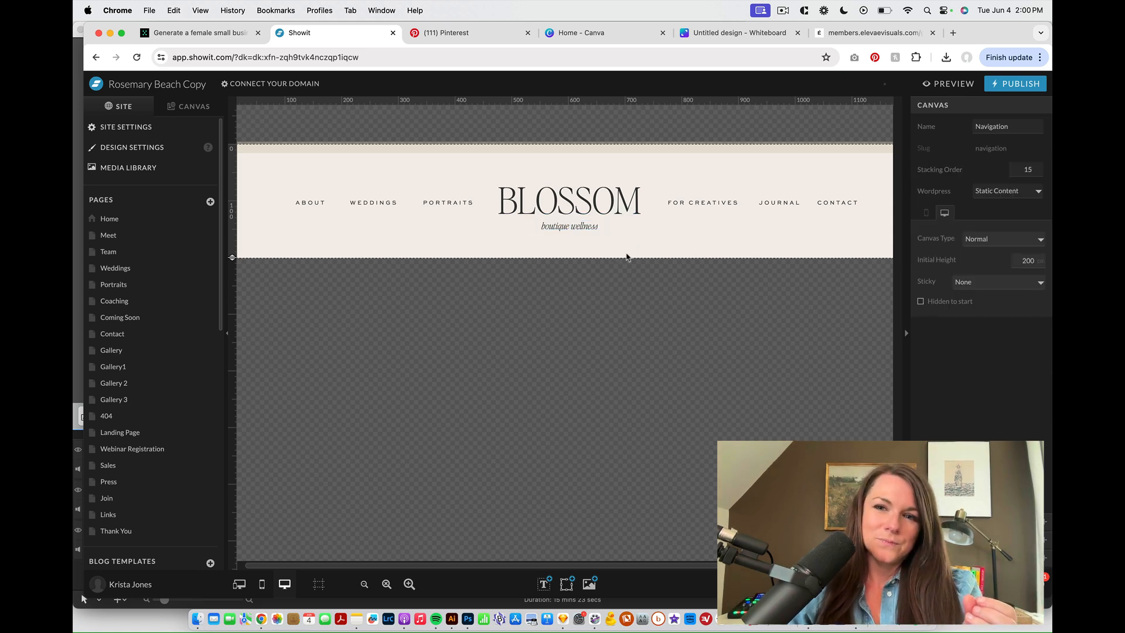
# - Move both groups of navigation links slightly outward from the logo, and shift all header elements slightly down together
pyautogui.moveTo(857, 222); pyautogui.dragTo(703, 204)
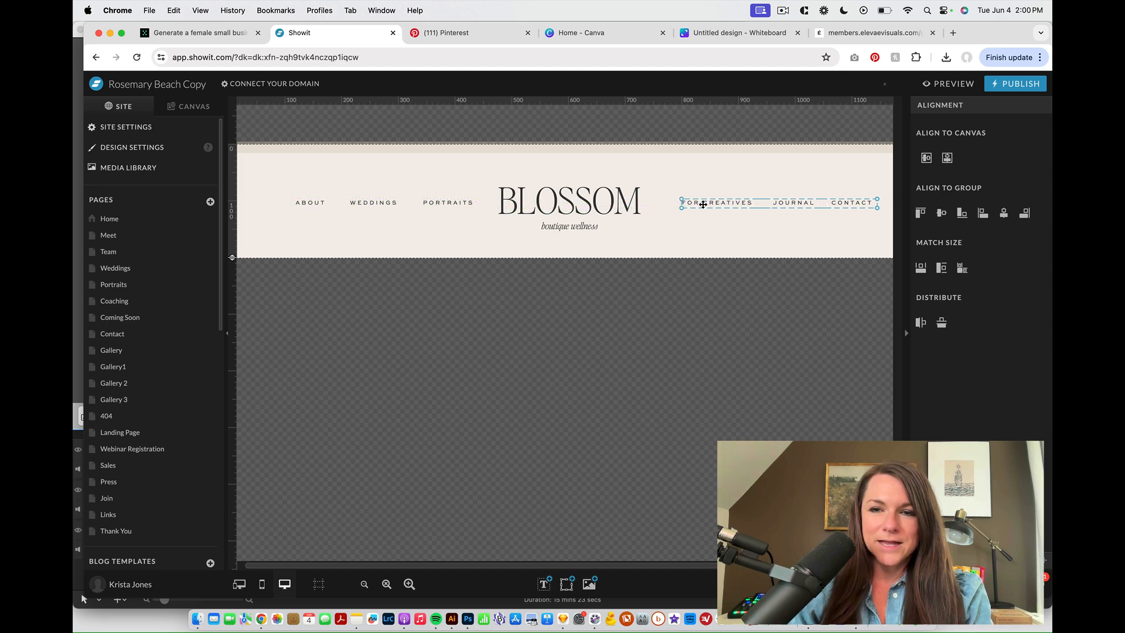
pyautogui.moveTo(469, 253); pyautogui.dragTo(284, 159)
pyautogui.moveTo(320, 201); pyautogui.dragTo(302, 203)
pyautogui.click(448, 257)
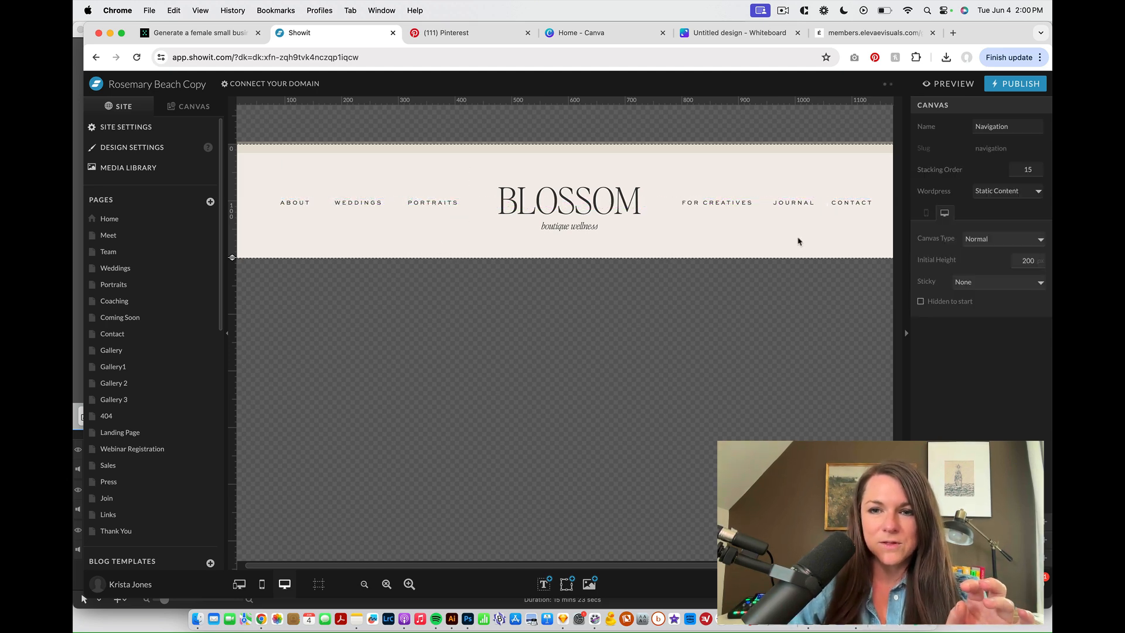
pyautogui.moveTo(880, 253); pyautogui.dragTo(214, 179)
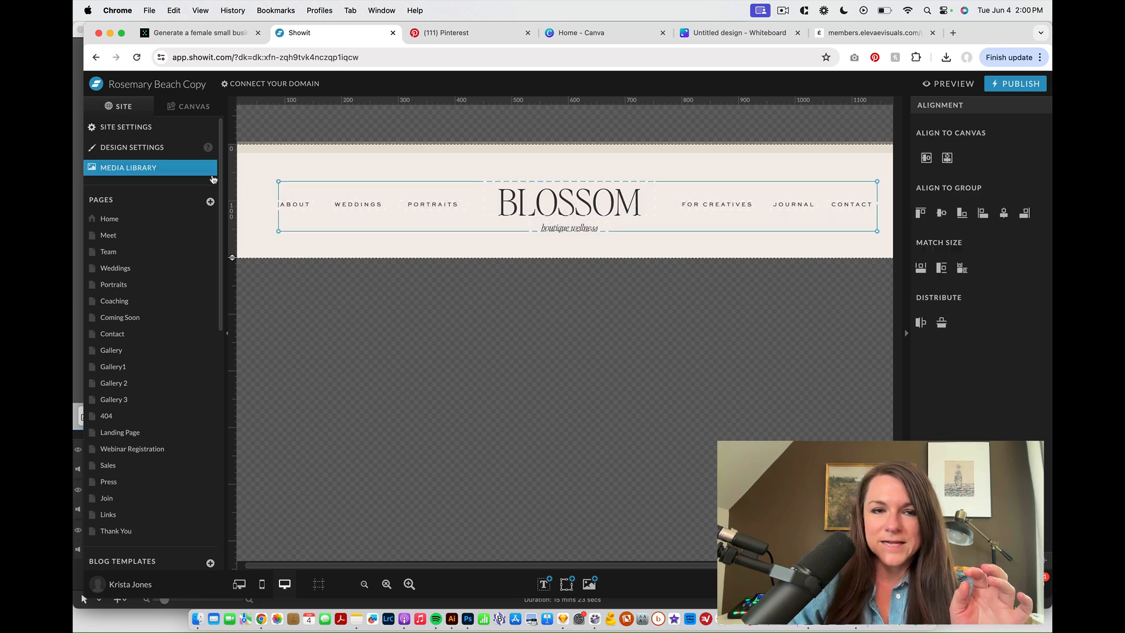
pyautogui.click(295, 181)
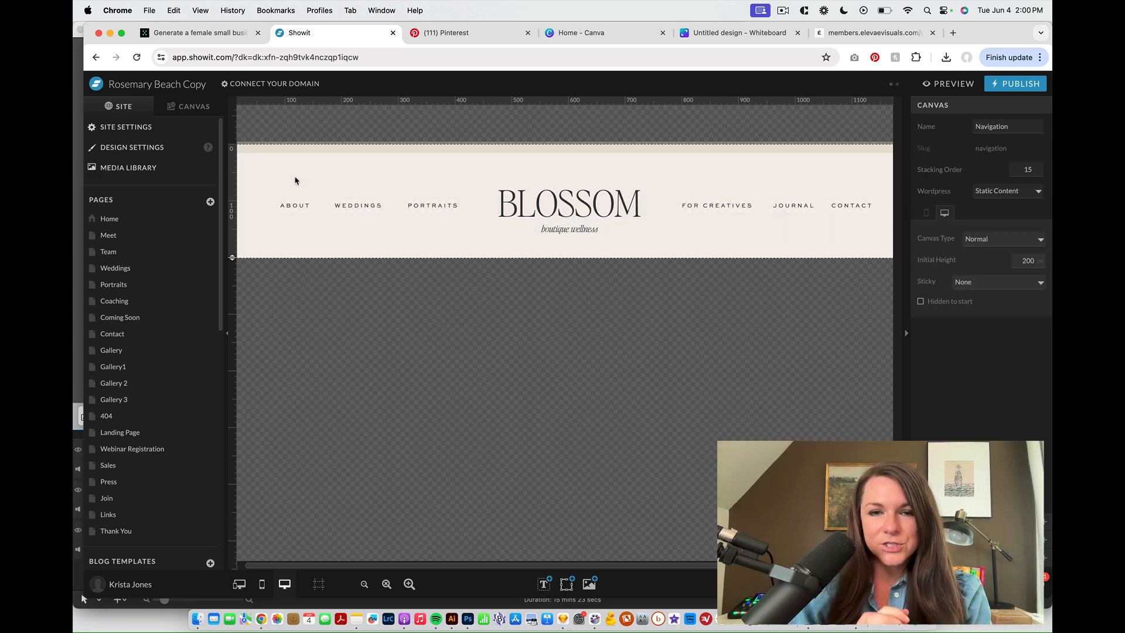
# - Recolor the thin strip along the header's upper edge with palette color 2 at 100% opacity
pyautogui.click(339, 148)
pyautogui.click(950, 111)
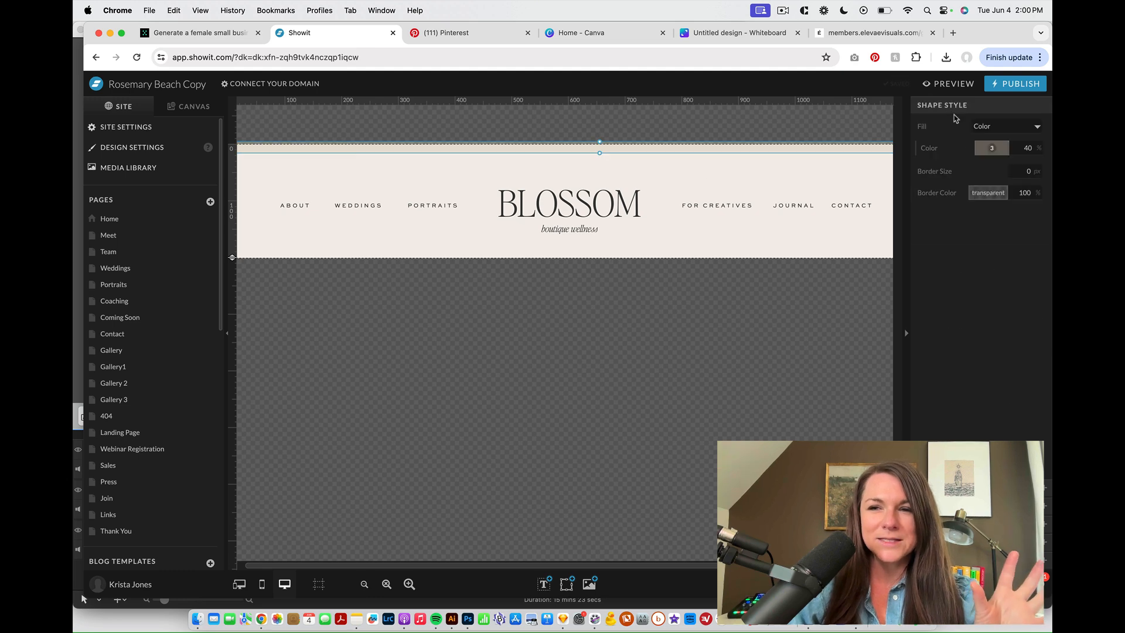
pyautogui.click(990, 148)
pyautogui.click(936, 175)
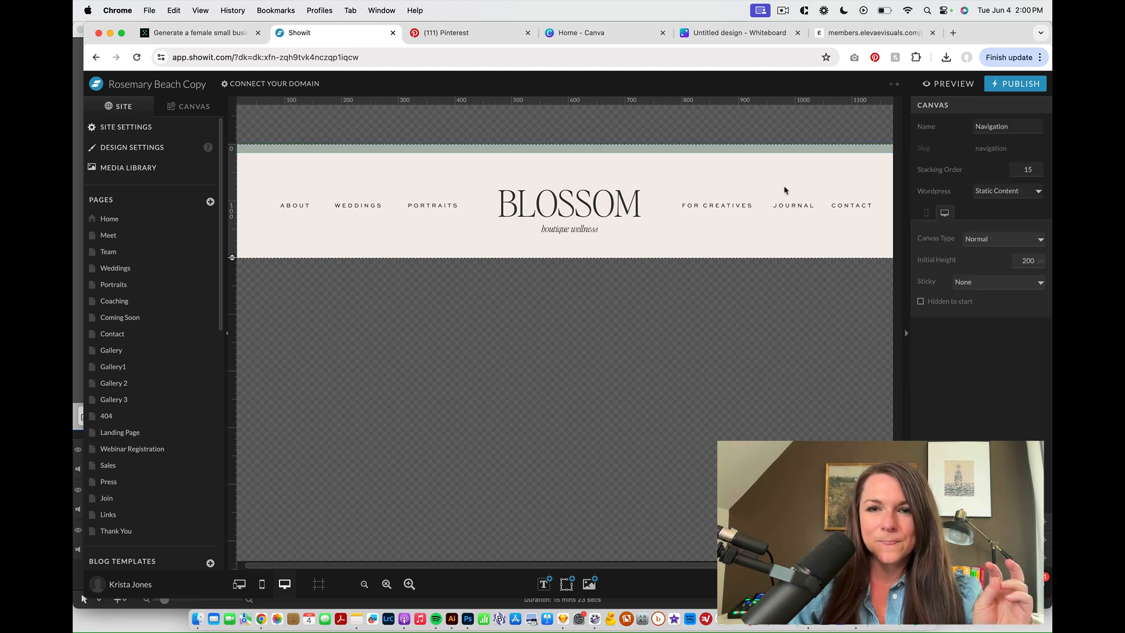
pyautogui.moveTo(1022, 148); pyautogui.dragTo(1050, 146)
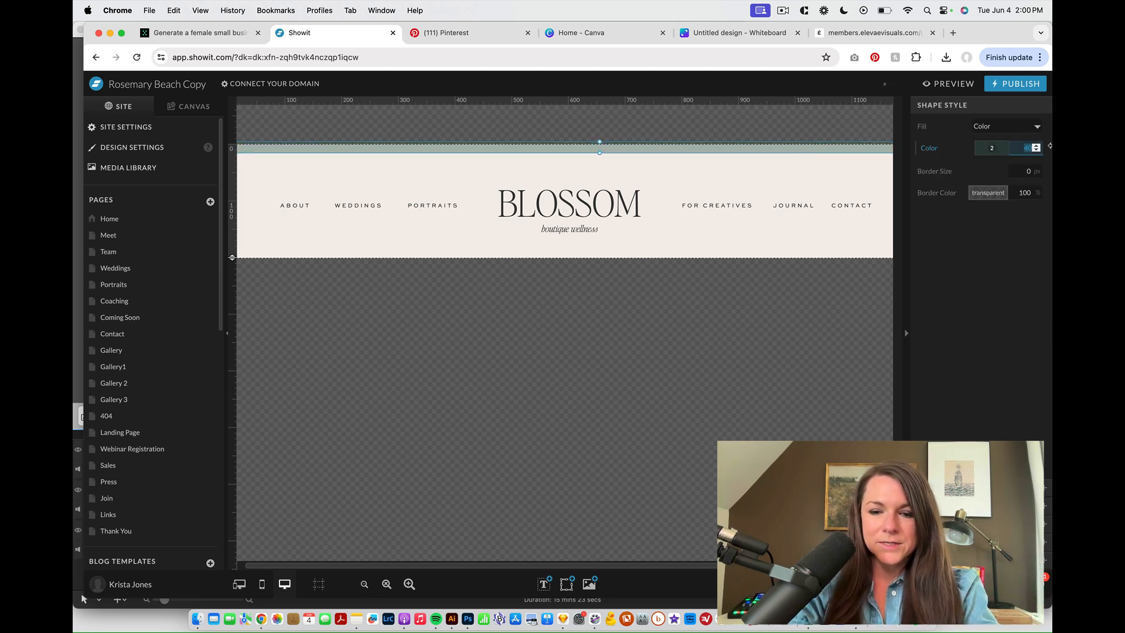
pyautogui.write('100')
# - Change the header strip's fill to palette color 3 at 50% opacity
pyautogui.click(988, 154)
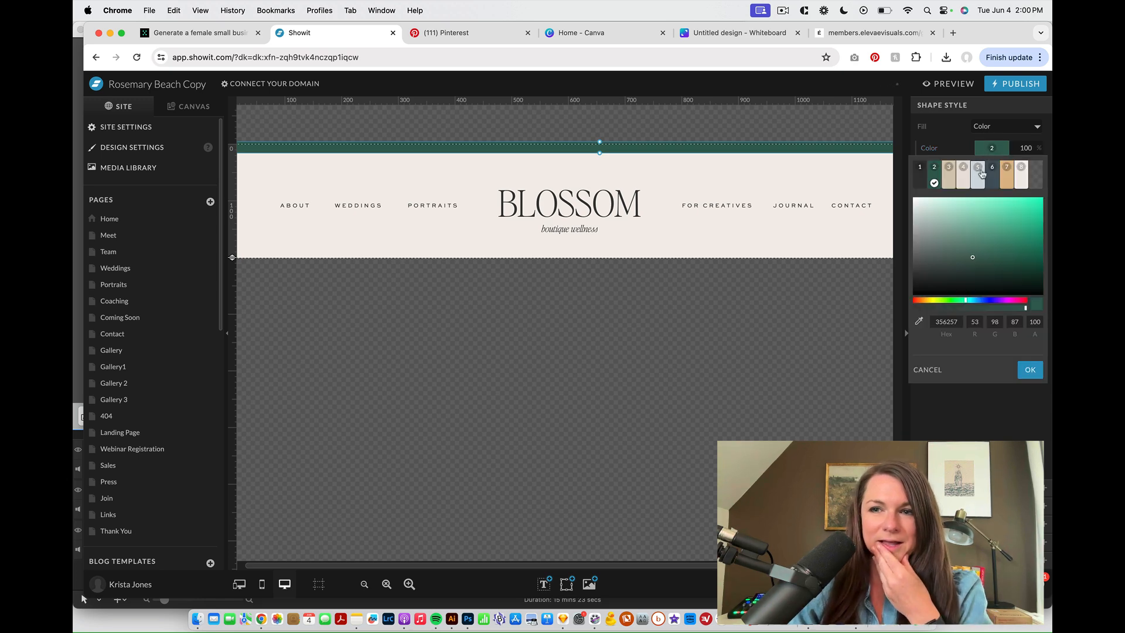
pyautogui.click(951, 167)
pyautogui.click(736, 184)
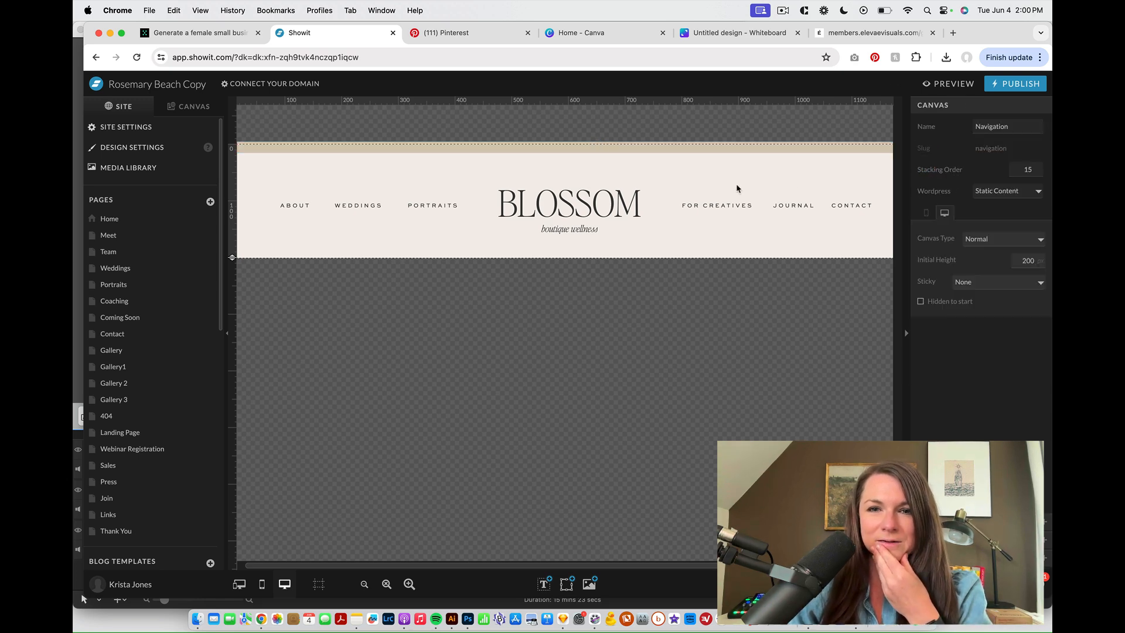
pyautogui.click(730, 148)
pyautogui.doubleClick(1026, 148)
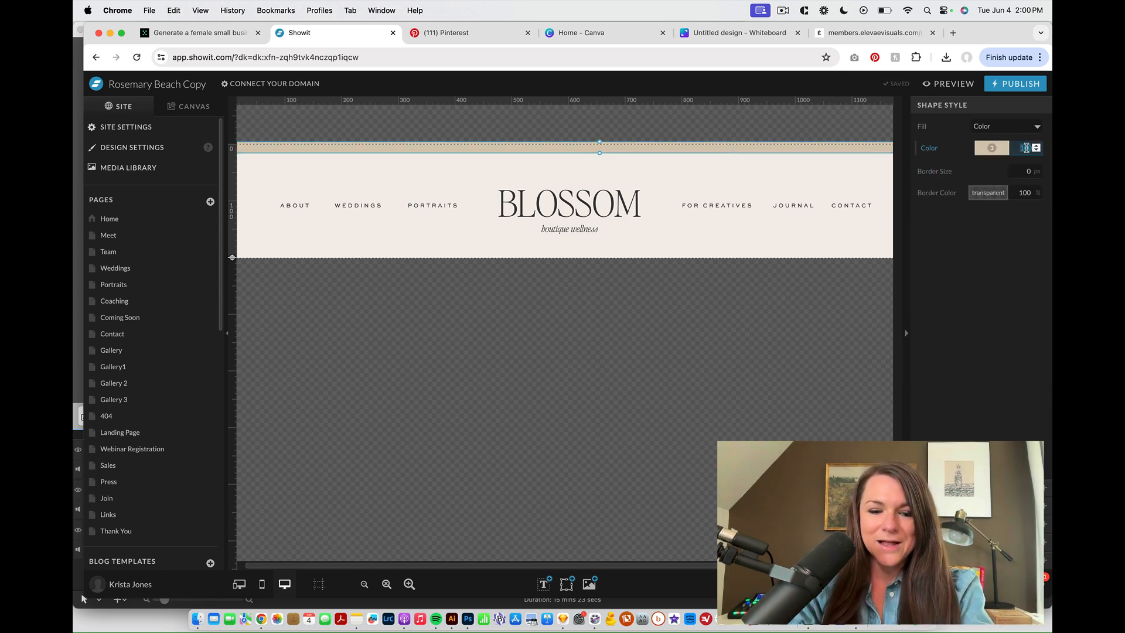
pyautogui.write('50')
pyautogui.click(795, 170)
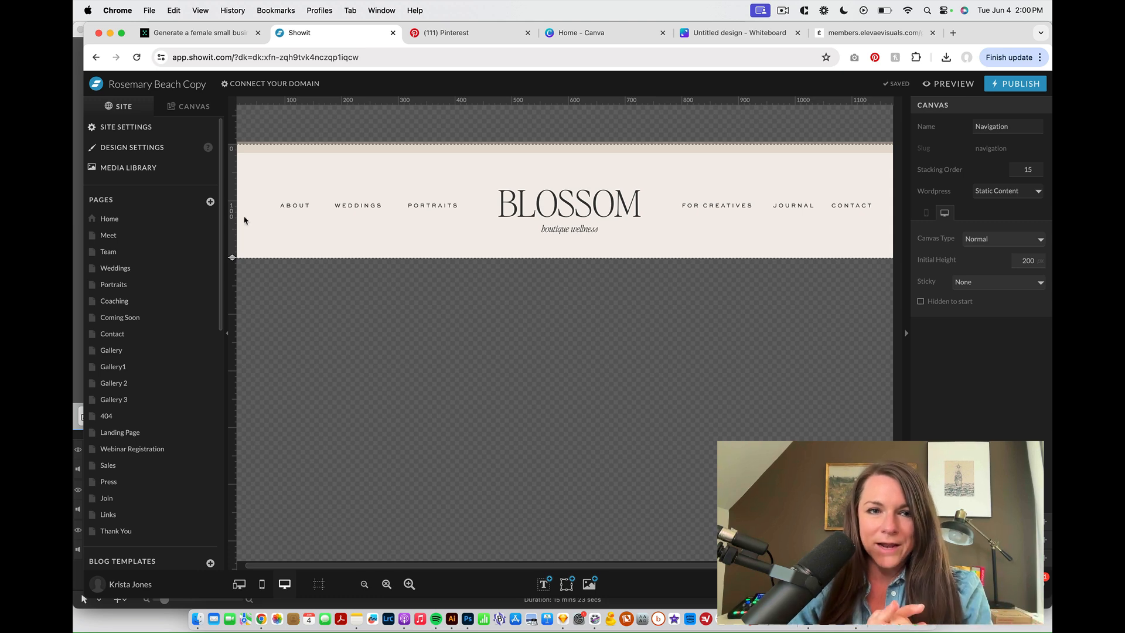
# - Replace the Weddings navigation link text with "Yoga"
pyautogui.click(337, 205)
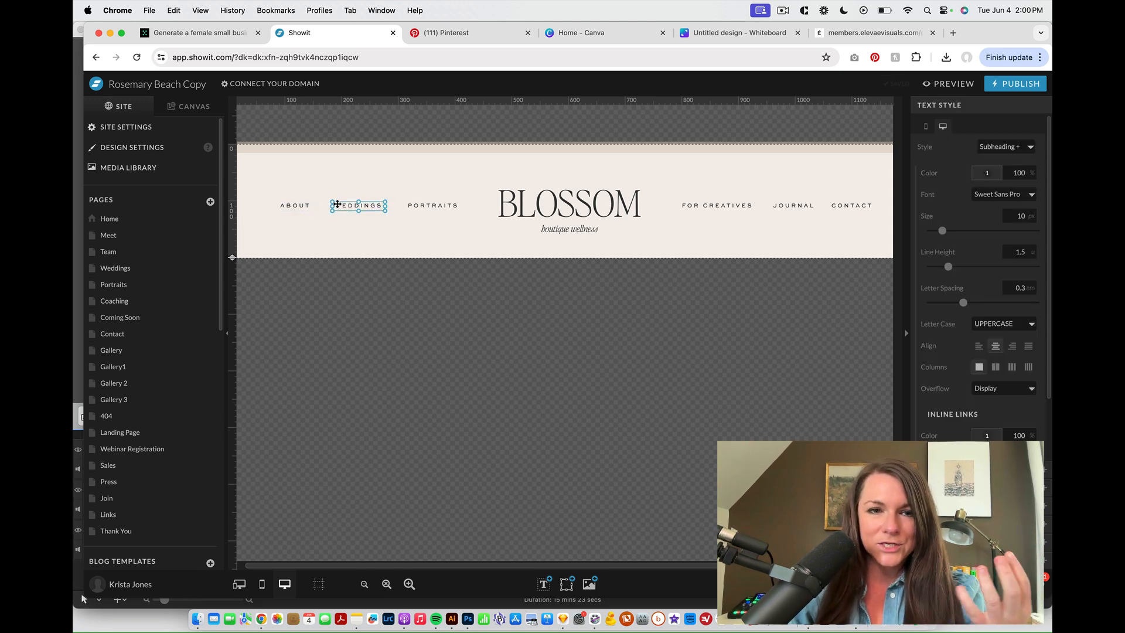
pyautogui.doubleClick(337, 204)
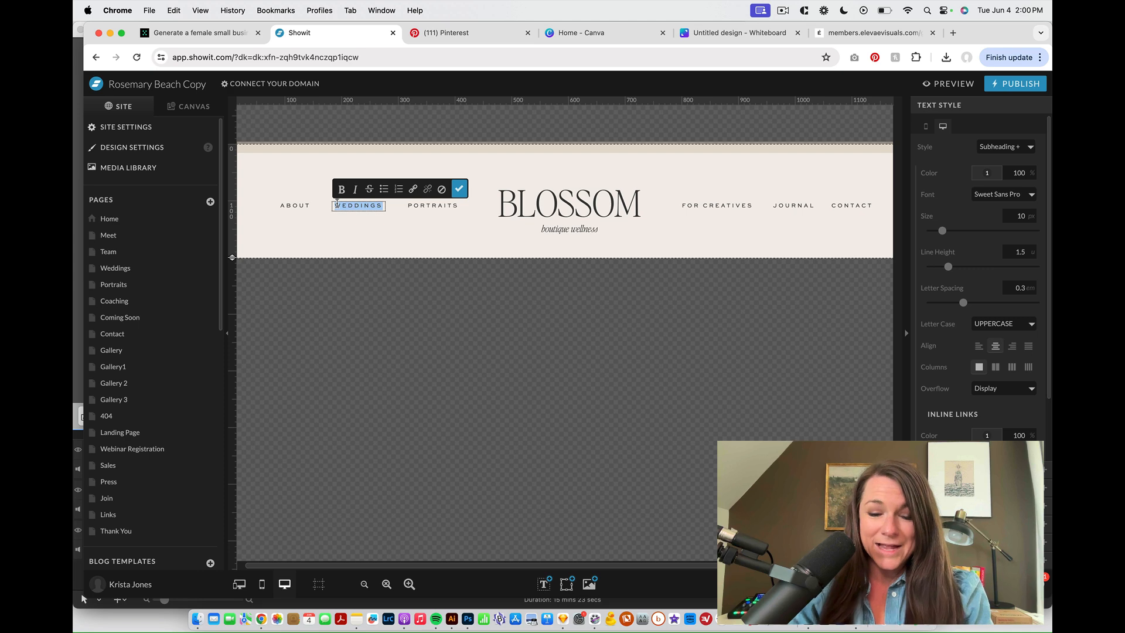
pyautogui.write('Yoga')
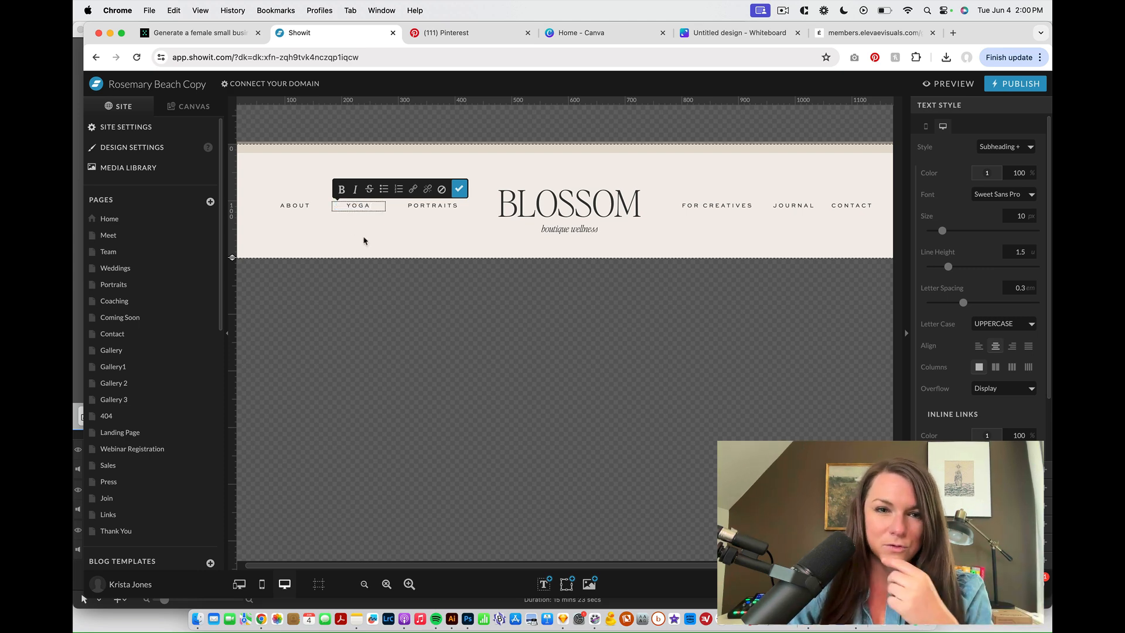
pyautogui.press('Escape')
# - Switch to the Team-GPT chat, ask "What services would this brand offer?" and review the suggested services
pyautogui.click(432, 204)
pyautogui.doubleClick(430, 206)
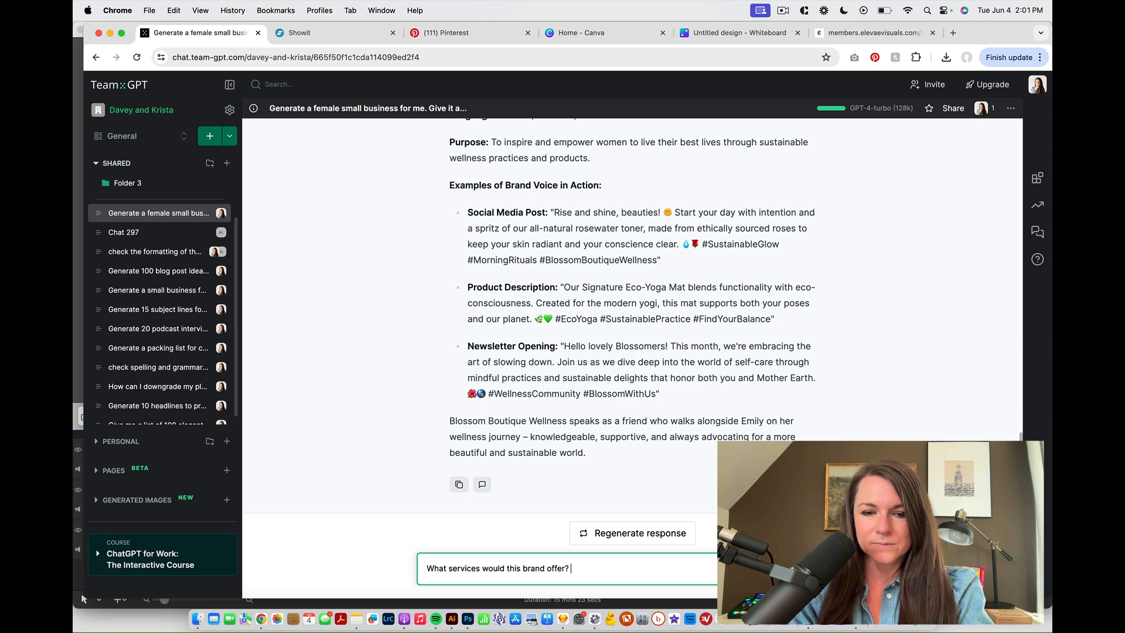
pyautogui.press('Return')
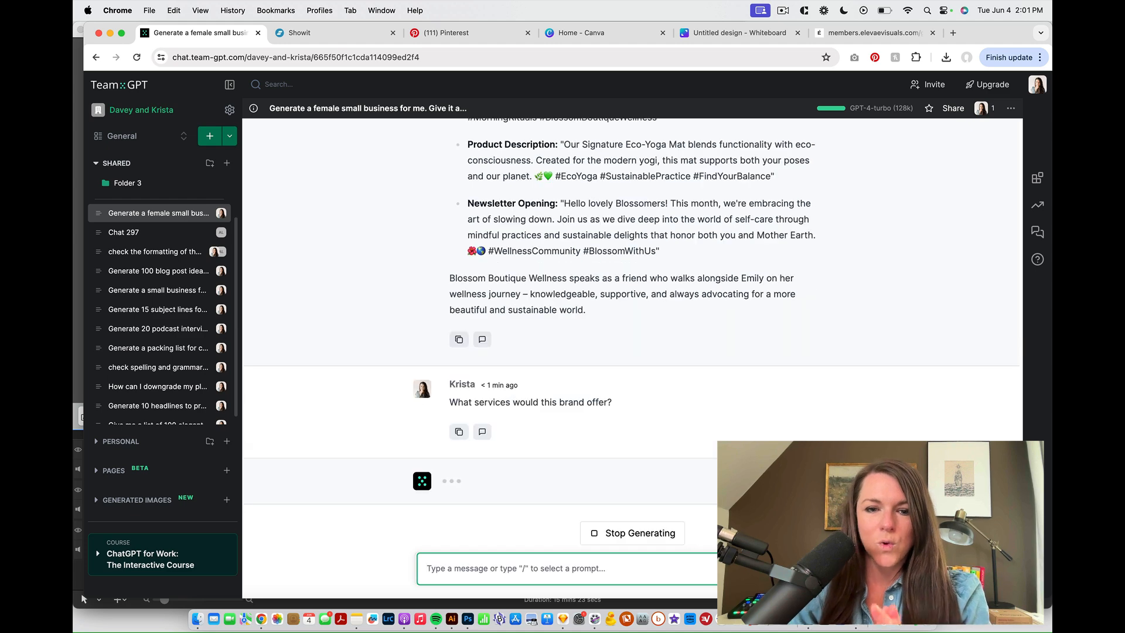
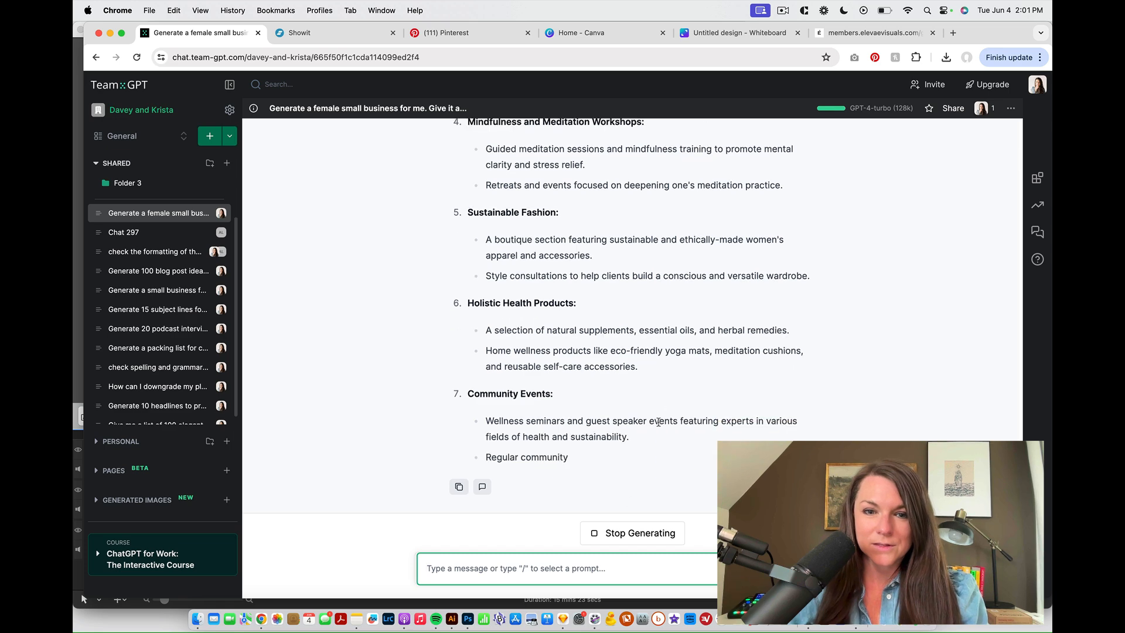
pyautogui.scroll(6, 659, 422)
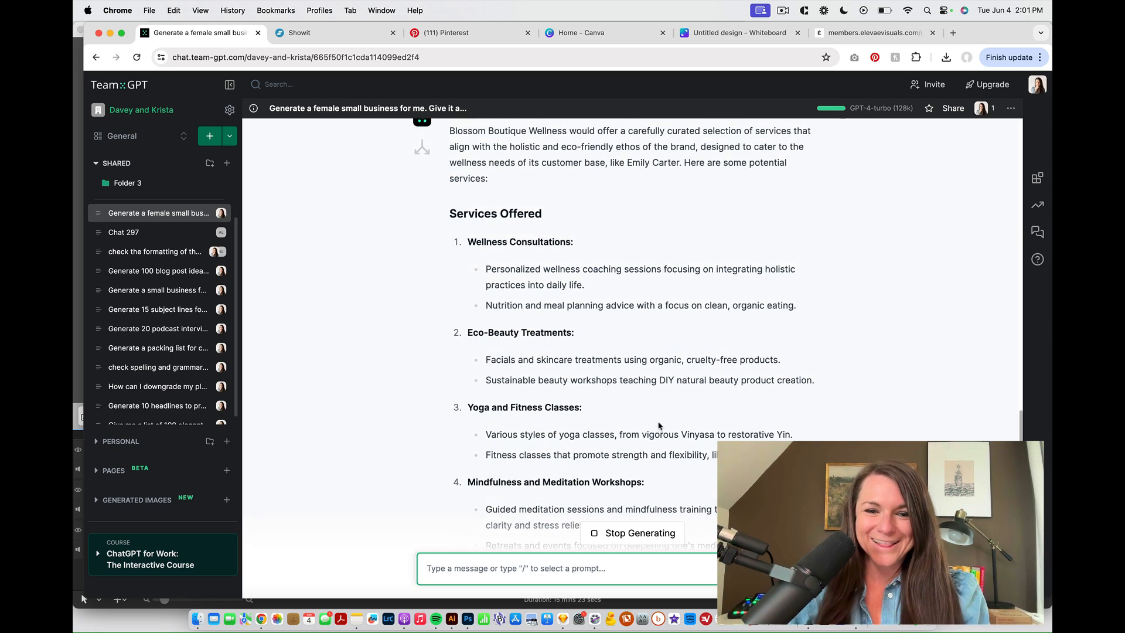
# - Return to Showit and change the Yoga navigation link to "fitness" and the Portraits link to "retreats"
pyautogui.click(328, 32)
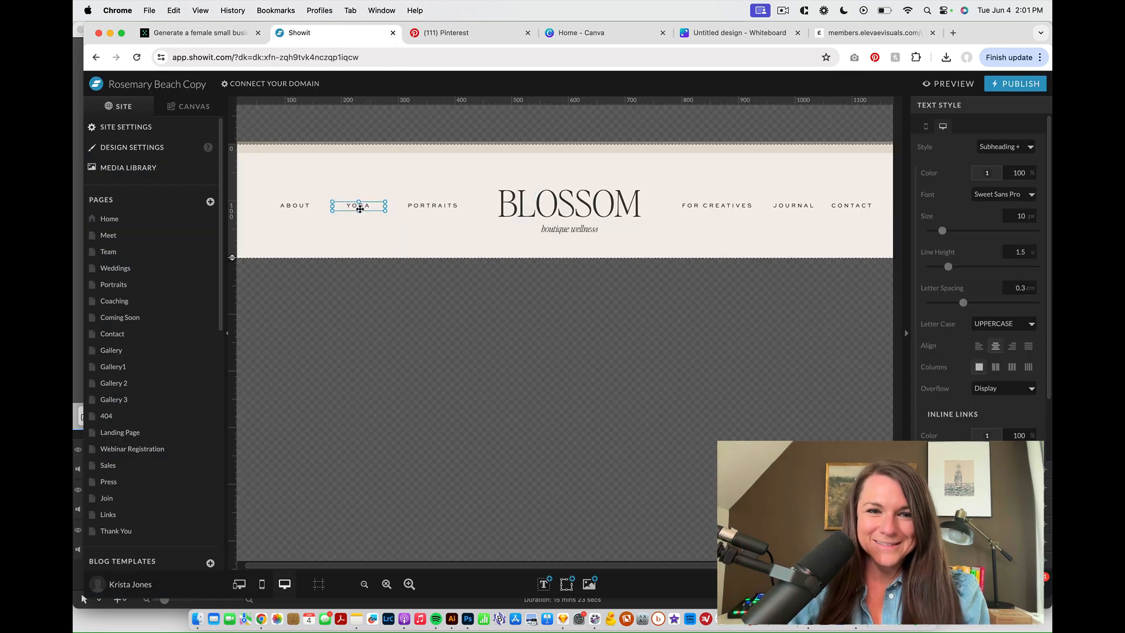
pyautogui.doubleClick(360, 206)
pyautogui.write('fitness')
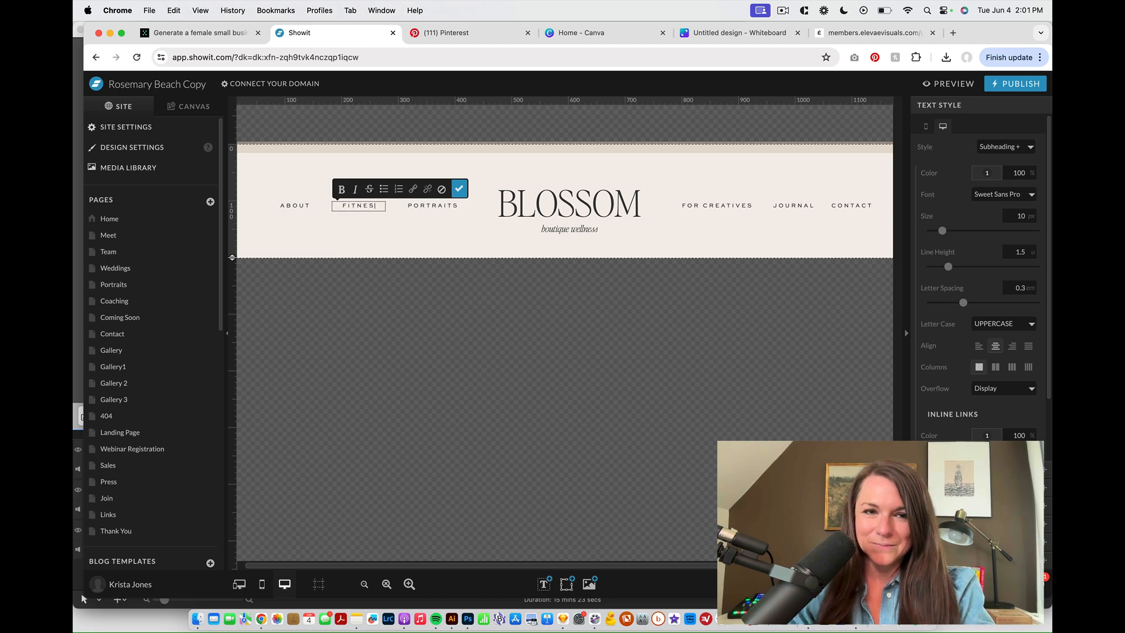
pyautogui.click(446, 206)
pyautogui.doubleClick(445, 206)
pyautogui.write('retreats')
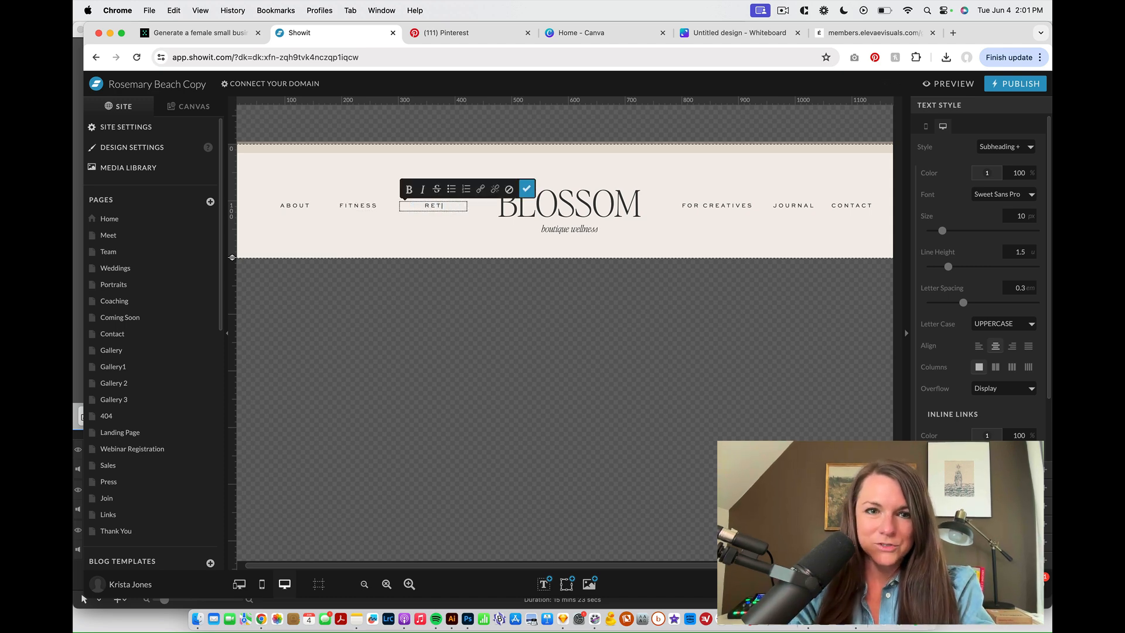
pyautogui.click(437, 252)
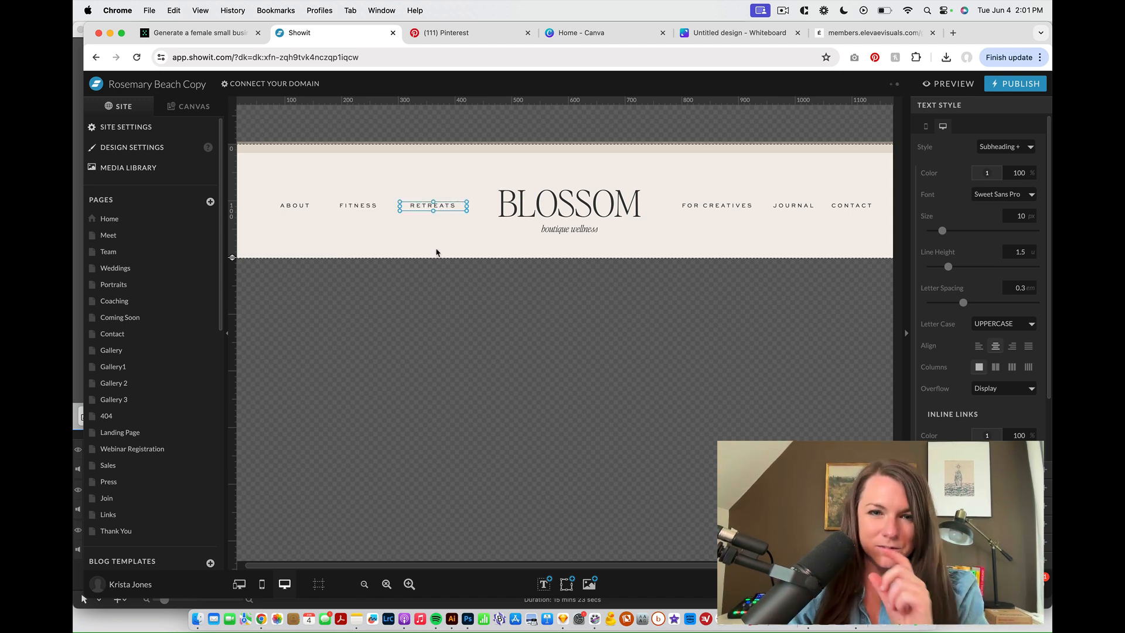
# - Switch to the Team-GPT chat and copy "Beauty Treatments" from the second service heading
pyautogui.click(193, 33)
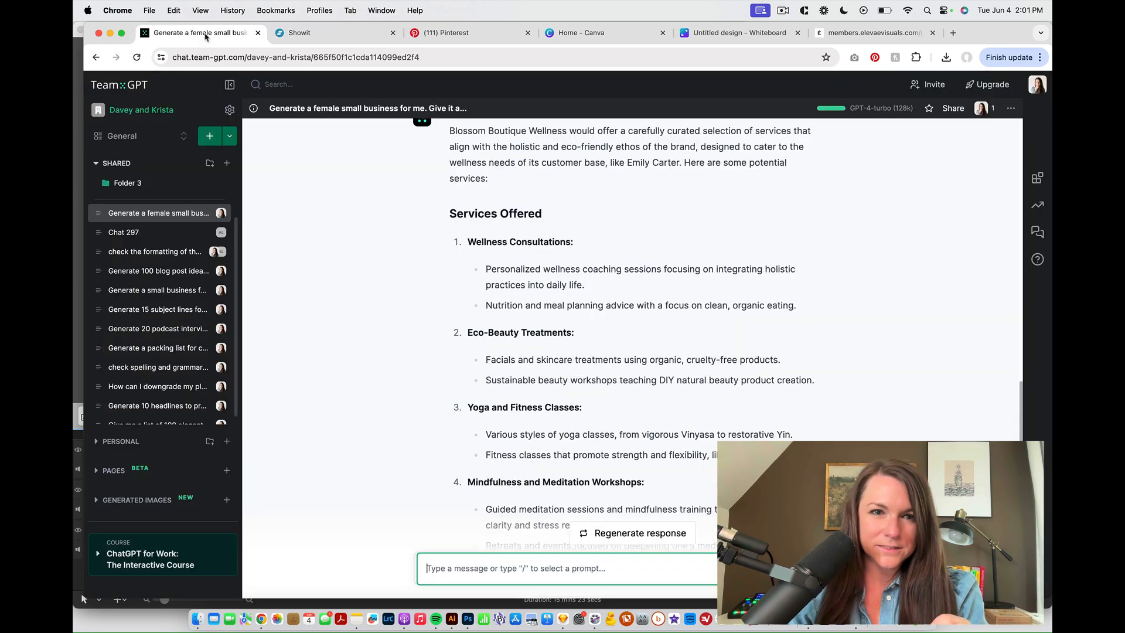
pyautogui.scroll(-2, 526, 316)
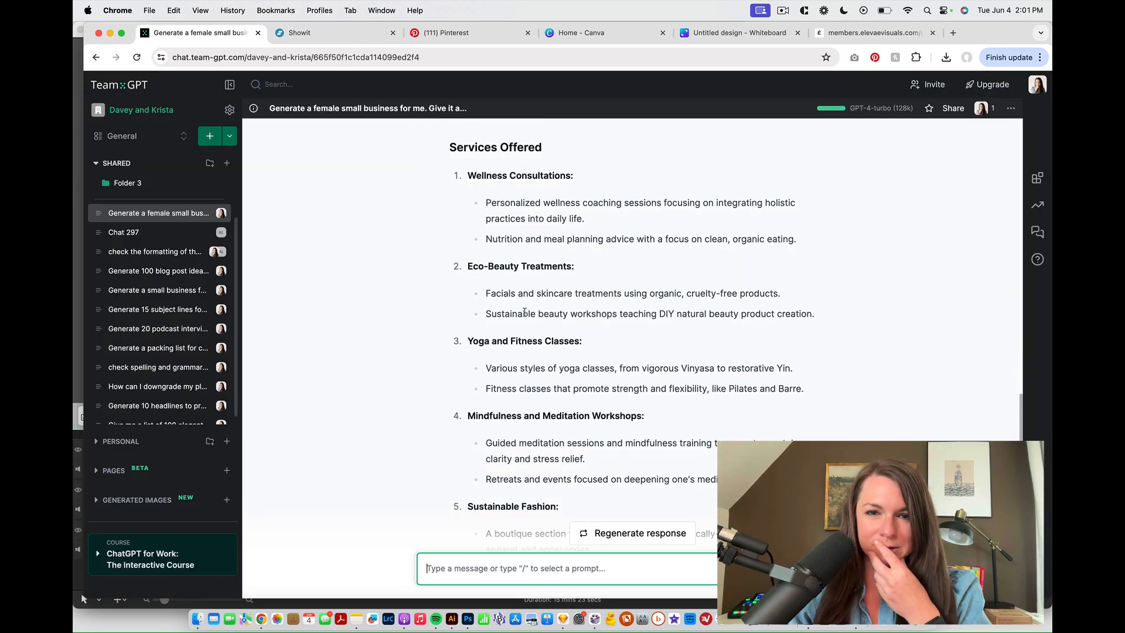
pyautogui.moveTo(489, 266); pyautogui.dragTo(571, 269)
pyautogui.press('super+c')
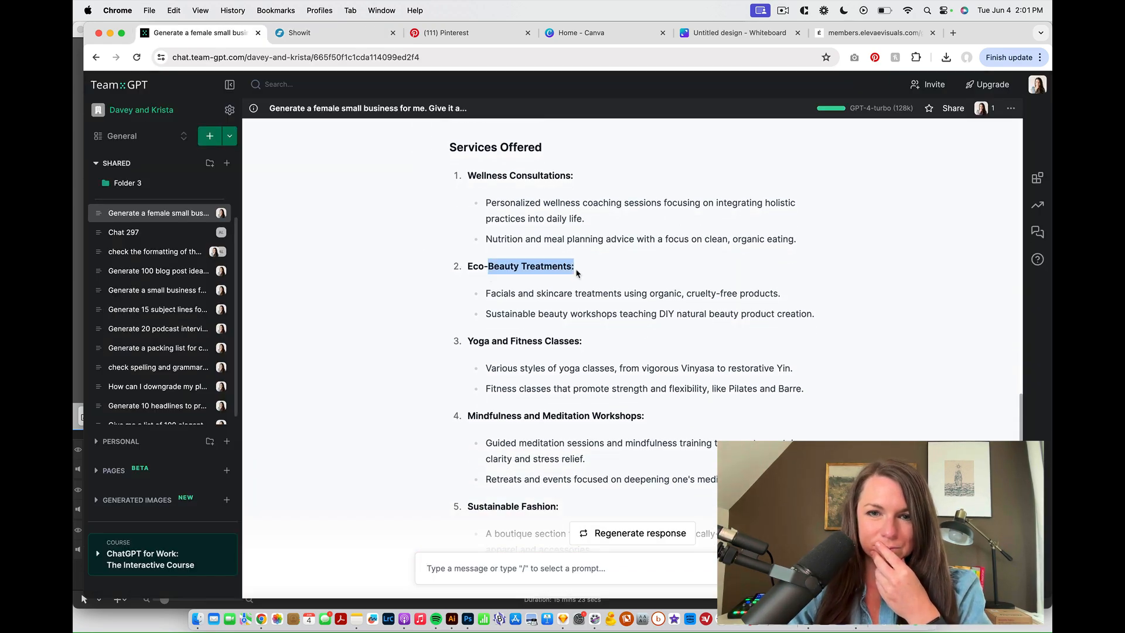
# - Return to Showit, replace the For Creatives link text with the copied "Beauty Treatments", and widen its box to fit one line
pyautogui.click(317, 33)
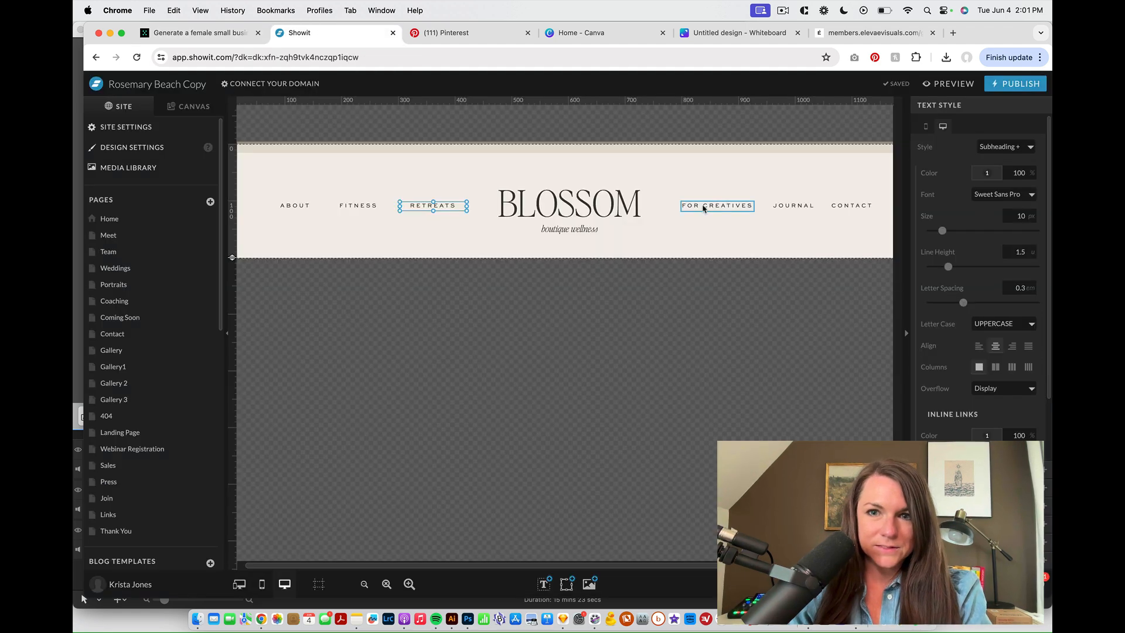
pyautogui.doubleClick(726, 206)
pyautogui.press('super+a')
pyautogui.press('super+v')
pyautogui.press('Escape')
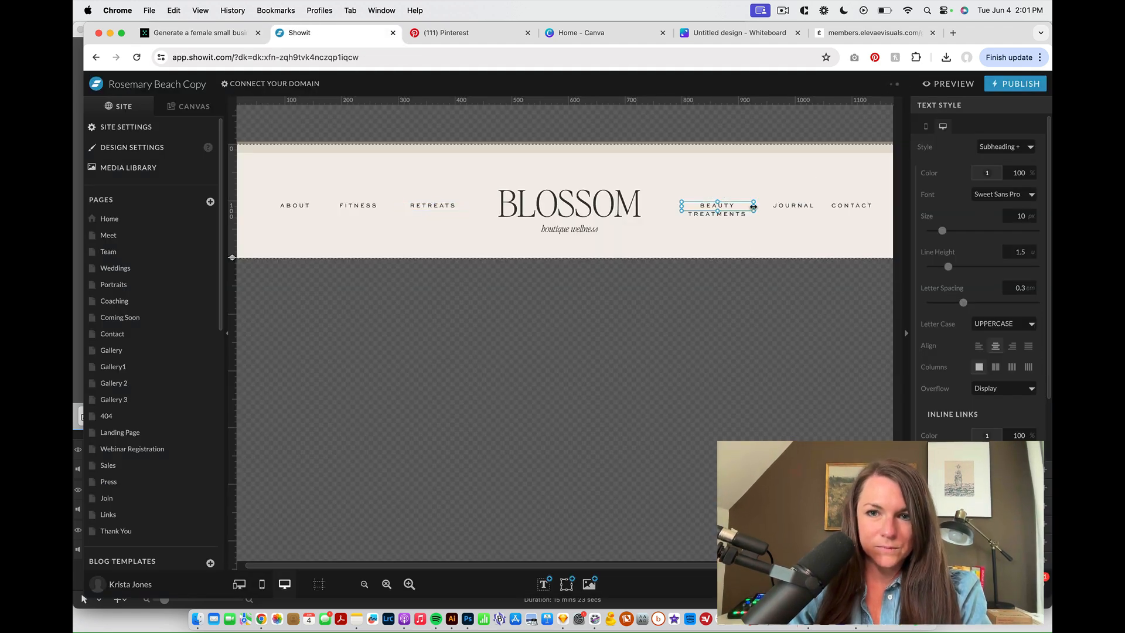
pyautogui.moveTo(754, 207); pyautogui.dragTo(794, 207)
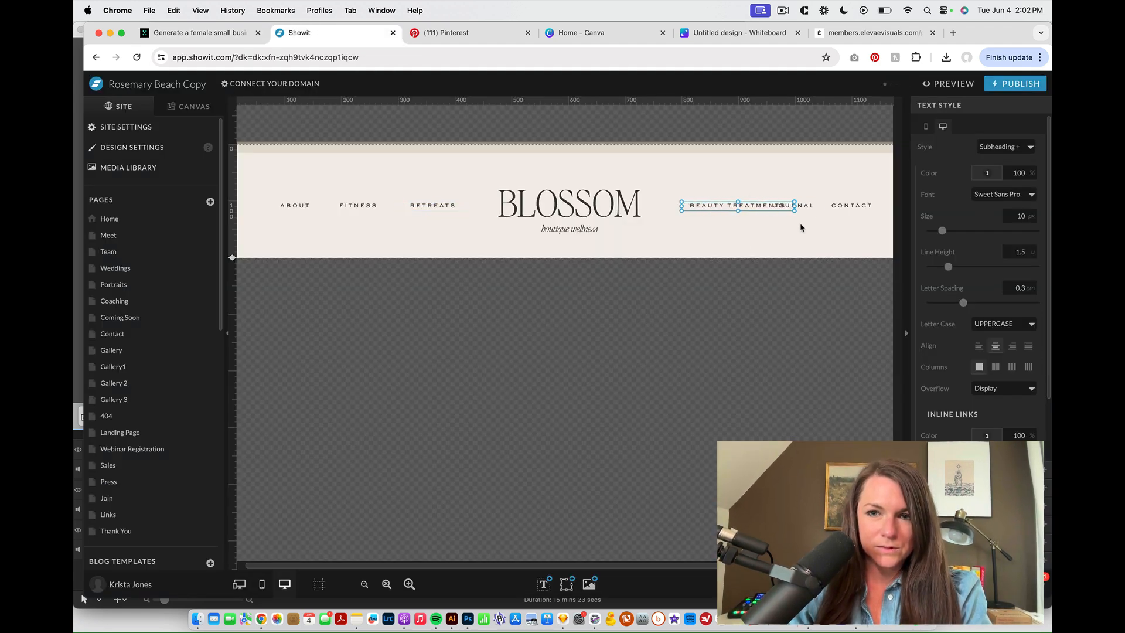
# - Shorten the Beauty Treatments link to "Beauty" and narrow its text box
pyautogui.doubleClick(721, 205)
pyautogui.doubleClick(756, 206)
pyautogui.press('BackSpace')
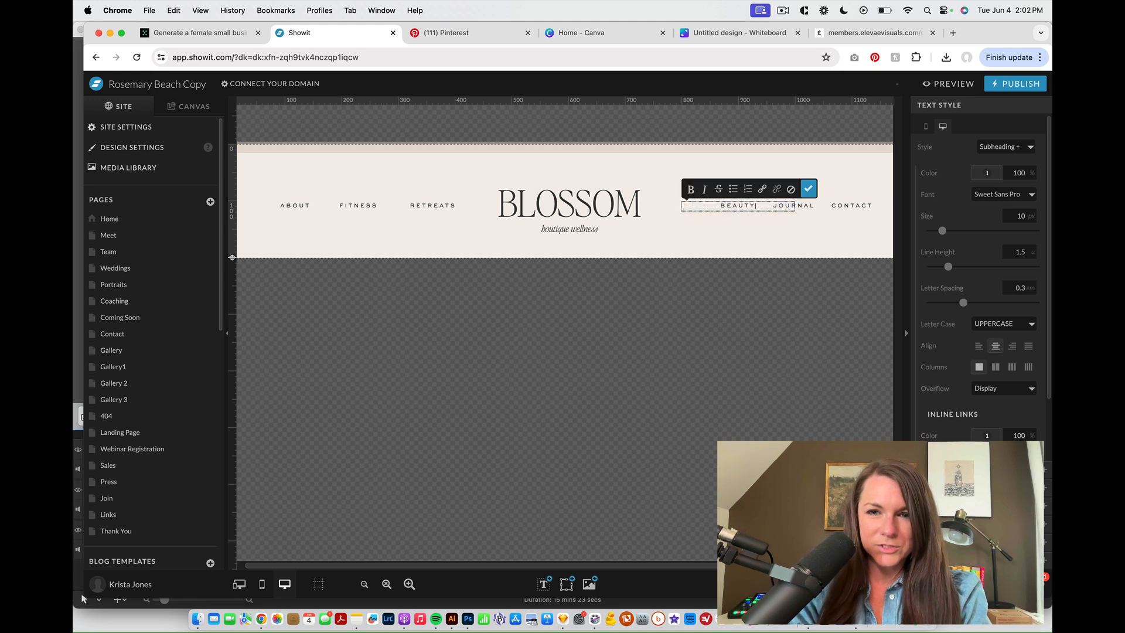
pyautogui.press('Escape')
pyautogui.moveTo(794, 207); pyautogui.dragTo(752, 208)
pyautogui.click(824, 229)
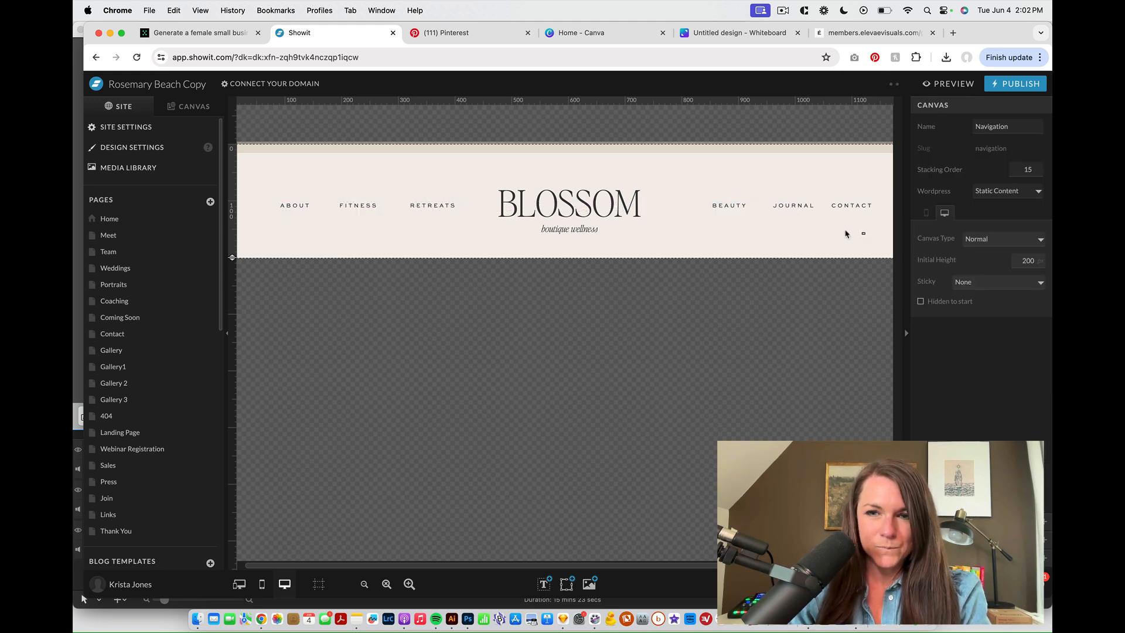
# - Move the Beauty link to about X 832 and narrow its box to about 109 px
pyautogui.moveTo(862, 233); pyautogui.dragTo(756, 215)
pyautogui.click(742, 214)
pyautogui.click(761, 207)
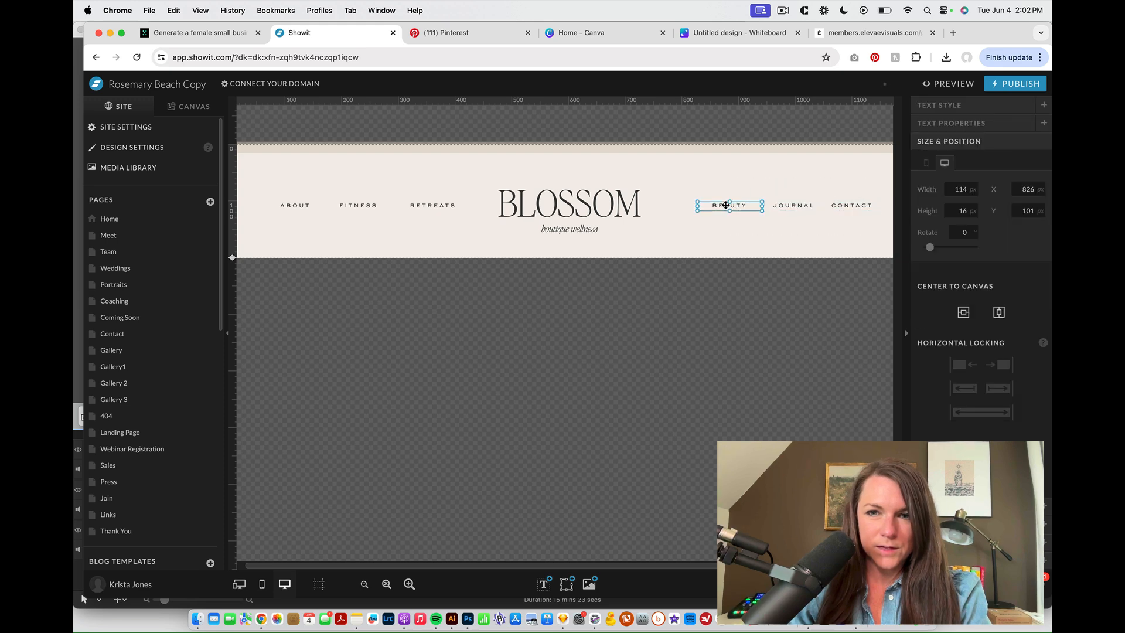
pyautogui.moveTo(765, 207); pyautogui.dragTo(761, 208)
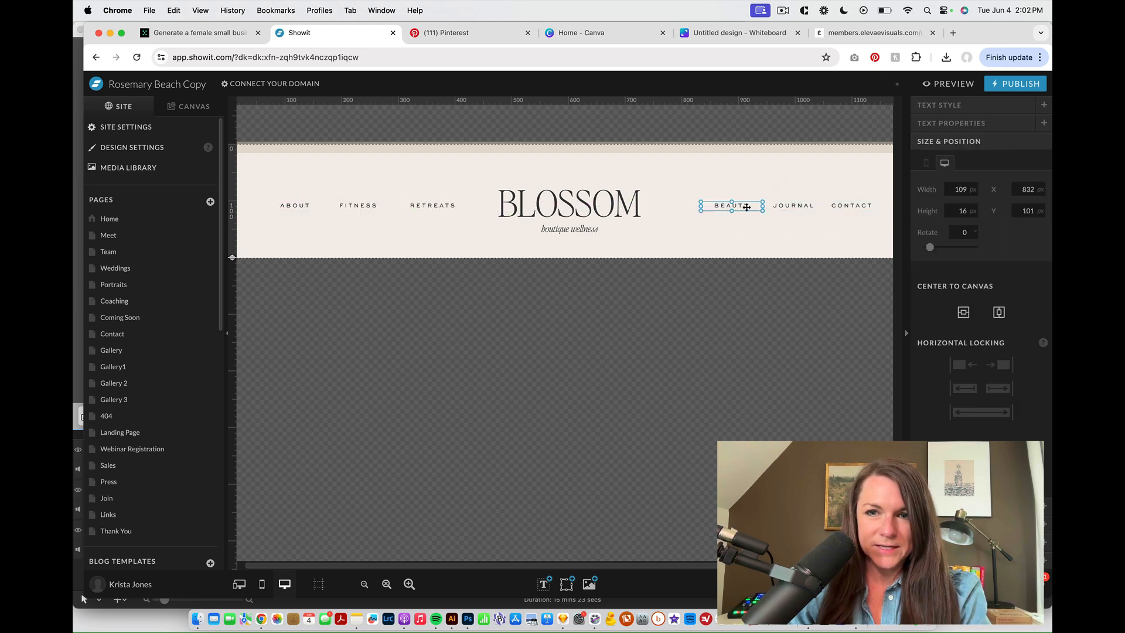
# - Shift the Beauty, Journal and Contact links together slightly toward the logo
pyautogui.moveTo(871, 223); pyautogui.dragTo(727, 209)
pyautogui.press('Escape')
pyautogui.click(769, 232)
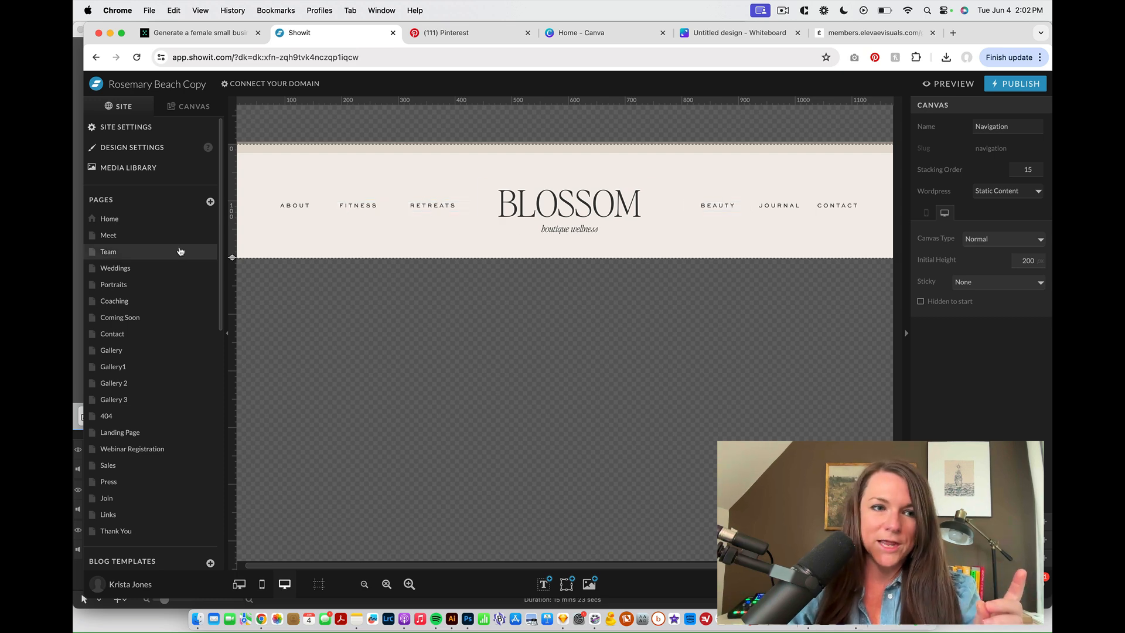
# - Open the Weddings page and rename it "Fitness"
pyautogui.click(166, 269)
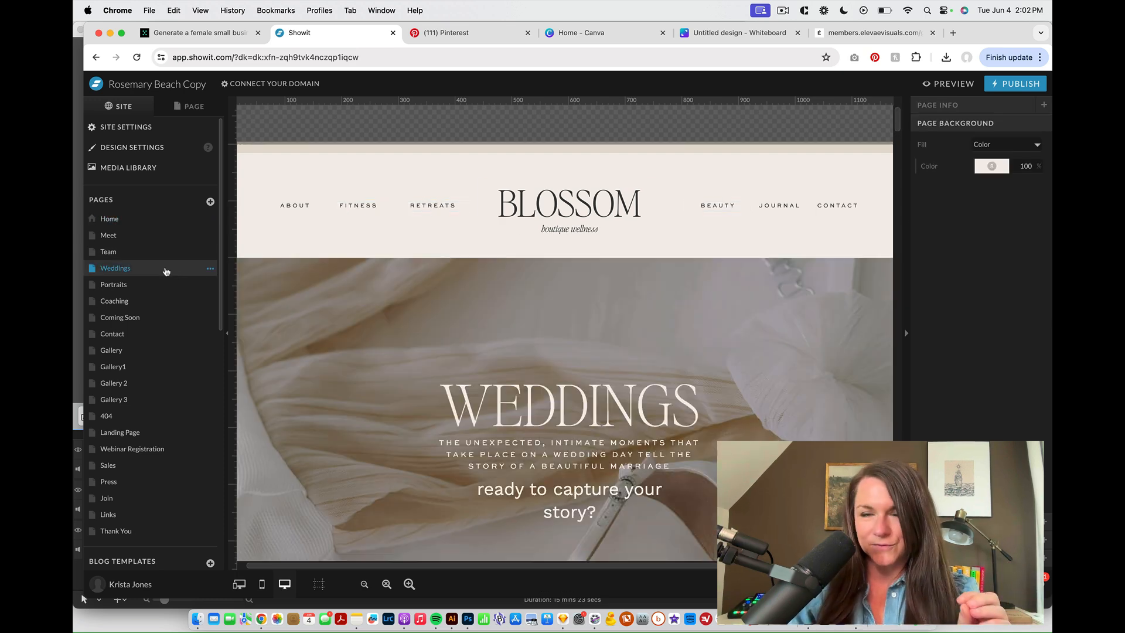
pyautogui.click(211, 270)
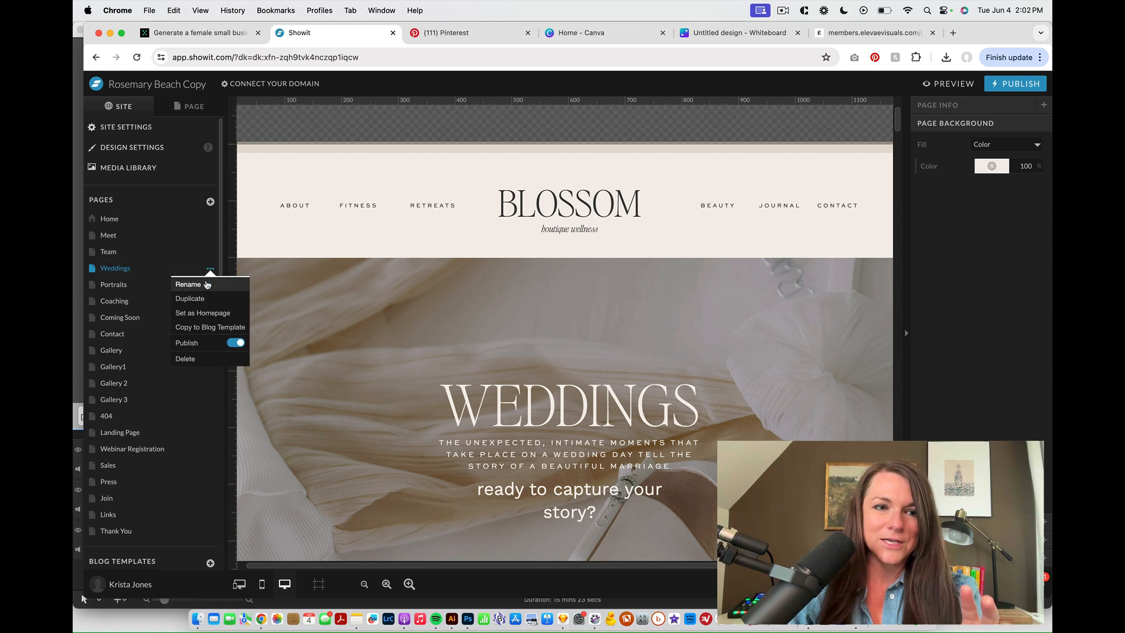
pyautogui.click(205, 284)
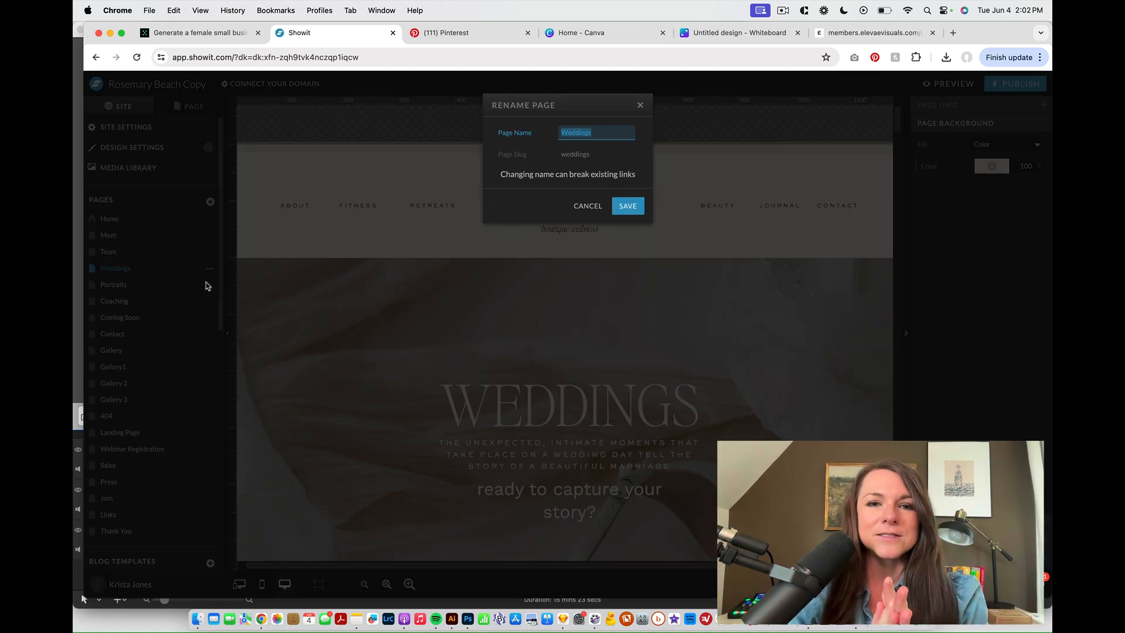
pyautogui.write('Fti')
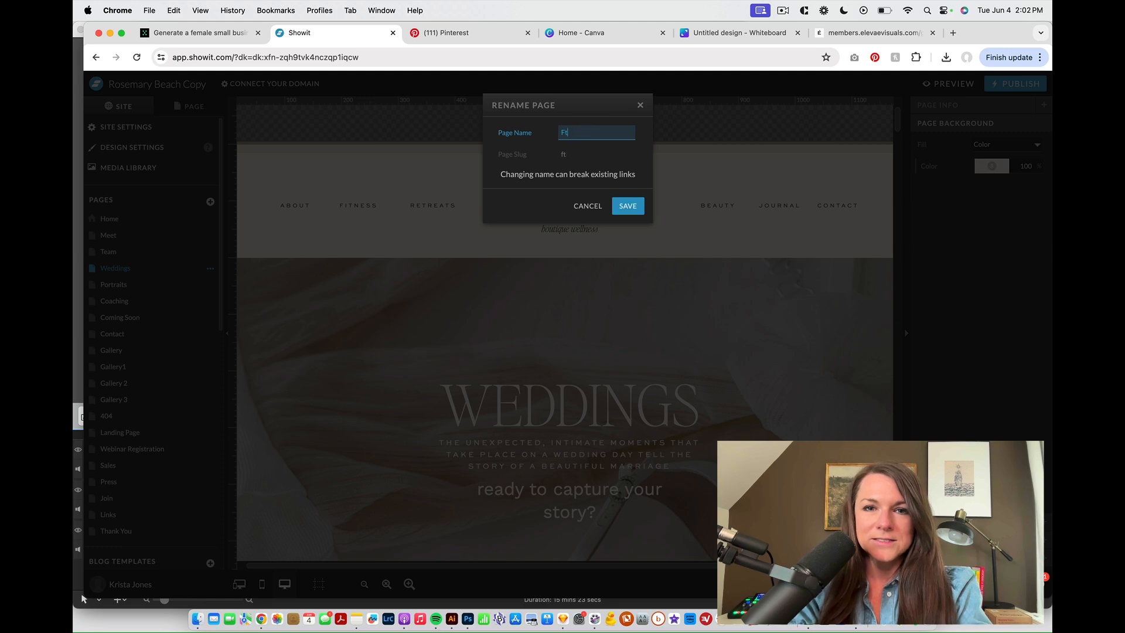
pyautogui.press('BackSpace')
pyautogui.write('itness')
pyautogui.press('Return')
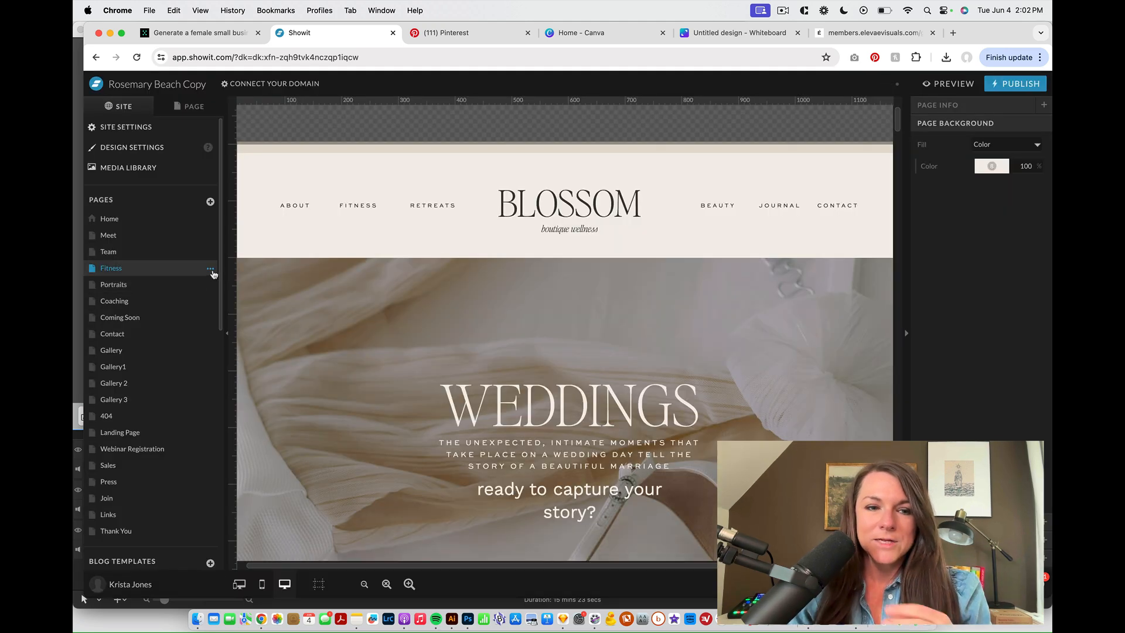
# - Duplicate the Fitness page and rename the copy "Beauty"
pyautogui.click(211, 269)
pyautogui.click(212, 297)
pyautogui.click(210, 285)
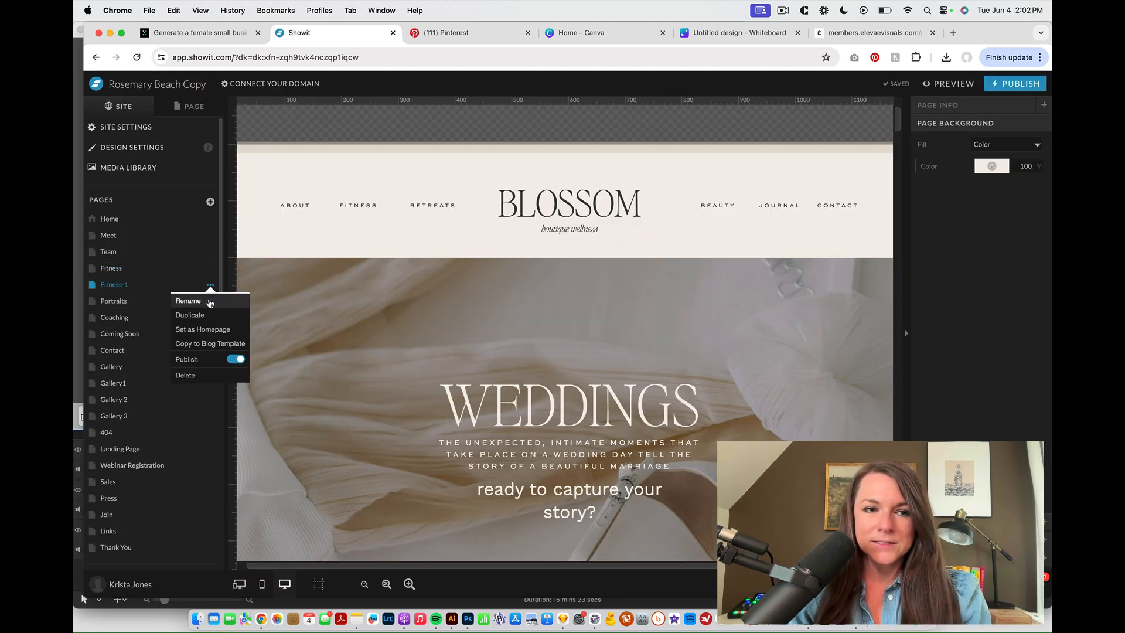
pyautogui.click(190, 300)
pyautogui.write('Beau')
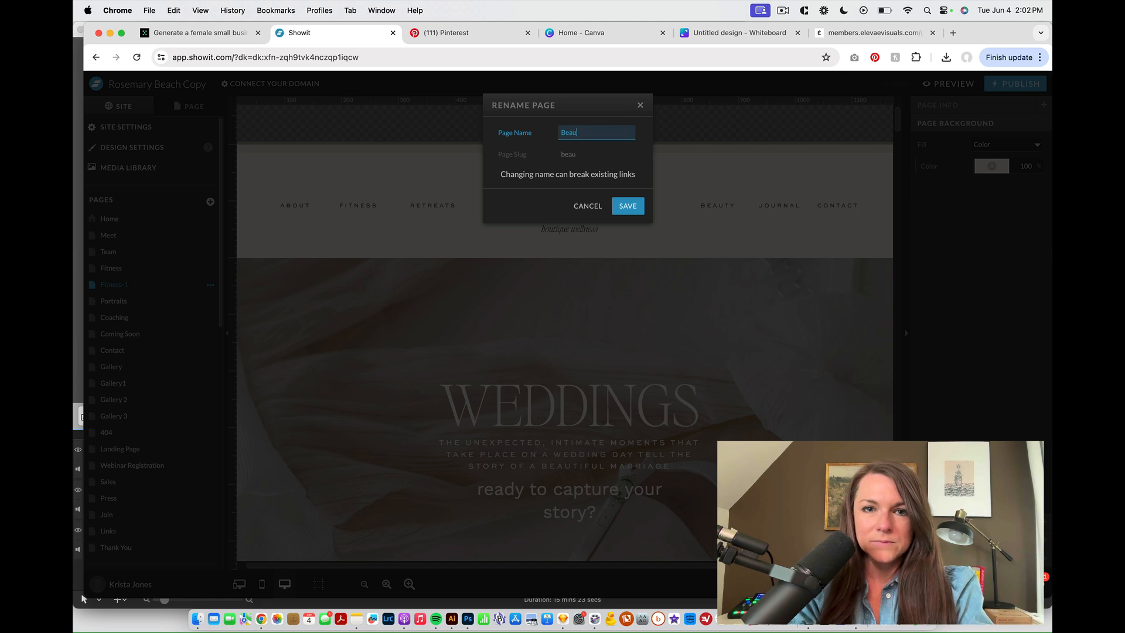
pyautogui.write('ty')
pyautogui.press('Return')
# - Open the Coaching page and rename it "Retreat"
pyautogui.click(160, 318)
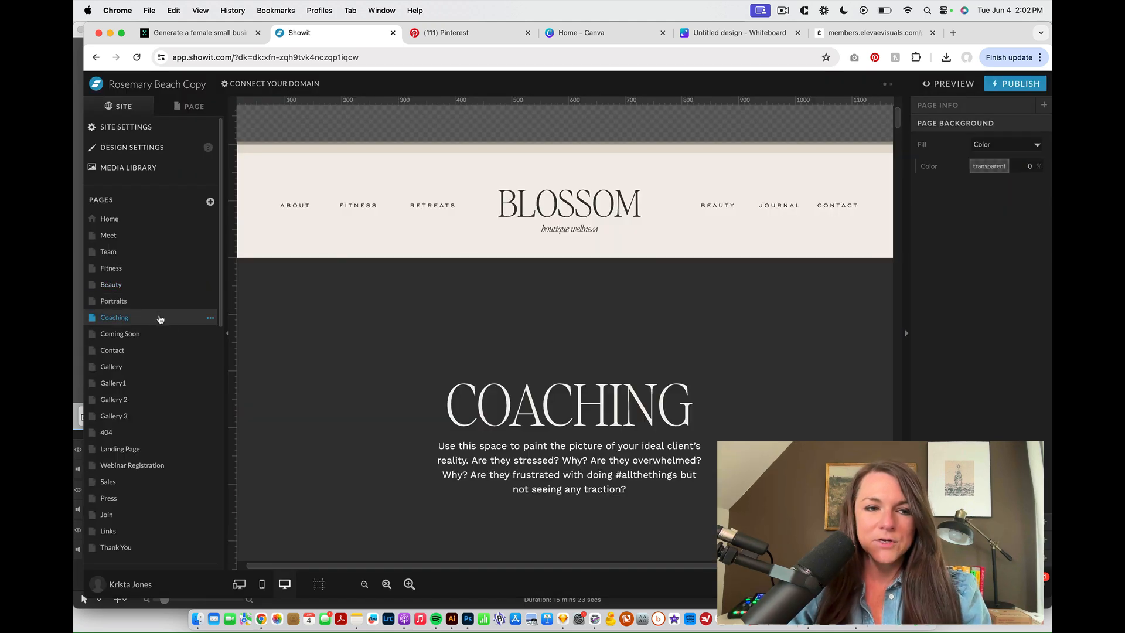
pyautogui.click(211, 318)
pyautogui.click(207, 333)
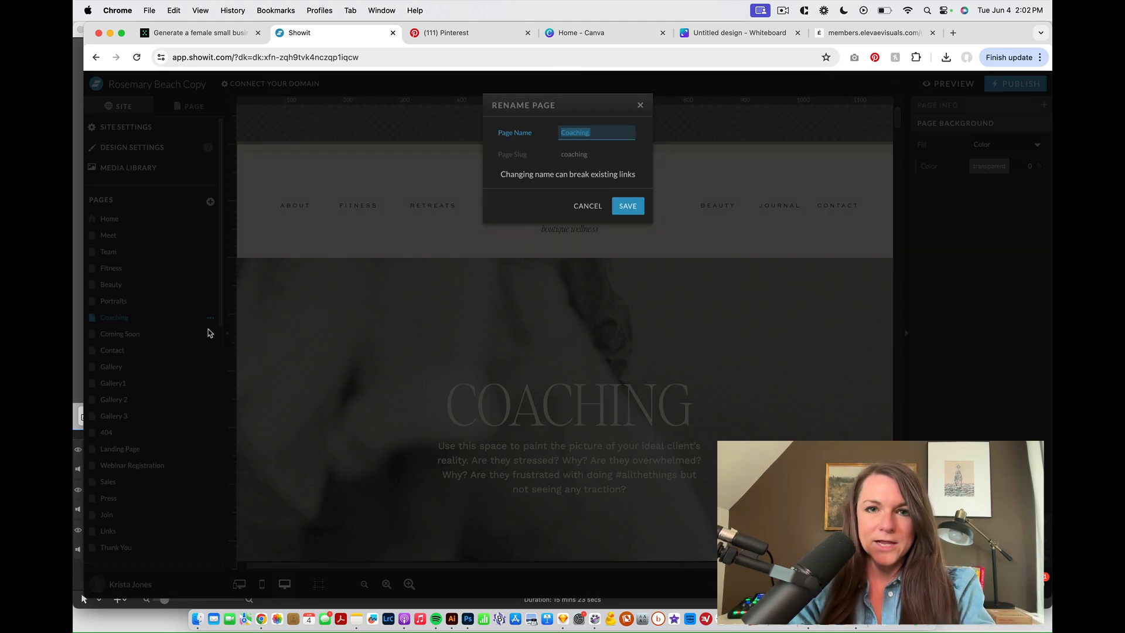
pyautogui.write('Retreat')
pyautogui.press('Return')
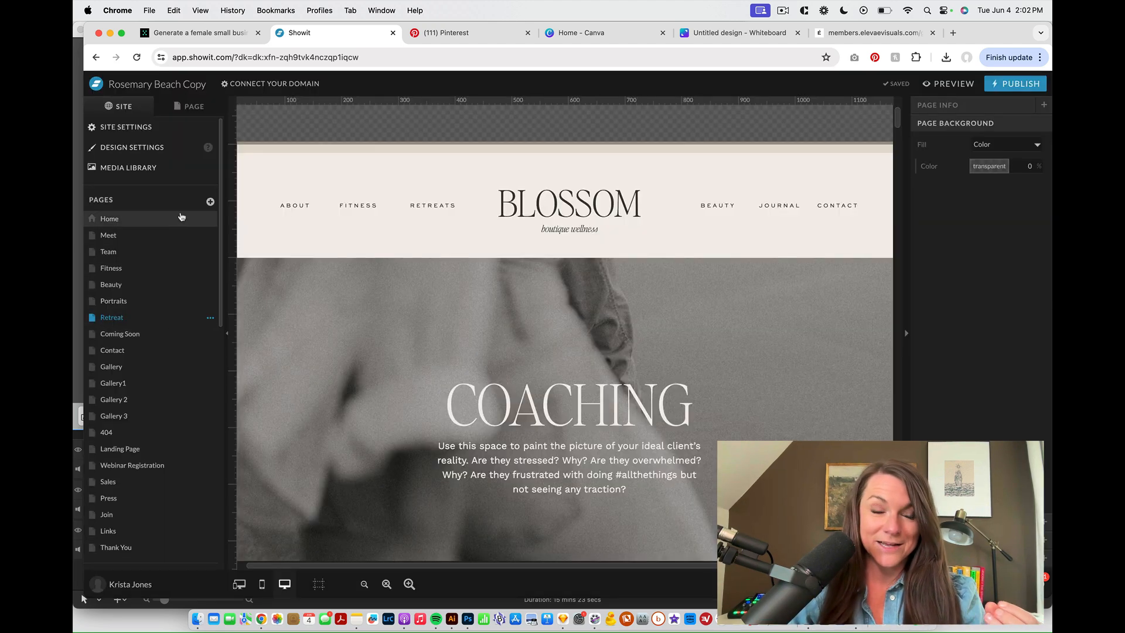
# - Open the site's Navigation canvas from the Home page and link the Retreats text to the Retreat page
pyautogui.click(181, 218)
pyautogui.moveTo(447, 194)
pyautogui.click(590, 211)
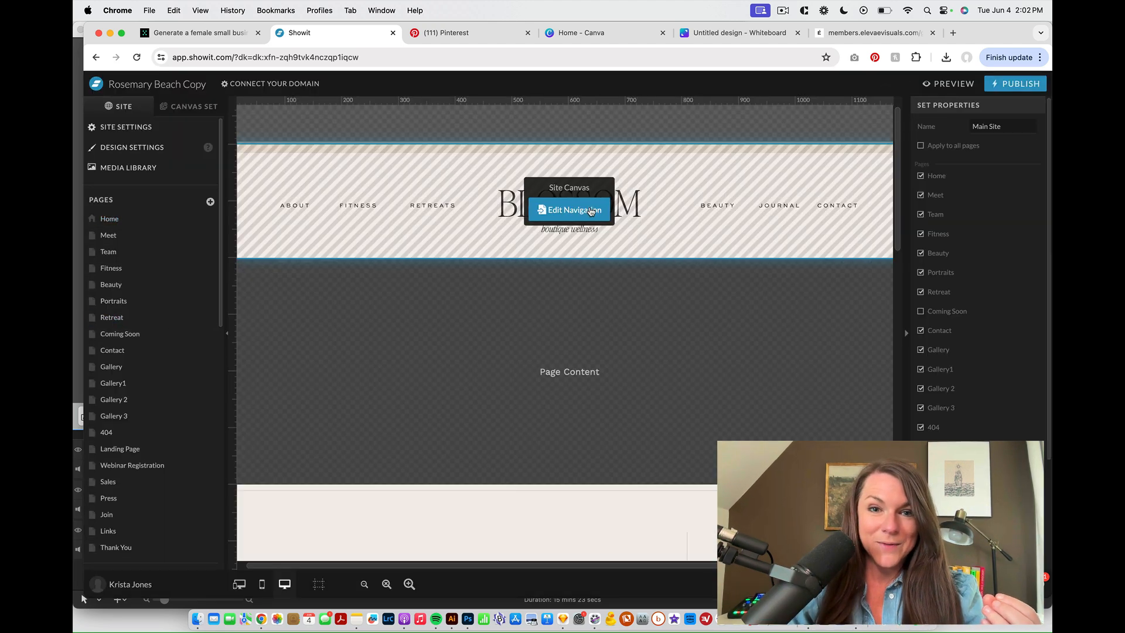
pyautogui.click(572, 209)
pyautogui.click(433, 208)
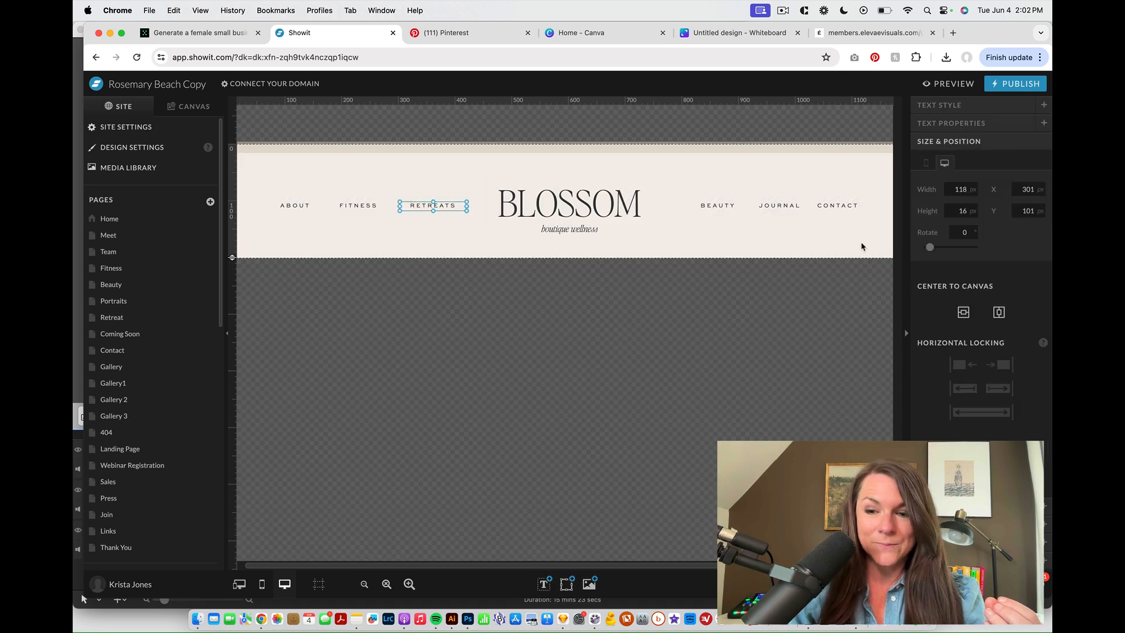
pyautogui.click(952, 141)
pyautogui.click(1009, 243)
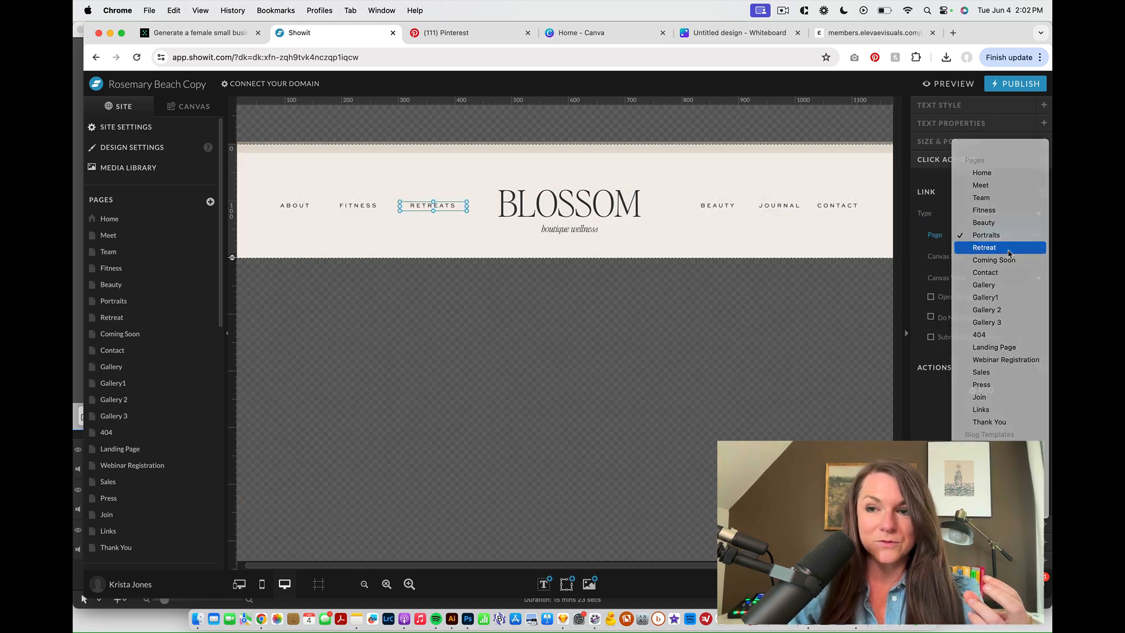
pyautogui.click(1008, 252)
# - Link the Fitness navigation text to the Fitness page and the Beauty text to the Beauty page
pyautogui.click(368, 208)
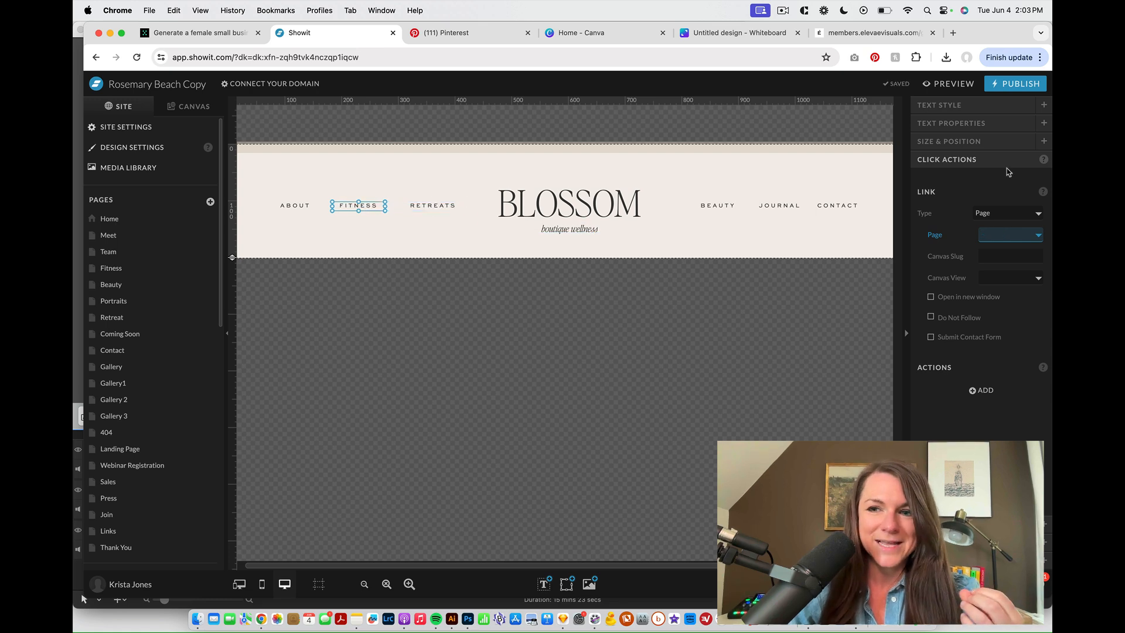
pyautogui.click(1010, 237)
pyautogui.click(1000, 299)
pyautogui.click(729, 205)
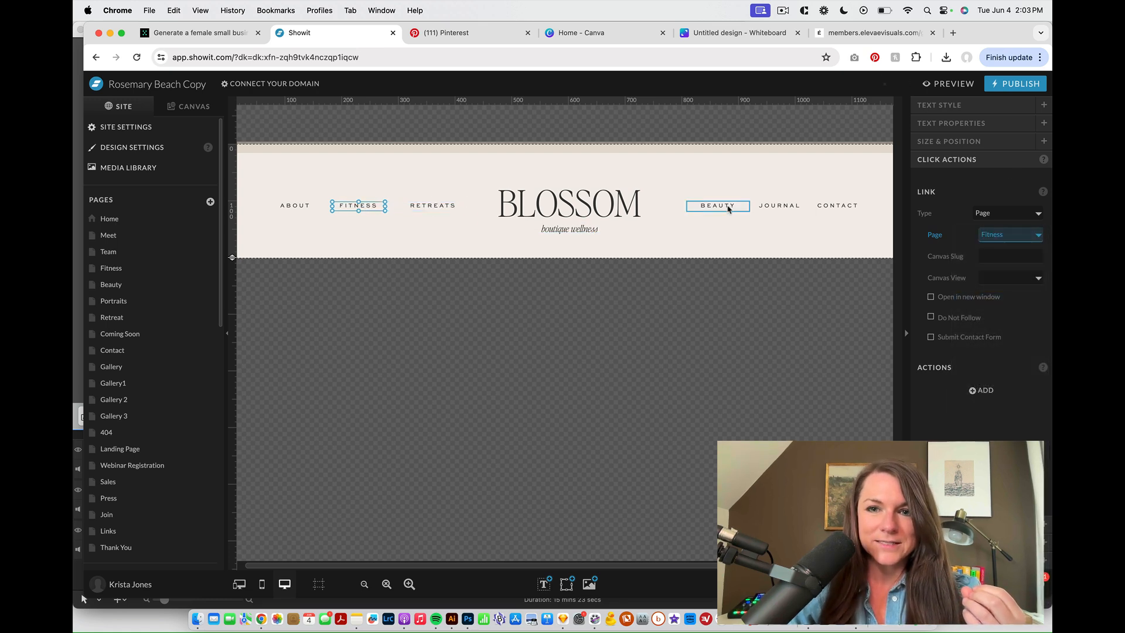
pyautogui.click(997, 235)
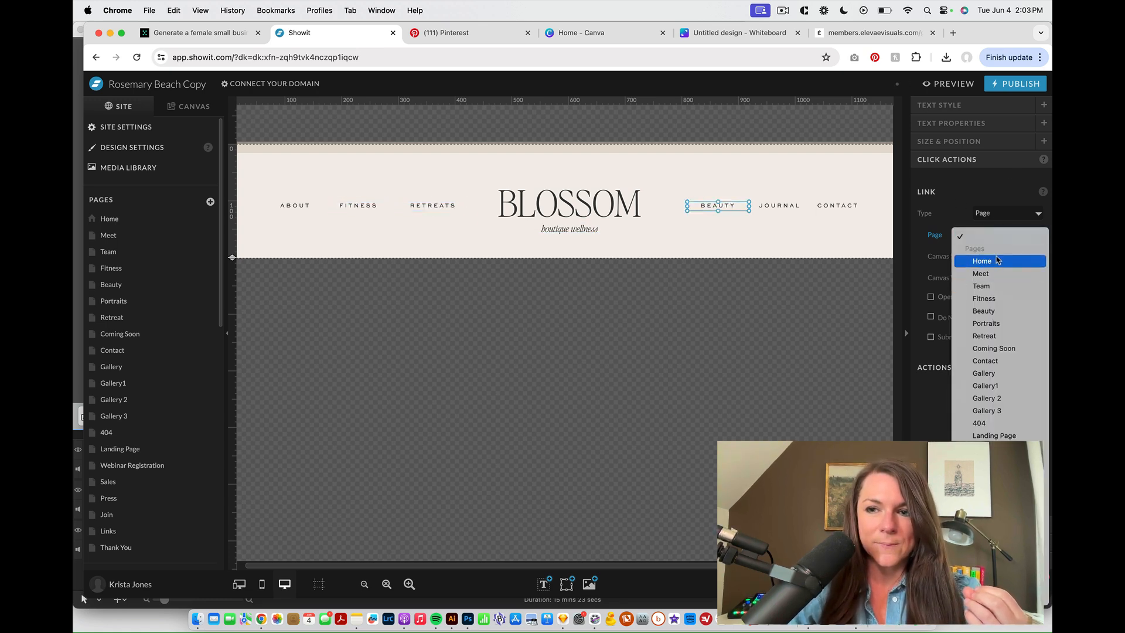
pyautogui.click(991, 311)
pyautogui.click(784, 237)
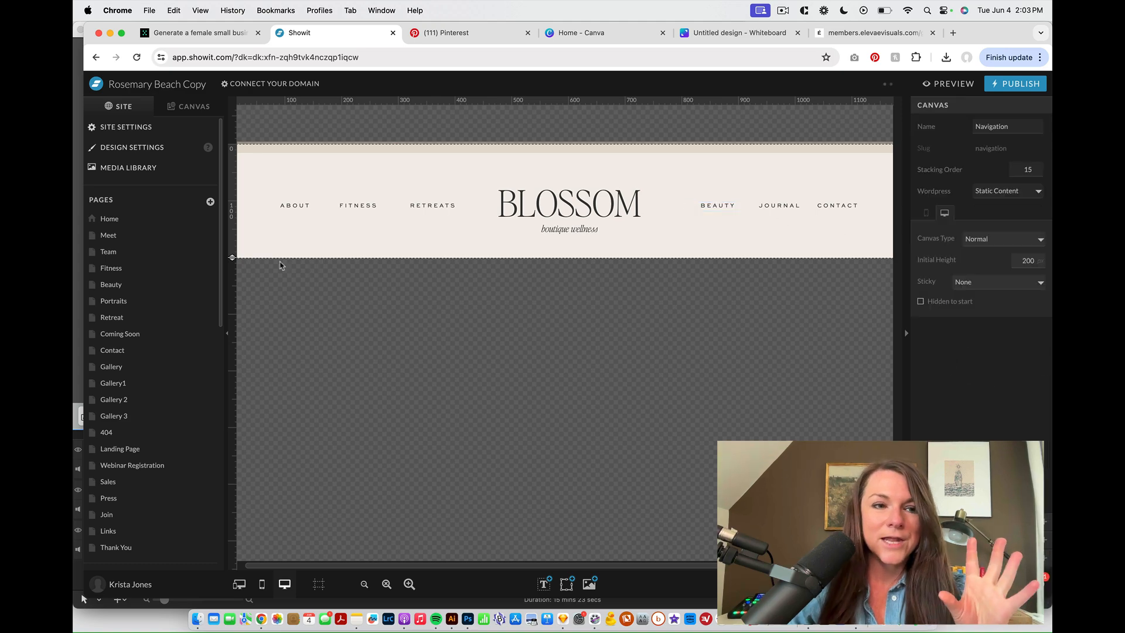
# - Show the mobile and desktop layouts side by side and extend the height of the mobile Navigation canvas
pyautogui.click(157, 224)
pyautogui.click(239, 584)
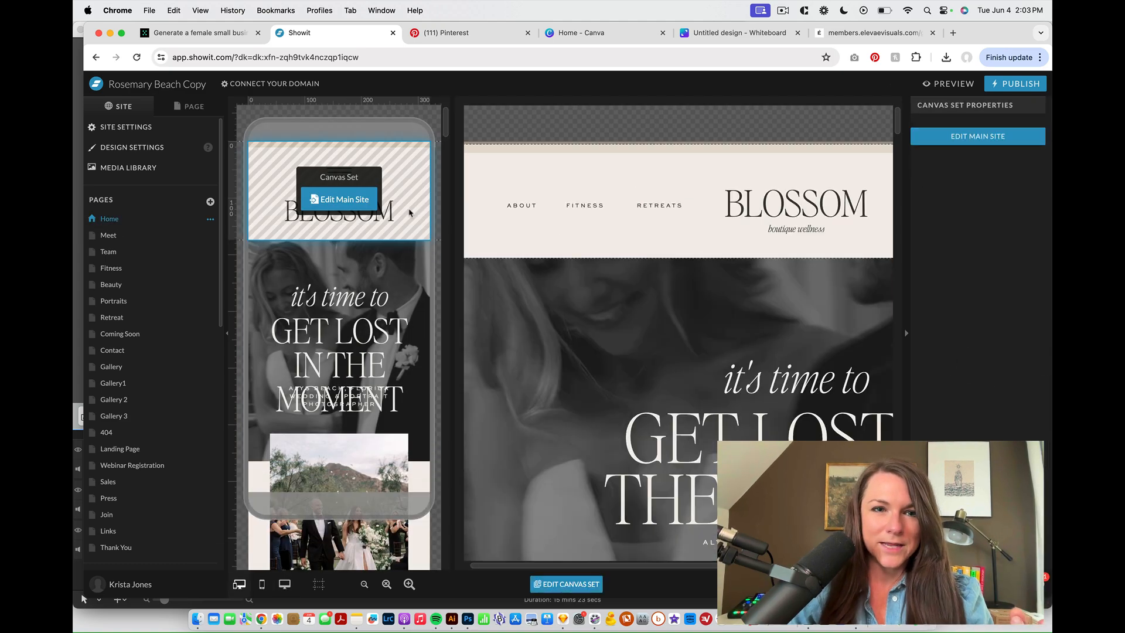
pyautogui.click(352, 196)
pyautogui.click(340, 198)
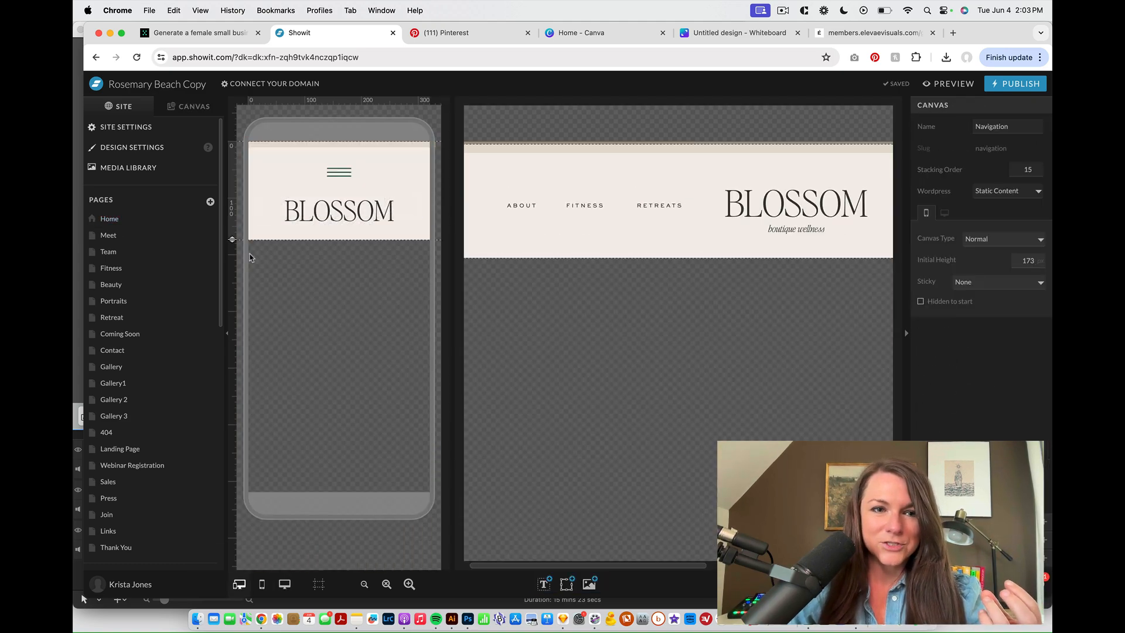
pyautogui.moveTo(234, 264); pyautogui.dragTo(232, 272)
# - Make the "boutique wellness" tagline visible on mobile and place it below the Blossom logo
pyautogui.click(359, 199)
pyautogui.click(792, 195)
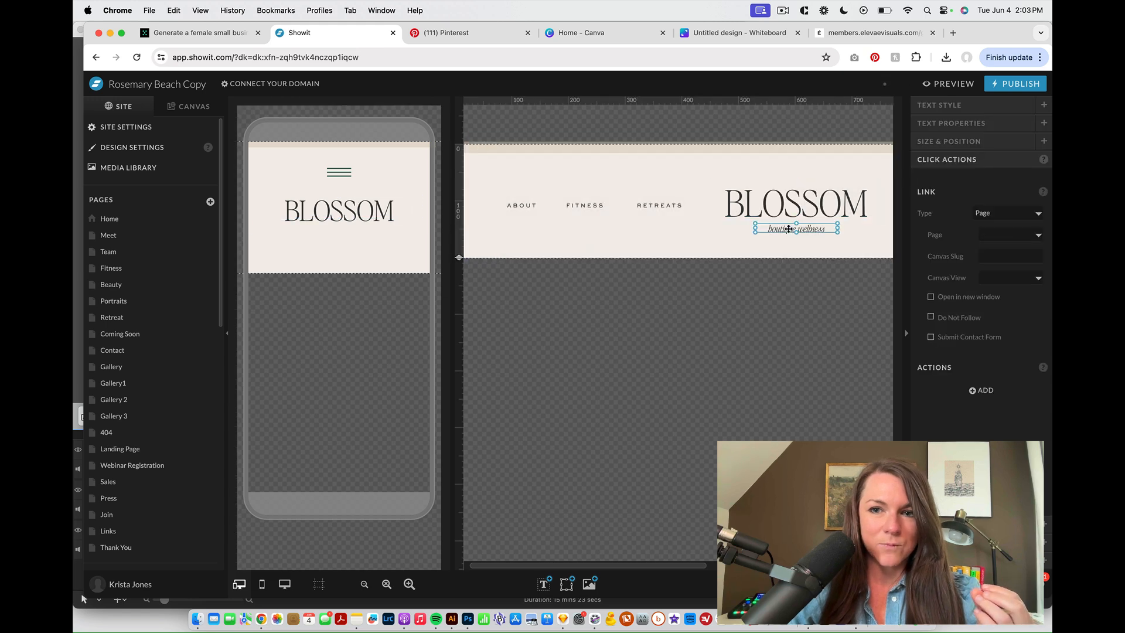
pyautogui.click(213, 108)
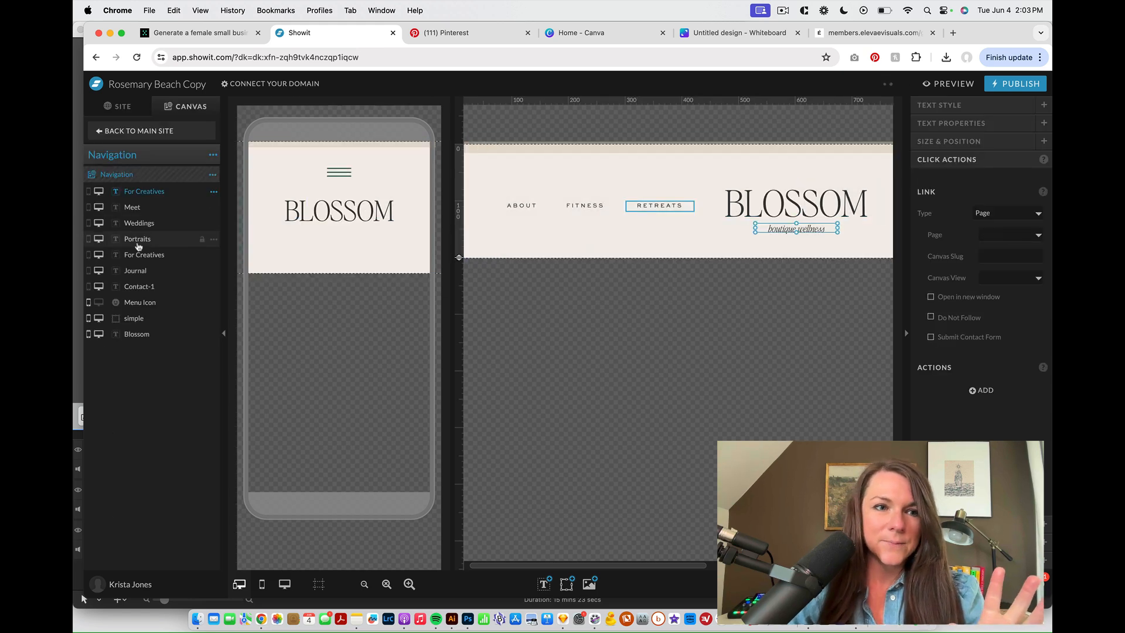
pyautogui.click(88, 191)
pyautogui.click(358, 157)
pyautogui.moveTo(357, 158); pyautogui.dragTo(382, 244)
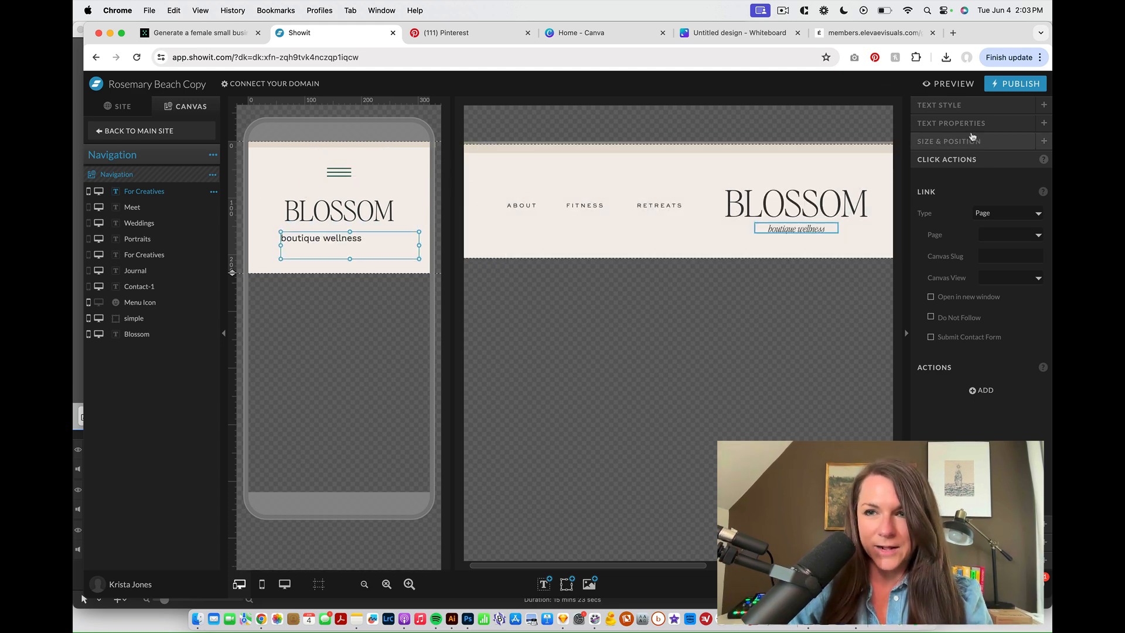
# - Apply the Heading text style to the mobile tagline and set its size to 13
pyautogui.click(1008, 213)
pyautogui.click(996, 213)
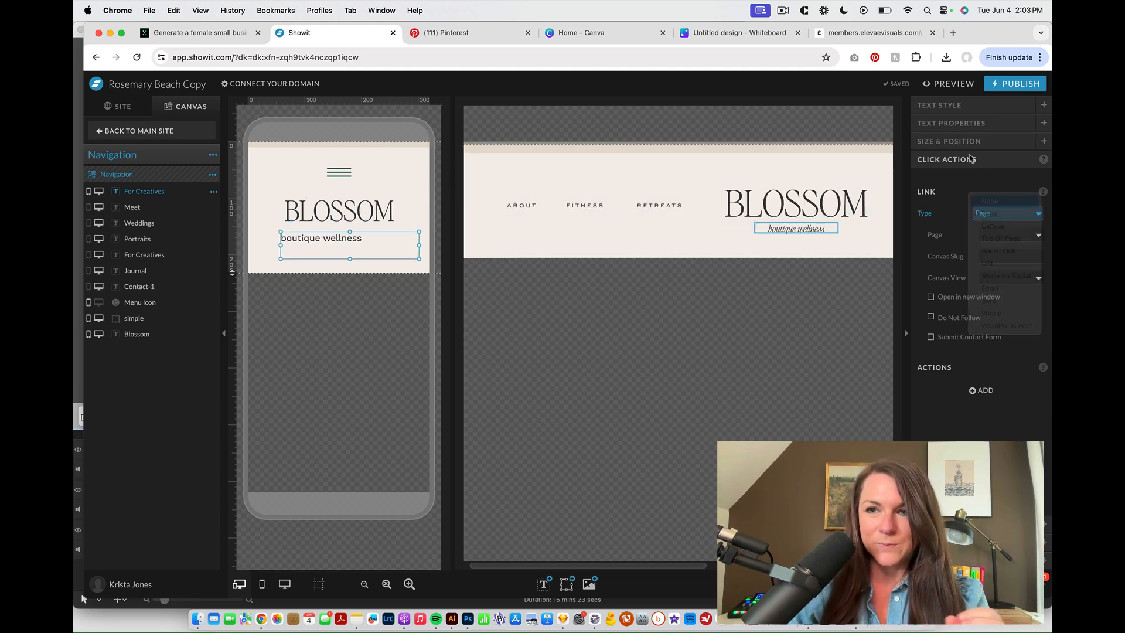
pyautogui.click(956, 122)
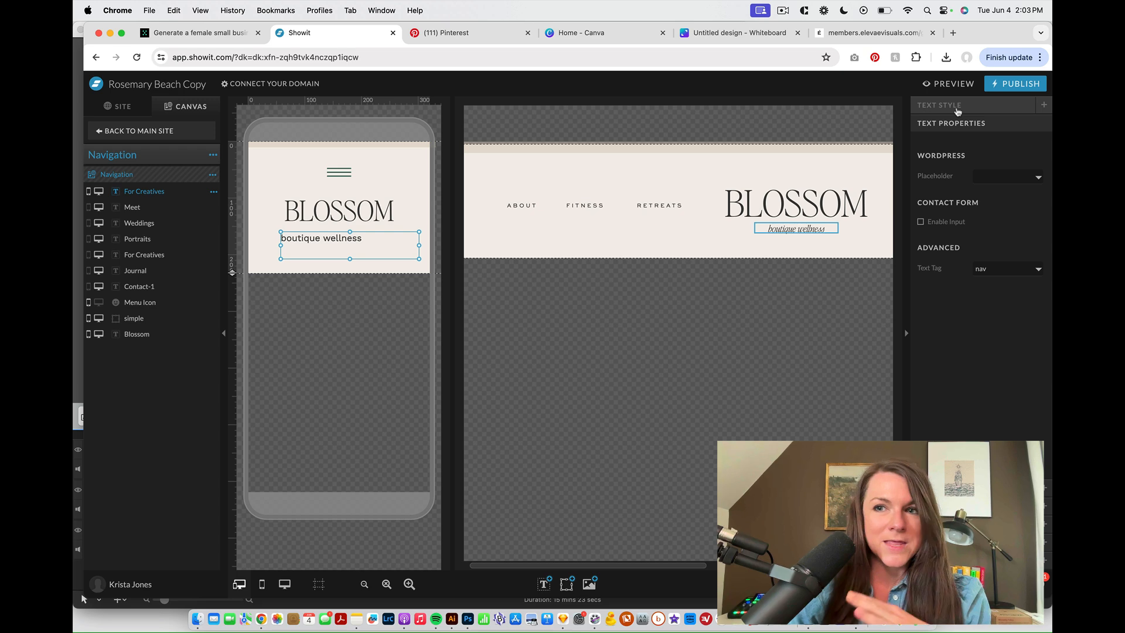
pyautogui.click(958, 107)
pyautogui.click(996, 147)
pyautogui.click(1000, 122)
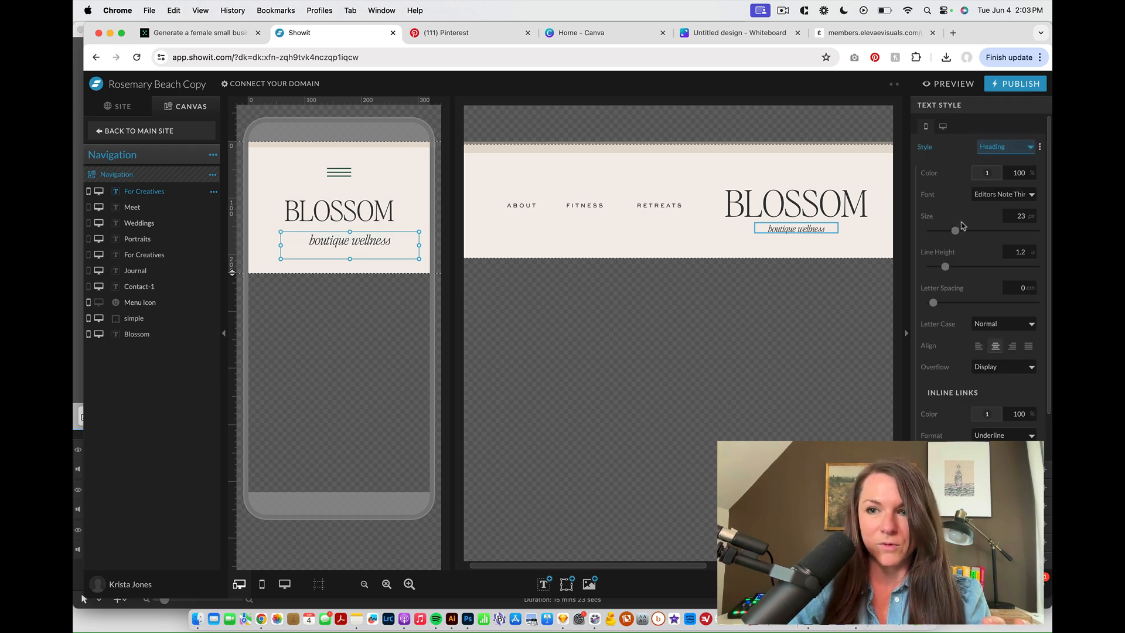
pyautogui.moveTo(950, 232); pyautogui.dragTo(945, 232)
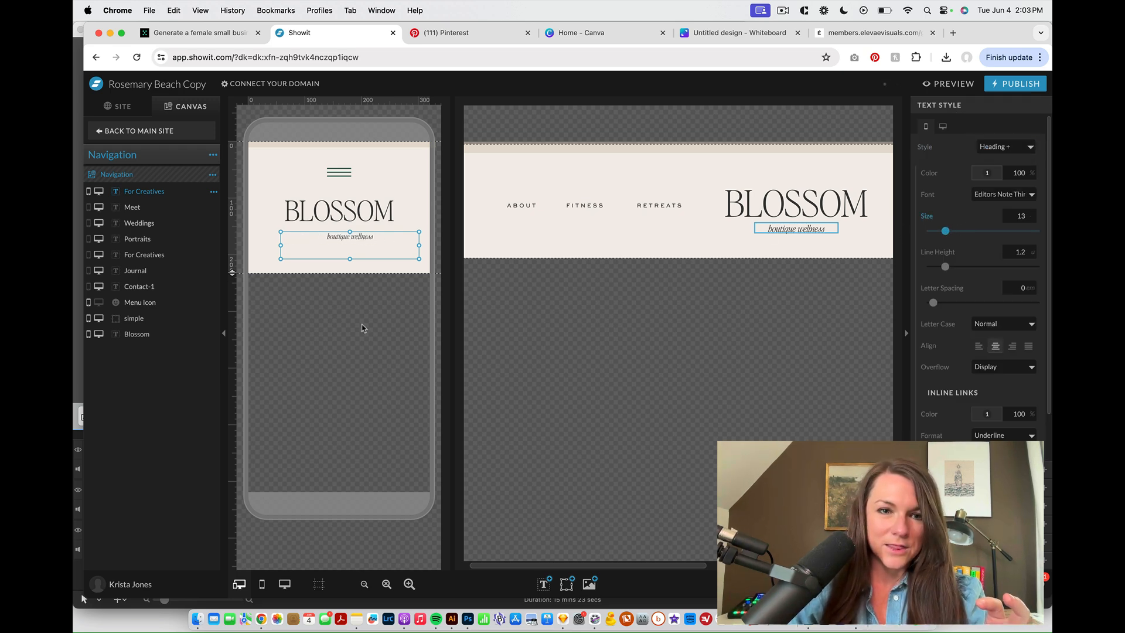
# - Shorten the mobile tagline box to about 28 px, center it under the logo, reduce the canvas height and return to the Home page
pyautogui.moveTo(351, 260); pyautogui.dragTo(365, 240)
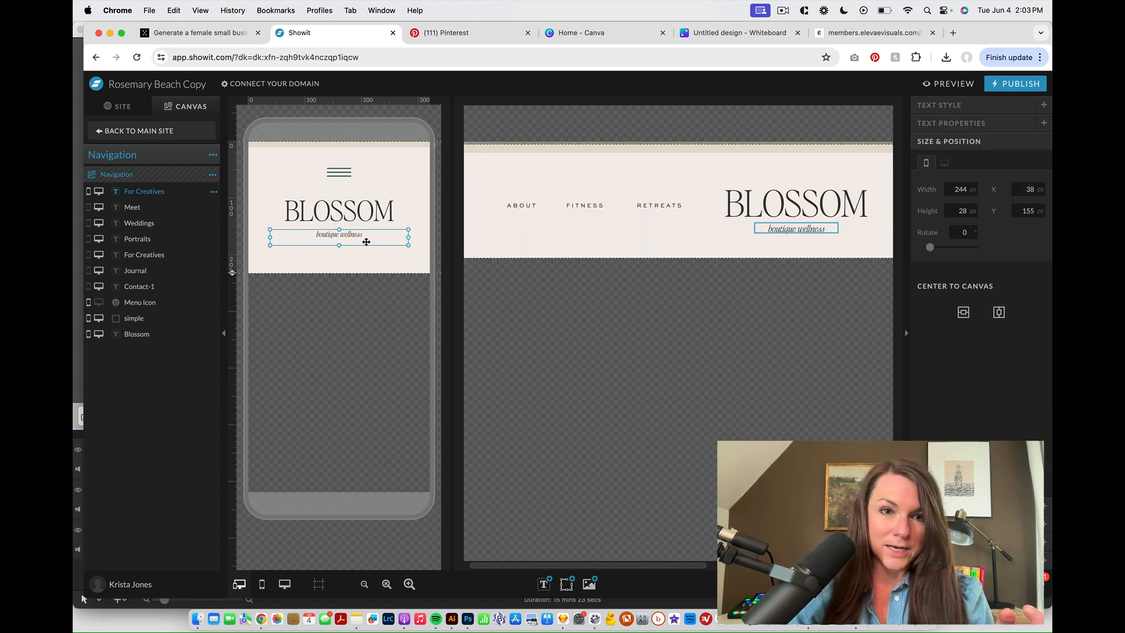
pyautogui.click(235, 269)
pyautogui.moveTo(235, 269); pyautogui.dragTo(232, 256)
pyautogui.click(164, 132)
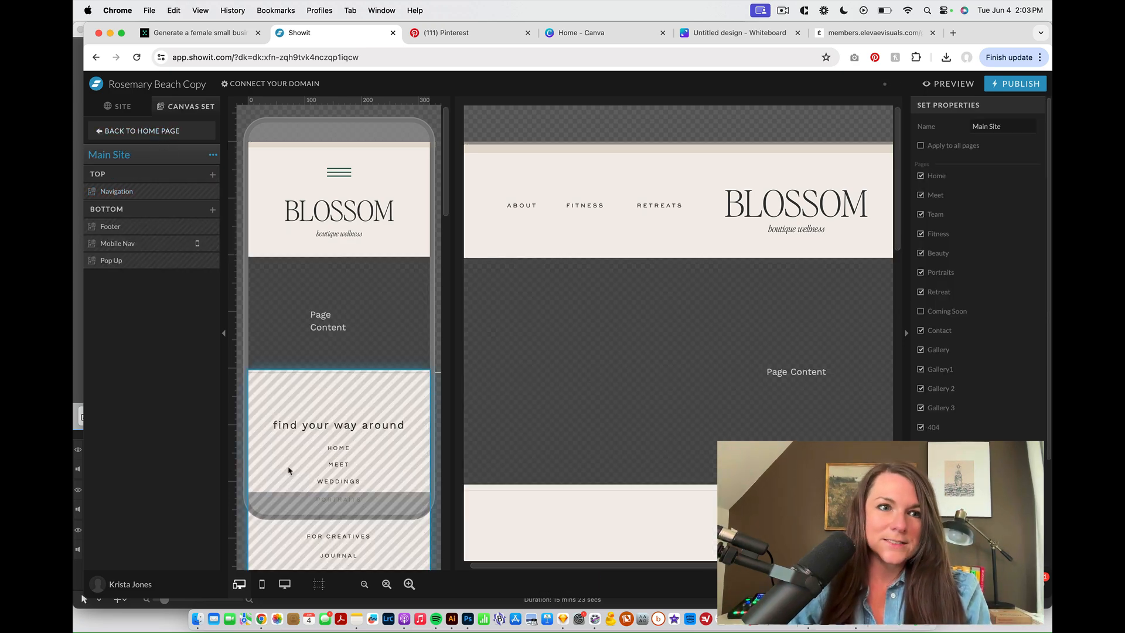
pyautogui.click(164, 129)
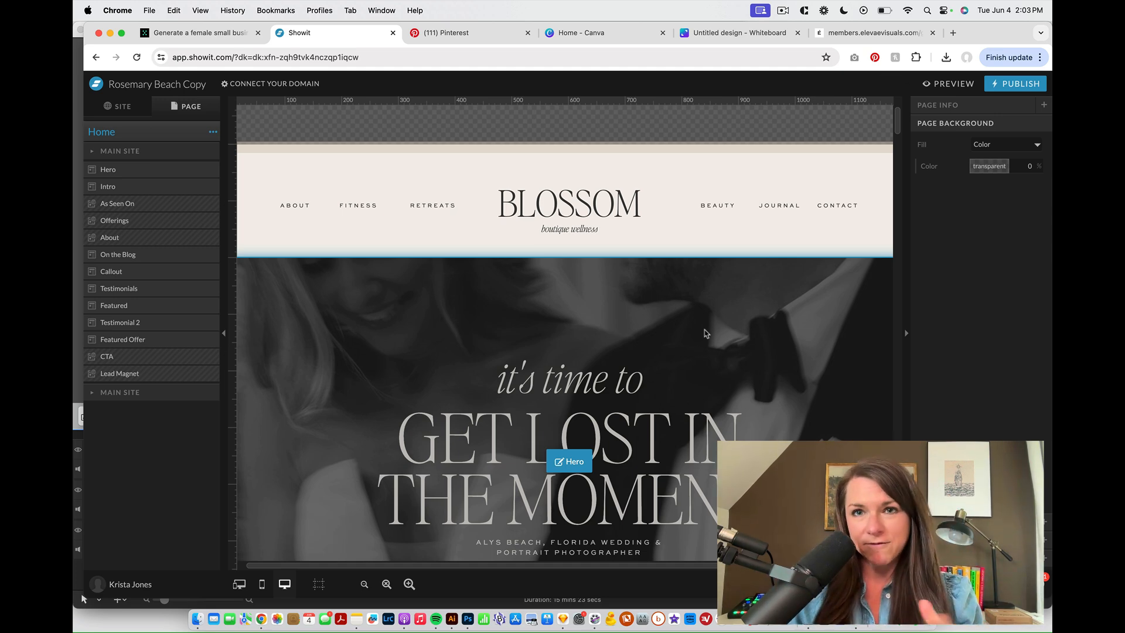
pyautogui.click(721, 325)
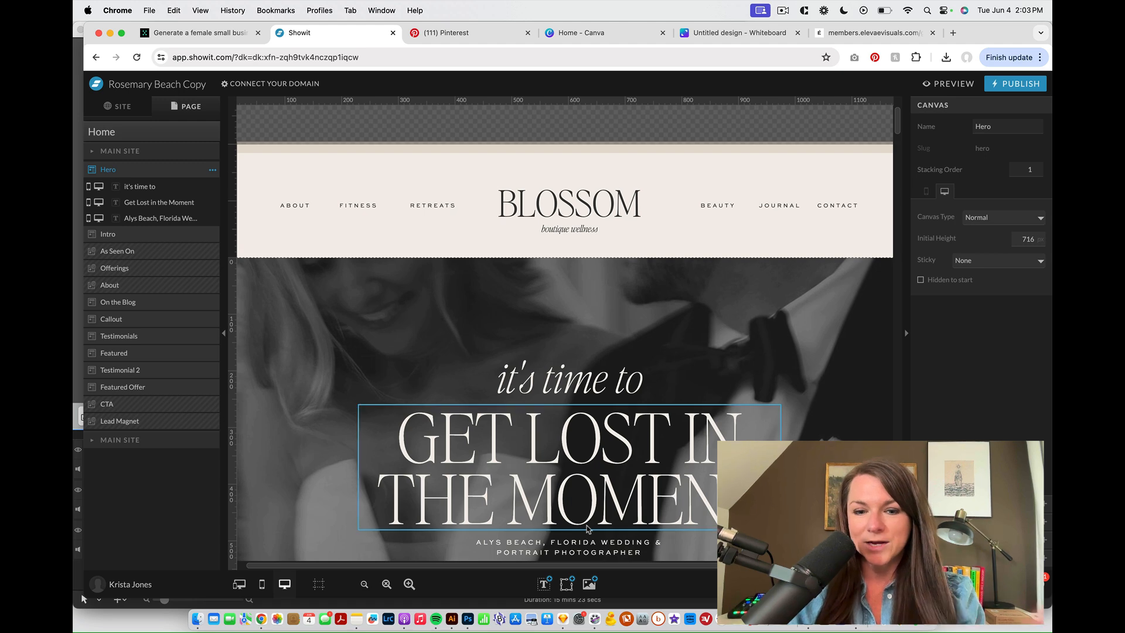
pyautogui.click(588, 581)
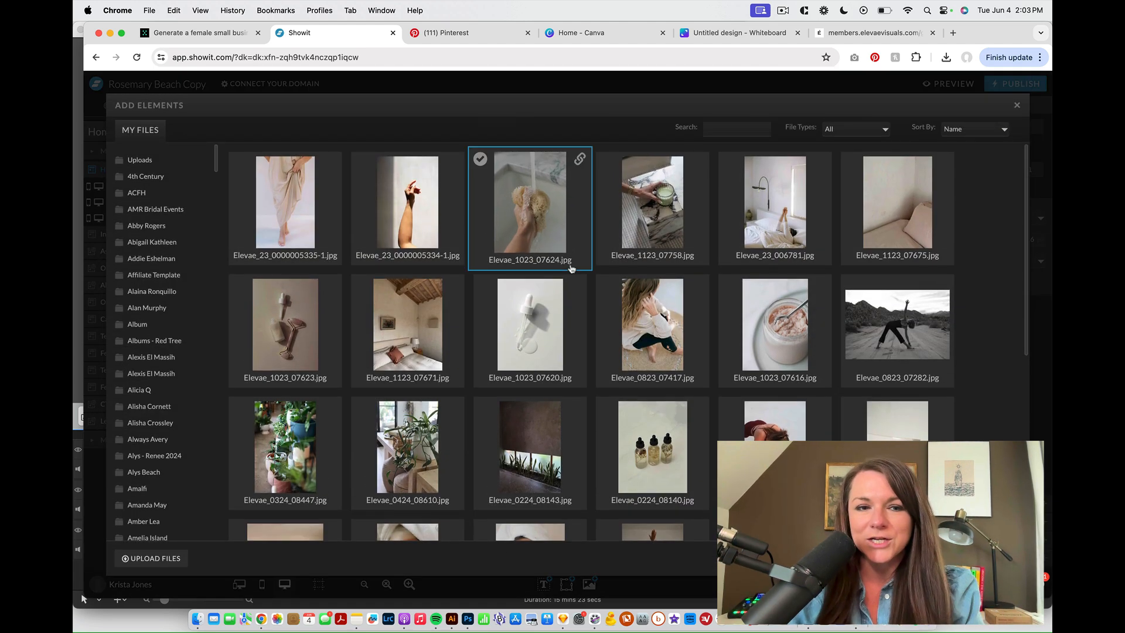
pyautogui.scroll(-3, 571, 269)
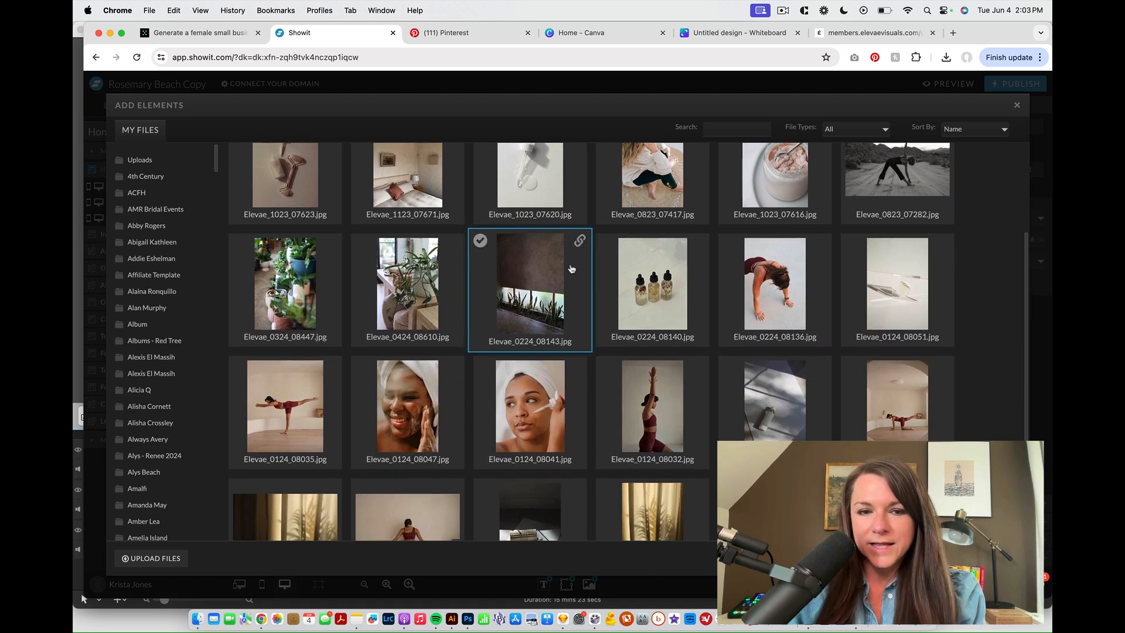
pyautogui.scroll(-3, 571, 269)
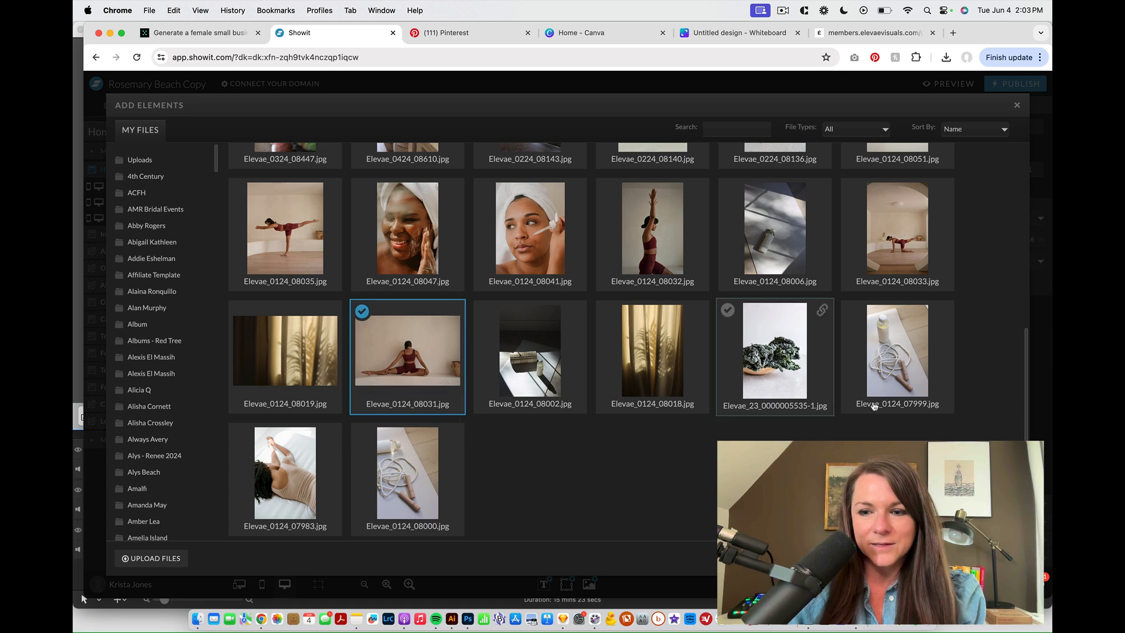
pyautogui.click(1019, 106)
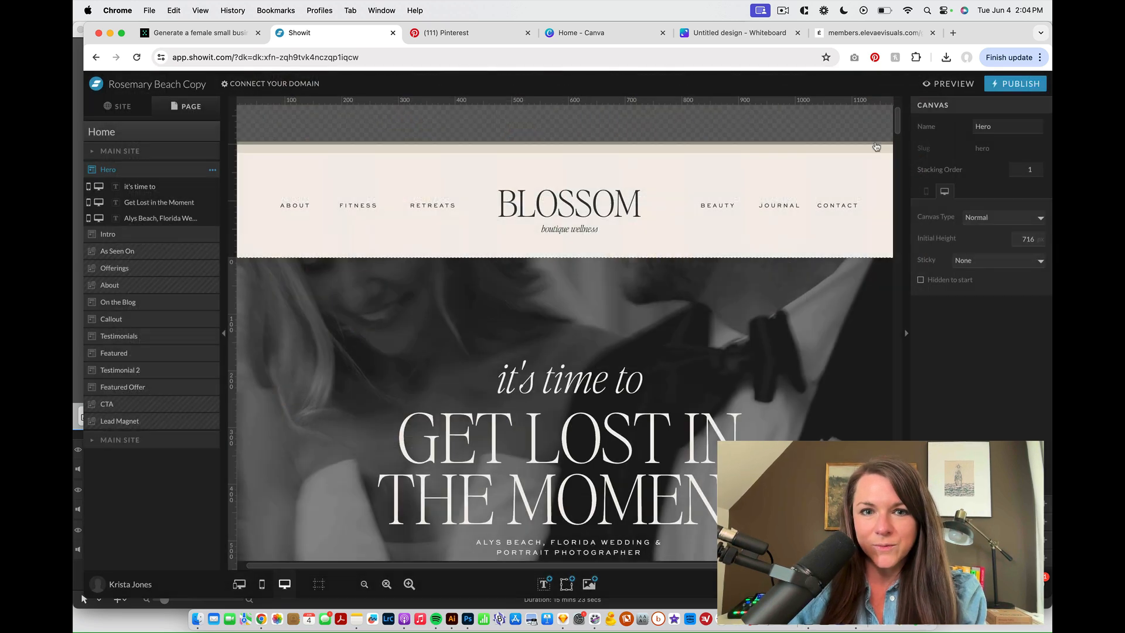
# - Replace the Home page's Hero canvas background image with elevae_0124_08031.jpg
pyautogui.scroll(-2, 763, 290)
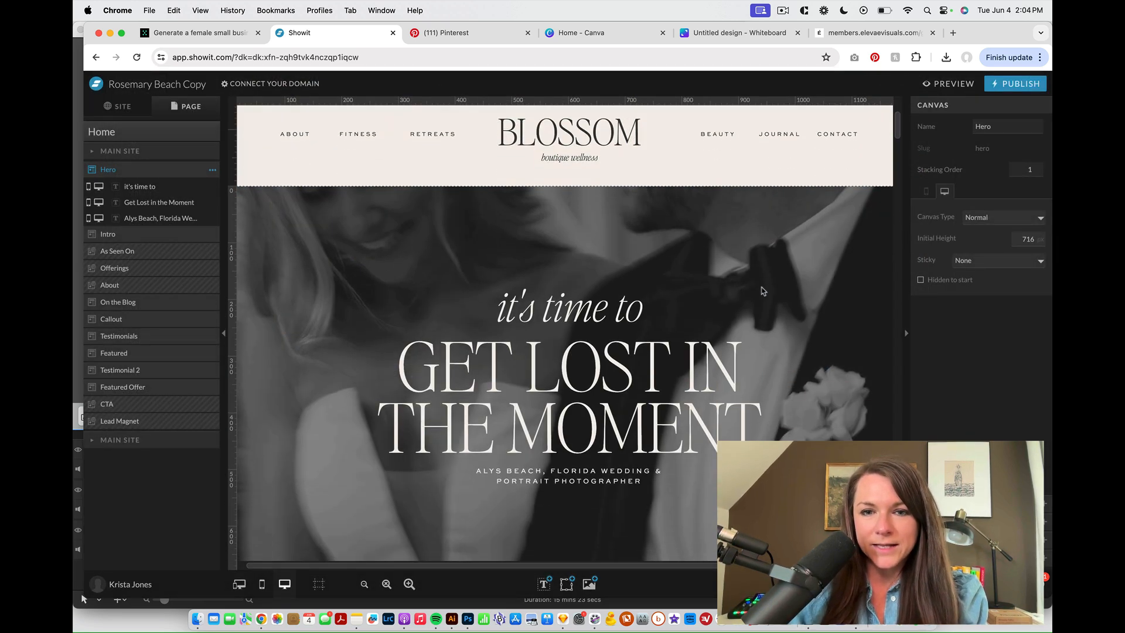
pyautogui.doubleClick(833, 340)
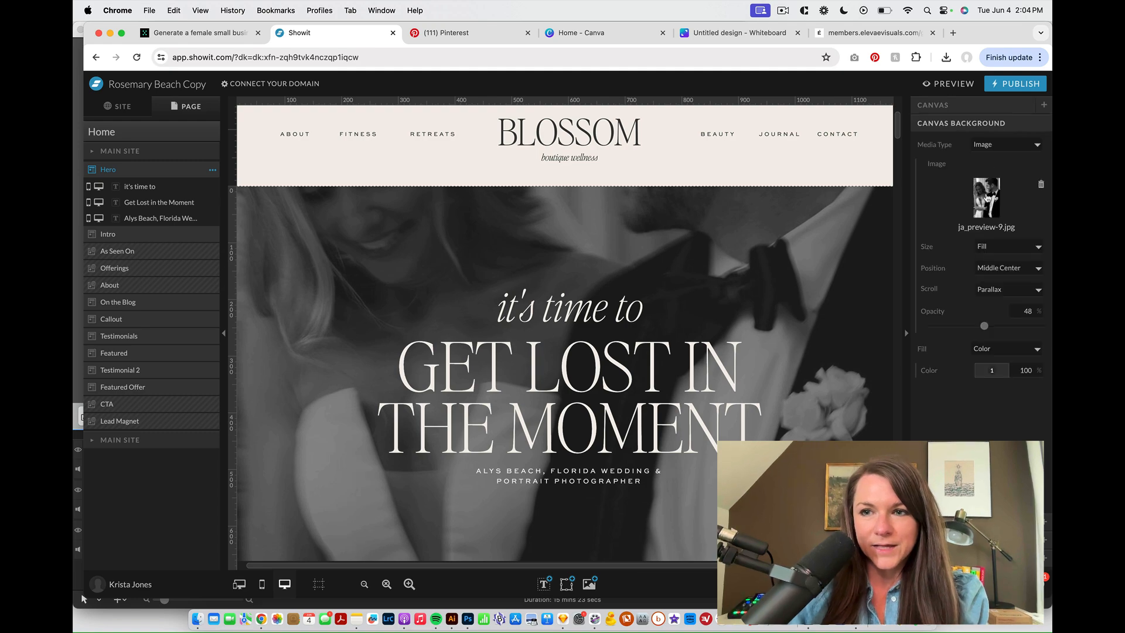
pyautogui.click(988, 199)
pyautogui.scroll(-5, 381, 352)
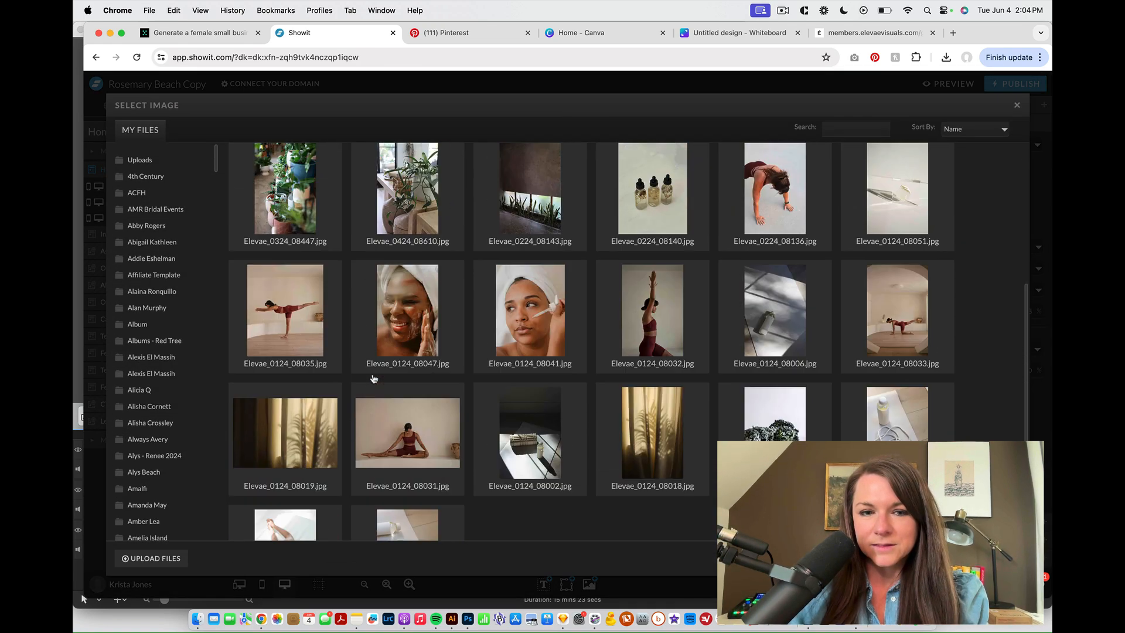
pyautogui.scroll(-2, 373, 379)
pyautogui.doubleClick(373, 378)
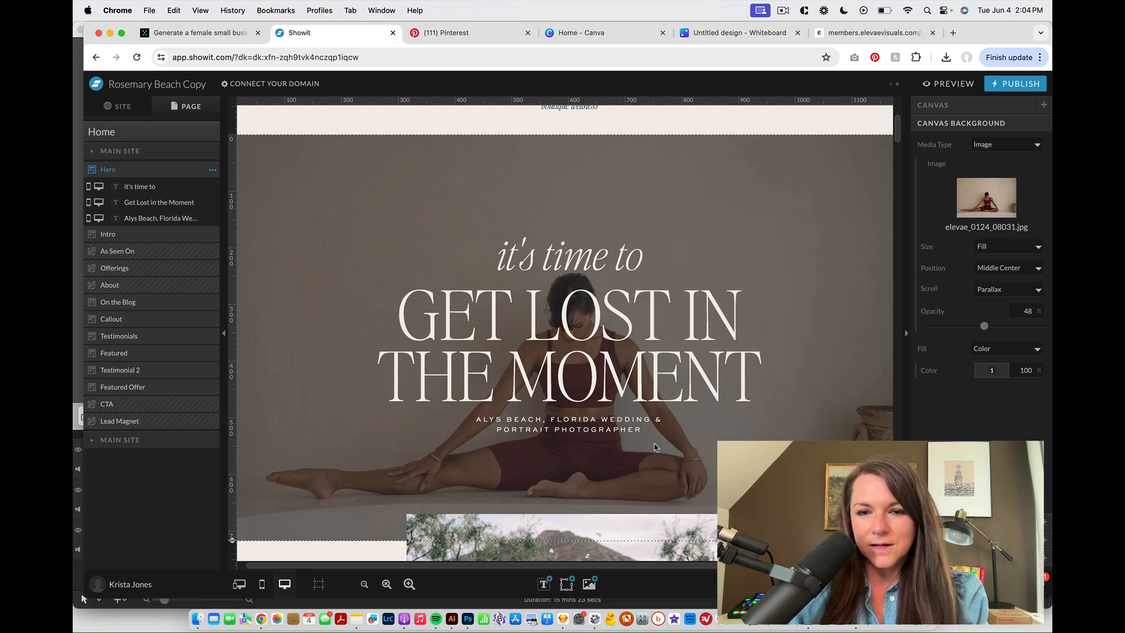
pyautogui.moveTo(657, 446); pyautogui.dragTo(567, 215)
pyautogui.scroll(-8, 567, 214)
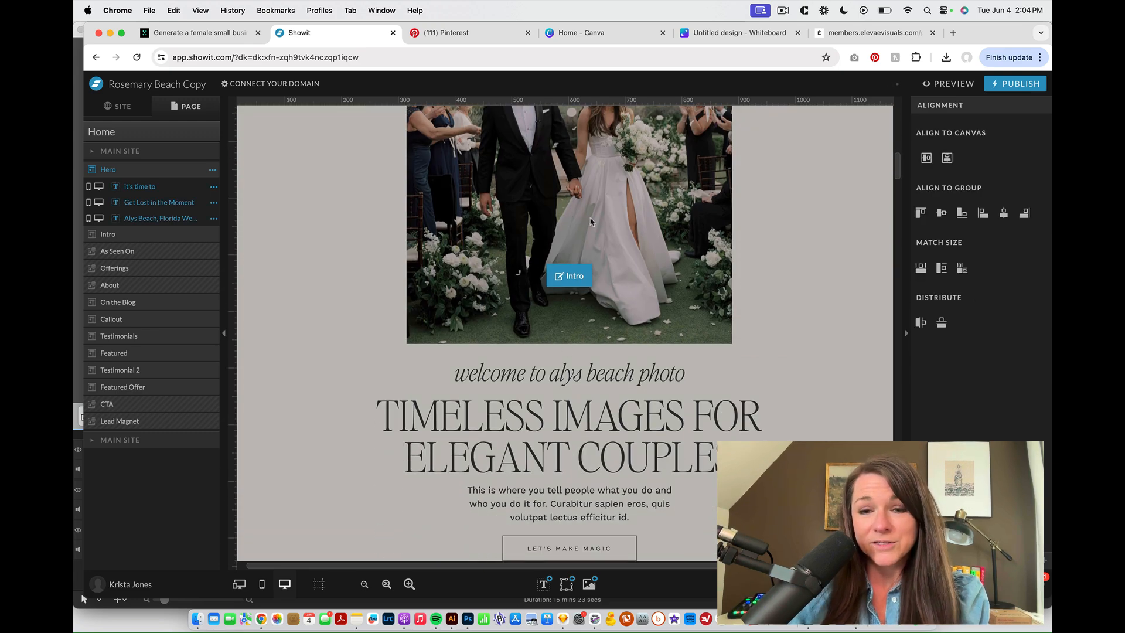
pyautogui.scroll(6, 591, 222)
pyautogui.click(604, 281)
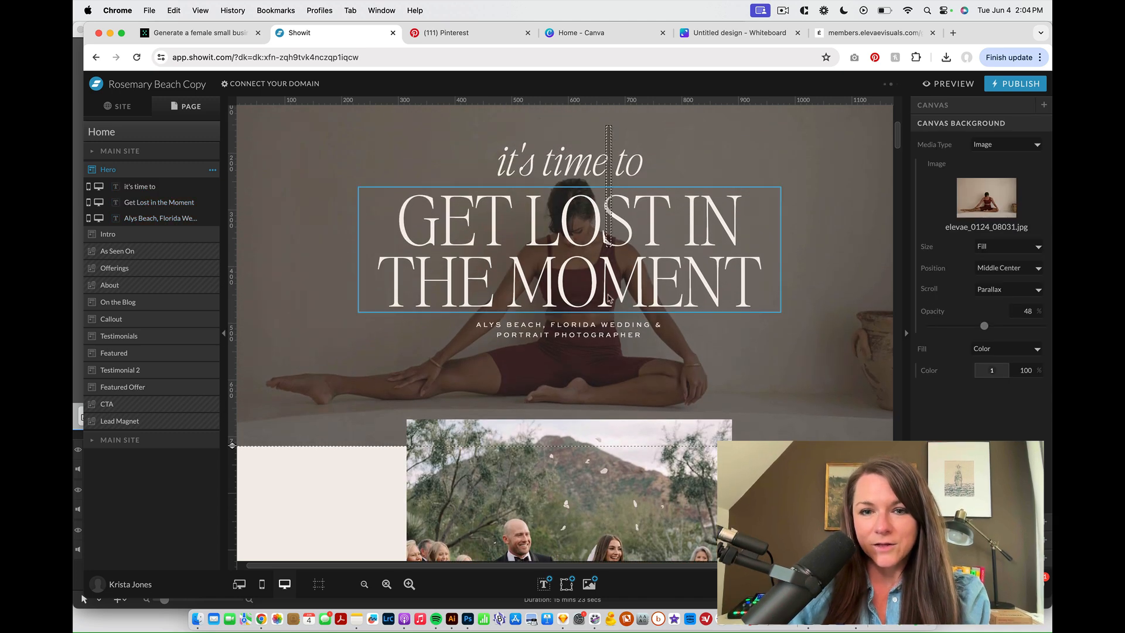
# - Delete all text elements from the Home page's Hero canvas and shorten the canvas so it ends closer to the header
pyautogui.press('super+a')
pyautogui.press('BackSpace')
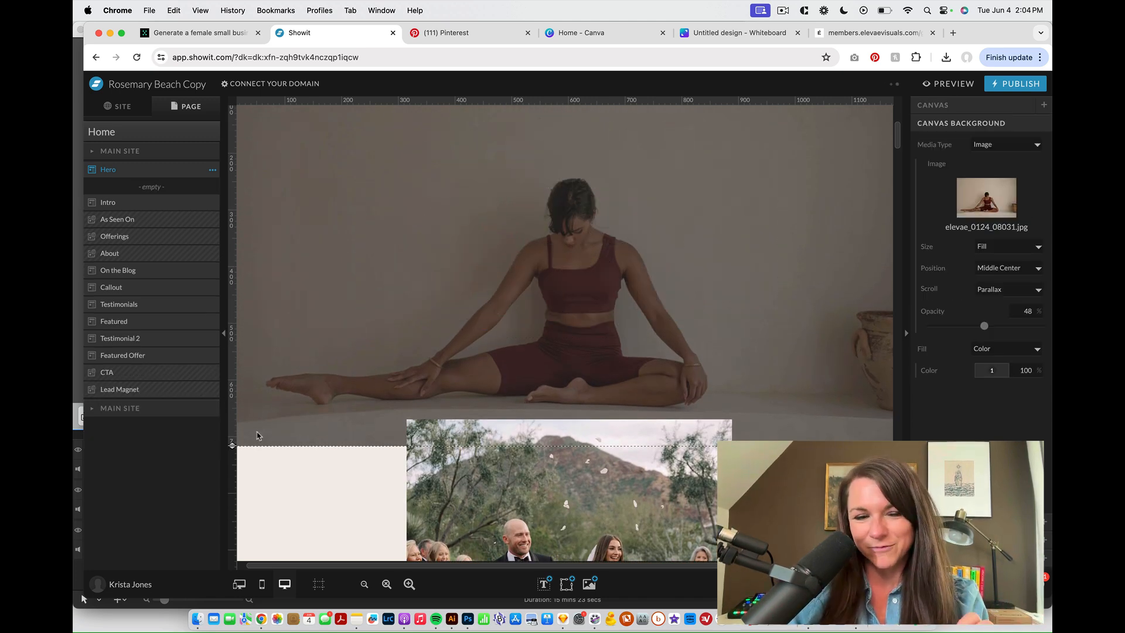
pyautogui.moveTo(232, 447); pyautogui.dragTo(240, 323)
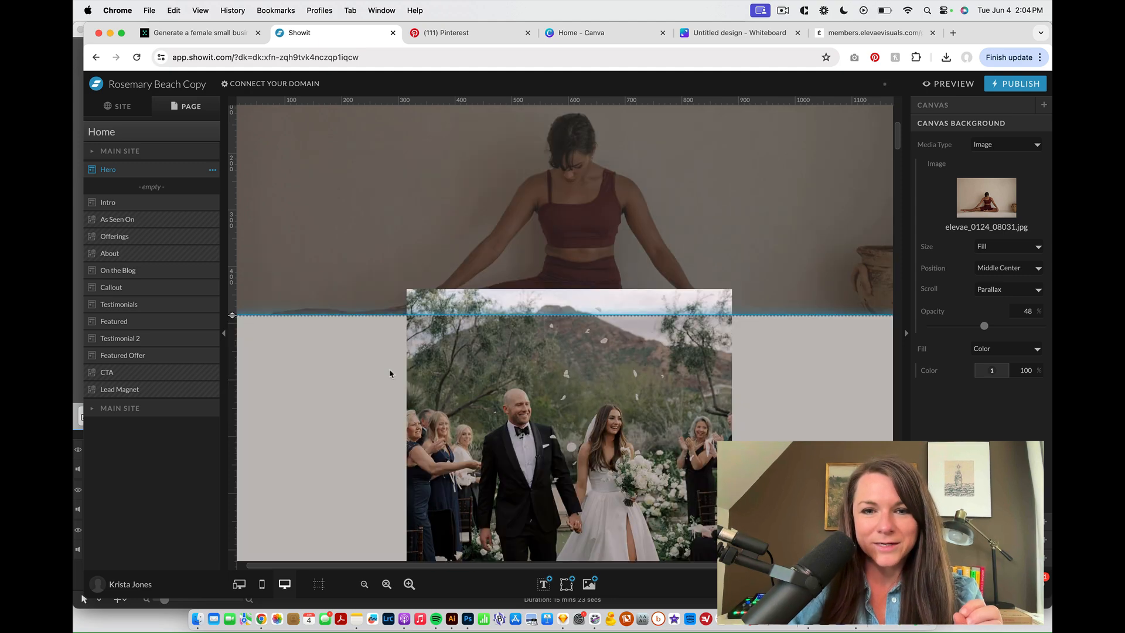
pyautogui.scroll(3, 586, 293)
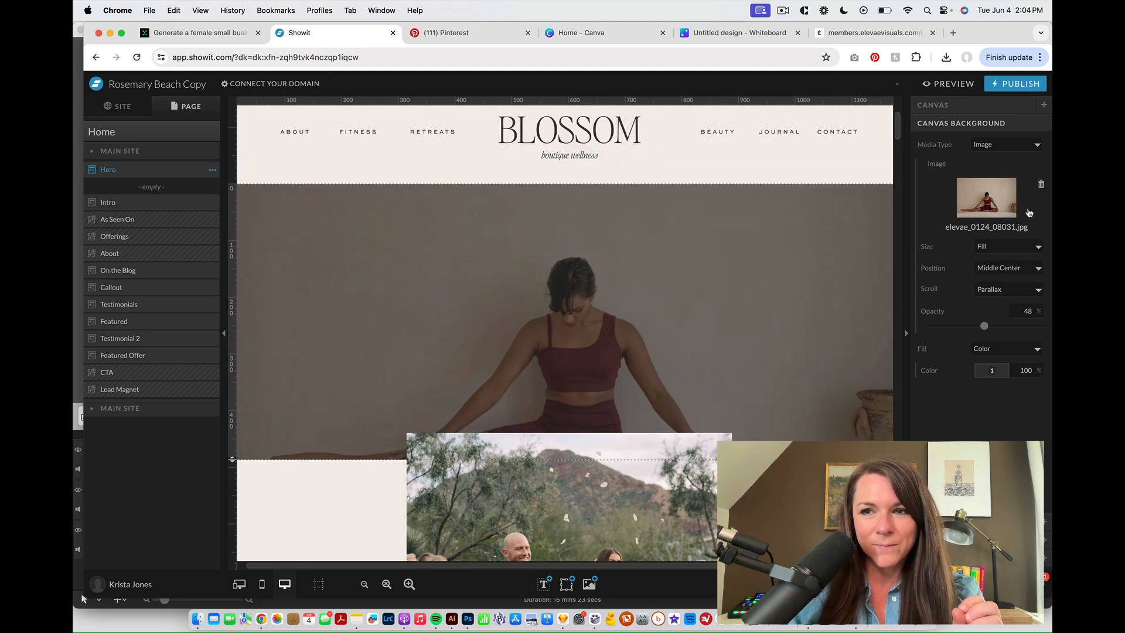
# - Replace the Hero background with elevae_0124_08006.jpg and the Intro canvas photo with elevae_0124_08032.jpg
pyautogui.doubleClick(719, 276)
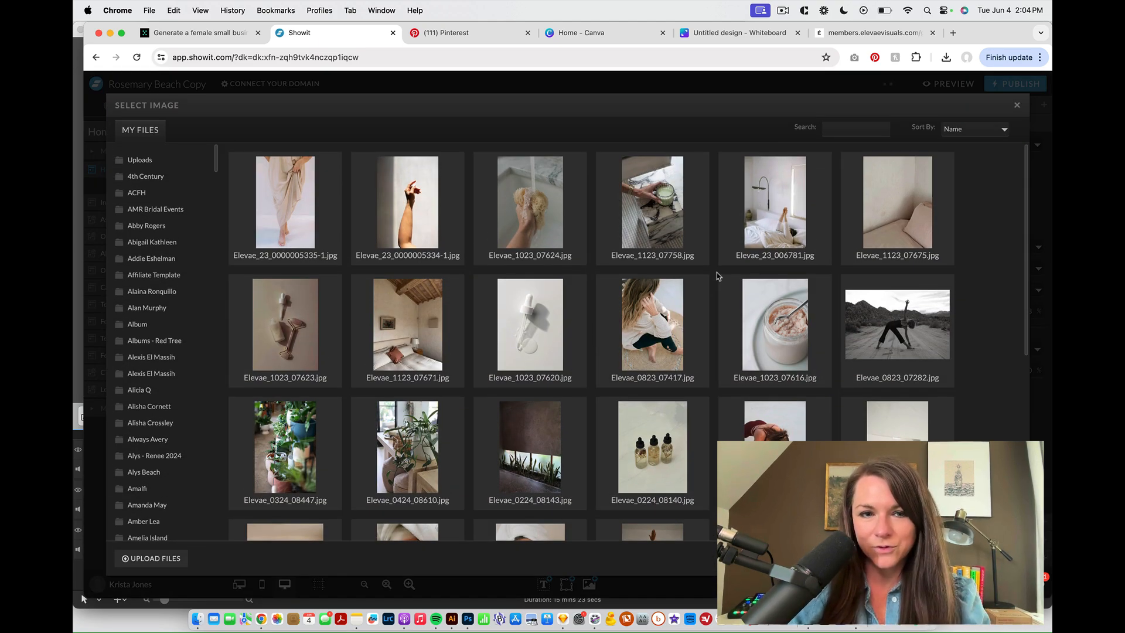
pyautogui.scroll(-5, 718, 276)
pyautogui.doubleClick(892, 317)
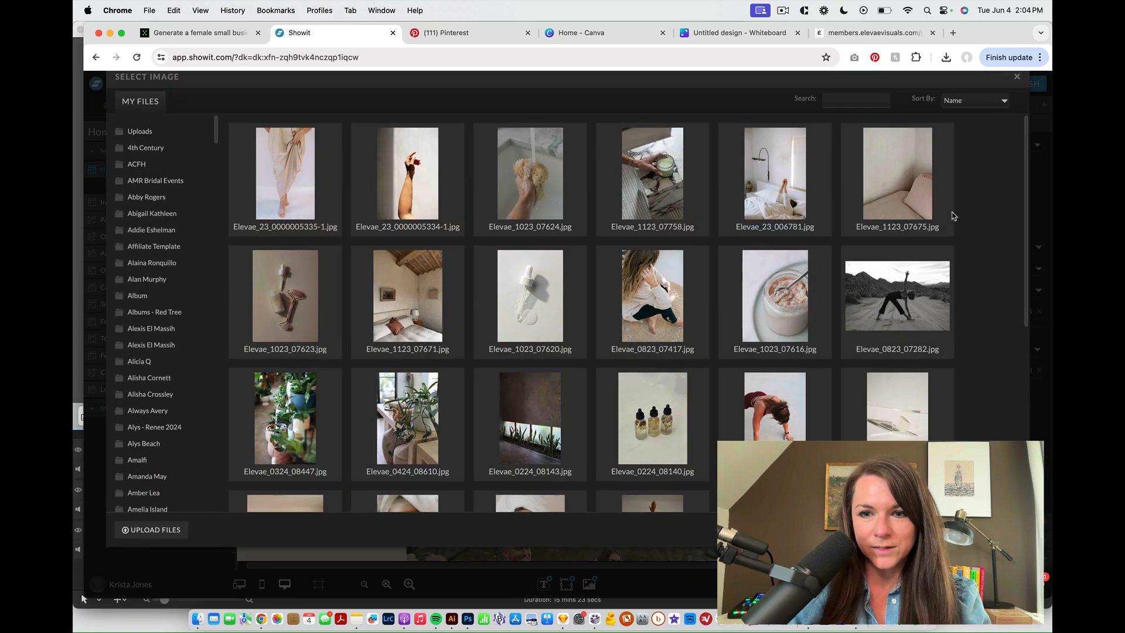
pyautogui.doubleClick(718, 354)
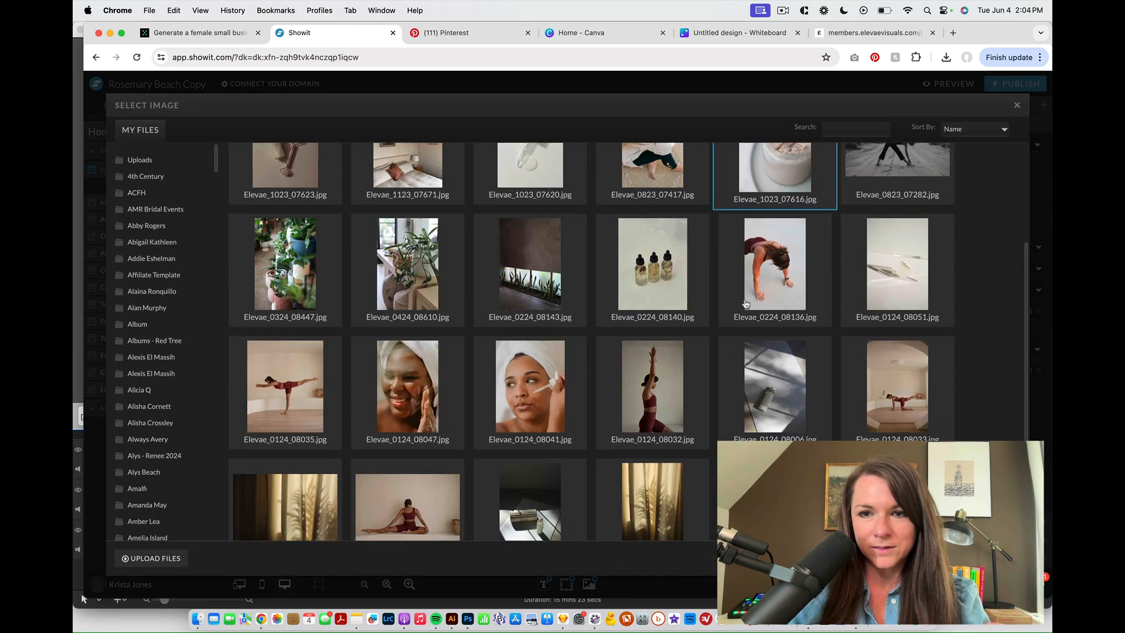
pyautogui.doubleClick(792, 350)
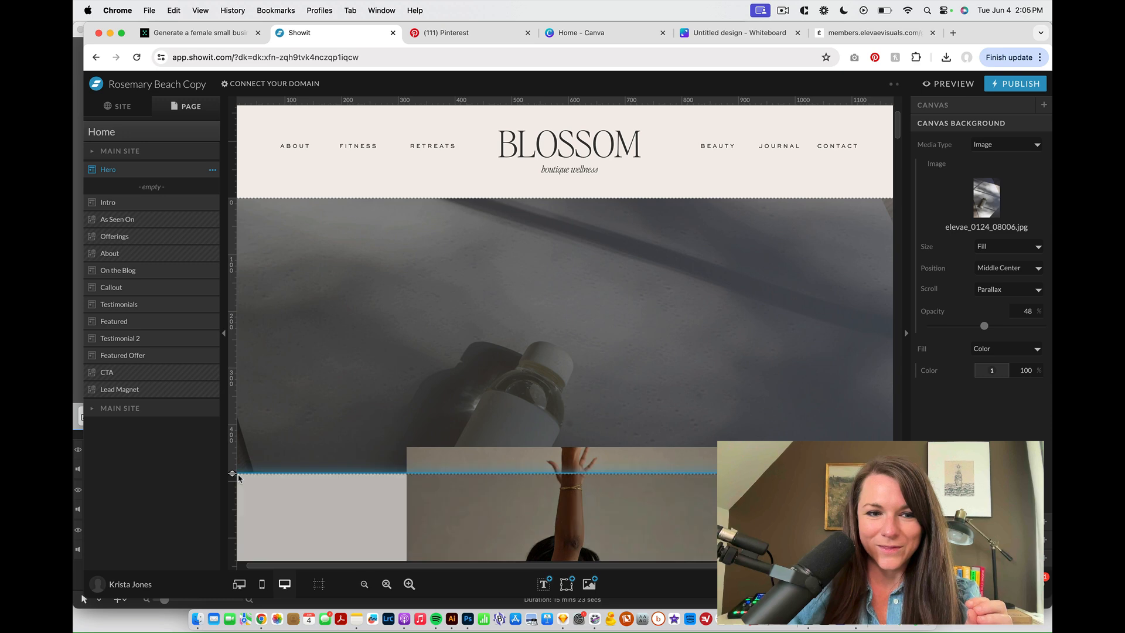
# - Move the Intro photo up to overlap more of the Hero, and shift the Intro text and button up beneath it
pyautogui.moveTo(232, 474); pyautogui.dragTo(233, 477)
pyautogui.click(532, 458)
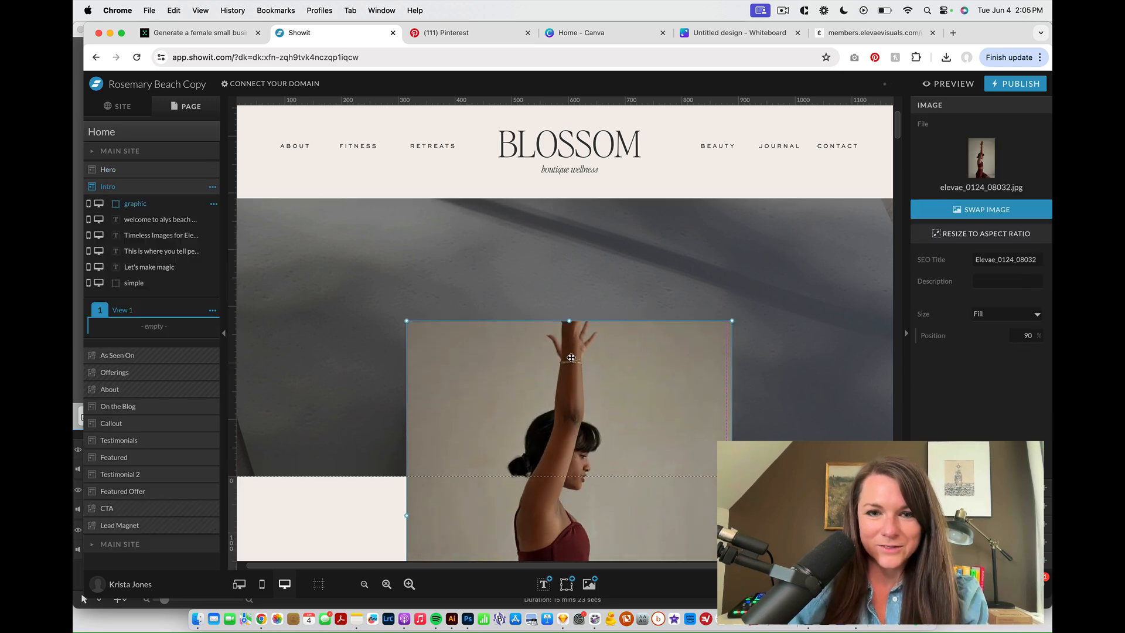
pyautogui.scroll(-5, 573, 356)
pyautogui.scroll(-3, 573, 357)
pyautogui.moveTo(537, 228); pyautogui.dragTo(650, 463)
pyautogui.moveTo(603, 435); pyautogui.dragTo(603, 327)
pyautogui.click(402, 413)
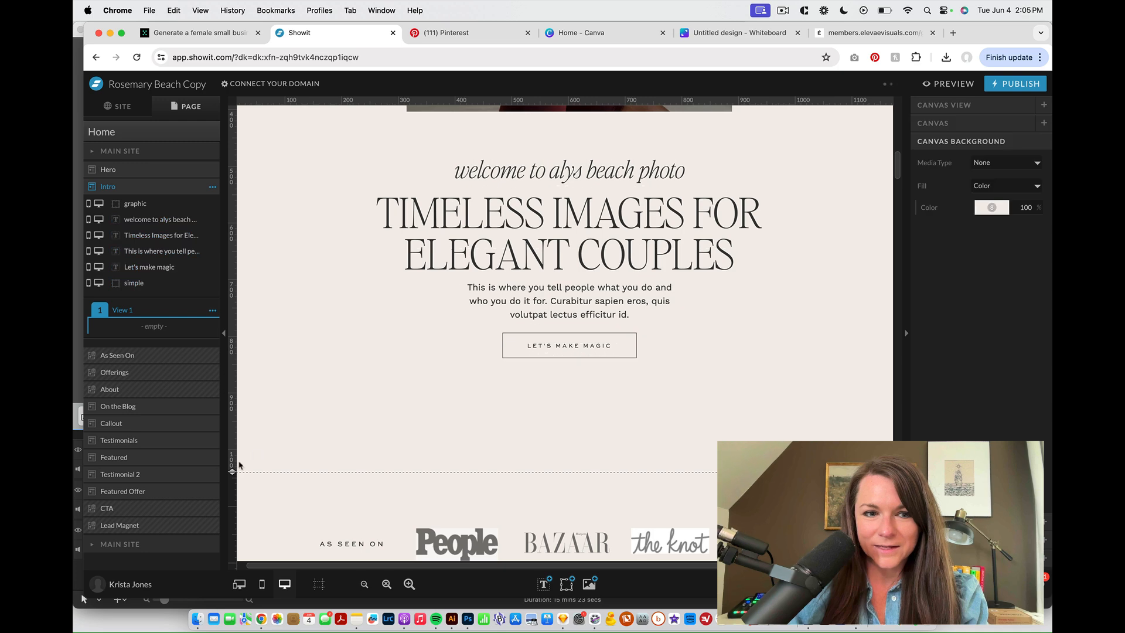
# - Shorten the Intro canvas to about 990 px, leaving some space below the "Let's make magic" button
pyautogui.moveTo(233, 471); pyautogui.dragTo(261, 397)
pyautogui.scroll(-1, 433, 419)
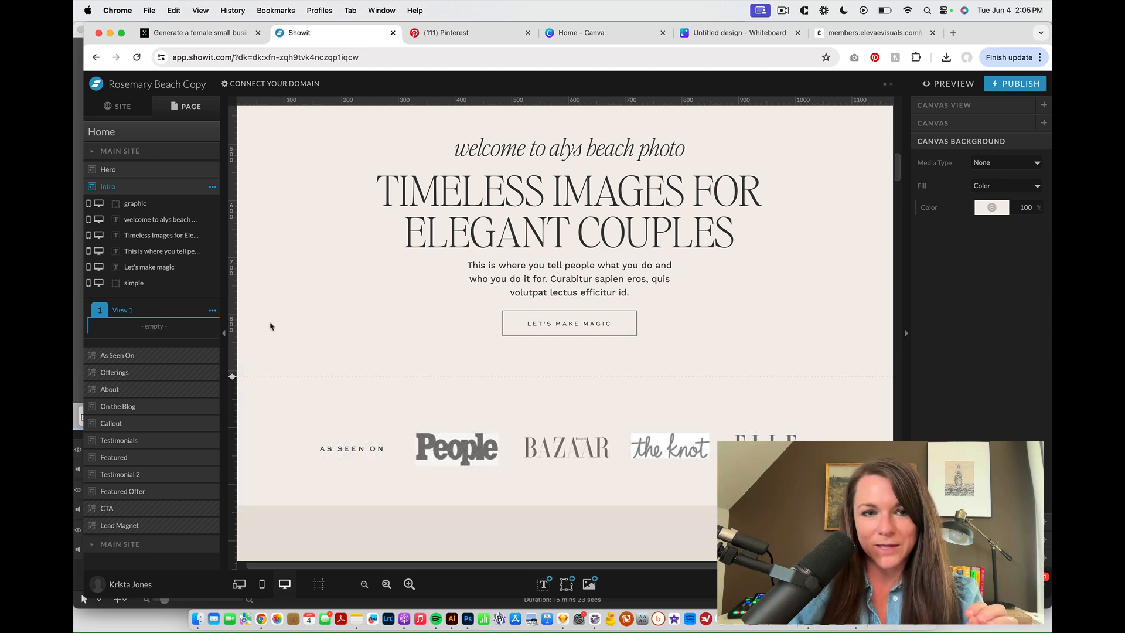
pyautogui.moveTo(239, 375); pyautogui.dragTo(240, 421)
# - Hide the As Seen On canvas on both mobile and desktop, and shorten the Intro canvas to about 968 px
pyautogui.click(314, 478)
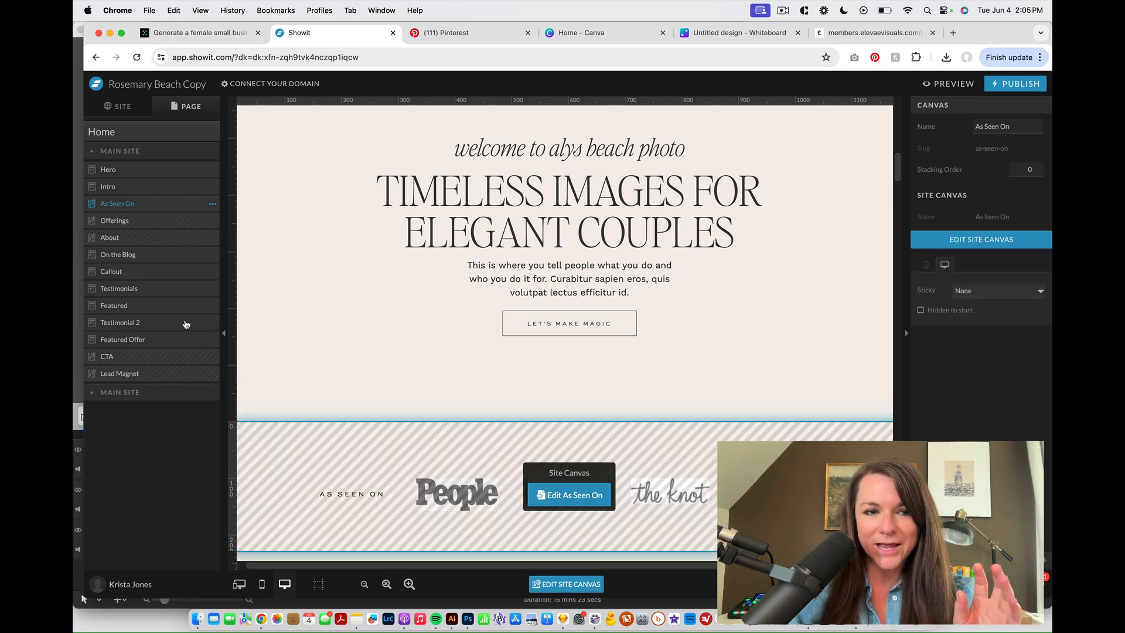
pyautogui.click(211, 203)
pyautogui.click(222, 291)
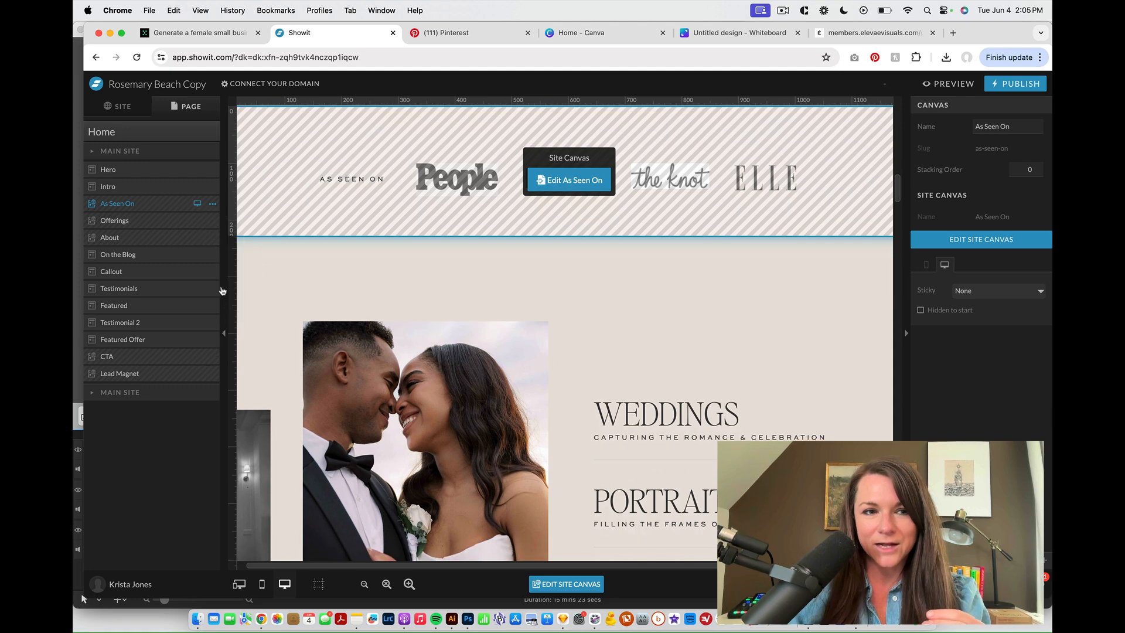
pyautogui.click(211, 203)
pyautogui.click(210, 279)
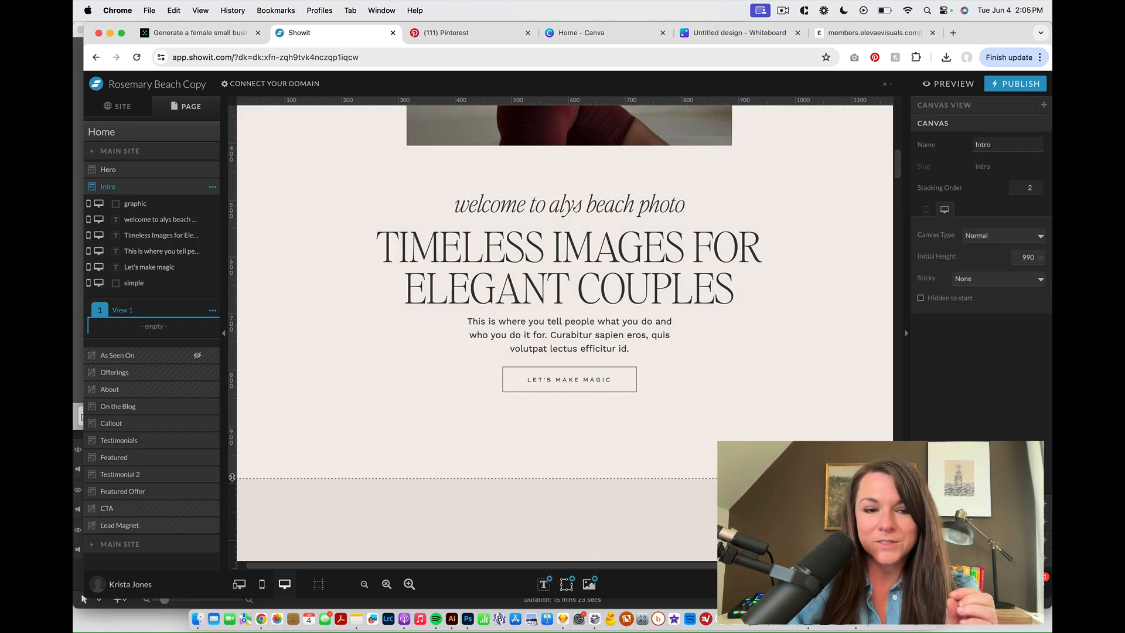
pyautogui.moveTo(232, 478); pyautogui.dragTo(232, 465)
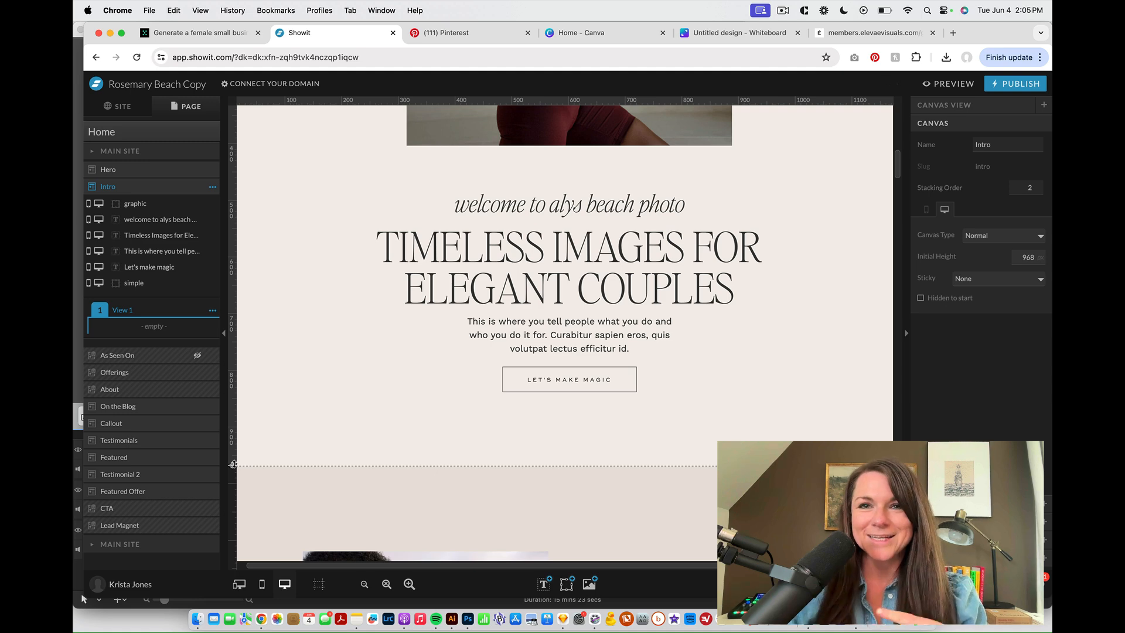
# - Switch to the Team-GPT chat and ask it to generate website homepage copy for this business
pyautogui.click(206, 37)
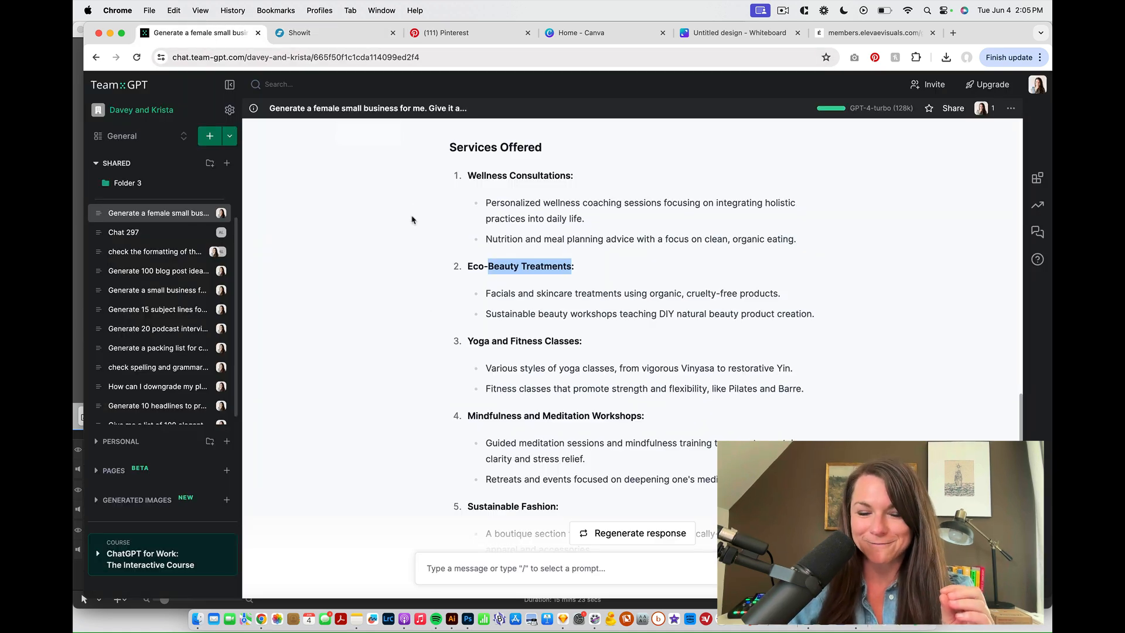
pyautogui.click(496, 566)
pyautogui.write('G')
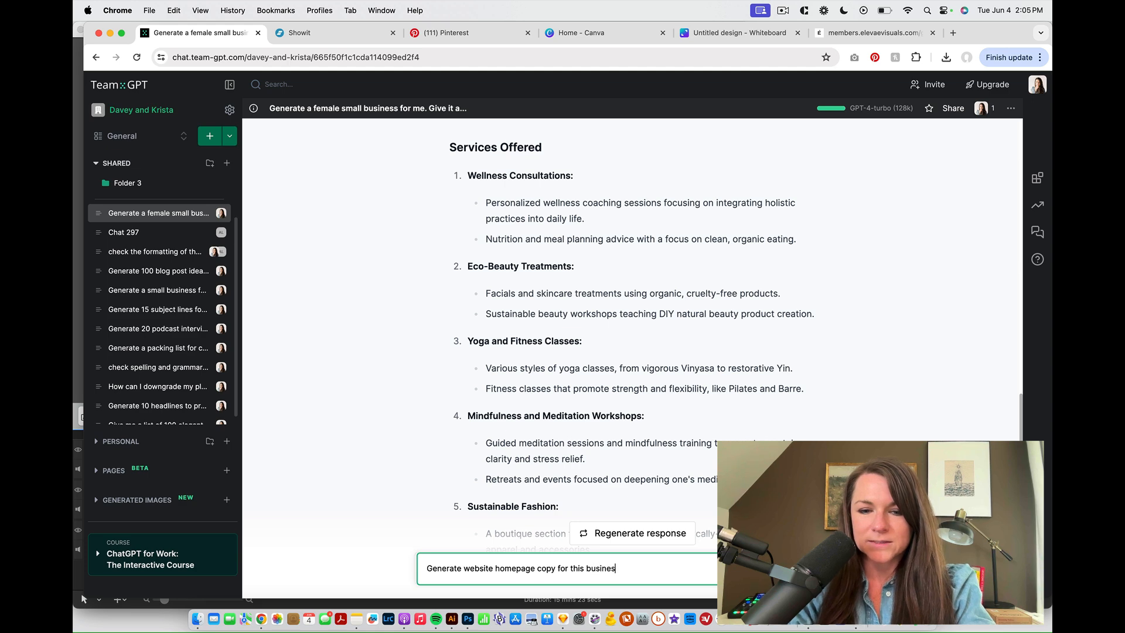
pyautogui.press('Return')
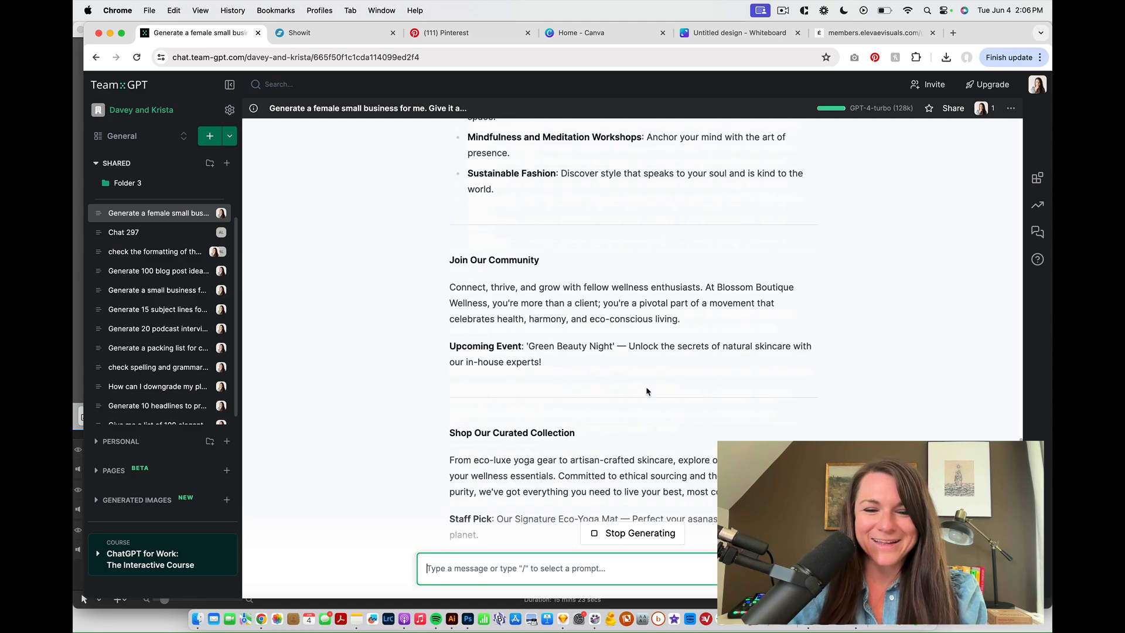
# - Copy the tagline "Where Sustainability Meets Holistic Living" from the generated copy and paste it over the Intro headline in Showit
pyautogui.scroll(15, 647, 388)
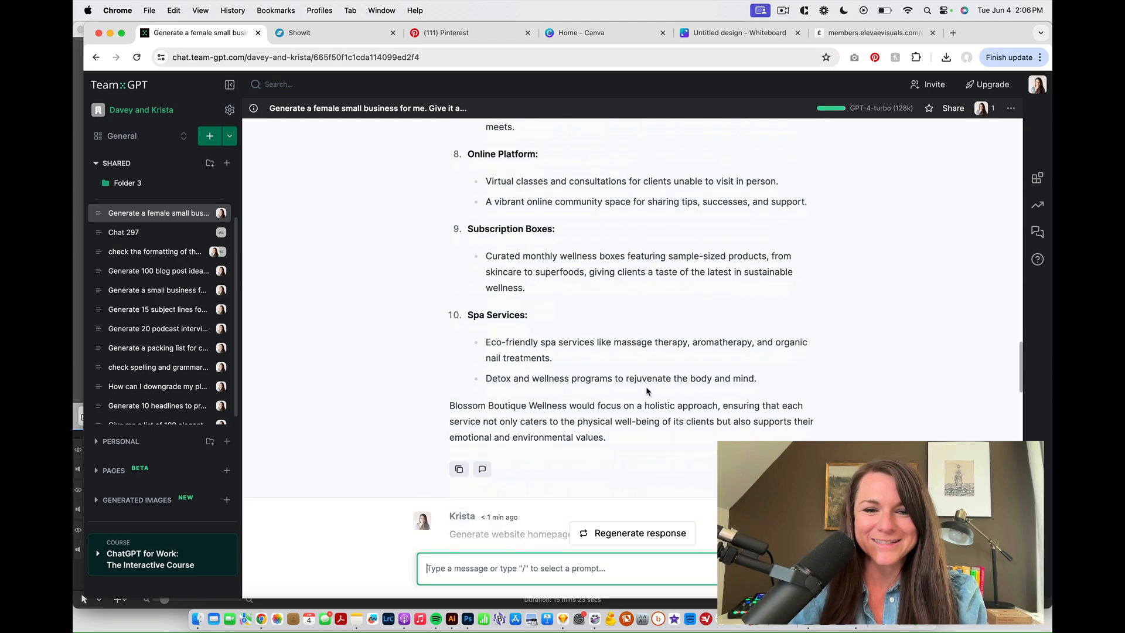
pyautogui.scroll(-2, 647, 391)
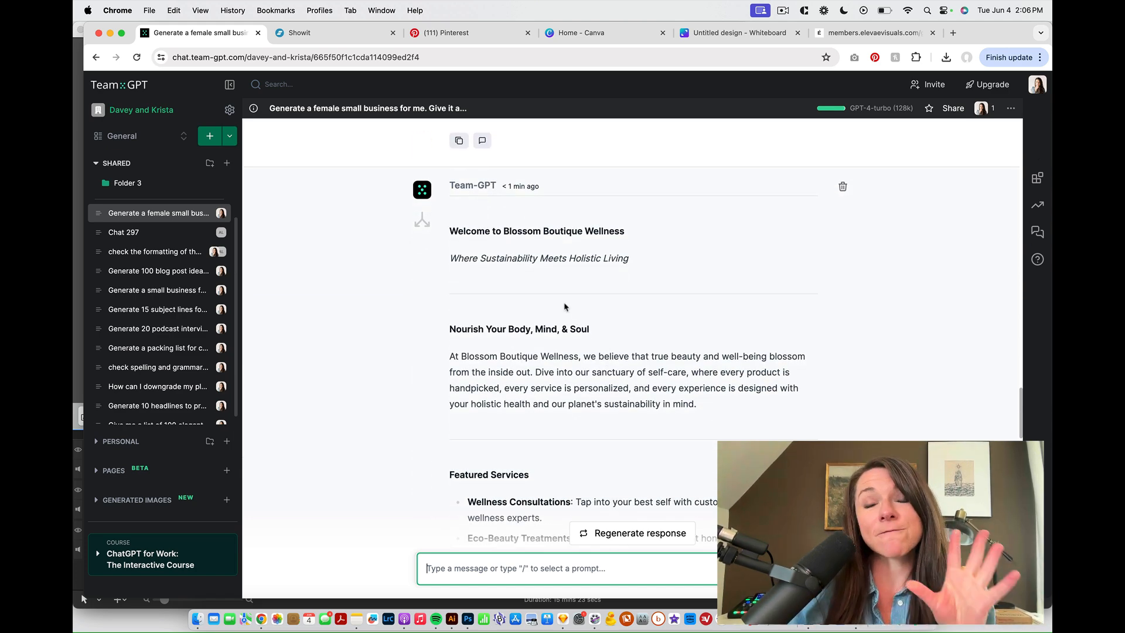
pyautogui.moveTo(449, 259); pyautogui.dragTo(638, 271)
pyautogui.hotkey('ctrl', 'c')
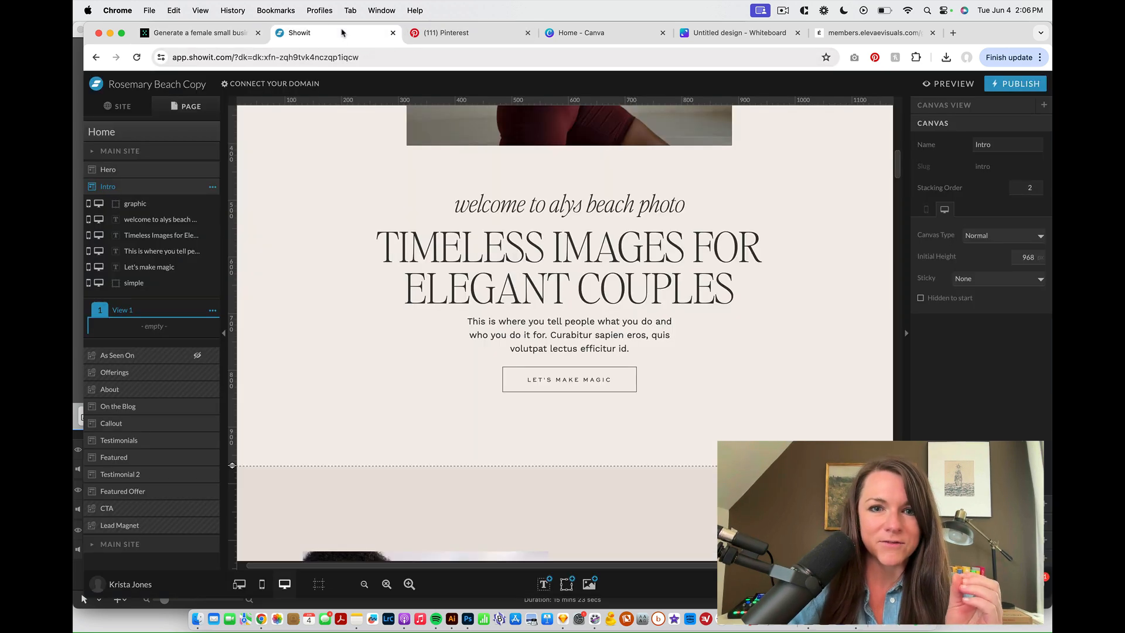
pyautogui.hotkey('ctrl', 'Tab')
pyautogui.scroll(1, 630, 269)
pyautogui.click(639, 289)
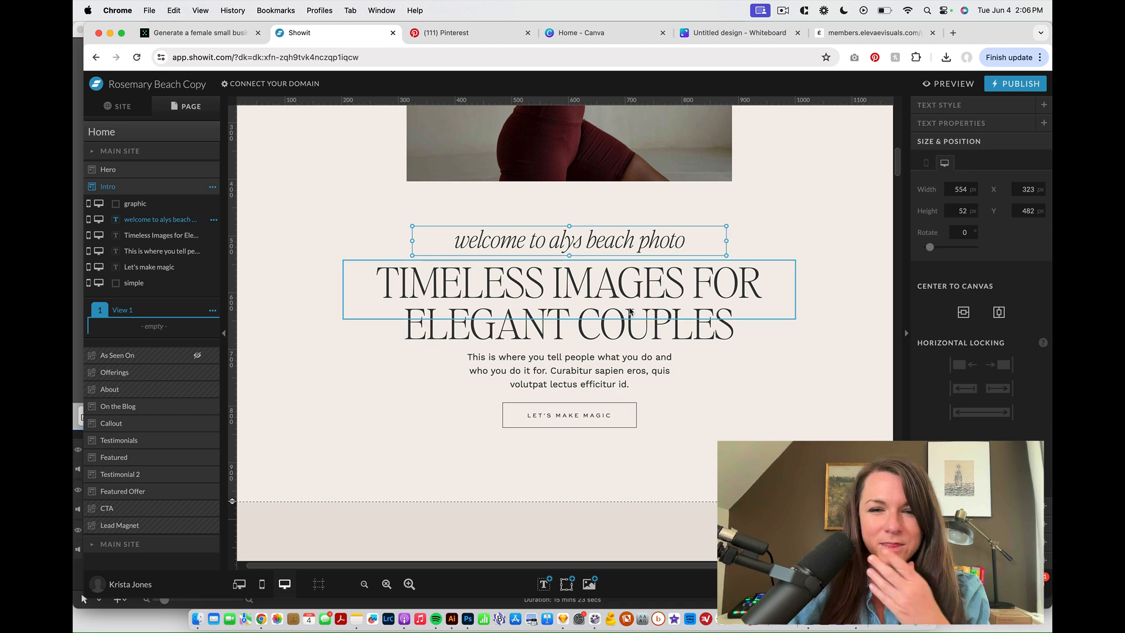
pyautogui.doubleClick(640, 290)
pyautogui.hotkey('ctrl', 'a')
pyautogui.hotkey('ctrl', 'v')
pyautogui.press('Escape')
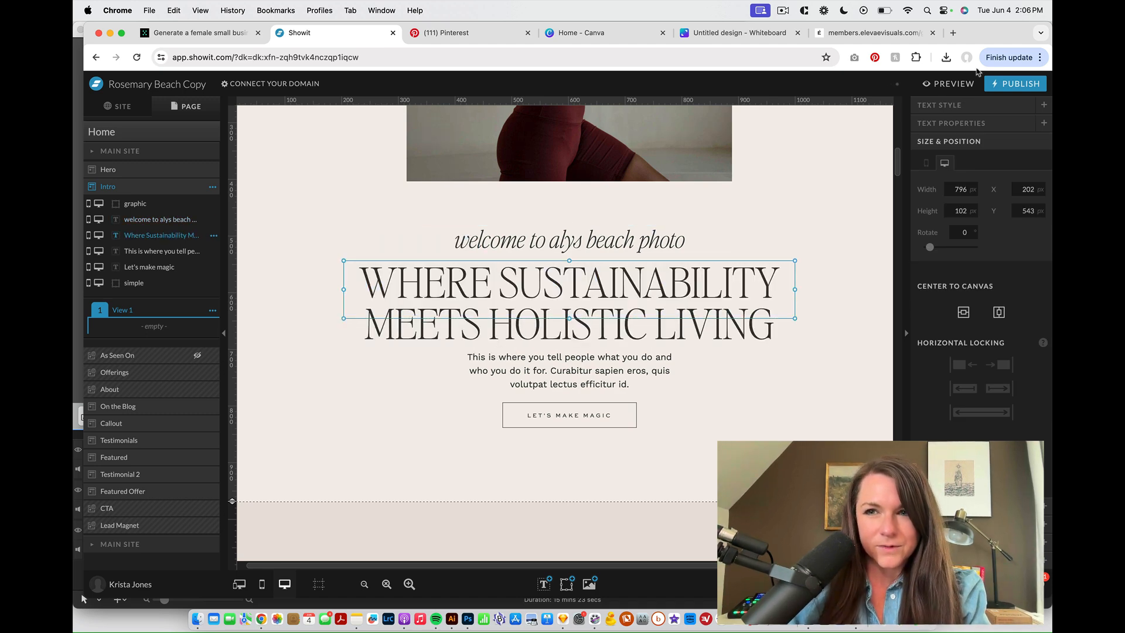
# - Set the headline to Normal letter case at size 78 and narrow its box so it wraps as two balanced lines
pyautogui.click(961, 105)
pyautogui.click(1001, 323)
pyautogui.click(1000, 311)
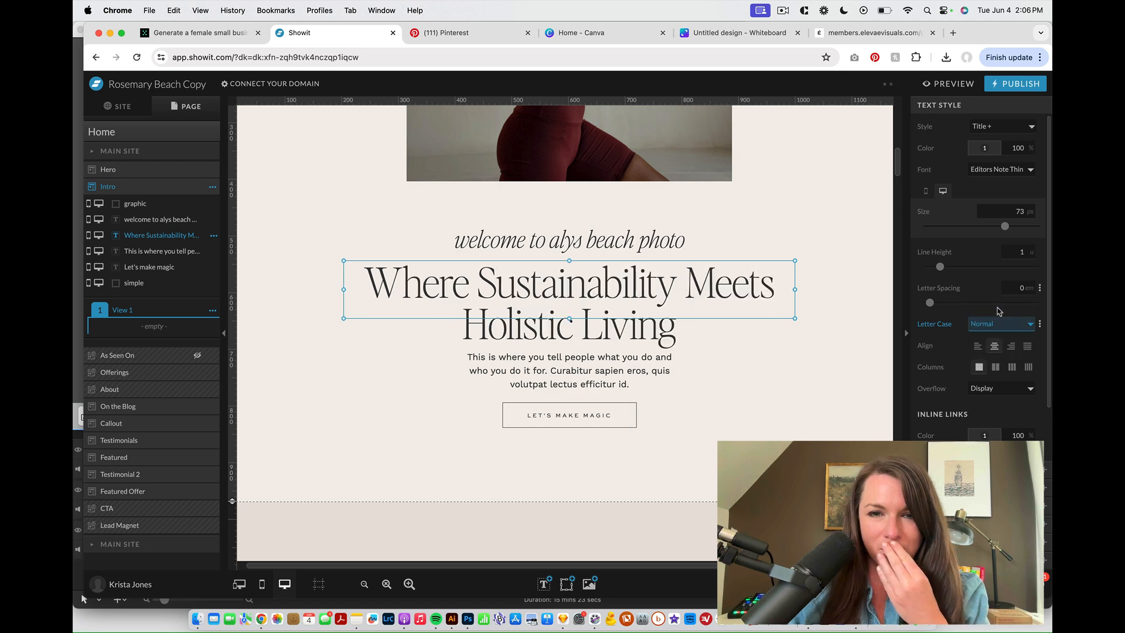
pyautogui.moveTo(1005, 227); pyautogui.dragTo(1010, 230)
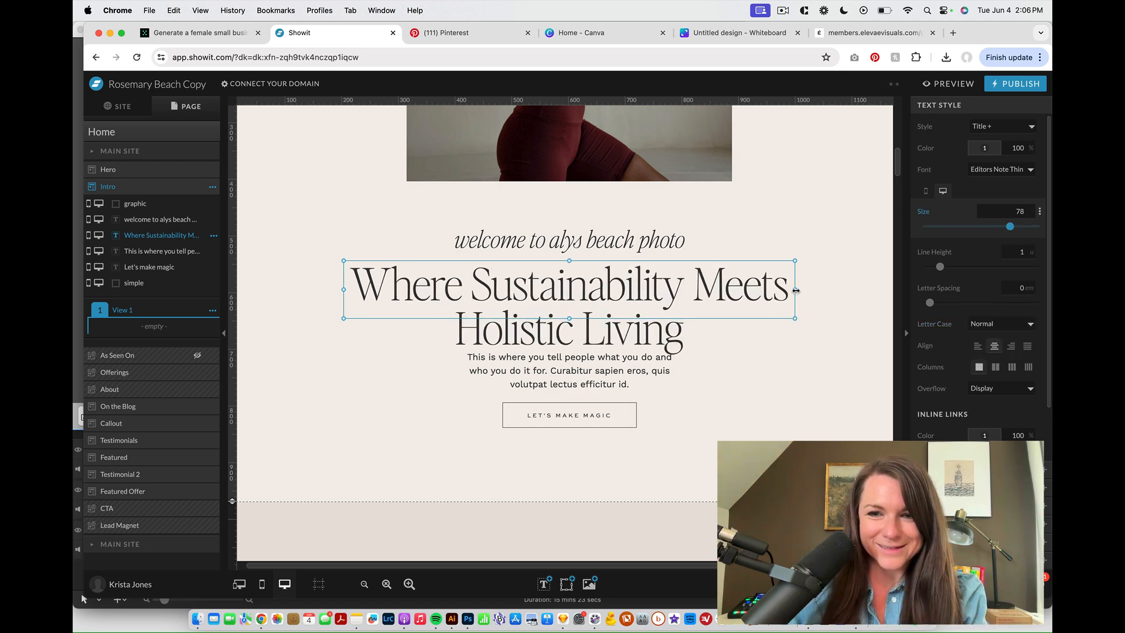
pyautogui.moveTo(796, 290); pyautogui.dragTo(730, 303)
# - Move the paragraph and button slightly down and center all the Intro text and the button horizontally on the canvas
pyautogui.moveTo(658, 446); pyautogui.dragTo(596, 379)
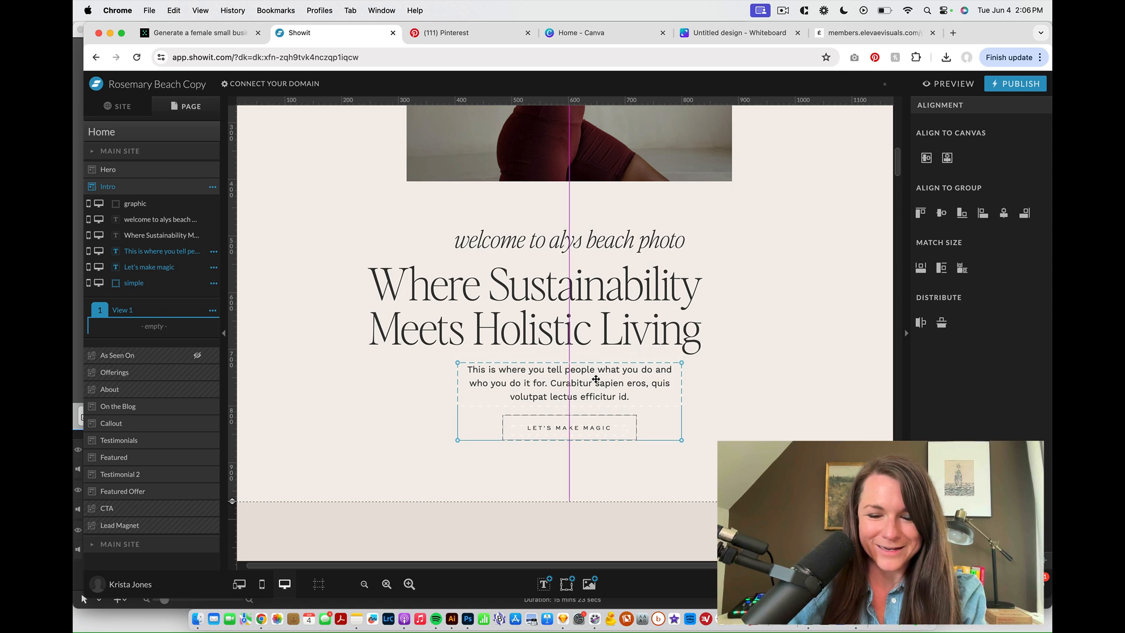
pyautogui.moveTo(648, 455); pyautogui.dragTo(570, 228)
pyautogui.click(948, 158)
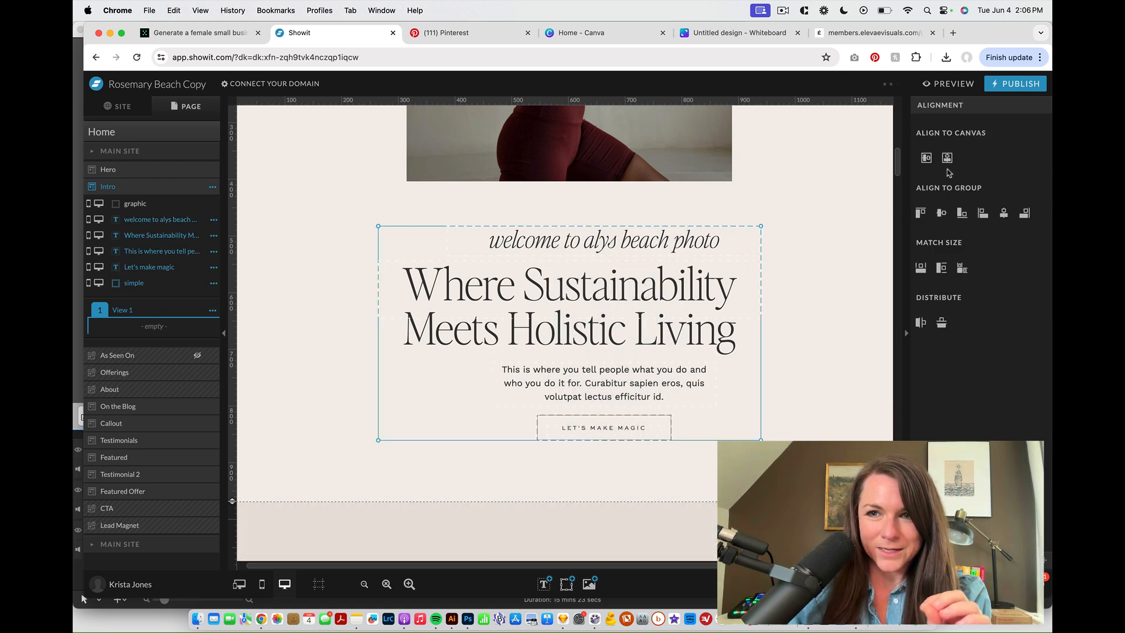
pyautogui.click(948, 158)
pyautogui.click(769, 362)
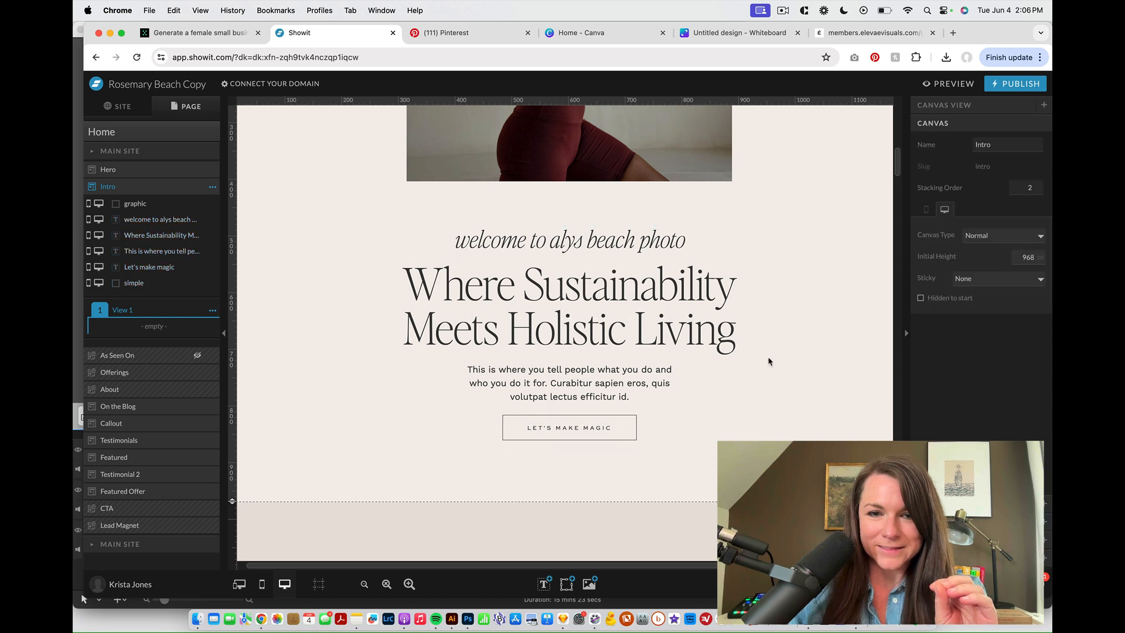
# - Copy "Welcome to Blossom Boutique Wellness" from Team-GPT into the line above Showit's headline, widening its box to about 725 px and centering it
pyautogui.click(199, 33)
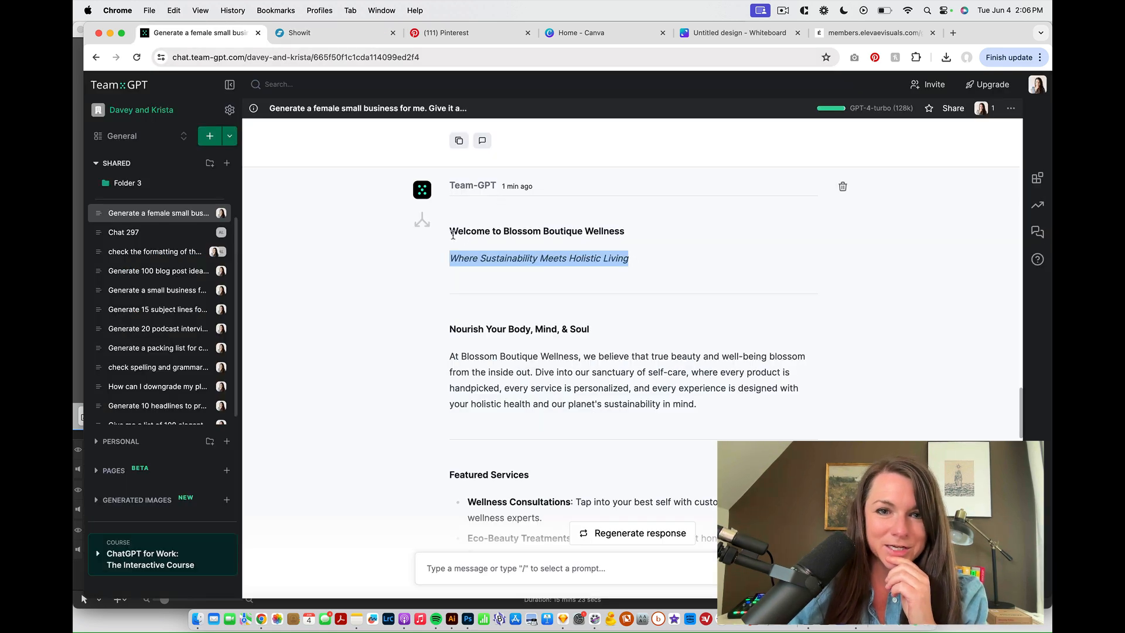
pyautogui.moveTo(453, 235); pyautogui.dragTo(626, 228)
pyautogui.press('cmd+c')
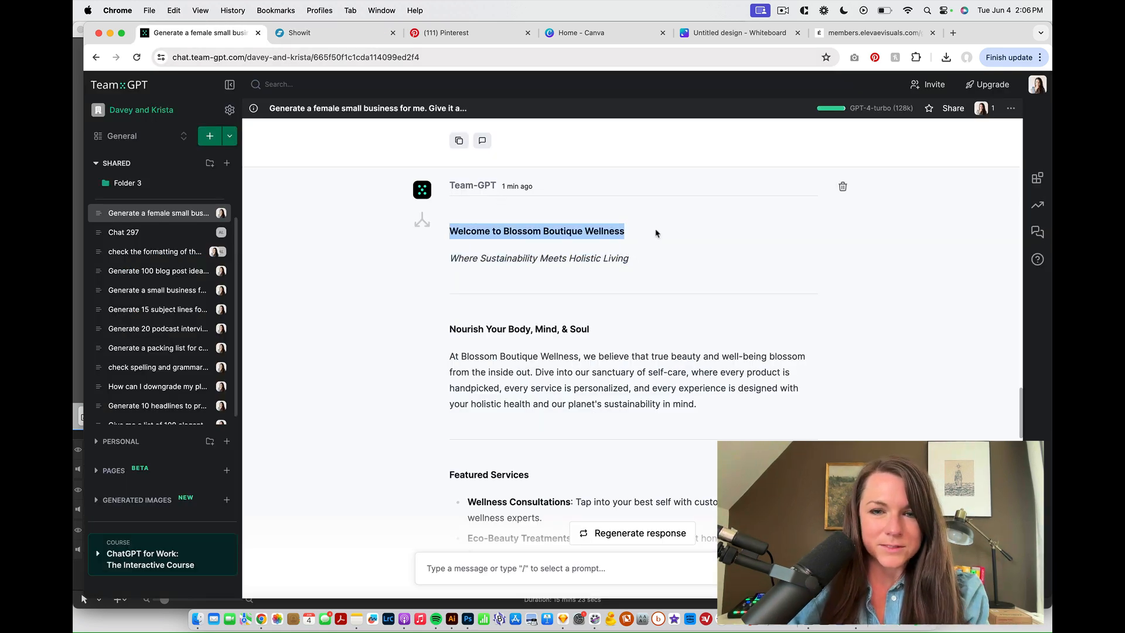
pyautogui.click(352, 34)
pyautogui.click(570, 240)
pyautogui.doubleClick(569, 240)
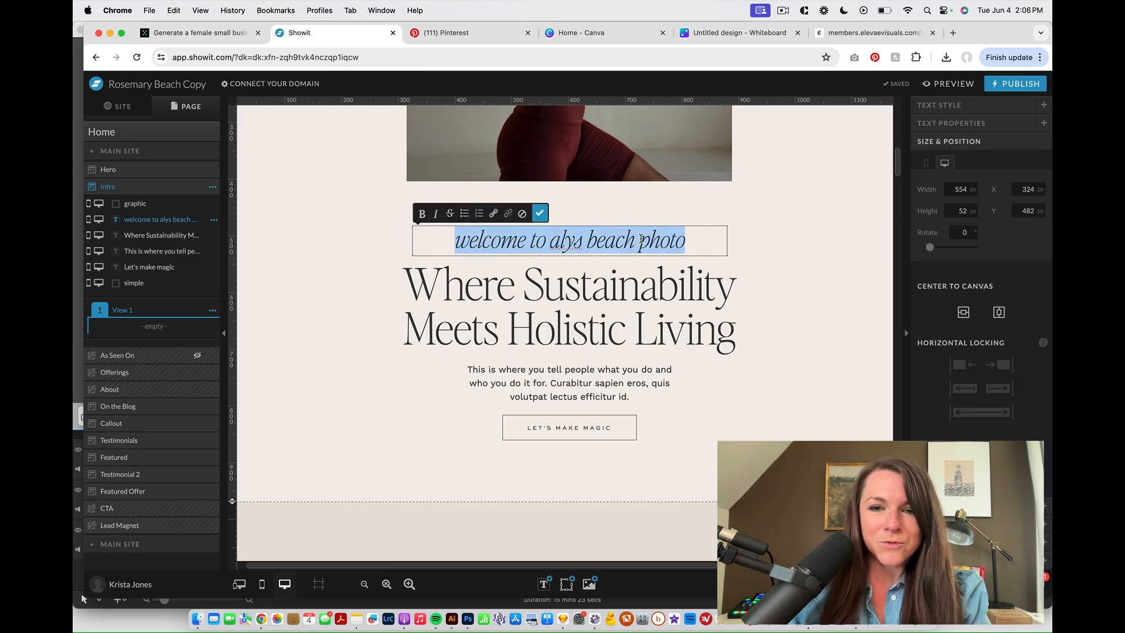
pyautogui.press('cmd+v')
pyautogui.press('Escape')
pyautogui.moveTo(729, 241); pyautogui.dragTo(848, 244)
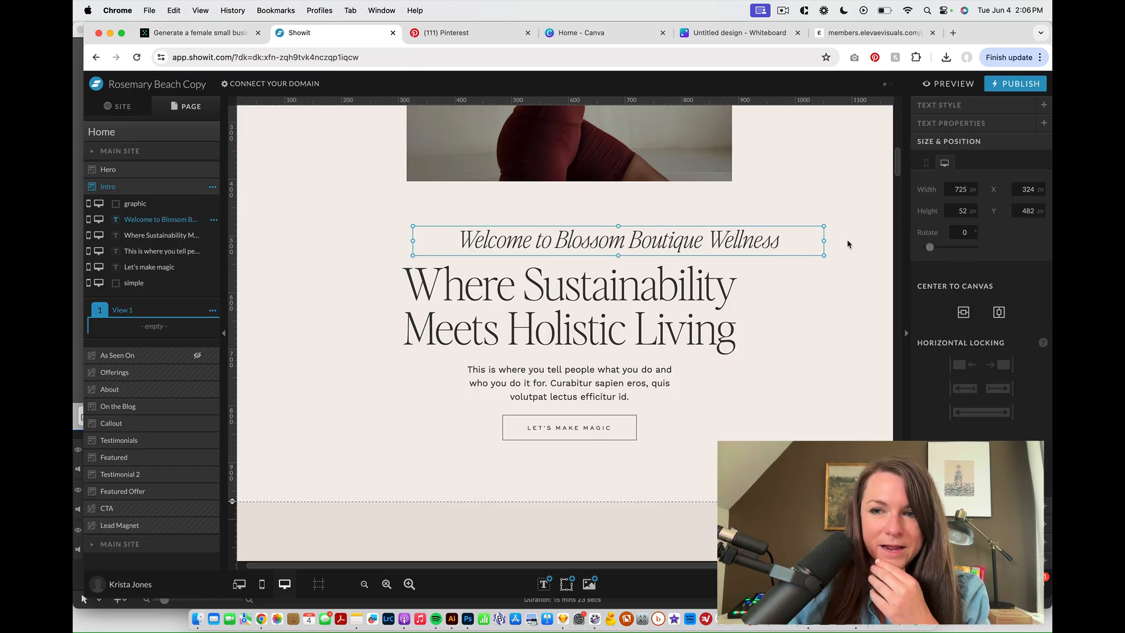
pyautogui.click(999, 312)
# - Set the welcome line's text size to 33 and nudge it slightly down toward the headline
pyautogui.click(972, 106)
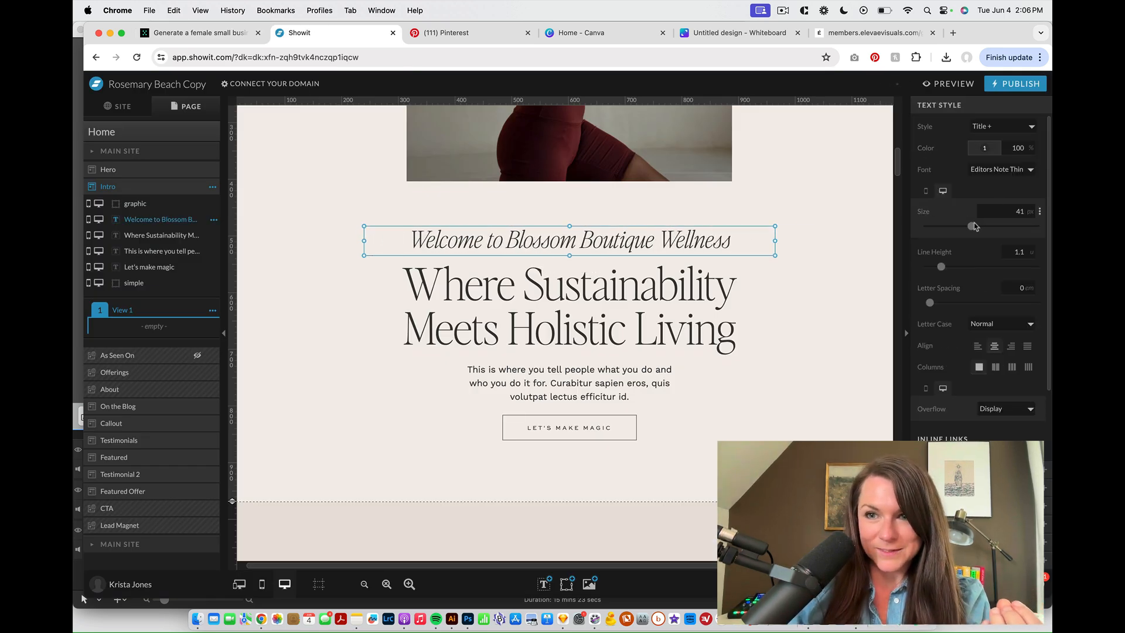
pyautogui.moveTo(971, 226); pyautogui.dragTo(964, 228)
pyautogui.moveTo(725, 234); pyautogui.dragTo(724, 238)
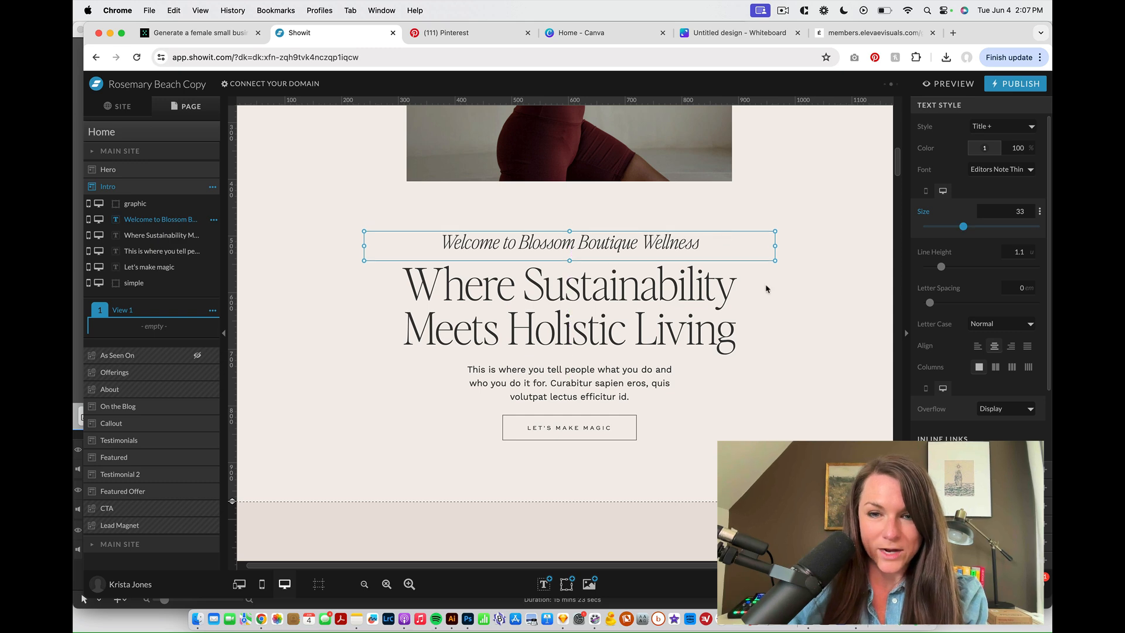
pyautogui.click(736, 244)
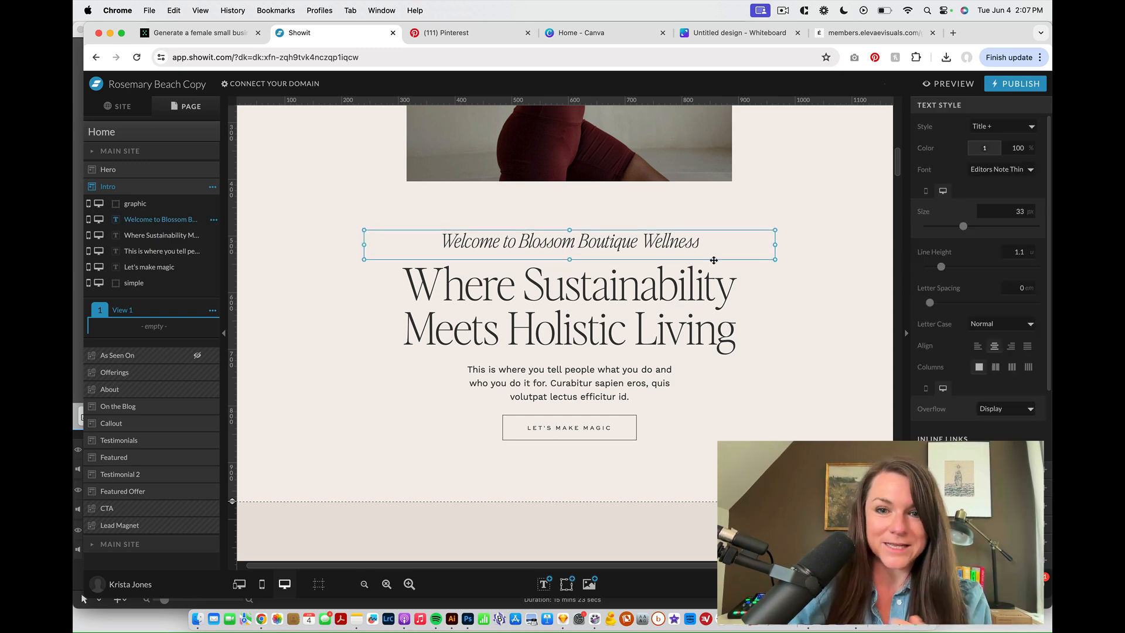
# - Replace Showit's Intro paragraph with Team-GPT's "At Blossom Boutique Wellness, we believe…" paragraph and widen its text box
pyautogui.click(627, 386)
pyautogui.click(205, 39)
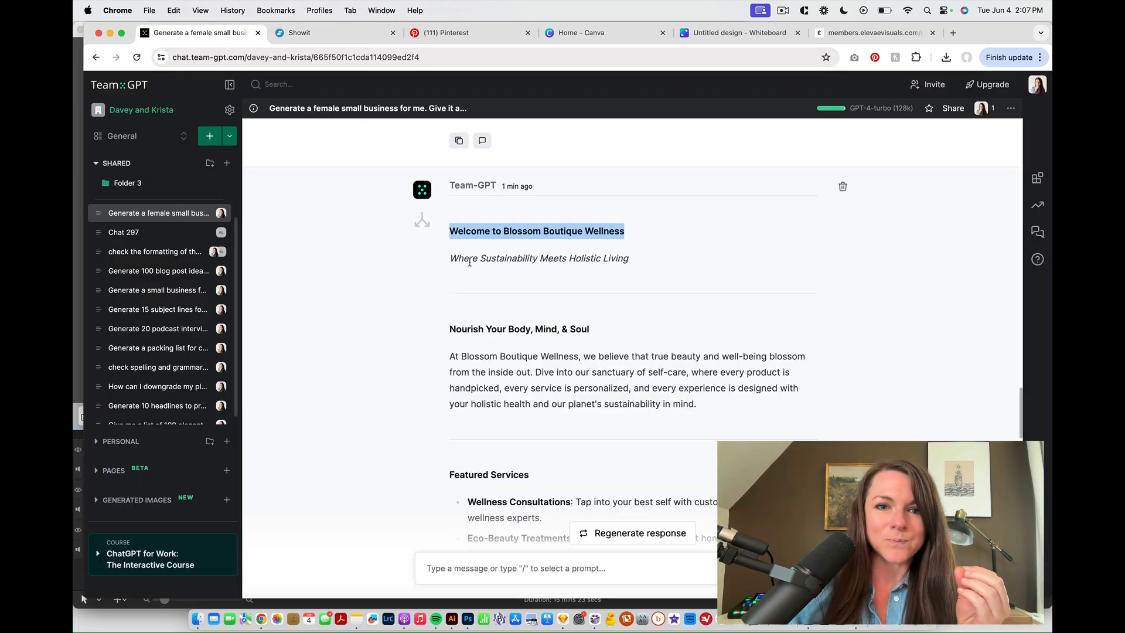
pyautogui.tripleClick(504, 372)
pyautogui.press('cmd+c')
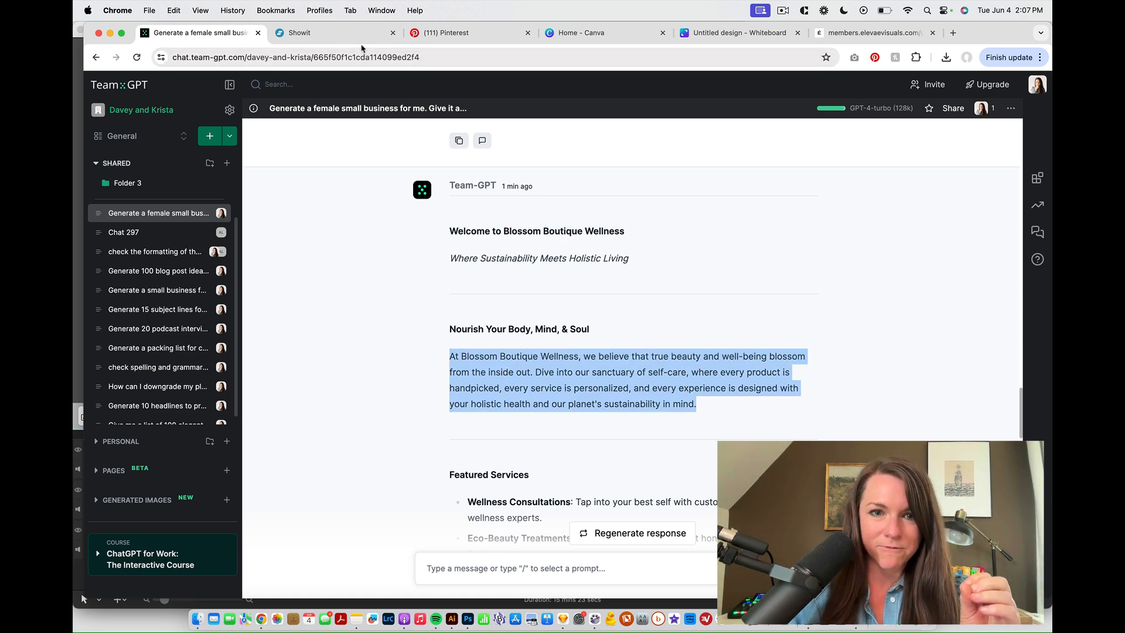
pyautogui.click(321, 33)
pyautogui.doubleClick(586, 384)
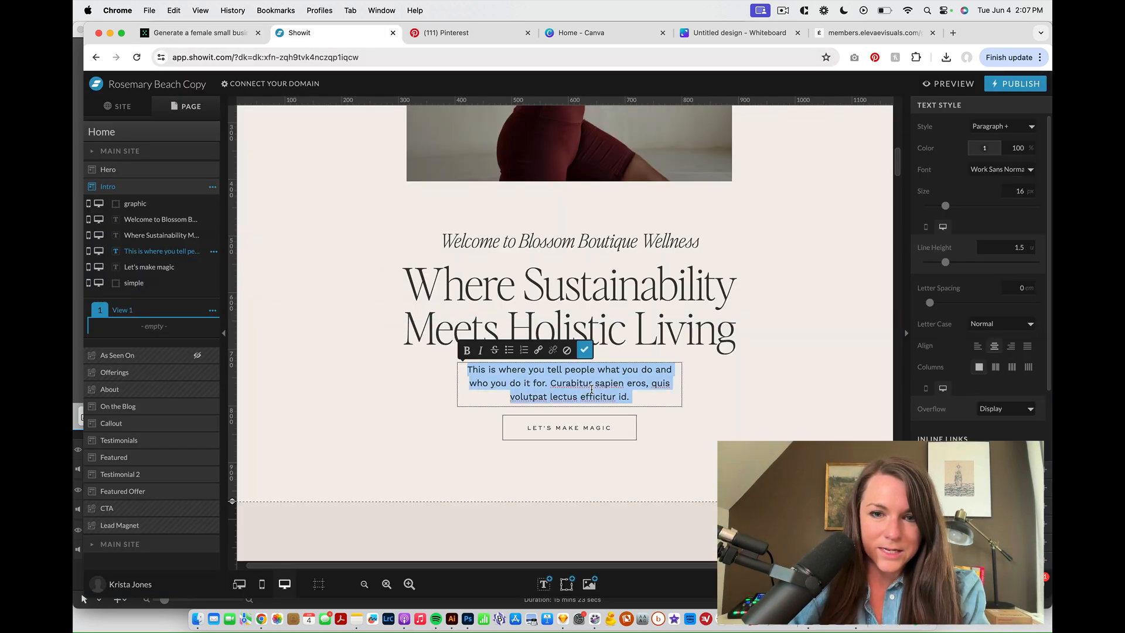
pyautogui.press('cmd+v')
pyautogui.moveTo(691, 385); pyautogui.dragTo(768, 387)
# - Move the button down below the longer paragraph and extend the Intro canvas height to 998 px
pyautogui.click(601, 422)
pyautogui.moveTo(600, 421); pyautogui.dragTo(591, 461)
pyautogui.moveTo(232, 502); pyautogui.dragTo(232, 518)
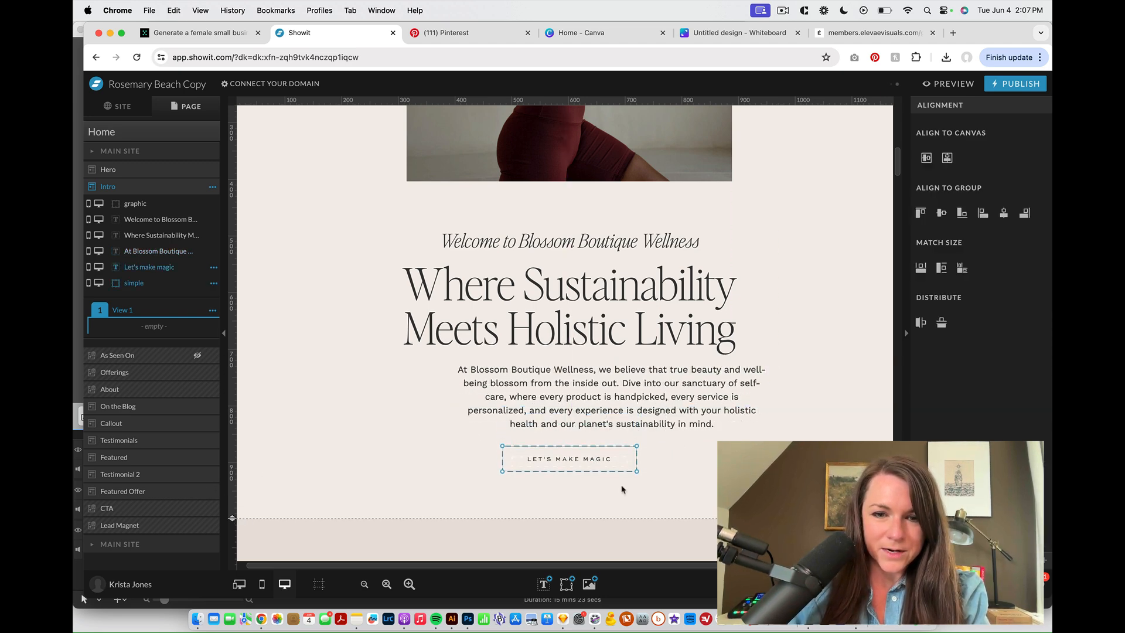
# - Align the Intro's welcome line, headline, paragraph and button to each other by their horizontal centers
pyautogui.moveTo(624, 492); pyautogui.dragTo(363, 226)
pyautogui.click(1003, 214)
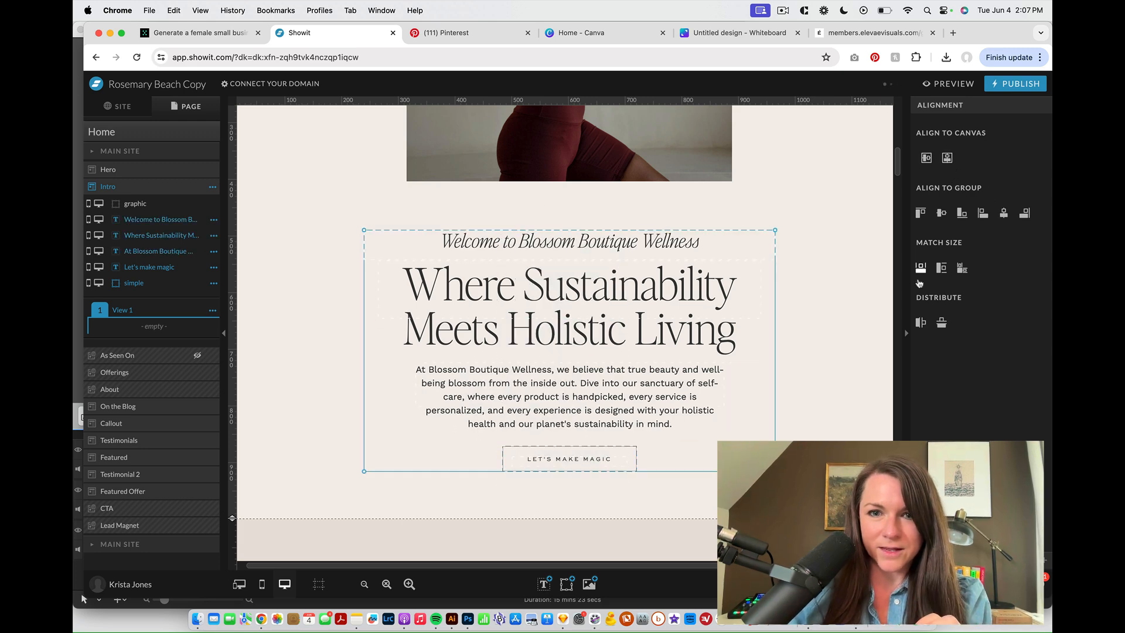
pyautogui.click(626, 398)
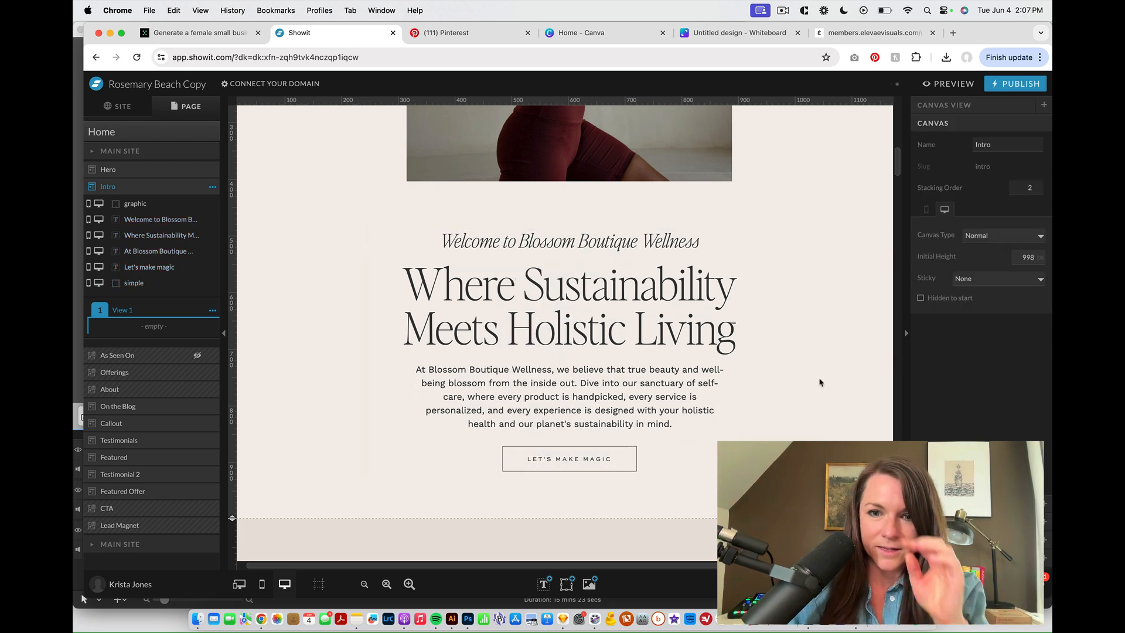
# - Change the Intro button's label to "Explore Our Offerings"
pyautogui.doubleClick(605, 458)
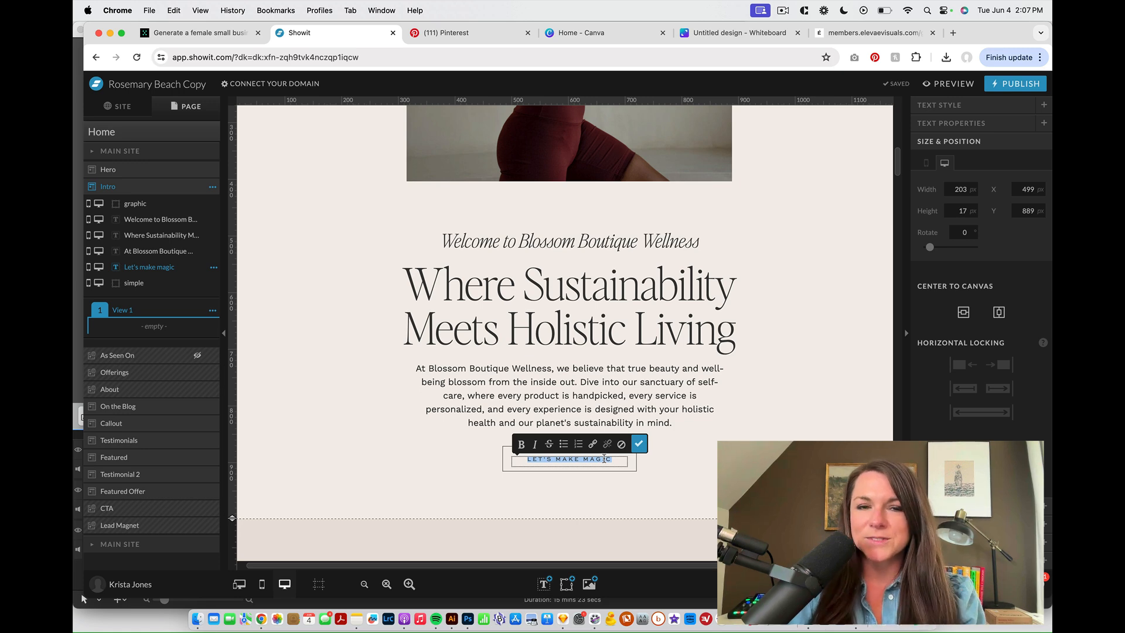
pyautogui.write('E')
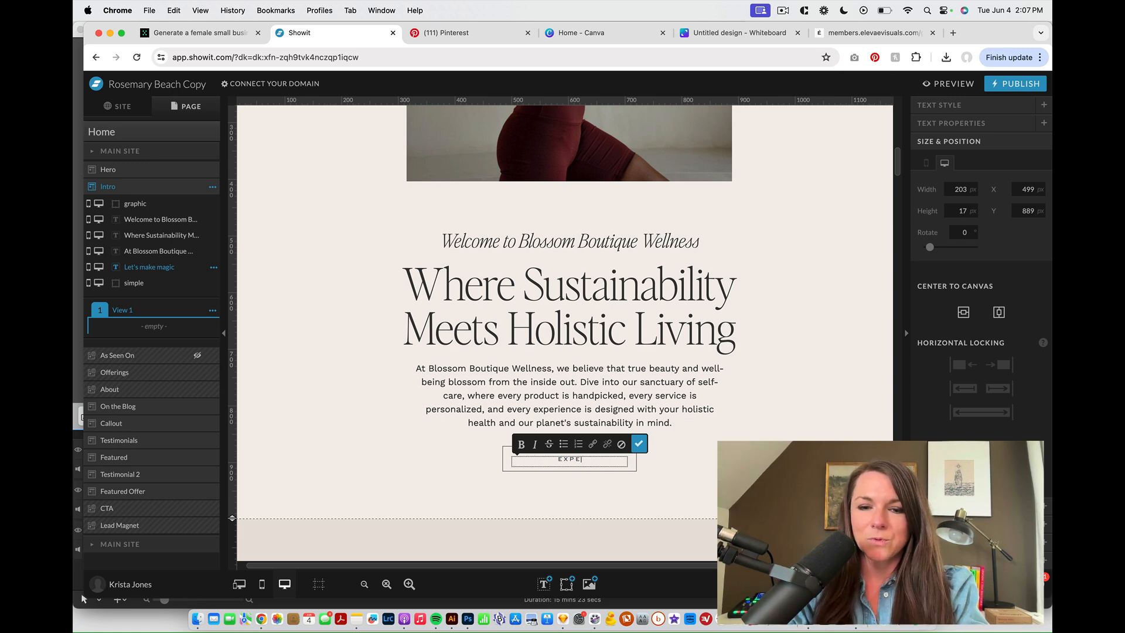
pyautogui.press('BackSpace')
pyautogui.write('LORE O')
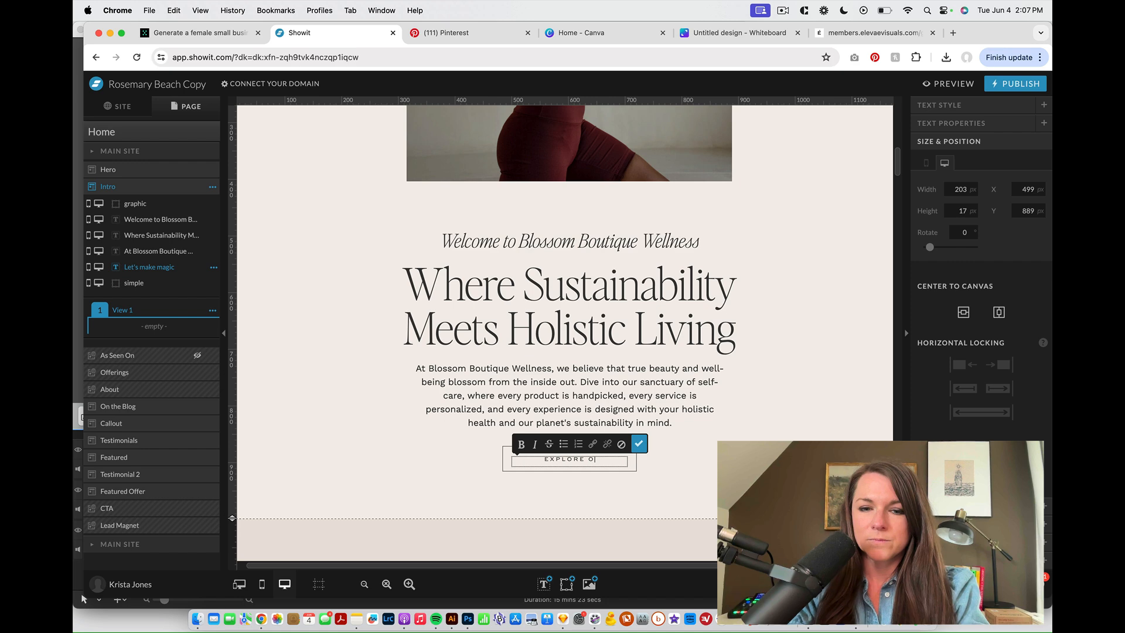
pyautogui.write('UR OFFERINGS')
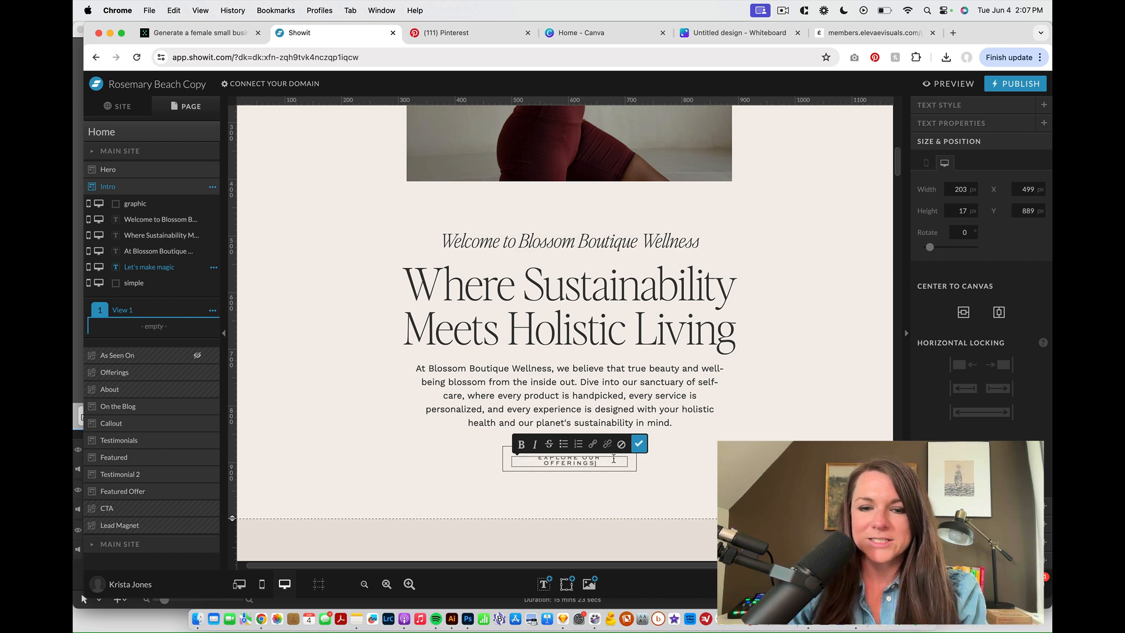
pyautogui.click(639, 443)
# - Widen the button label to fit one line and its outline to about 307 px, and center both on the canvas
pyautogui.moveTo(628, 462); pyautogui.dragTo(675, 459)
pyautogui.click(632, 450)
pyautogui.keyDown('shift'); pyautogui.click(656, 463); pyautogui.keyUp('shift')
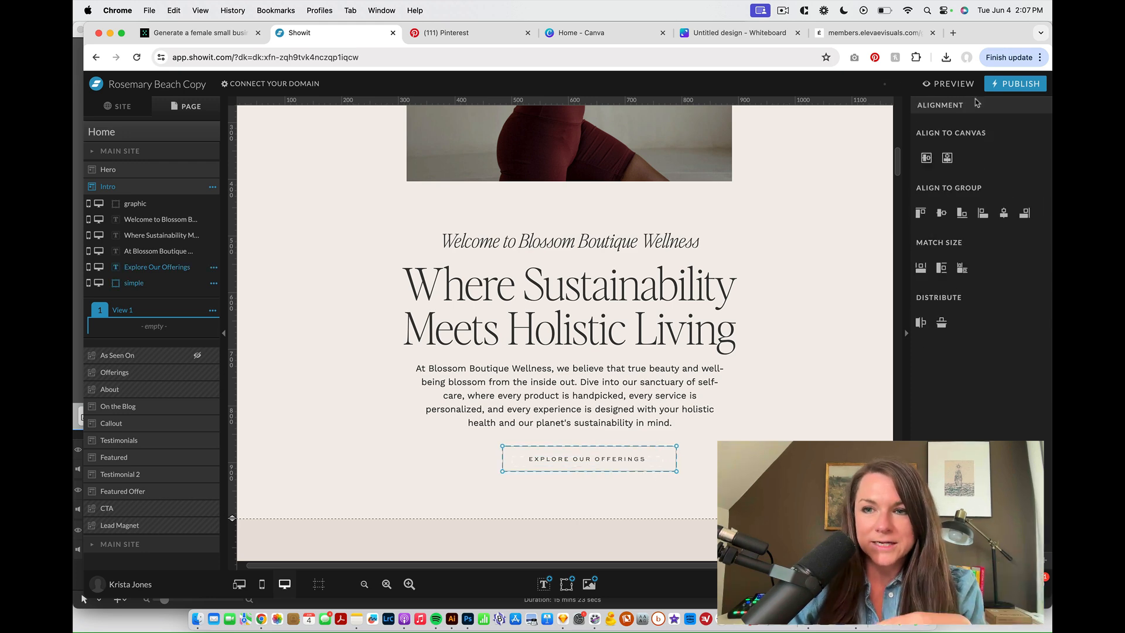
pyautogui.click(947, 160)
pyautogui.click(1004, 214)
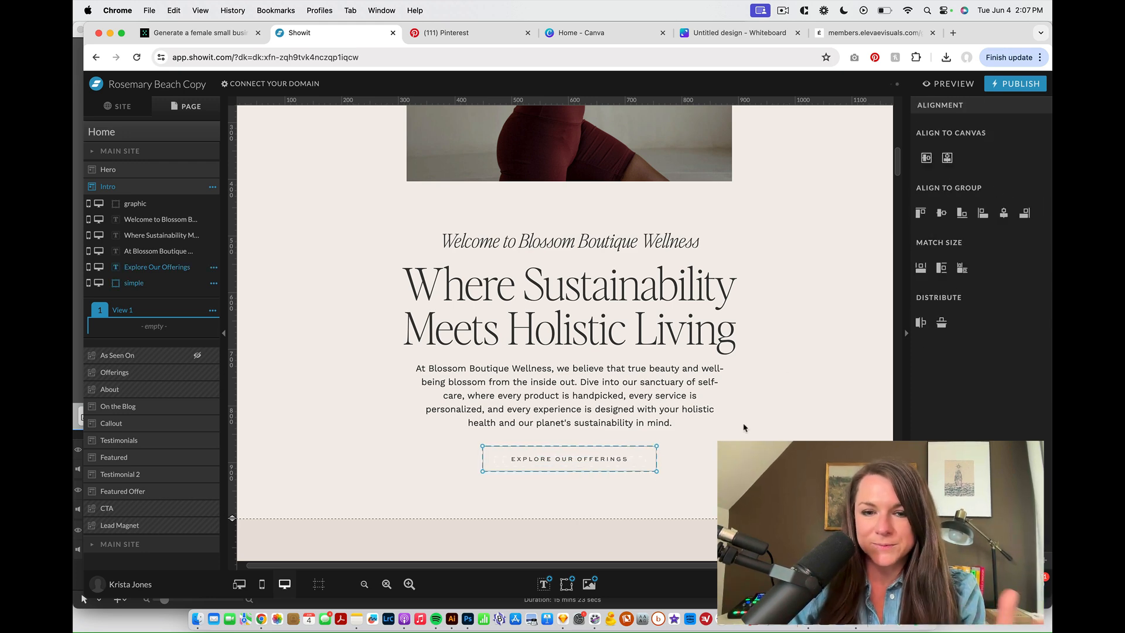
pyautogui.click(743, 427)
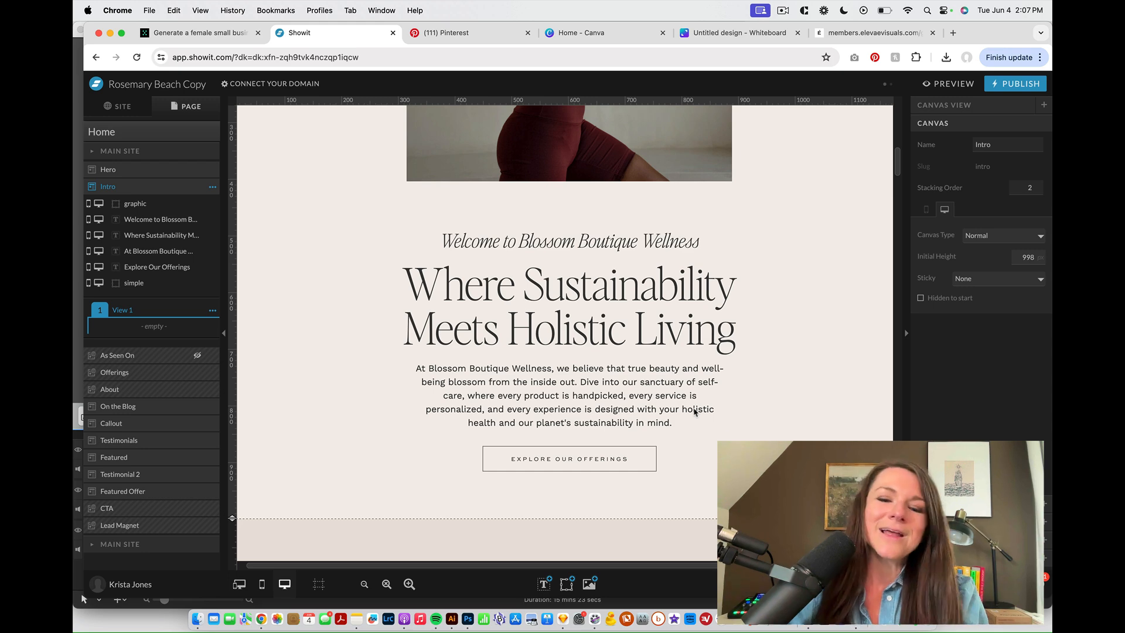
pyautogui.click(601, 451)
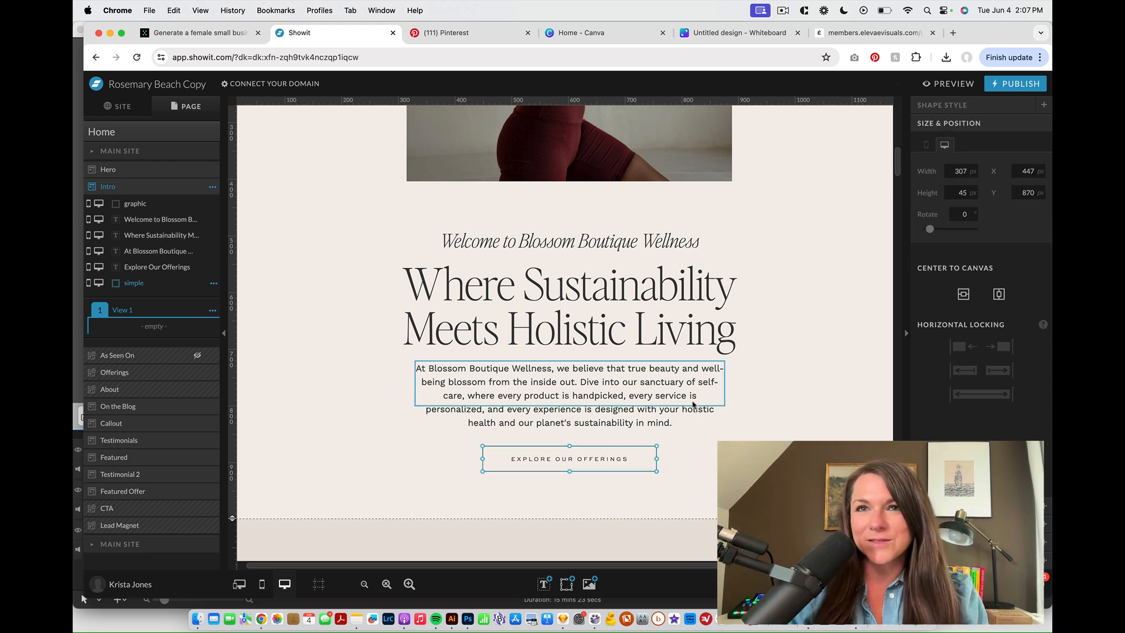
pyautogui.scroll(-2, 693, 404)
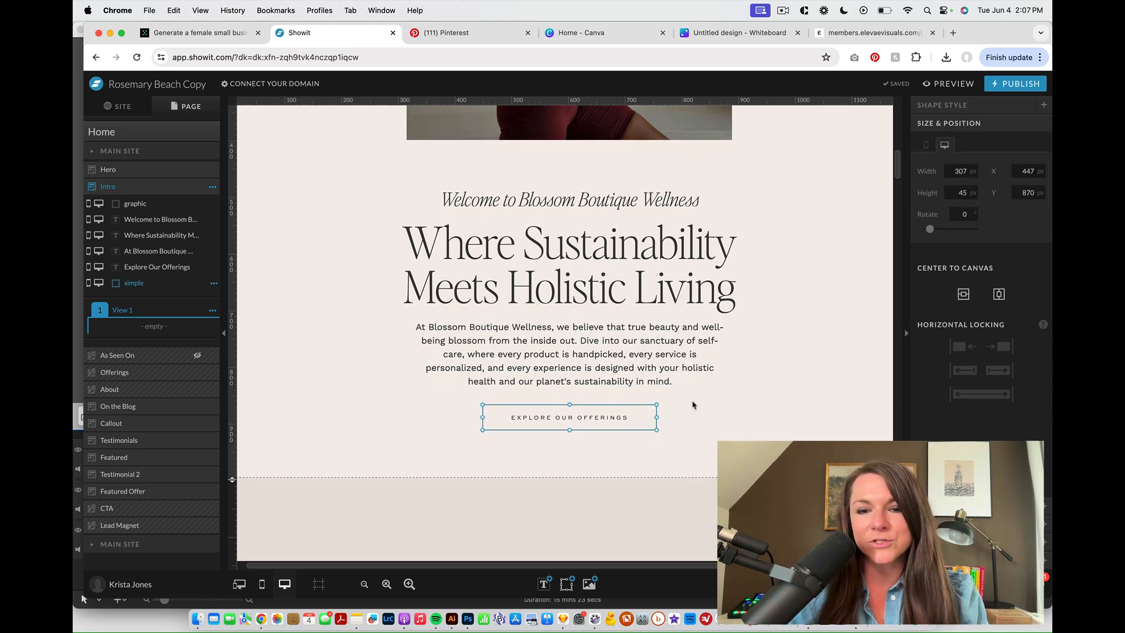
# - Extend the Intro canvas for more space below its button, and open the Offerings canvas for editing
pyautogui.moveTo(233, 451); pyautogui.dragTo(232, 471)
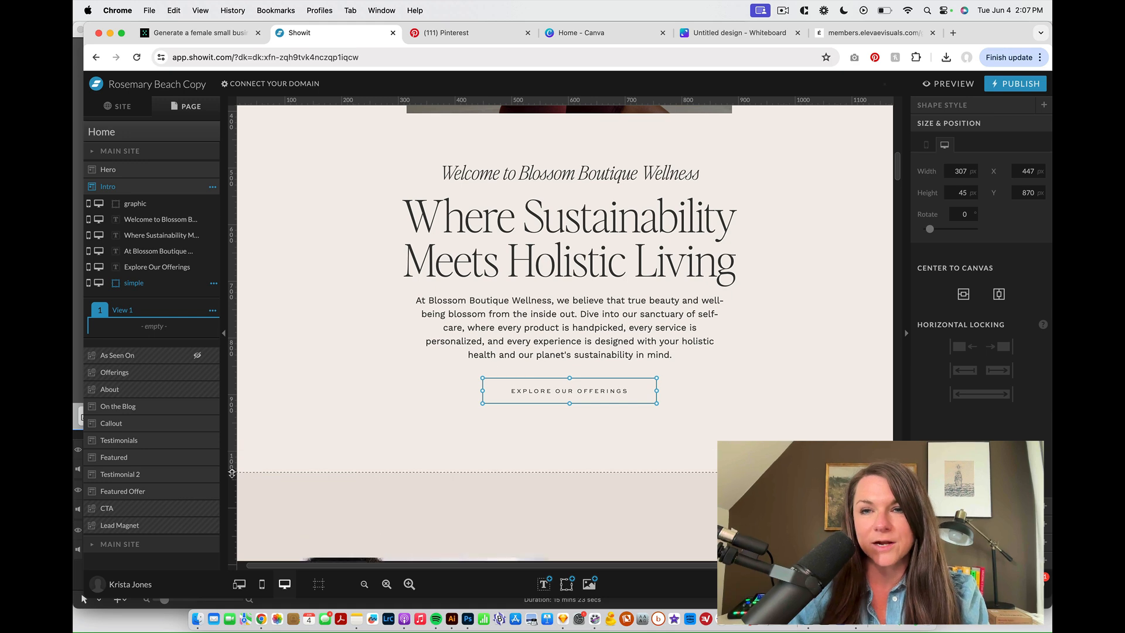
pyautogui.scroll(-3, 431, 326)
pyautogui.scroll(-8, 435, 334)
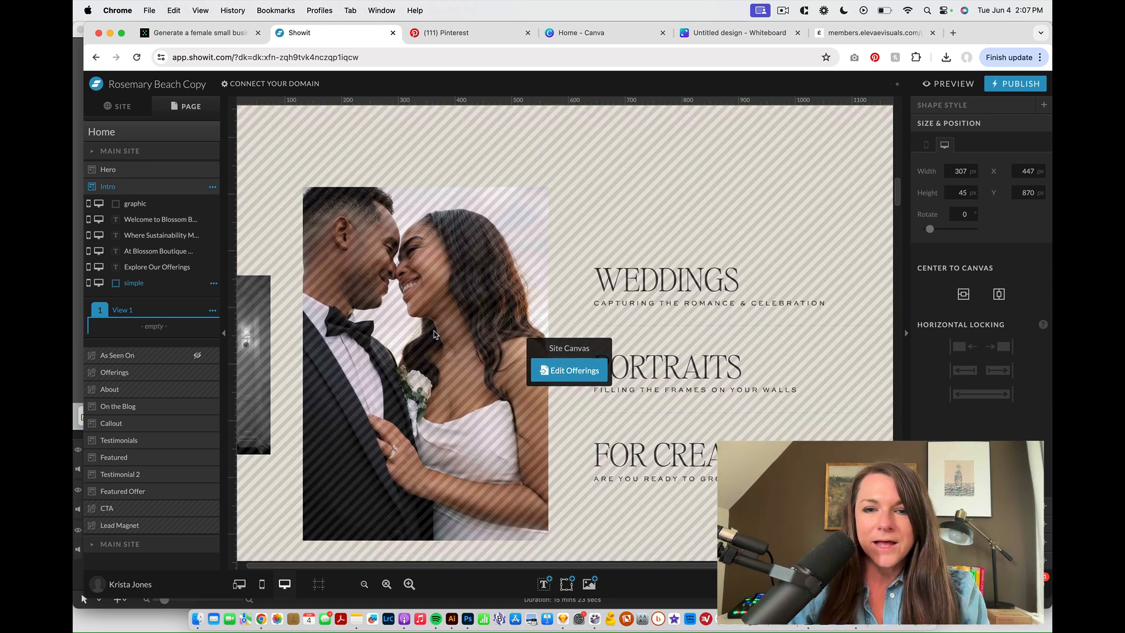
pyautogui.click(566, 363)
pyautogui.click(490, 284)
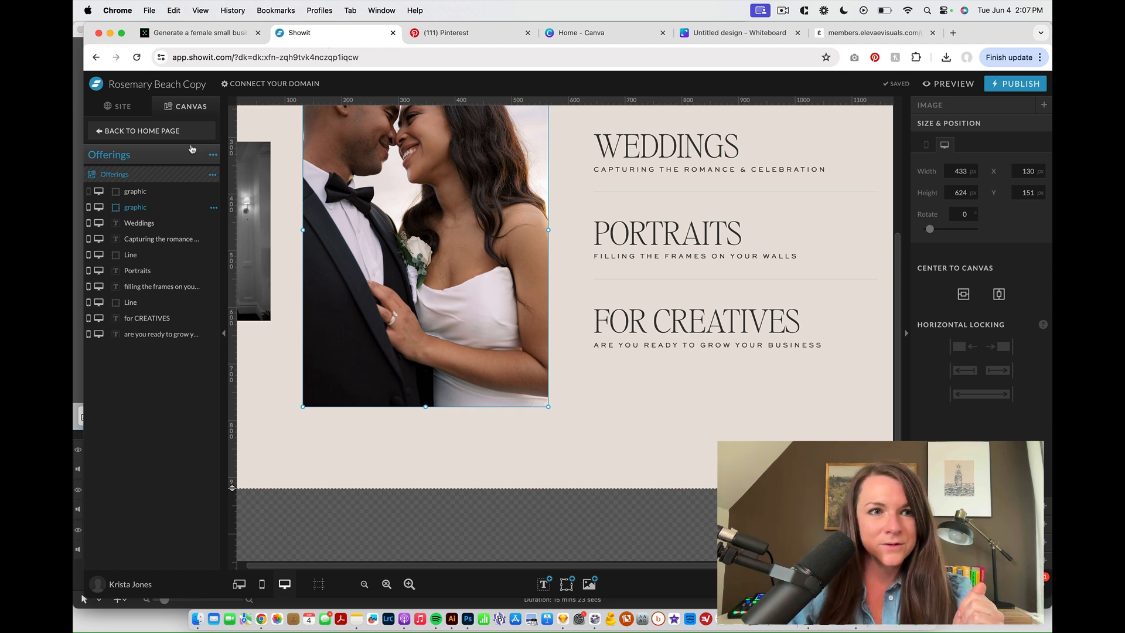
# - Replace the Weddings heading with "YOGA & FITNESS" and widen its text box to 440 px so it fits one line
pyautogui.doubleClick(647, 148)
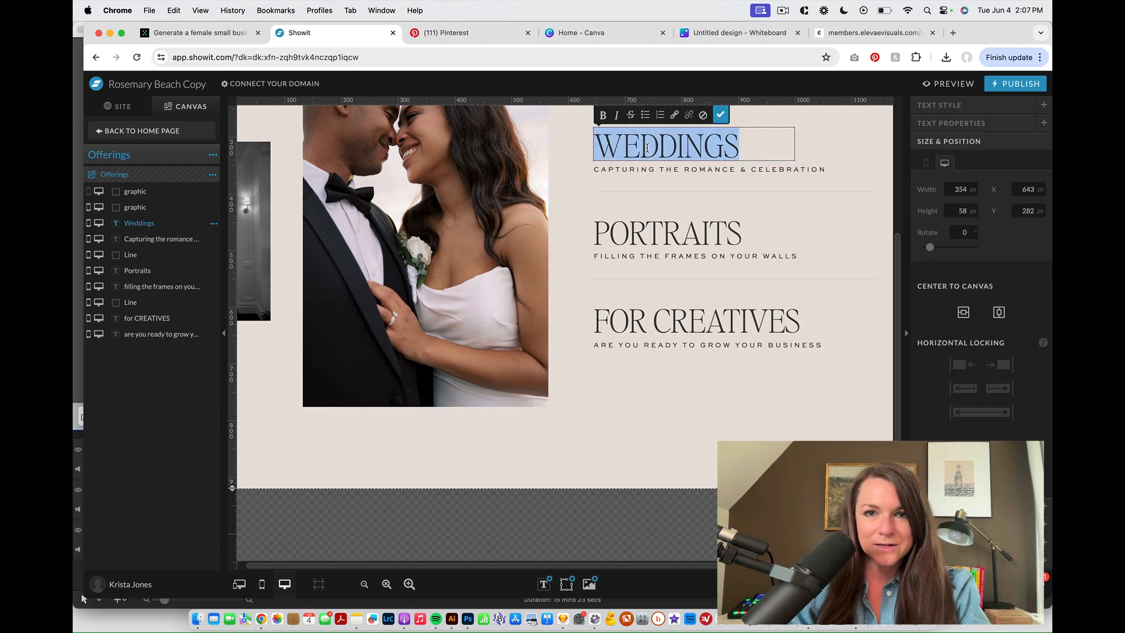
pyautogui.press('BackSpace')
pyautogui.write('YOGA')
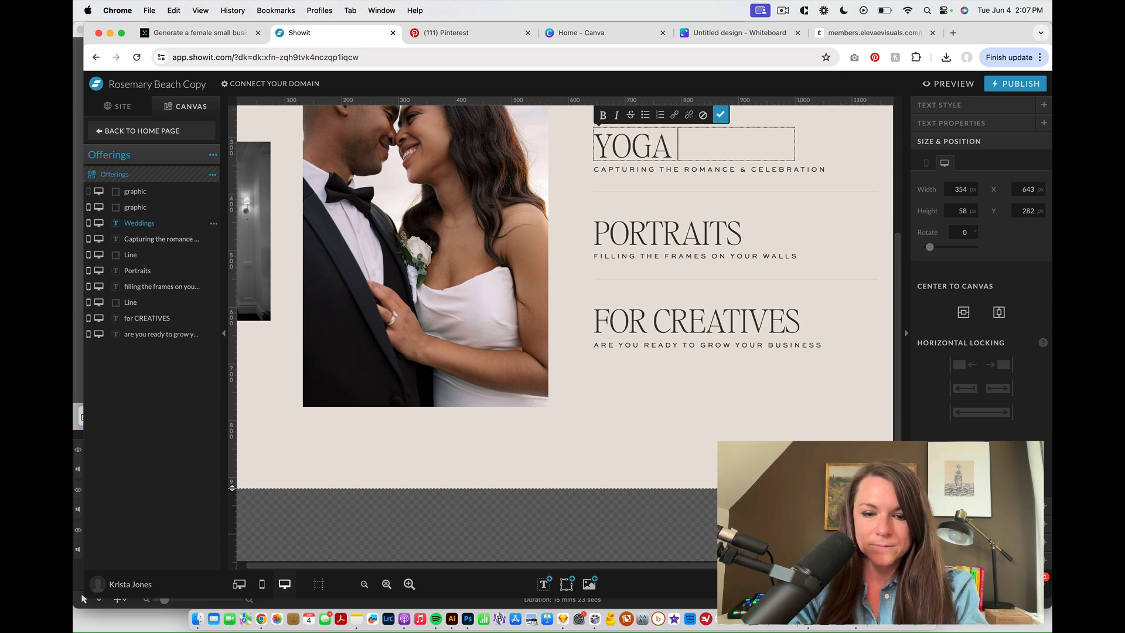
pyautogui.write(' & F')
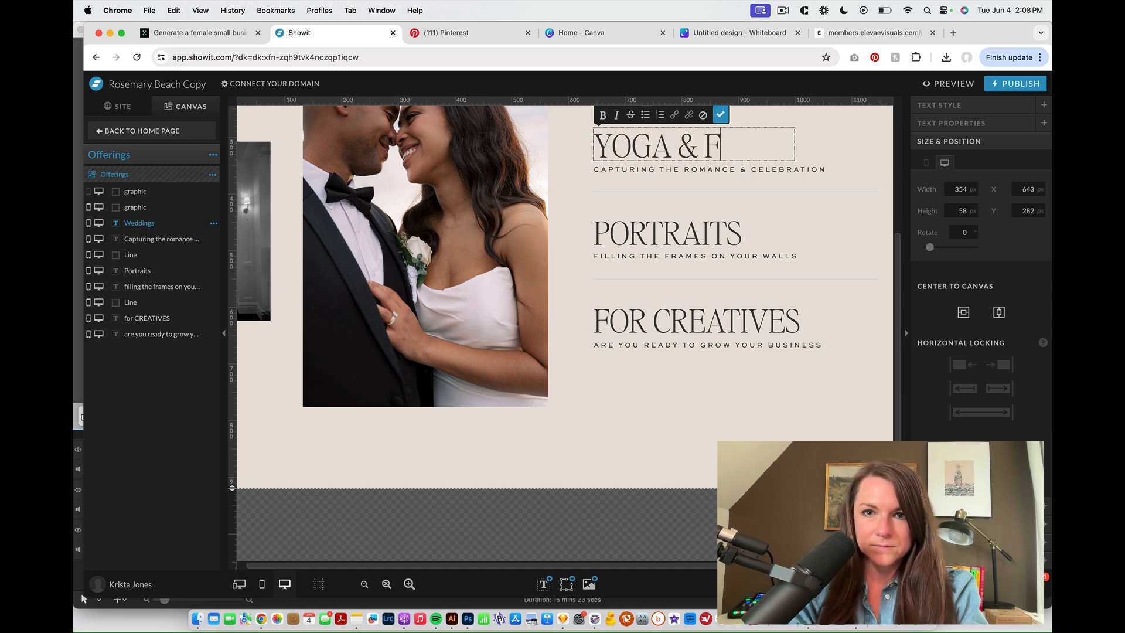
pyautogui.write('ITNESSS')
pyautogui.click(720, 115)
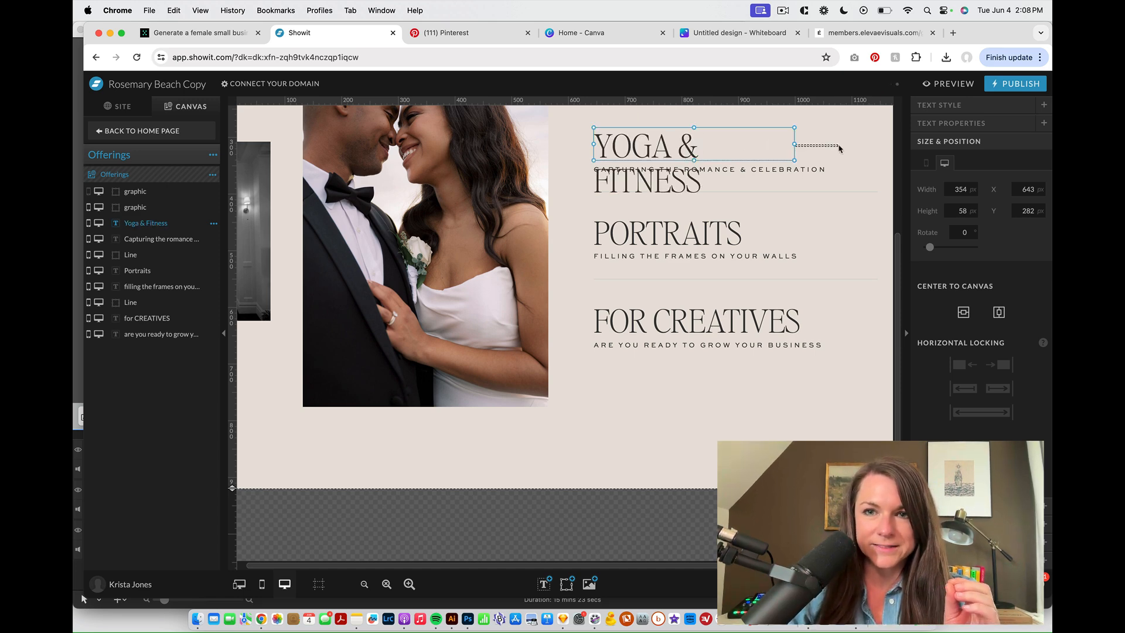
pyautogui.moveTo(795, 144); pyautogui.dragTo(841, 145)
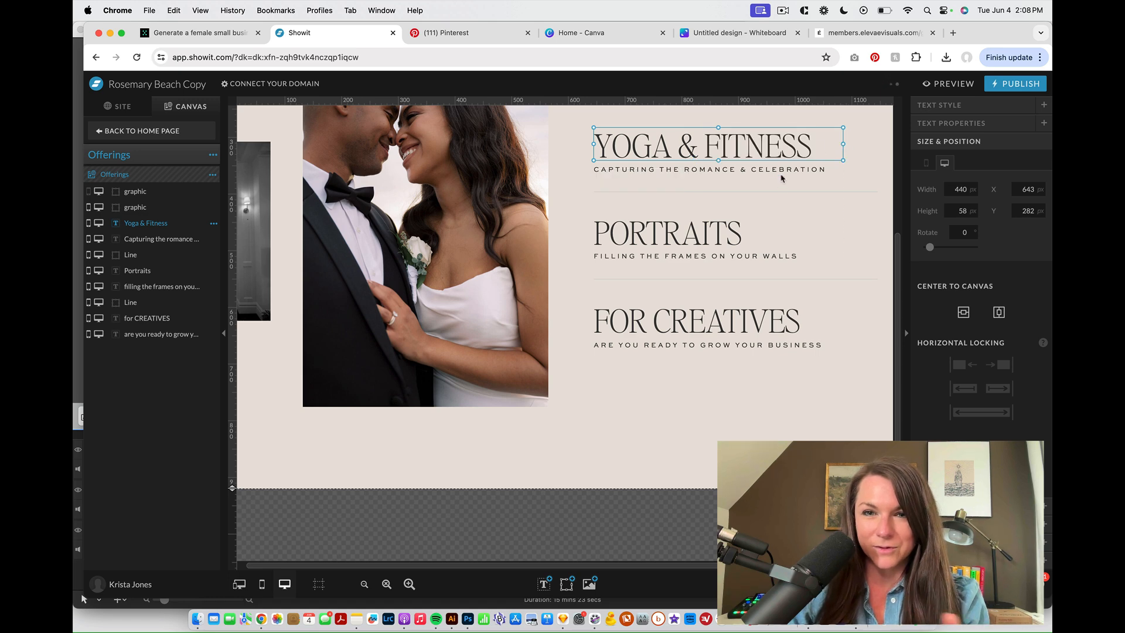
pyautogui.click(779, 176)
# - Replace the Portraits heading in the Offerings canvas with "RETREATS"
pyautogui.doubleClick(671, 230)
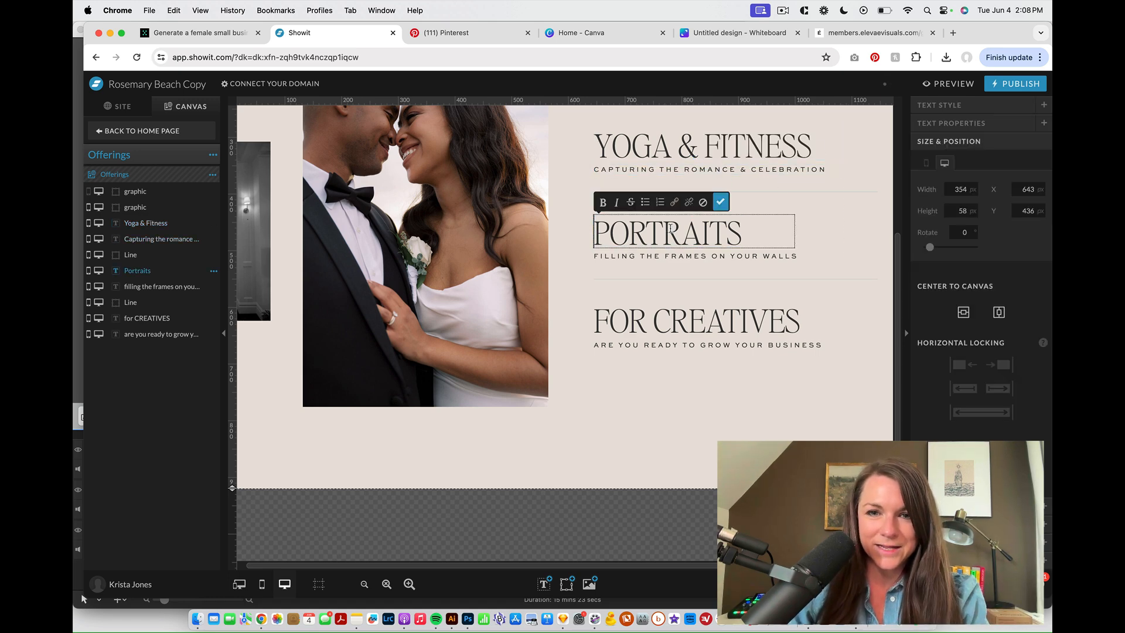
pyautogui.write('WELLNESS')
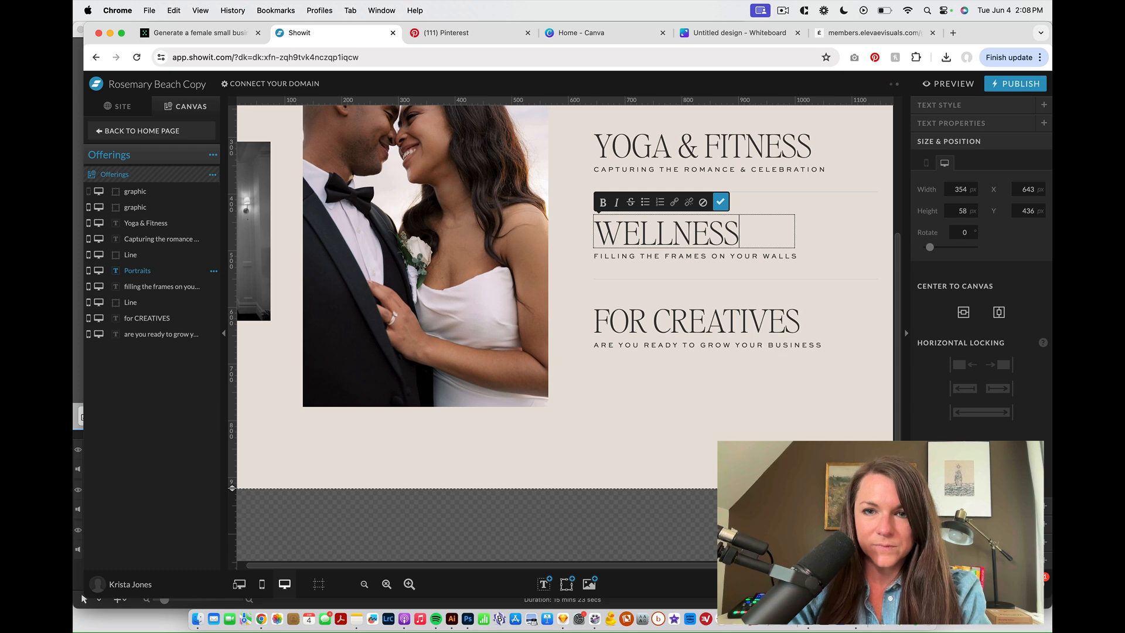
pyautogui.press('super+a')
pyautogui.write('RETREATS')
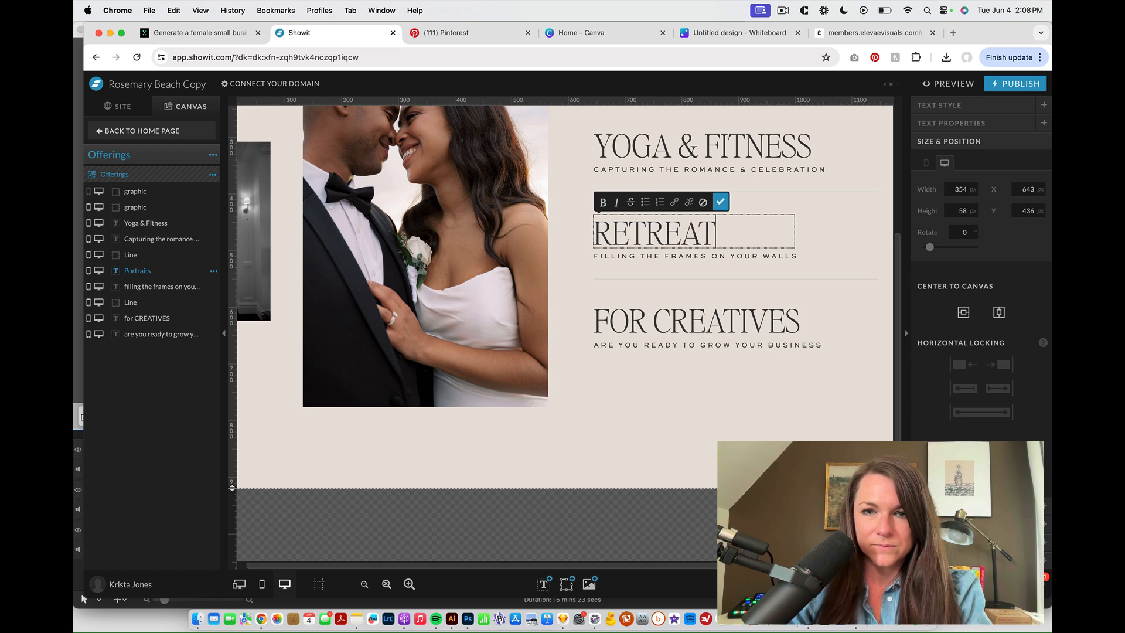
# - Replace the For Creatives heading in the Offerings canvas with "ECO-BEAUTY"
pyautogui.click(690, 323)
pyautogui.doubleClick(690, 323)
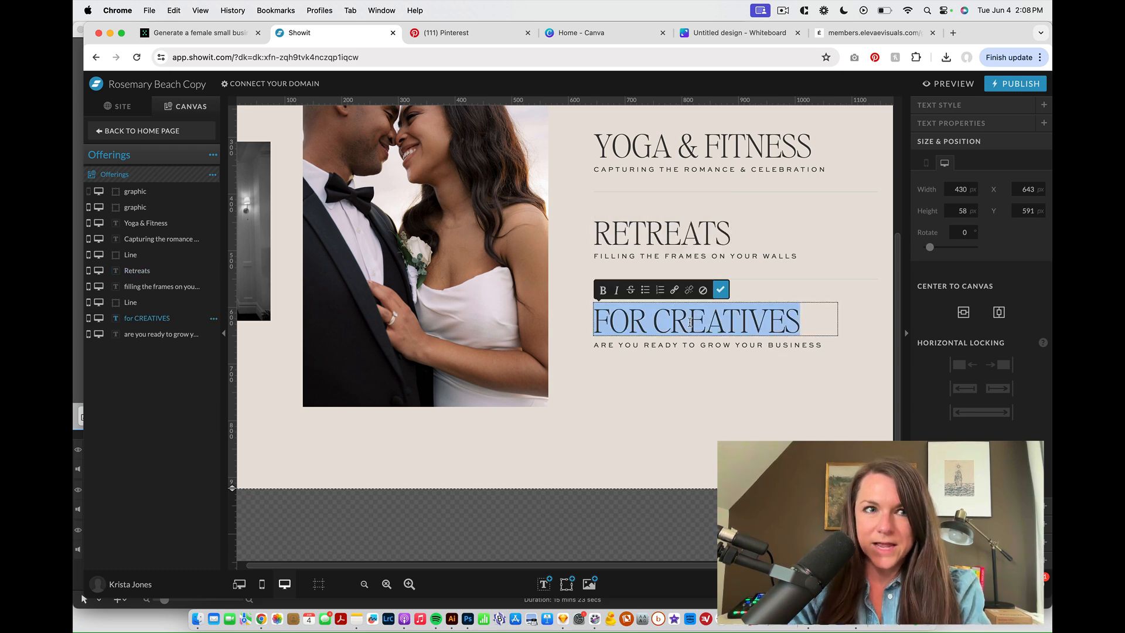
pyautogui.write('ECO-BE')
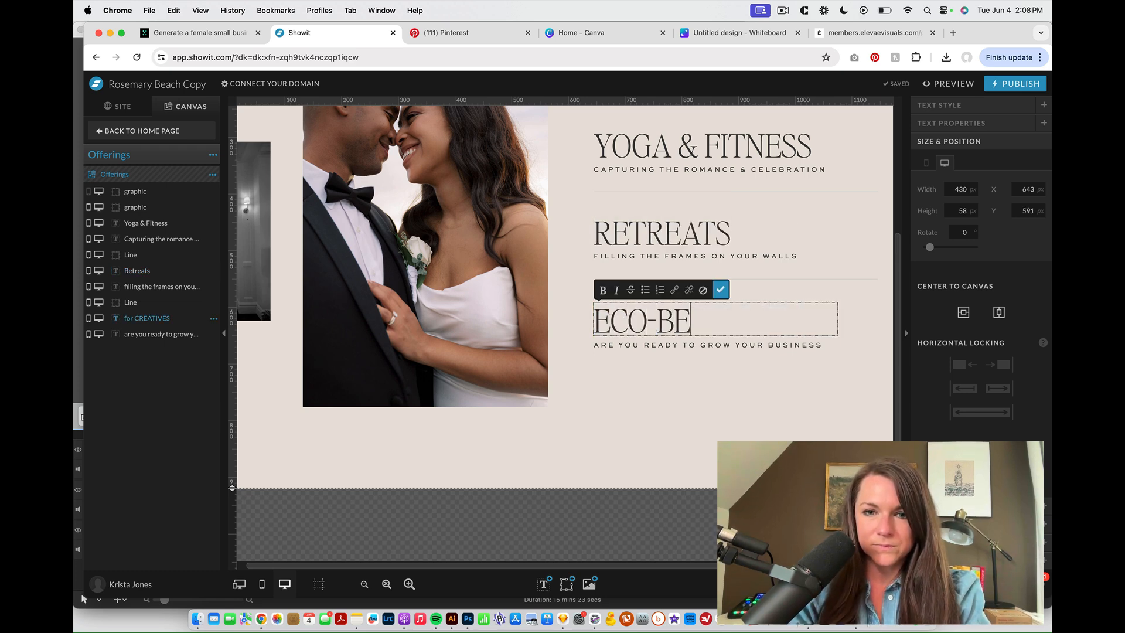
pyautogui.write('AUTY')
pyautogui.click(702, 425)
# - Swap the large wedding couple photo in the Offerings canvas for Elevae_1023_07620.jpg
pyautogui.click(457, 267)
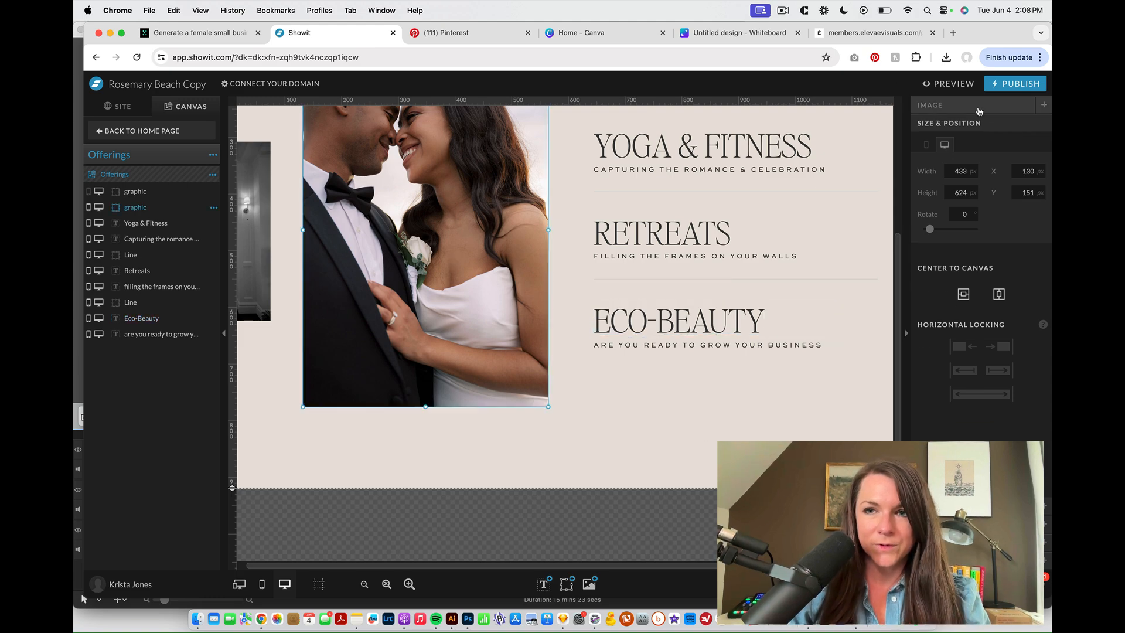
pyautogui.click(980, 206)
pyautogui.scroll(-1, 787, 214)
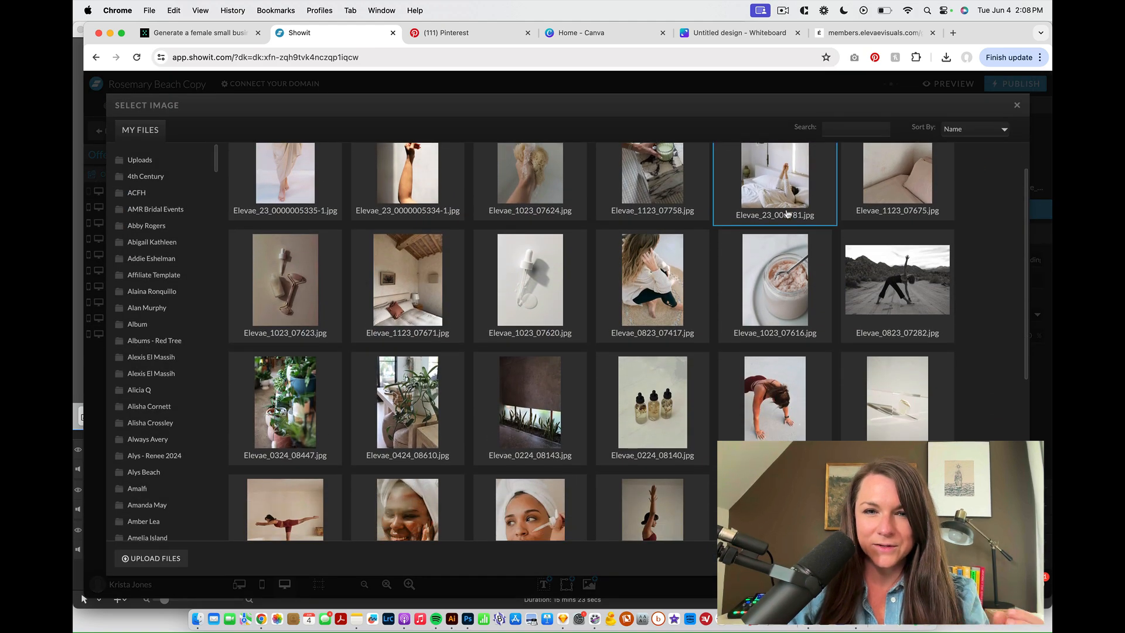
pyautogui.doubleClick(530, 275)
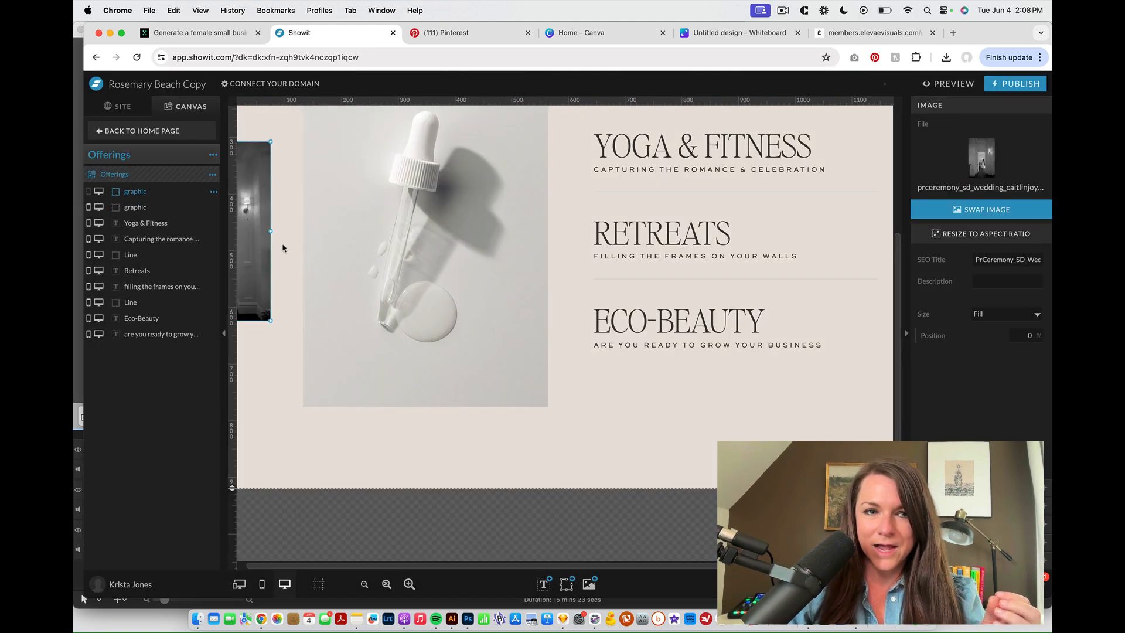
# - Set the large Offerings image to Elevae_1023_07623.jpg
pyautogui.click(525, 269)
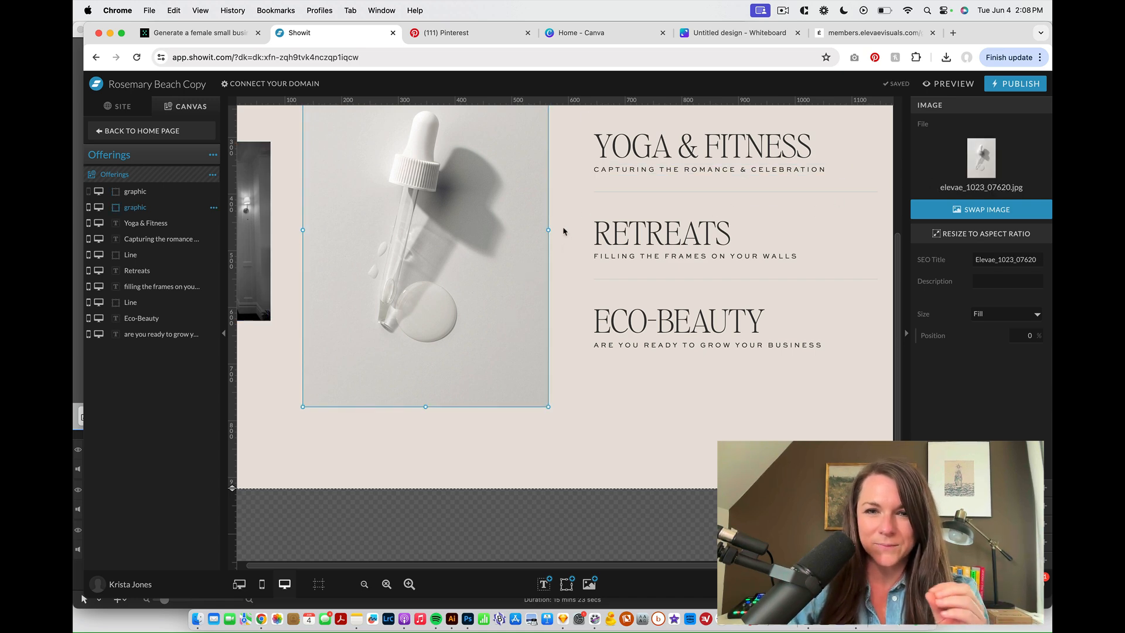
pyautogui.click(988, 169)
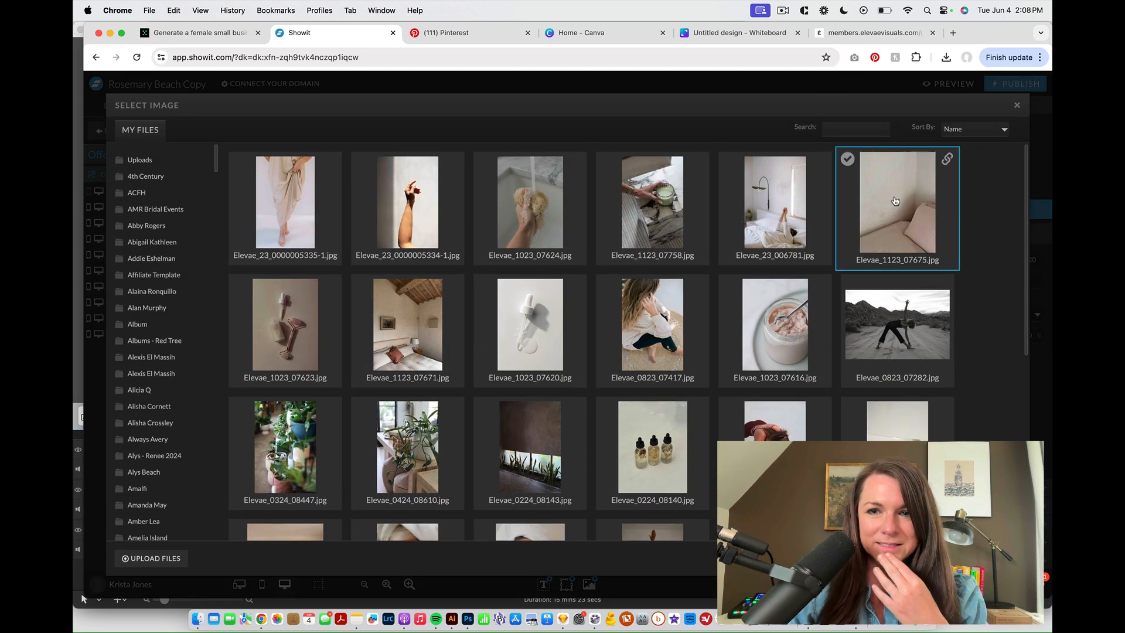
pyautogui.scroll(-2, 560, 218)
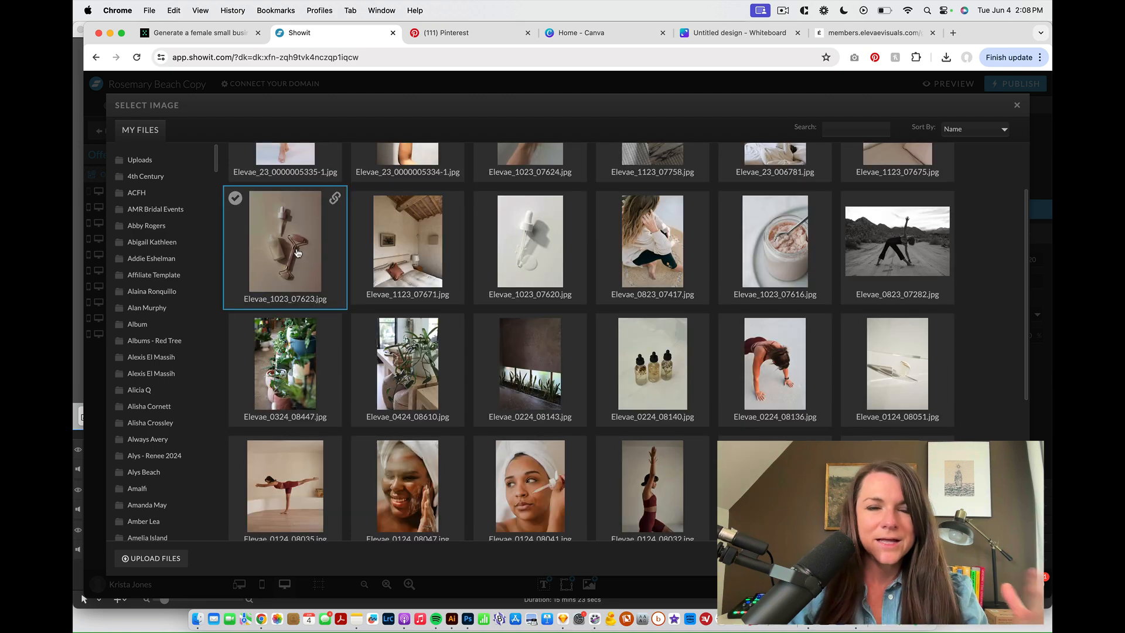
pyautogui.click(286, 254)
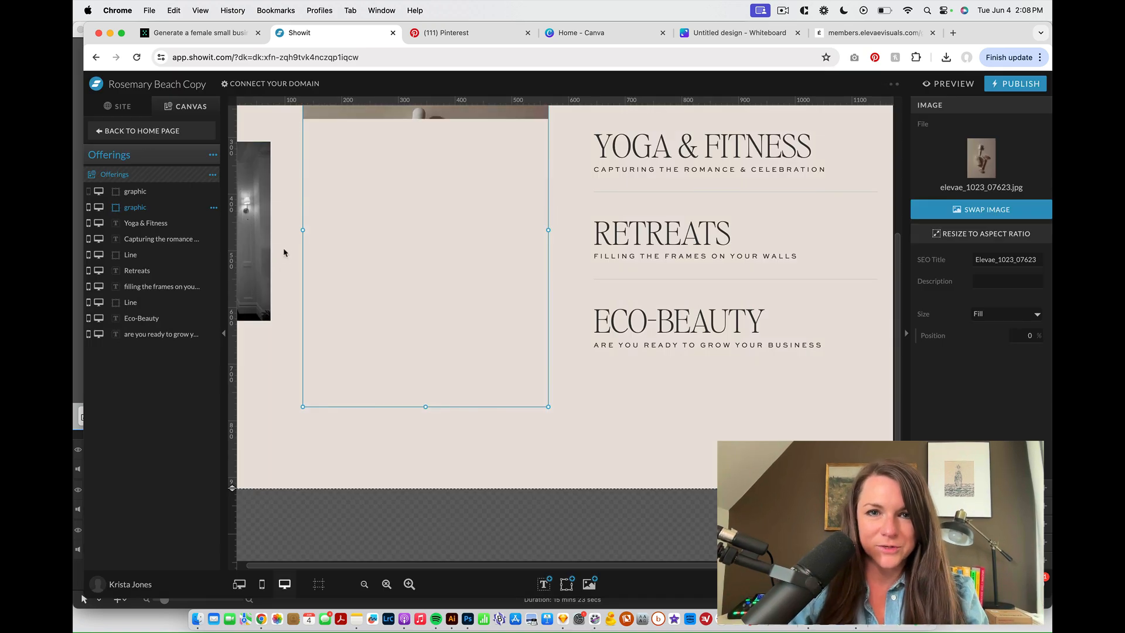
pyautogui.click(260, 256)
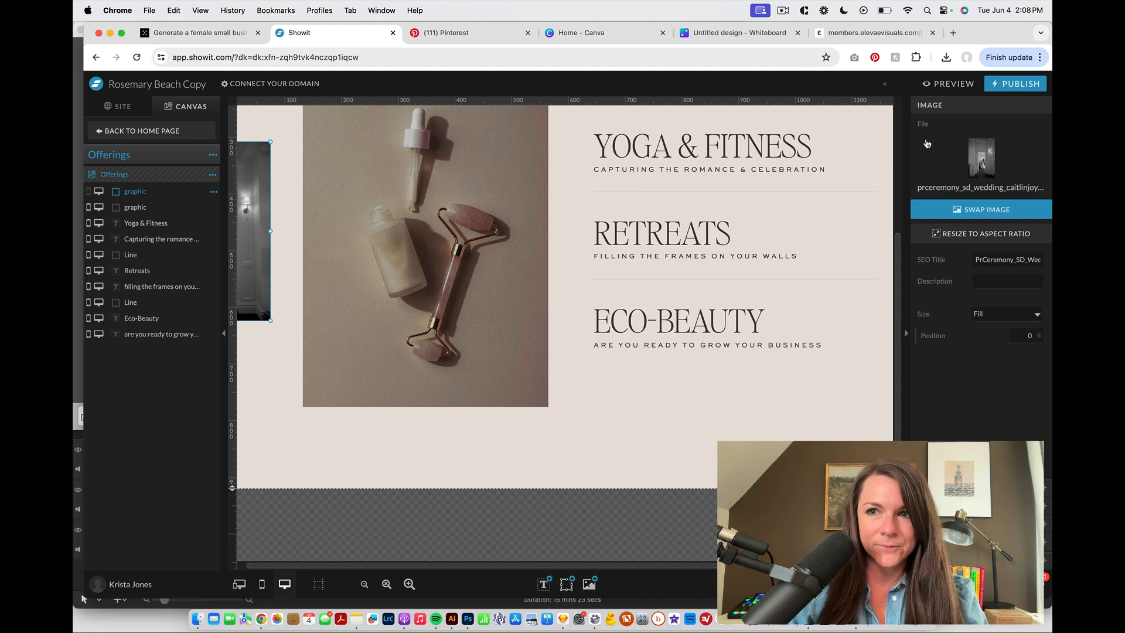
pyautogui.click(963, 157)
pyautogui.scroll(-5, 801, 329)
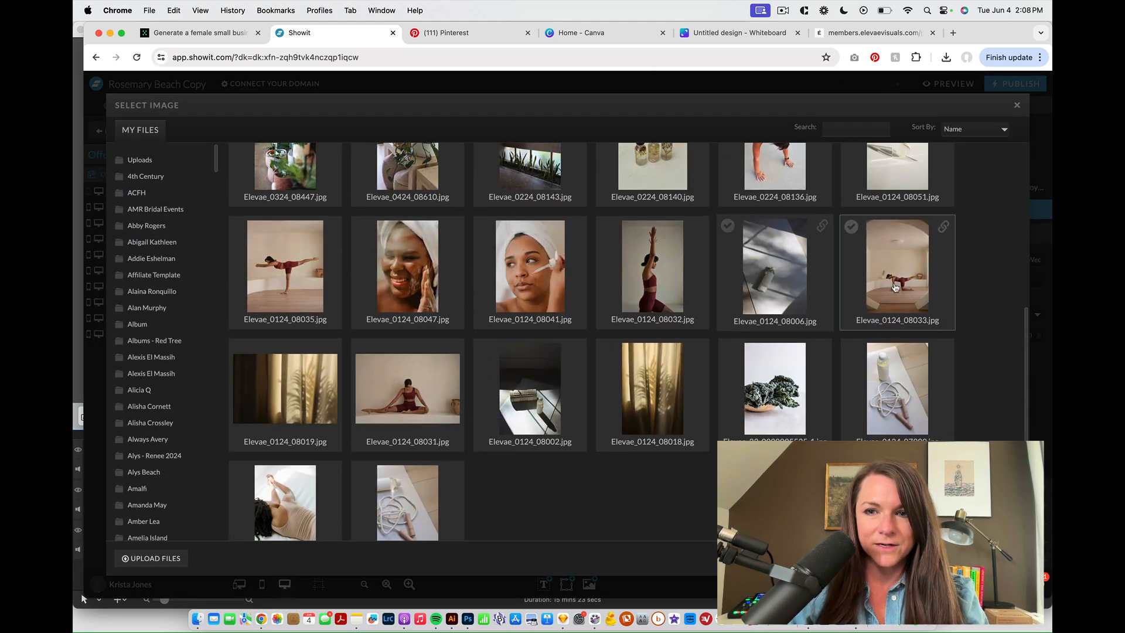
pyautogui.scroll(-1, 896, 387)
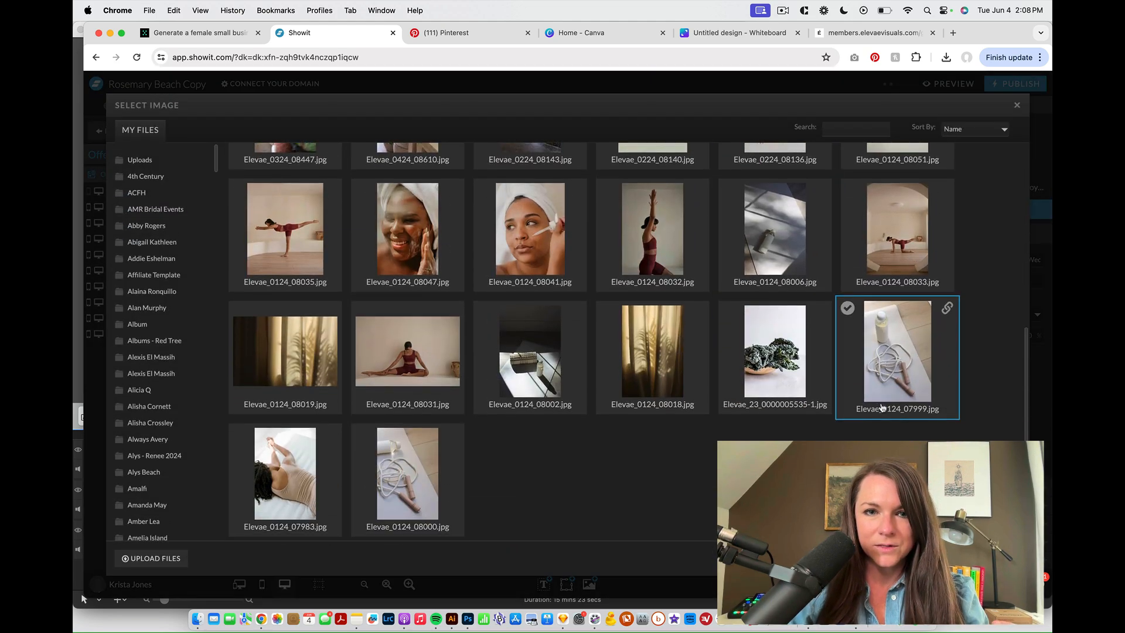
pyautogui.click(808, 374)
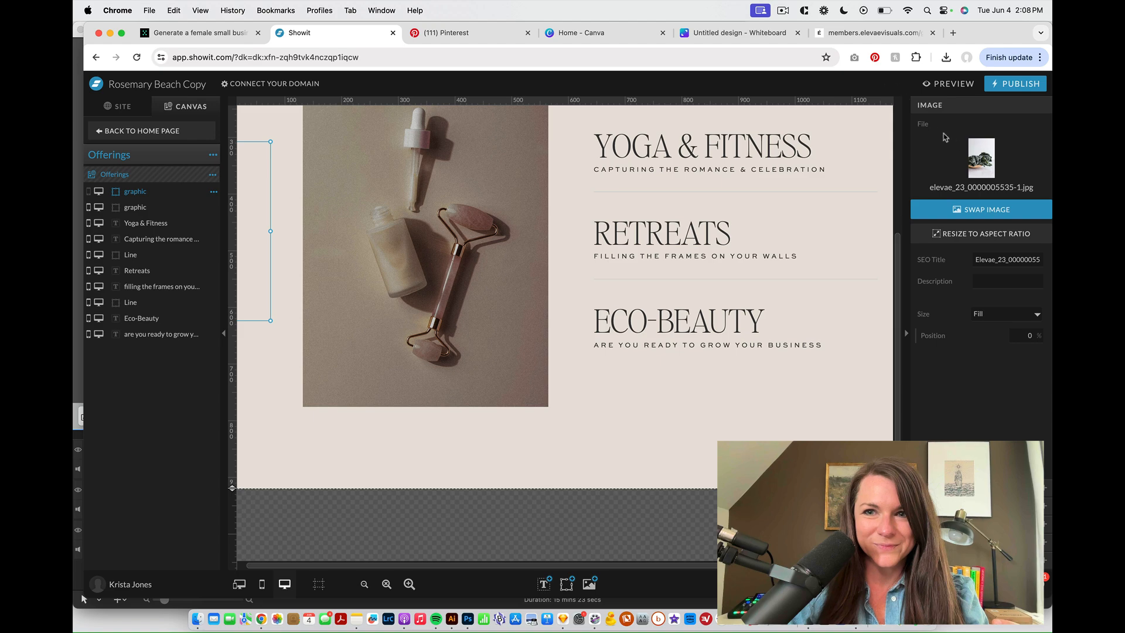
# - Set the small image at the Offerings canvas edge to Elevae_0124_07999.jpg
pyautogui.click(978, 155)
pyautogui.scroll(-5, 405, 351)
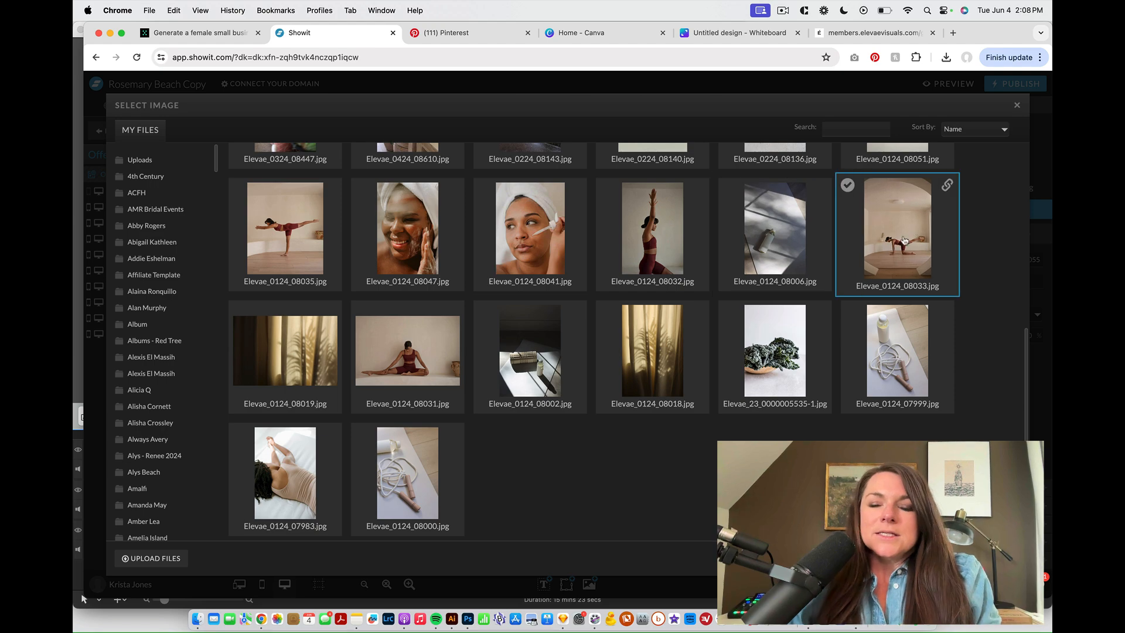
pyautogui.click(886, 360)
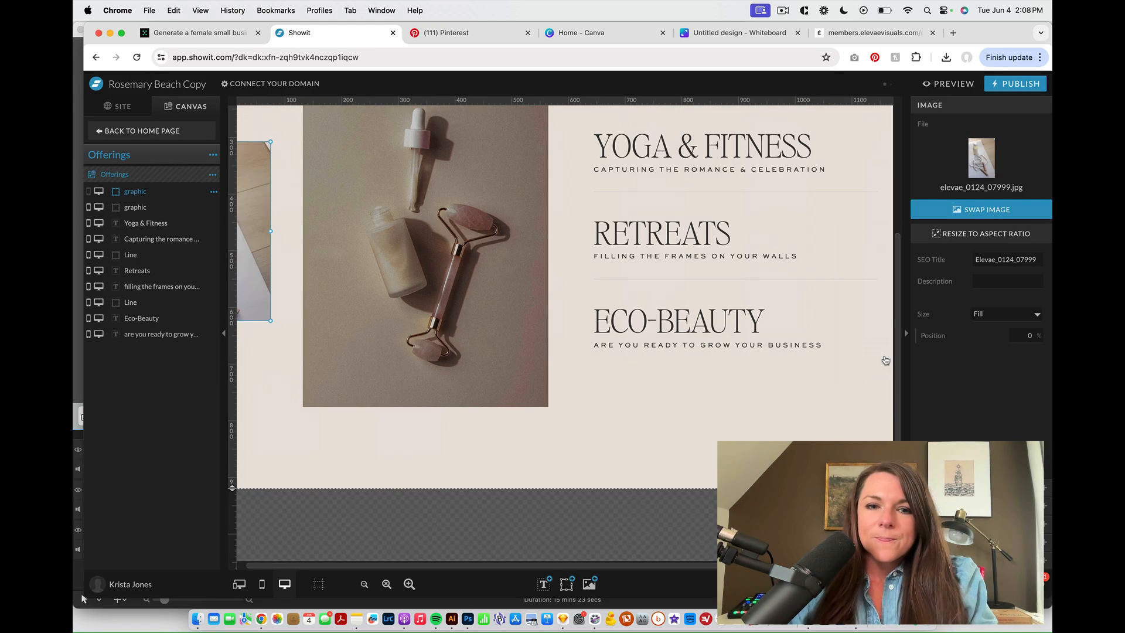
# - Return to the Home page, open the About canvas for editing and move its arrow farther from the "get to know me" link
pyautogui.click(169, 130)
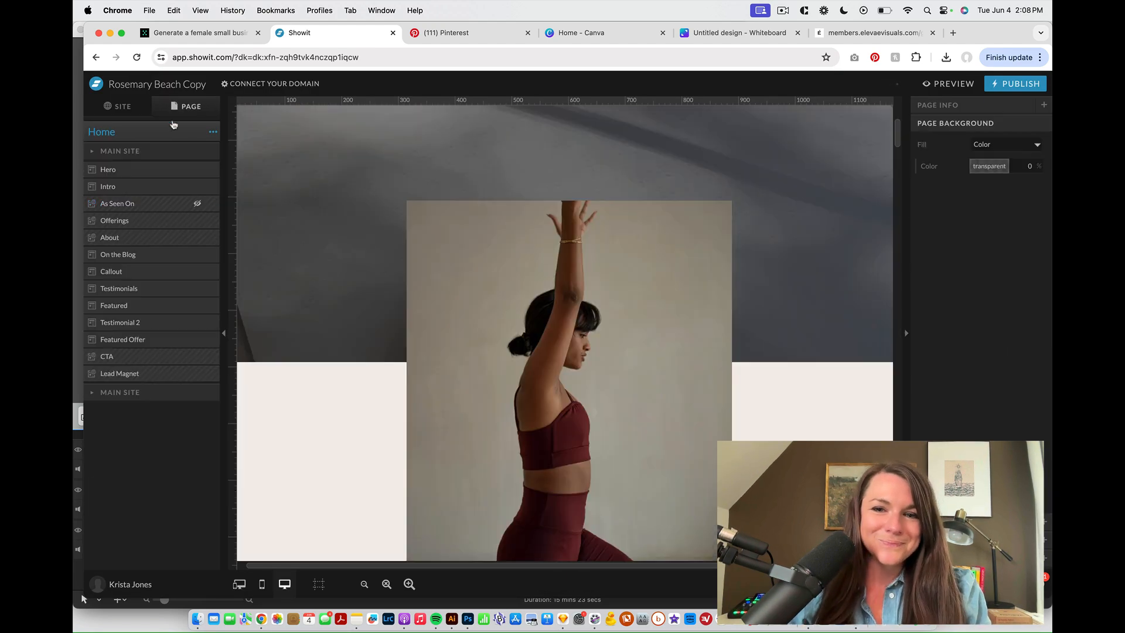
pyautogui.scroll(-15, 607, 240)
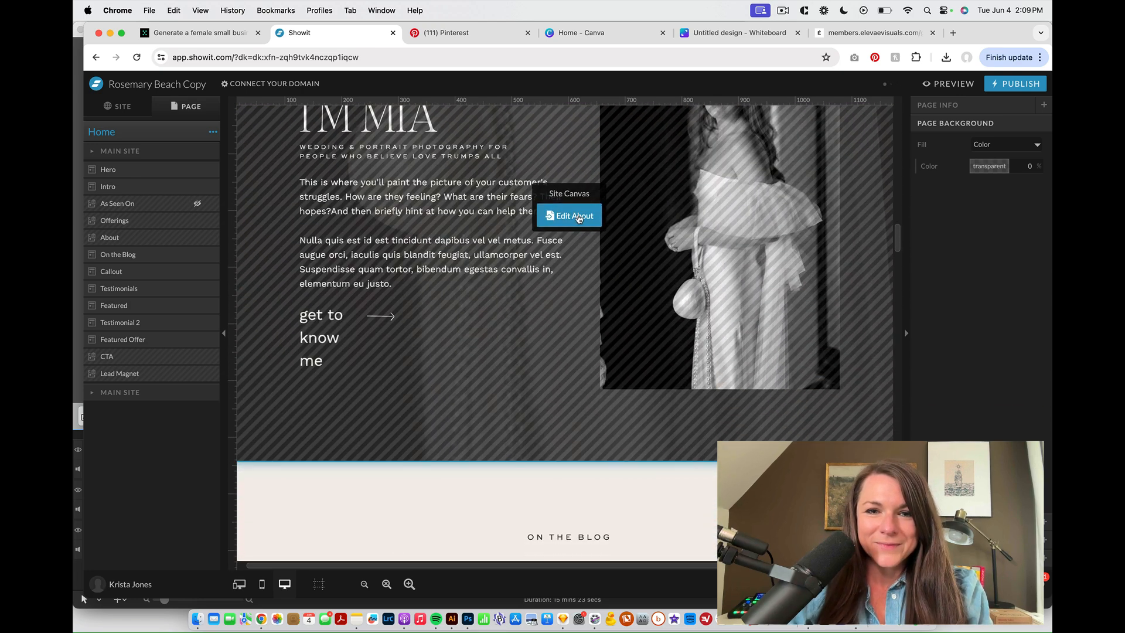
pyautogui.click(577, 218)
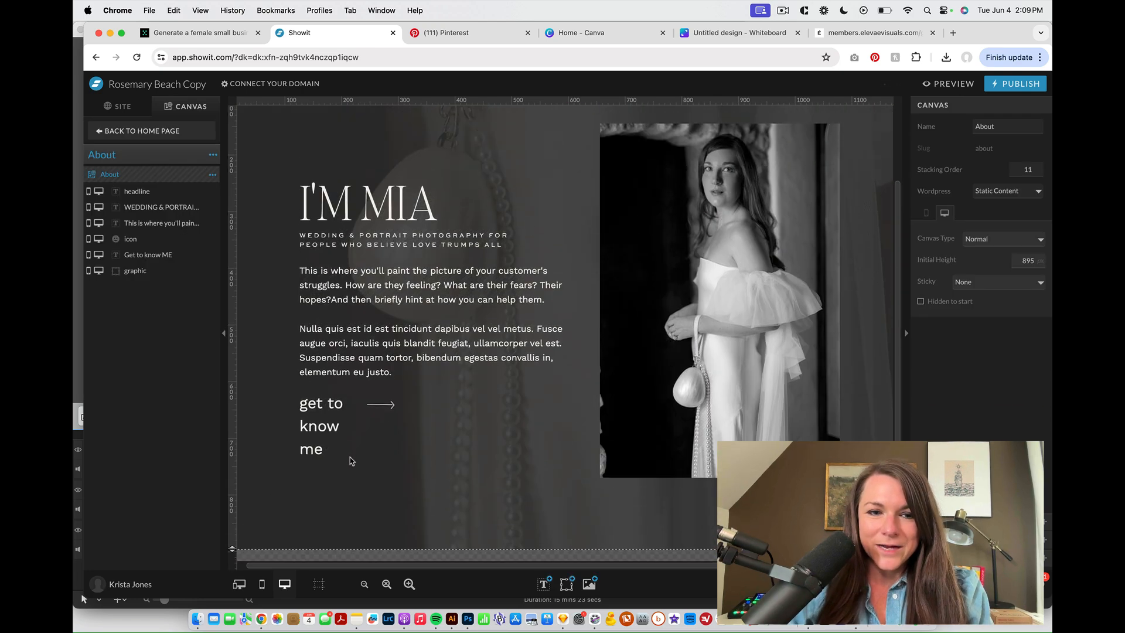
pyautogui.click(375, 414)
pyautogui.moveTo(383, 411); pyautogui.dragTo(474, 410)
# - Widen the "get to know me" text box and set its font to Editors Note Thin Italic
pyautogui.click(328, 403)
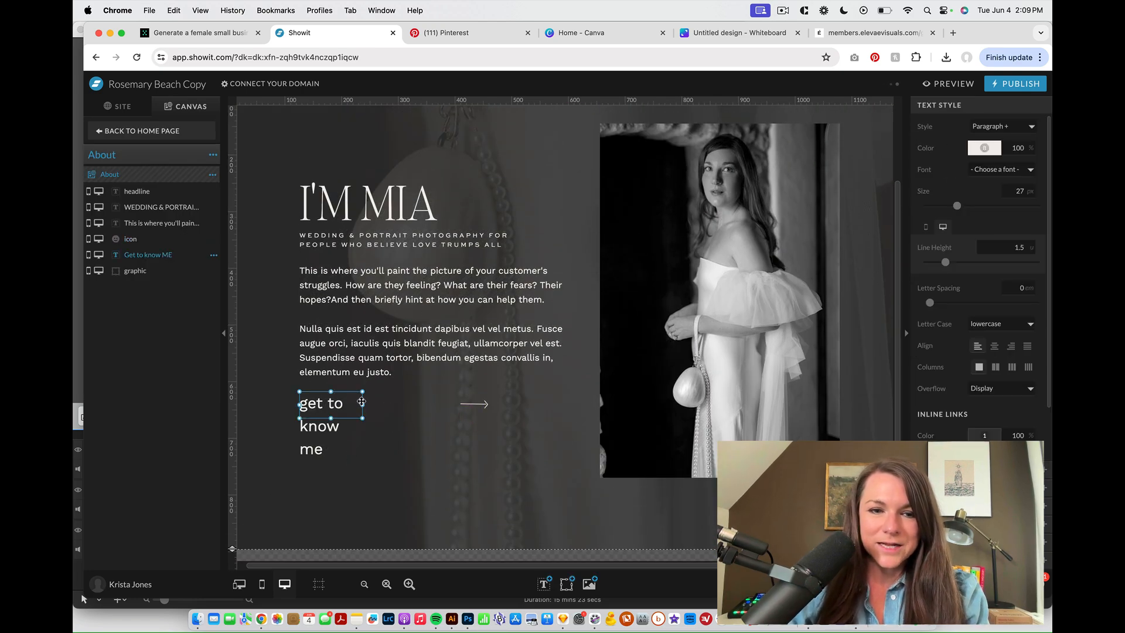
pyautogui.moveTo(362, 405); pyautogui.dragTo(416, 404)
pyautogui.click(1019, 171)
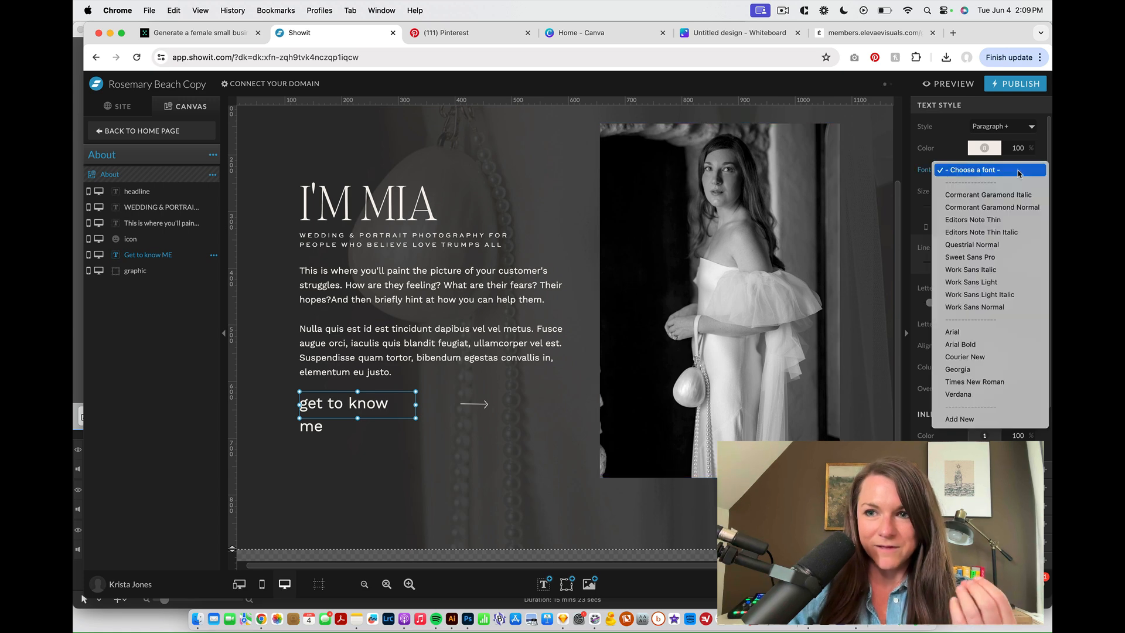
pyautogui.click(1006, 232)
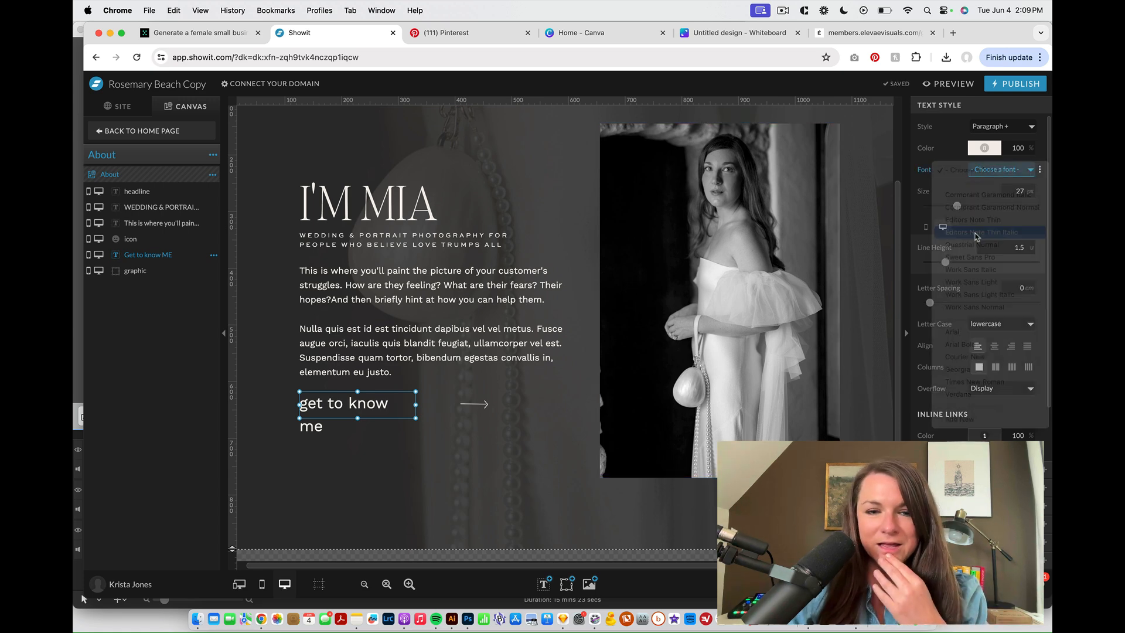
# - Swap the black-and-white portrait in the About canvas for Elevae_0124_08047.jpg
pyautogui.click(791, 206)
pyautogui.click(999, 161)
pyautogui.scroll(-6, 613, 311)
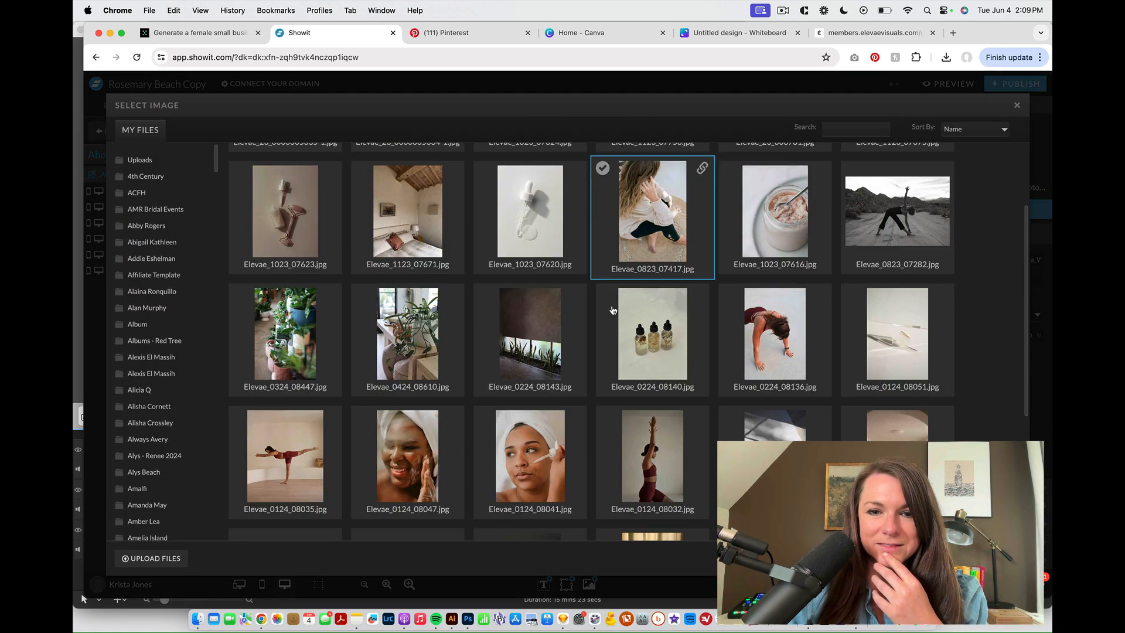
pyautogui.click(455, 247)
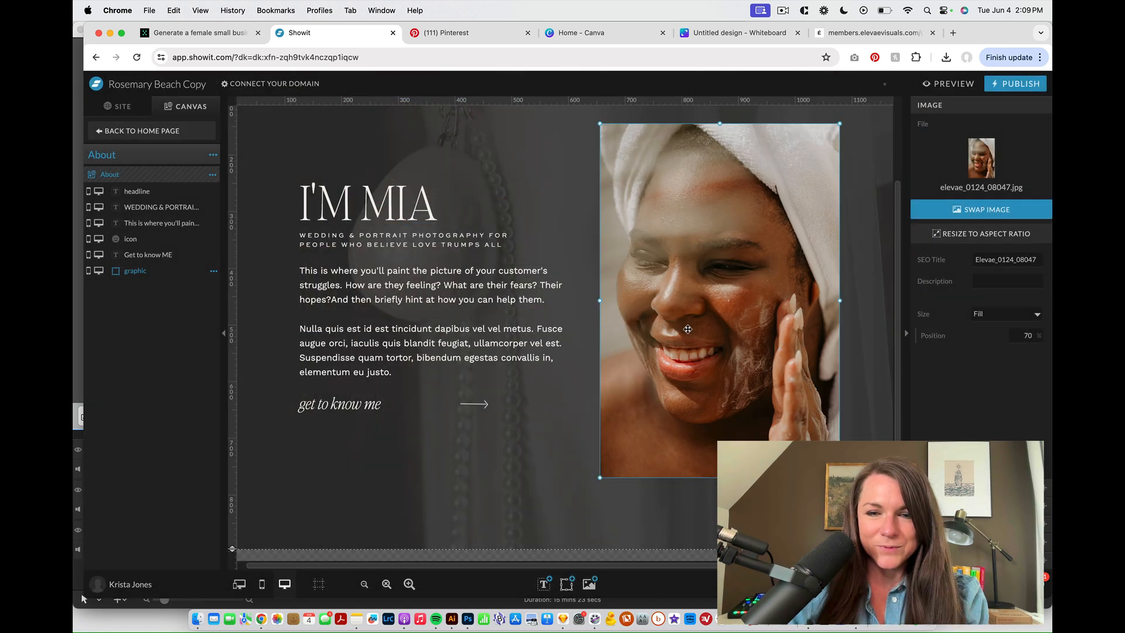
pyautogui.click(591, 468)
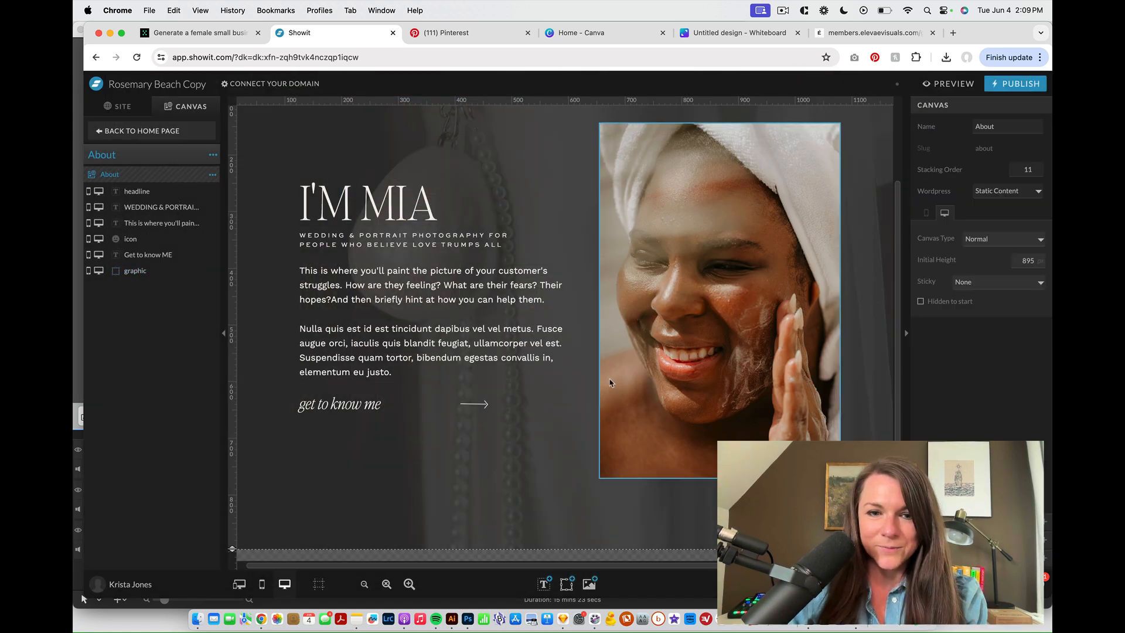
# - Move the arrow in the About canvas back close beside the "get to know me" link
pyautogui.click(474, 404)
pyautogui.moveTo(473, 404); pyautogui.dragTo(415, 409)
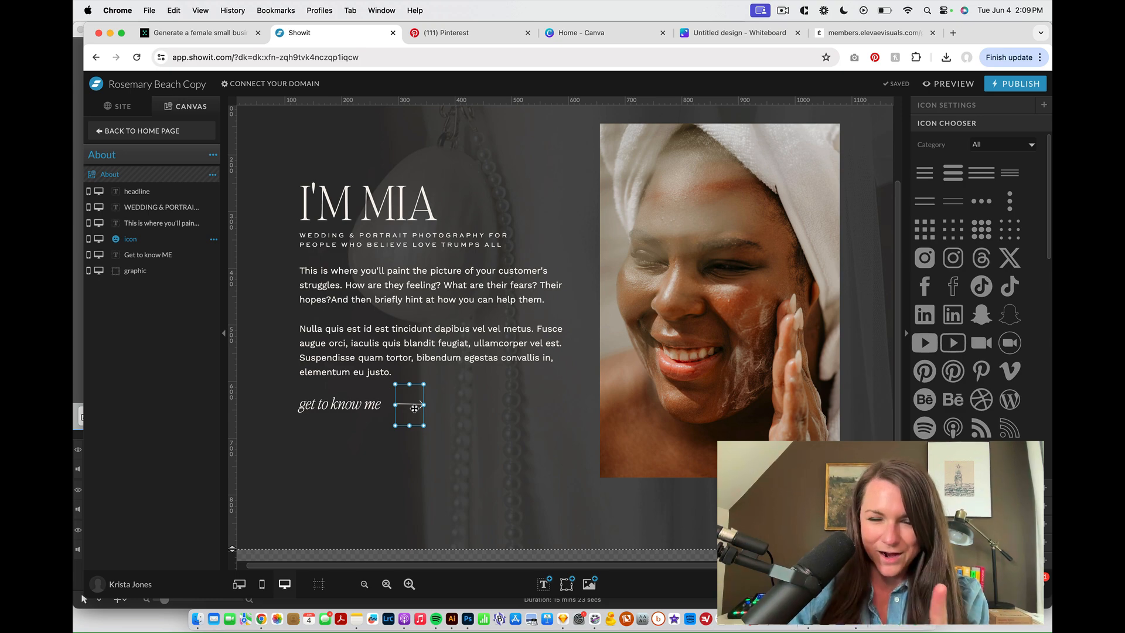
# - Set the About canvas background image to Elevae_1123_07675.jpg and nudge the arrow slightly nearer the link
pyautogui.click(491, 466)
pyautogui.click(945, 212)
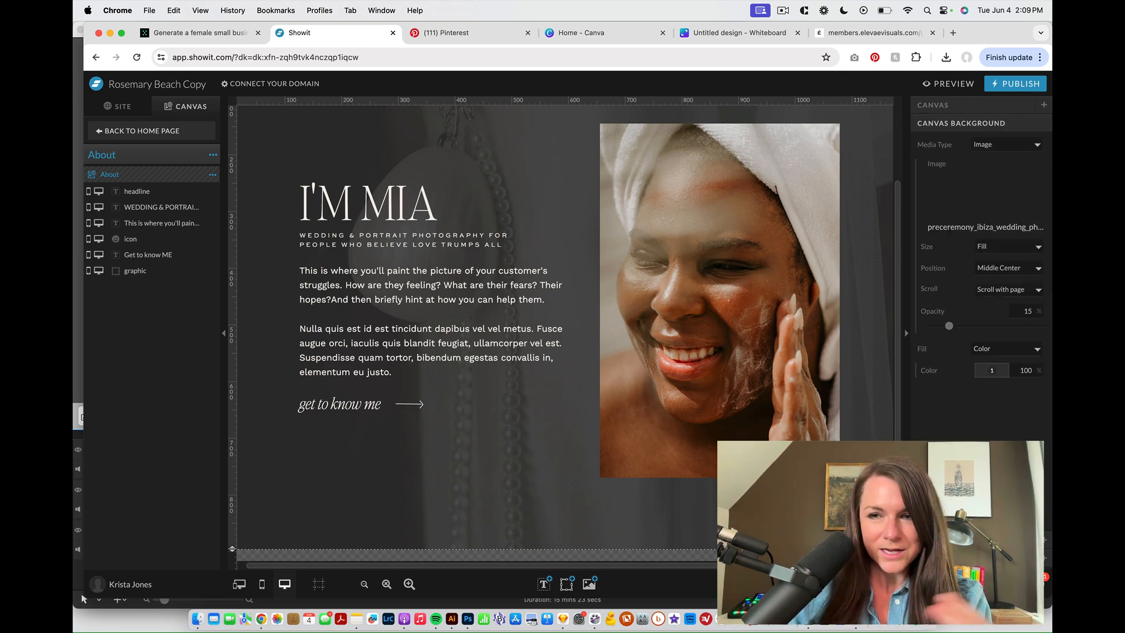
pyautogui.click(983, 199)
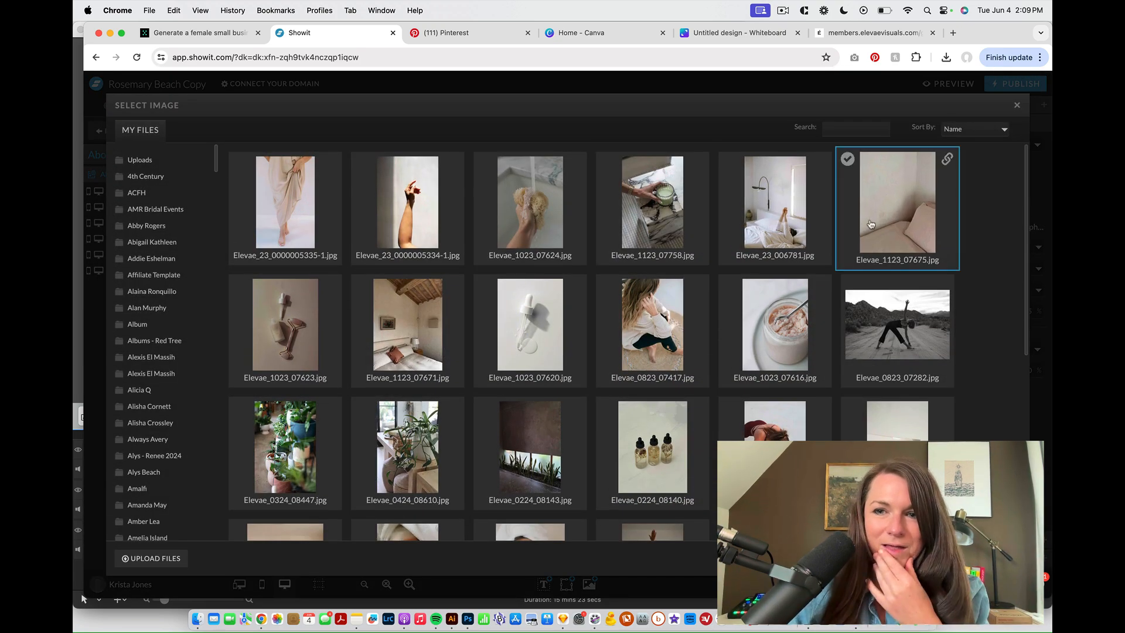
pyautogui.click(897, 206)
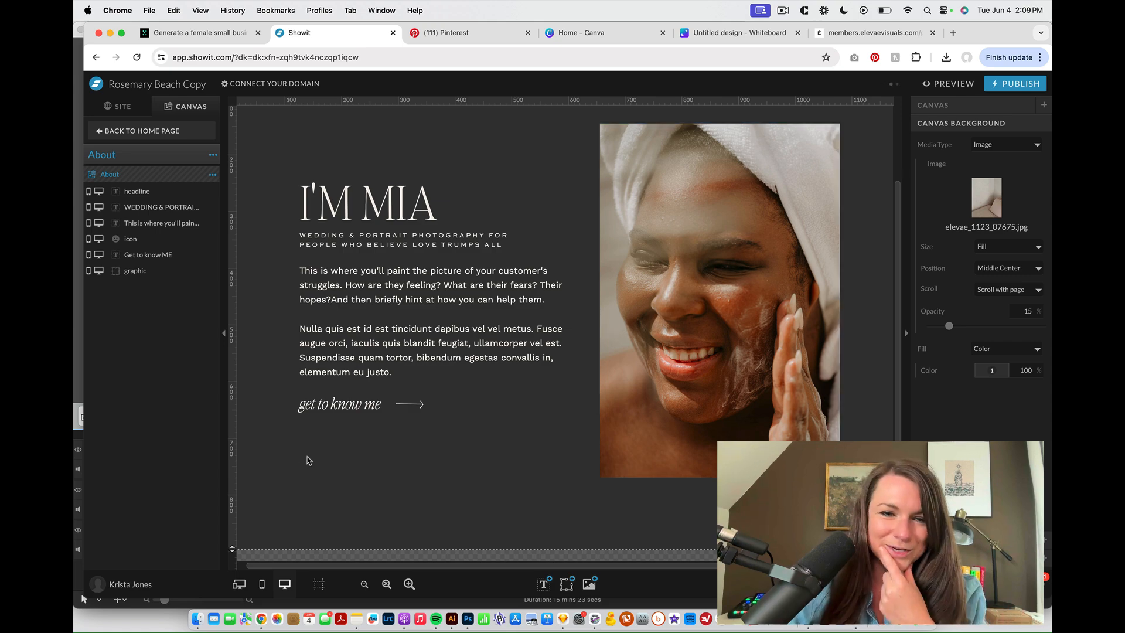
pyautogui.click(403, 404)
pyautogui.moveTo(402, 404); pyautogui.dragTo(404, 404)
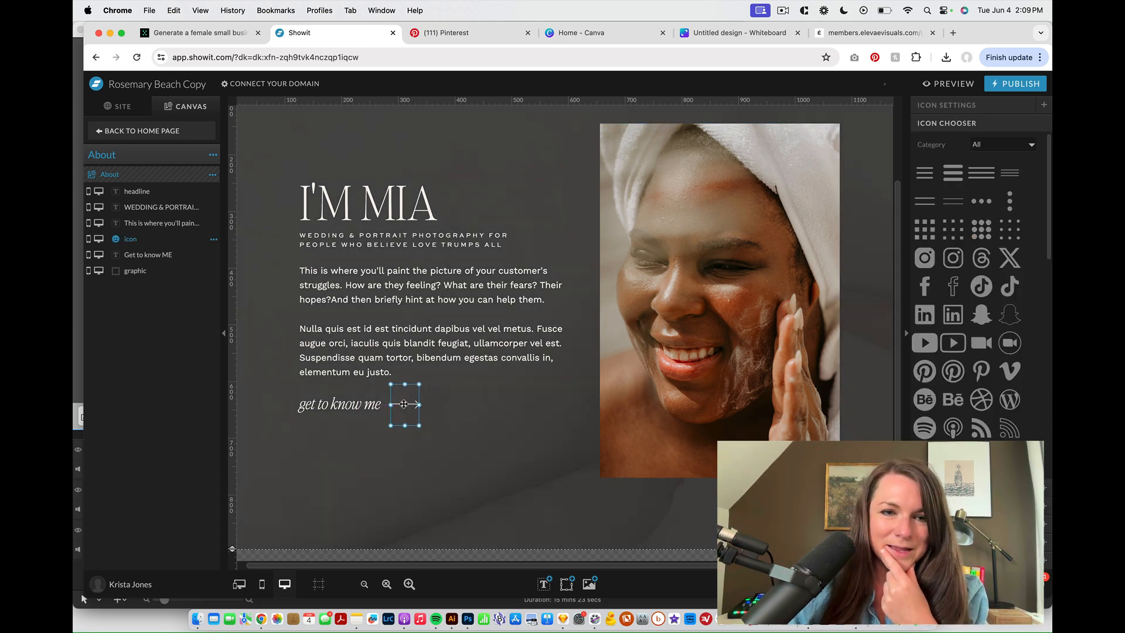
# - Switch to Team-GPT and submit "Write a 1 paragraph introduction to this business owner for the website homepage about section"
pyautogui.click(228, 41)
pyautogui.scroll(-8, 460, 301)
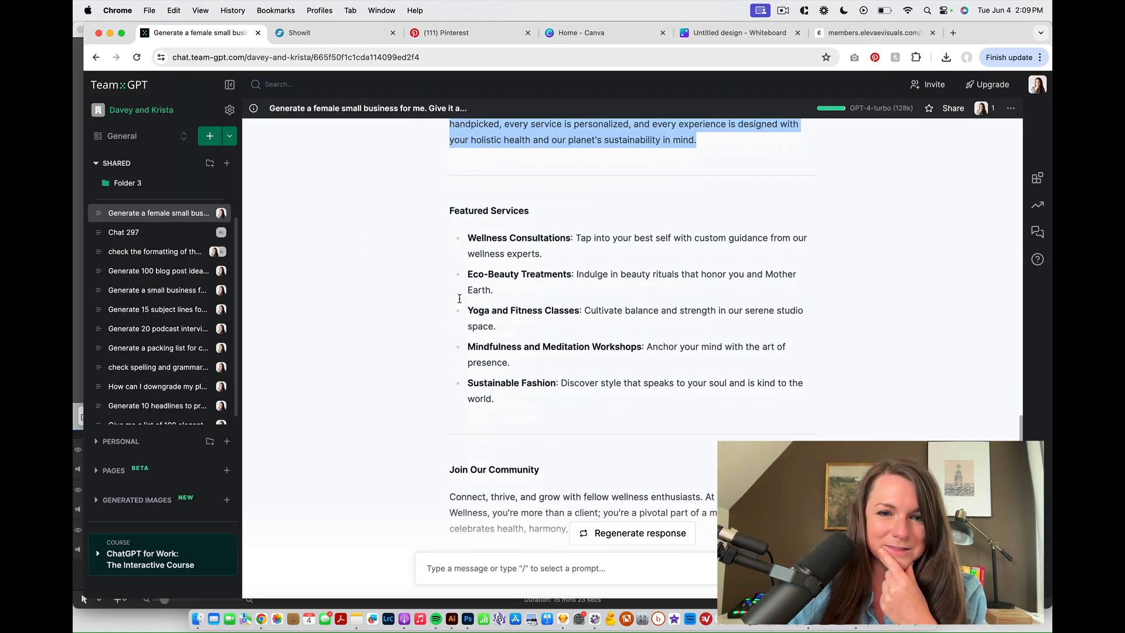
pyautogui.scroll(-10, 460, 302)
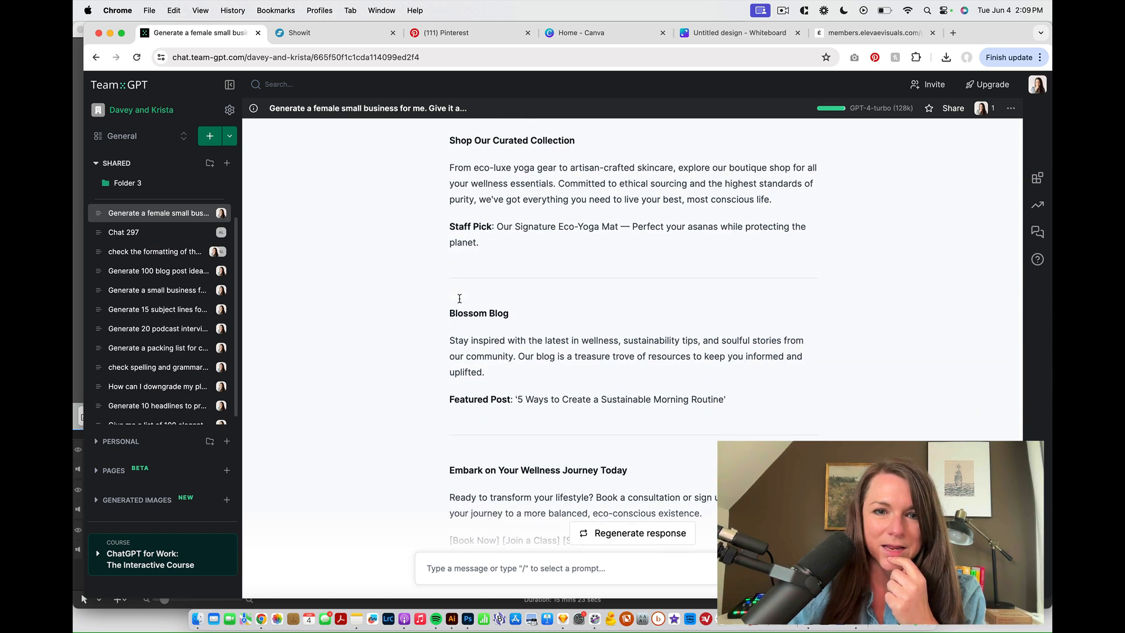
pyautogui.scroll(-8, 460, 302)
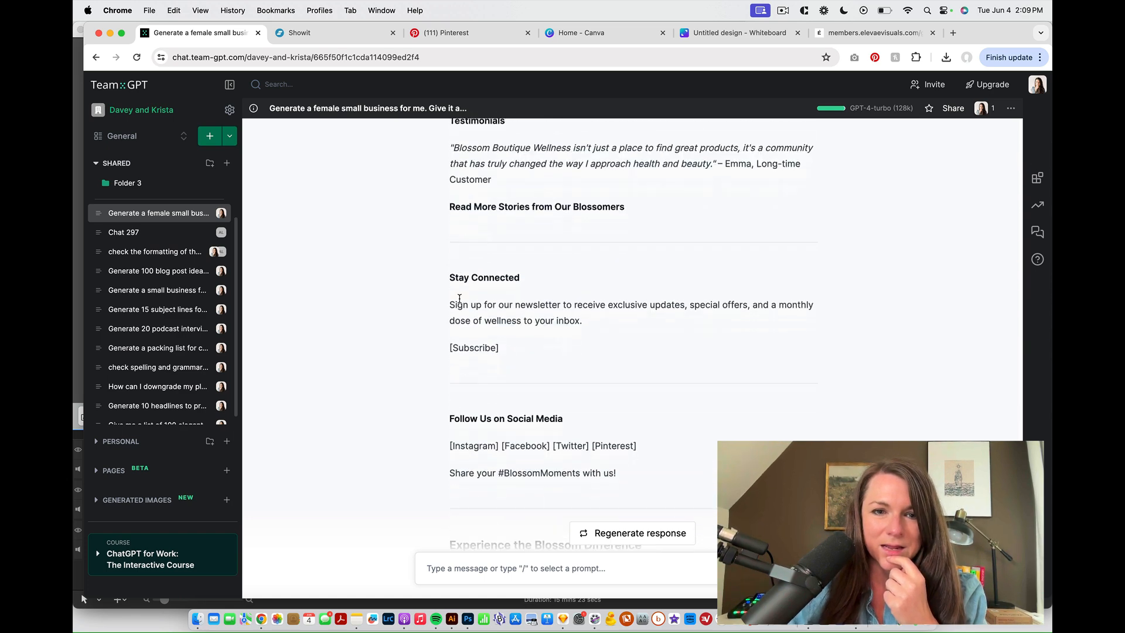
pyautogui.click(465, 554)
pyautogui.write('Write a 1 p')
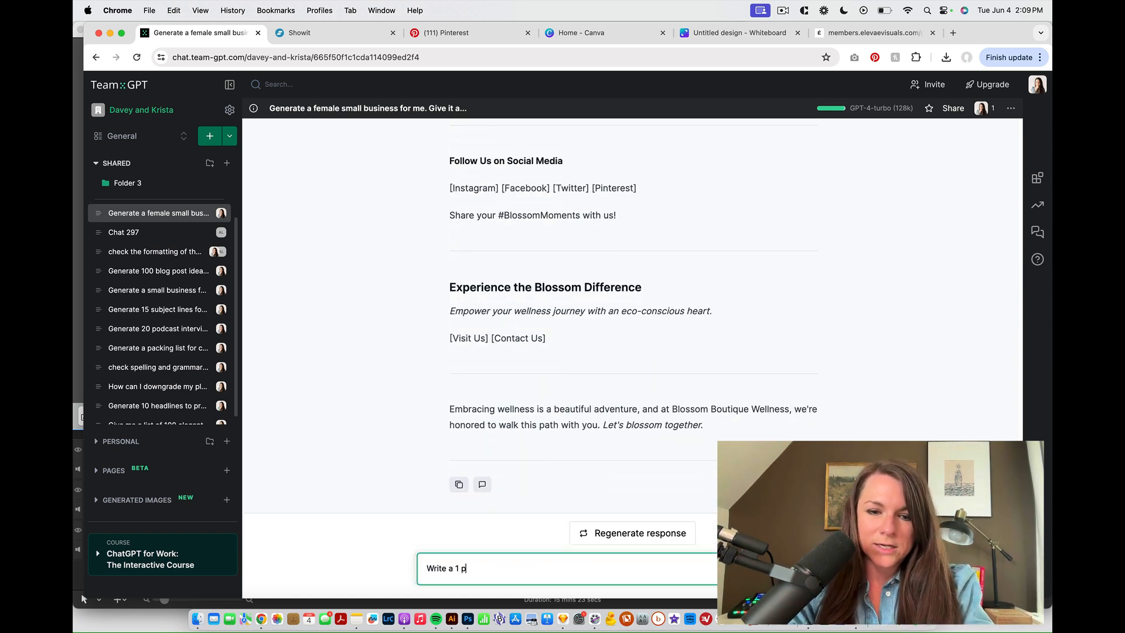
pyautogui.write('arap')
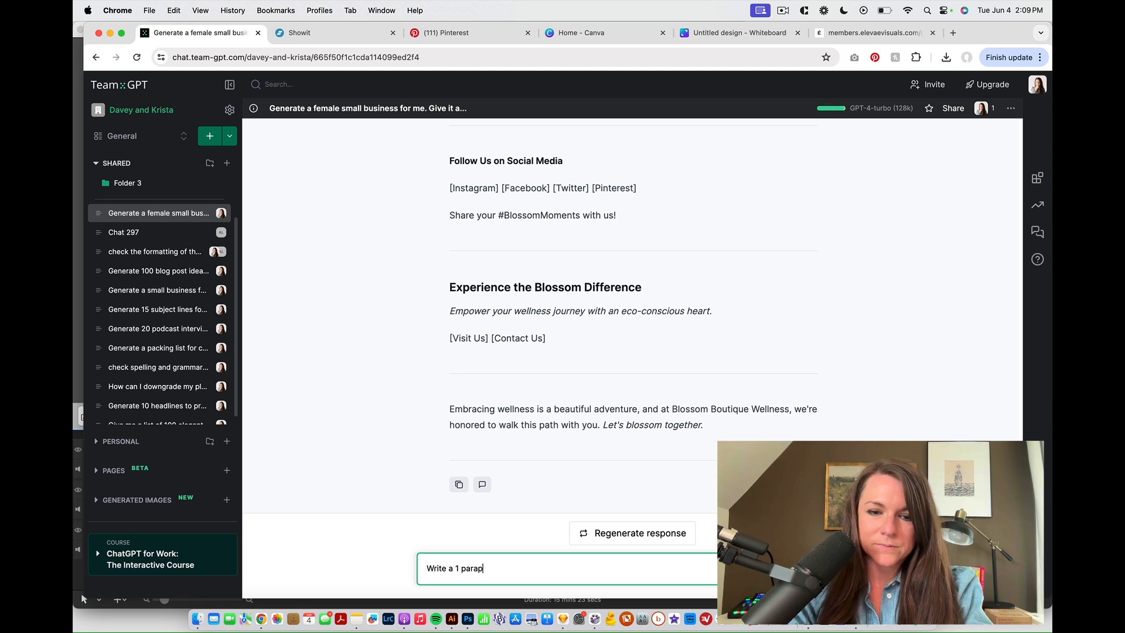
pyautogui.write('ha')
pyautogui.press('BackSpace')
pyautogui.press('BackSpace')
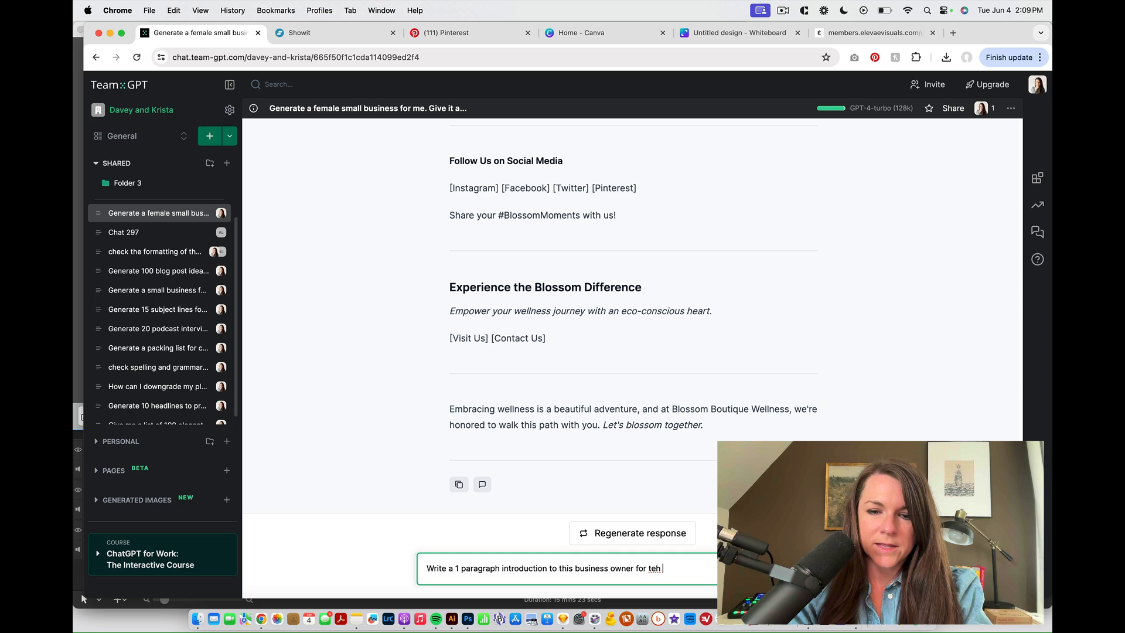
pyautogui.press('BackSpace')
pyautogui.press('BackSpace')
pyautogui.press('BackSpace')
pyautogui.write('omep')
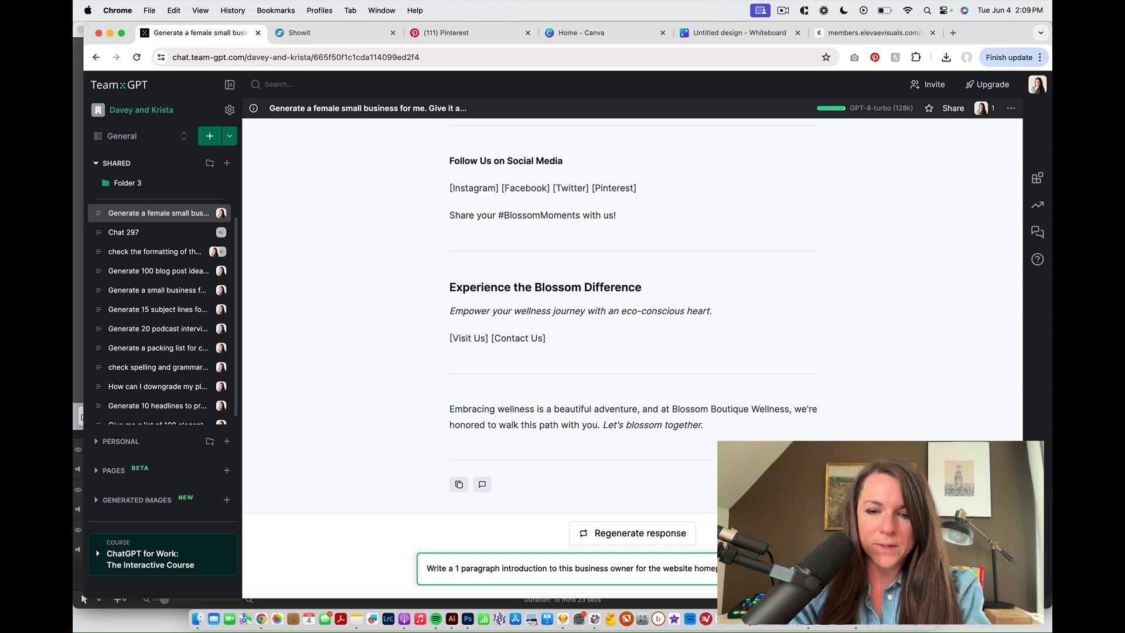
pyautogui.press('Return')
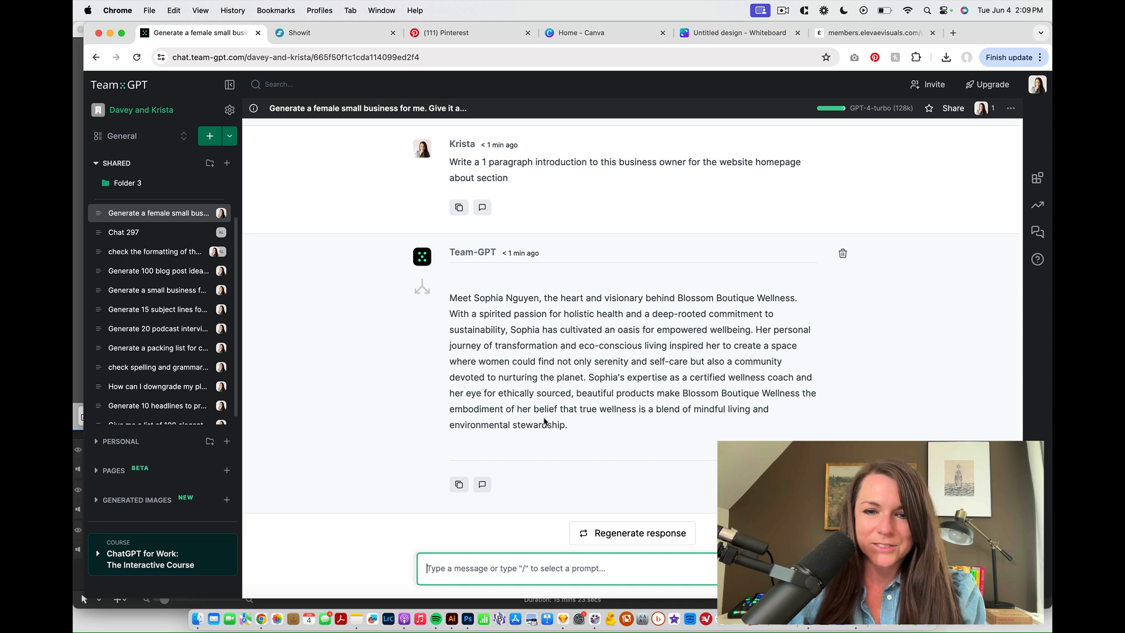
# - Copy the generated introduction paragraph, return to Showit and replace the name in the About headline with the business owner's first name
pyautogui.tripleClick(476, 346)
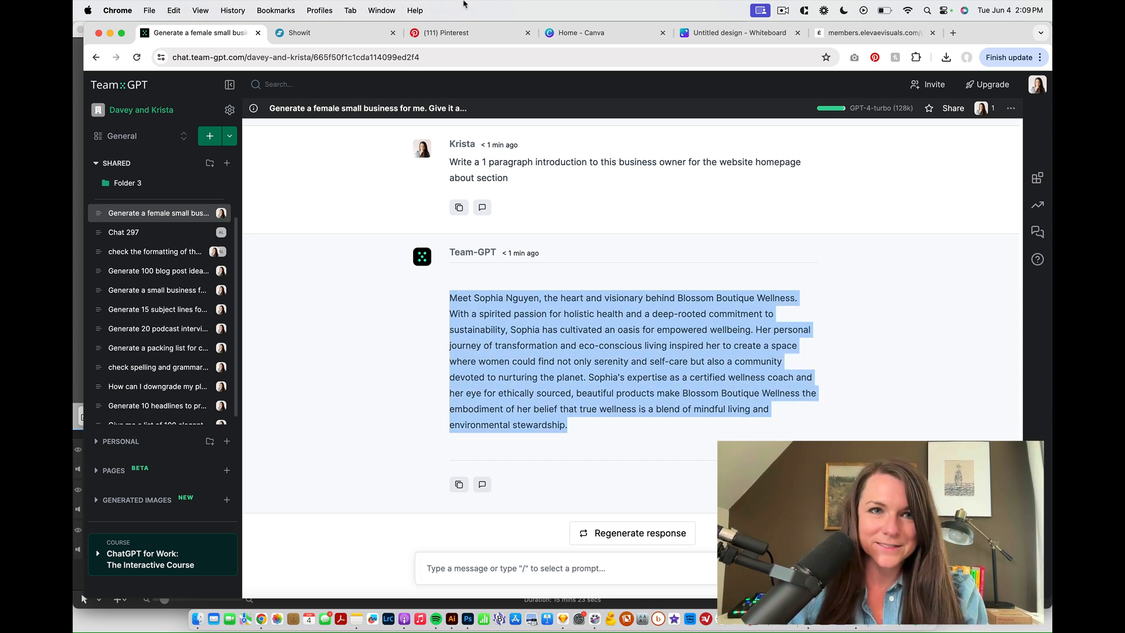
pyautogui.click(335, 33)
pyautogui.click(412, 204)
pyautogui.doubleClick(411, 204)
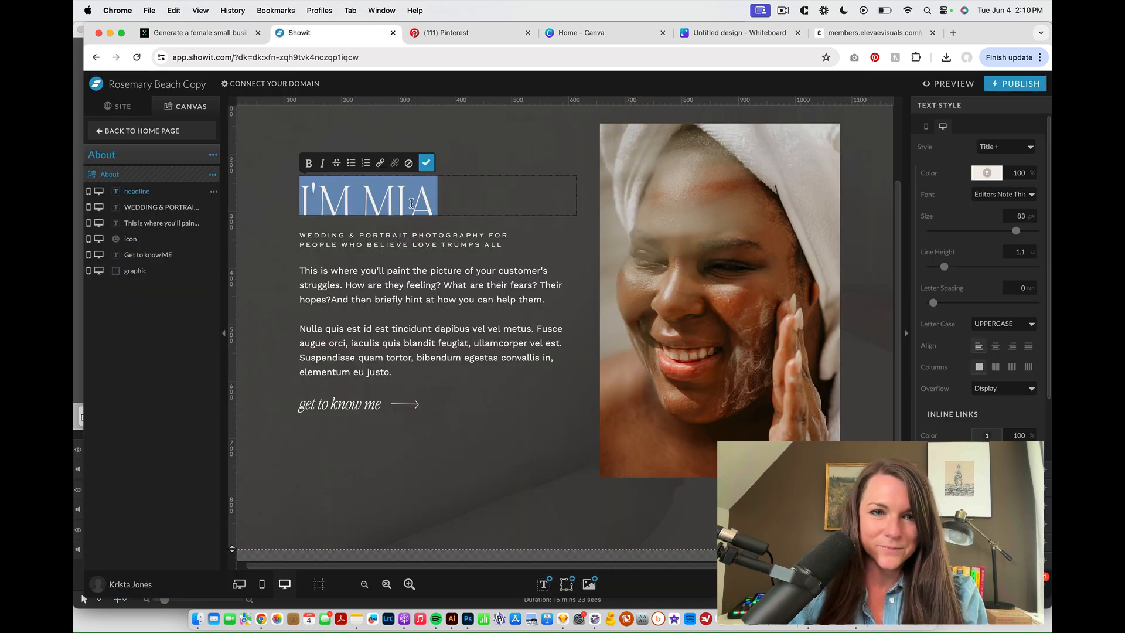
pyautogui.doubleClick(412, 204)
pyautogui.write('SOPHIA')
# - Replace the About canvas body text with the copied introduction and cut out its opening sentence
pyautogui.click(426, 296)
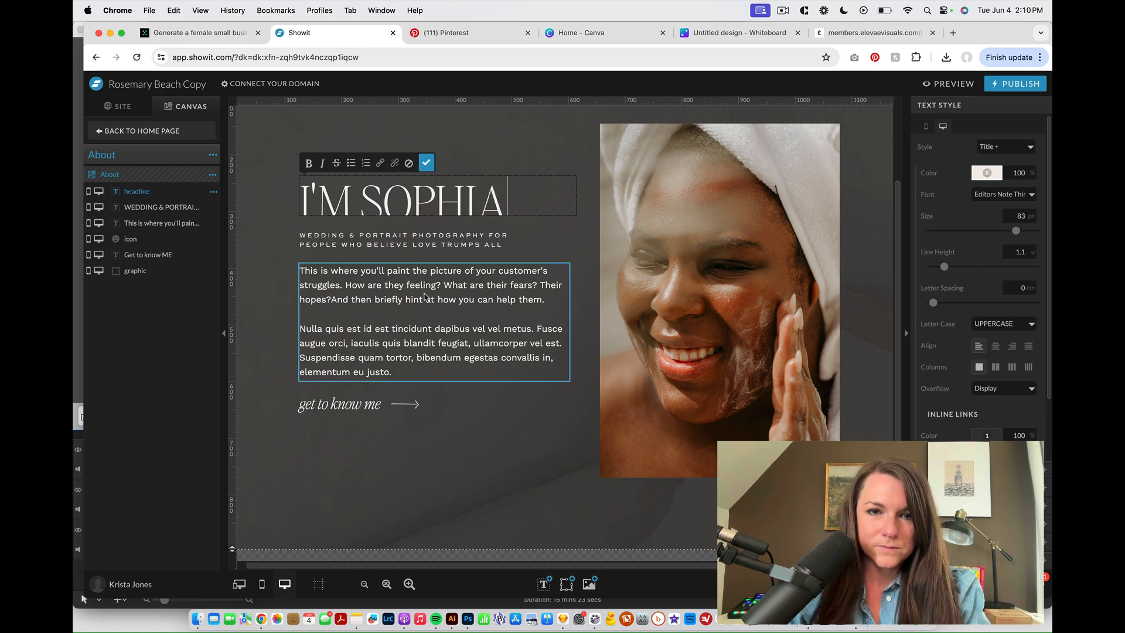
pyautogui.doubleClick(428, 299)
pyautogui.write("Meet Sophia Nguyen, the heart and visionary behind Blossom Boutique Wellness. With a spirited passion for holistic health and a deep-rooted commitment to sustainability, Sophia has cultivated an oasis for empowered wellbeing. Her personal journey of transformation and eco-conscious living inspired her to create a space where women could find not only serenity and self-care but also a community devoted to nurturing the planet. Sophia's expertise as a certified wellness coach and her eye for ethically-sourced, beautiful products make Blossom Boutique Wellness the embodiment of her belief that true wellness is a blend of mindful living and environmental stewardship.")
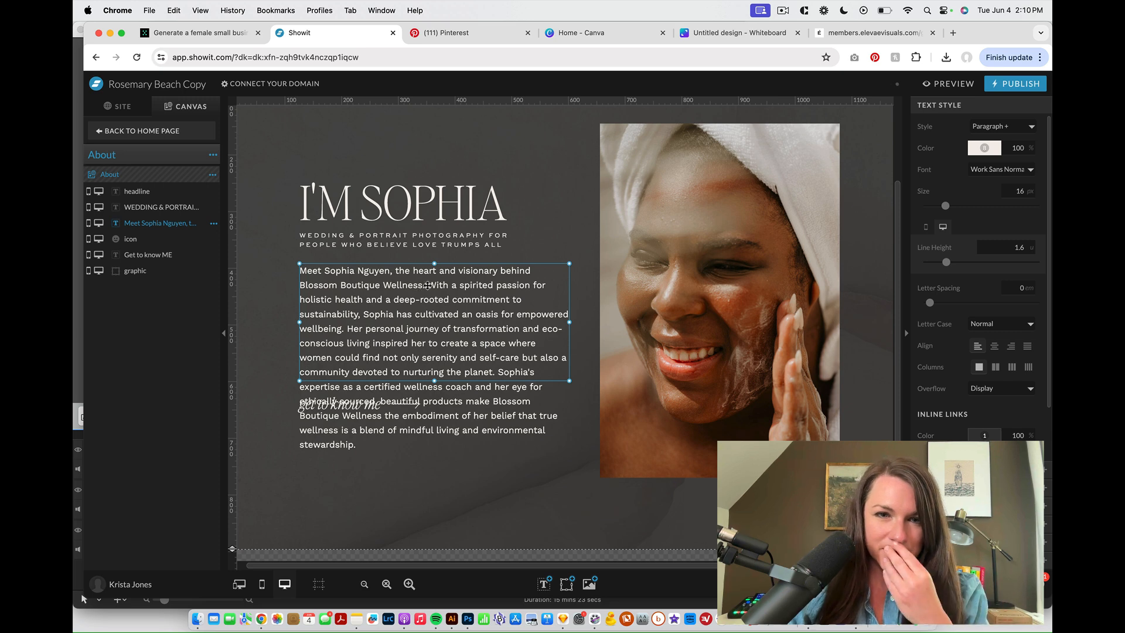
pyautogui.doubleClick(428, 287)
pyautogui.moveTo(429, 287); pyautogui.dragTo(301, 263)
pyautogui.press('BackSpace')
pyautogui.press('BackSpace')
# - Change the About subheading to "the heart and visionary behind Blossom Boutique Wellness." and narrow its text box
pyautogui.doubleClick(545, 246)
pyautogui.hotkey('ctrl', 'a')
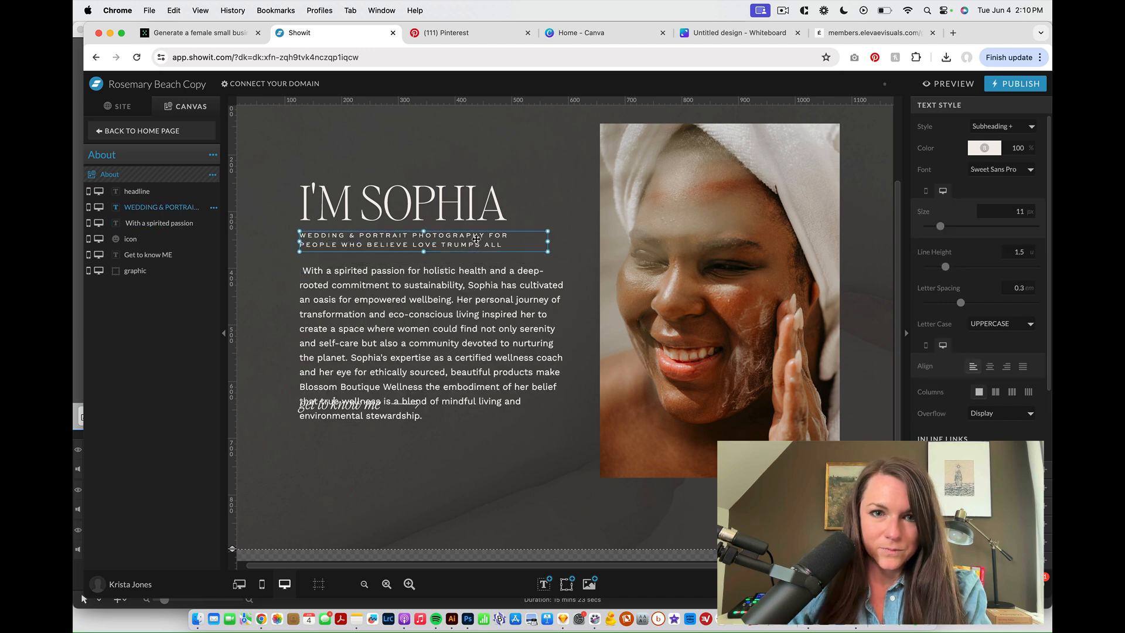
pyautogui.write('THE HEART AND VISIONARY BEHIND BLOSSOM BOUTIQUE WELLNESS.')
pyautogui.press('Escape')
pyautogui.moveTo(548, 242); pyautogui.dragTo(520, 242)
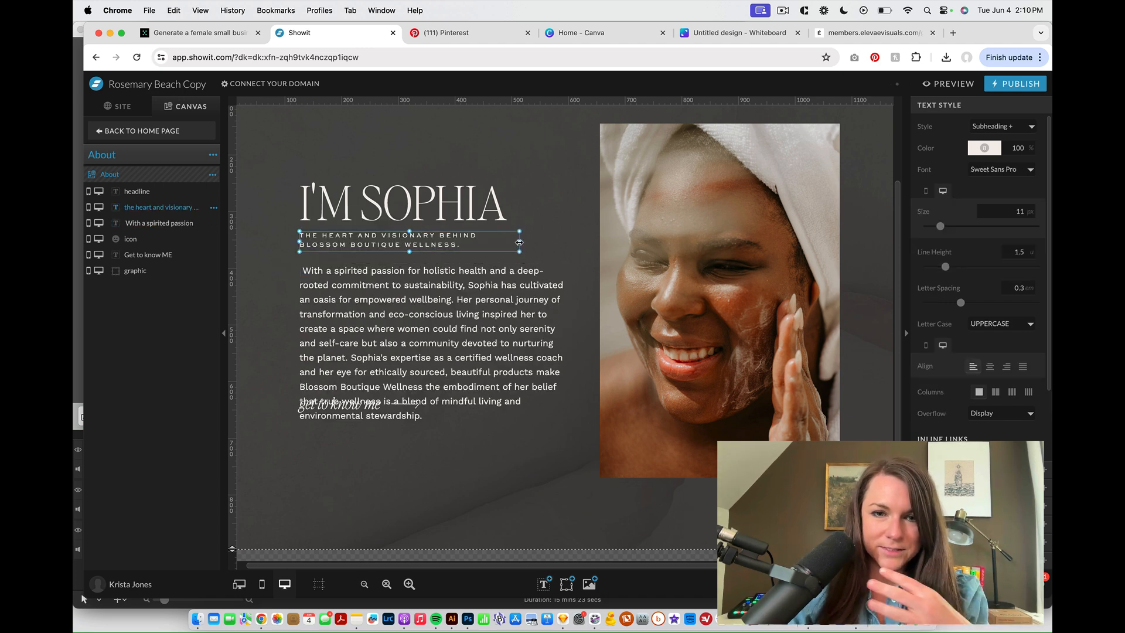
# - Move the link and arrow below the body text, and split that text before the expertise sentence in a 503 px wide box
pyautogui.moveTo(440, 454); pyautogui.dragTo(345, 450)
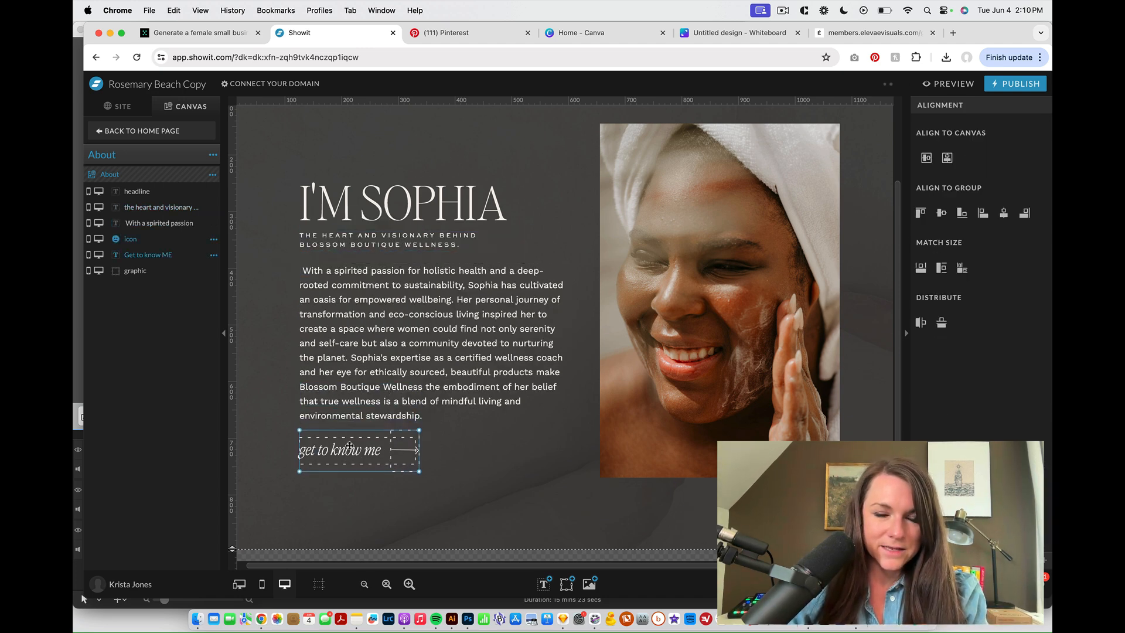
pyautogui.doubleClick(471, 339)
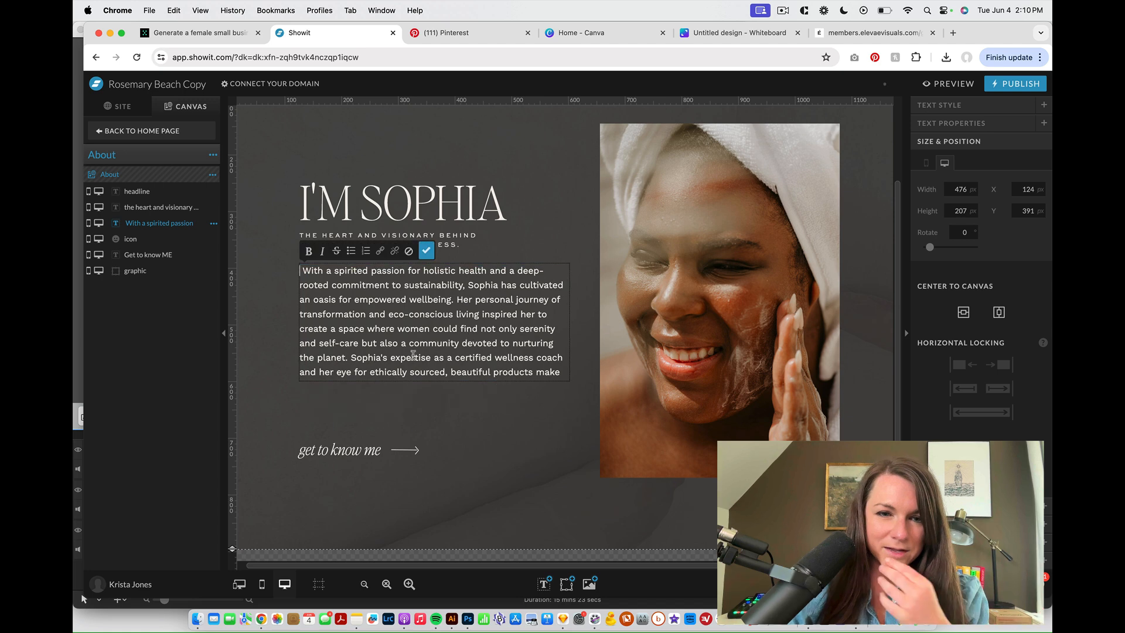
pyautogui.click(352, 358)
pyautogui.press('Return')
pyautogui.press('Return')
pyautogui.press('Escape')
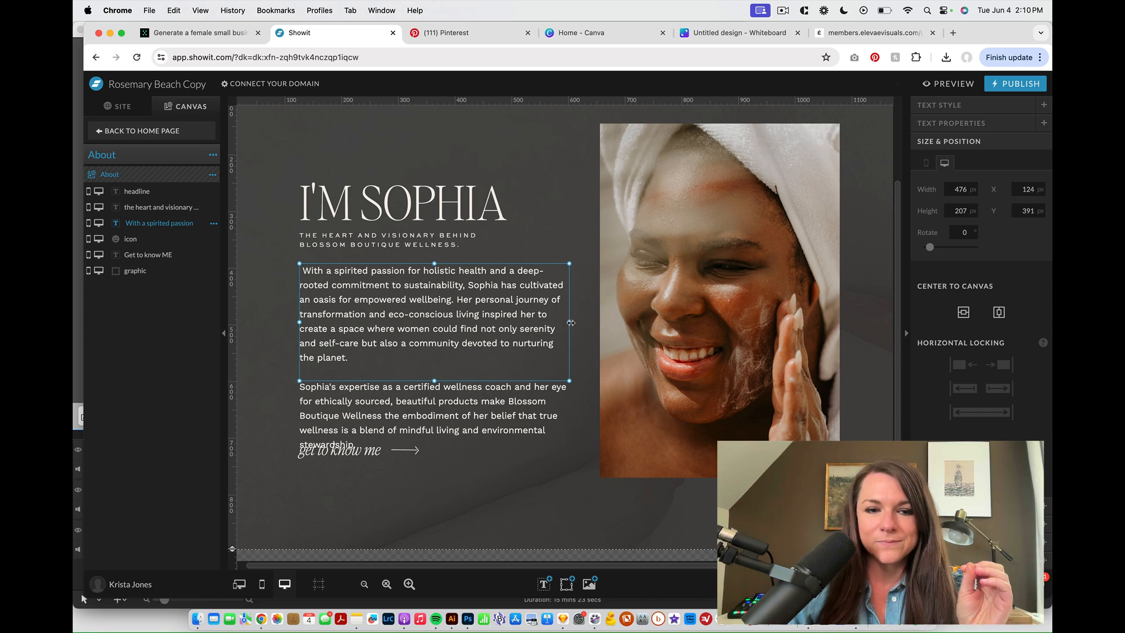
pyautogui.moveTo(572, 323); pyautogui.dragTo(586, 322)
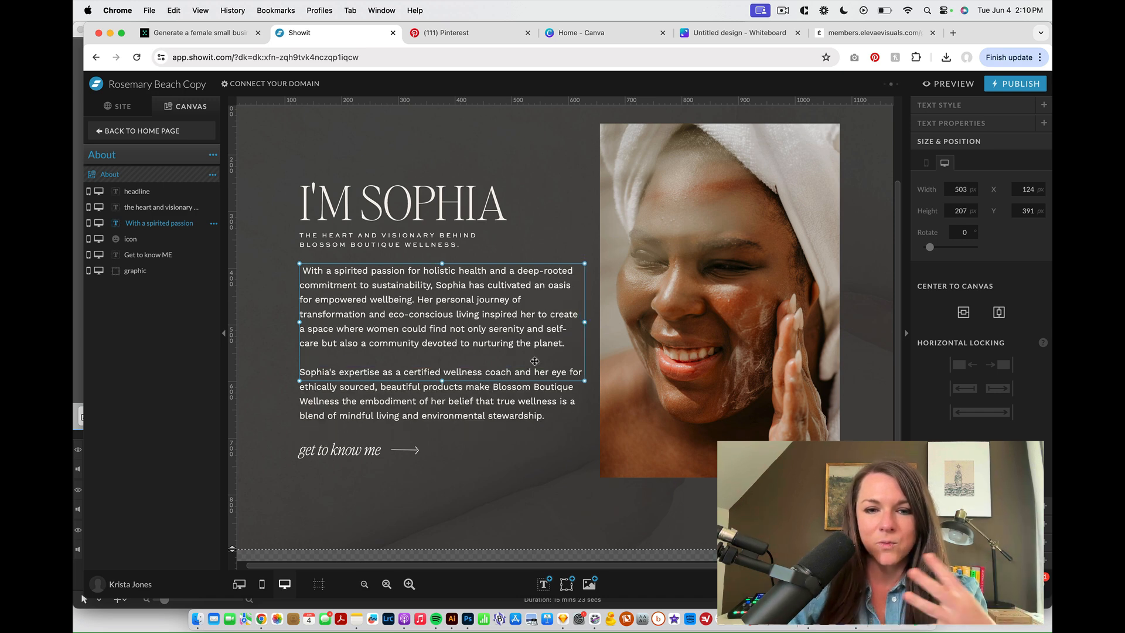
# - Raise the link and arrow closer to the body text and shift the whole text block up and away from the portrait
pyautogui.moveTo(463, 469); pyautogui.dragTo(334, 439)
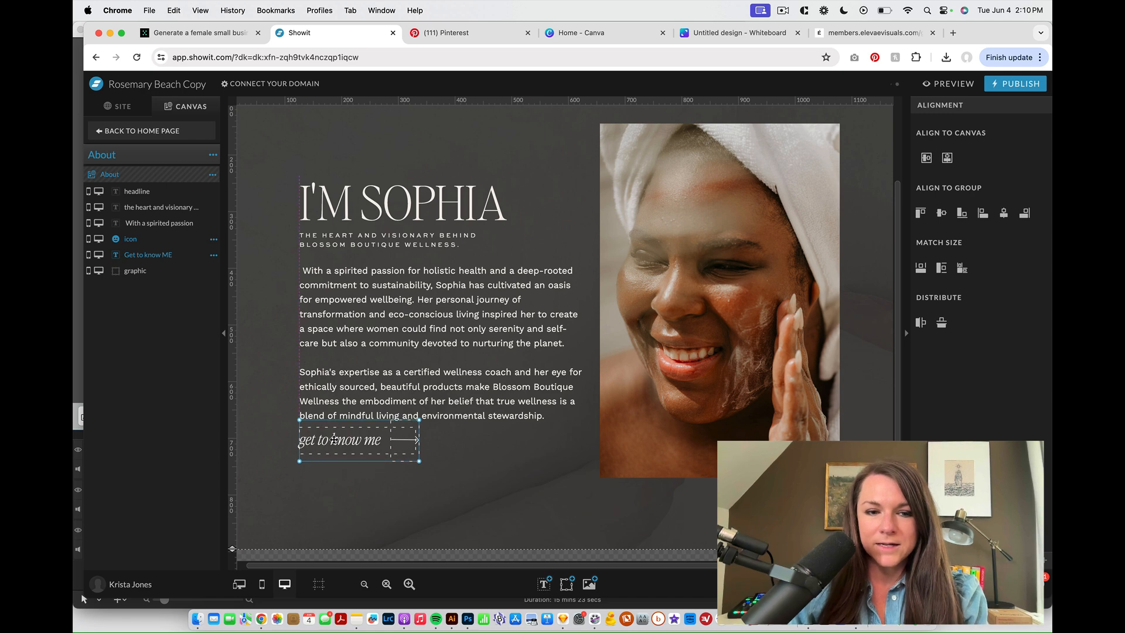
pyautogui.moveTo(420, 475); pyautogui.dragTo(269, 160)
pyautogui.moveTo(436, 342); pyautogui.dragTo(421, 324)
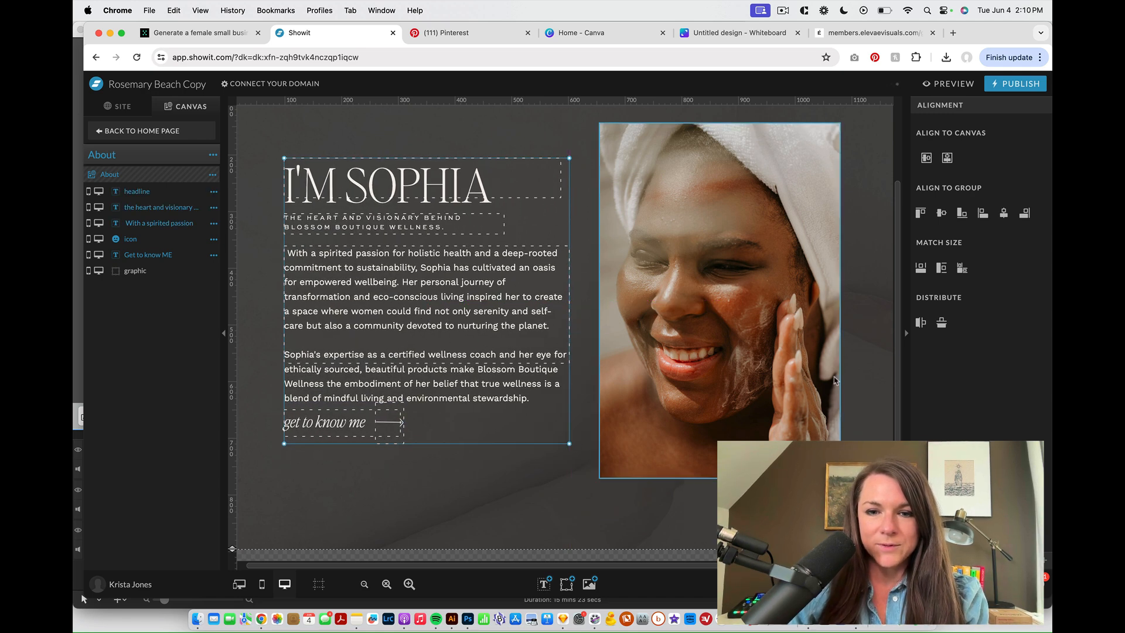
# - Shift the text block and portrait together slightly sideways to balance them on the About canvas
pyautogui.moveTo(867, 499); pyautogui.dragTo(264, 130)
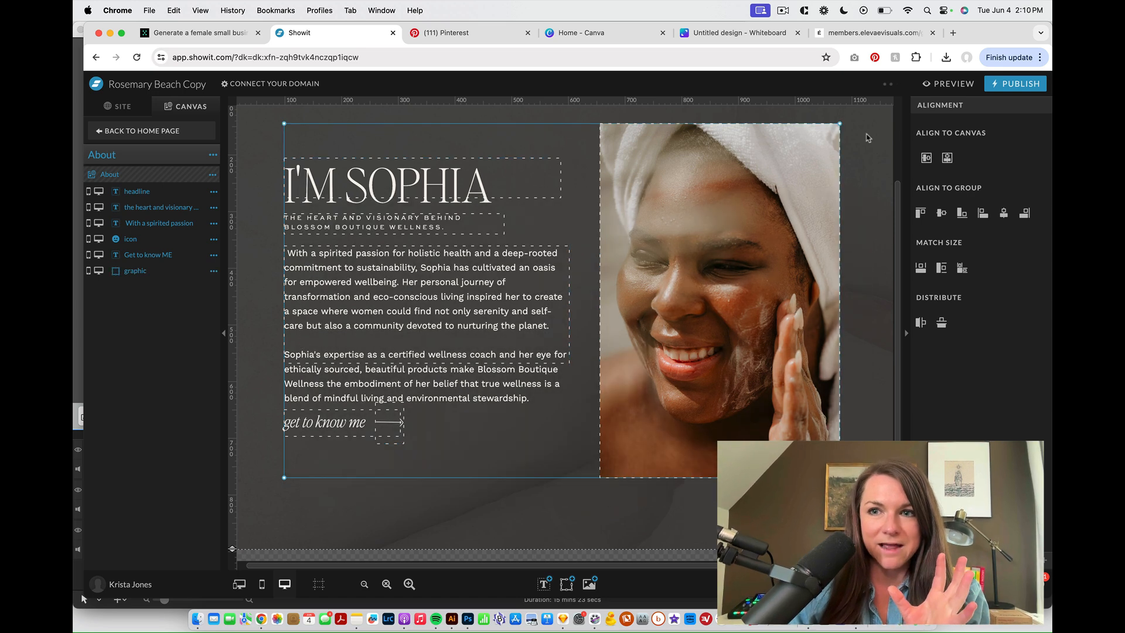
pyautogui.moveTo(404, 391); pyautogui.dragTo(411, 391)
pyautogui.click(353, 506)
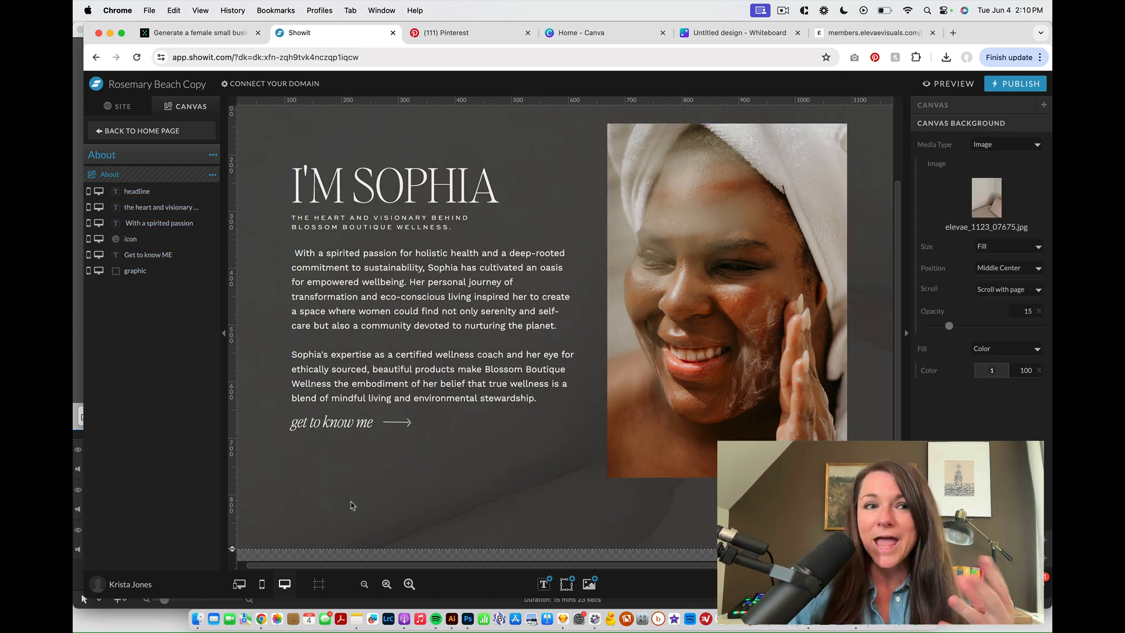
# - Return to the Home page and start replacing the first post's placeholder title in the On the Blog canvas
pyautogui.click(202, 132)
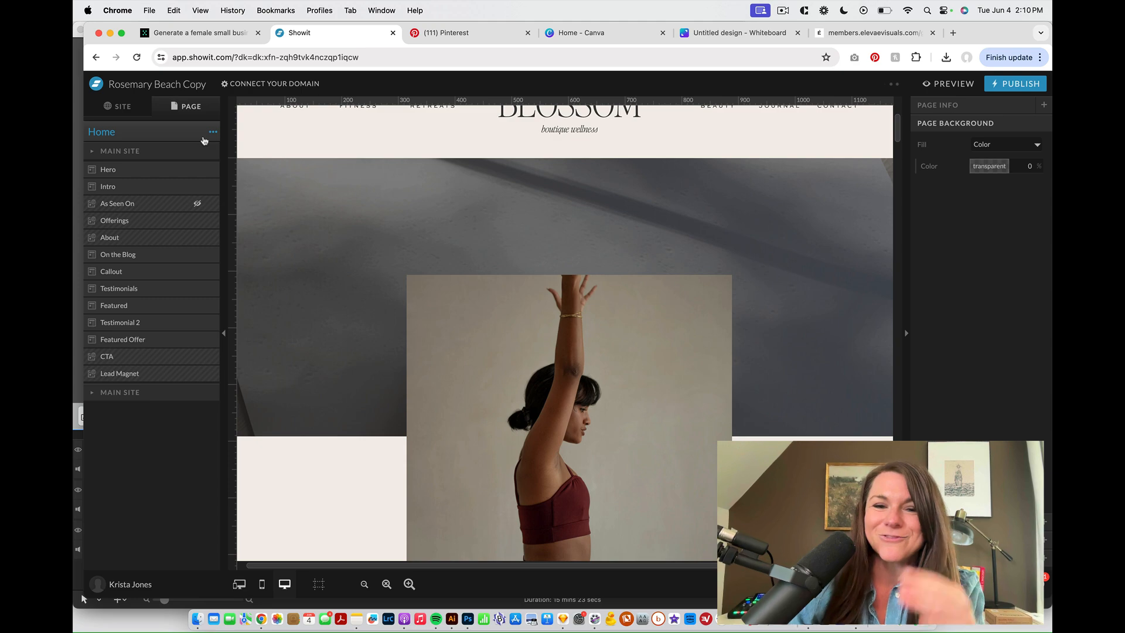
pyautogui.scroll(-10, 484, 221)
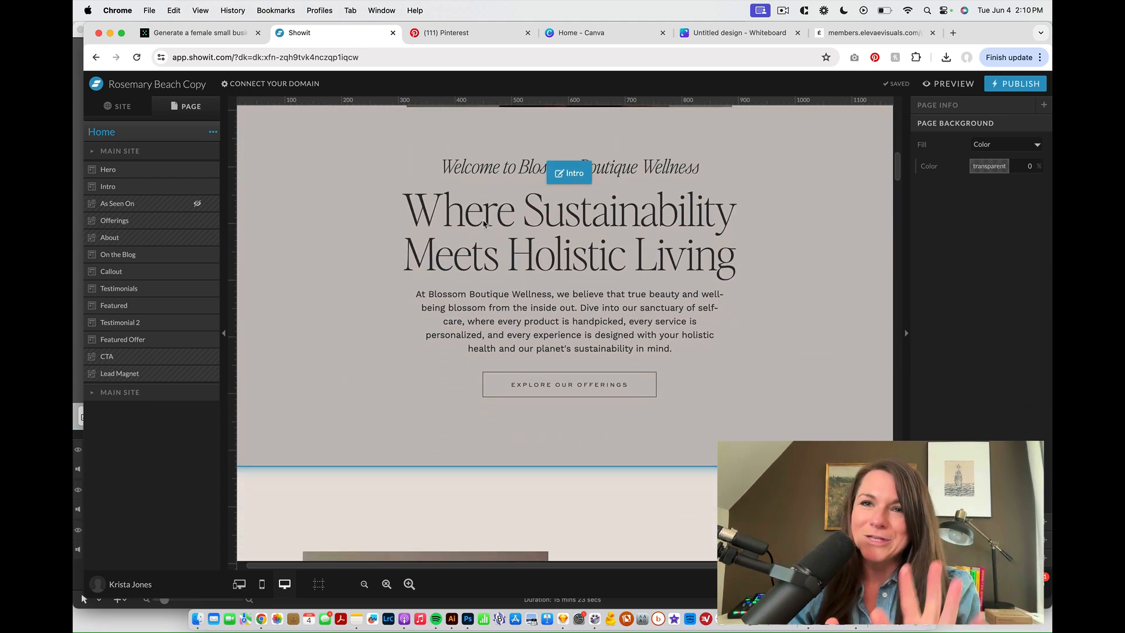
pyautogui.scroll(-10, 484, 223)
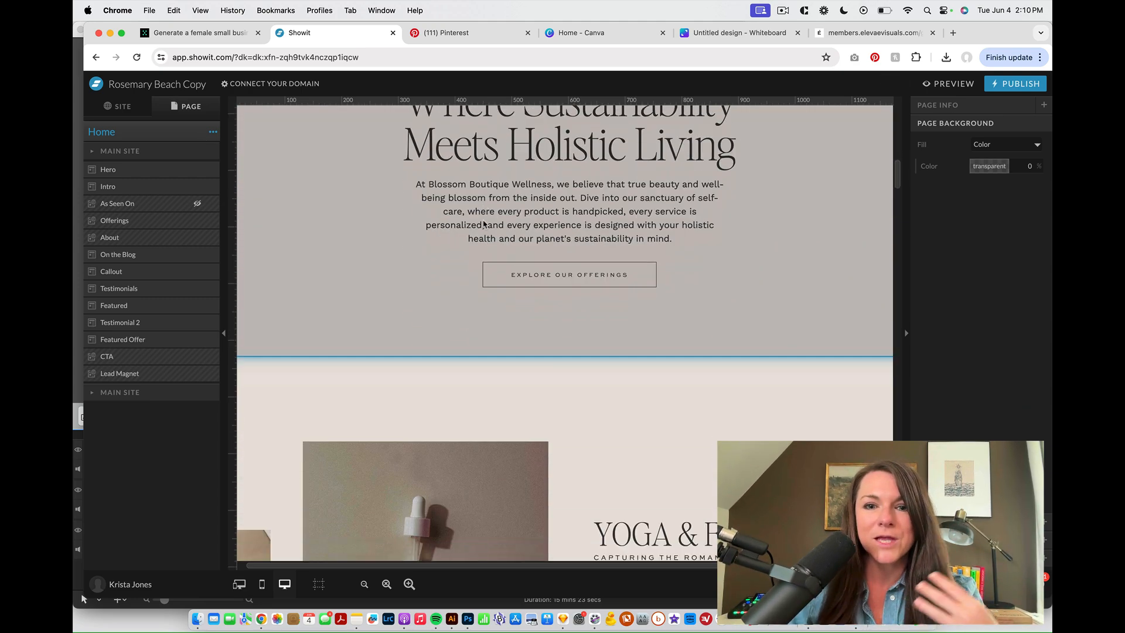
pyautogui.scroll(-10, 484, 223)
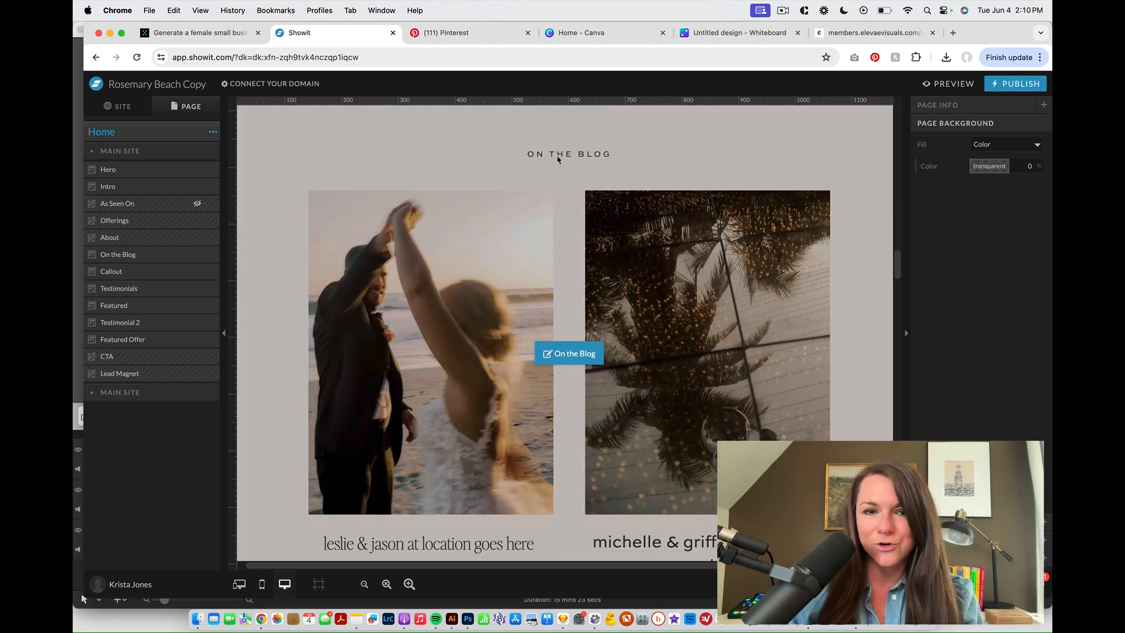
pyautogui.scroll(-3, 499, 276)
pyautogui.click(482, 306)
pyautogui.doubleClick(448, 429)
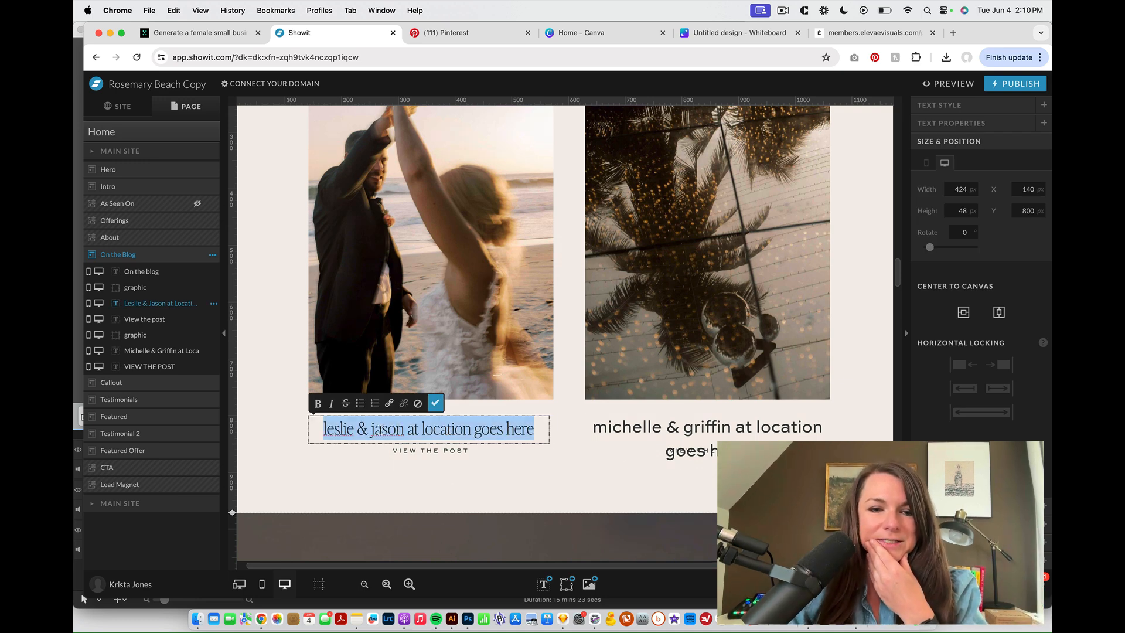
pyautogui.click(403, 434)
pyautogui.press('super+a')
pyautogui.press('BackSpace')
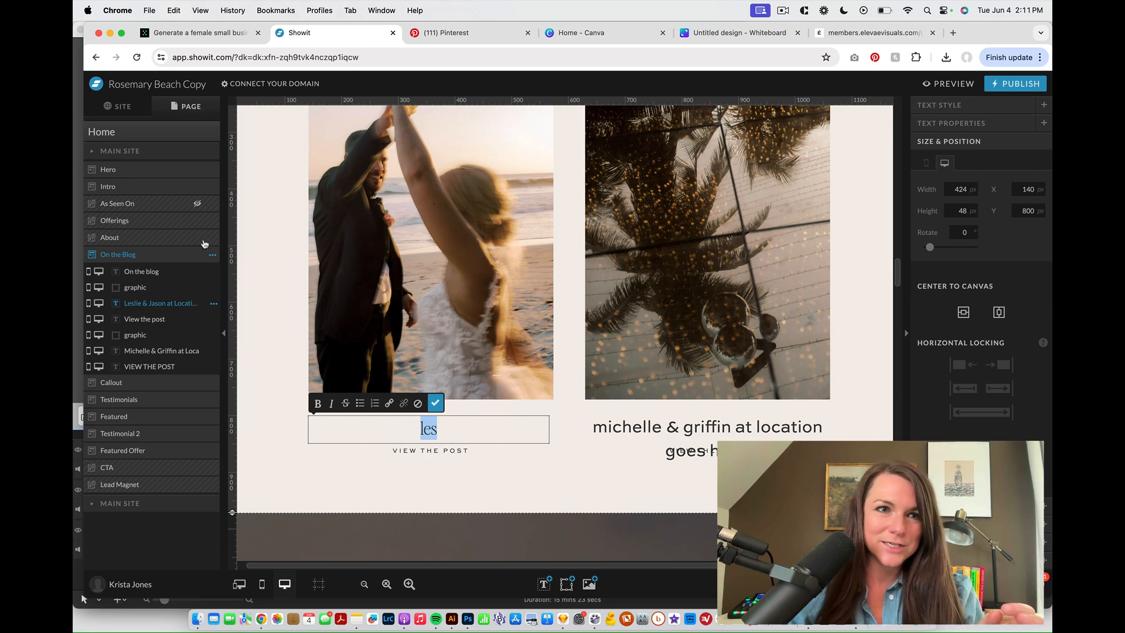
# - Switch to Team-GPT and ask it to "Name two wellness retreats for this business"
pyautogui.click(200, 33)
pyautogui.click(494, 566)
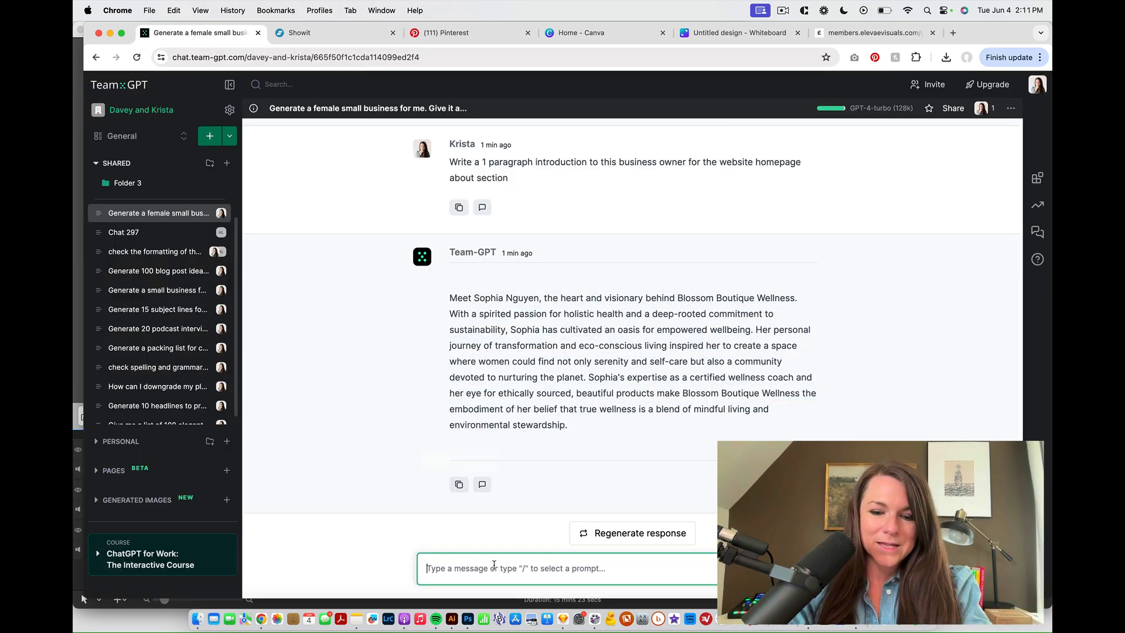
pyautogui.write('Name two wellness retrea')
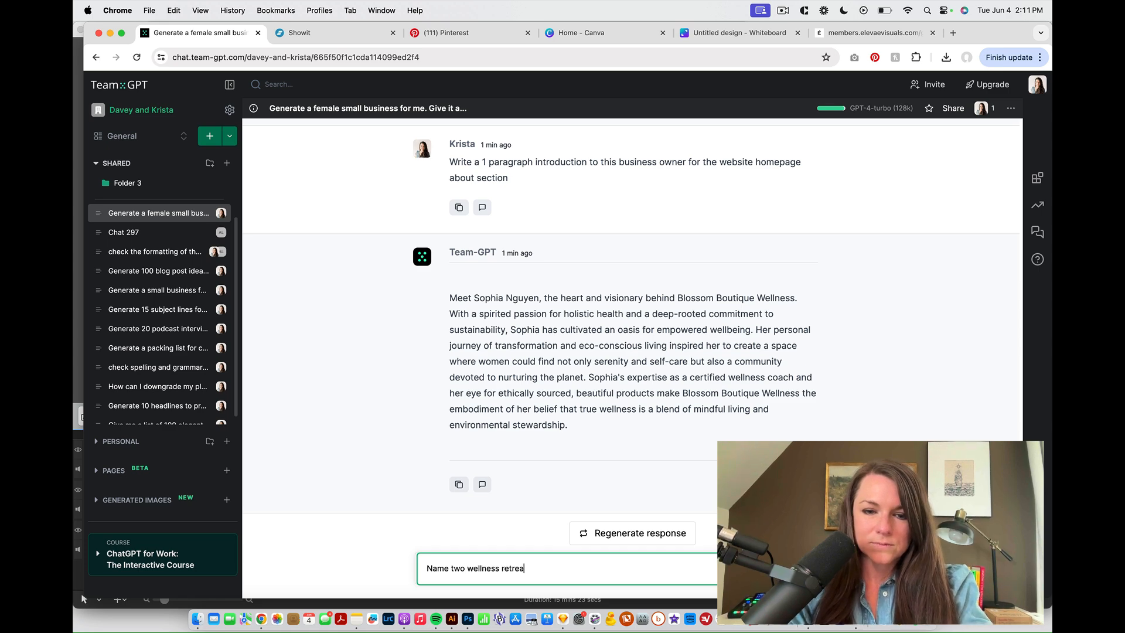
pyautogui.write('ts for this busin')
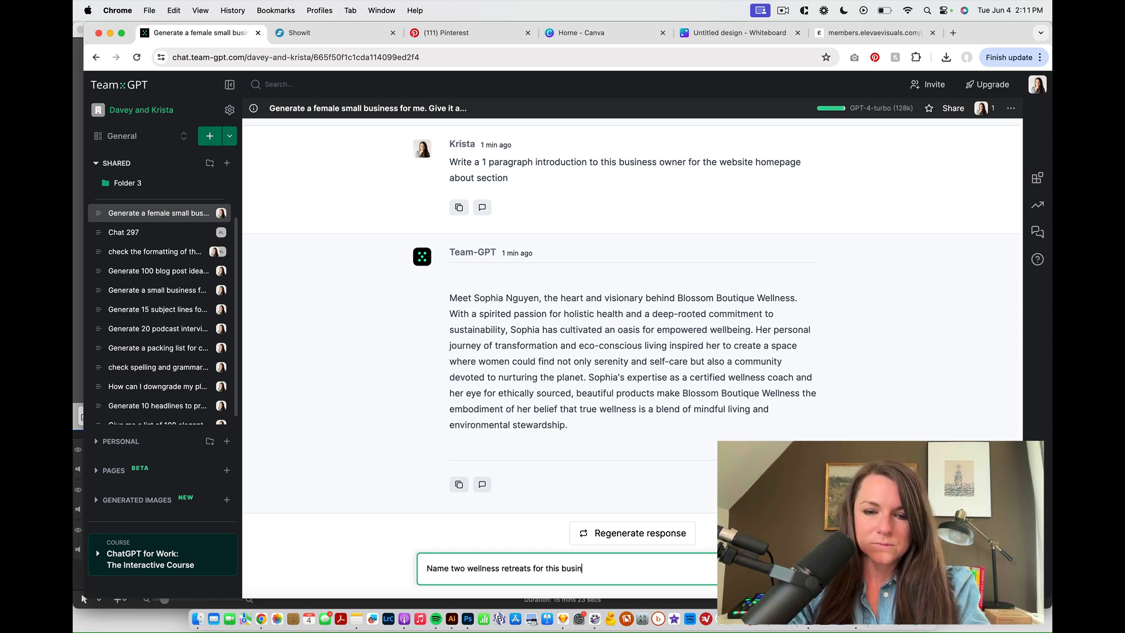
pyautogui.write('ess')
pyautogui.press('Return')
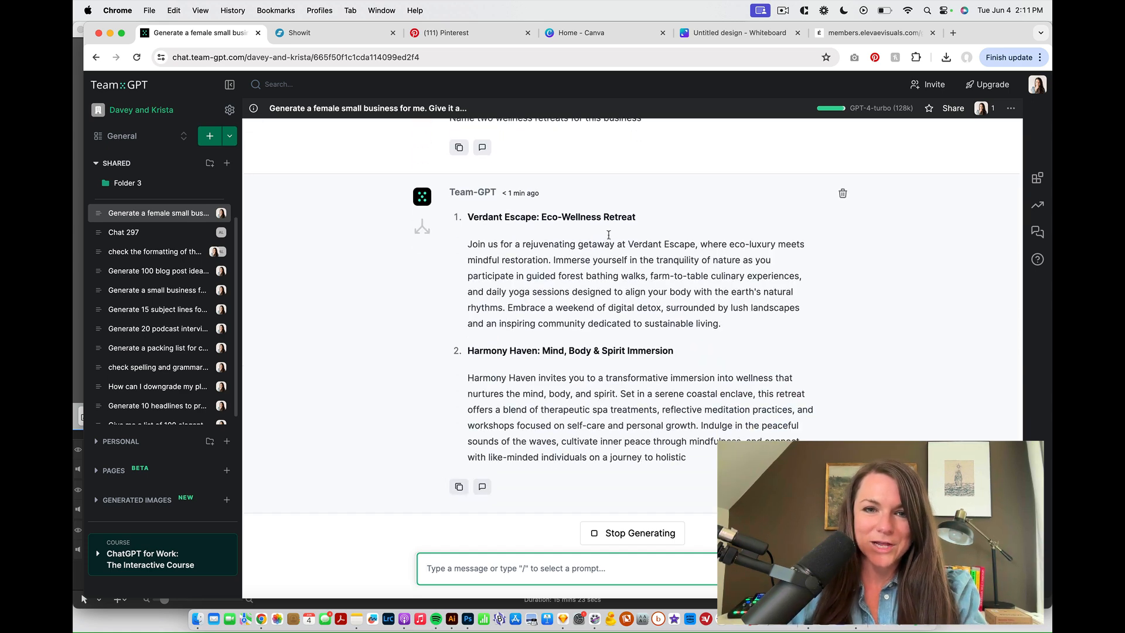
# - Copy "Verdant Escape: Eco-Wellness Retreat" from the reply into Showit as the first post's title in the On the Blog canvas
pyautogui.moveTo(468, 220); pyautogui.dragTo(657, 217)
pyautogui.press('super+c')
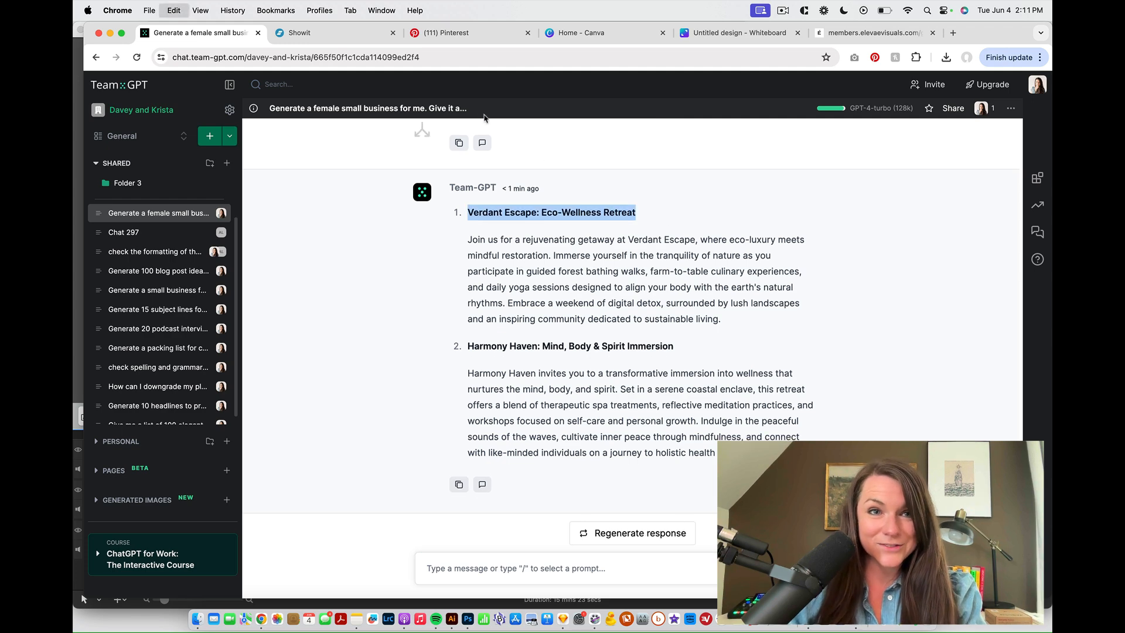
pyautogui.click(346, 36)
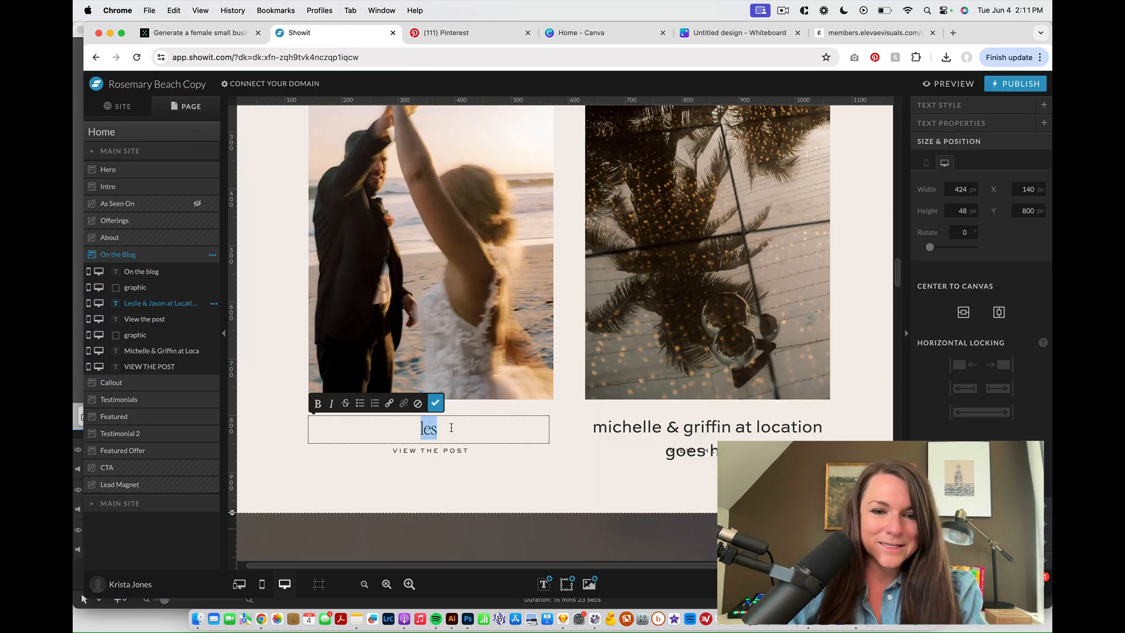
pyautogui.press('super+v')
# - Change the link text below the first post's title to "retreat details"
pyautogui.click(456, 450)
pyautogui.doubleClick(458, 449)
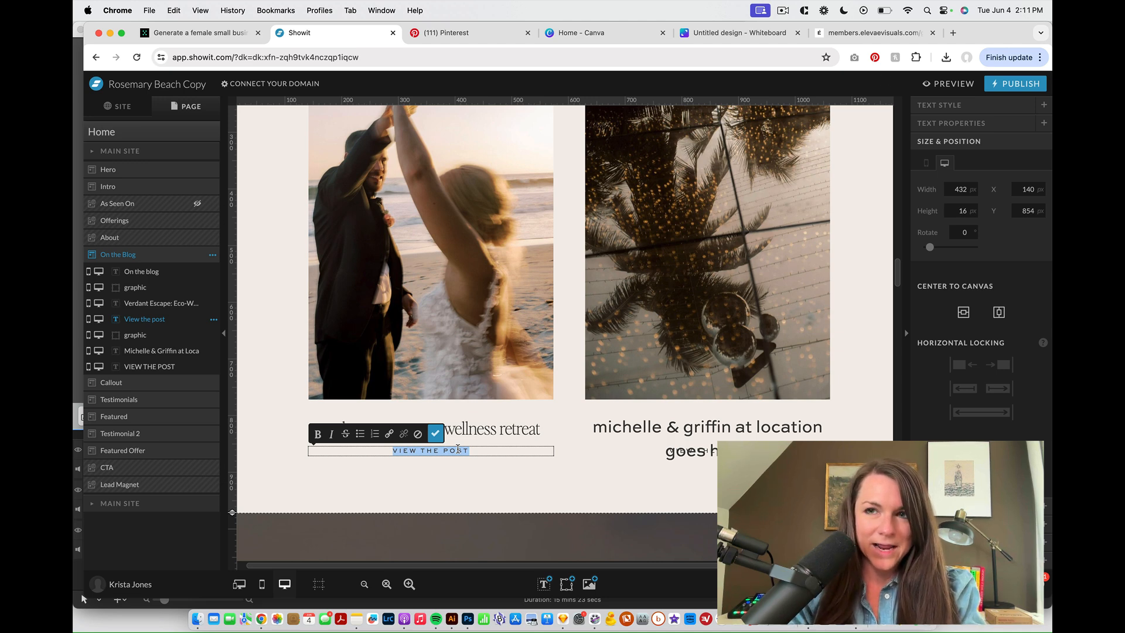
pyautogui.write('AL')
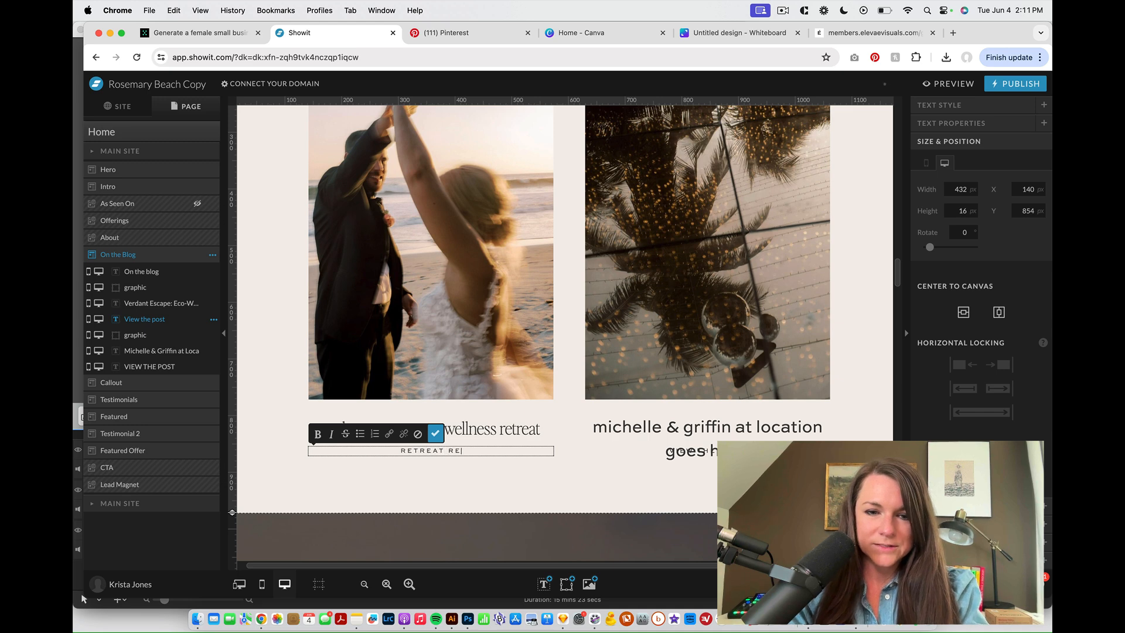
pyautogui.click(613, 494)
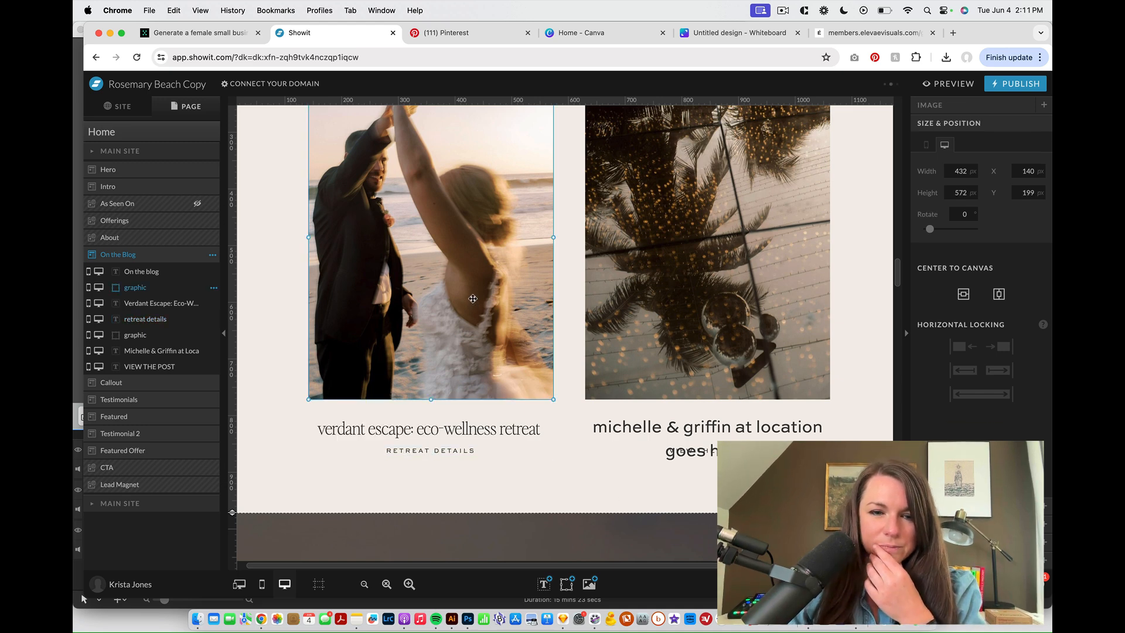
# - Italicize "verdant escape:" in the first post's title
pyautogui.click(421, 429)
pyautogui.doubleClick(417, 429)
pyautogui.moveTo(418, 430); pyautogui.dragTo(288, 422)
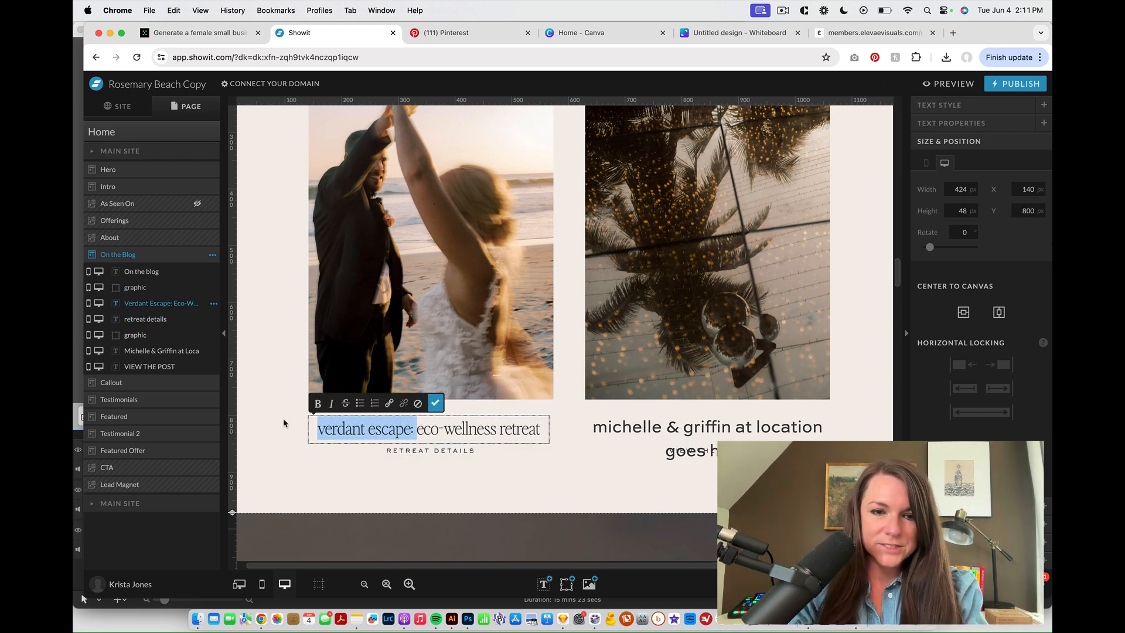
pyautogui.click(412, 491)
# - Copy "Harmony Haven: Mind, Body & Spirit Immersion" from Team-GPT into Showit as the second post's title, set in Editors Note Thin
pyautogui.click(194, 33)
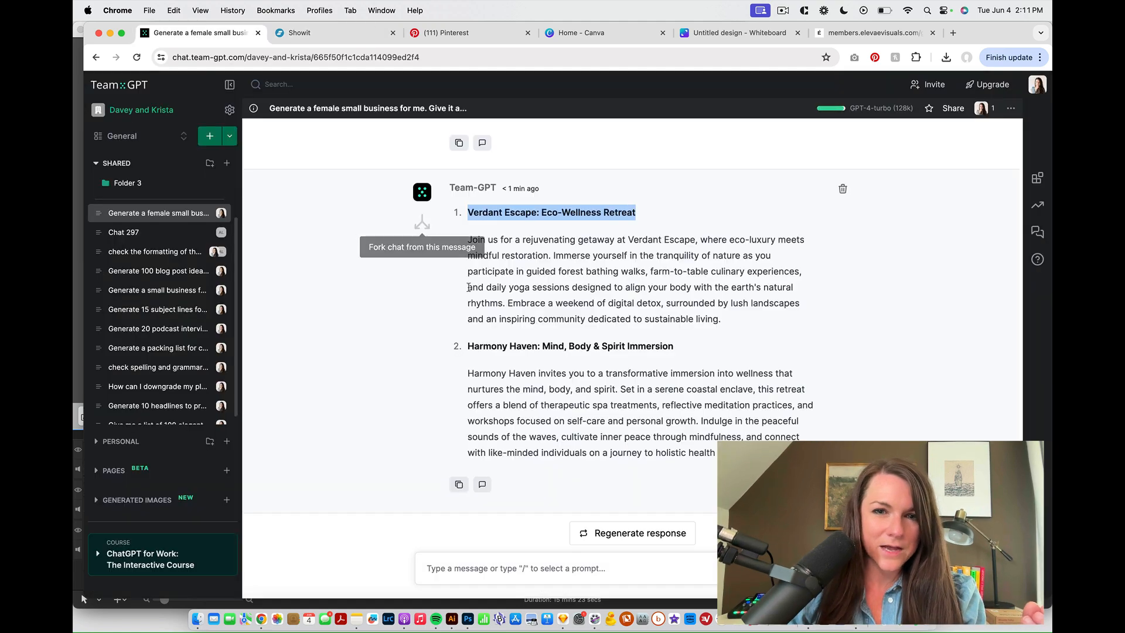
pyautogui.tripleClick(626, 346)
pyautogui.press('super+c')
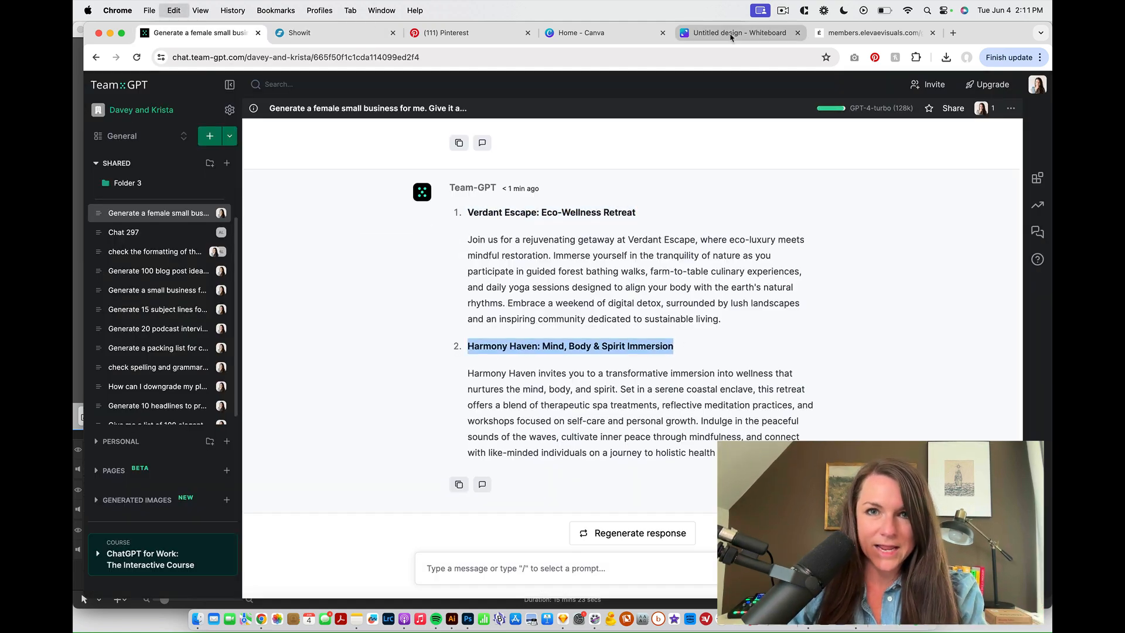
pyautogui.click(316, 33)
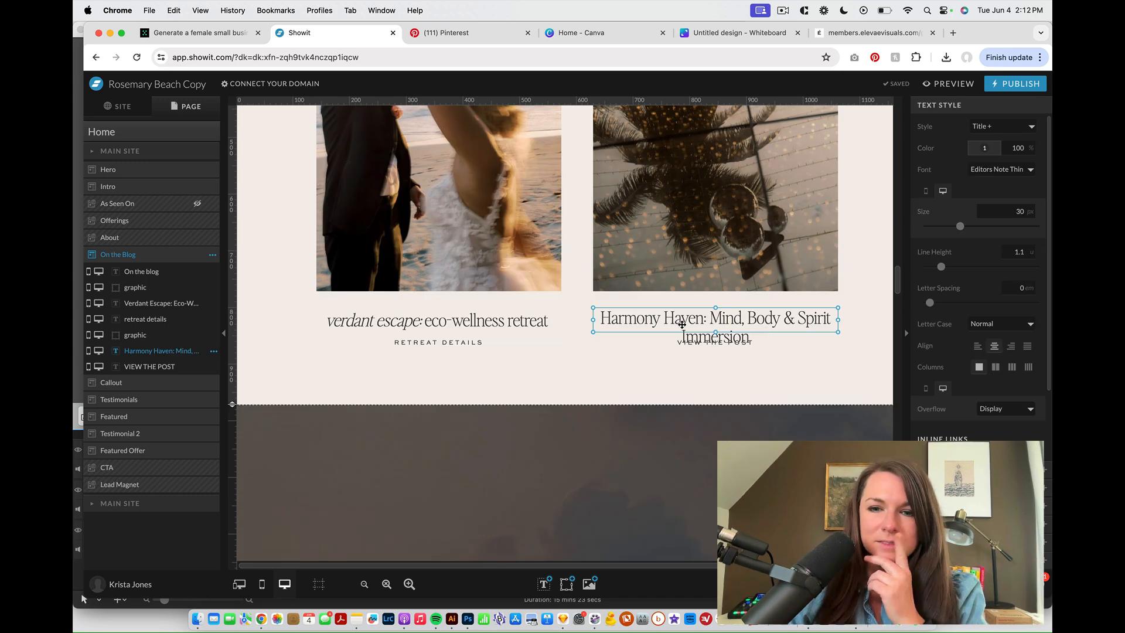
# - Remove "Haven" from the second post's title and make the first letter of "harmony" lowercase
pyautogui.doubleClick(683, 324)
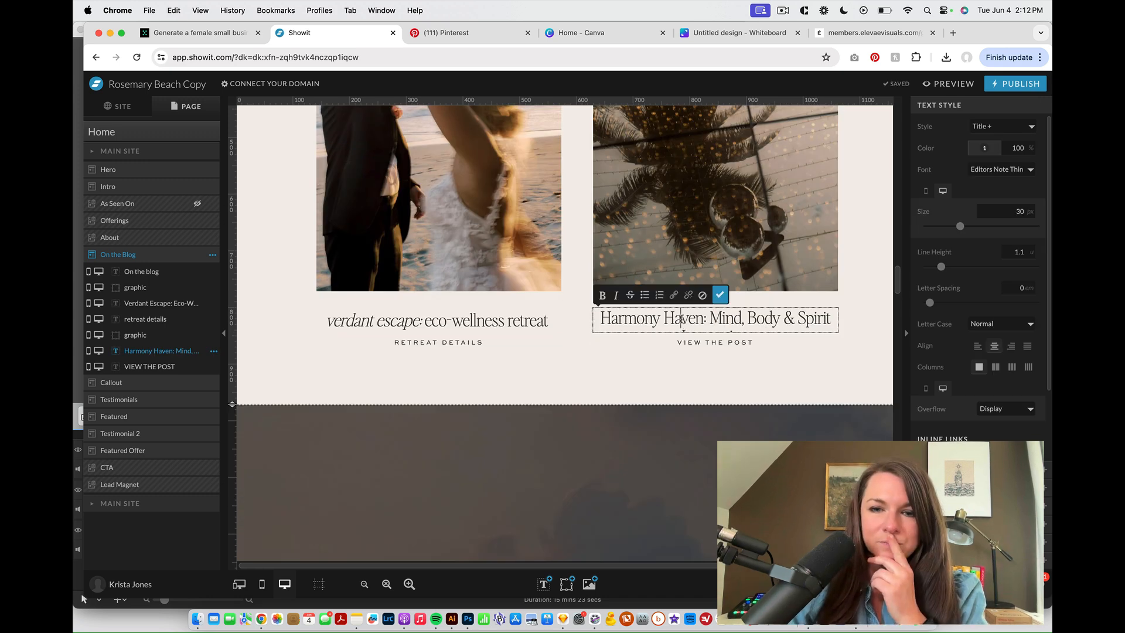
pyautogui.doubleClick(682, 324)
pyautogui.press('BackSpace')
pyautogui.press('BackSpace')
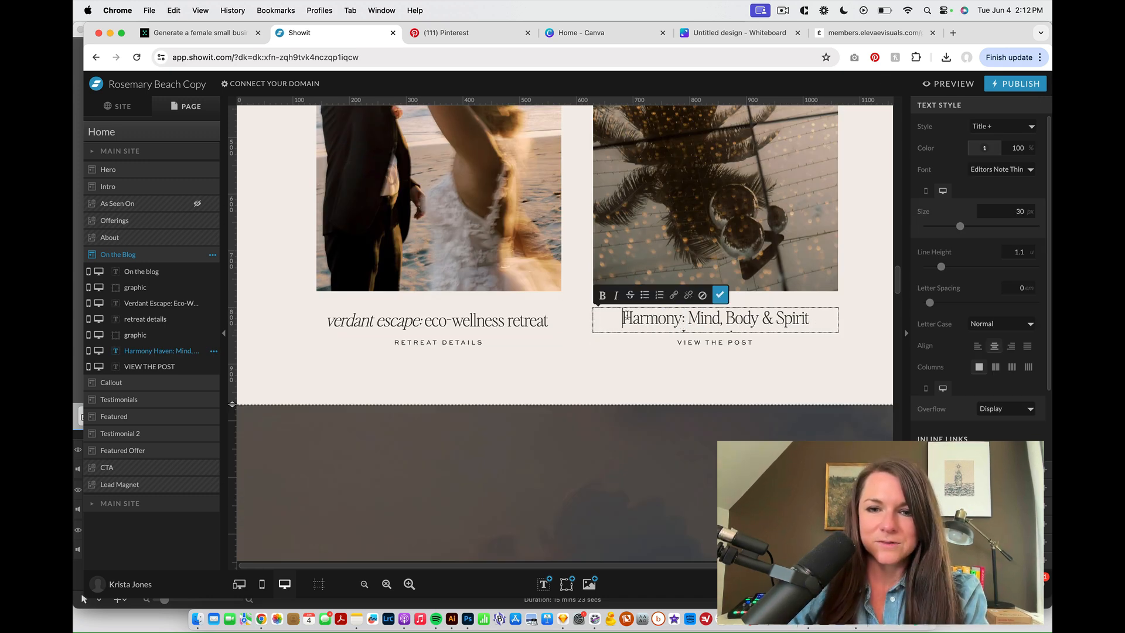
pyautogui.write('h')
pyautogui.click(682, 379)
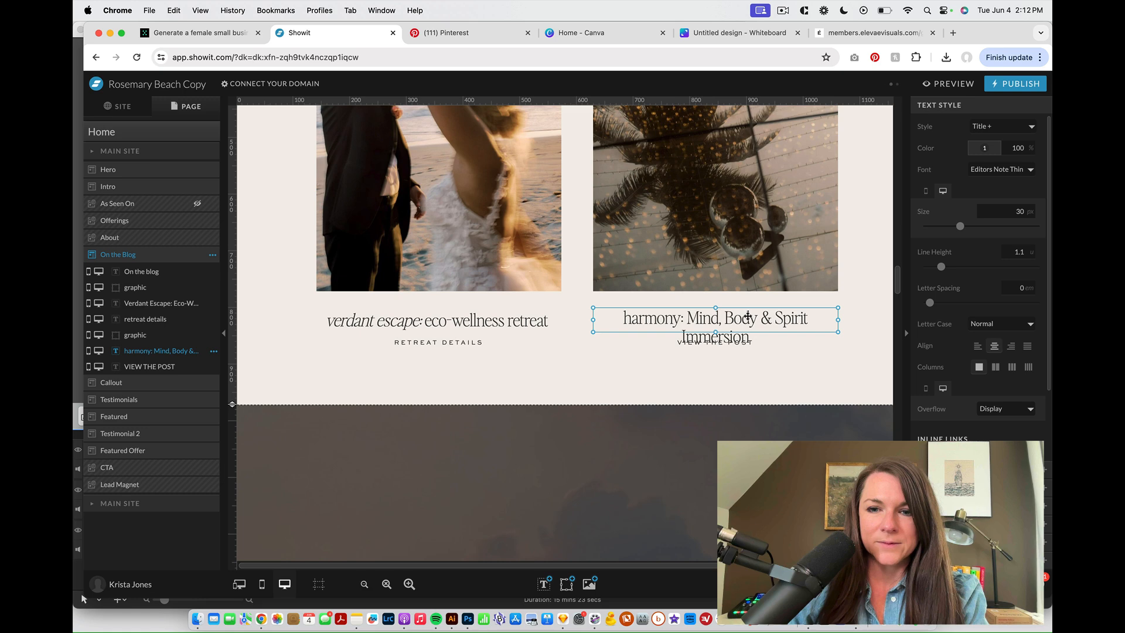
# - Italicize "harmony:" in the second title and shorten the rest to lowercase "mind, body & spirit", without "Immersion"
pyautogui.doubleClick(748, 316)
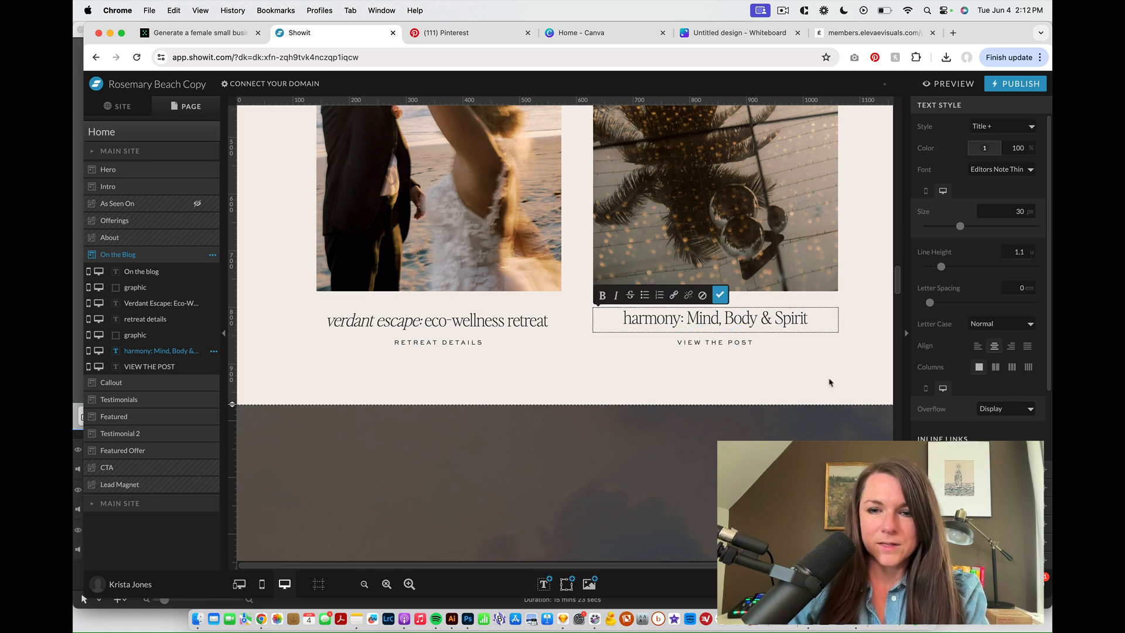
pyautogui.moveTo(686, 319); pyautogui.dragTo(581, 309)
pyautogui.press('super+i')
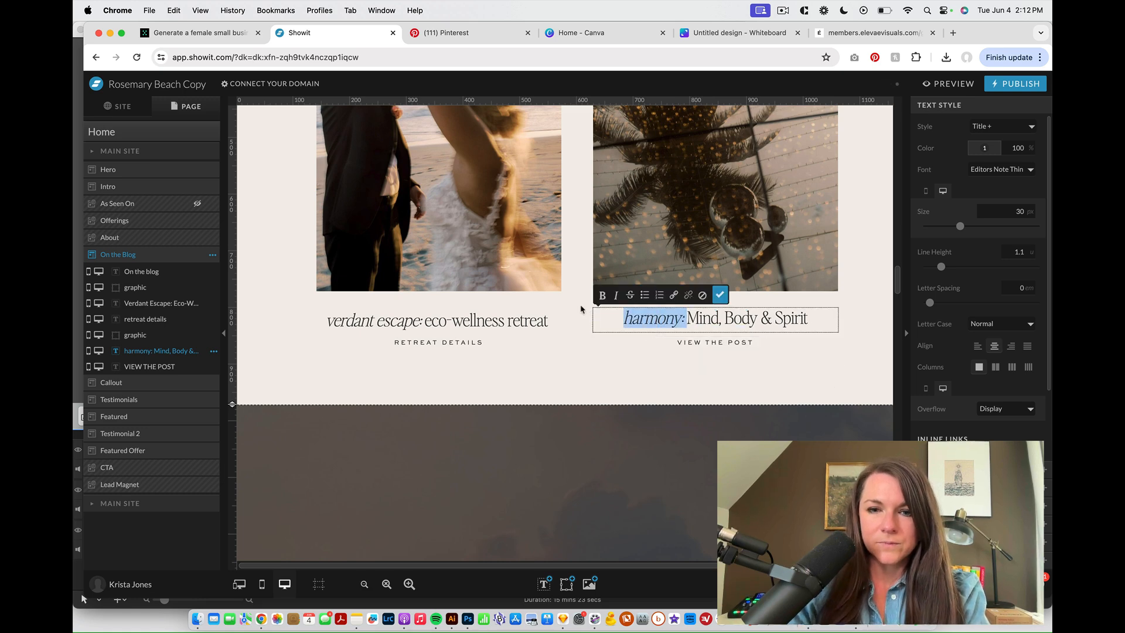
pyautogui.click(689, 319)
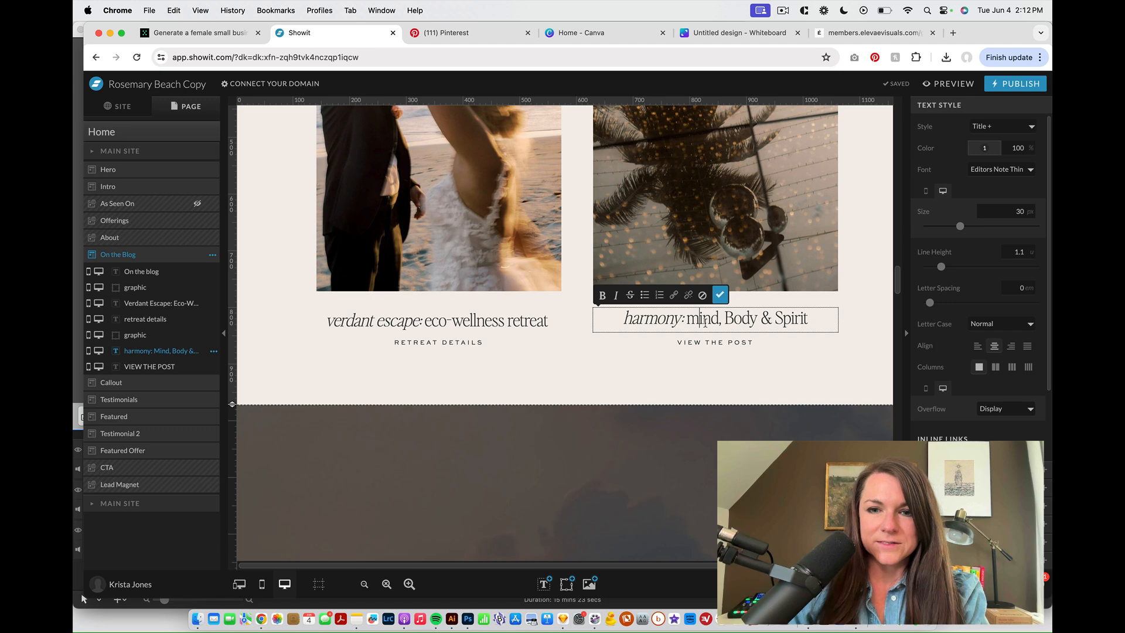
pyautogui.write('b')
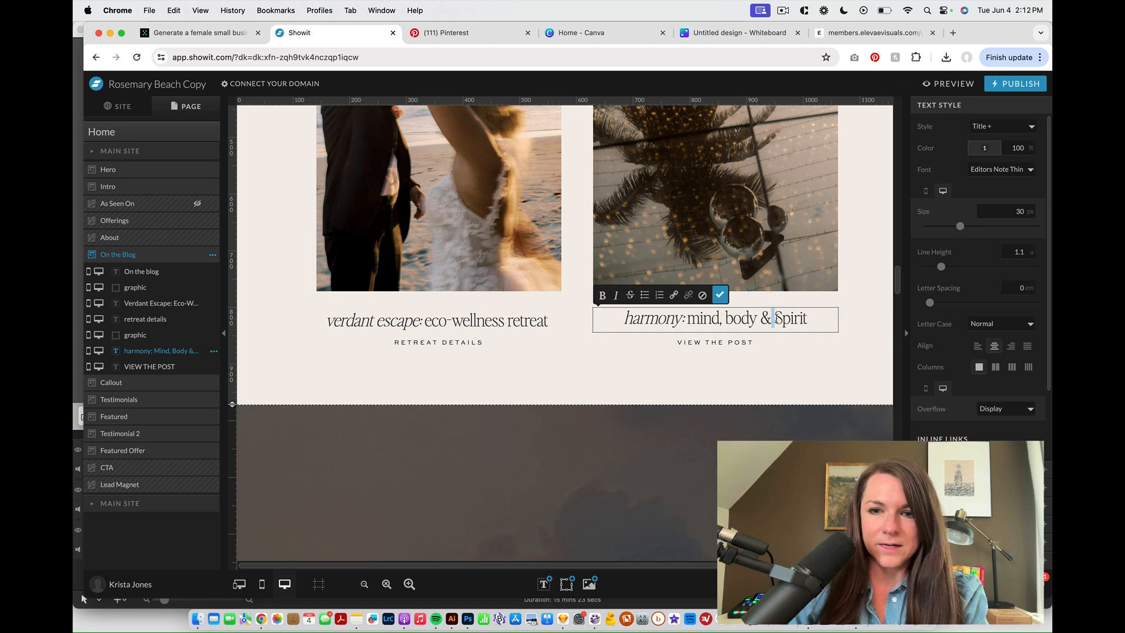
pyautogui.write('s')
# - Copy the first post's "retreat details" link text over the second post's "View the post" text
pyautogui.doubleClick(447, 344)
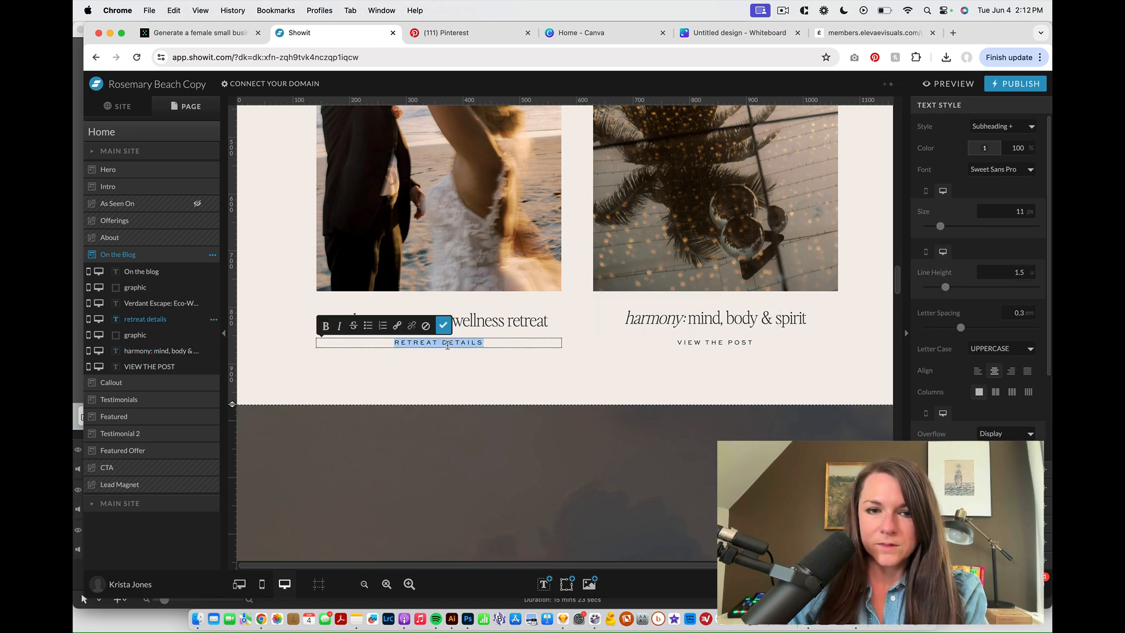
pyautogui.press('Escape')
pyautogui.doubleClick(699, 342)
pyautogui.press('super+v')
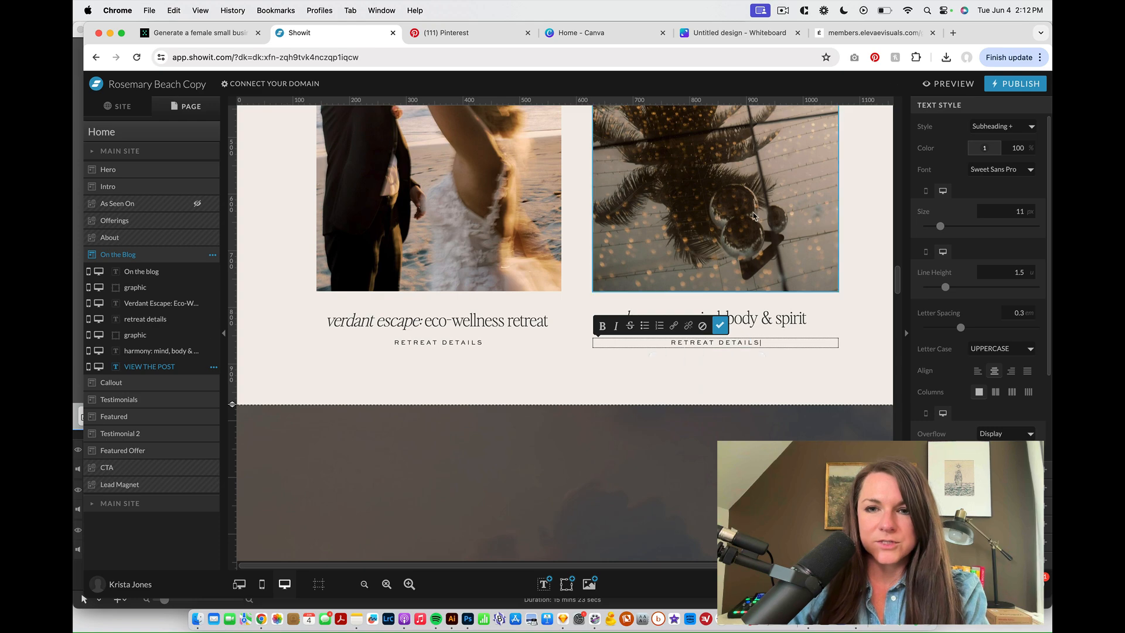
# - Swap the second post's image for elevae_0124_08006.jpg and browse the image library for the first post's picture
pyautogui.doubleClick(326, 442)
pyautogui.scroll(-3, 152, 293)
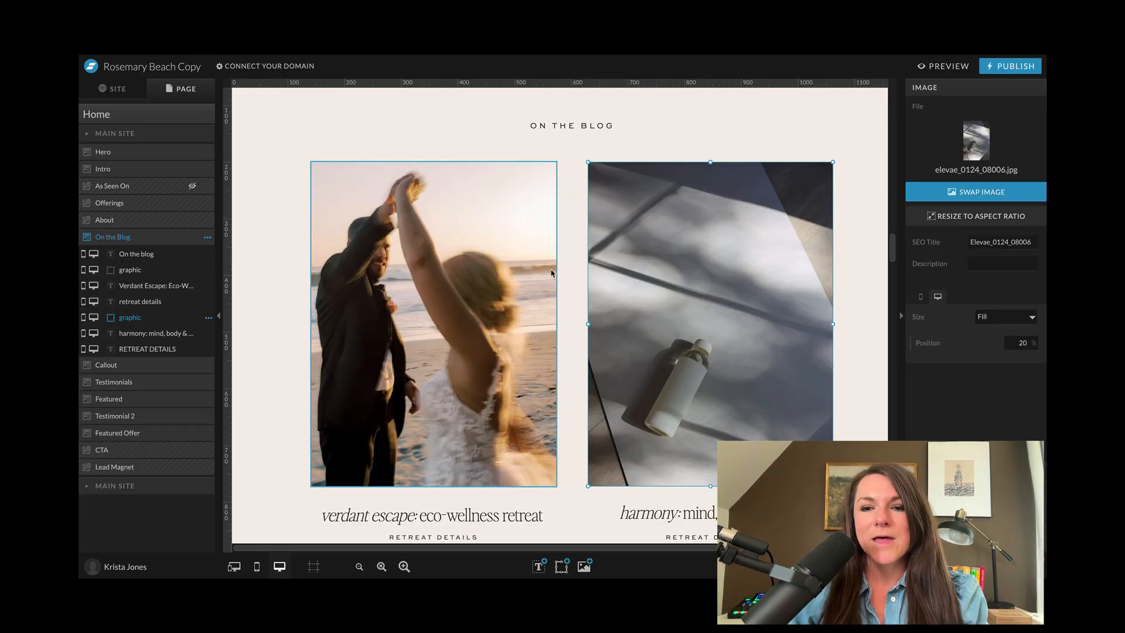
pyautogui.doubleClick(548, 275)
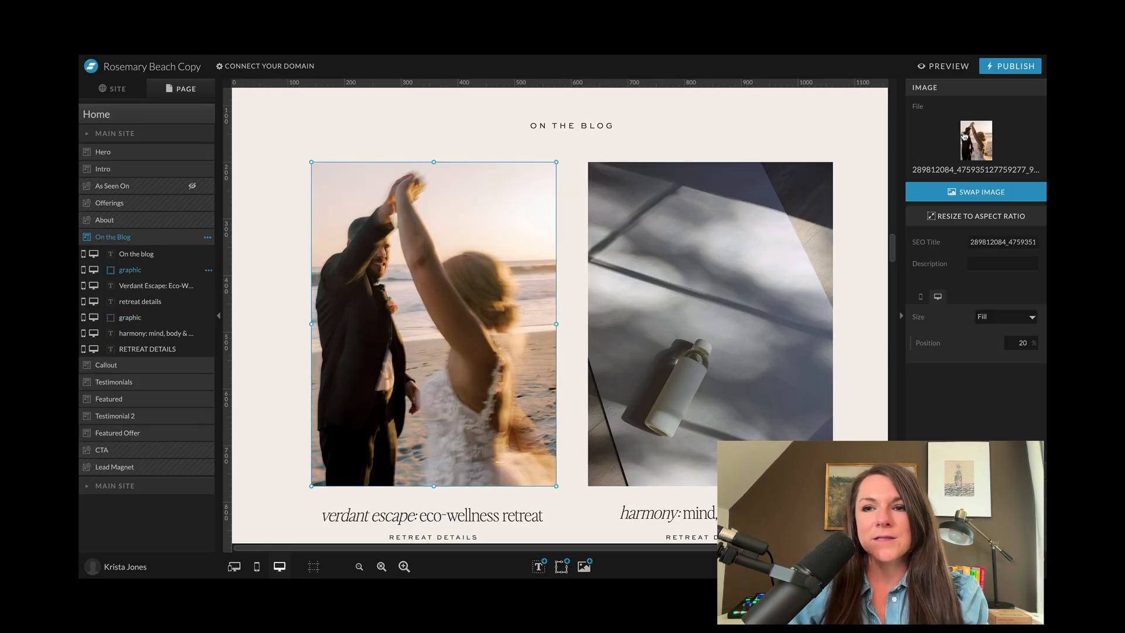
pyautogui.scroll(-1, 638, 236)
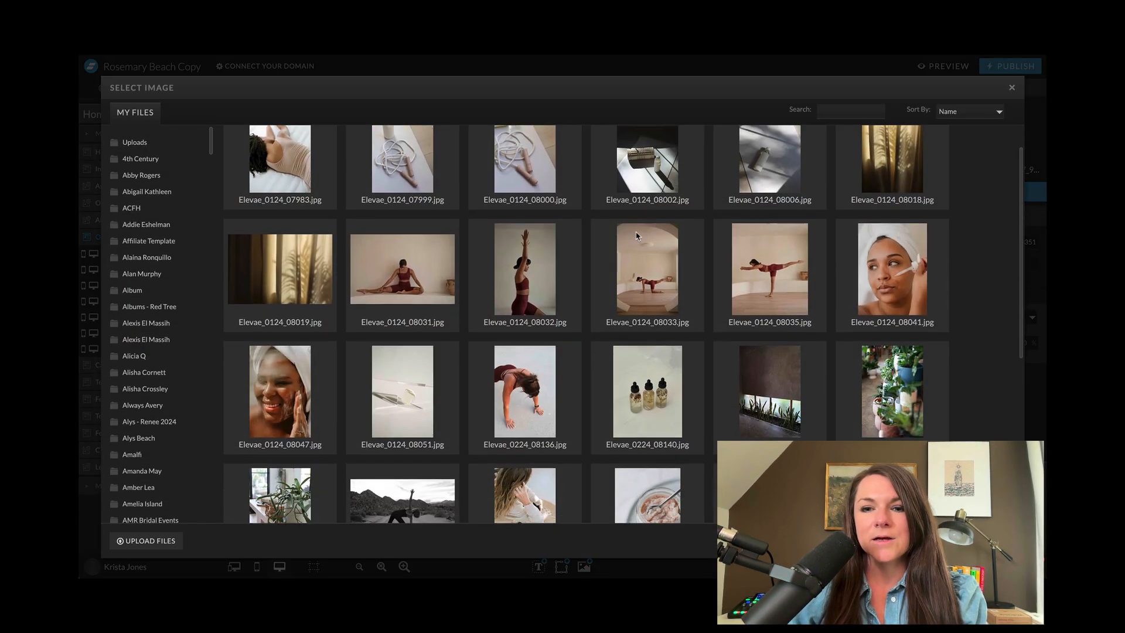
pyautogui.click(1012, 88)
# - Replace the harmony retreat's image with the yoga photo Elevae_0124_08033.jpg
pyautogui.doubleClick(701, 232)
pyautogui.scroll(-2, 702, 223)
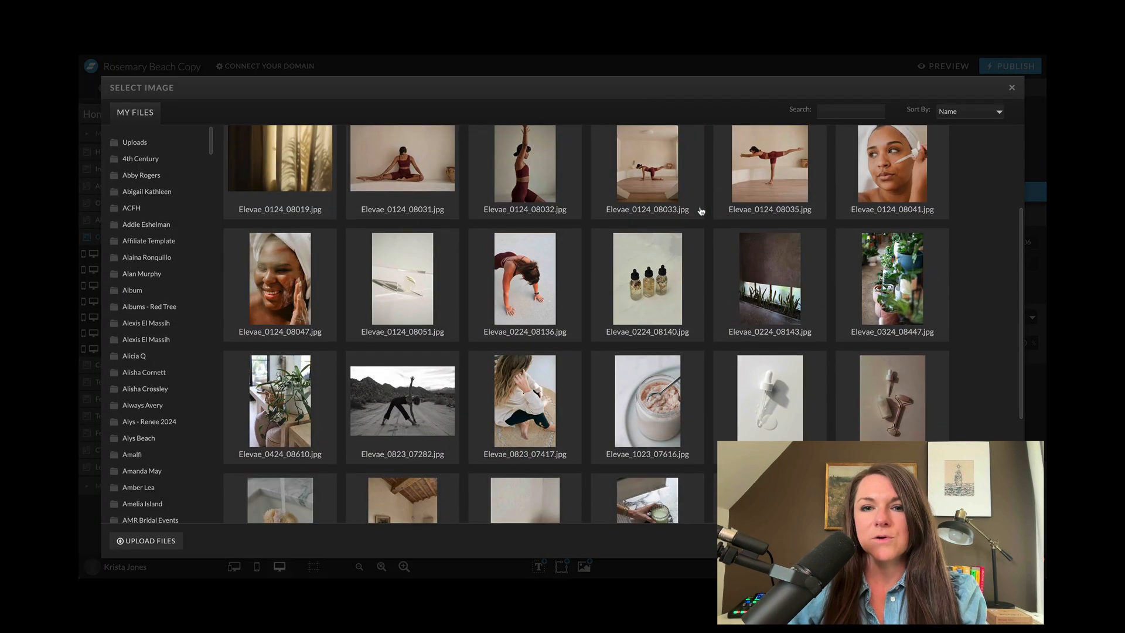
pyautogui.click(701, 211)
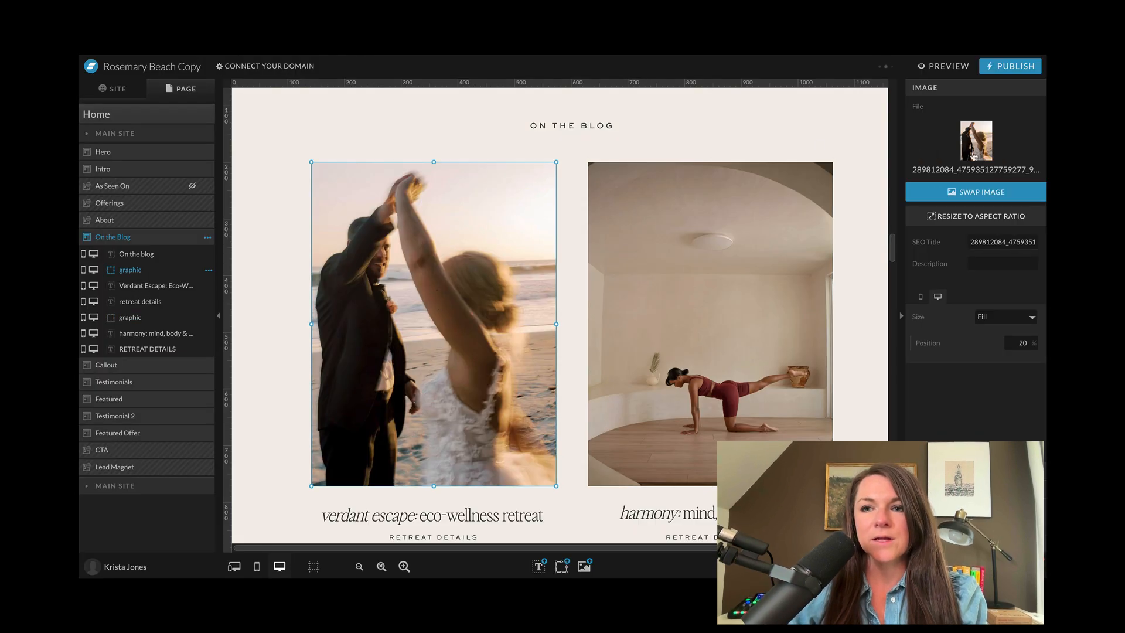
# - Swap the verdant escape retreat's wedding photo for elevae_1123_07758.jpg
pyautogui.click(973, 155)
pyautogui.scroll(-4, 698, 189)
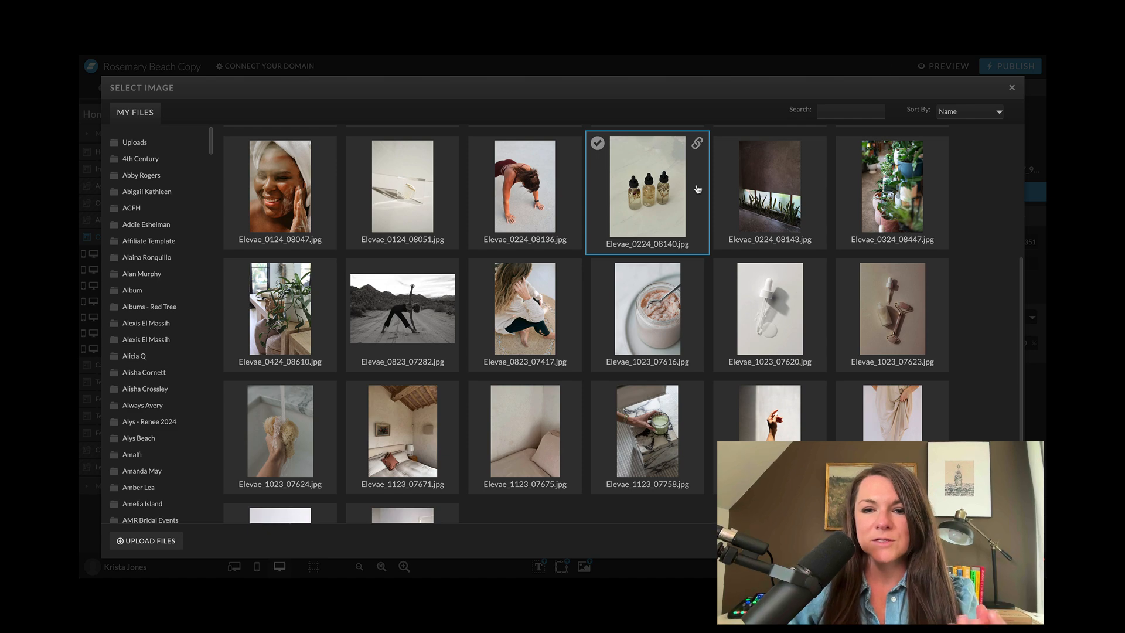
pyautogui.scroll(-2, 697, 188)
pyautogui.click(654, 343)
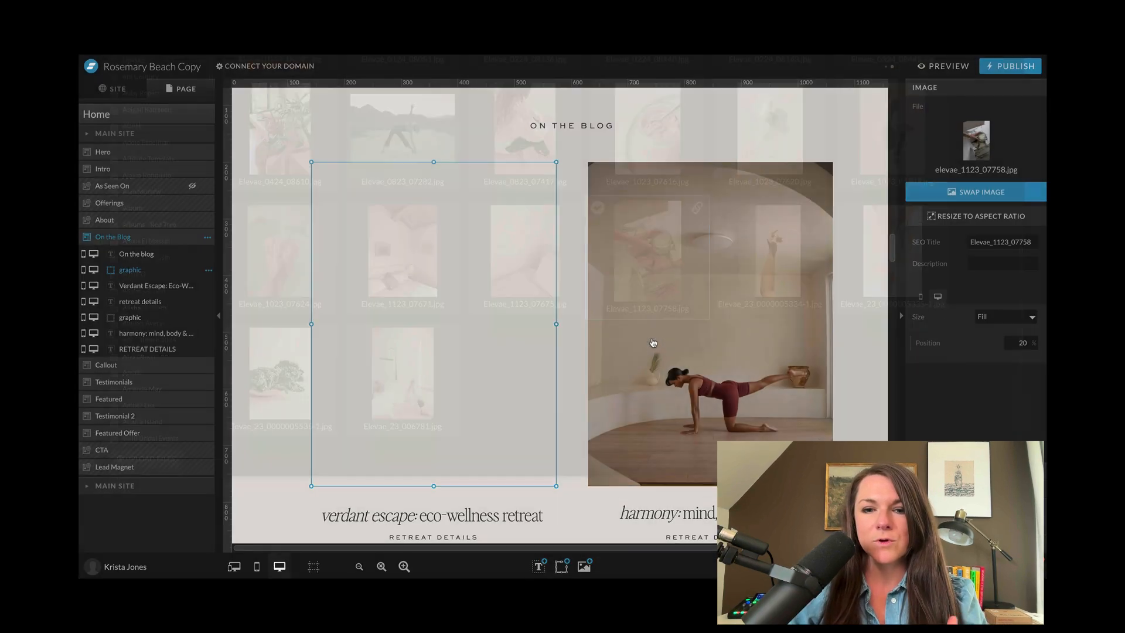
# - Set the verdant escape retreat's image to elevae_0124_08051.jpg
pyautogui.click(975, 146)
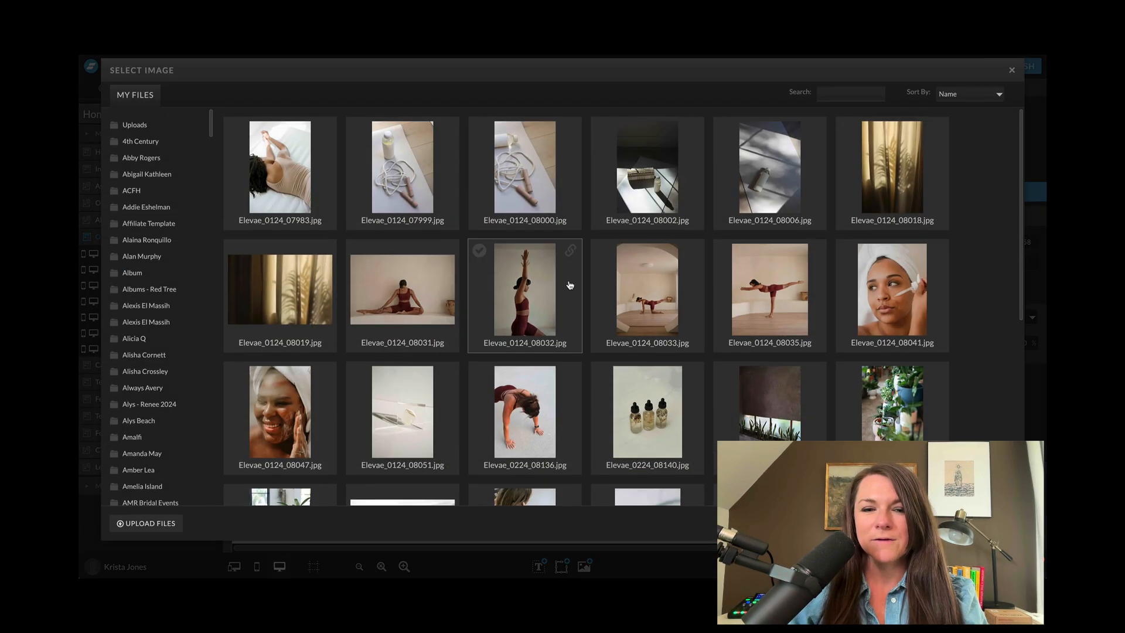
pyautogui.scroll(-2, 571, 284)
pyautogui.click(410, 275)
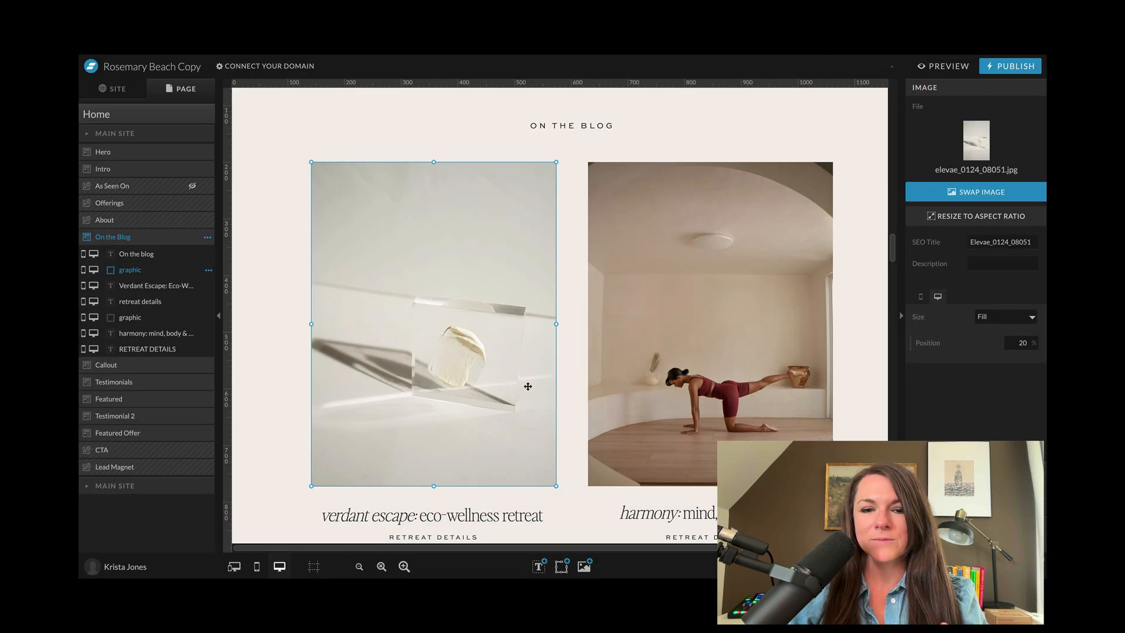
# - Set the Callout section's canvas background media type to Image
pyautogui.scroll(-3, 528, 387)
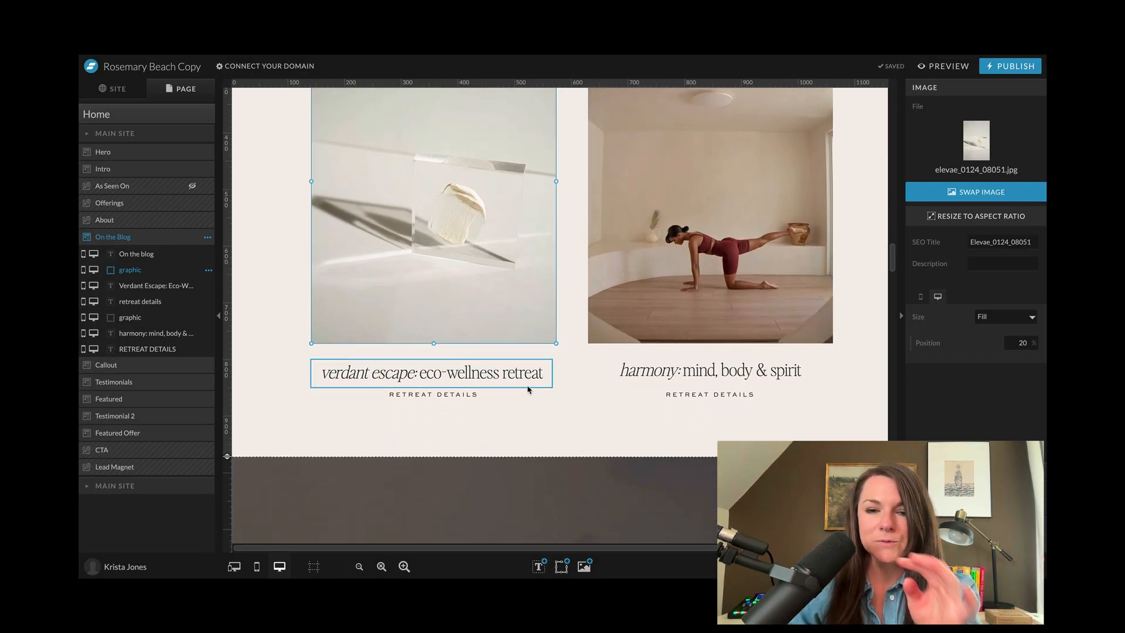
pyautogui.scroll(-5, 530, 321)
pyautogui.click(531, 323)
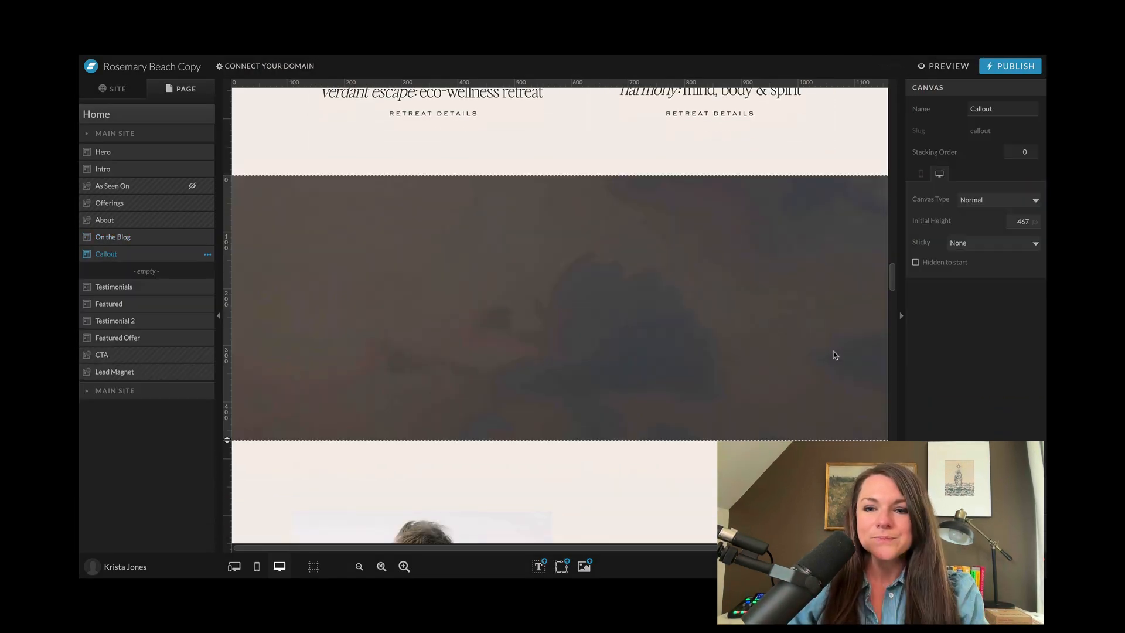
pyautogui.scroll(-4, 937, 219)
pyautogui.click(968, 220)
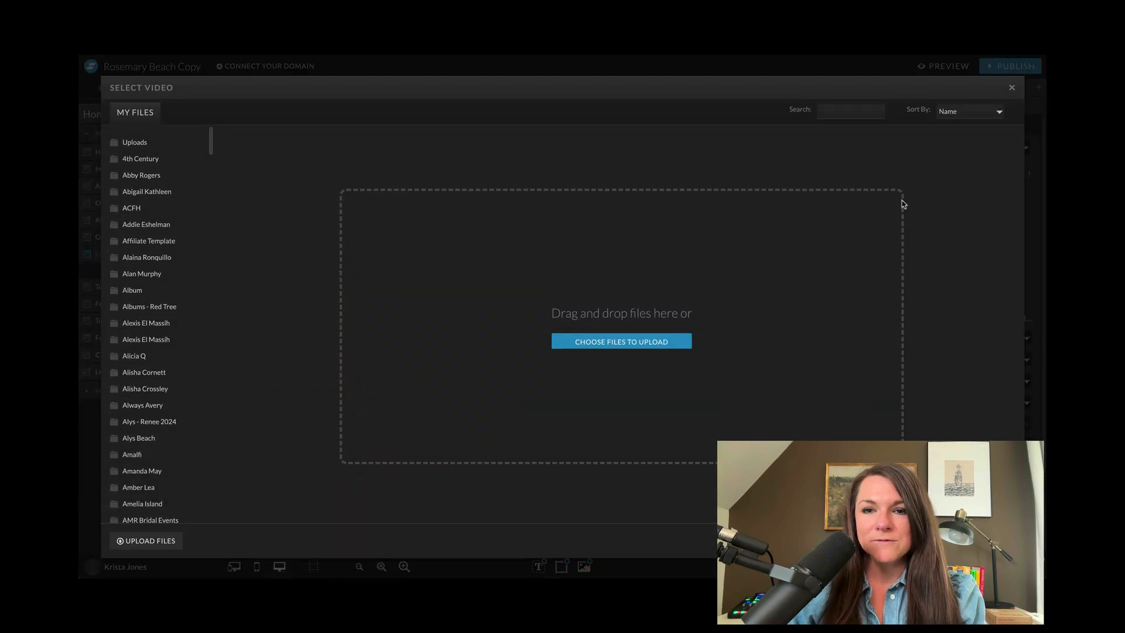
pyautogui.click(1012, 87)
pyautogui.click(1004, 147)
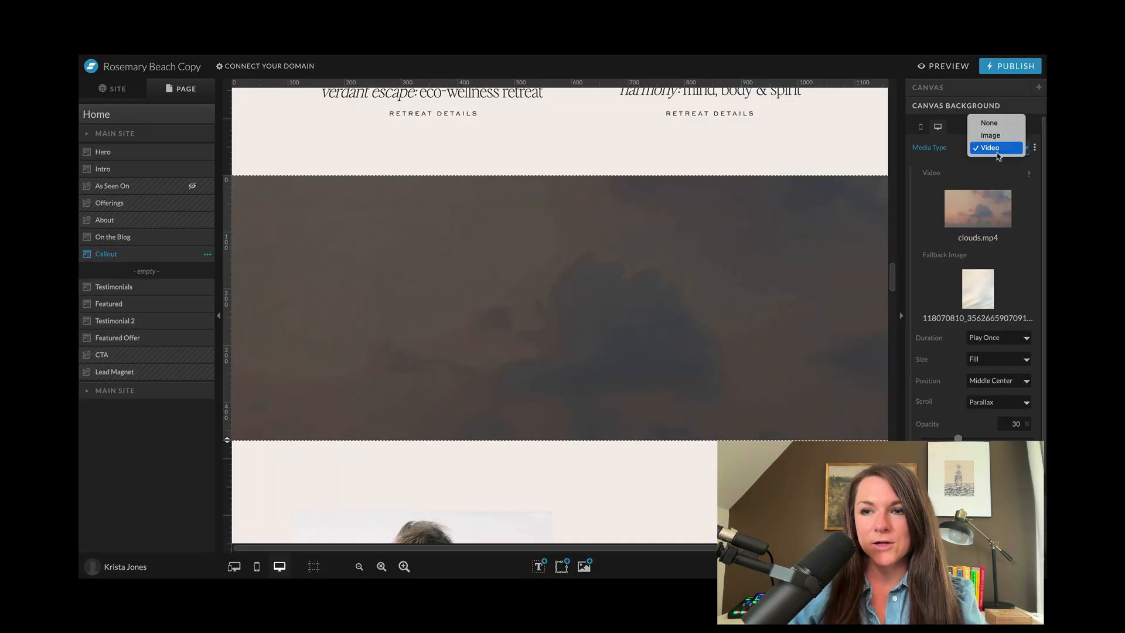
pyautogui.click(992, 132)
# - Try Elevae_0124_08018.jpg as the Callout background, and settle on elevae_0124_08019.jpg
pyautogui.click(983, 212)
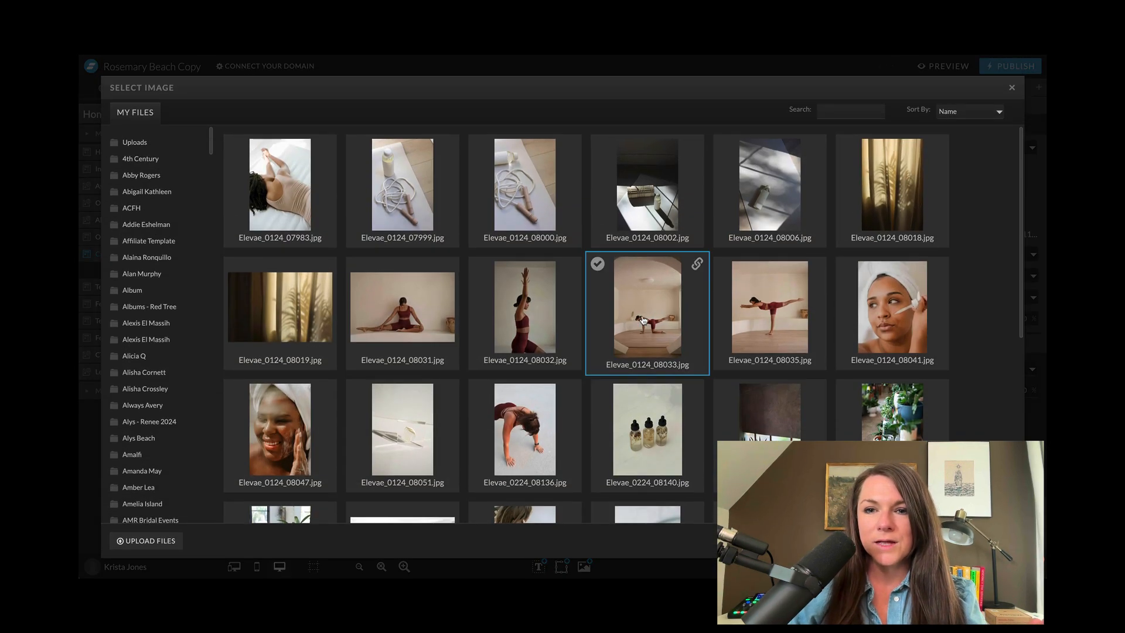
pyautogui.click(884, 194)
pyautogui.click(949, 204)
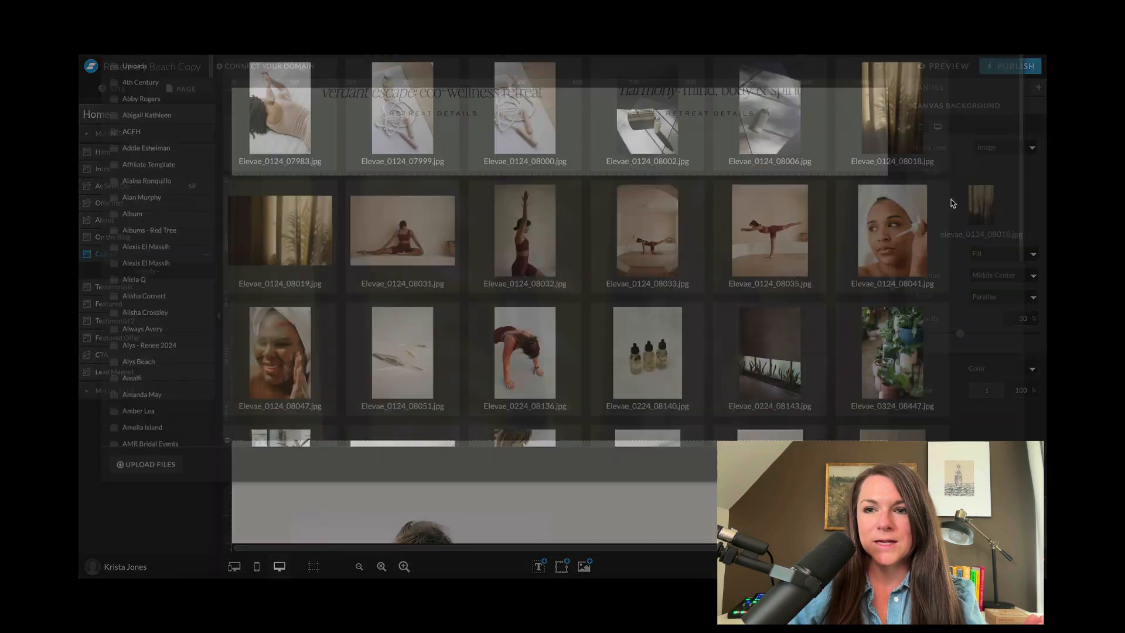
pyautogui.click(266, 260)
# - Switch to the Team-GPT chat and copy the customer quote from the homepage copy's Testimonials section
pyautogui.scroll(-6, 496, 327)
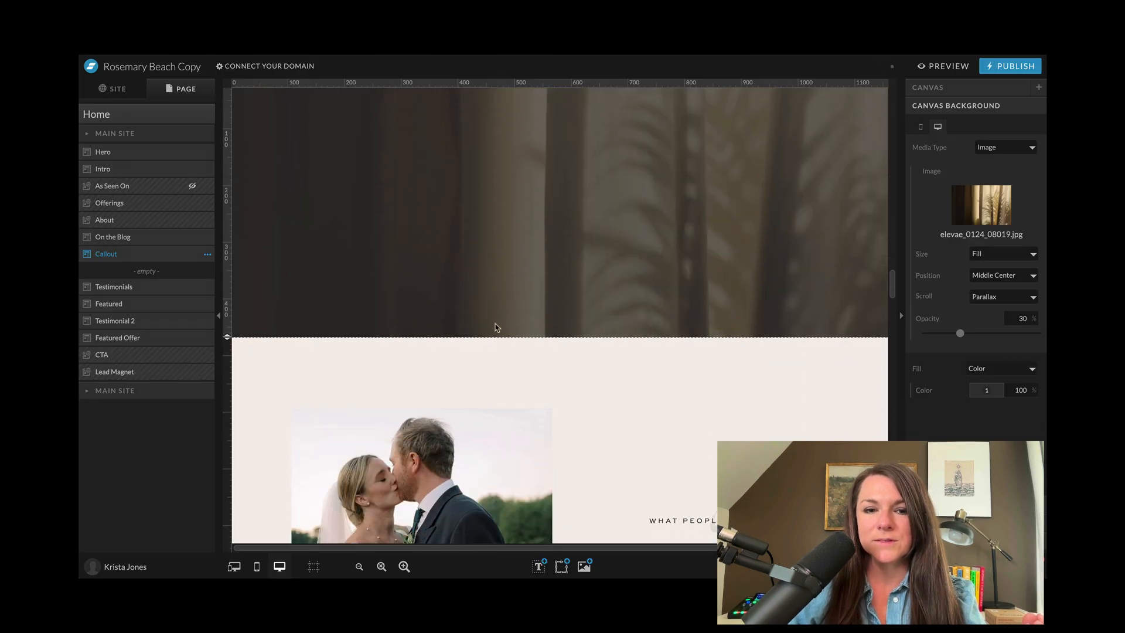
pyautogui.click(498, 343)
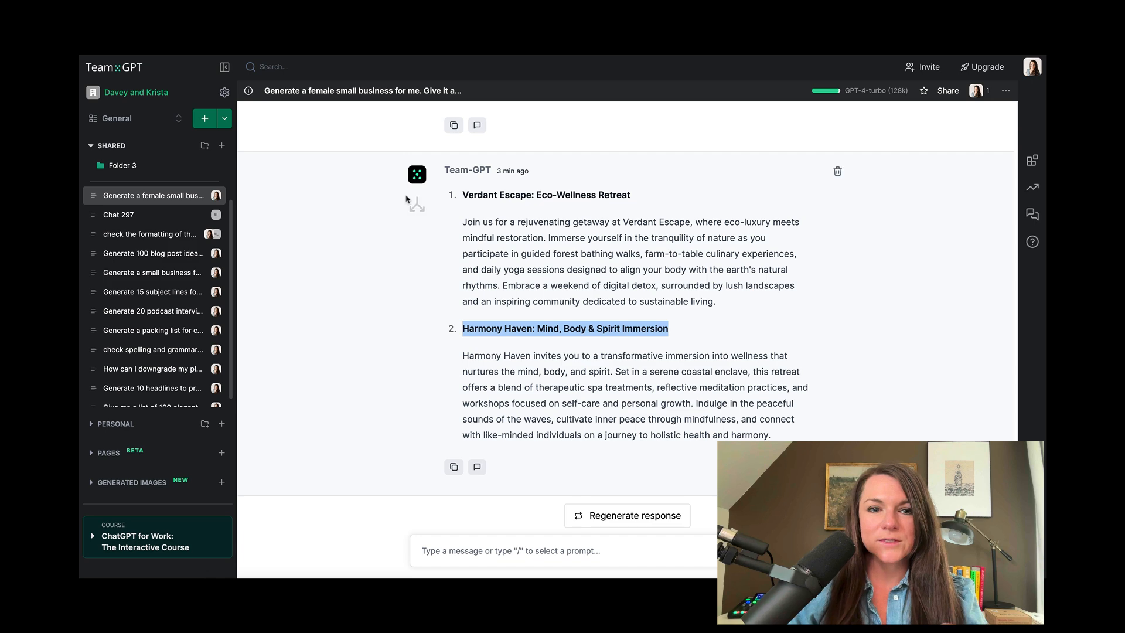
pyautogui.scroll(2, 644, 300)
pyautogui.scroll(15, 644, 300)
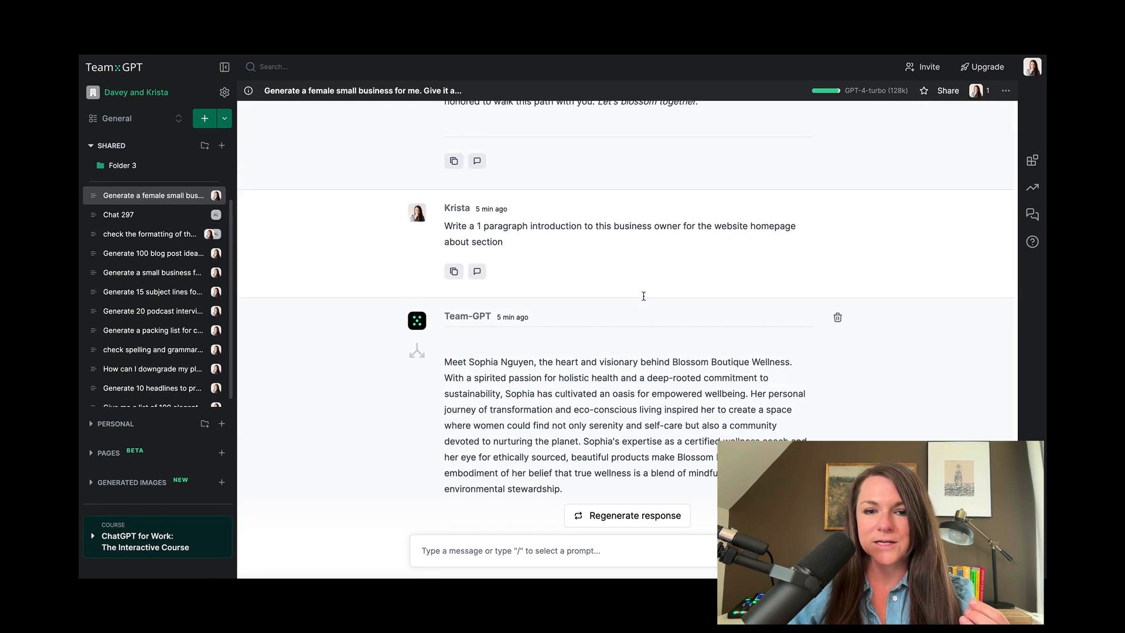
pyautogui.scroll(1, 643, 300)
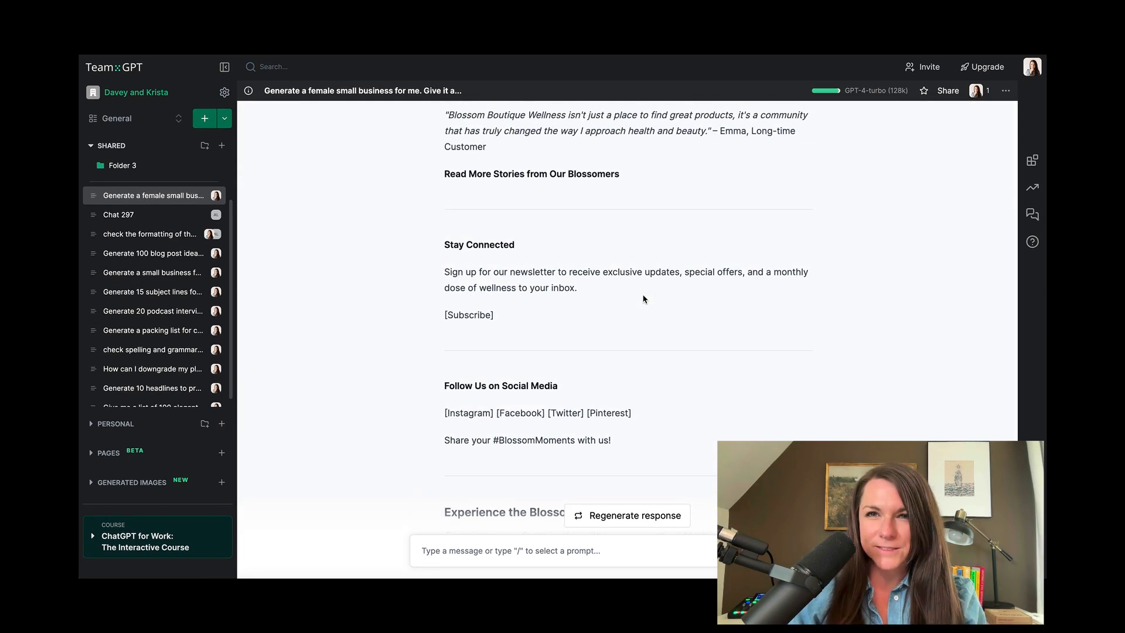
pyautogui.scroll(2, 644, 300)
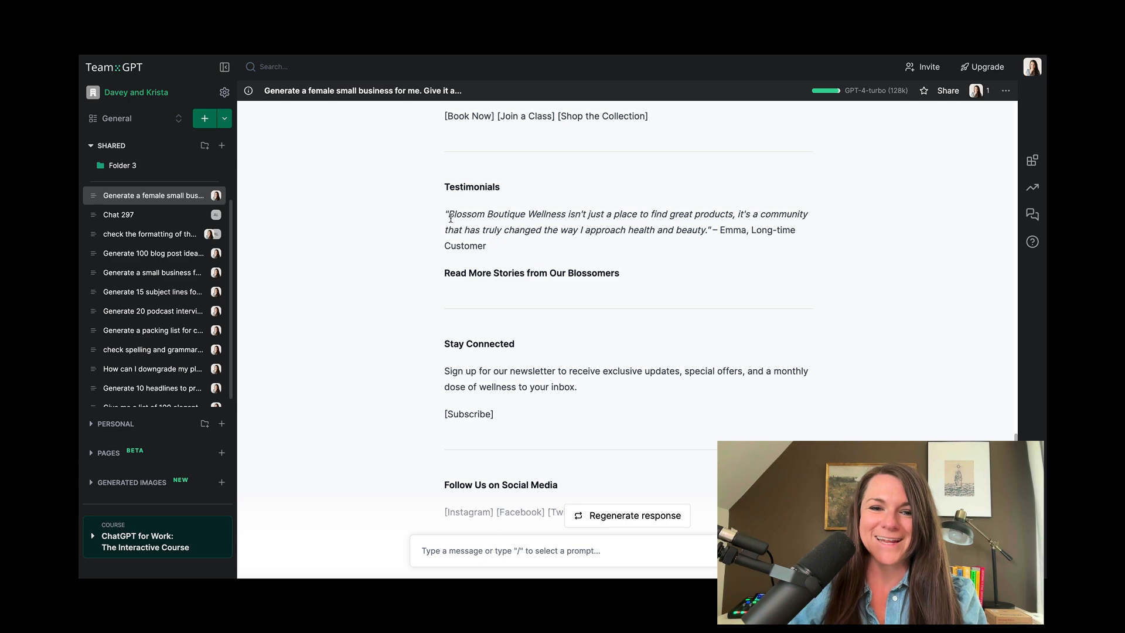
pyautogui.moveTo(451, 218); pyautogui.dragTo(710, 233)
pyautogui.hotkey('ctrl', 'c')
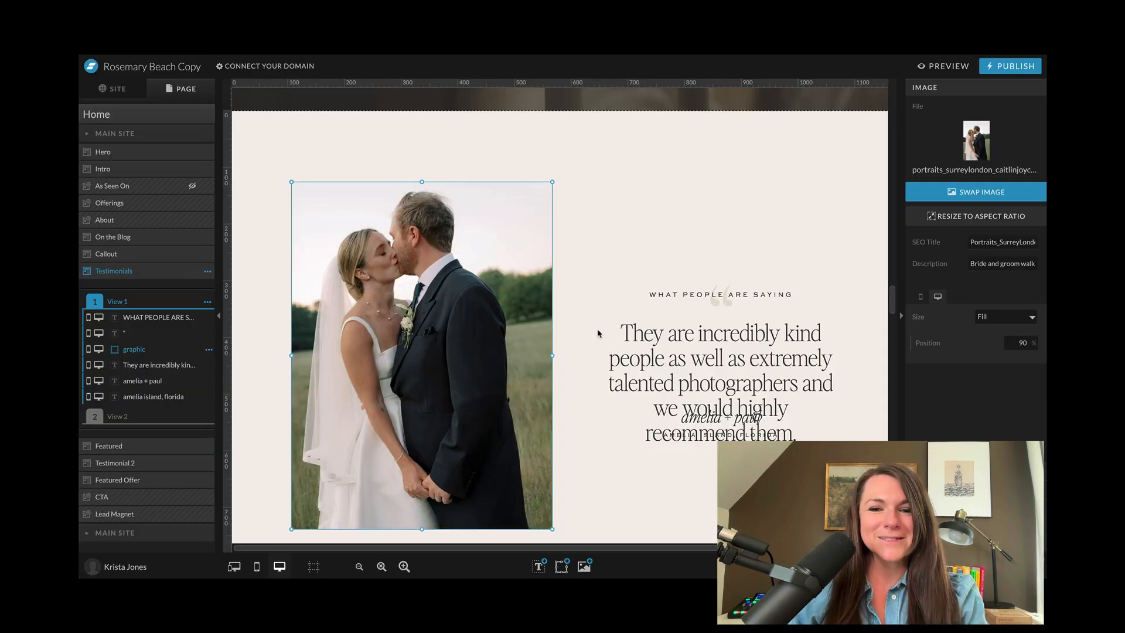
# - Replace the testimonial text with "Not just a place to find great products, it's a community..." and set its size to 35
pyautogui.click(721, 357)
pyautogui.doubleClick(721, 358)
pyautogui.hotkey('ctrl', 'a')
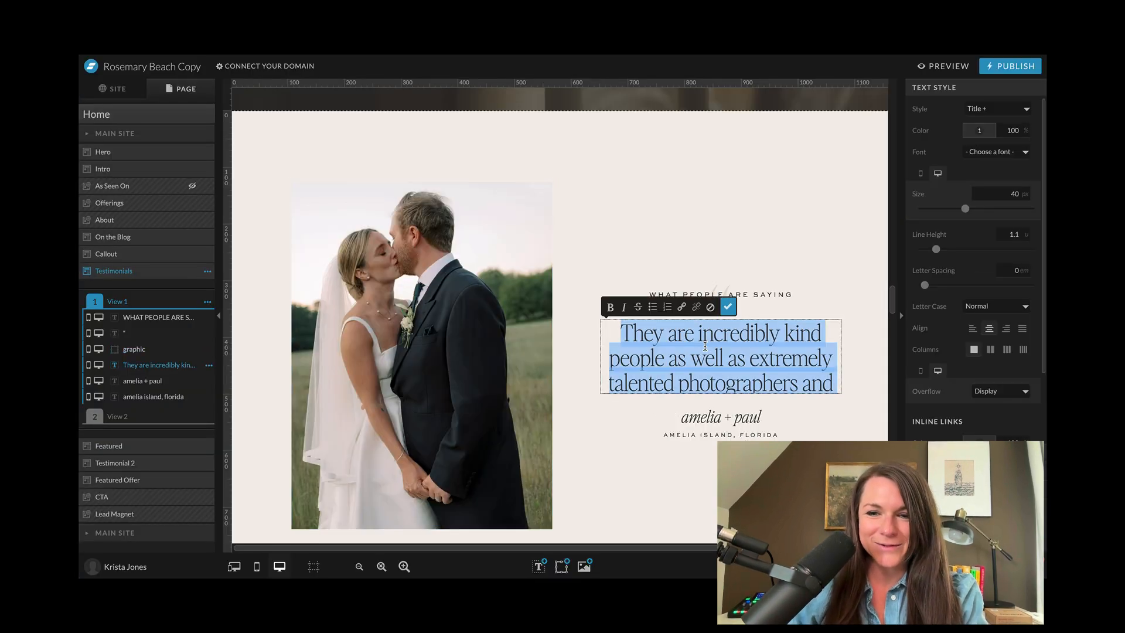
pyautogui.hotkey('ctrl', 'v')
pyautogui.press('Escape')
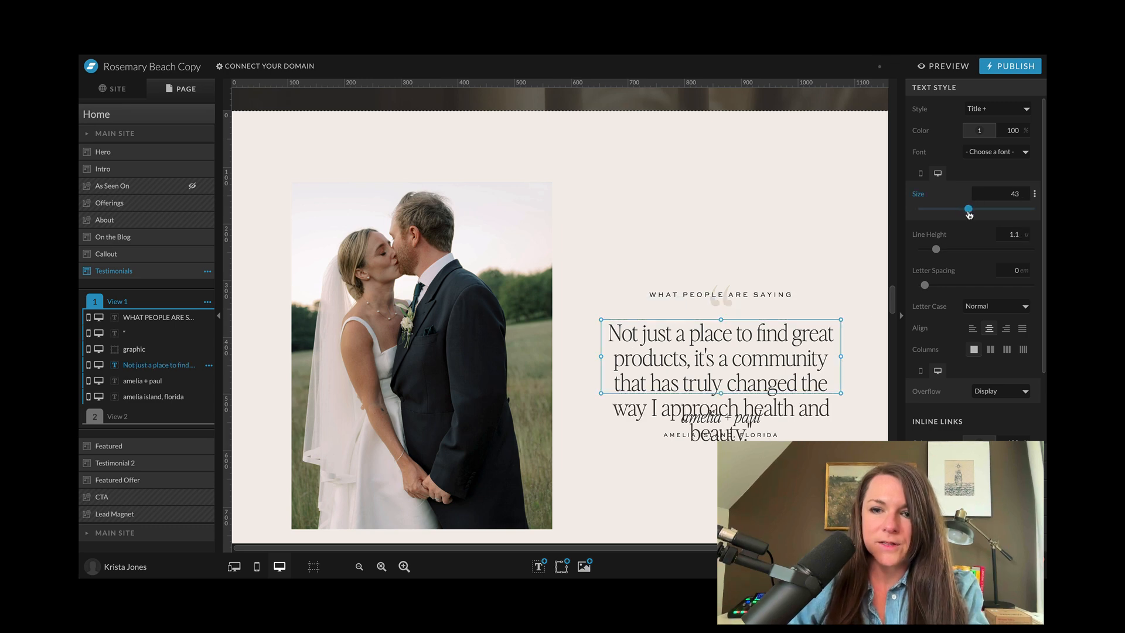
pyautogui.moveTo(970, 214); pyautogui.dragTo(962, 214)
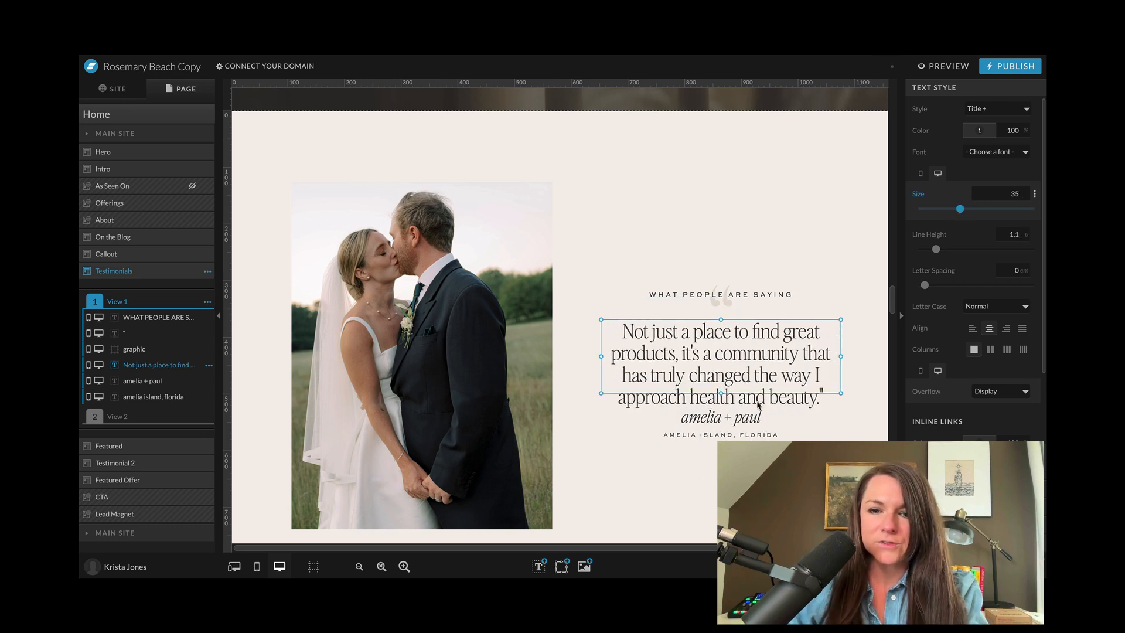
# - Move the testimonial's client name and location lines down to clear the quote
pyautogui.click(747, 418)
pyautogui.keyDown('shift'); pyautogui.click(738, 434); pyautogui.keyUp('shift')
pyautogui.moveTo(736, 422); pyautogui.dragTo(737, 439)
# - Swap the testimonial's wedding photo for elevae_23_006781.jpg
pyautogui.click(504, 256)
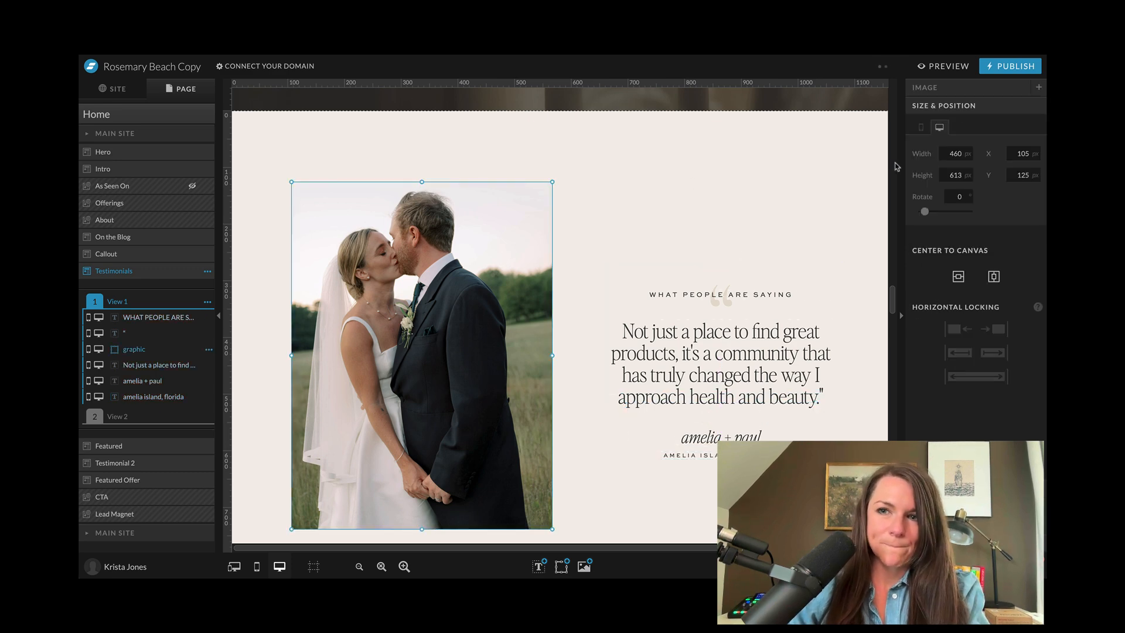
pyautogui.click(967, 92)
pyautogui.click(969, 151)
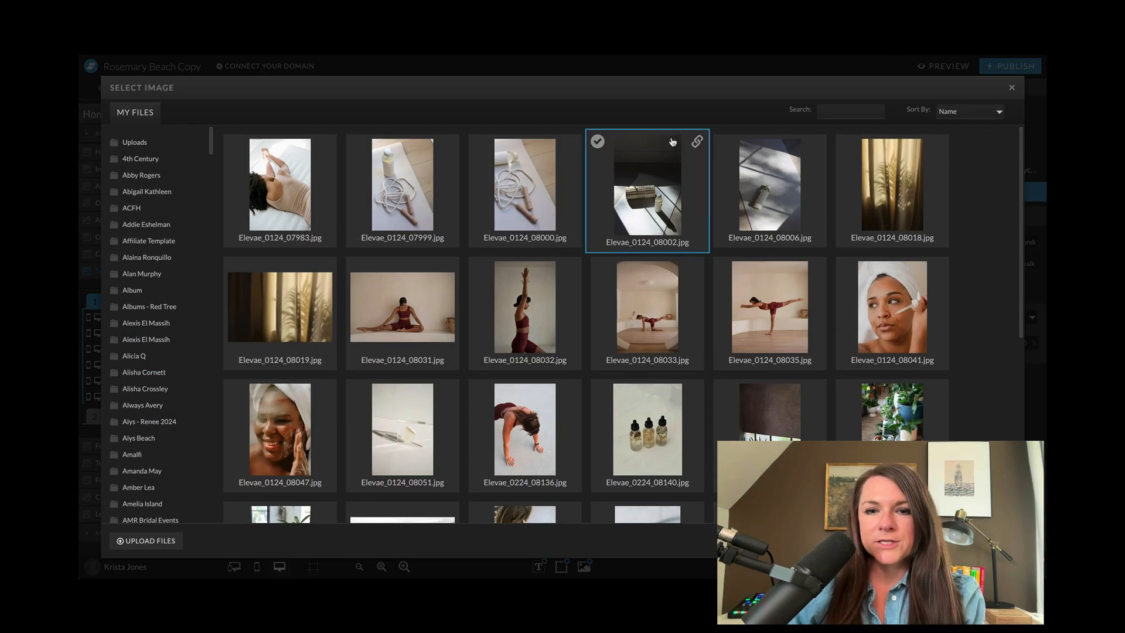
pyautogui.scroll(-5, 523, 296)
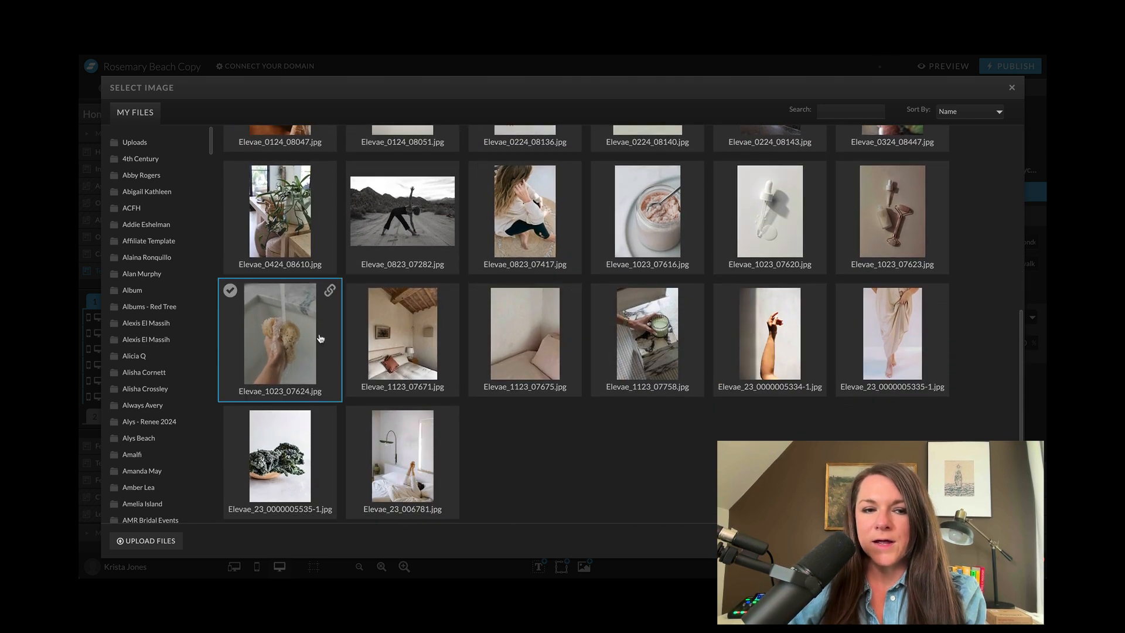
pyautogui.click(440, 473)
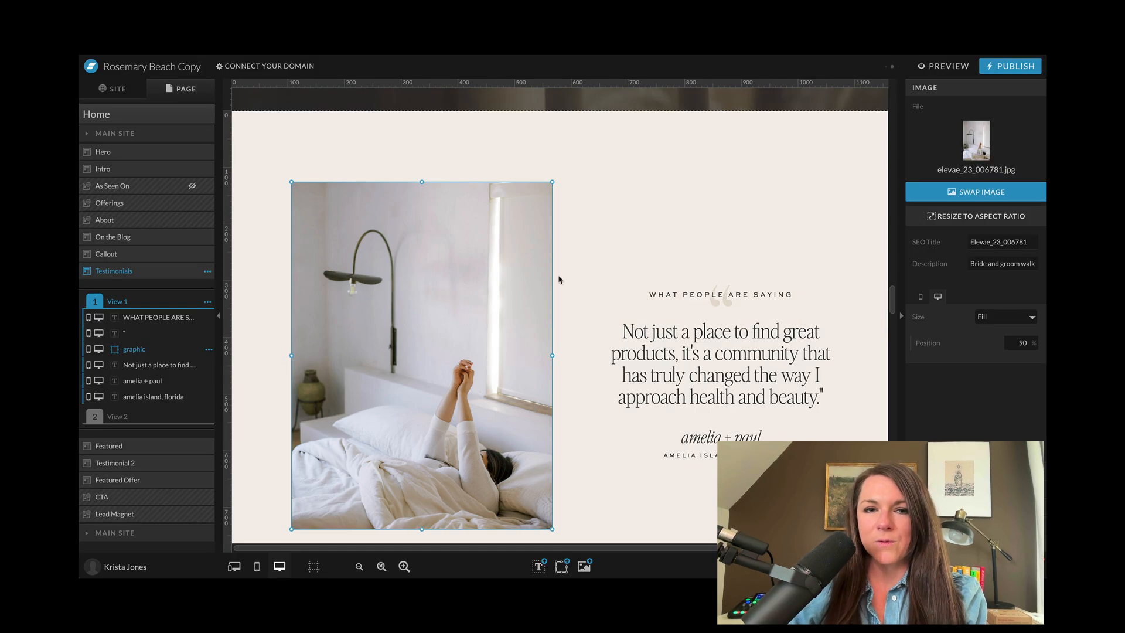
# - Try elevae_0224_08136.jpg as the testimonial image
pyautogui.click(944, 191)
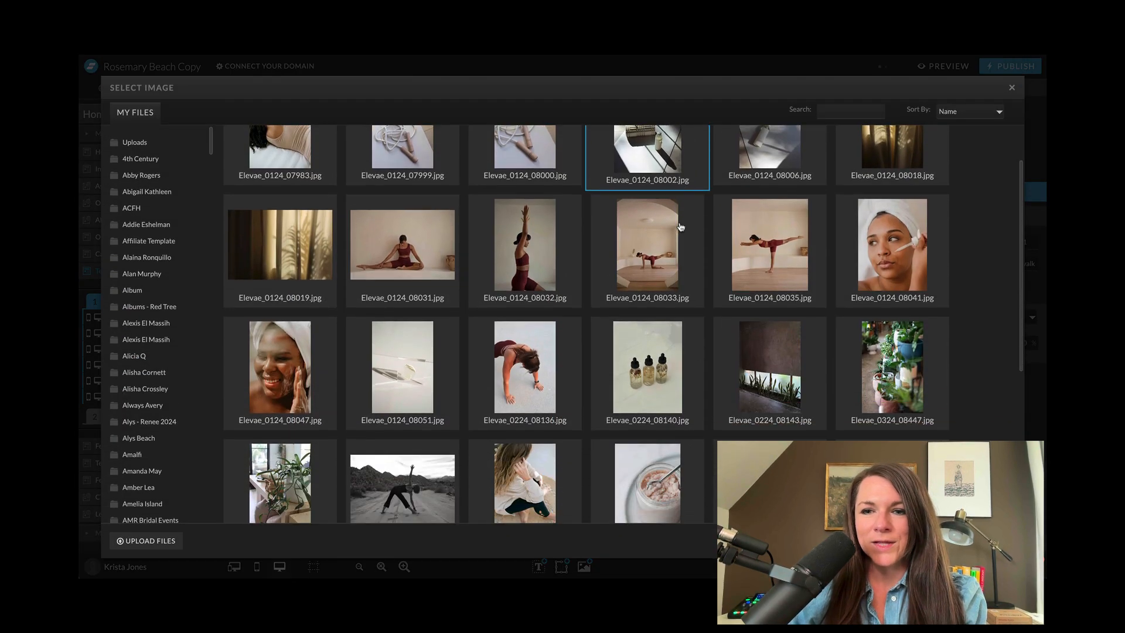
pyautogui.scroll(-2, 680, 227)
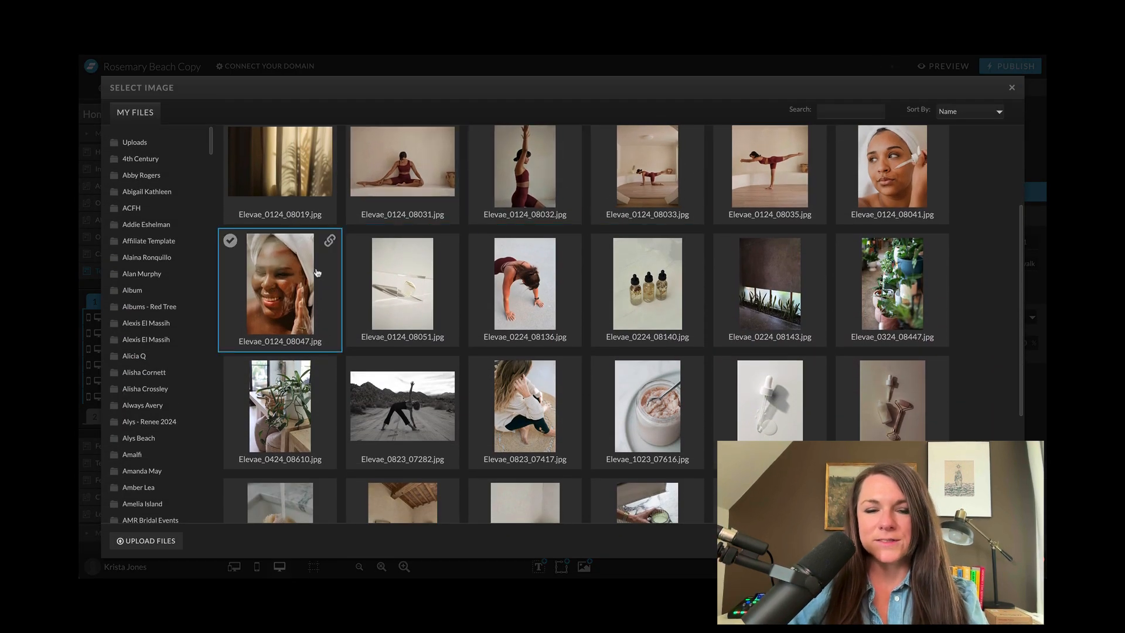
pyautogui.click(574, 298)
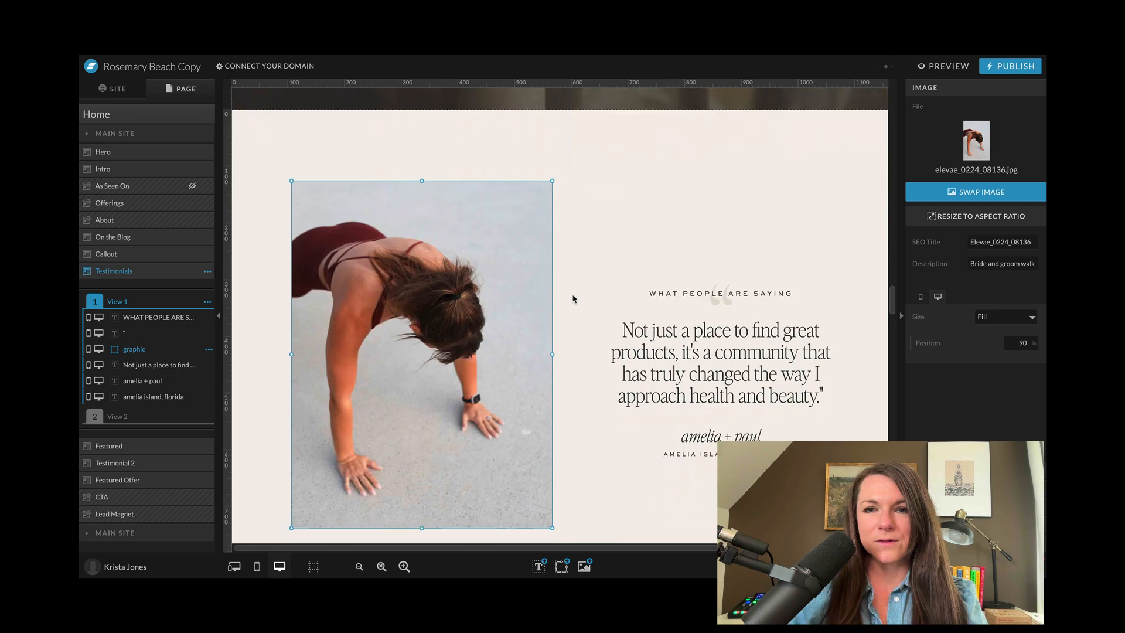
pyautogui.click(982, 191)
pyautogui.scroll(-3, 779, 235)
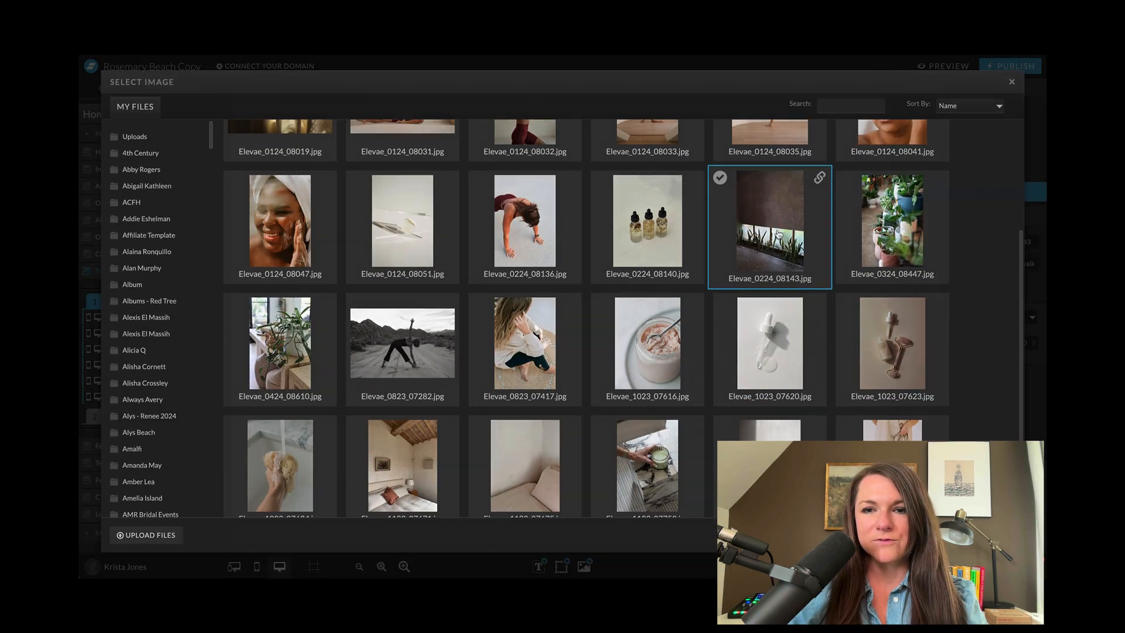
pyautogui.click(779, 235)
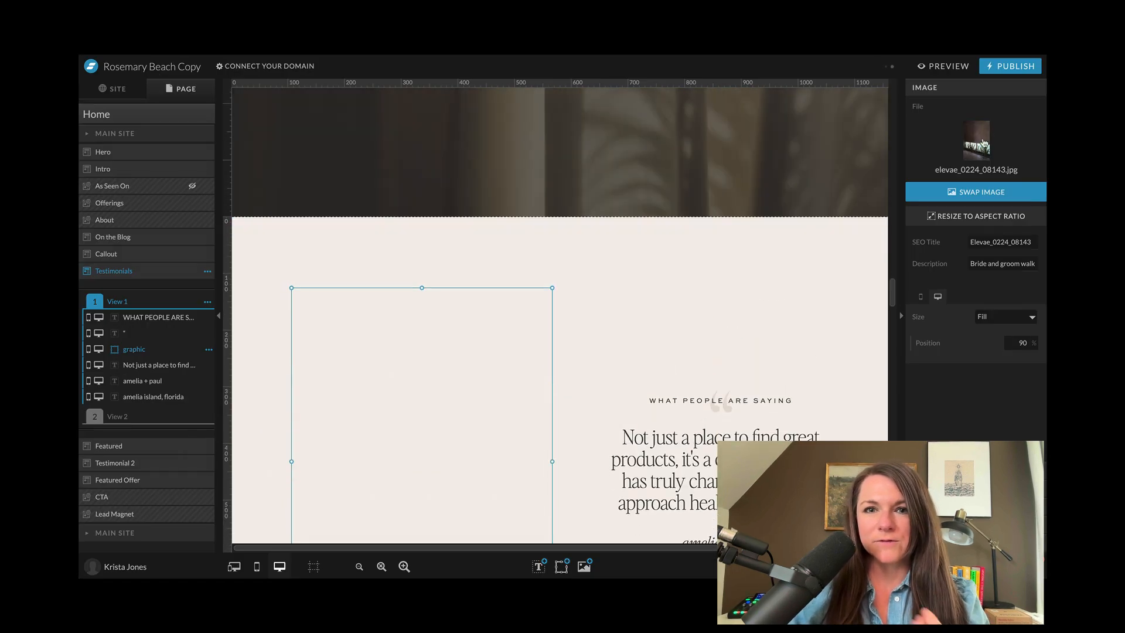
pyautogui.click(977, 141)
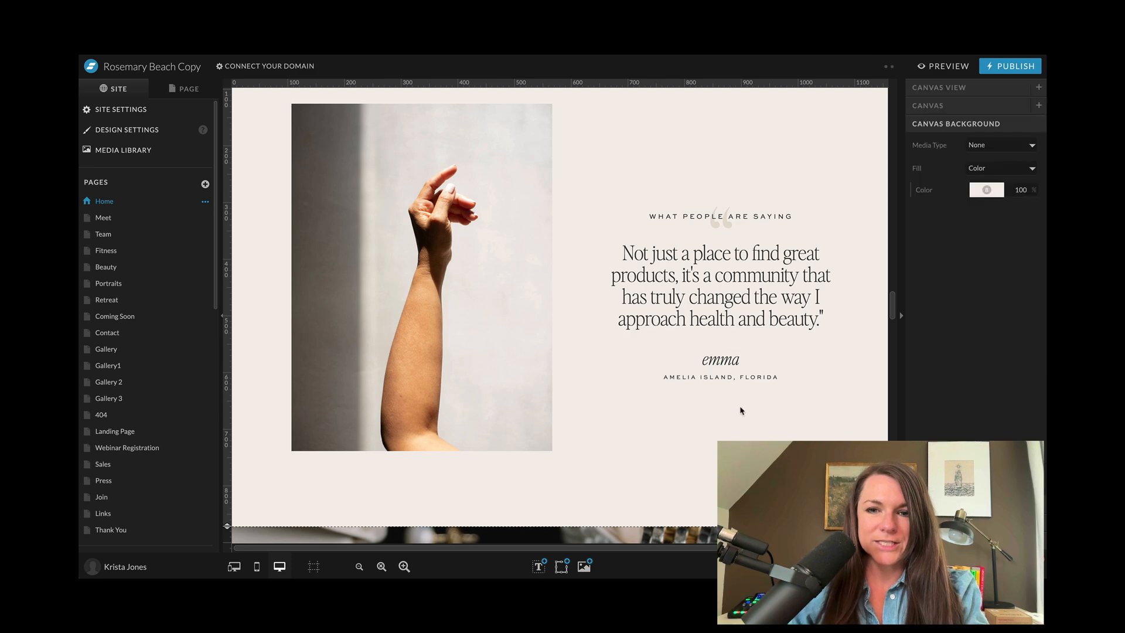
# - Look over the Featured section and find the "Shop Our Curated Collection" copy for it in the Team-GPT chat
pyautogui.scroll(2, 742, 410)
pyautogui.scroll(-6, 703, 352)
pyautogui.click(644, 261)
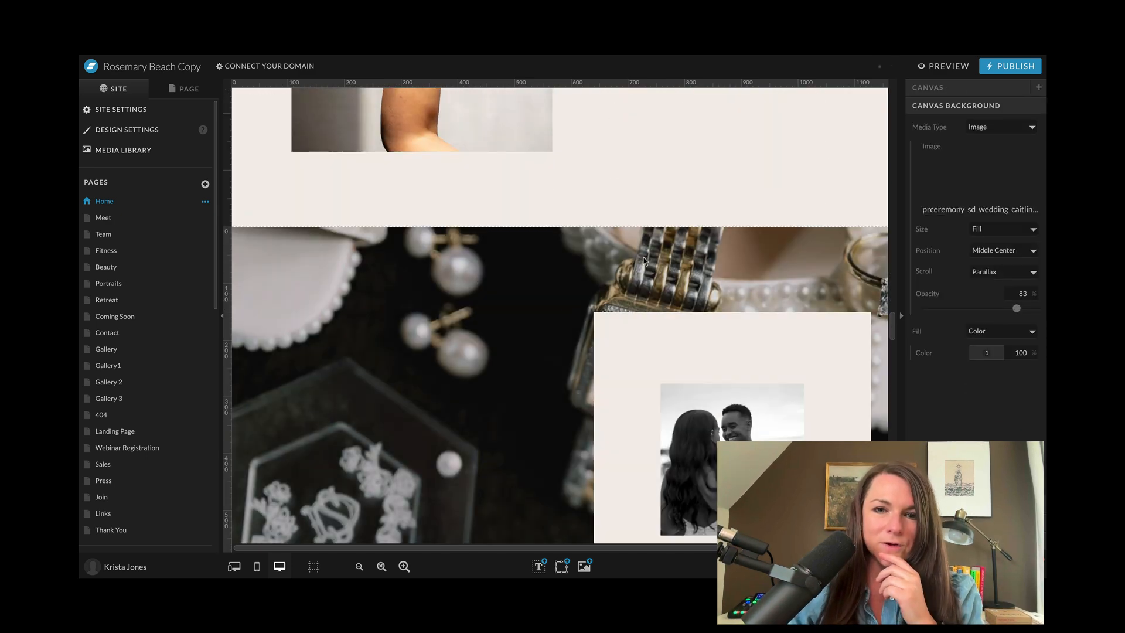
pyautogui.scroll(-4, 755, 270)
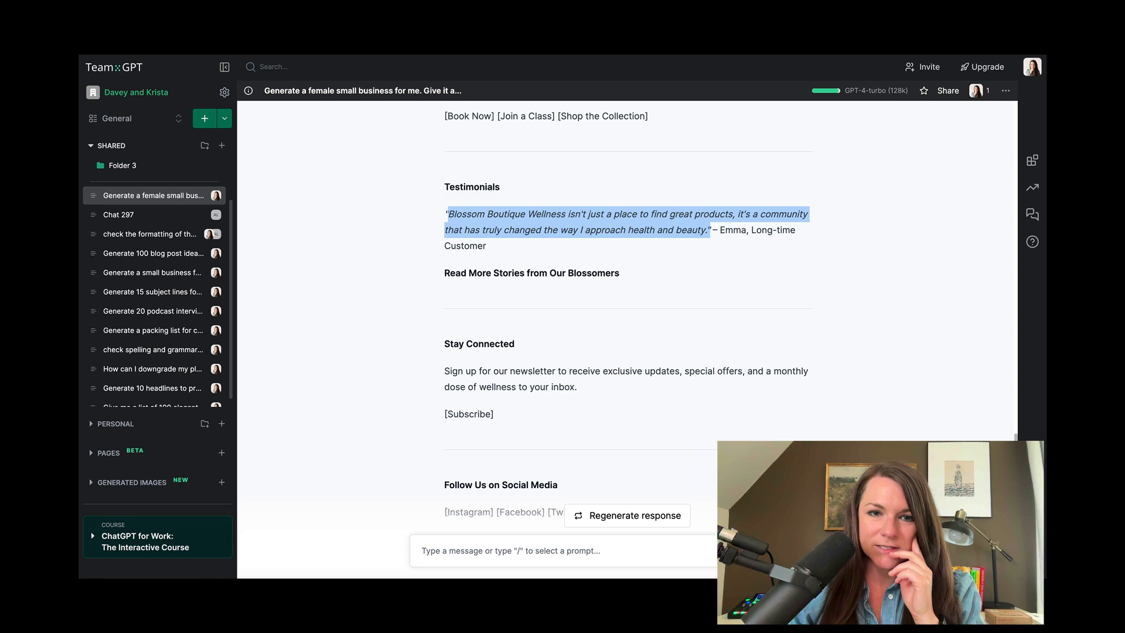
pyautogui.scroll(1, 563, 363)
pyautogui.scroll(7, 562, 364)
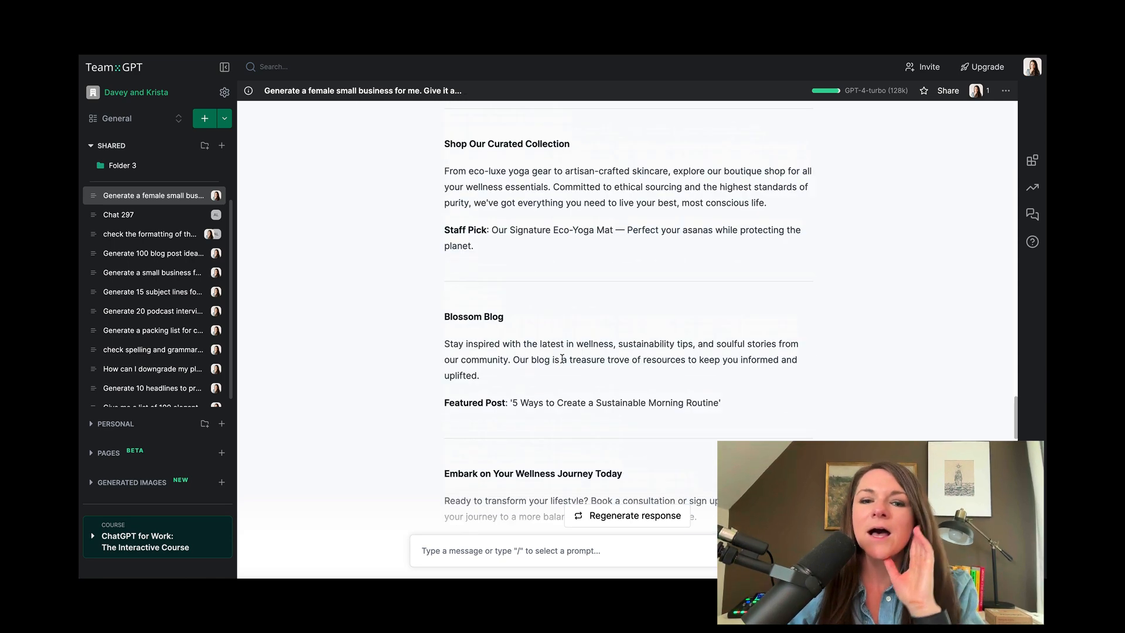
pyautogui.scroll(-3, 563, 363)
pyautogui.scroll(4, 563, 363)
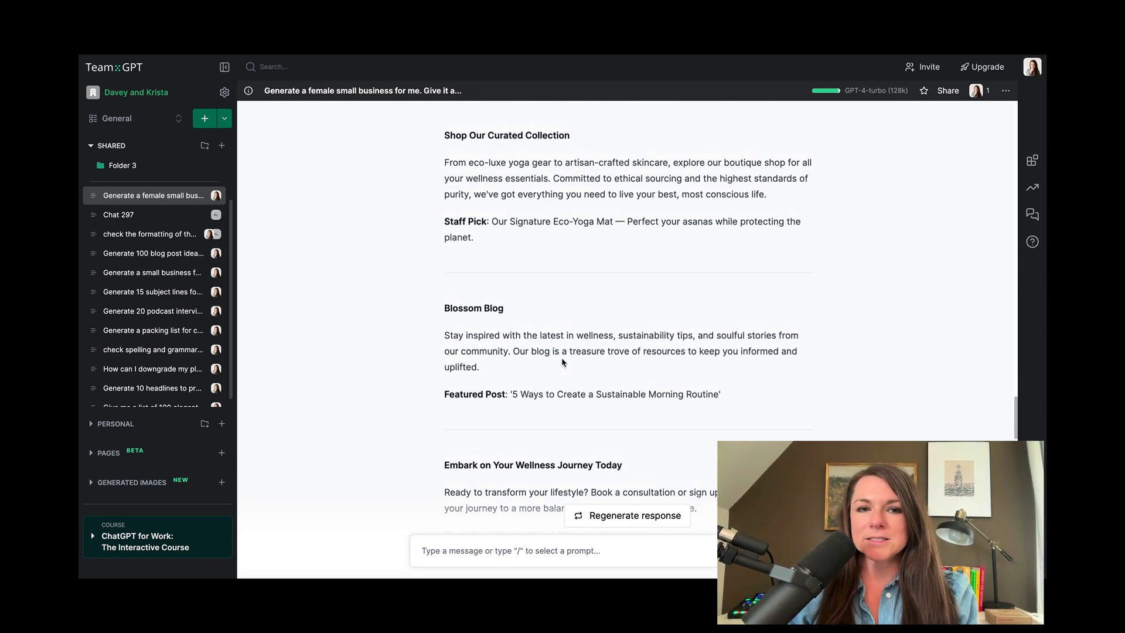
pyautogui.moveTo(444, 222); pyautogui.dragTo(611, 227)
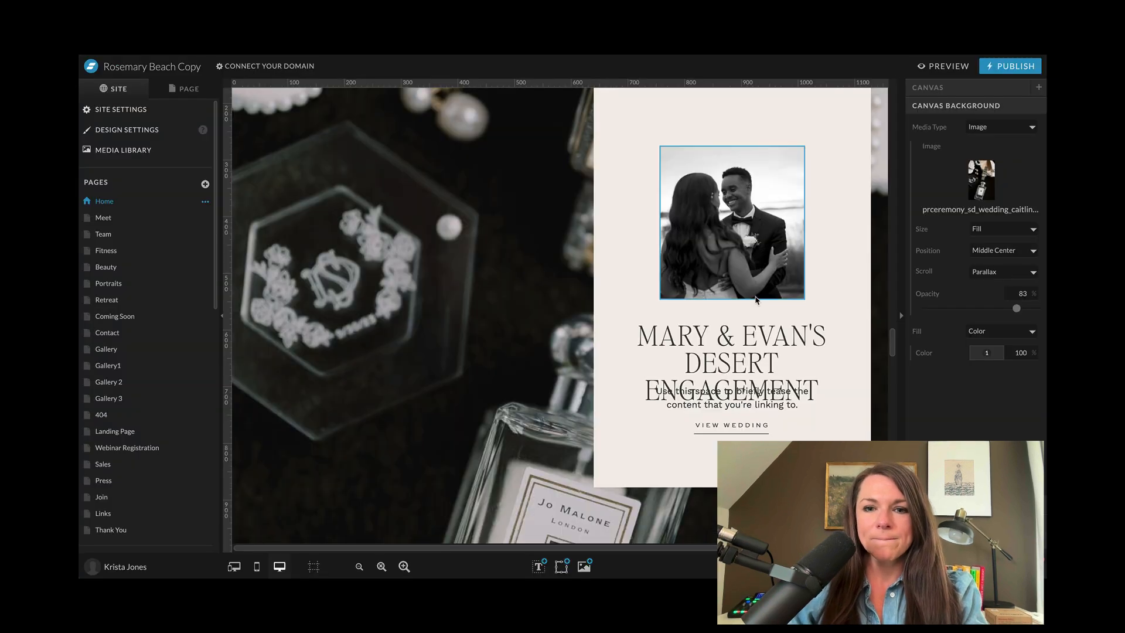
# - Replace the Featured card's engagement title with "Shop Our Curated Collection"
pyautogui.click(755, 347)
pyautogui.doubleClick(754, 347)
pyautogui.write('Shop Our Curated')
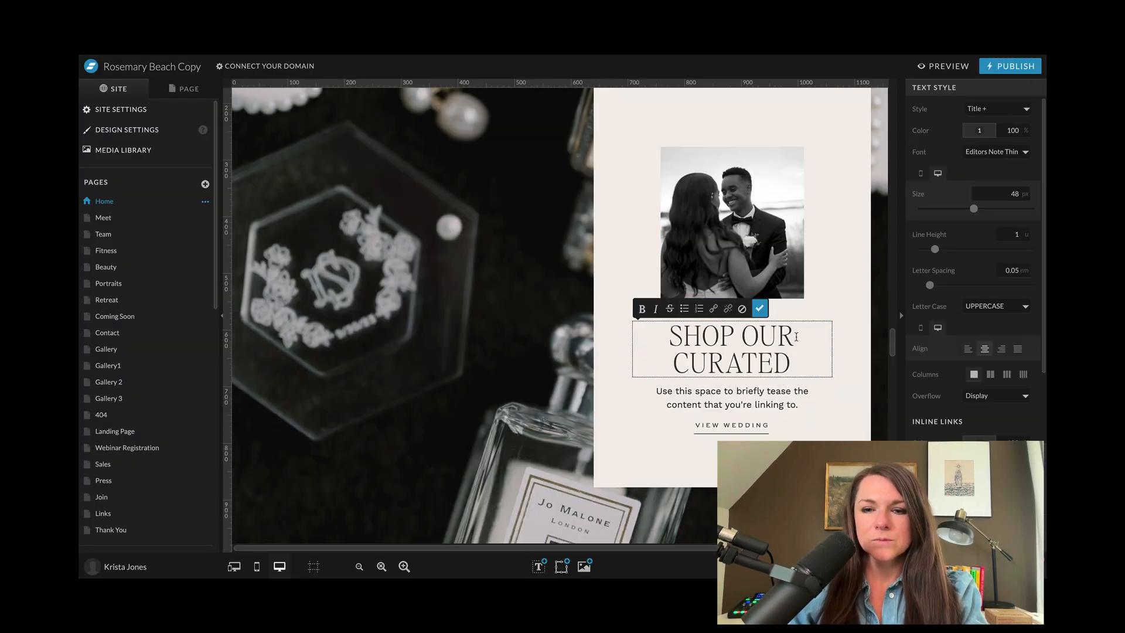
# - Shorten the Featured card's title to "Curated Collection"
pyautogui.moveTo(795, 336); pyautogui.dragTo(669, 337)
pyautogui.press('BackSpace')
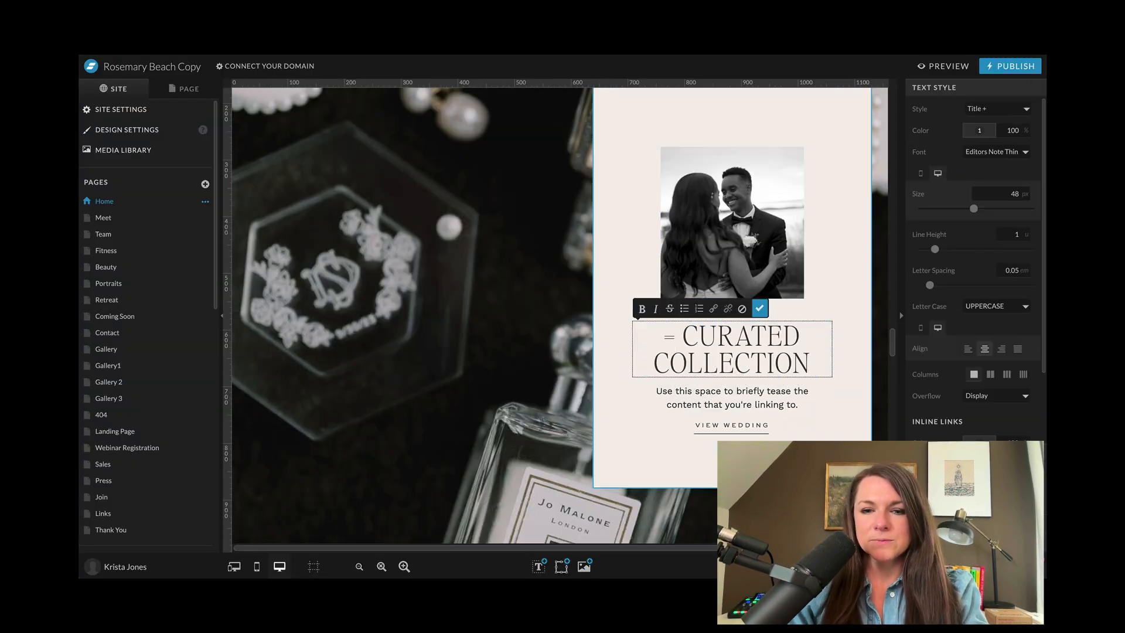
pyautogui.click(688, 363)
pyautogui.press('BackSpace')
pyautogui.press('BackSpace')
pyautogui.press('BackSpace')
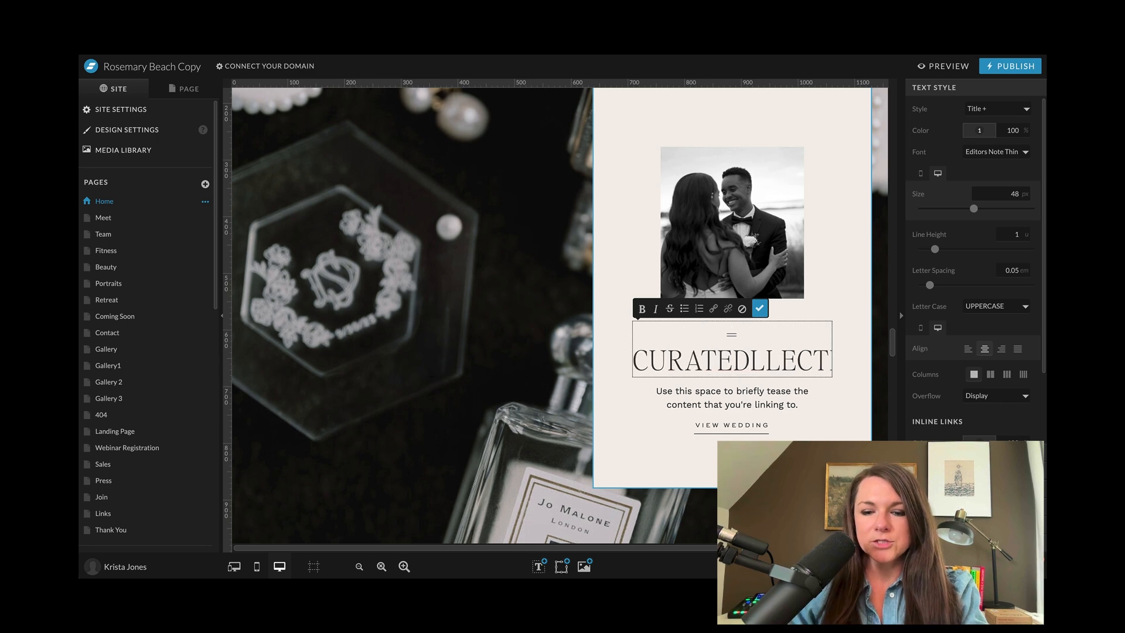
pyautogui.write('CO')
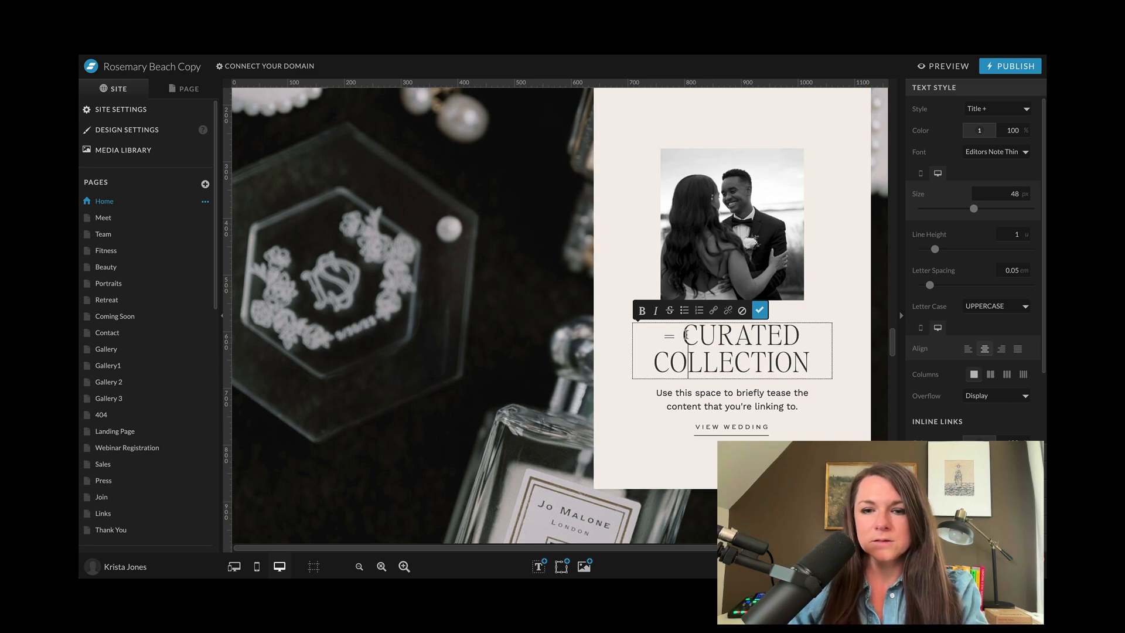
pyautogui.moveTo(686, 335); pyautogui.dragTo(644, 331)
pyautogui.press('BackSpace')
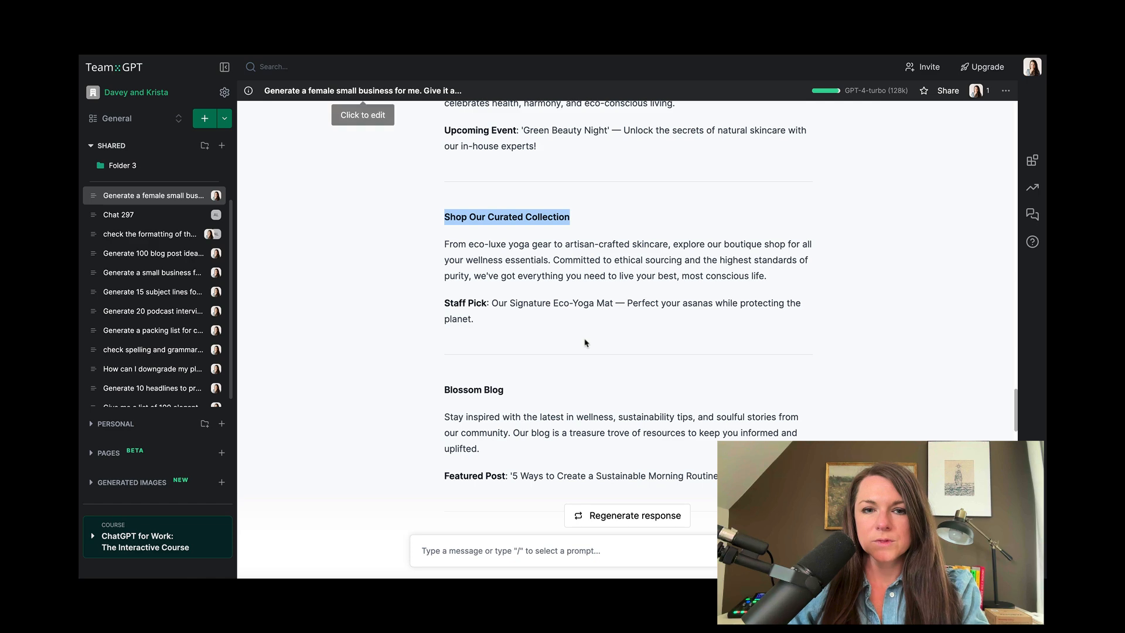
# - Replace the Featured card's description with the chat's paragraph beginning "From eco-luxe yoga gear to artisan-crafted skincare"
pyautogui.tripleClick(576, 278)
pyautogui.hotkey('ctrl', 'c')
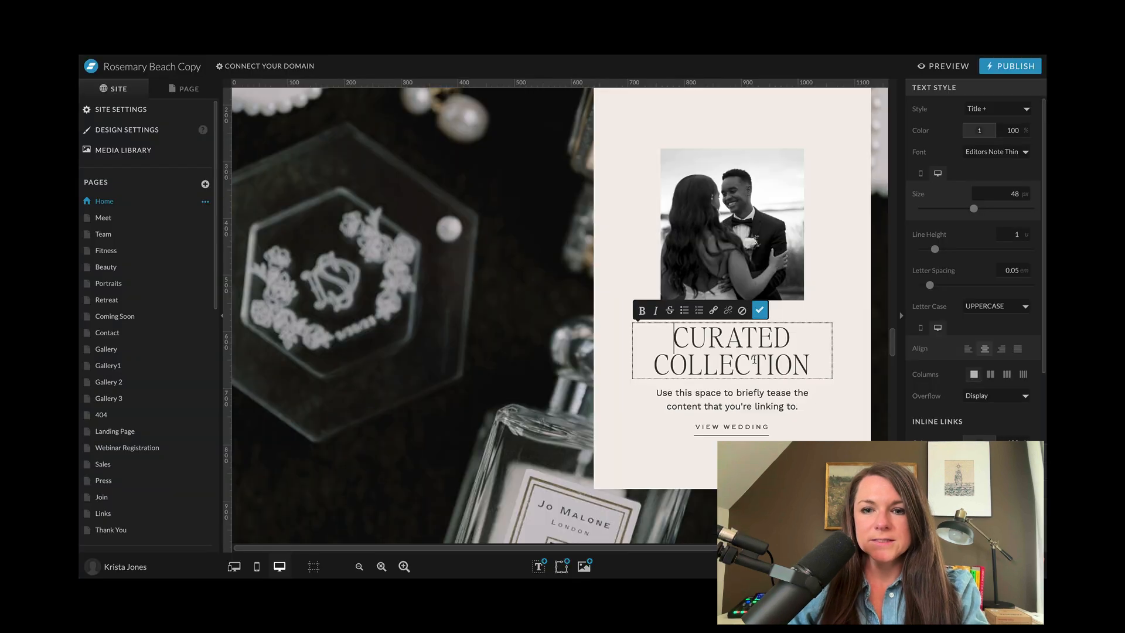
pyautogui.tripleClick(761, 394)
pyautogui.hotkey('ctrl', 'v')
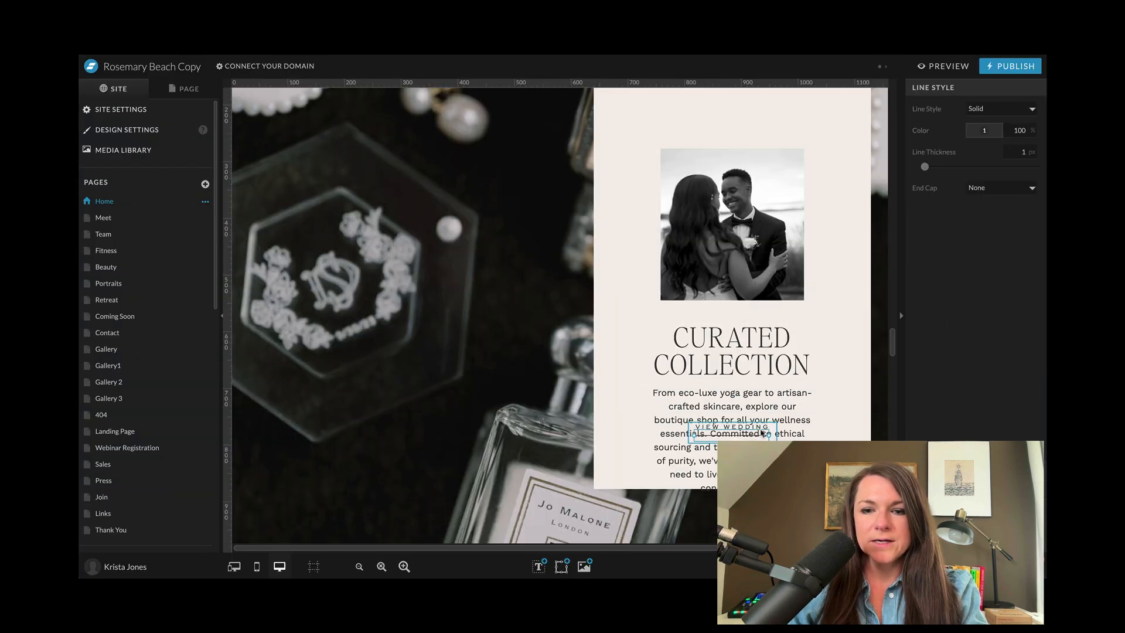
pyautogui.click(764, 434)
# - Replace the Featured section's background image with Elevae_1023_07624.jpg
pyautogui.click(730, 246)
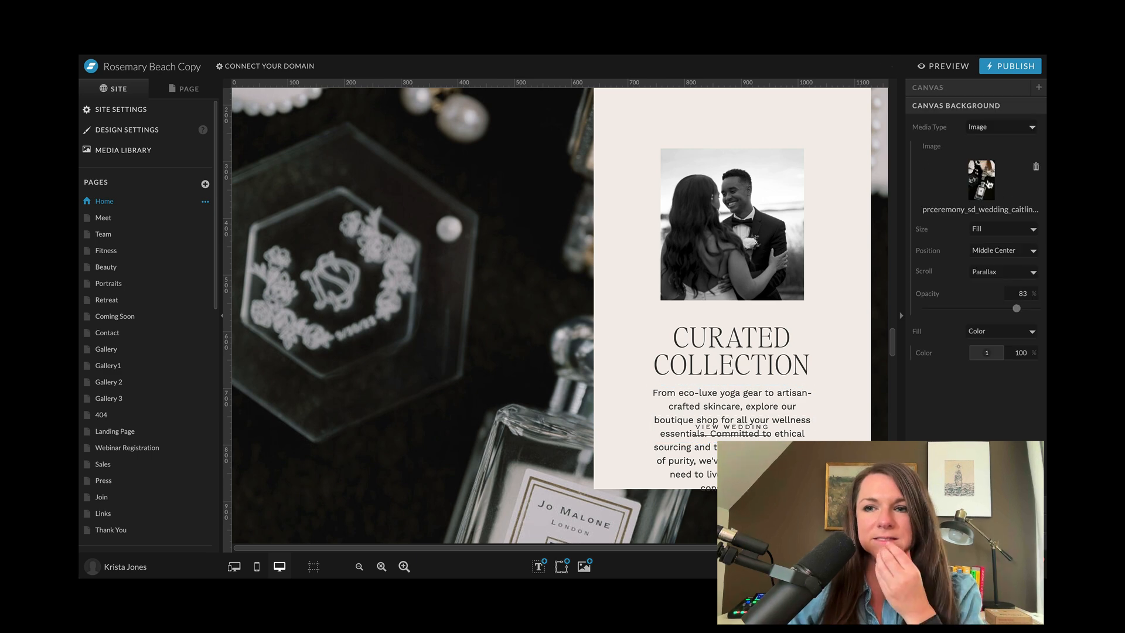
pyautogui.click(980, 178)
pyautogui.scroll(-3, 644, 281)
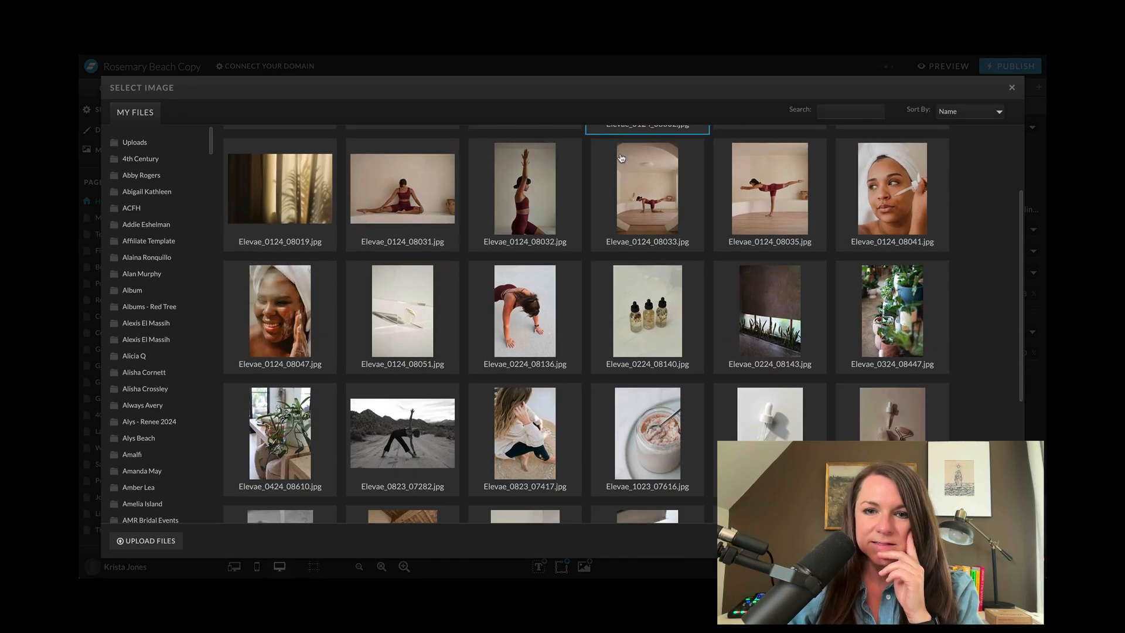
pyautogui.scroll(-3, 442, 291)
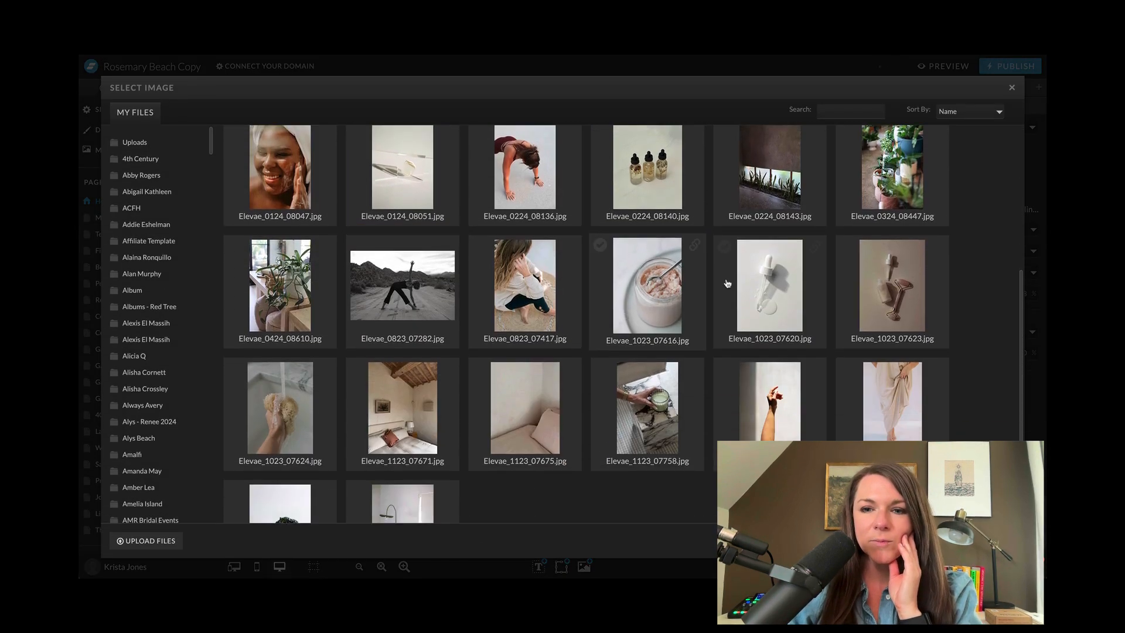
pyautogui.scroll(-3, 432, 364)
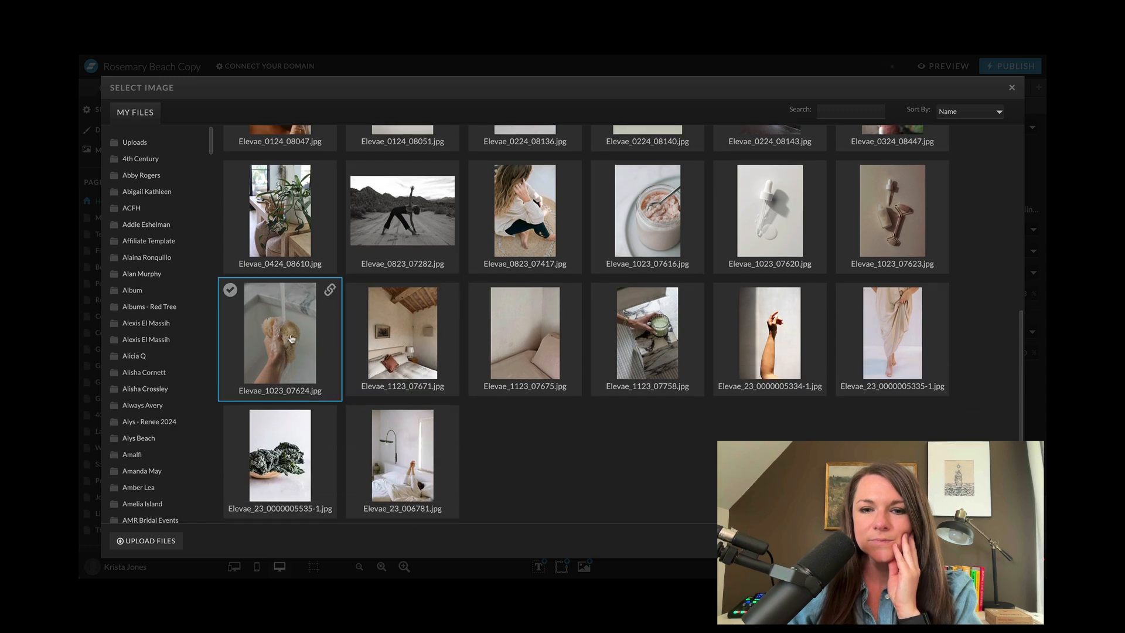
pyautogui.click(291, 338)
# - Try Elevae_0124_08047.jpg as the Featured card's photo, and replace it with the face serum photo Elevae_0124_08041.jpg
pyautogui.scroll(-1, 703, 246)
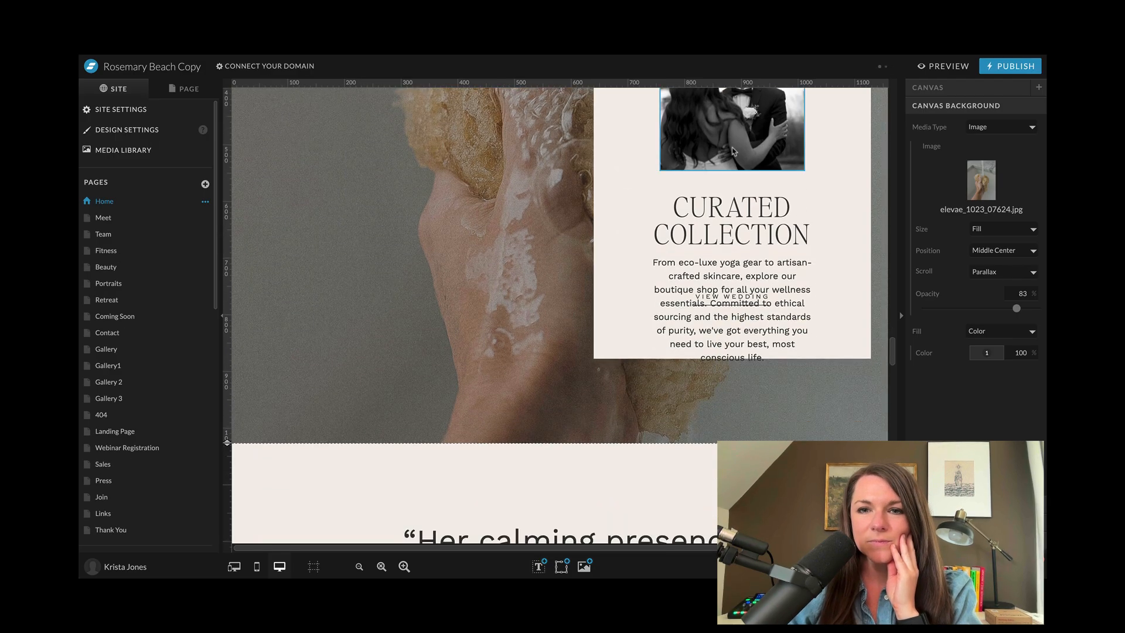
pyautogui.click(1021, 201)
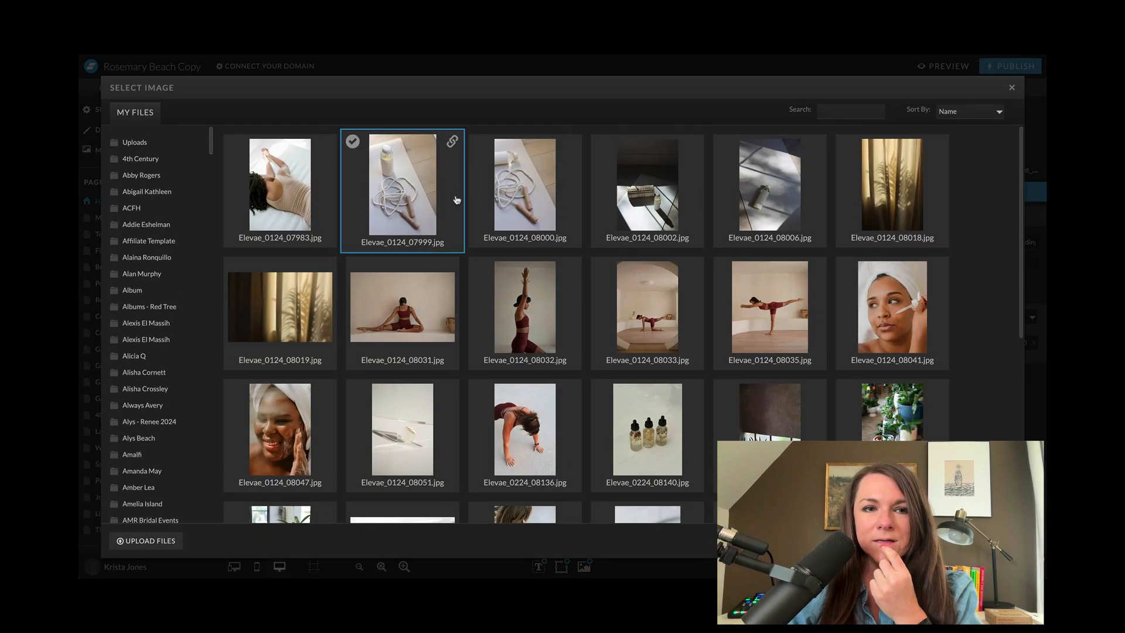
pyautogui.scroll(-2, 331, 204)
pyautogui.scroll(-1, 332, 205)
pyautogui.click(286, 305)
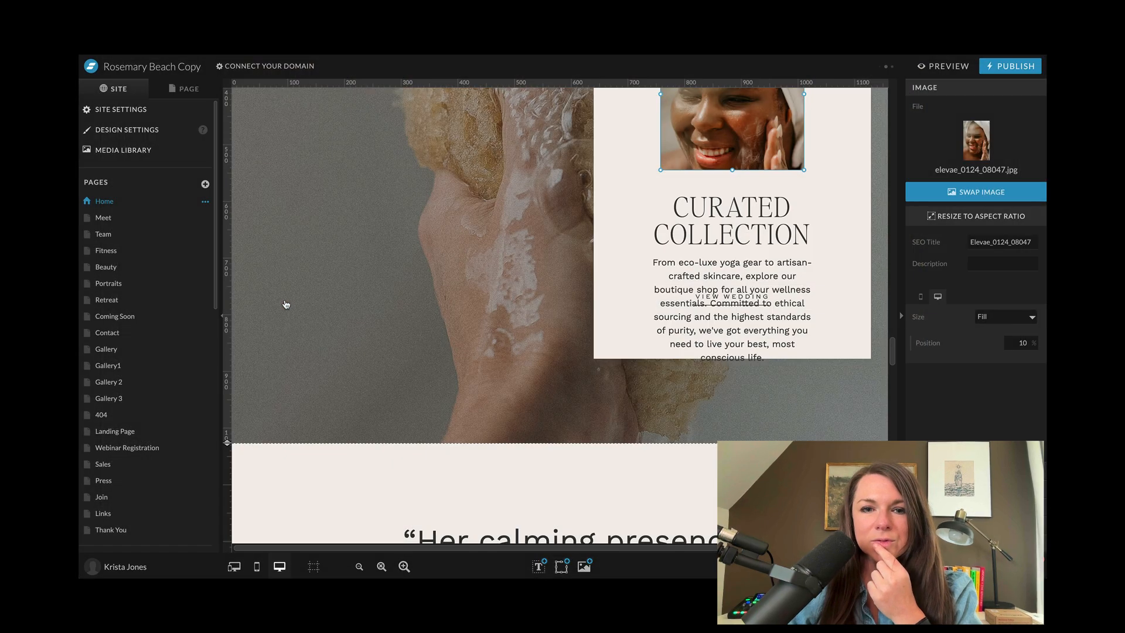
pyautogui.click(964, 146)
pyautogui.click(913, 317)
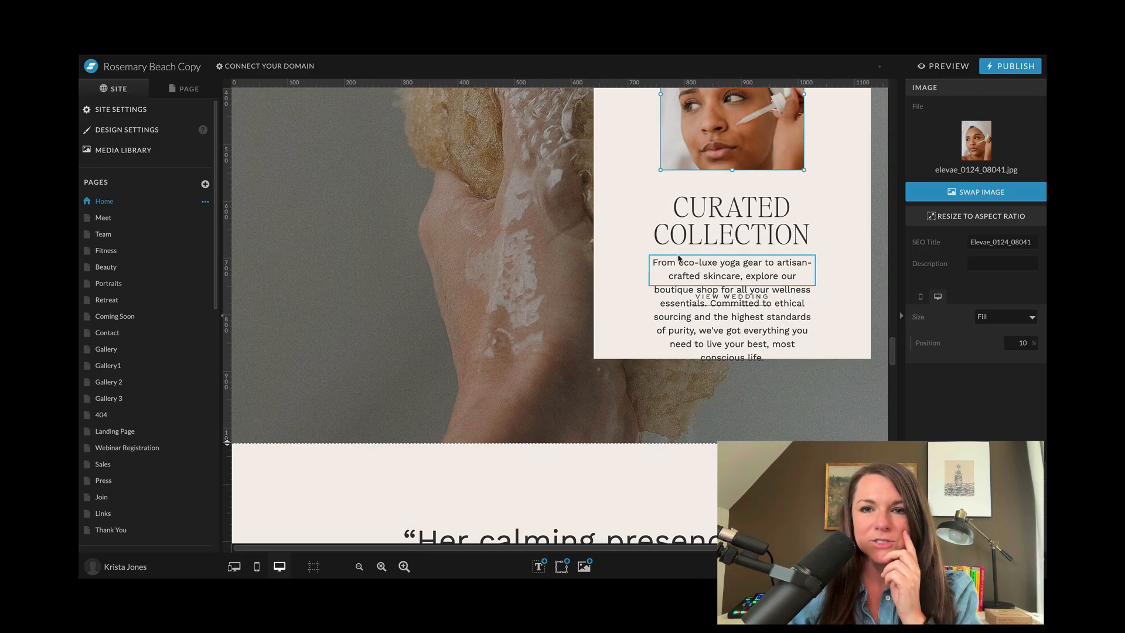
# - Move the Featured card's "View Wedding" link and its underline down to the card's lower edge
pyautogui.scroll(2, 678, 262)
pyautogui.click(683, 349)
pyautogui.click(725, 356)
pyautogui.press('Escape')
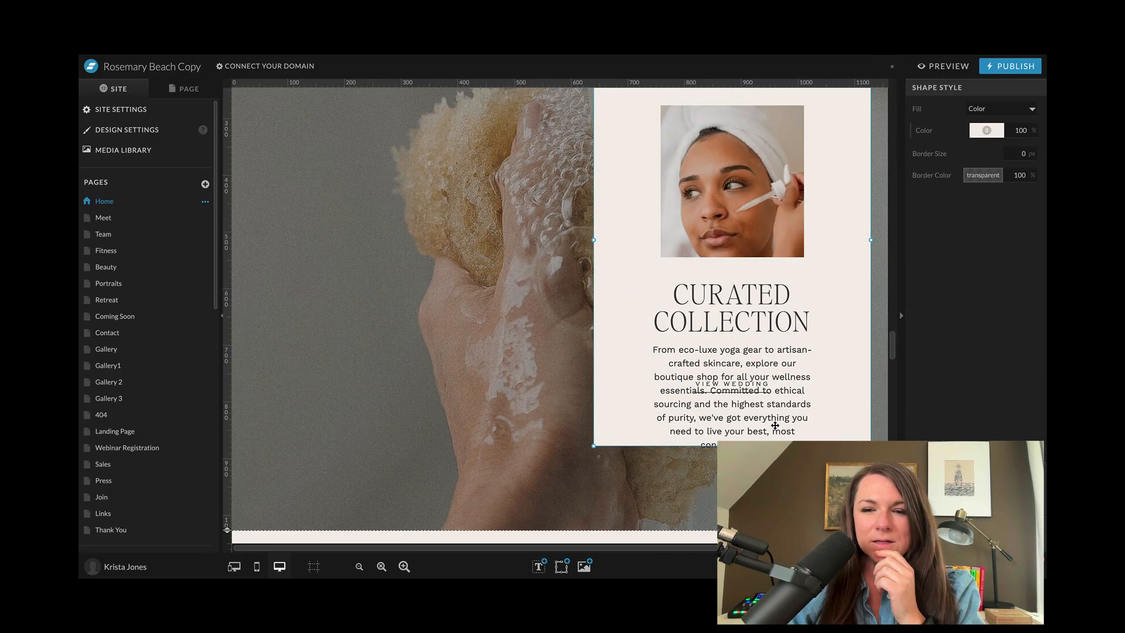
pyautogui.click(733, 385)
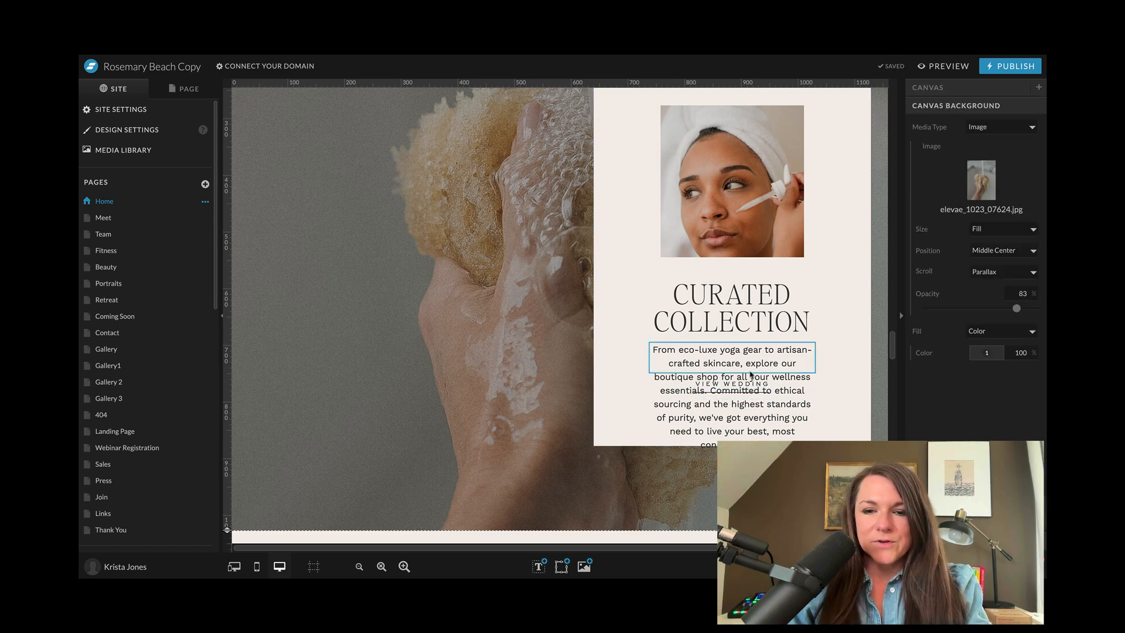
pyautogui.moveTo(732, 385); pyautogui.dragTo(754, 417)
# - Widen the Featured card's description box and cut its text after "explore our boutique shop for all your wellness essentials."
pyautogui.click(736, 378)
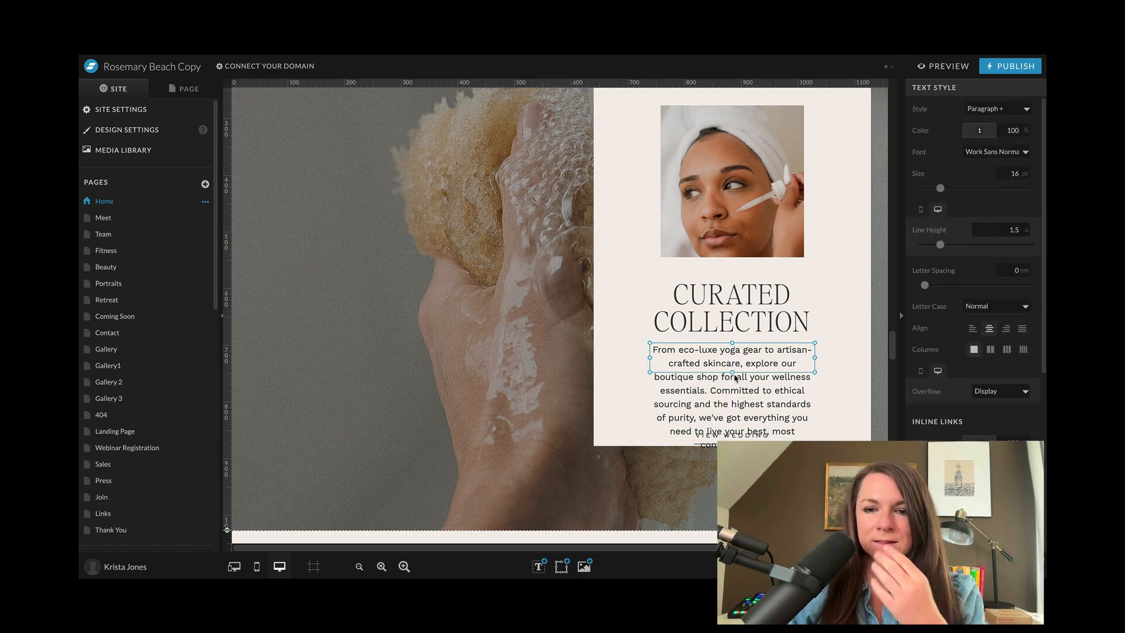
pyautogui.moveTo(736, 378); pyautogui.dragTo(832, 387)
pyautogui.doubleClick(715, 391)
pyautogui.press('BackSpace')
pyautogui.click(818, 405)
pyautogui.click(817, 392)
# - Change the Featured card's link text to "Visit the Shop" and move it with its underline up beneath the description
pyautogui.doubleClick(758, 436)
pyautogui.write('VISIT THE SHOP')
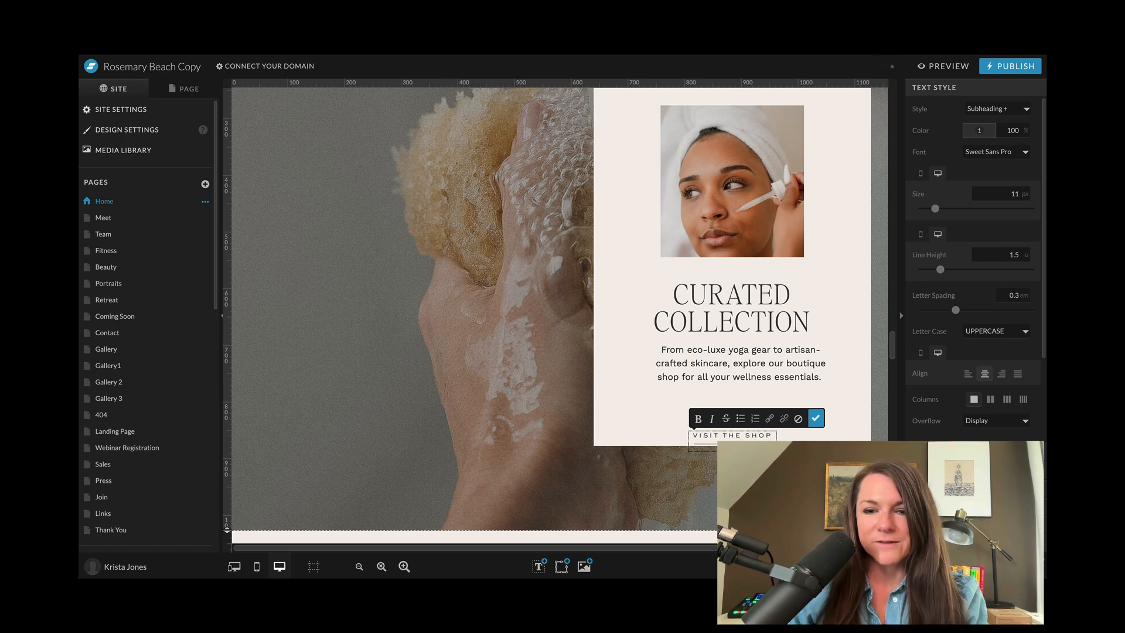
pyautogui.click(815, 418)
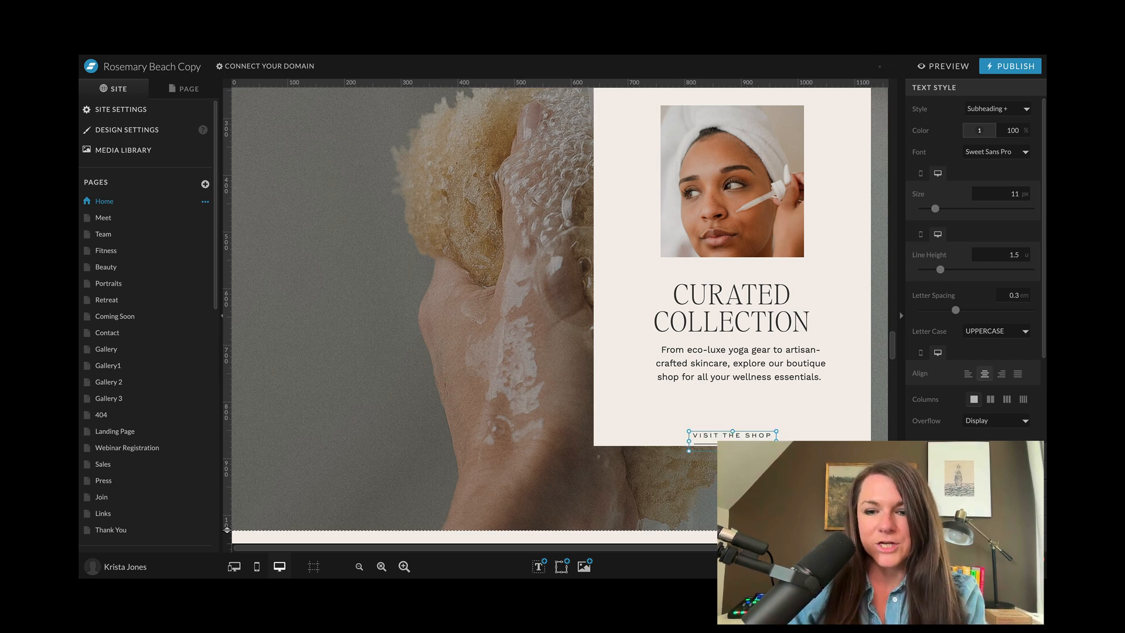
pyautogui.click(172, 92)
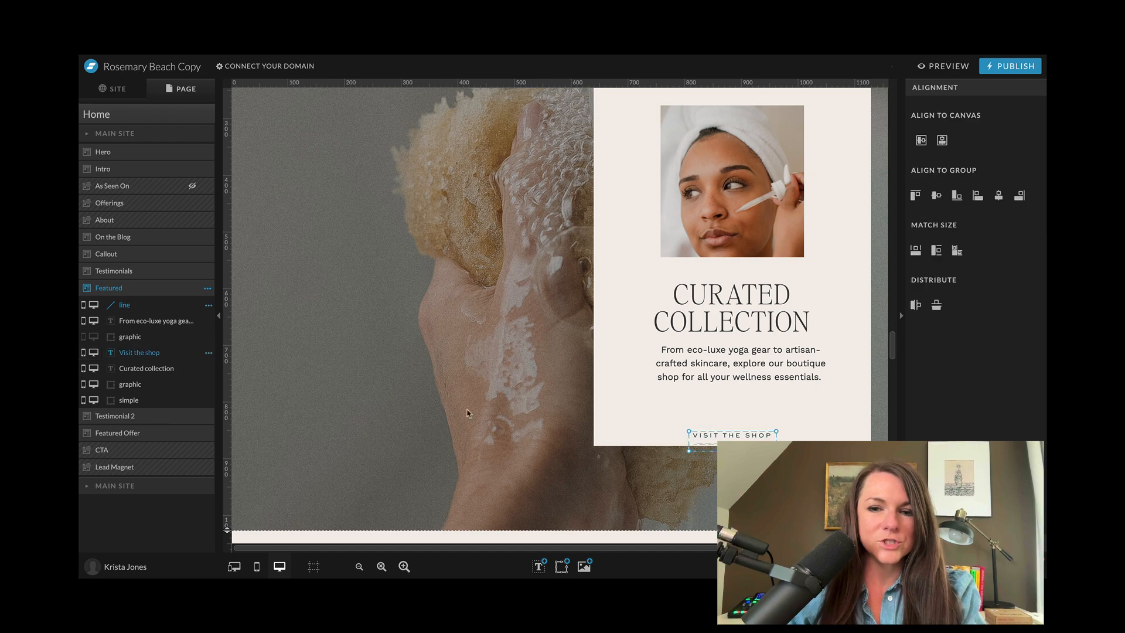
pyautogui.moveTo(735, 439); pyautogui.dragTo(735, 400)
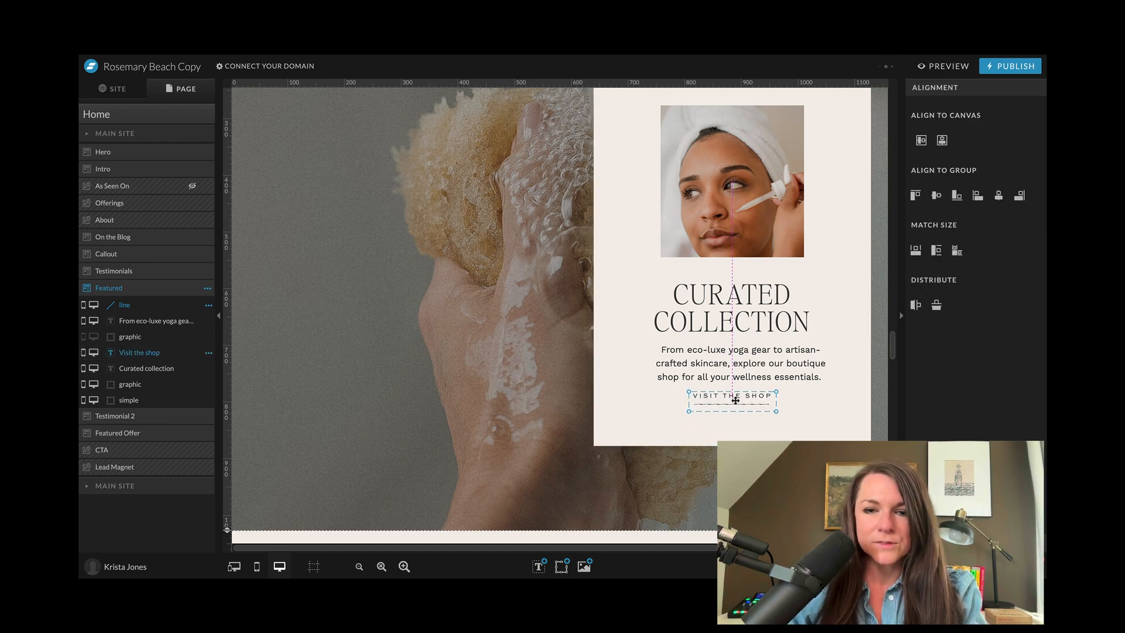
# - Center all the Featured card's elements on the canvas, and move the whole card back to the right of the background photo
pyautogui.hotkey('ctrl', 'a')
pyautogui.click(942, 141)
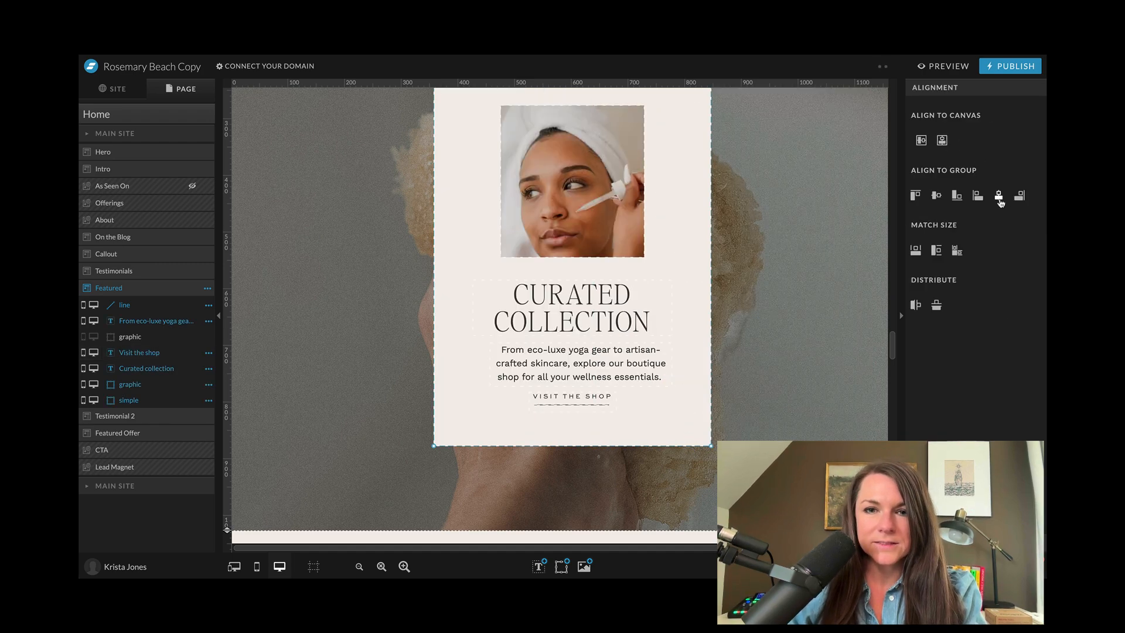
pyautogui.moveTo(556, 241); pyautogui.dragTo(698, 256)
pyautogui.scroll(4, 698, 256)
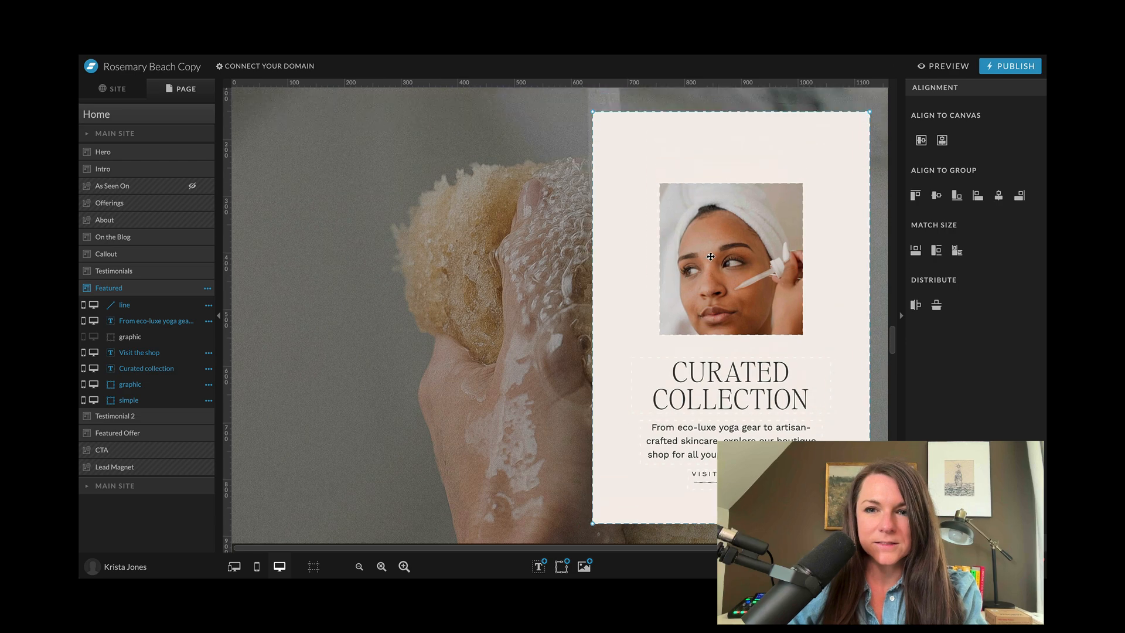
pyautogui.scroll(-4, 762, 305)
pyautogui.scroll(-8, 750, 318)
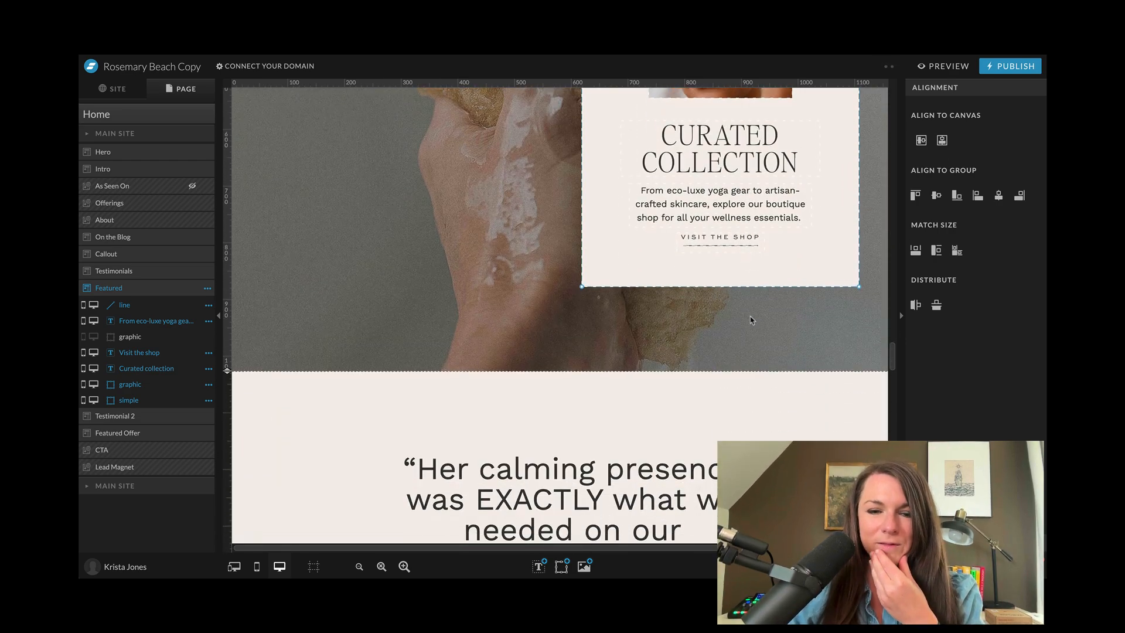
# - Switch to the Team-GPT chat and send the prompt "Generate 3 more testimonials"
pyautogui.click(643, 217)
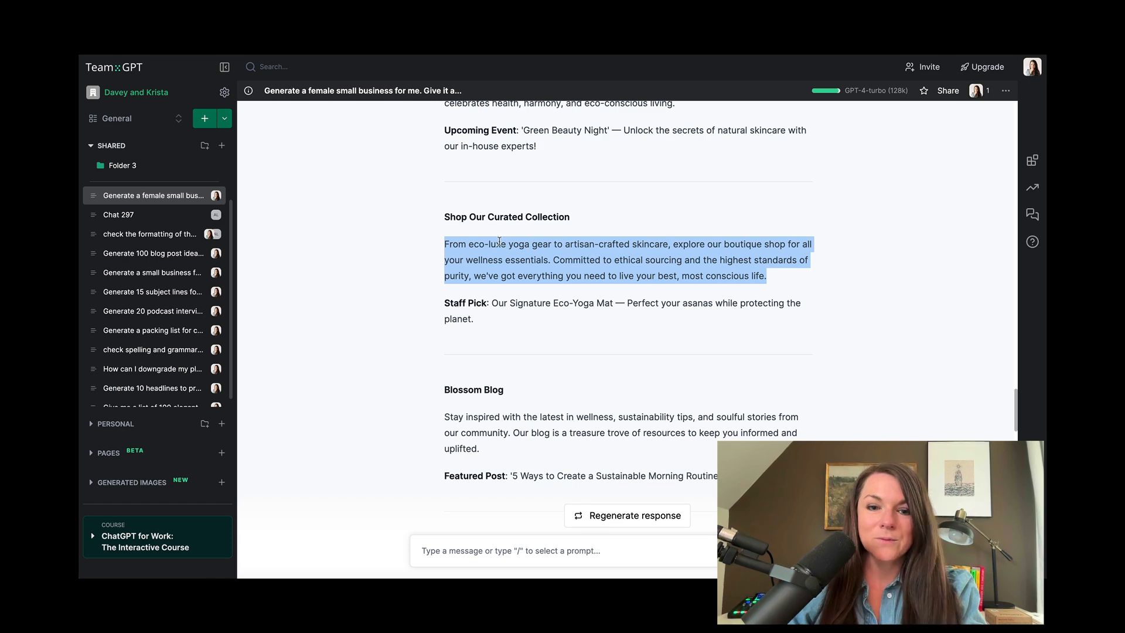
pyautogui.scroll(4, 499, 243)
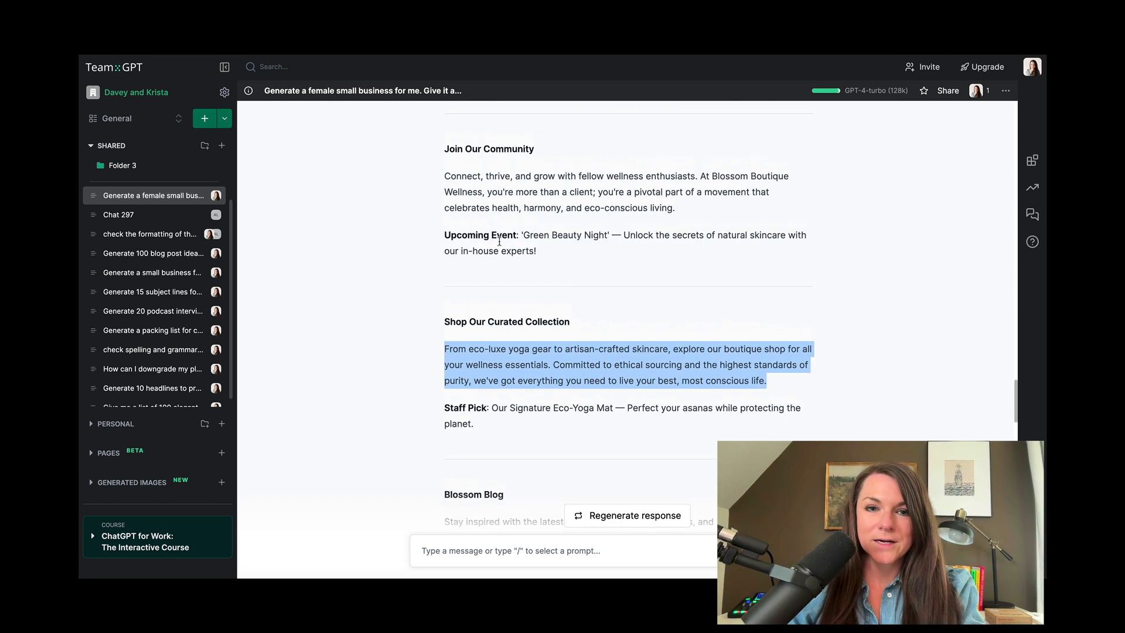
pyautogui.scroll(-10, 490, 504)
pyautogui.click(505, 547)
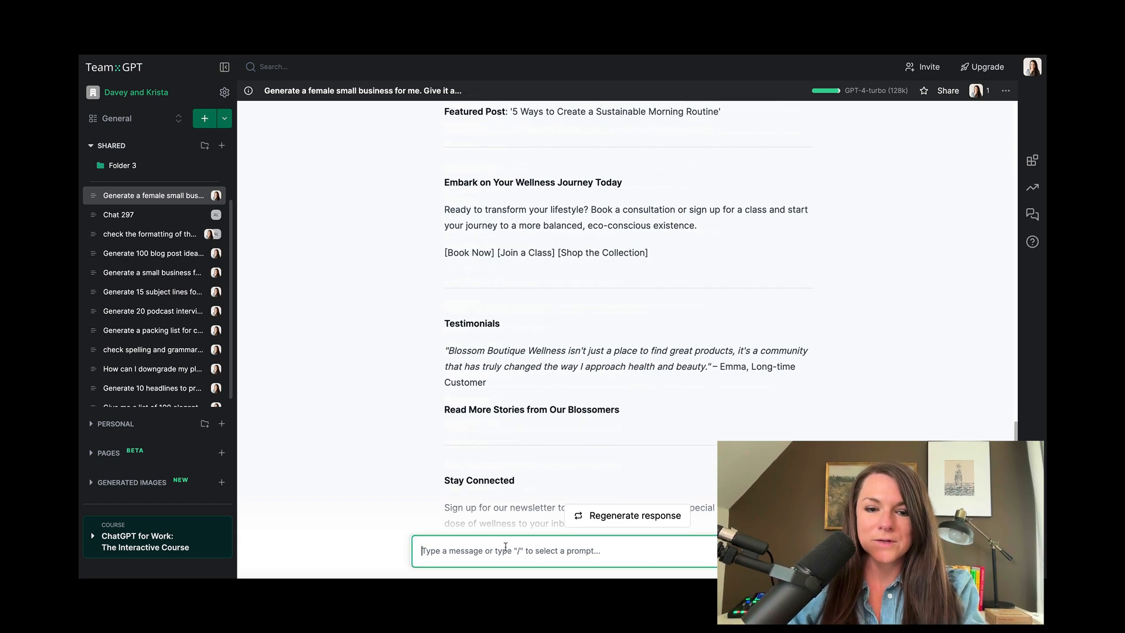
pyautogui.write('Generate 3 more testimonials')
pyautogui.press('Return')
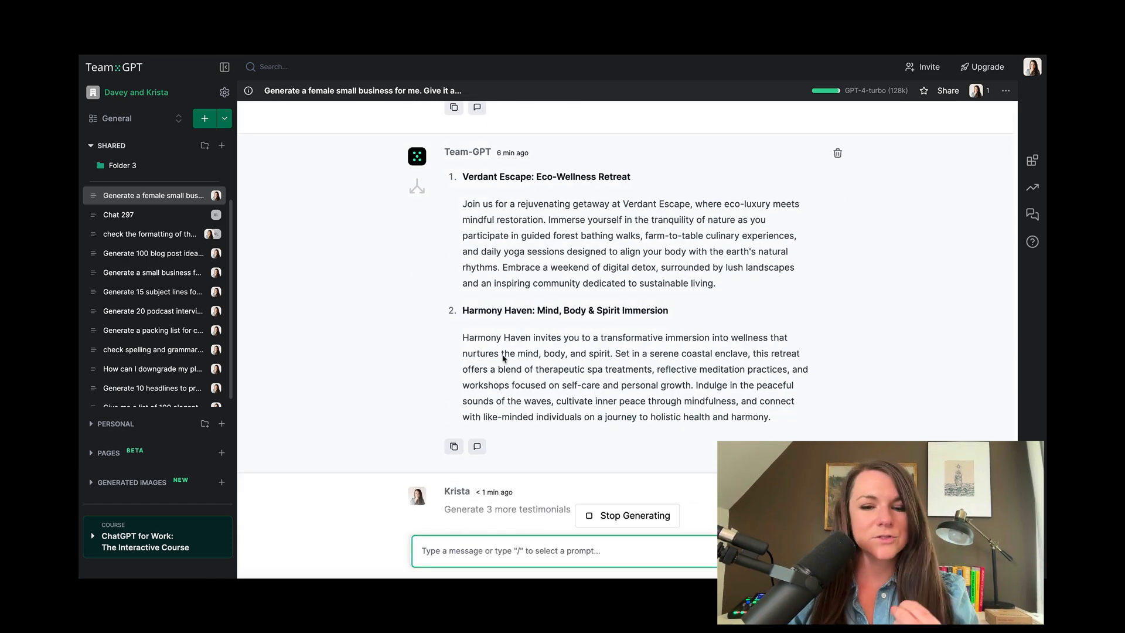
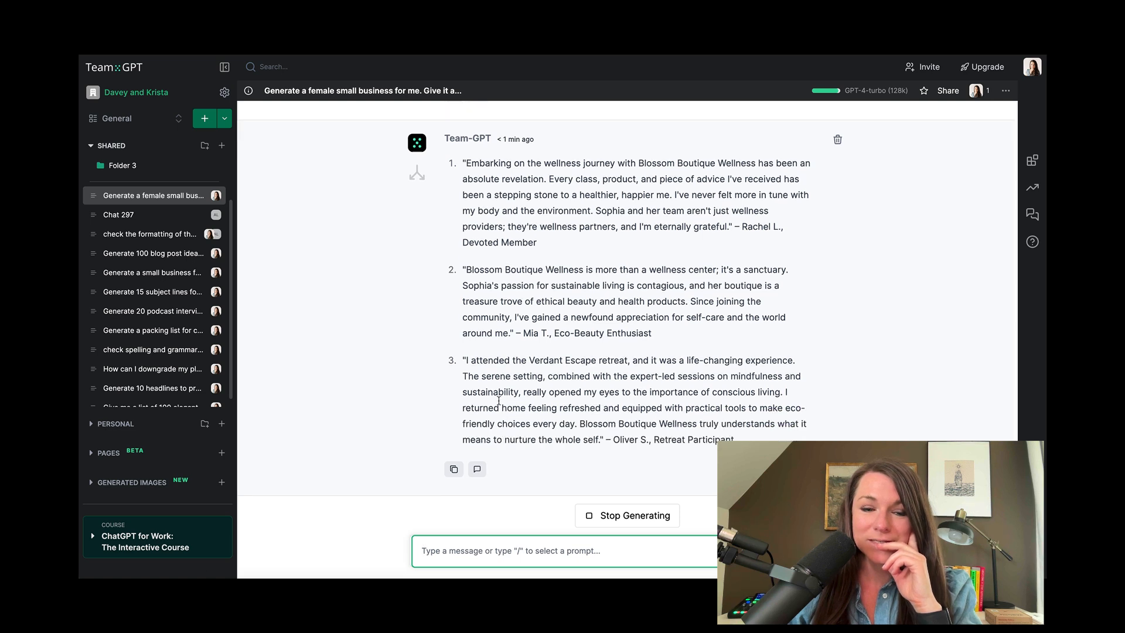
# - Copy the closing "I returned home feeling refreshed" passage of the third generated testimonial, and try clearing the Testimonial 2 quote in Showit
pyautogui.moveTo(469, 360); pyautogui.dragTo(621, 435)
pyautogui.hotkey('ctrl', 'c')
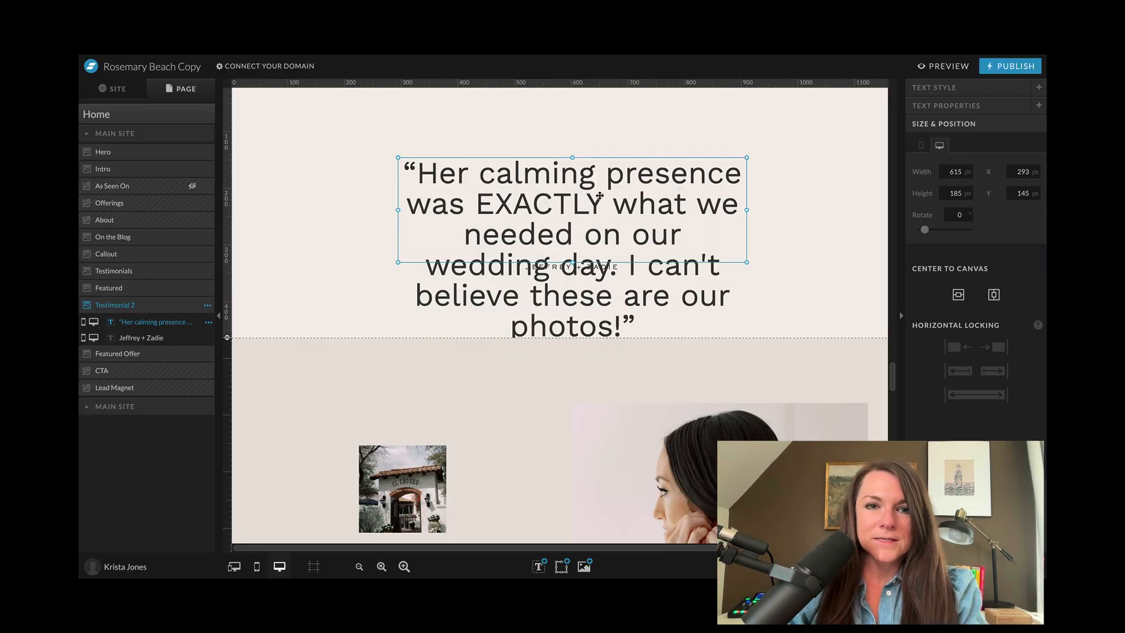
pyautogui.doubleClick(599, 195)
pyautogui.click(532, 202)
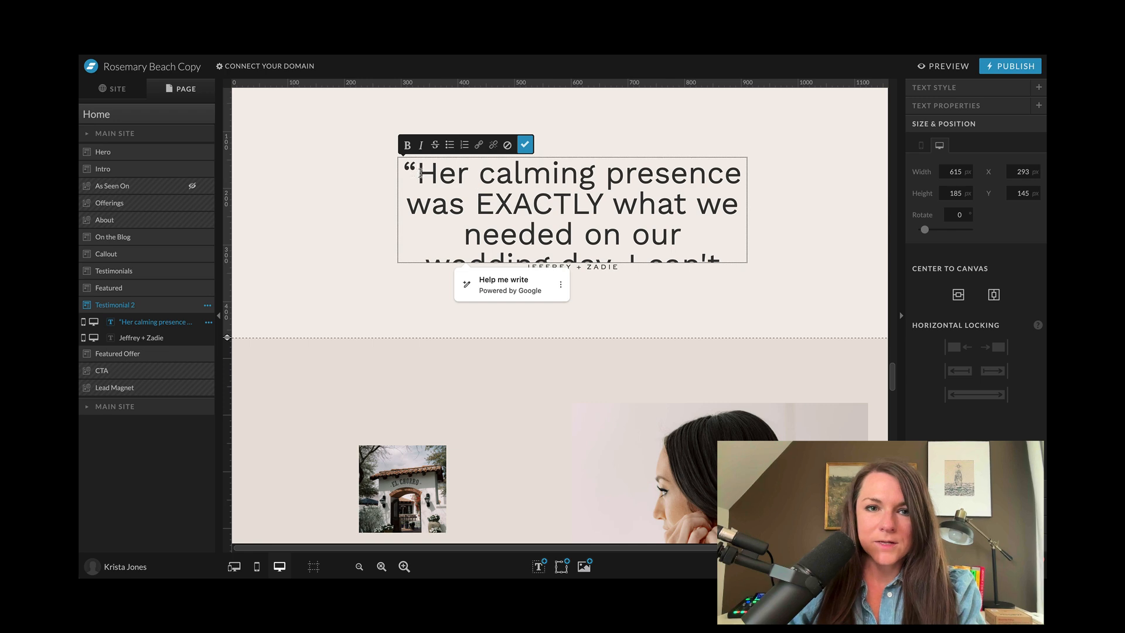
pyautogui.moveTo(420, 173); pyautogui.dragTo(727, 255)
pyautogui.press('BackSpace')
pyautogui.hotkey('ctrl', 'z')
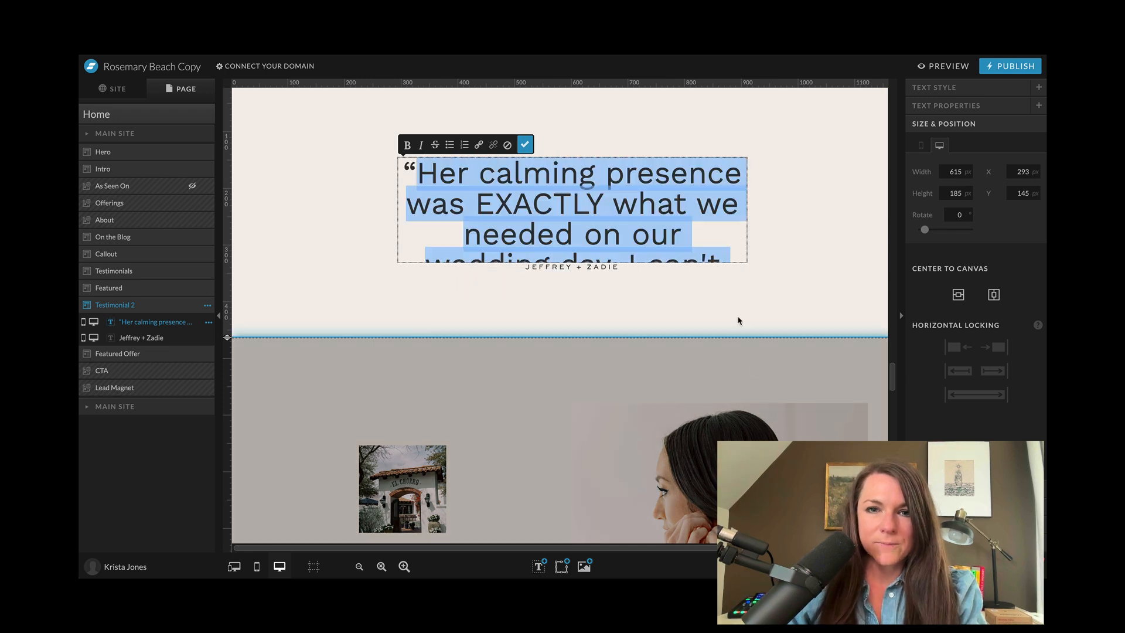
# - Widen the Testimonial 2 quote's text box to the right and apply the Title style to the quote
pyautogui.click(937, 87)
pyautogui.click(997, 109)
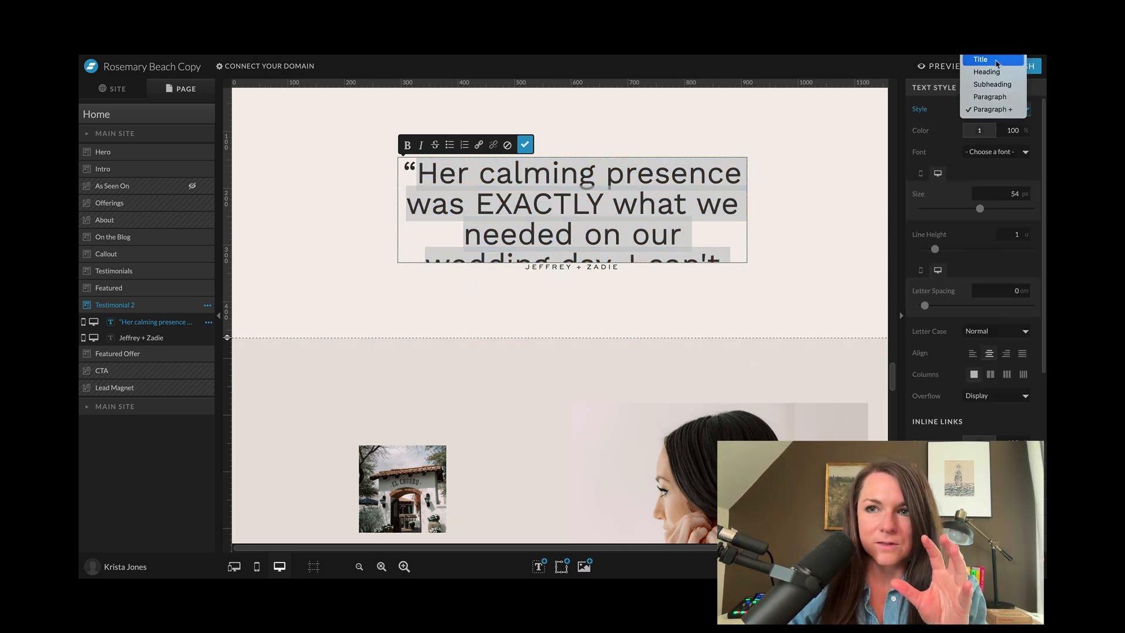
pyautogui.click(771, 256)
pyautogui.moveTo(748, 209); pyautogui.dragTo(830, 209)
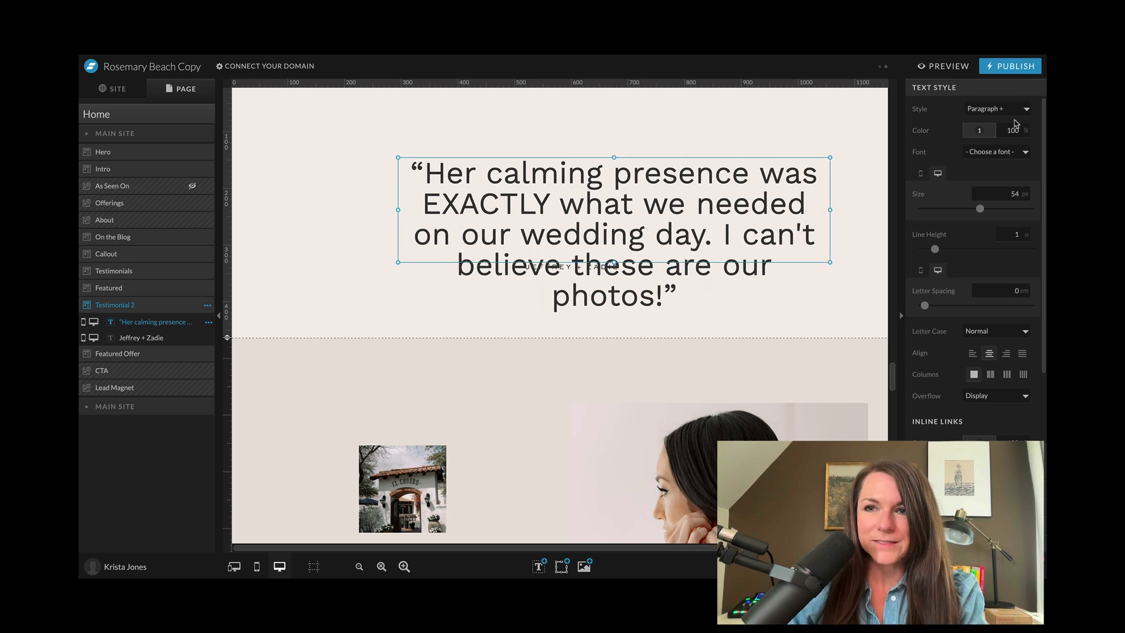
pyautogui.click(1017, 110)
pyautogui.click(1009, 72)
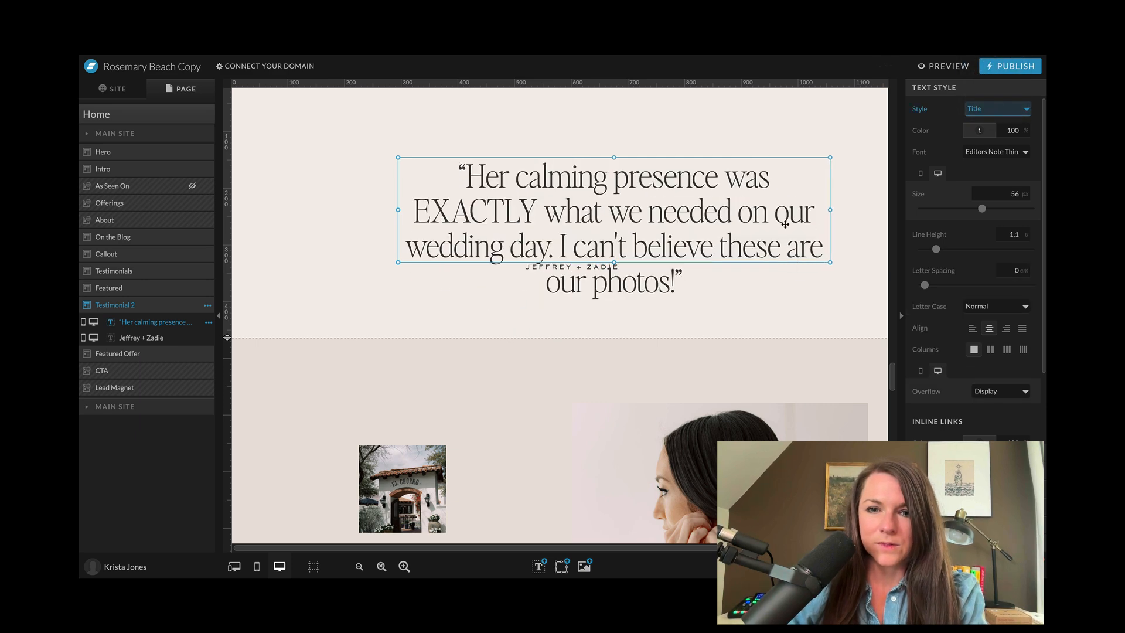
# - Replace the Testimonial 2 quote between its quotation marks with the copied testimonial passage, and set its text size to 35
pyautogui.doubleClick(669, 279)
pyautogui.moveTo(675, 281); pyautogui.dragTo(485, 194)
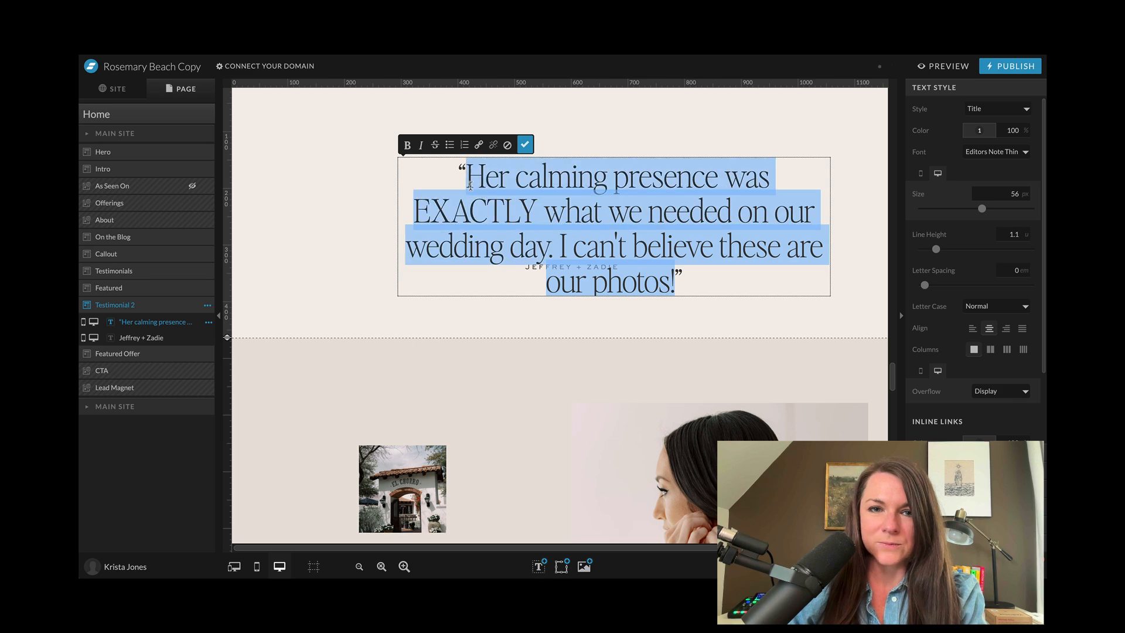
pyautogui.hotkey('ctrl', 'v')
pyautogui.press('Escape')
pyautogui.moveTo(982, 207); pyautogui.dragTo(961, 211)
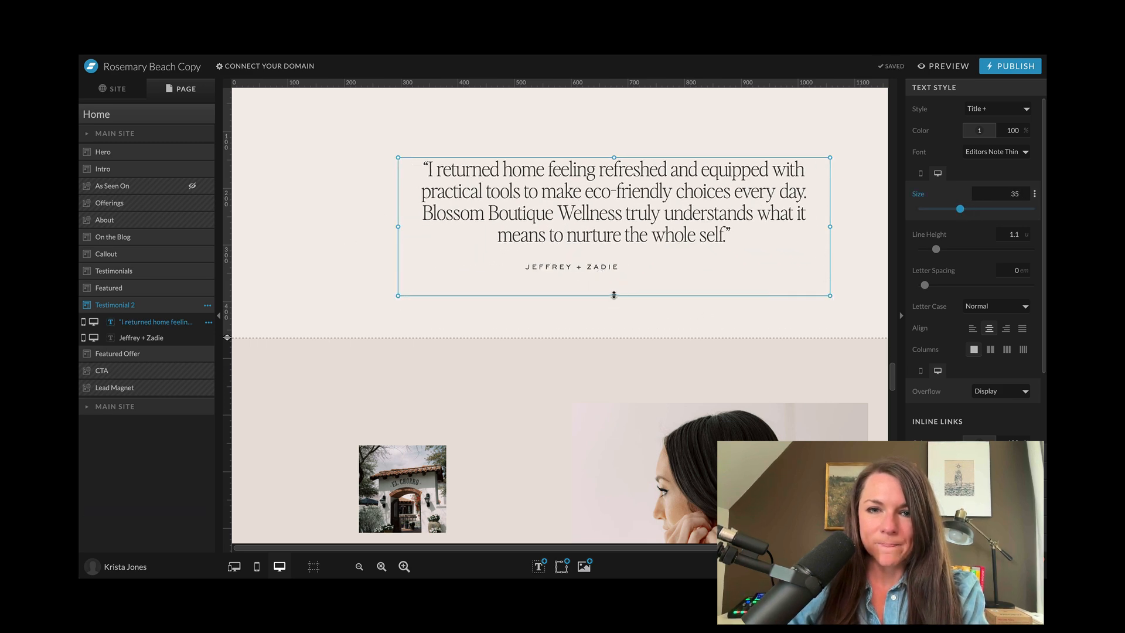
# - Copy the "Ready to transform your lifestyle?" paragraph from the Team-GPT chat, and open the CTA site canvas for editing in Showit
pyautogui.moveTo(444, 326); pyautogui.dragTo(725, 347)
pyautogui.hotkey('ctrl', 'c')
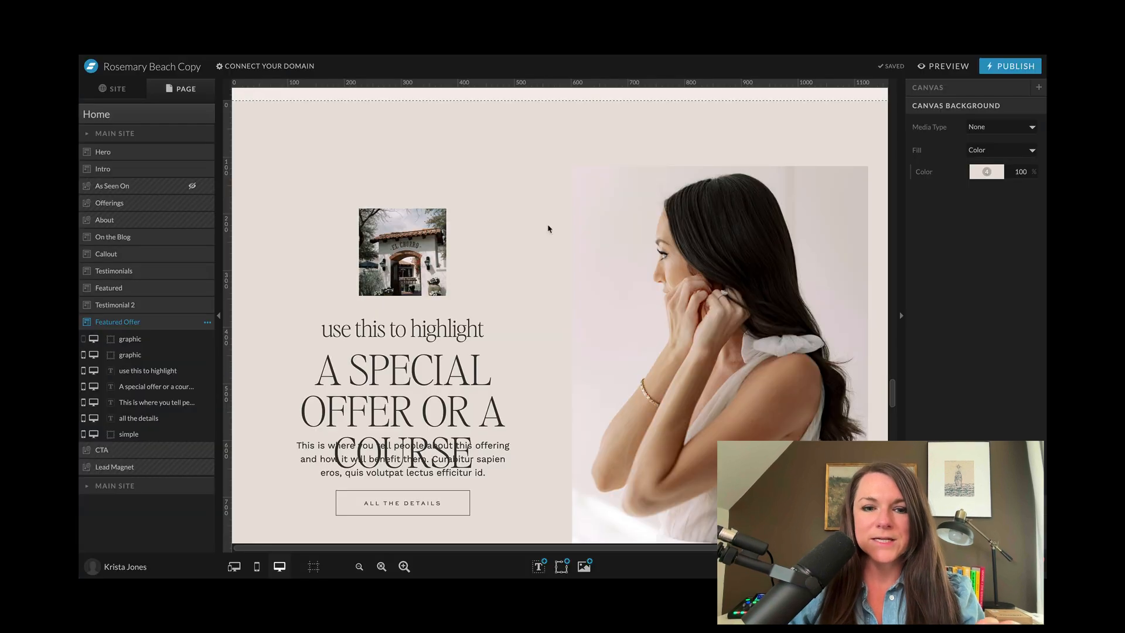
pyautogui.scroll(-5, 563, 264)
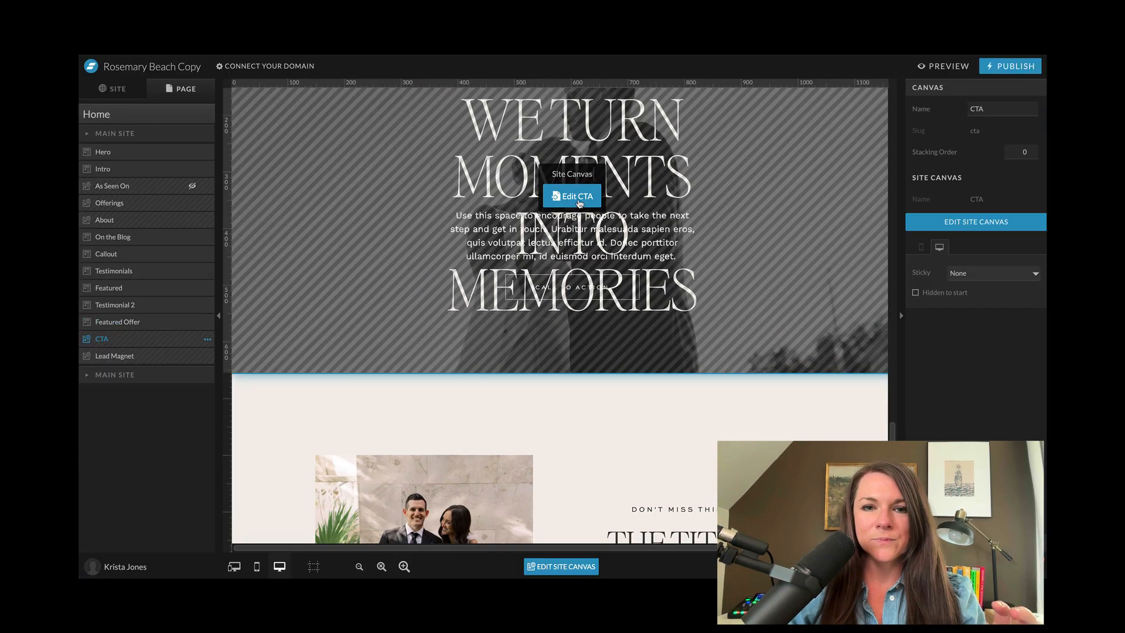
pyautogui.click(578, 198)
# - Replace the CTA section's placeholder body paragraph with the copied "Ready to transform your lifestyle?" text
pyautogui.click(576, 228)
pyautogui.doubleClick(575, 228)
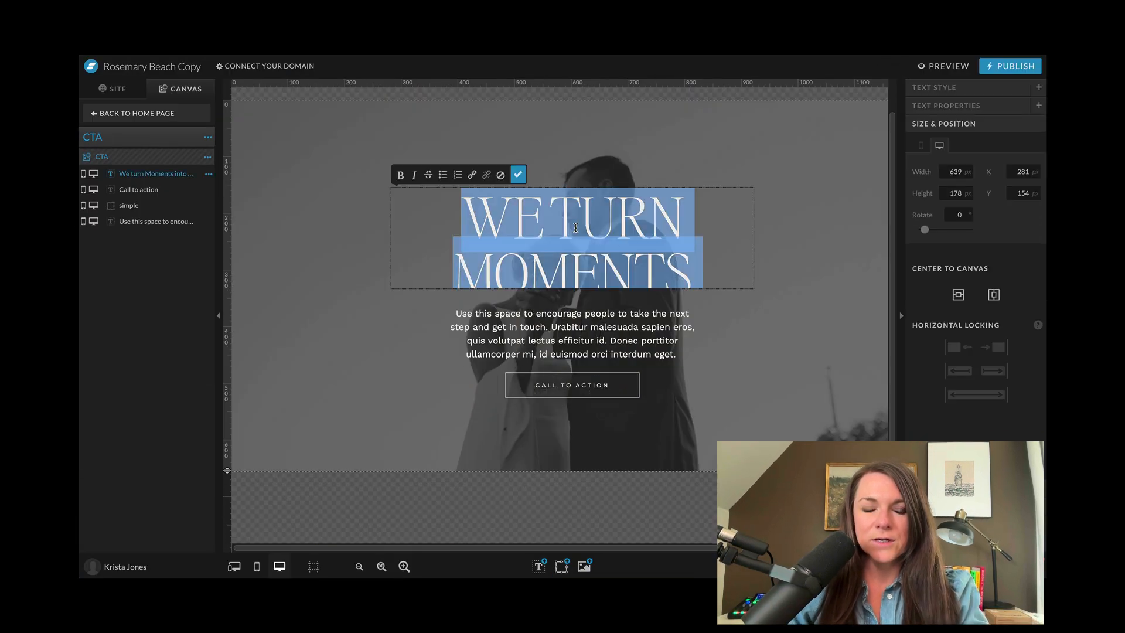
pyautogui.doubleClick(575, 330)
pyautogui.hotkey('ctrl', 'a')
pyautogui.hotkey('ctrl', 'v')
# - Replace the CTA heading with "Embark on Your Wellness Journey Today", copied from the Team-GPT chat
pyautogui.click(636, 217)
pyautogui.doubleClick(636, 217)
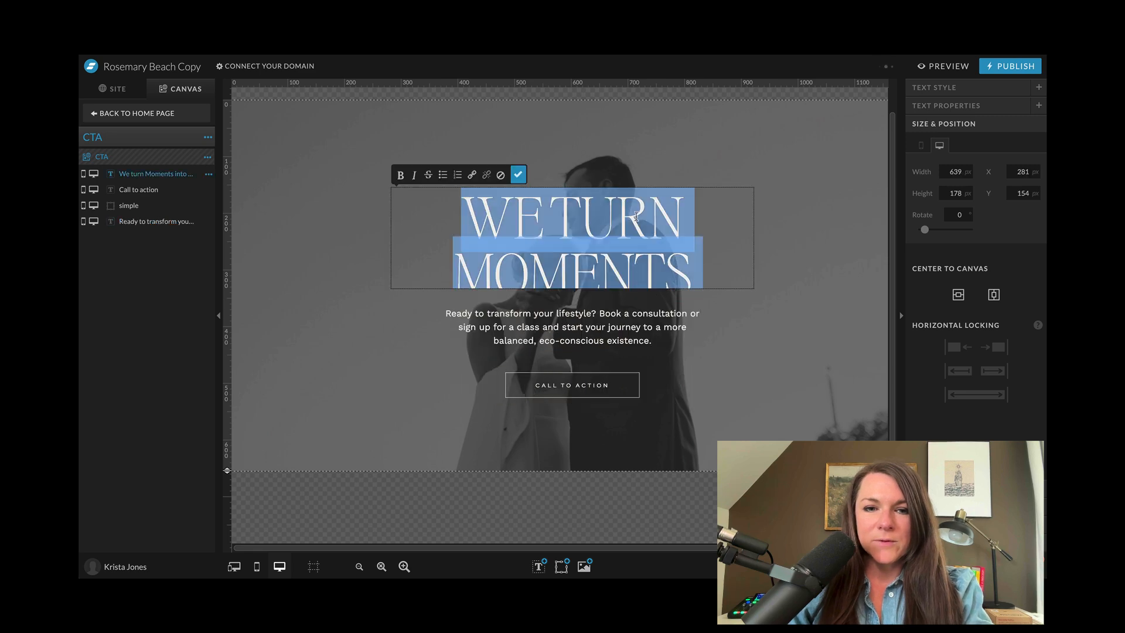
pyautogui.hotkey('ctrl', 'a')
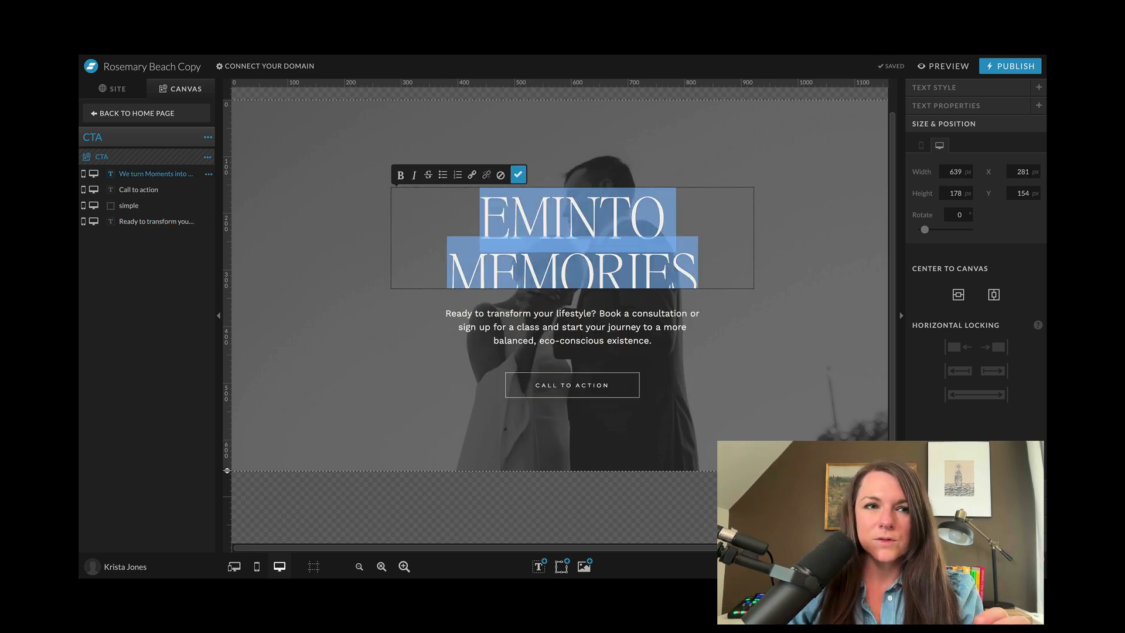
pyautogui.hotkey('alt', 'Tab')
pyautogui.moveTo(444, 300); pyautogui.dragTo(616, 303)
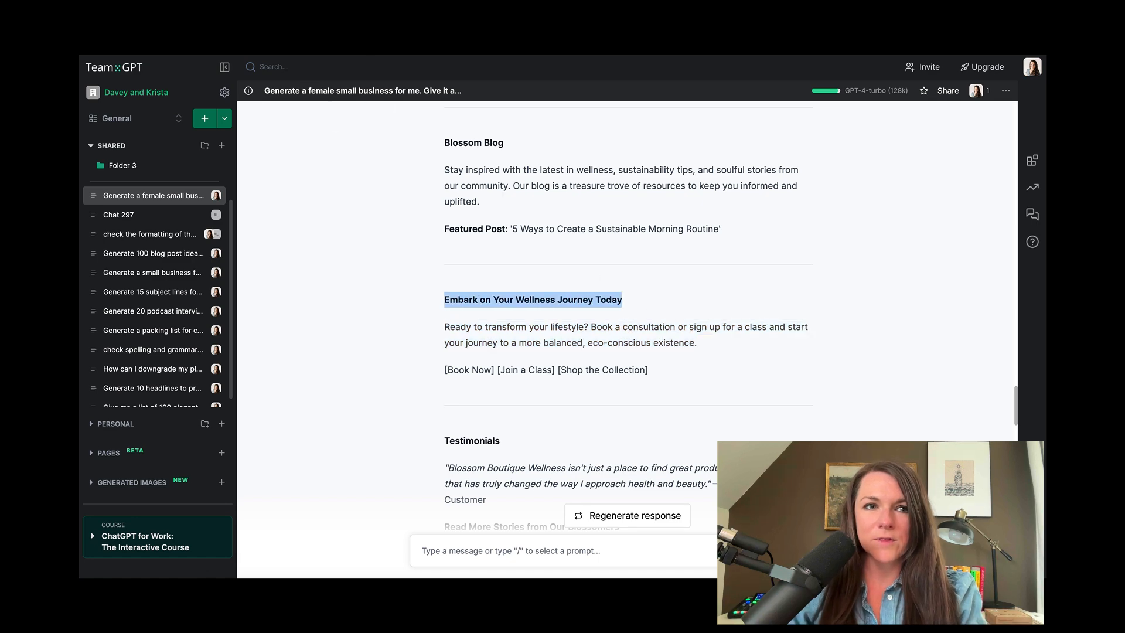
pyautogui.hotkey('alt', 'Tab')
pyautogui.write('Embark on Your Wellness Journey Today')
pyautogui.press('Escape')
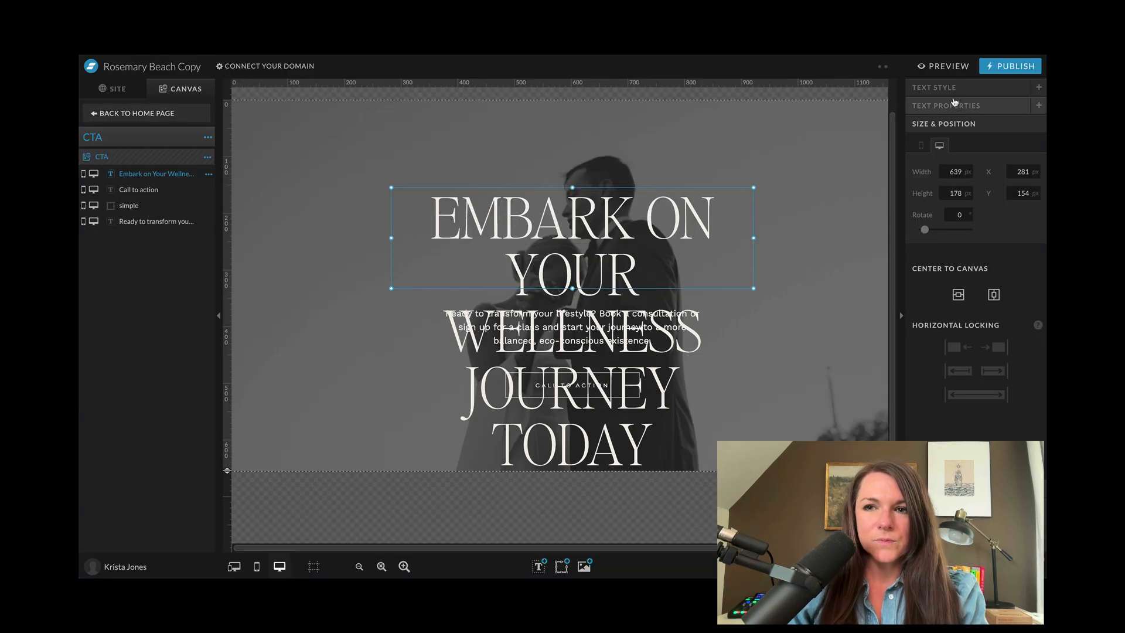
# - Set the CTA heading's letter case to Normal and its text size to 67
pyautogui.click(954, 87)
pyautogui.click(996, 305)
pyautogui.click(984, 292)
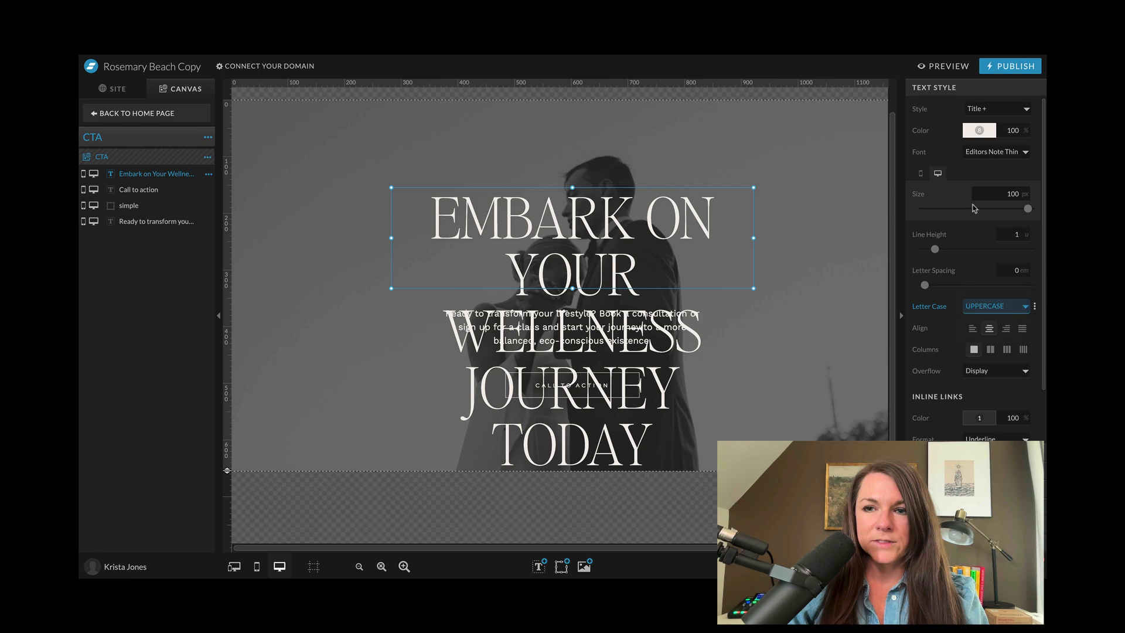
pyautogui.moveTo(1026, 215); pyautogui.dragTo(994, 215)
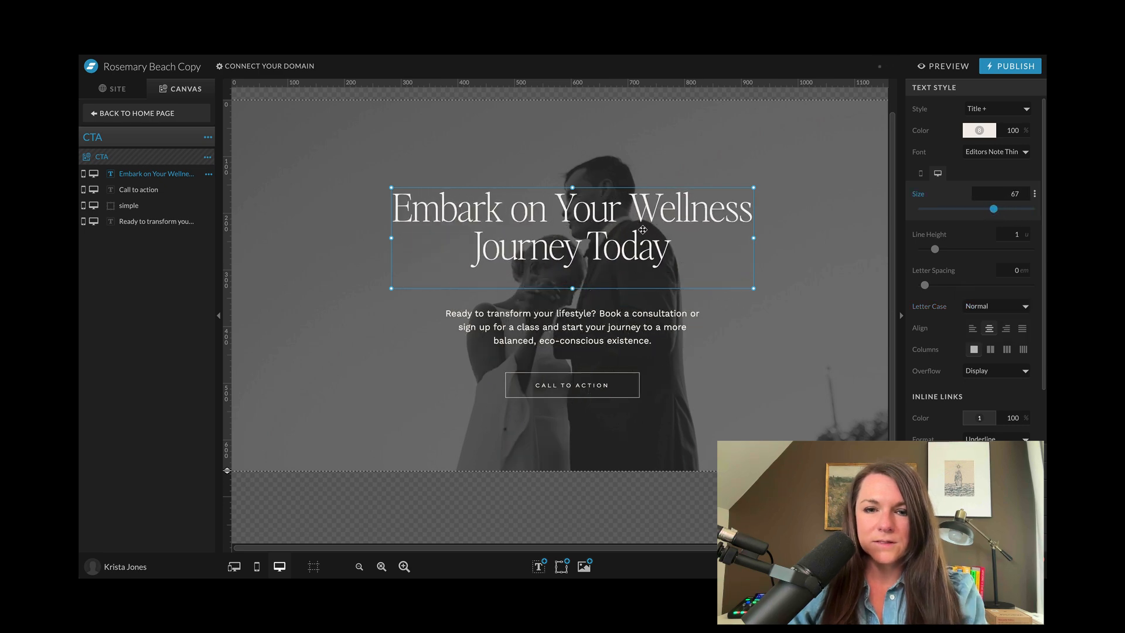
# - Tighten the CTA layout by moving the heading down and the button up toward the paragraph, and nudge the whole group slightly upward
pyautogui.moveTo(643, 230); pyautogui.dragTo(637, 257)
pyautogui.moveTo(586, 442); pyautogui.dragTo(587, 379)
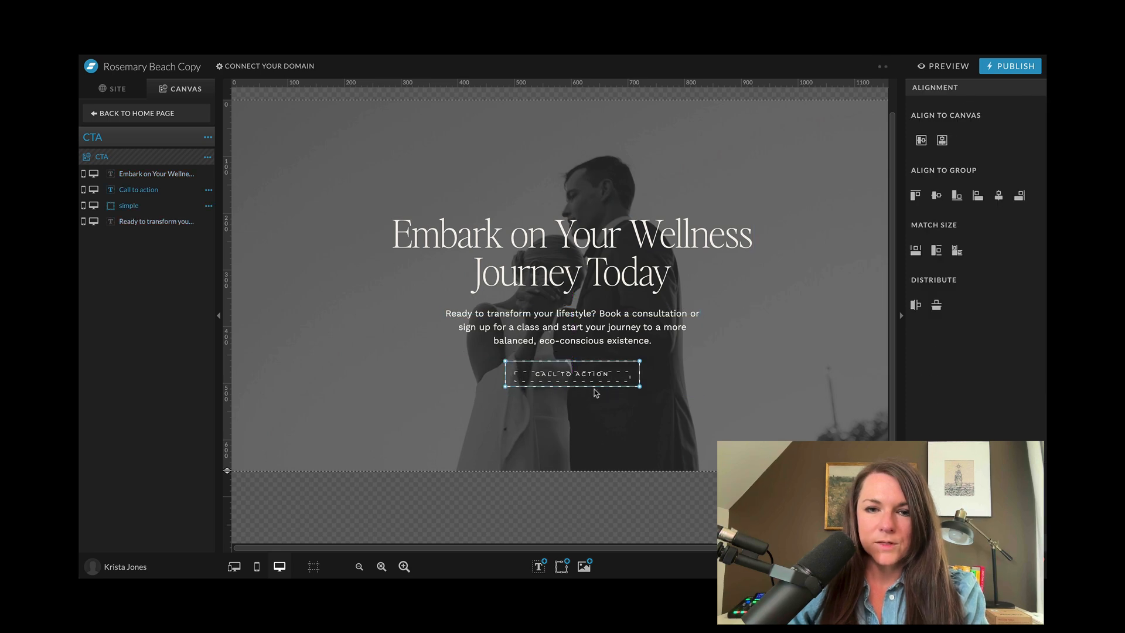
pyautogui.keyDown('shift'); pyautogui.click(601, 263); pyautogui.keyUp('shift')
pyautogui.moveTo(601, 263); pyautogui.dragTo(601, 260)
pyautogui.click(864, 269)
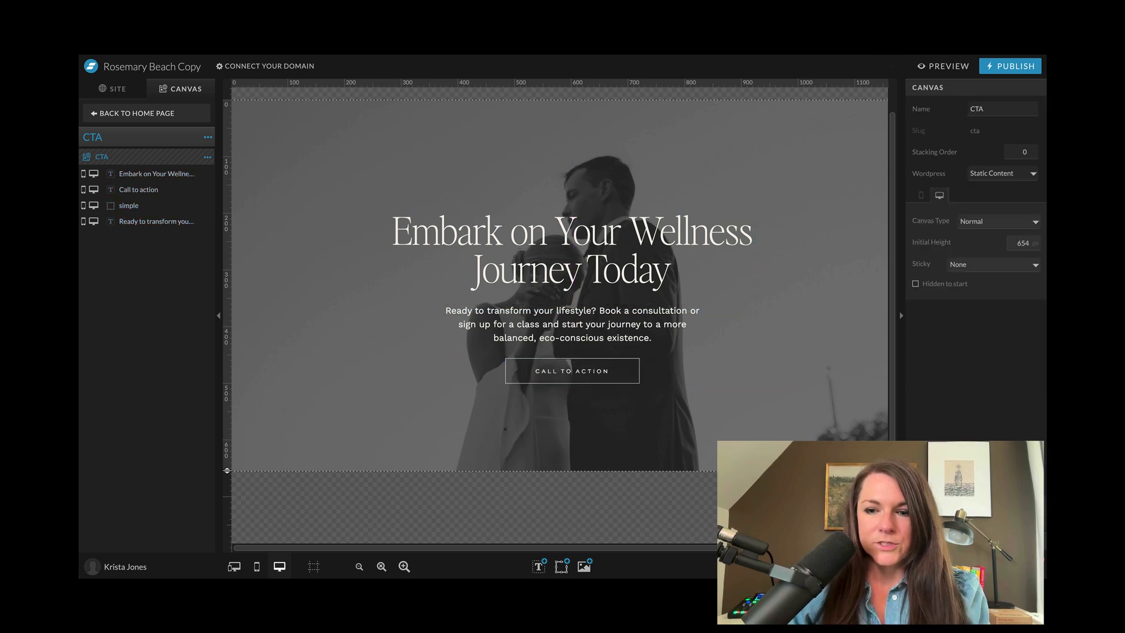
# - Change the CTA canvas background image to Elevae_1123_07675.jpg
pyautogui.click(987, 193)
pyautogui.scroll(-1, 707, 204)
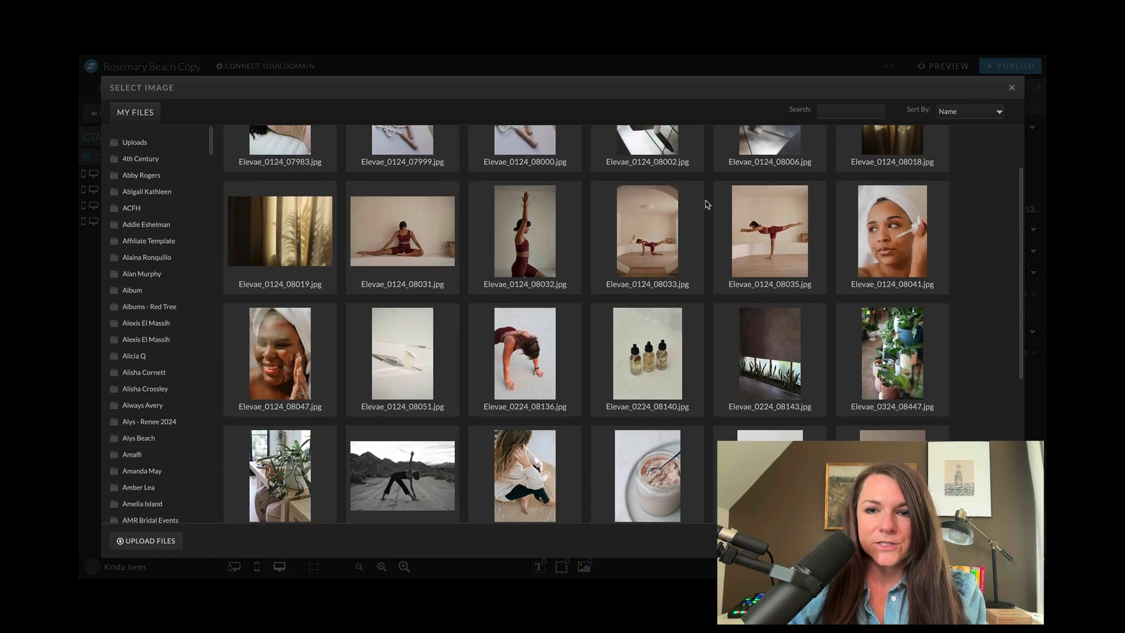
pyautogui.scroll(-2, 516, 264)
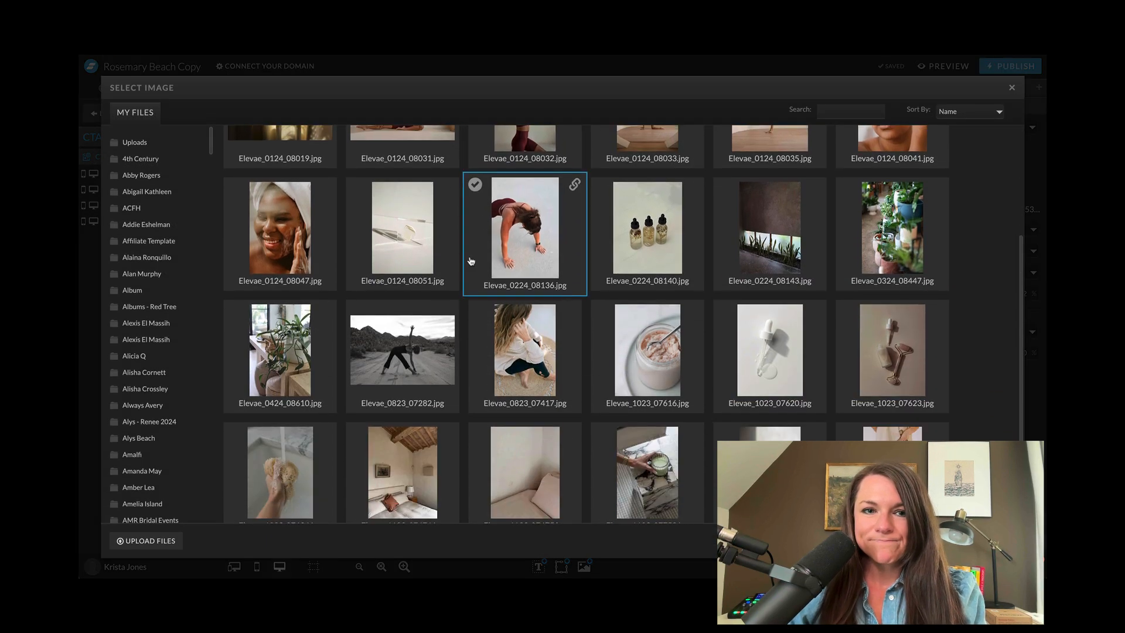
pyautogui.scroll(-2, 516, 327)
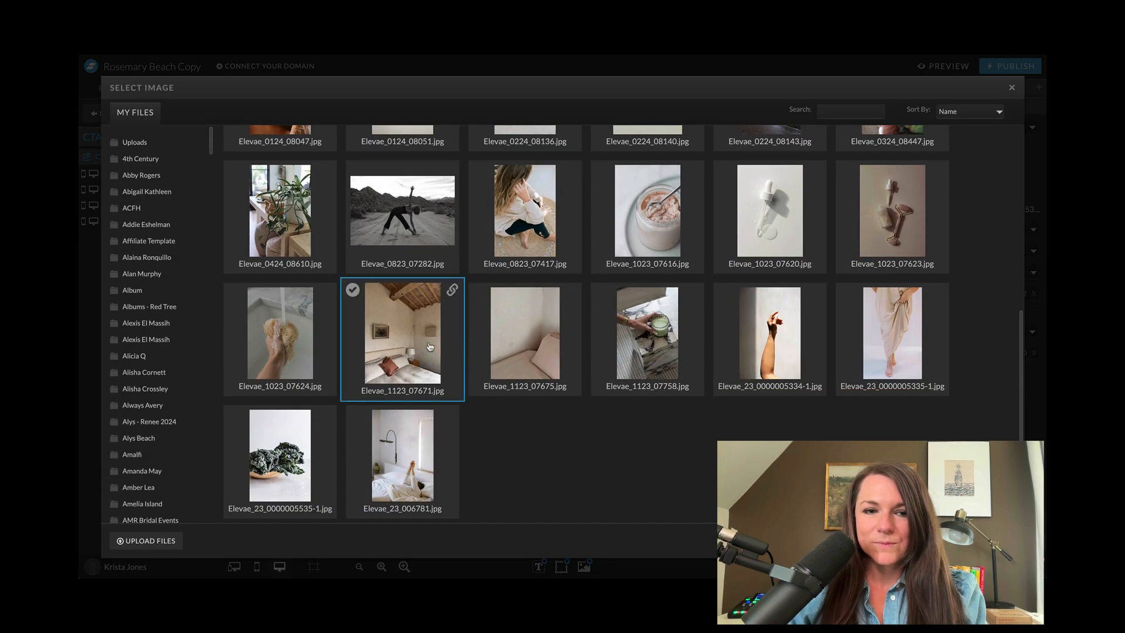
pyautogui.click(558, 352)
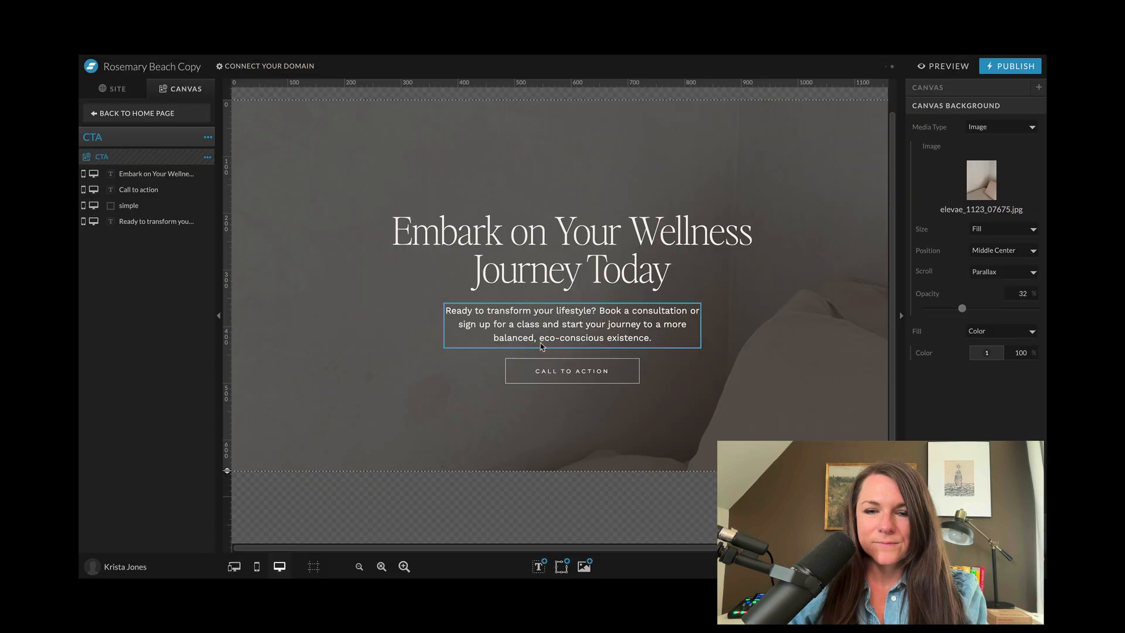
# - Return to the Home page and select the large photo of the woman in the Featured Offer section
pyautogui.click(202, 115)
pyautogui.scroll(-15, 473, 254)
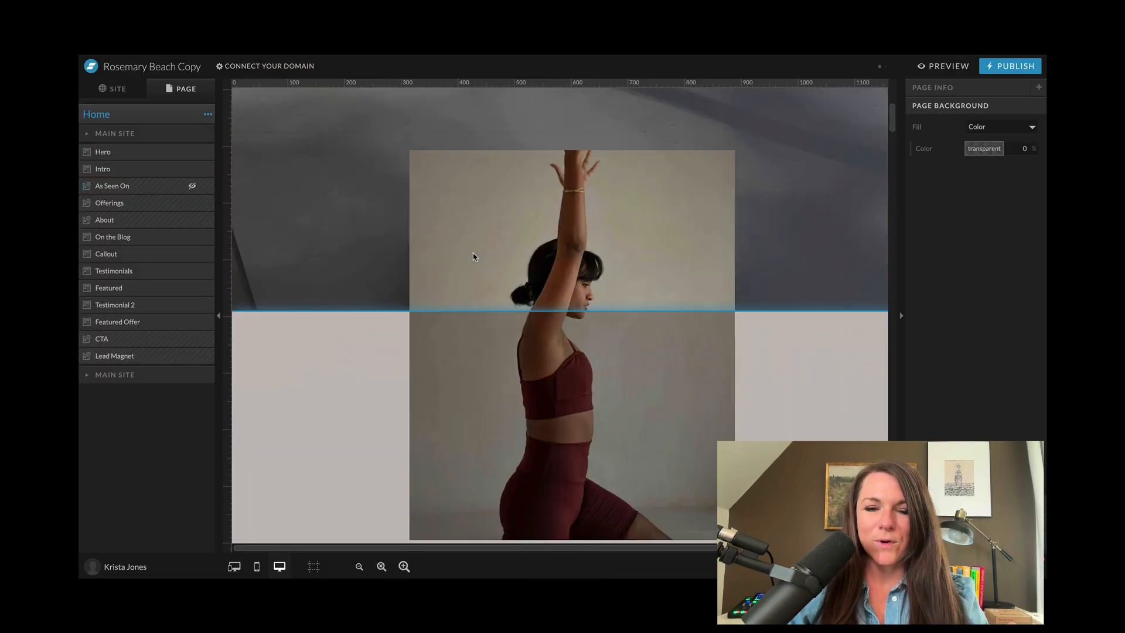
pyautogui.scroll(-20, 473, 256)
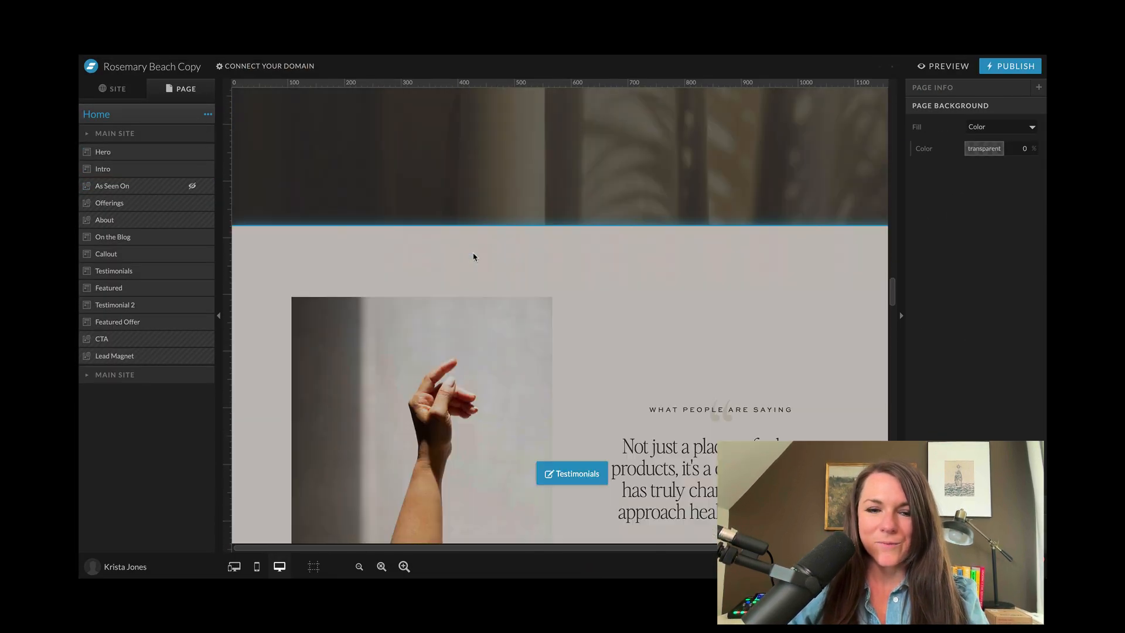
pyautogui.scroll(-15, 473, 256)
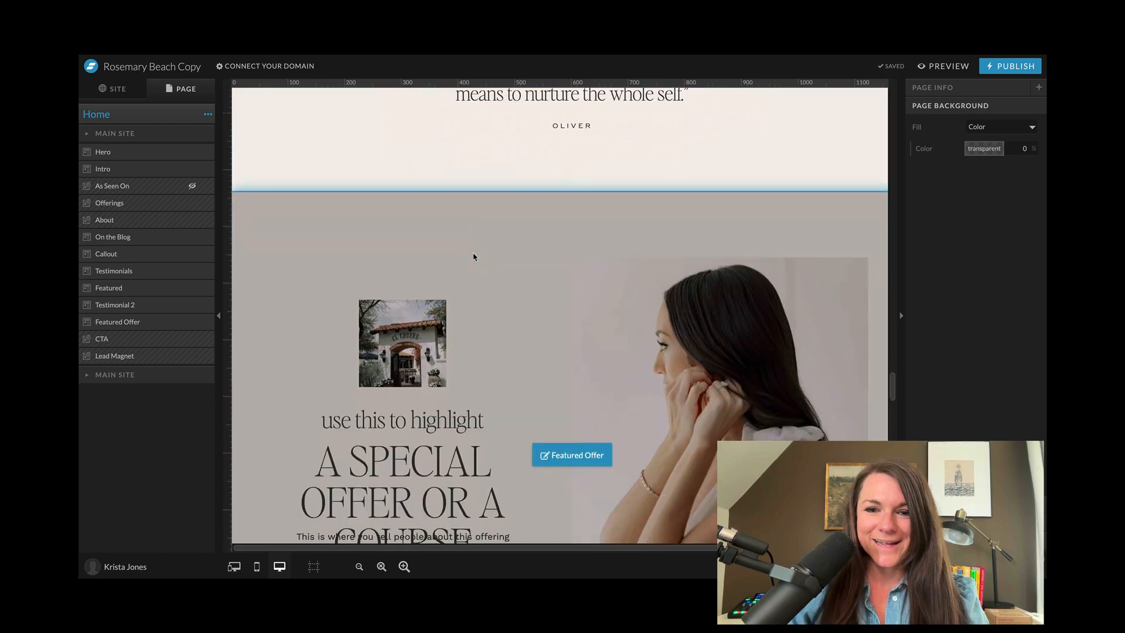
pyautogui.click(676, 273)
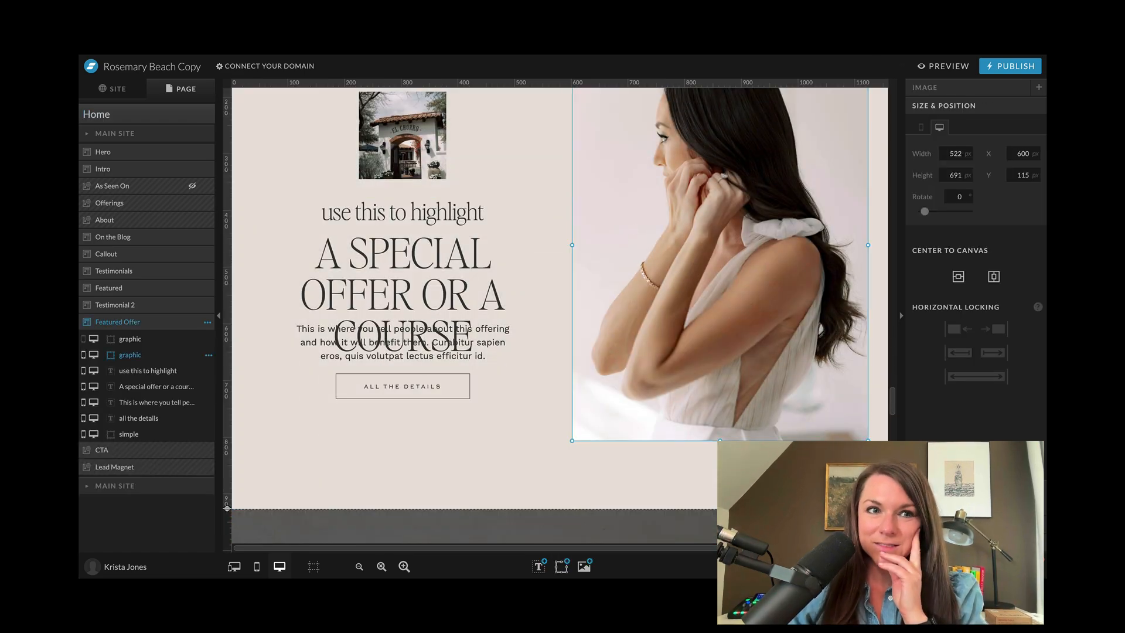
# - Look through the generated homepage copy in the Team-GPT chat for text that suits the Featured Offer section
pyautogui.hotkey('alt', 'Tab')
pyautogui.scroll(5, 466, 267)
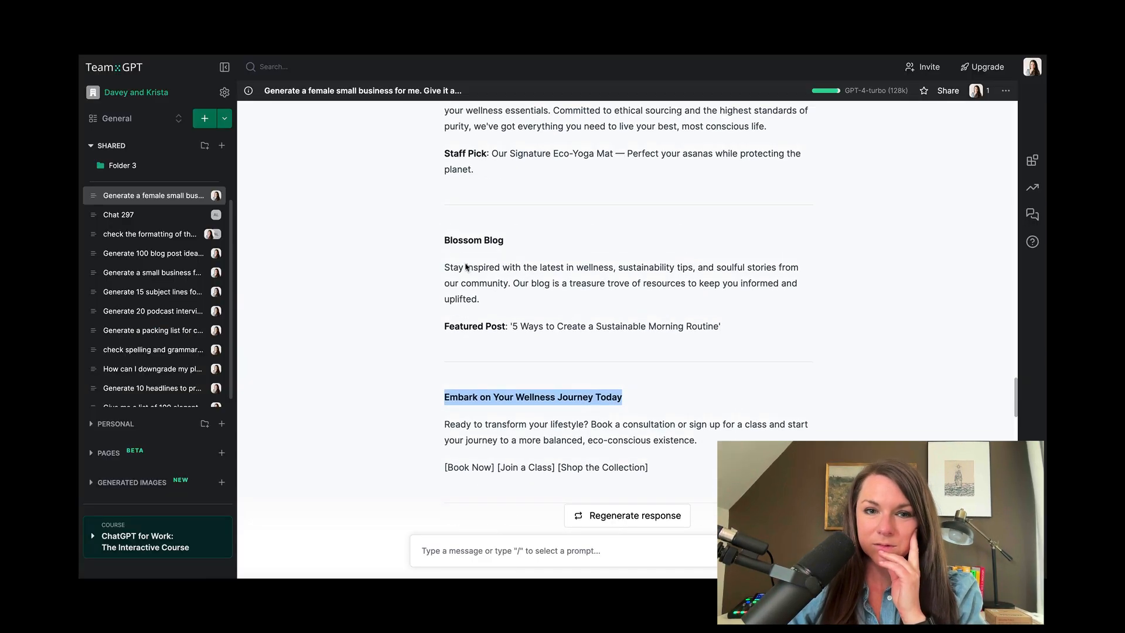
pyautogui.scroll(10, 467, 267)
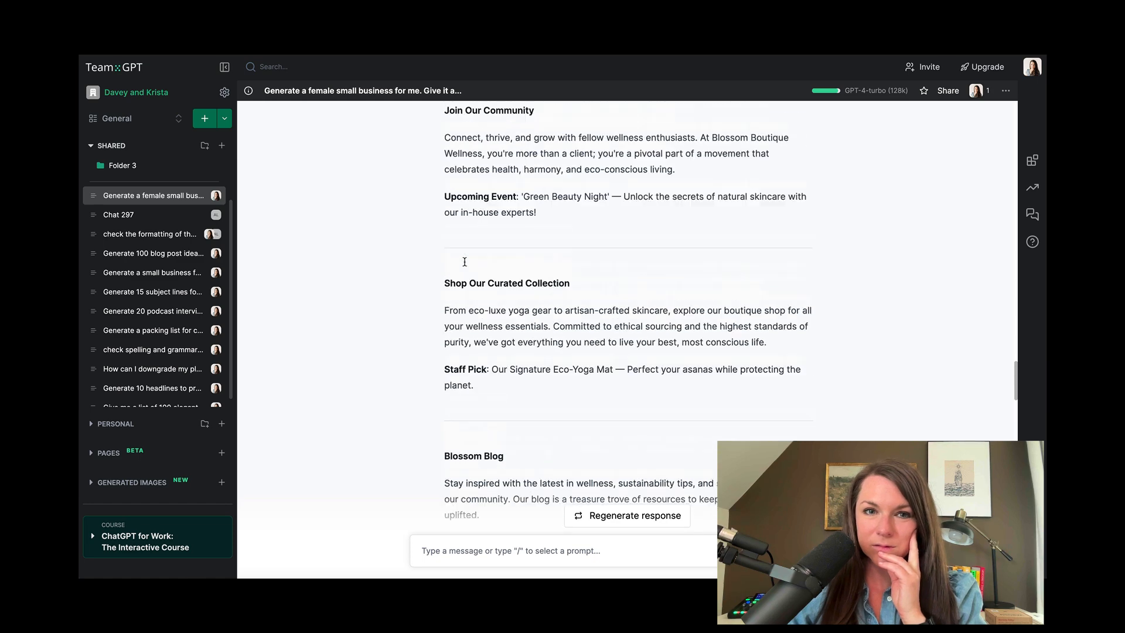
pyautogui.scroll(11, 465, 264)
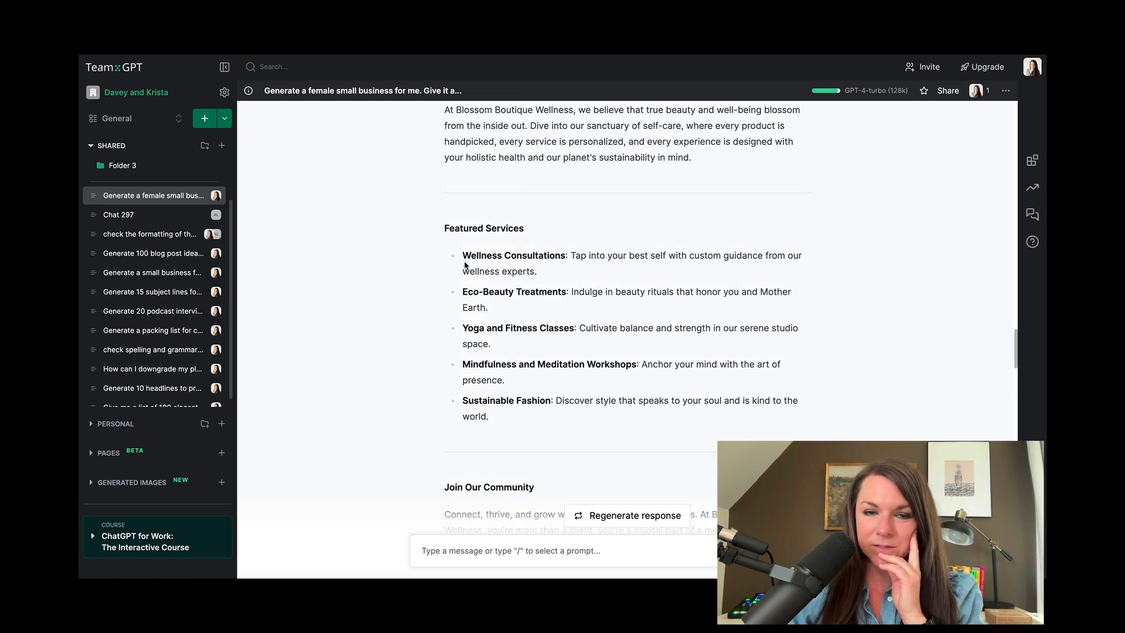
pyautogui.scroll(-14, 465, 266)
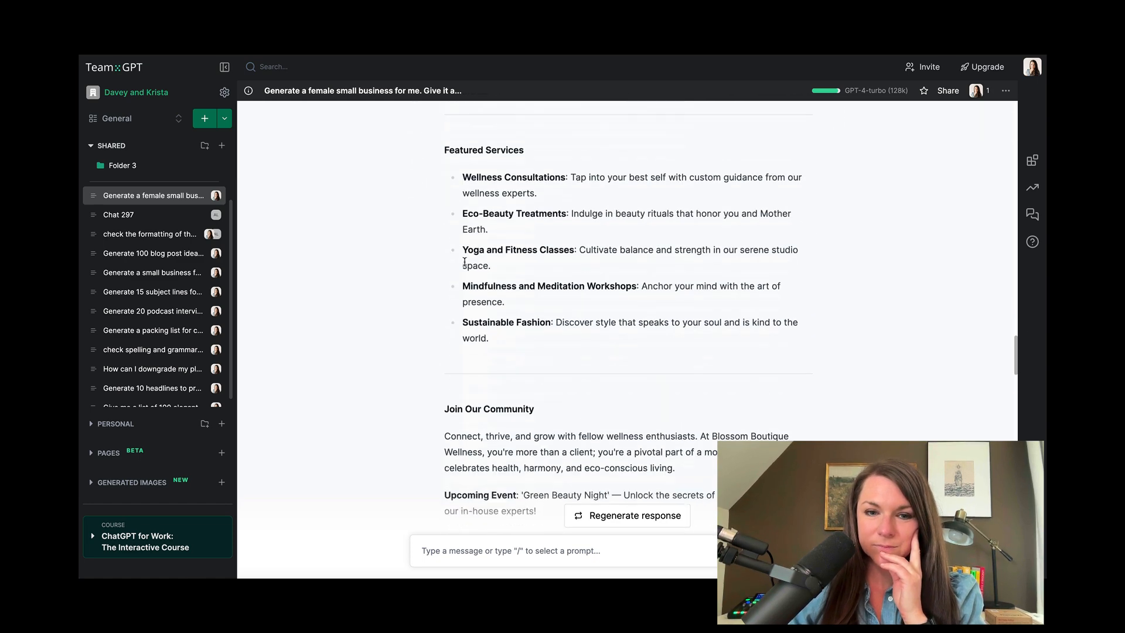
pyautogui.scroll(-7, 440, 317)
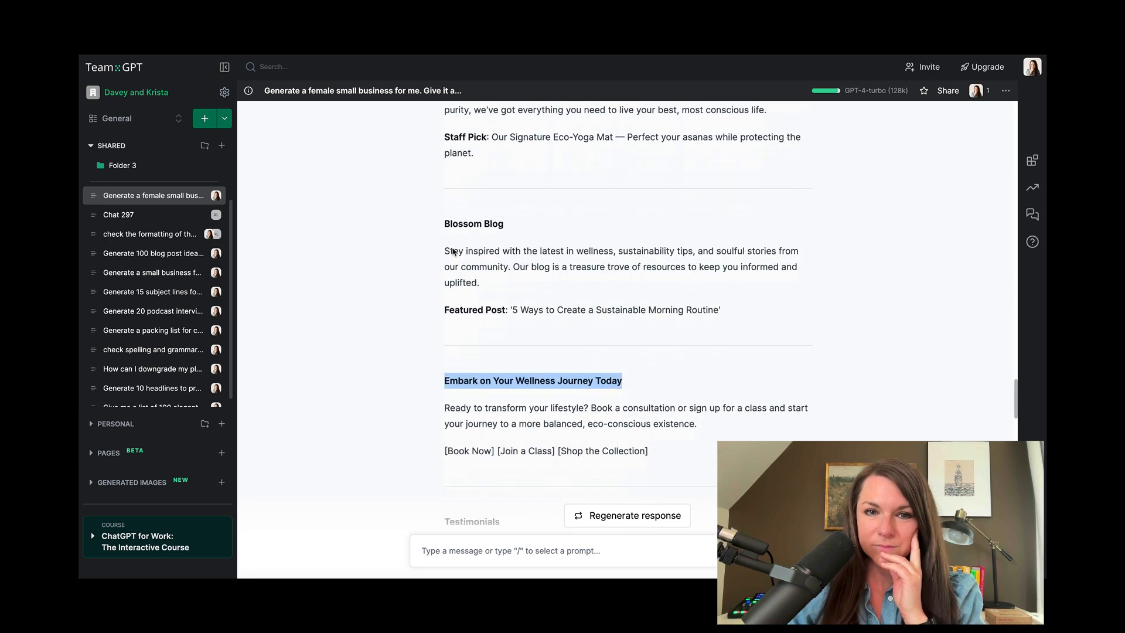
pyautogui.moveTo(444, 252); pyautogui.dragTo(502, 294)
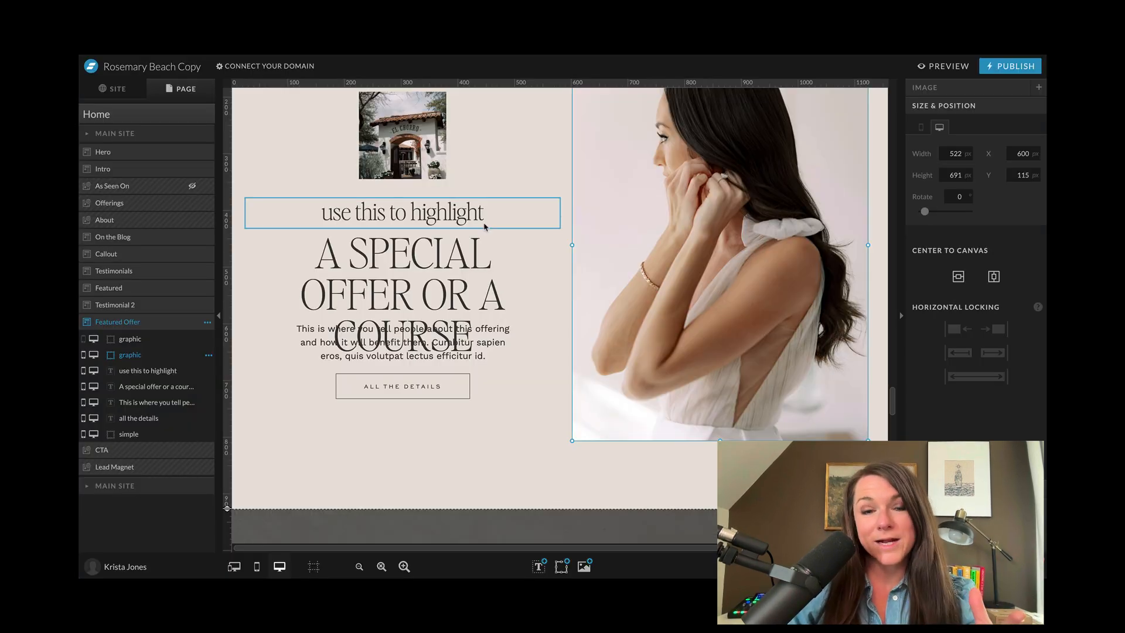
# - Set the font of the Featured Offer's "use this to highlight" line to Editors Note Thin Italic in Showit
pyautogui.click(483, 228)
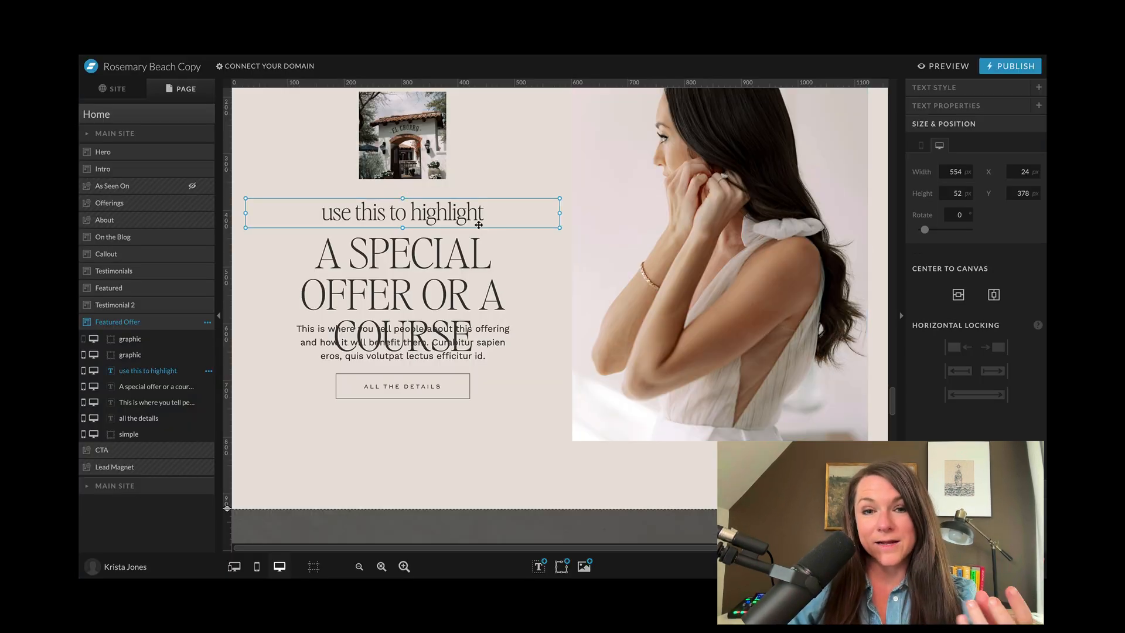
pyautogui.click(964, 95)
pyautogui.click(991, 153)
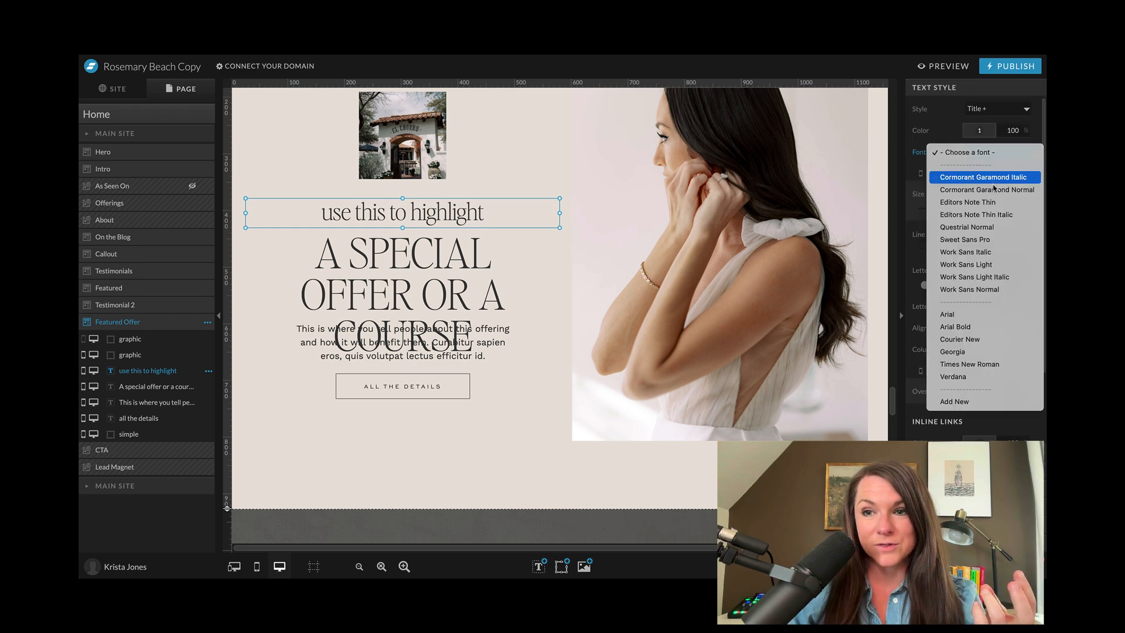
pyautogui.click(994, 215)
pyautogui.click(414, 276)
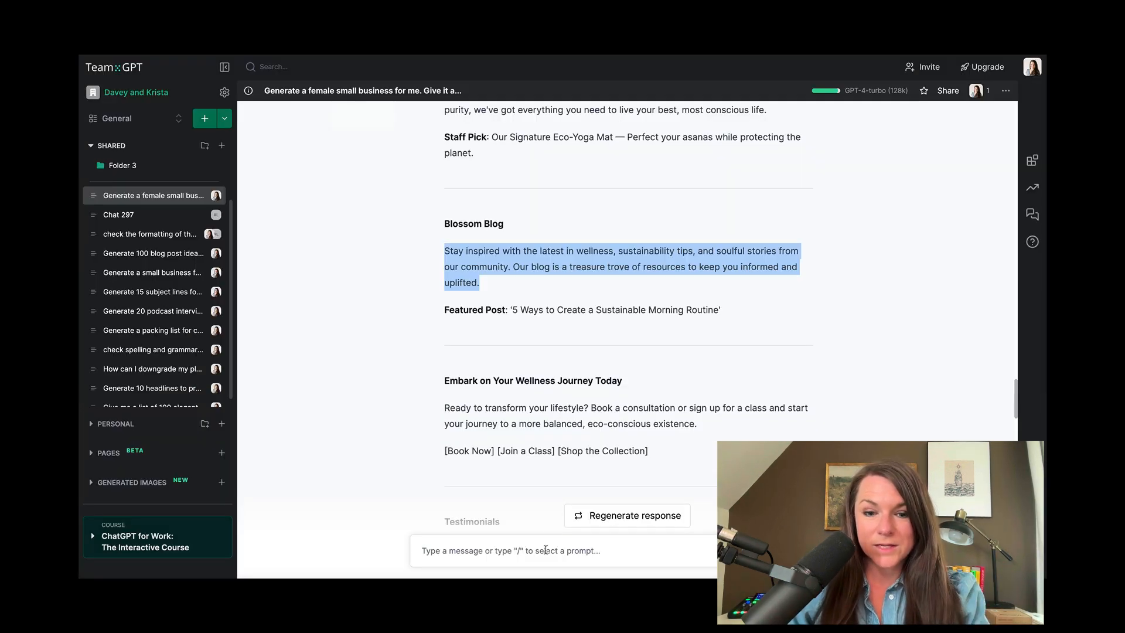
# - Send the prompt "Generate a beauty product for this business." in the Team-GPT chat, and stop the response once the product is described
pyautogui.click(546, 549)
pyautogui.write('G')
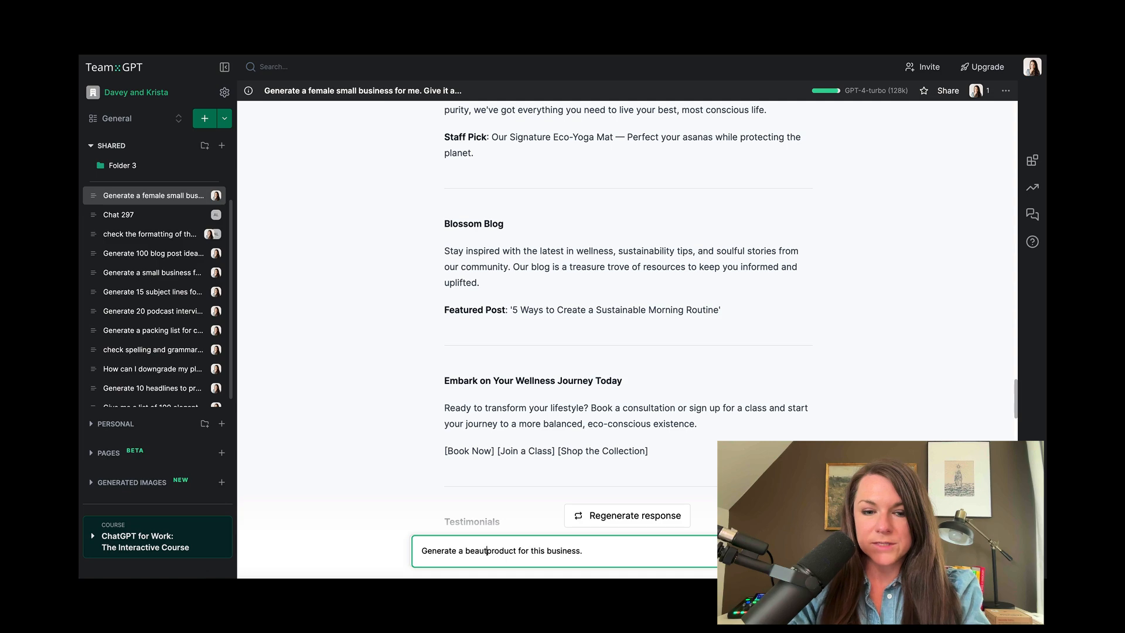
pyautogui.press('Return')
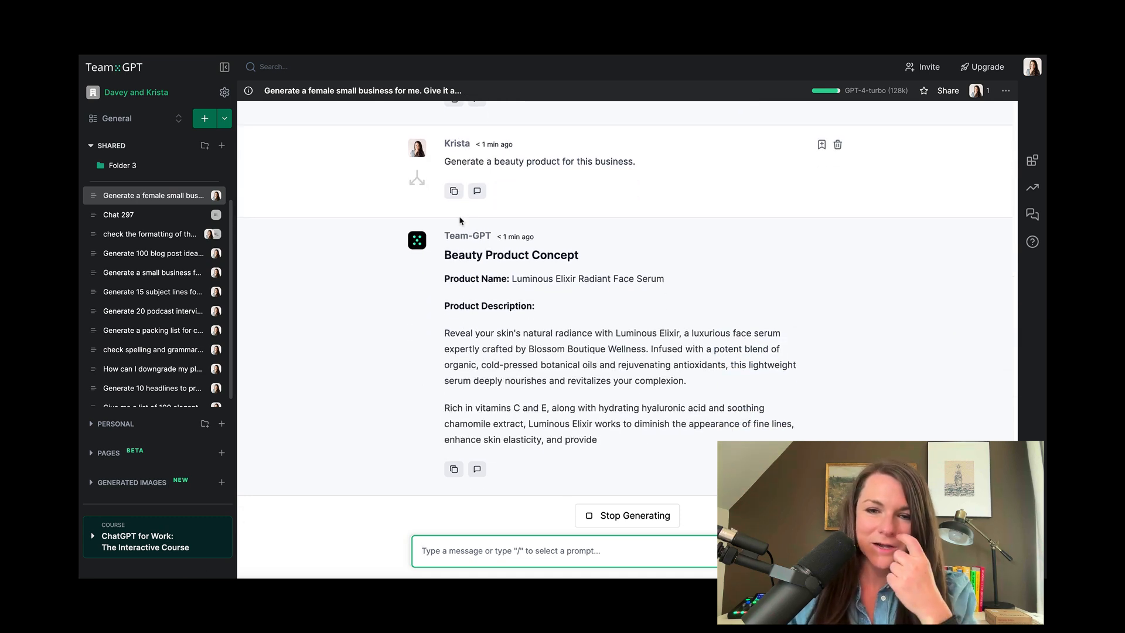
pyautogui.click(608, 513)
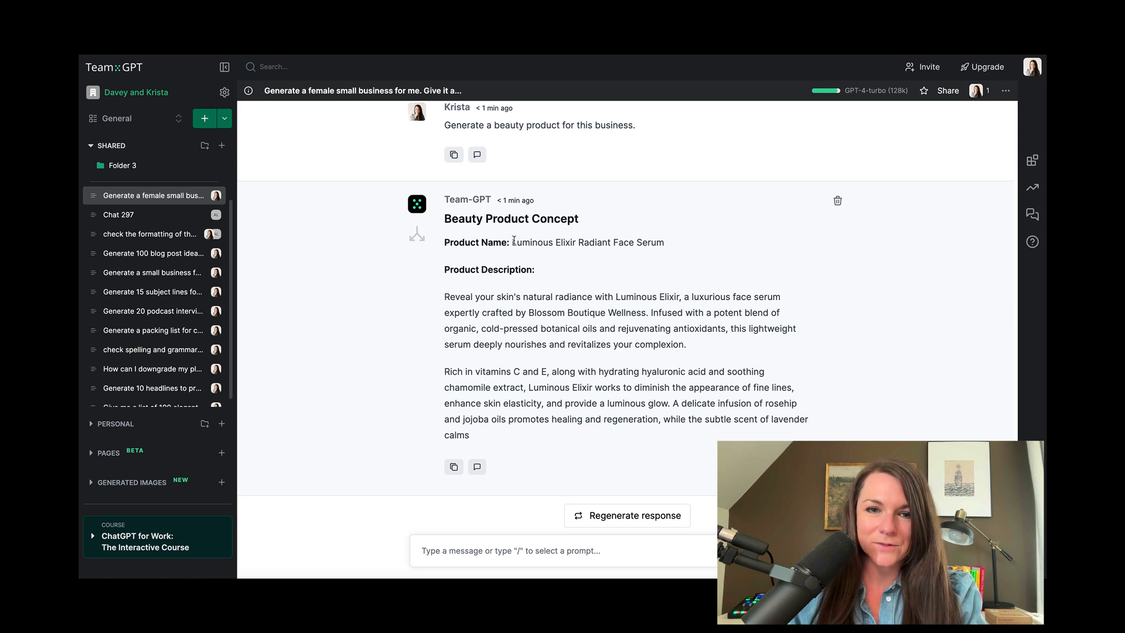
# - Copy "Luminous Elixir" from the generated product name and replace the Featured Offer's "use this to highlight" line with it in Showit
pyautogui.moveTo(514, 241); pyautogui.dragTo(714, 243)
pyautogui.click(612, 240)
pyautogui.moveTo(579, 243); pyautogui.dragTo(677, 249)
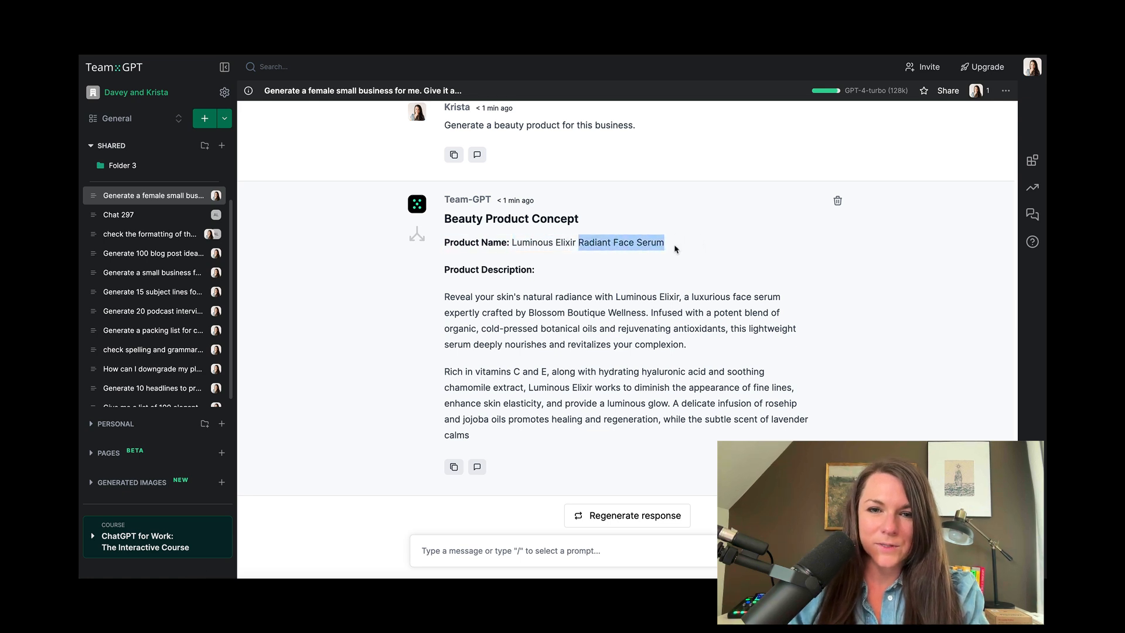
pyautogui.moveTo(579, 242); pyautogui.dragTo(522, 241)
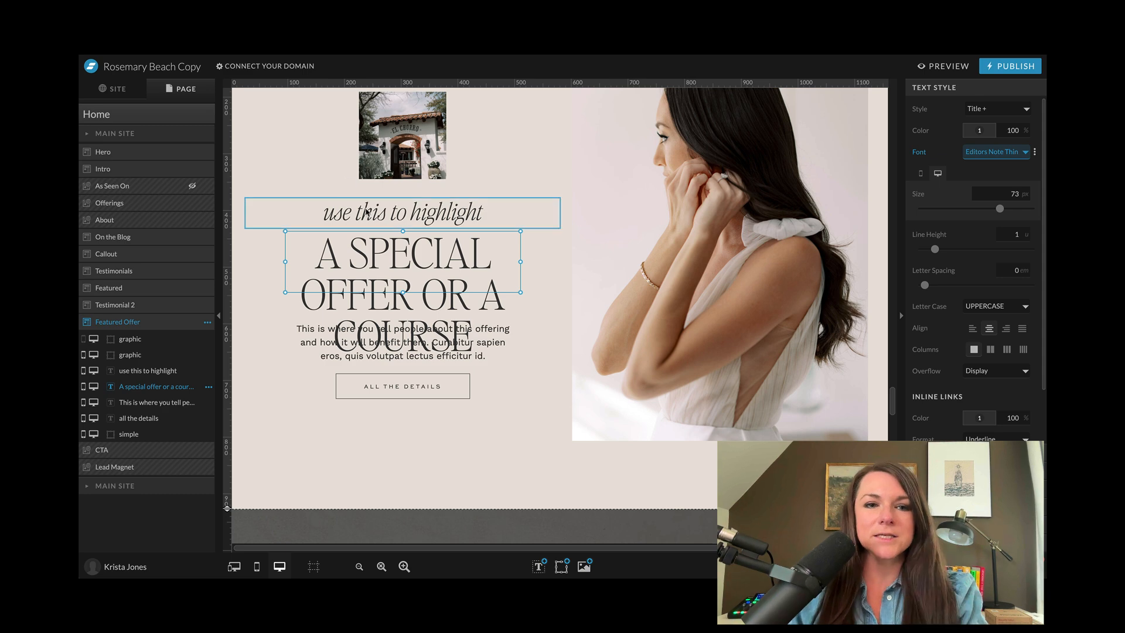
pyautogui.hotkey('ctrl', 'a')
pyautogui.write('Luminous Elixir')
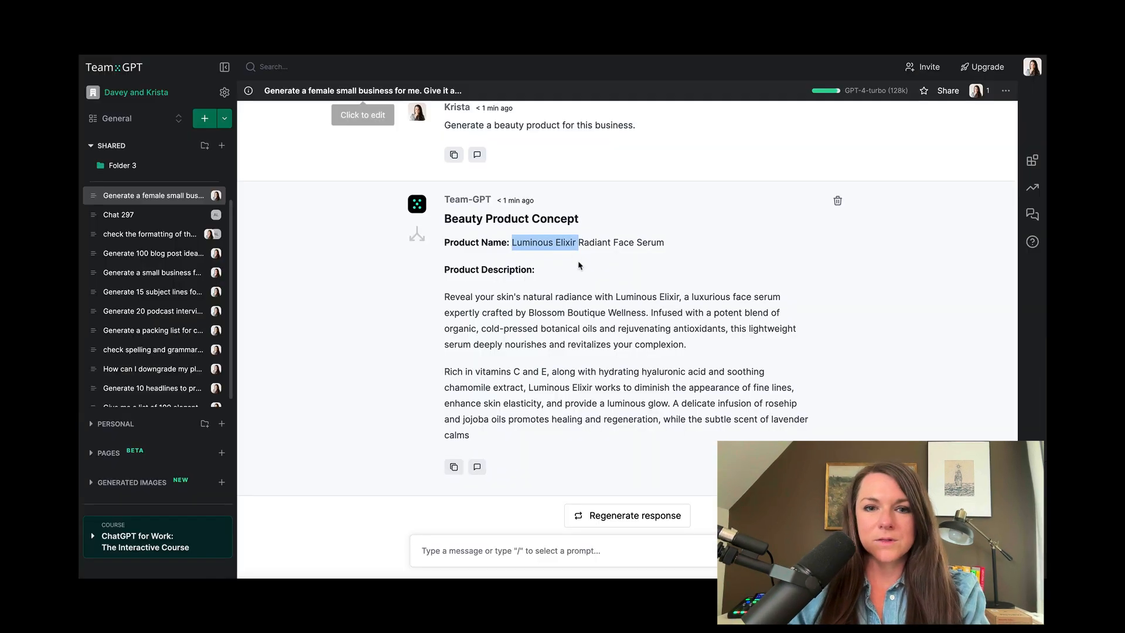
# - Copy "Radiant Face Serum" from the generated product name in Team-GPT and replace the Featured Offer's main title with it in Showit
pyautogui.click(589, 241)
pyautogui.moveTo(579, 242); pyautogui.dragTo(687, 241)
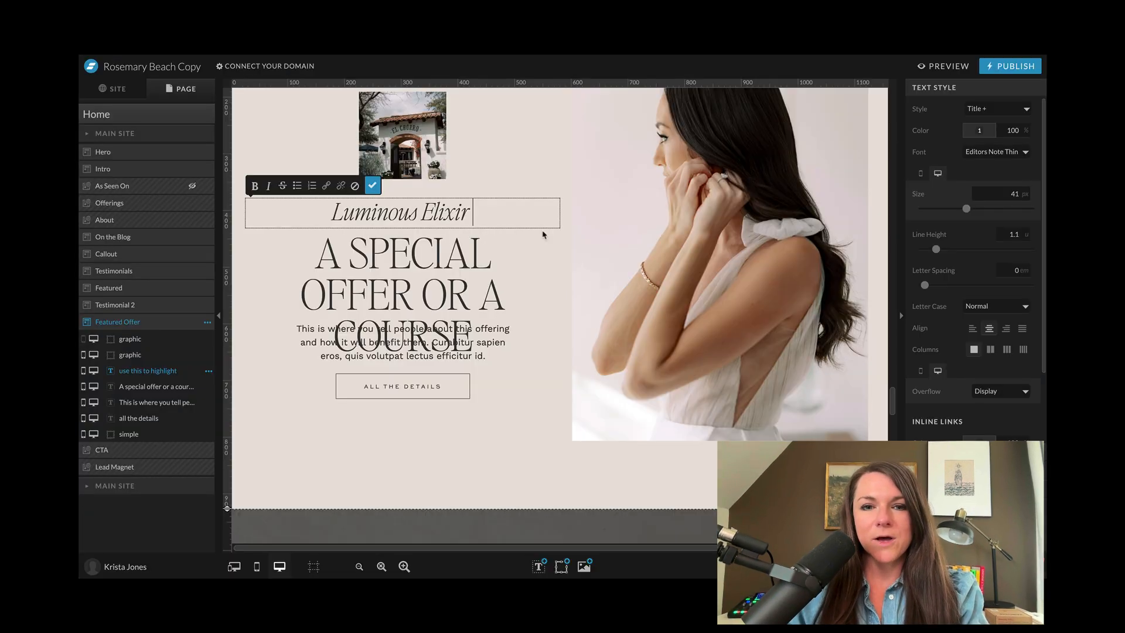
pyautogui.click(510, 281)
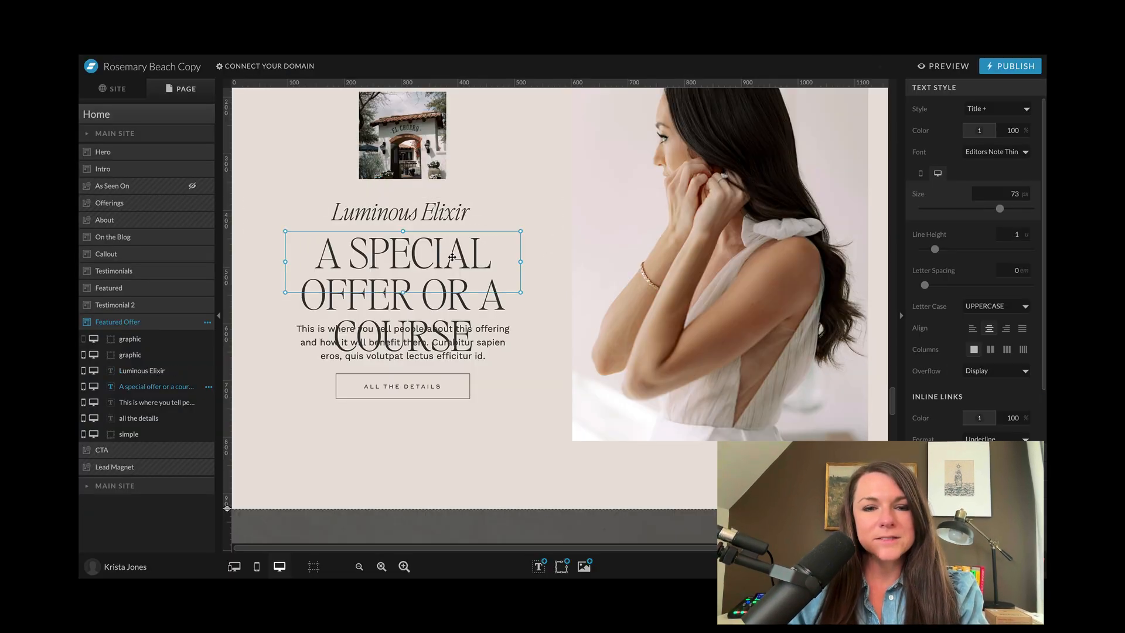
pyautogui.doubleClick(510, 282)
pyautogui.hotkey('ctrl', 'a')
pyautogui.write('RADIANT FACE SERUM')
pyautogui.click(412, 218)
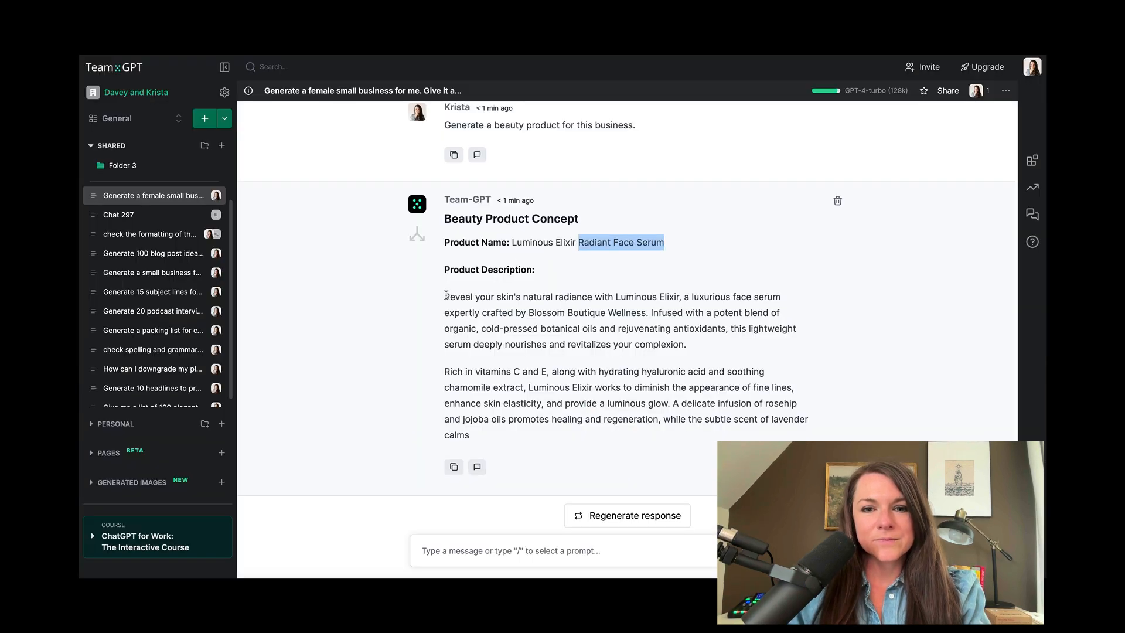
# - Copy the first product description paragraph from Team-GPT and paste it over the Featured Offer's placeholder description in Showit
pyautogui.moveTo(447, 294); pyautogui.dragTo(750, 343)
pyautogui.hotkey('ctrl', 'c')
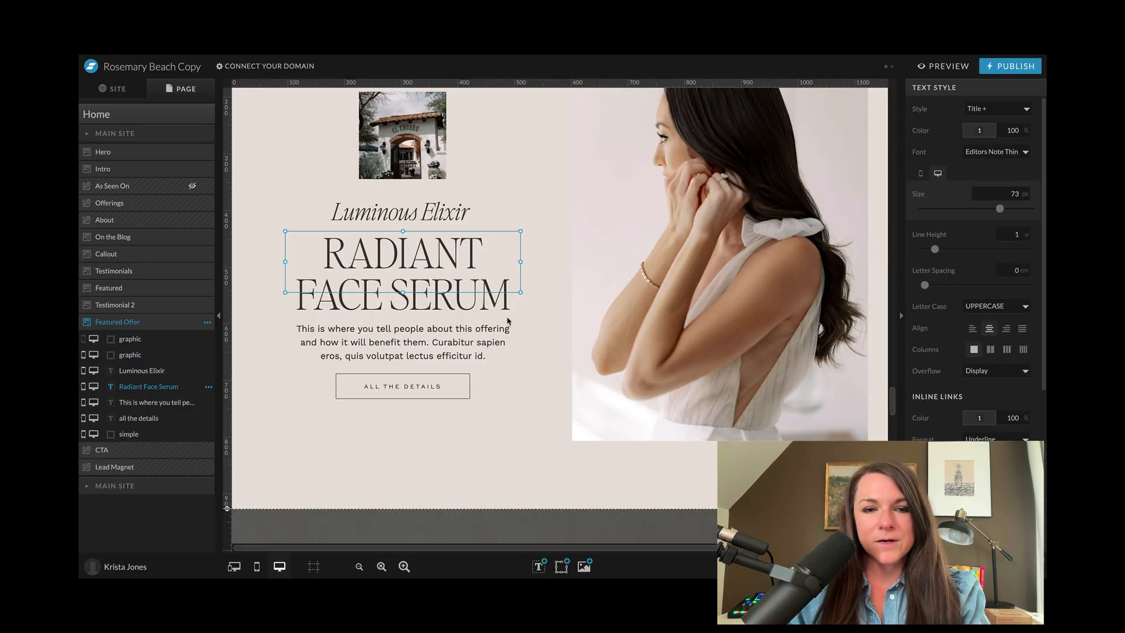
pyautogui.click(508, 326)
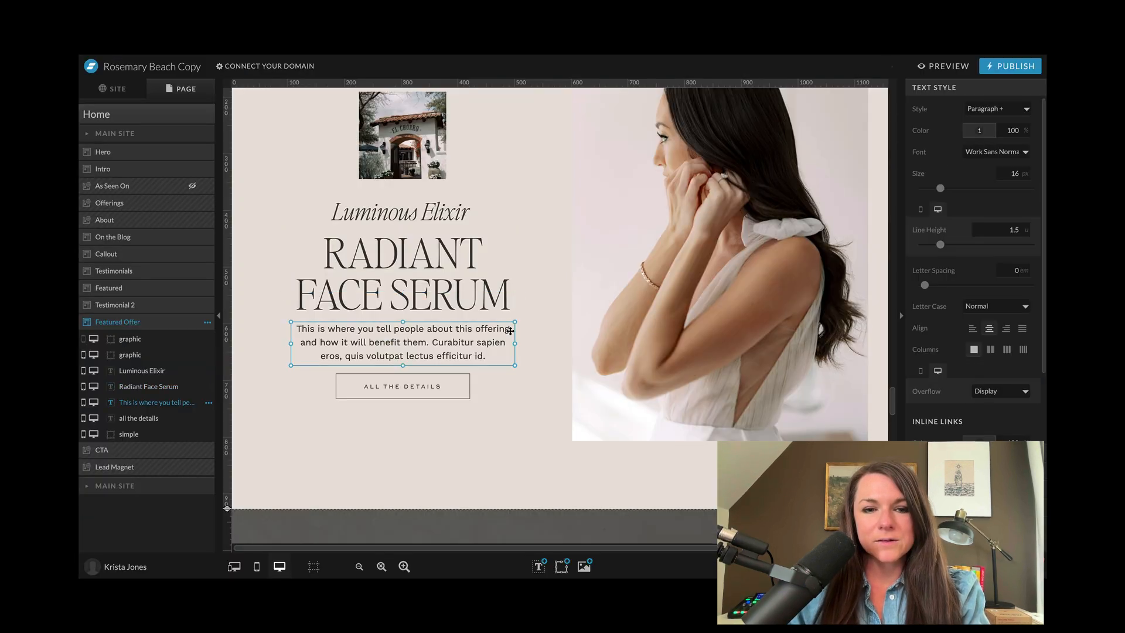
pyautogui.doubleClick(508, 337)
pyautogui.hotkey('ctrl', 'a')
pyautogui.hotkey('ctrl', 'v')
# - Move the "All the details" button with its label below the description, and enlarge the description's text box to about 439 by 127 px
pyautogui.moveTo(494, 427); pyautogui.dragTo(424, 384)
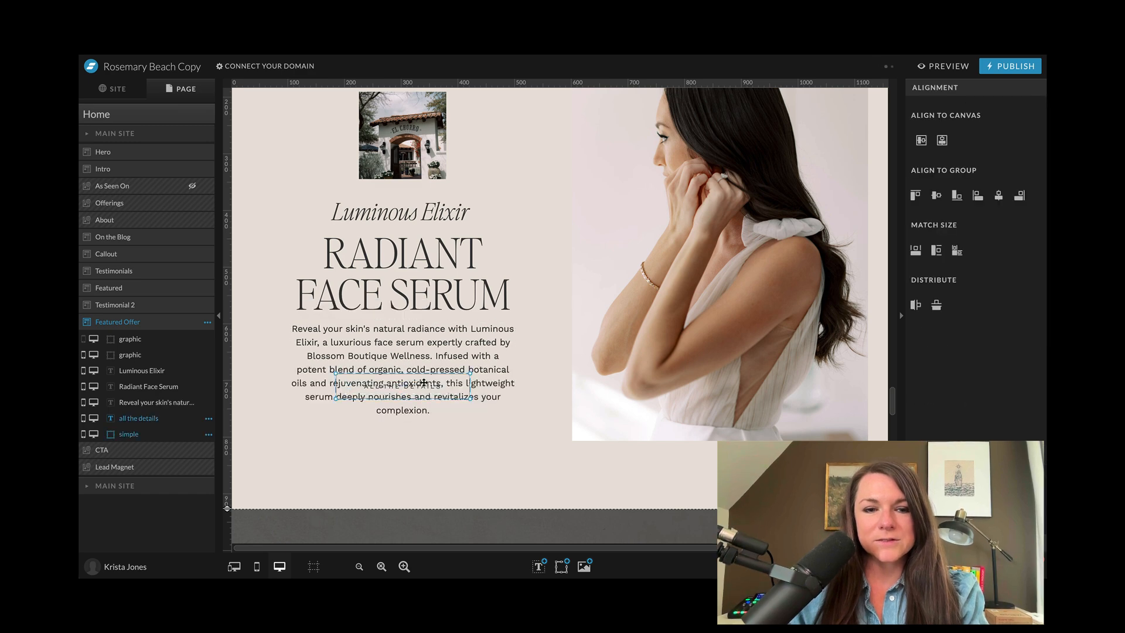
pyautogui.click(512, 363)
pyautogui.moveTo(517, 367); pyautogui.dragTo(542, 396)
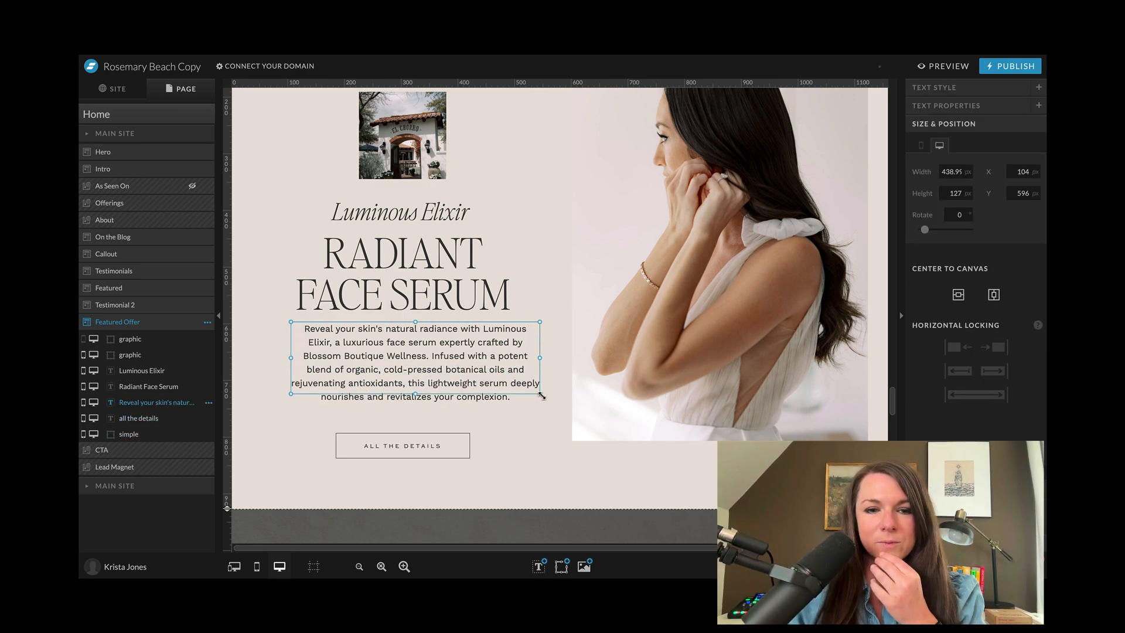
# - Split the description into two paragraphs before "Infused with a potent blend", with a blank line between them
pyautogui.doubleClick(428, 356)
pyautogui.press('BackSpace')
pyautogui.press('BackSpace')
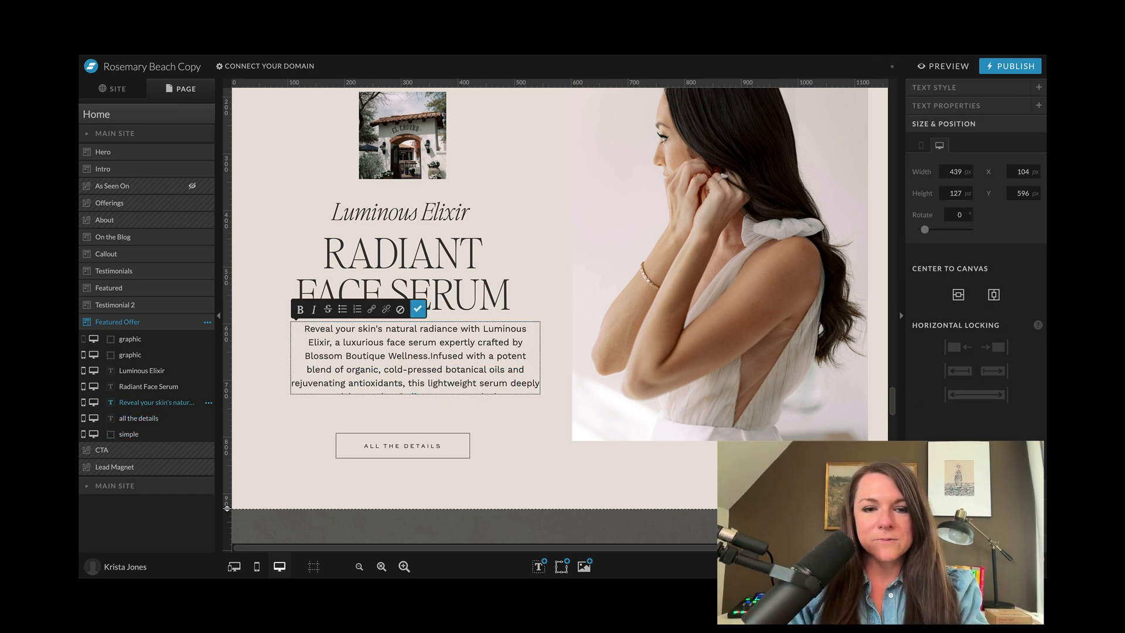
pyautogui.write('.')
pyautogui.press('Return')
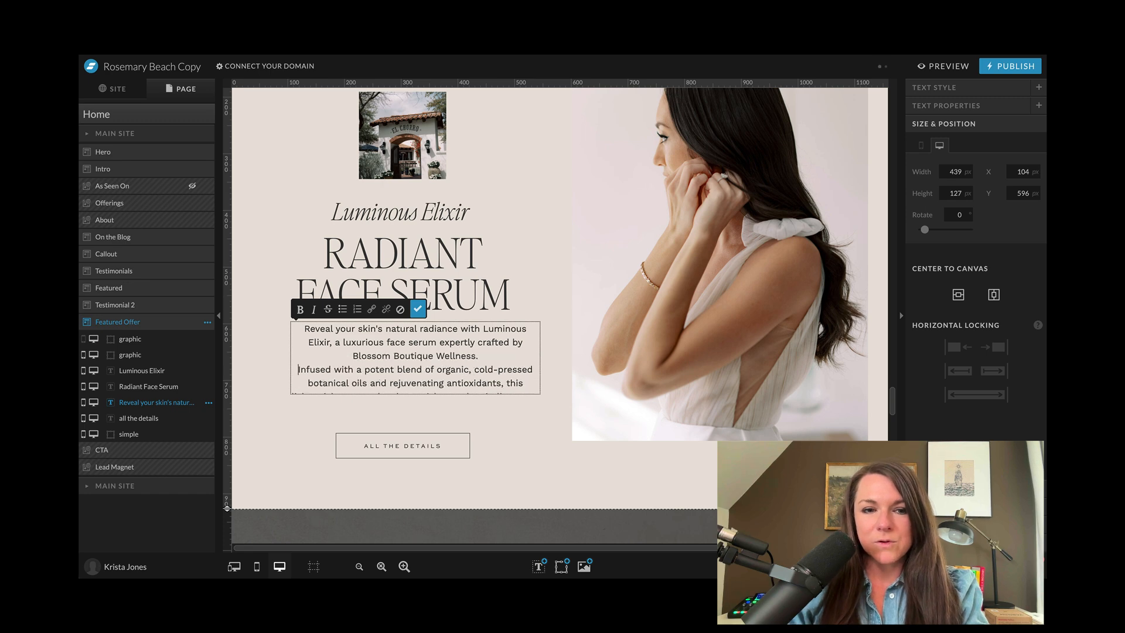
pyautogui.press('Return')
pyautogui.click(495, 473)
pyautogui.click(433, 434)
# - Delete the description's opening sentence about revealing natural radiance and resize its text box to about 405 by 97 px
pyautogui.click(491, 368)
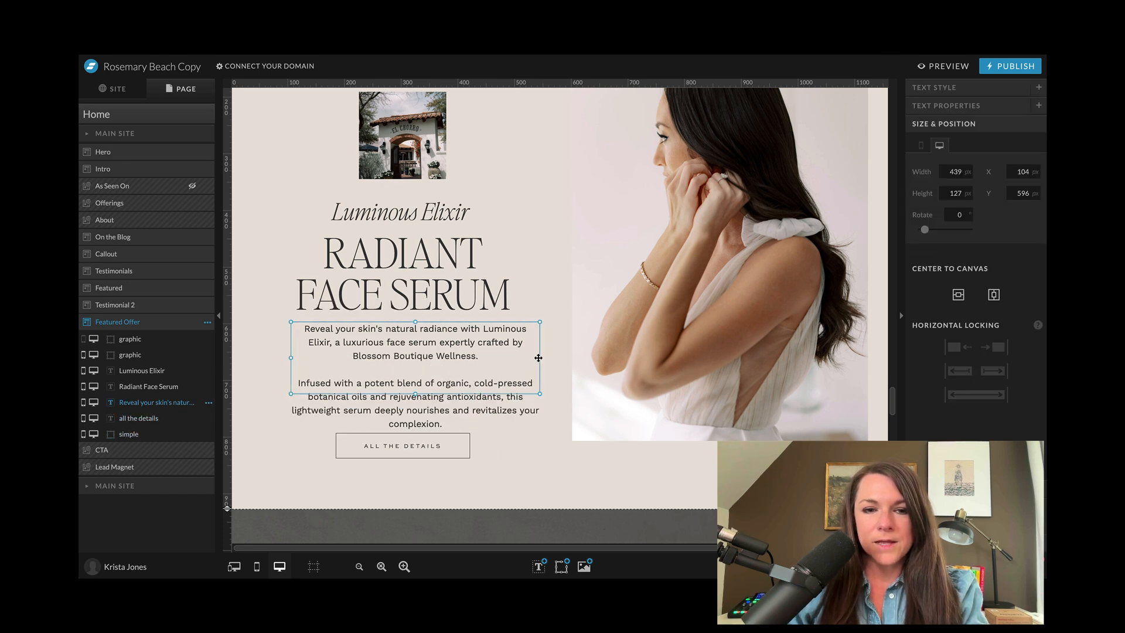
pyautogui.moveTo(545, 358); pyautogui.dragTo(525, 362)
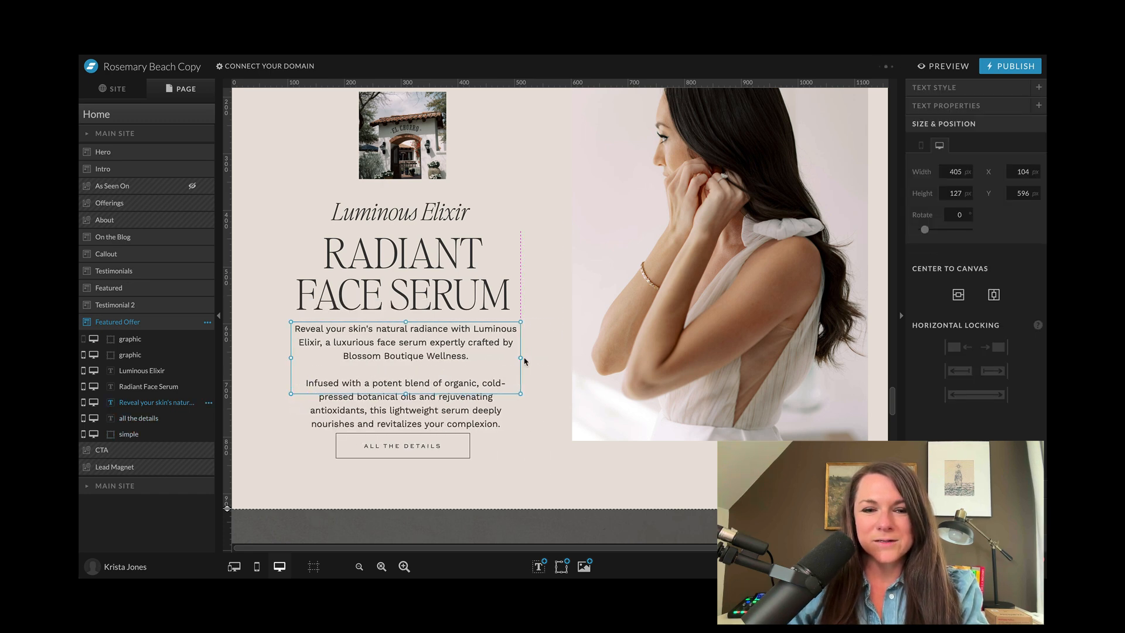
pyautogui.doubleClick(412, 421)
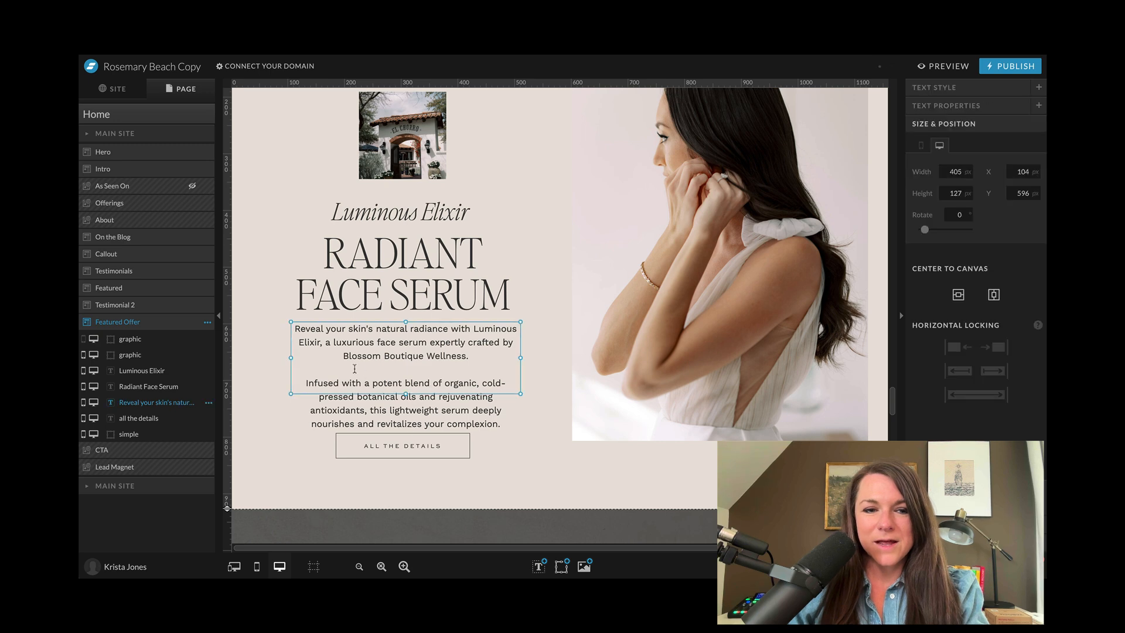
pyautogui.moveTo(358, 369); pyautogui.dragTo(309, 329)
pyautogui.press('BackSpace')
pyautogui.press('BackSpace')
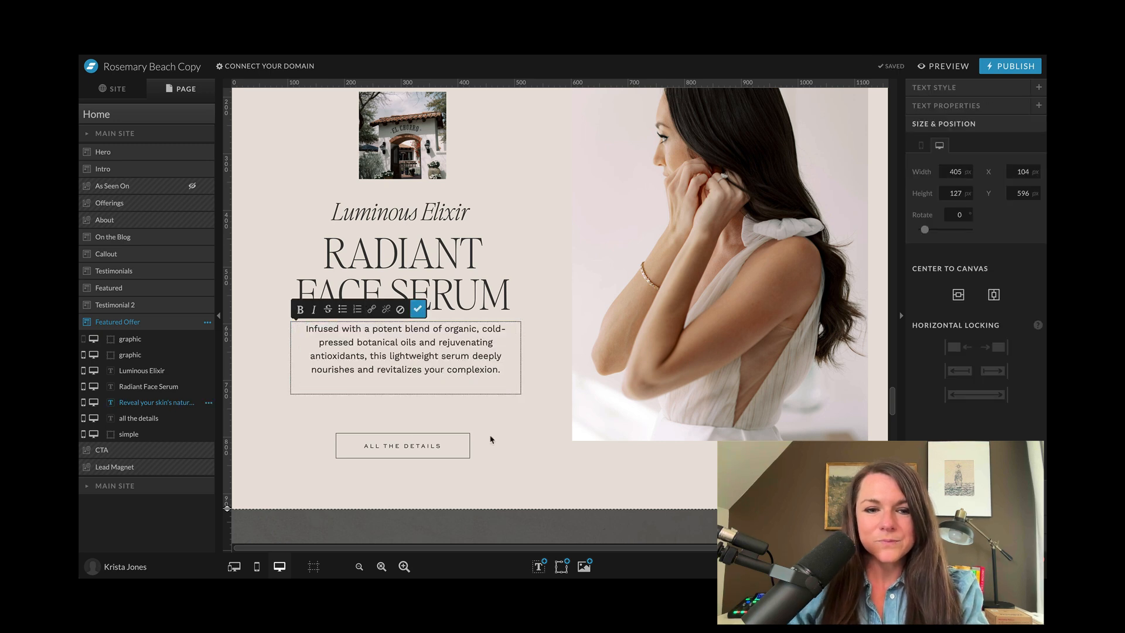
pyautogui.press('Escape')
pyautogui.moveTo(410, 386); pyautogui.dragTo(410, 364)
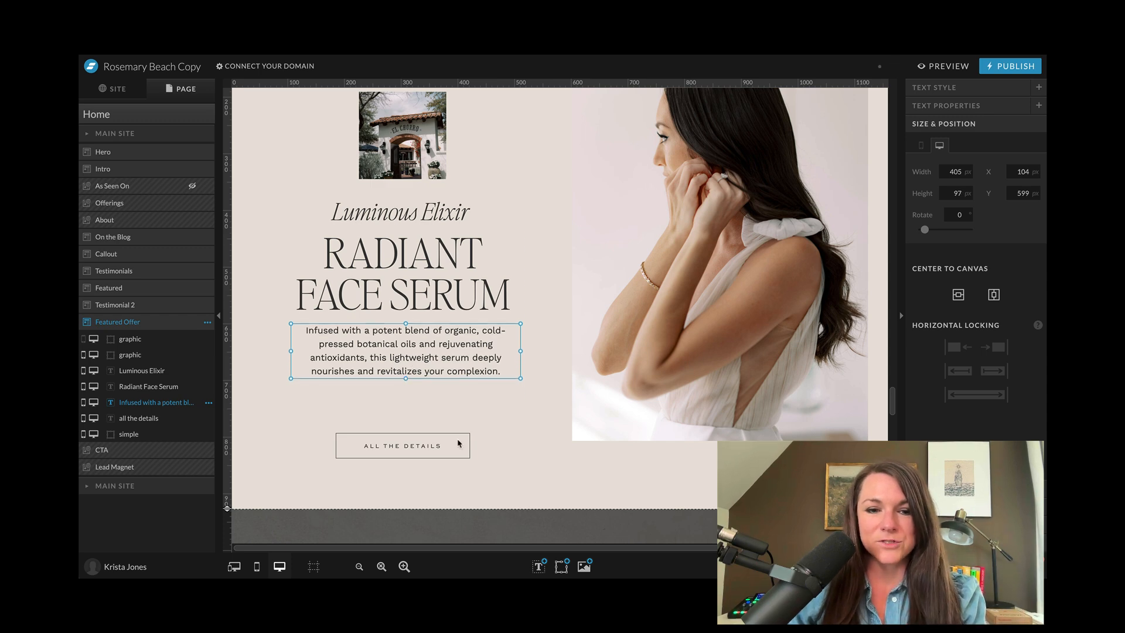
# - Move the "All the details" button up beneath the description, and shift the small image, texts and button up slightly together
pyautogui.click(430, 454)
pyautogui.moveTo(430, 455); pyautogui.dragTo(395, 181)
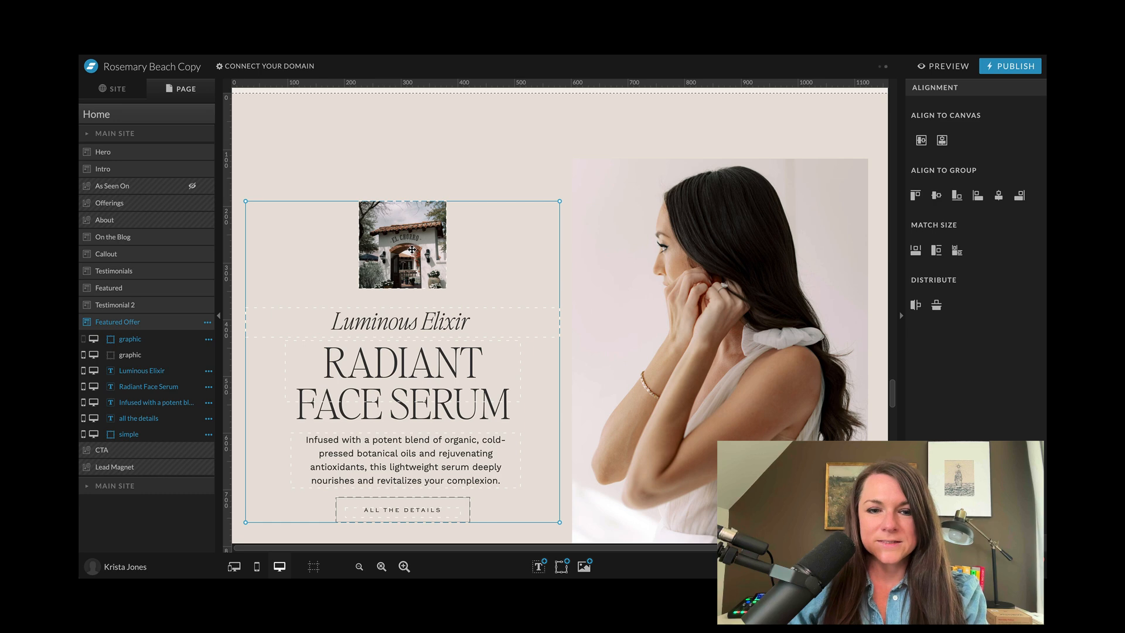
pyautogui.moveTo(412, 249); pyautogui.dragTo(412, 246)
pyautogui.click(710, 252)
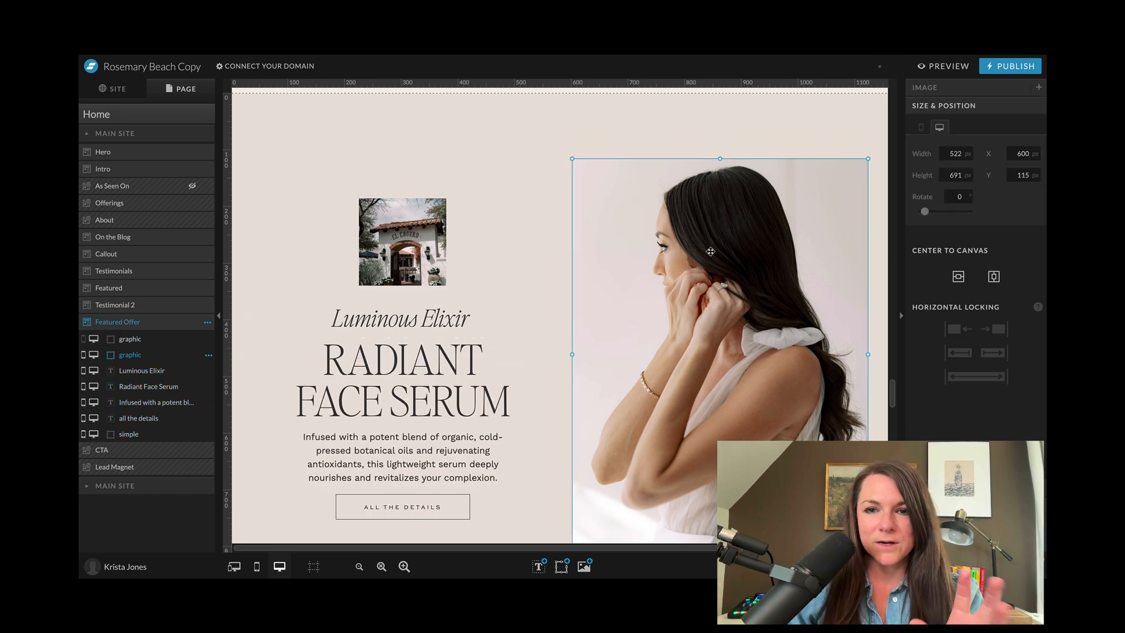
pyautogui.doubleClick(732, 244)
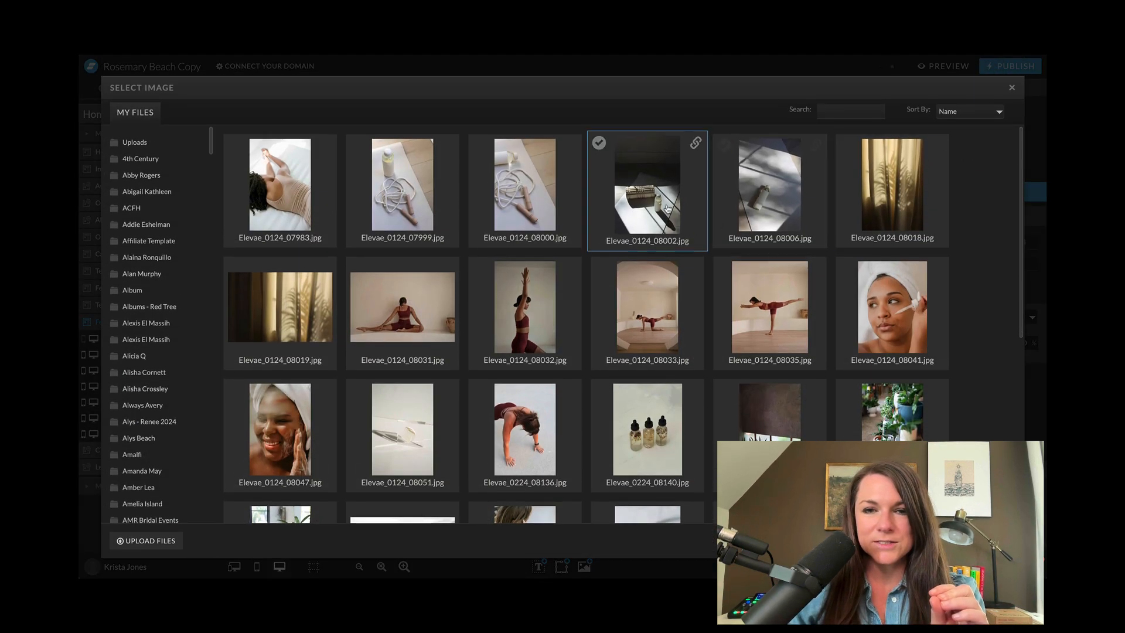
pyautogui.scroll(-3, 607, 202)
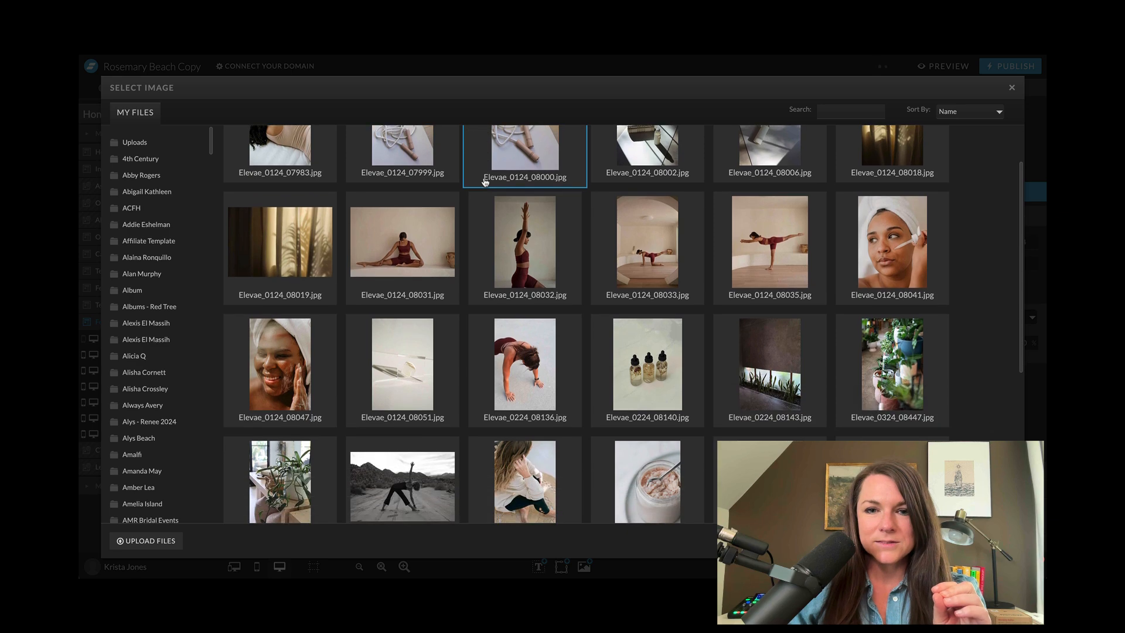
pyautogui.click(650, 318)
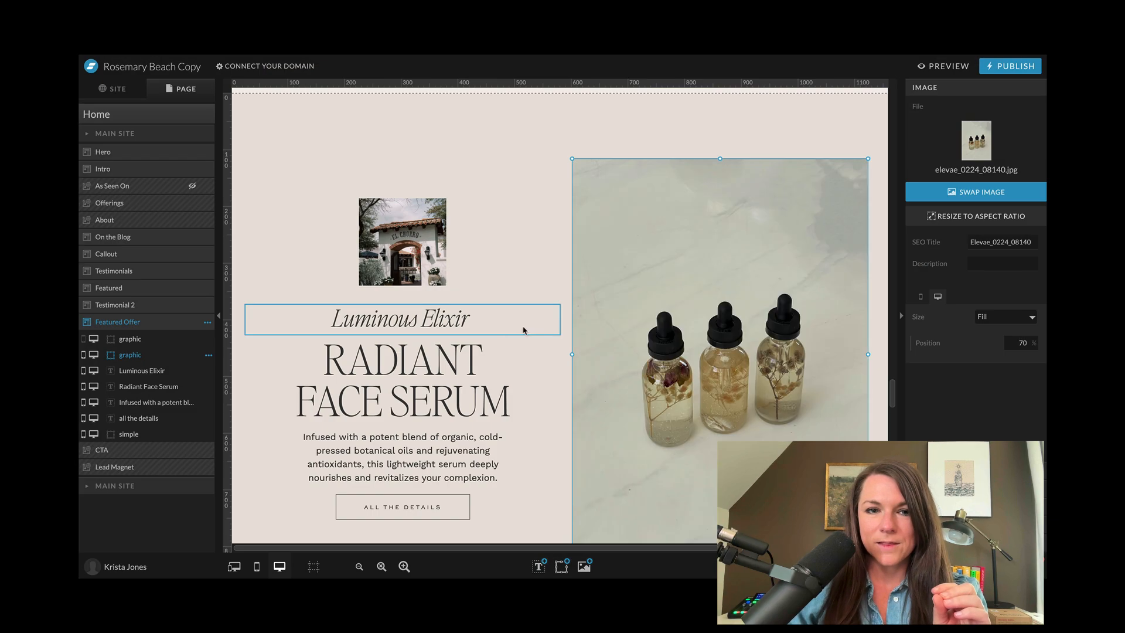
pyautogui.click(970, 155)
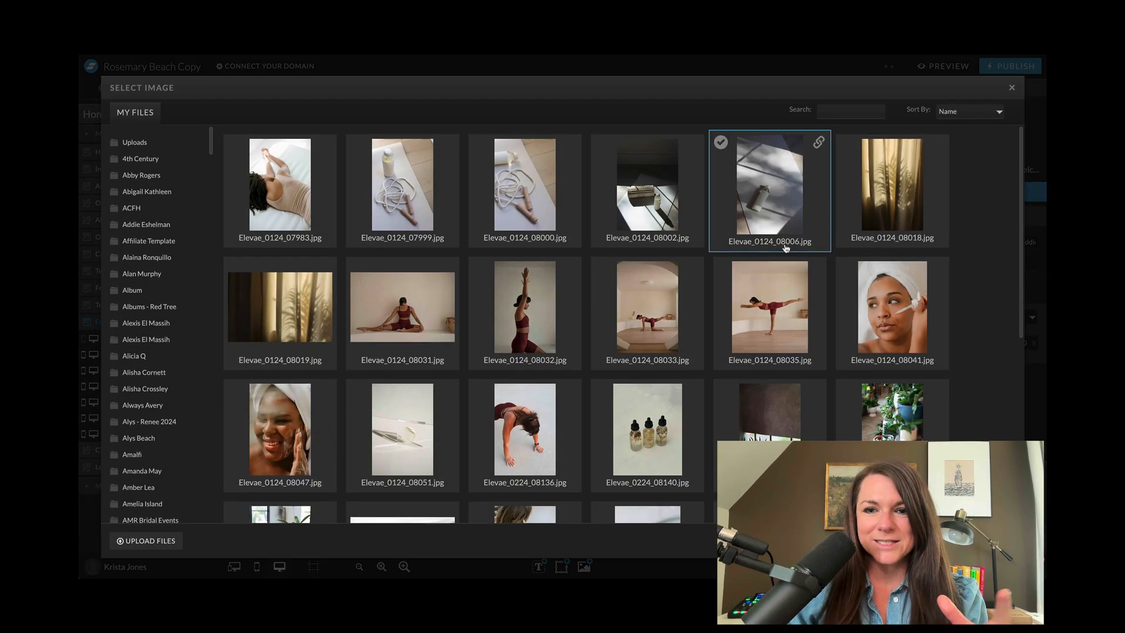
pyautogui.scroll(-3, 768, 199)
pyautogui.click(610, 360)
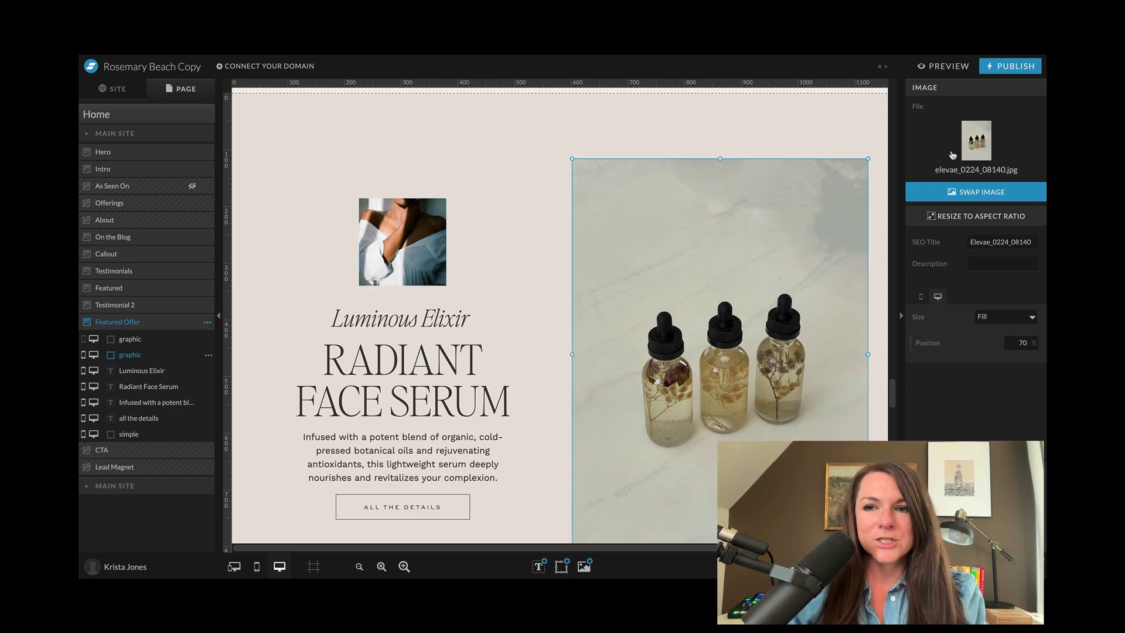
pyautogui.click(964, 144)
pyautogui.click(402, 188)
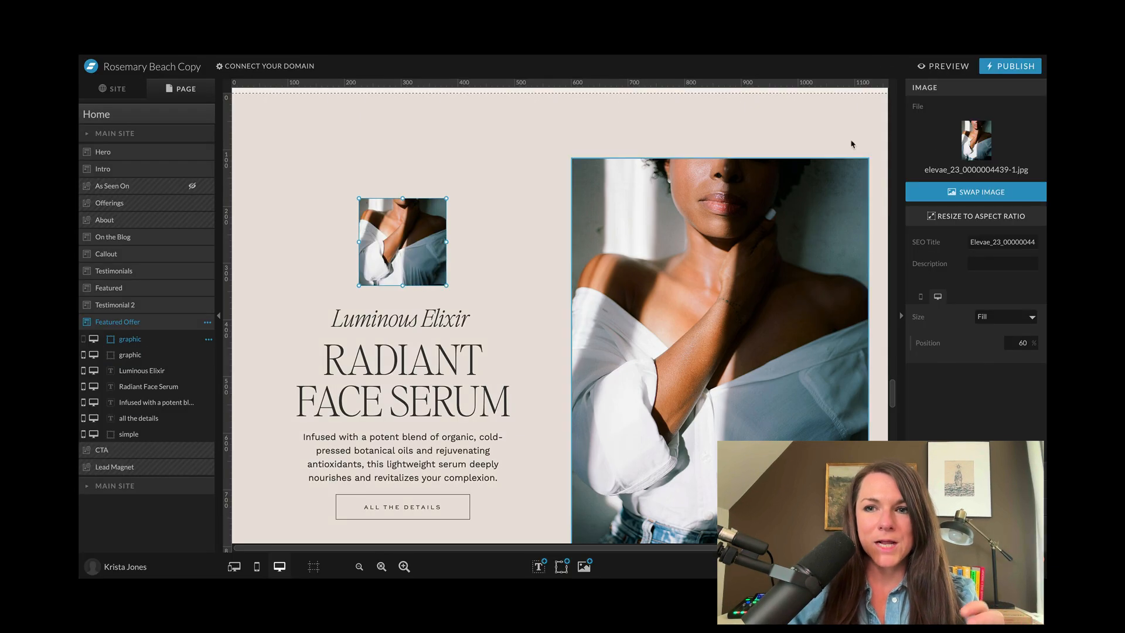
pyautogui.click(973, 141)
pyautogui.scroll(-1, 784, 262)
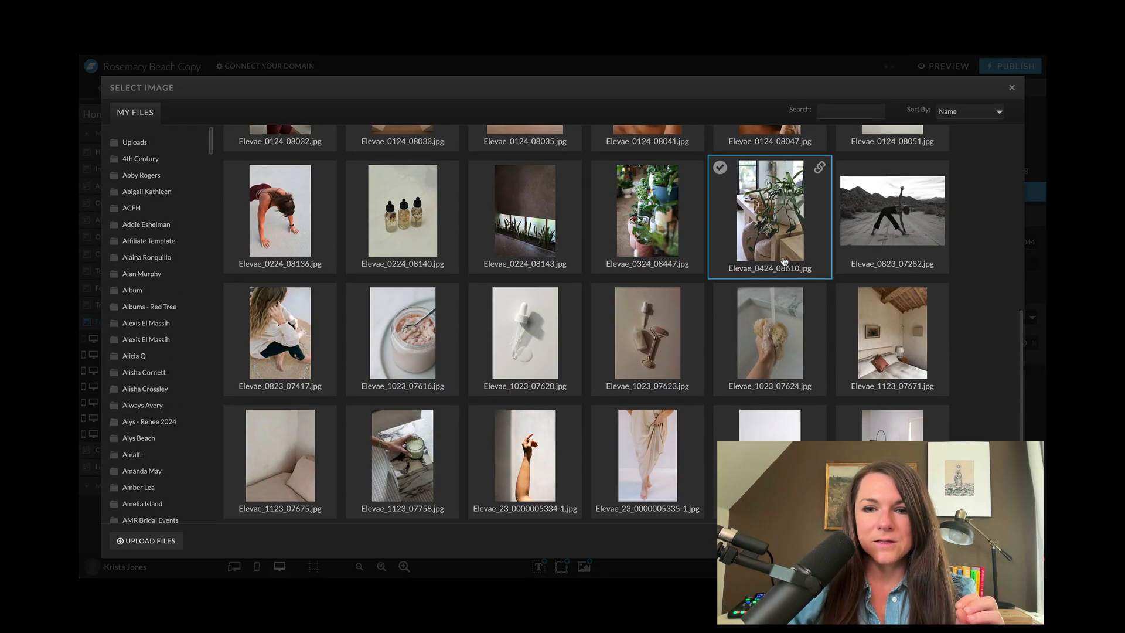
pyautogui.scroll(1, 647, 357)
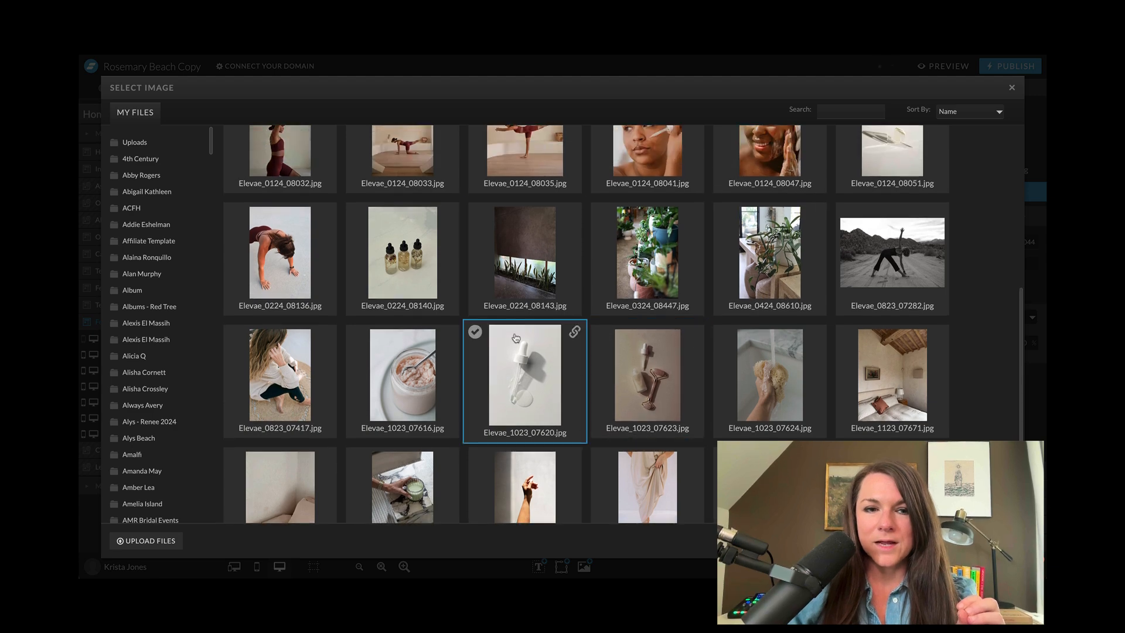
pyautogui.click(432, 294)
# - Open the Lead Magnet site canvas for editing and swap its wedding photo for Elevae_0124_07999.jpg
pyautogui.scroll(-10, 574, 387)
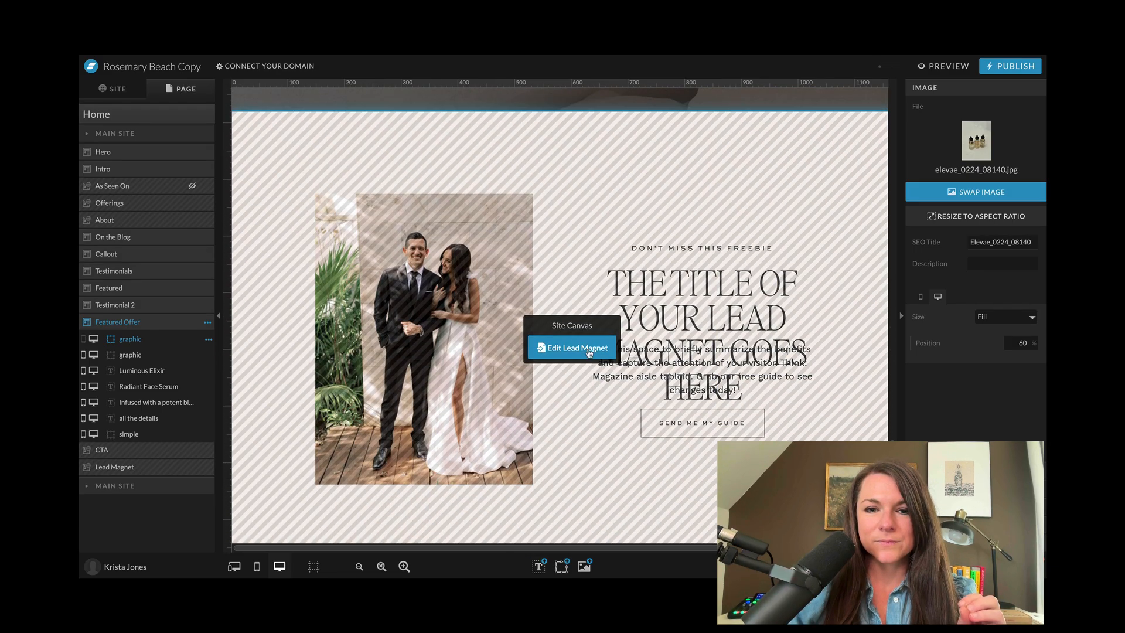
pyautogui.click(589, 350)
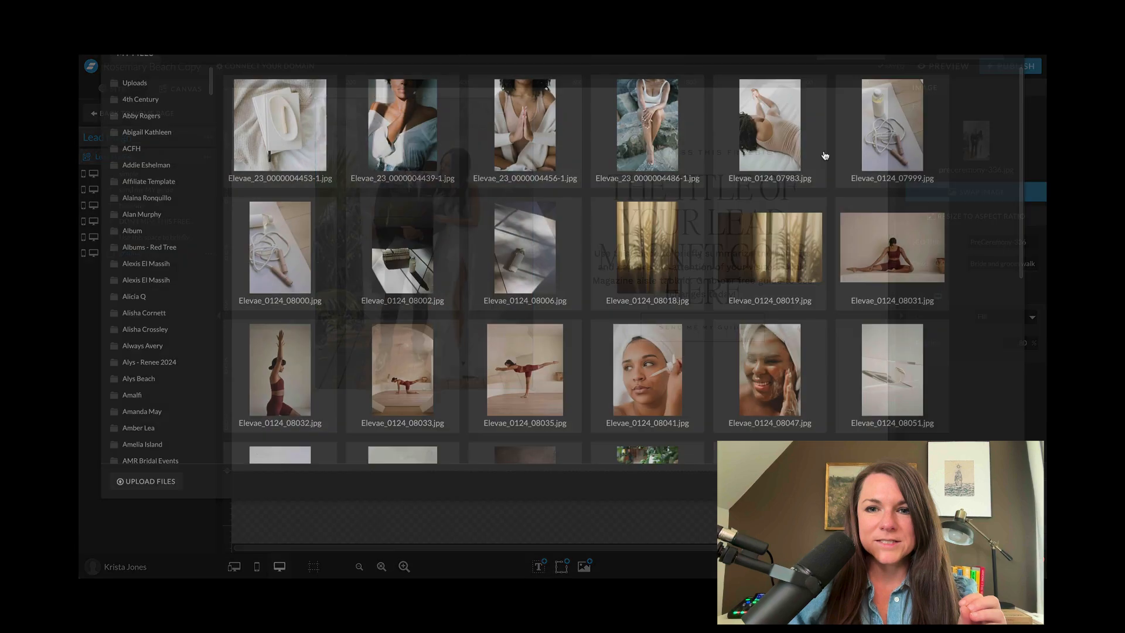
pyautogui.click(979, 138)
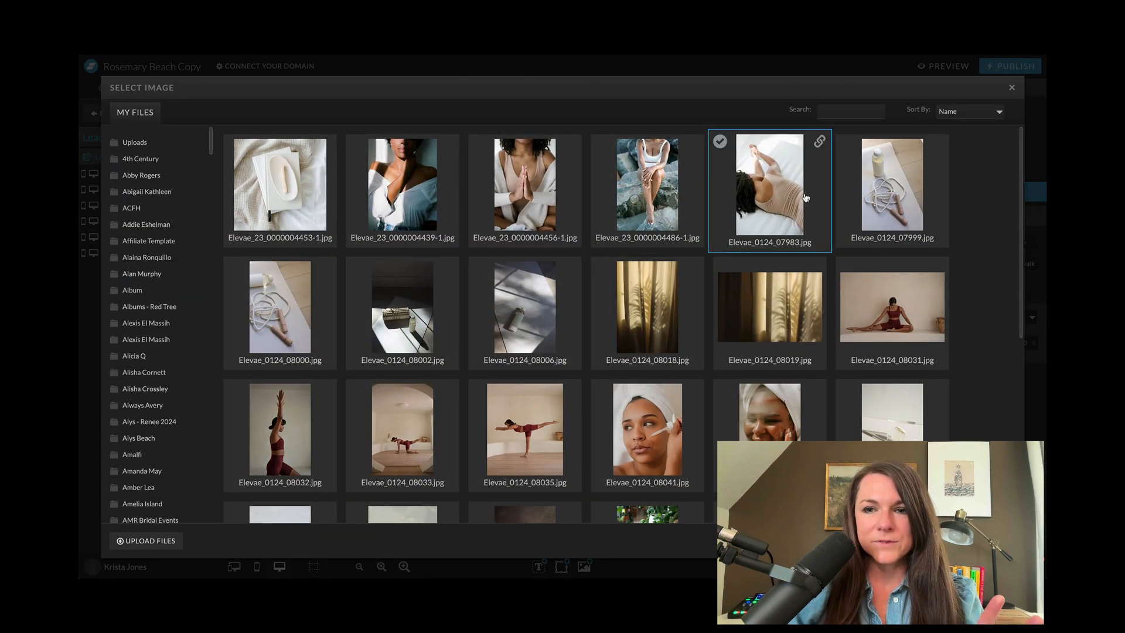
pyautogui.click(906, 187)
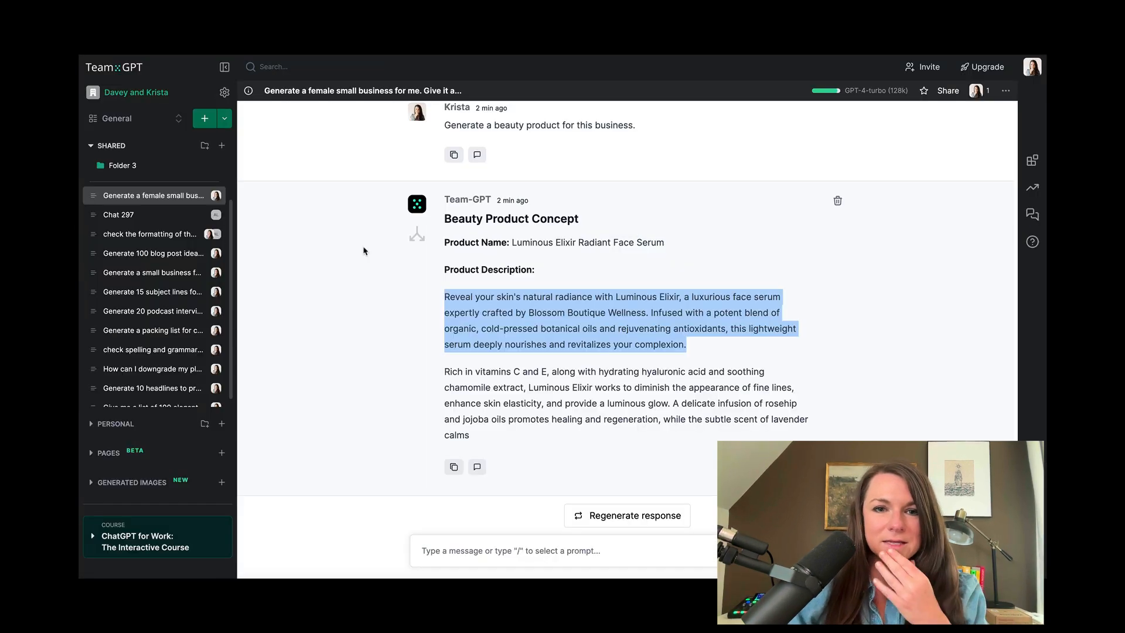
# - Send the prompt "Generate a lead magnet idea for this business" in the Team-GPT chat, and stop the response once the idea is described
pyautogui.click(442, 543)
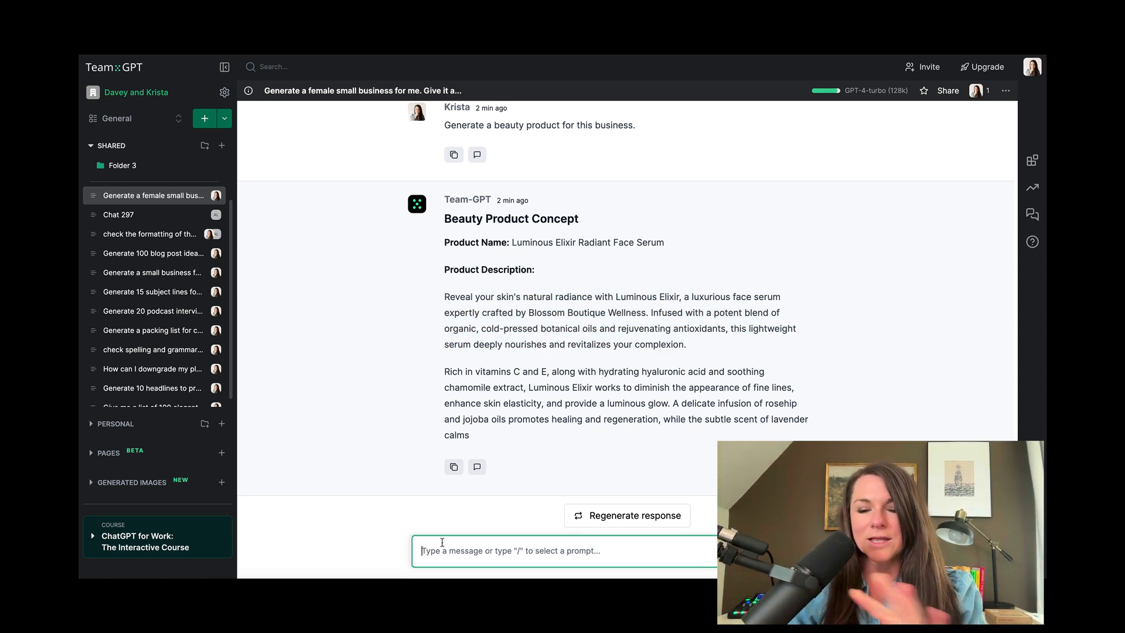
pyautogui.write('Generate a lead magnet idea for this business')
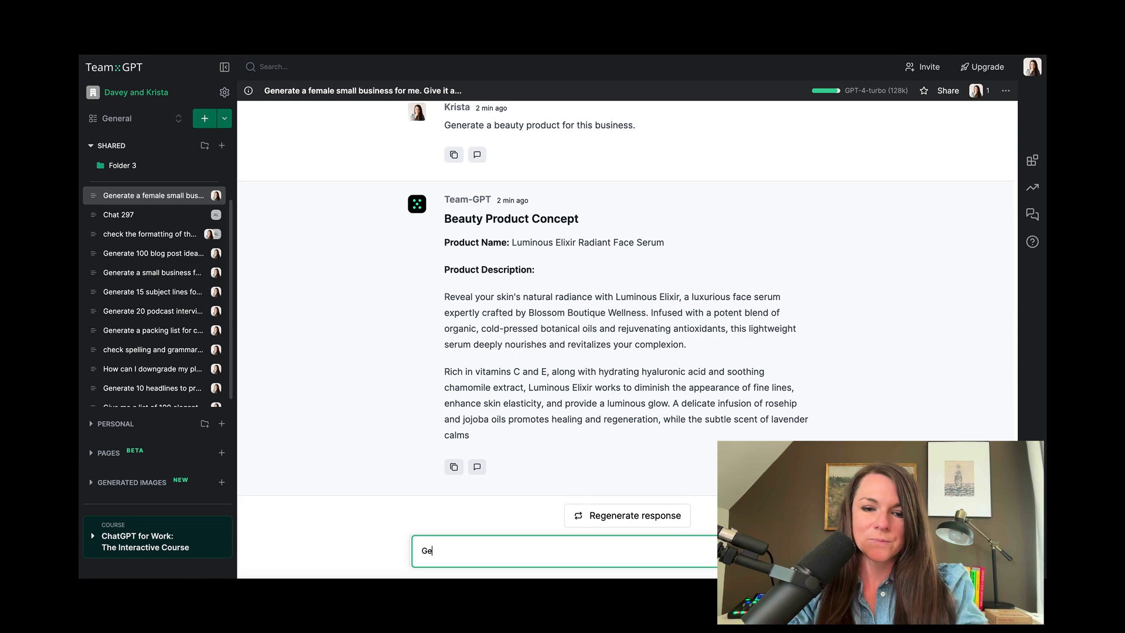
pyautogui.press('Return')
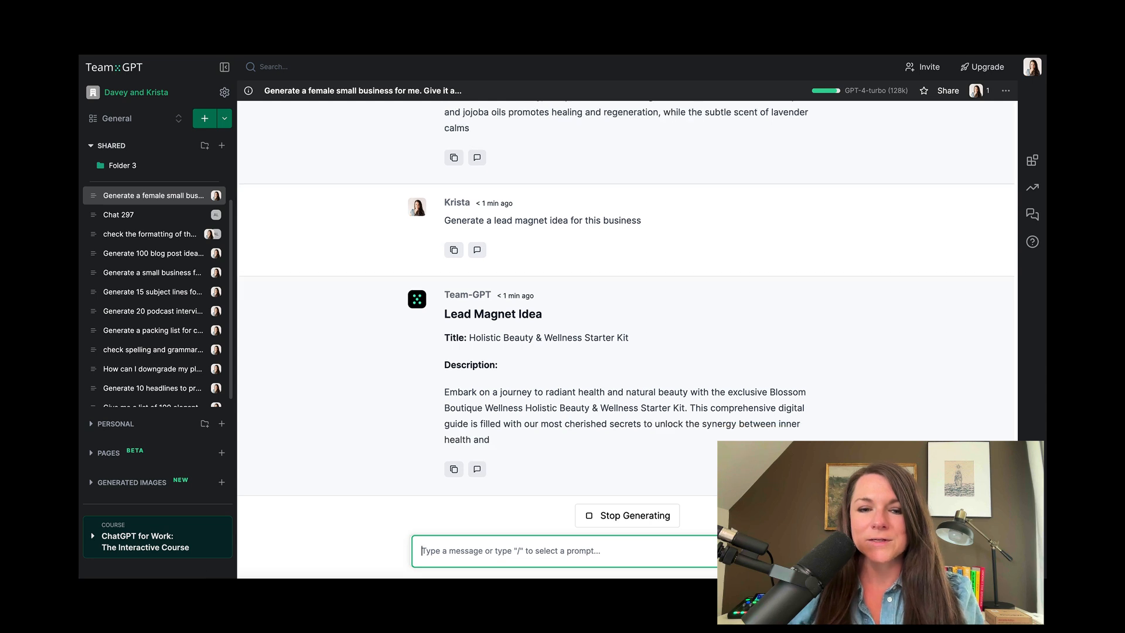
pyautogui.click(621, 516)
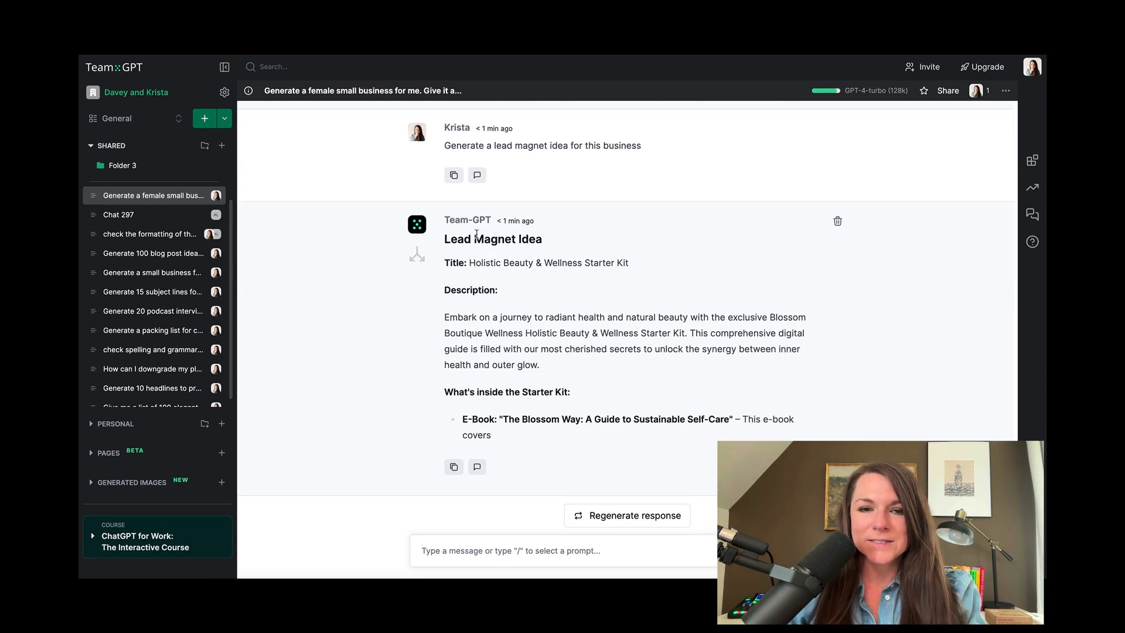
# - Replace the Lead Magnet headline with the generated title "Holistic Beauty & Wellness Starter Kit" in normal letter case, and reword the tagline to "Don't miss this free guide"
pyautogui.moveTo(472, 267); pyautogui.dragTo(647, 268)
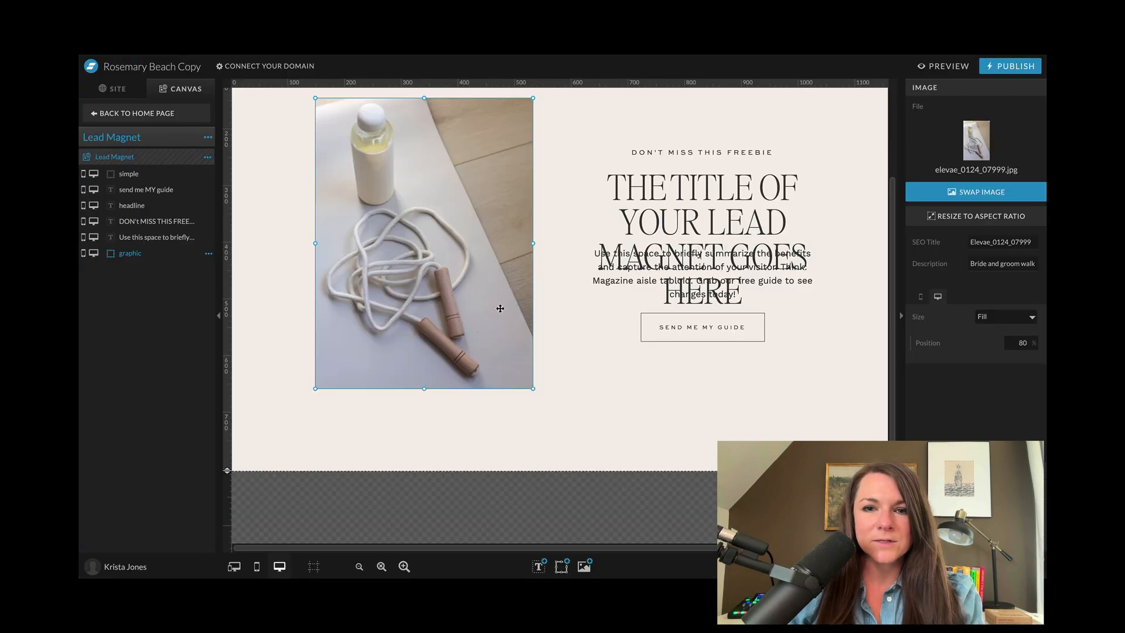
pyautogui.click(703, 193)
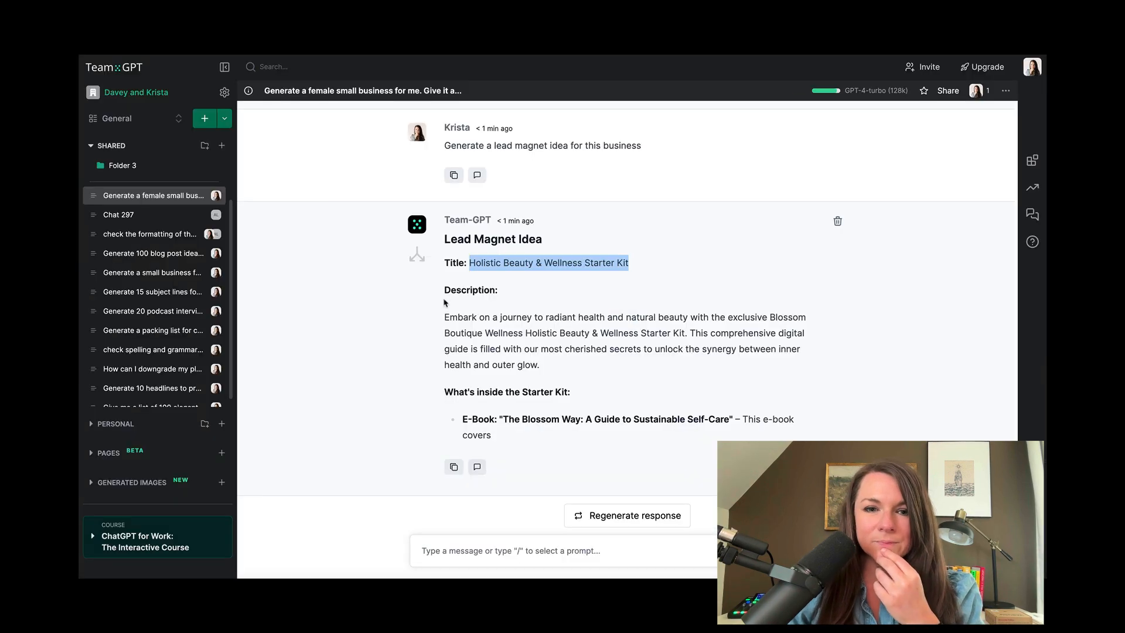
# - Copy the generated starter kit description from the Team-GPT chat and replace the Lead Magnet placeholder paragraph in Showit with it
pyautogui.moveTo(444, 317); pyautogui.dragTo(579, 368)
pyautogui.hotkey('ctrl', 'c')
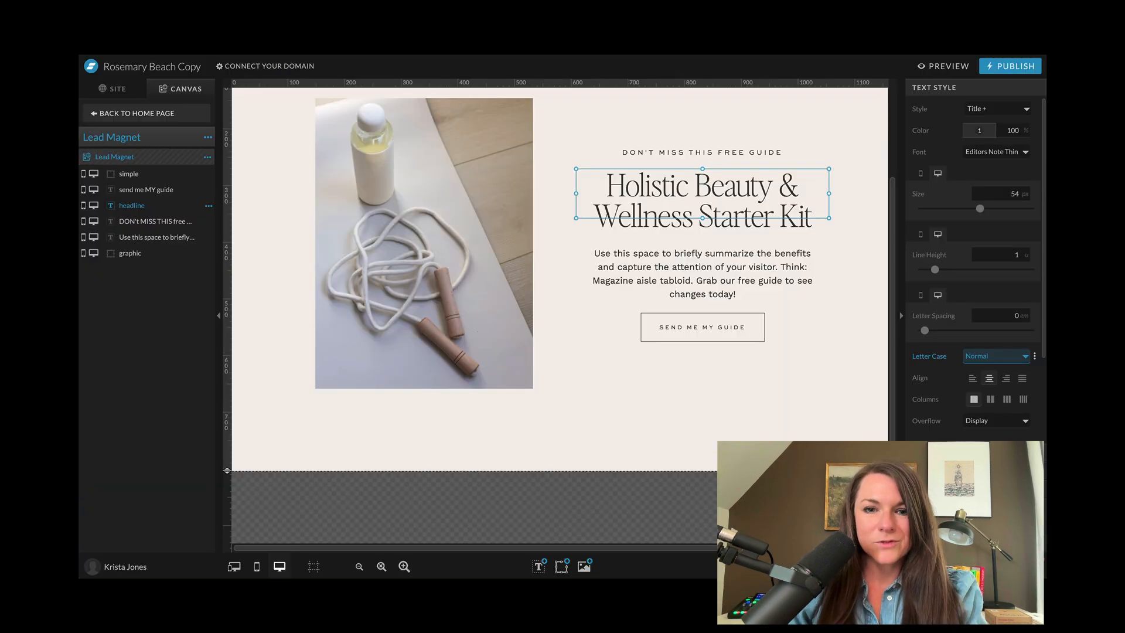
pyautogui.click(661, 244)
pyautogui.doubleClick(672, 264)
pyautogui.hotkey('ctrl', 'a')
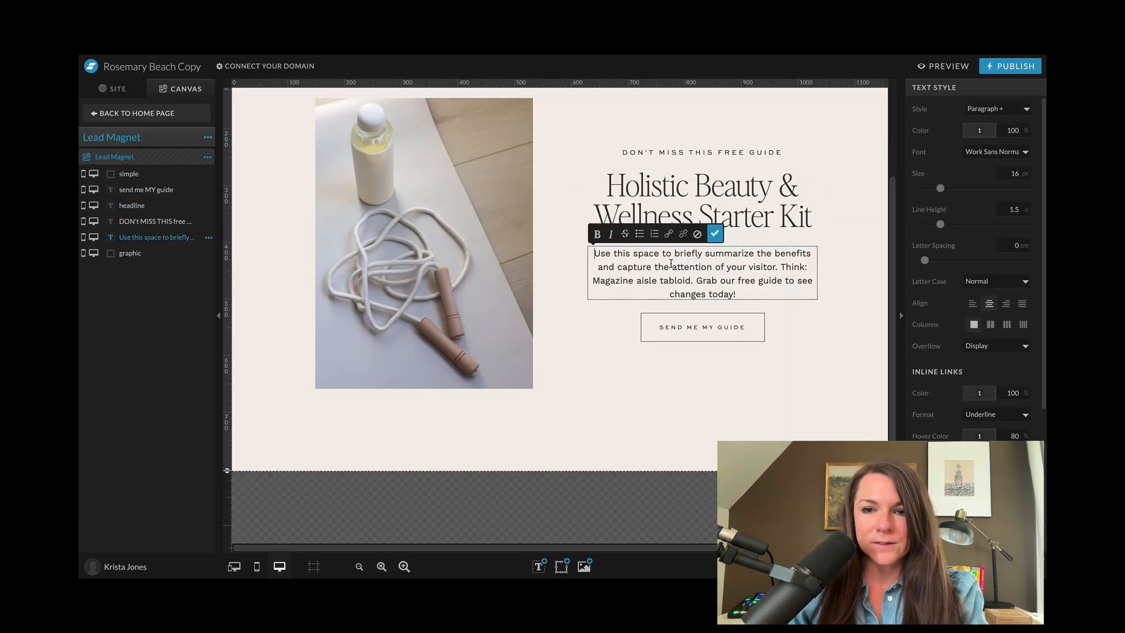
pyautogui.hotkey('ctrl', 'v')
# - Shift the Lead Magnet text upward and the Send Me My Guide button downward to space them around the longer paragraph
pyautogui.click(721, 327)
pyautogui.moveTo(721, 326); pyautogui.dragTo(720, 347)
pyautogui.moveTo(728, 278); pyautogui.dragTo(729, 272)
pyautogui.moveTo(831, 382); pyautogui.dragTo(575, 167)
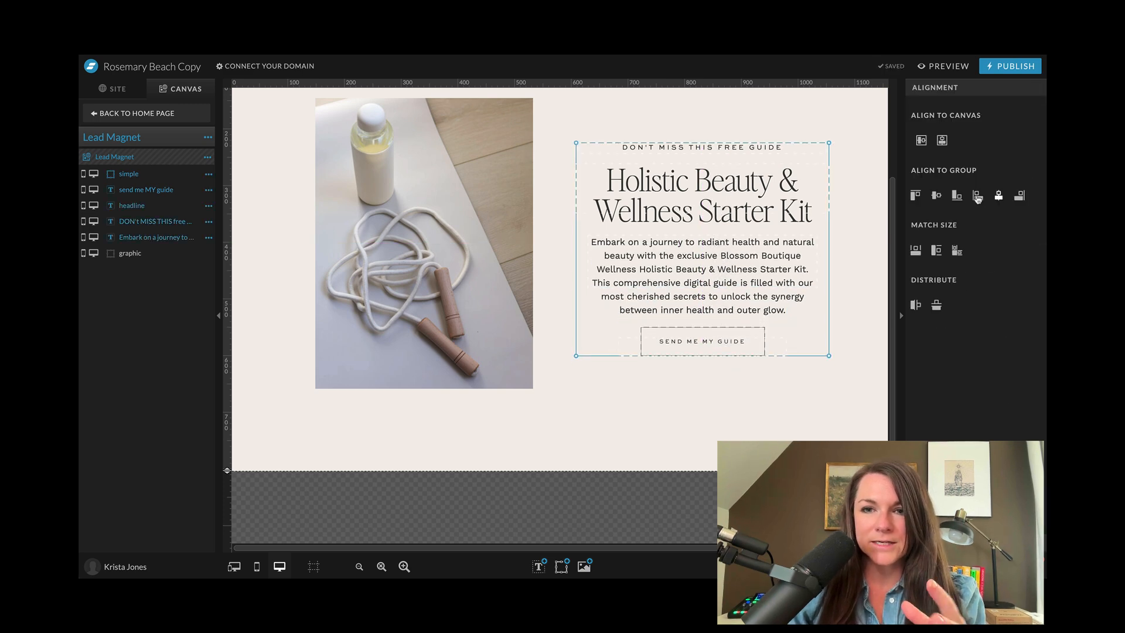
pyautogui.click(718, 330)
pyautogui.press('Down')
pyautogui.press('Down')
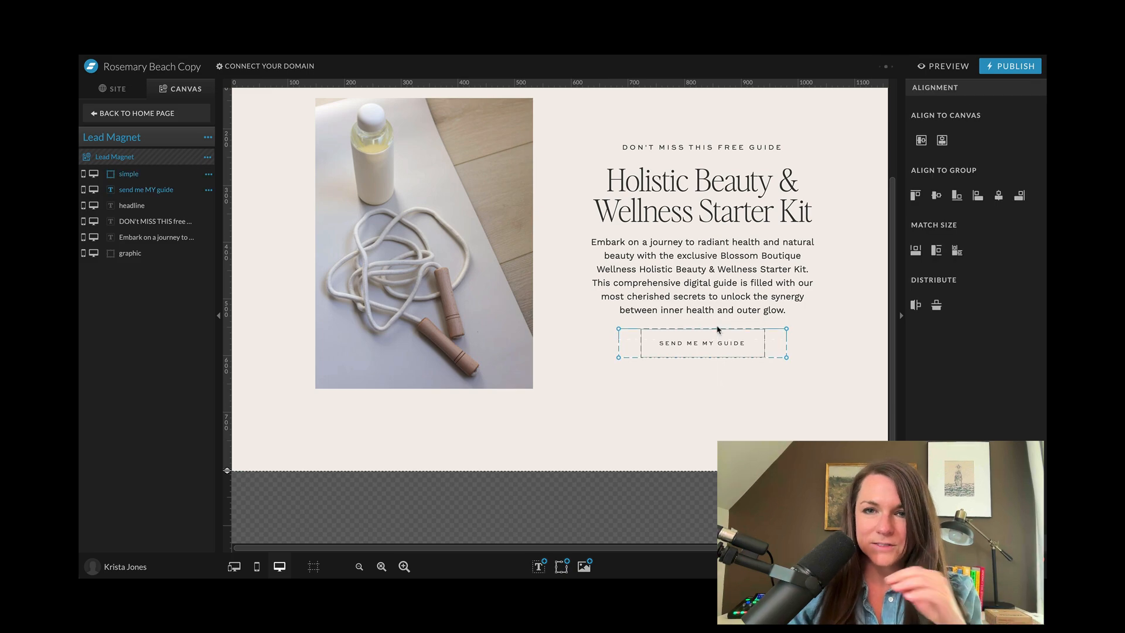
# - Return to the Home page, look over its sections down to the footer, and check the contents of the Main Site canvas set
pyautogui.click(142, 114)
pyautogui.scroll(-15, 558, 253)
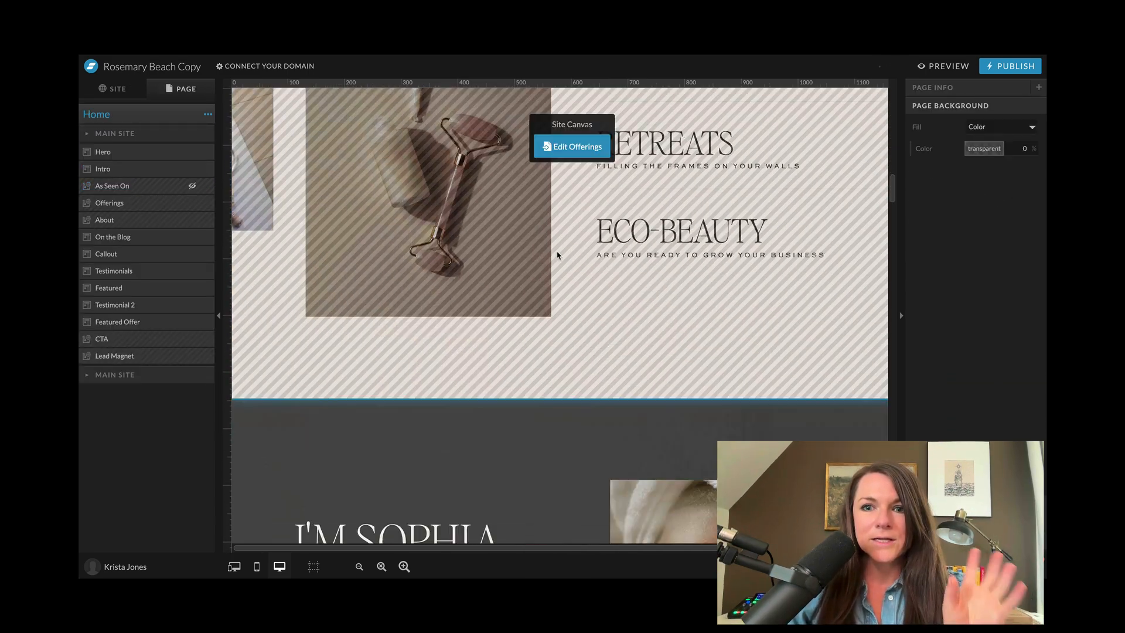
pyautogui.scroll(-15, 558, 255)
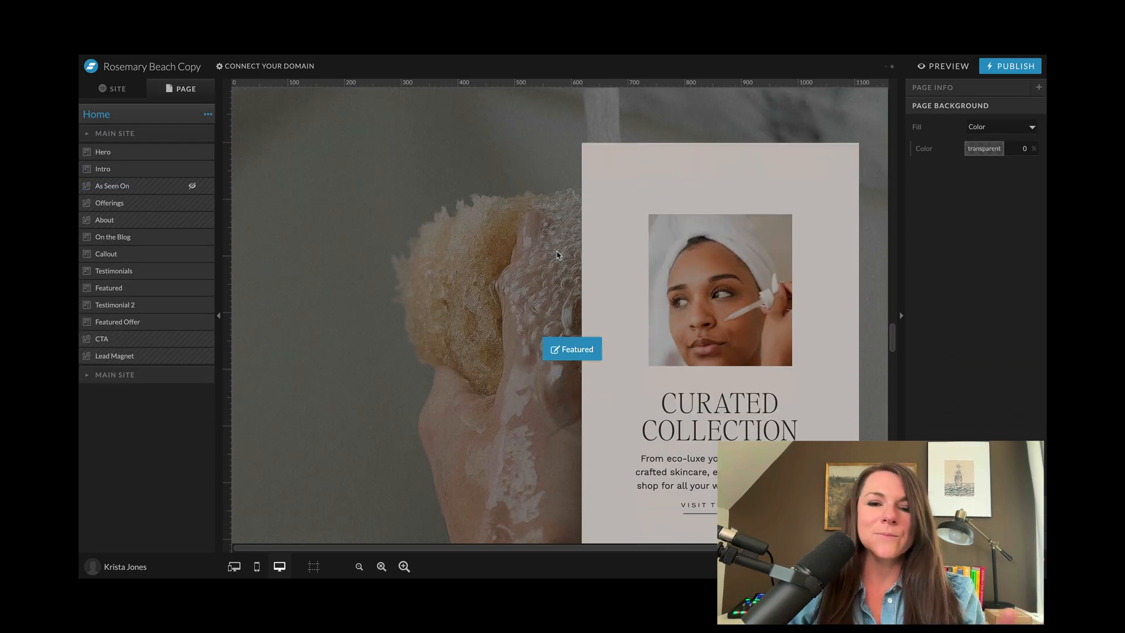
pyautogui.scroll(-12, 557, 255)
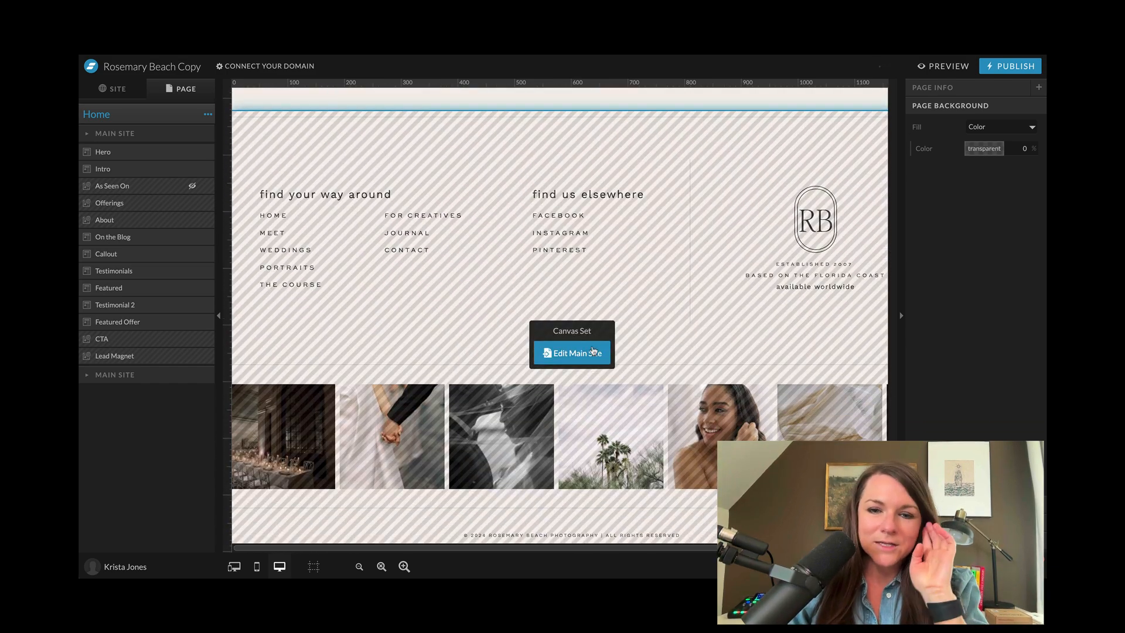
pyautogui.click(593, 351)
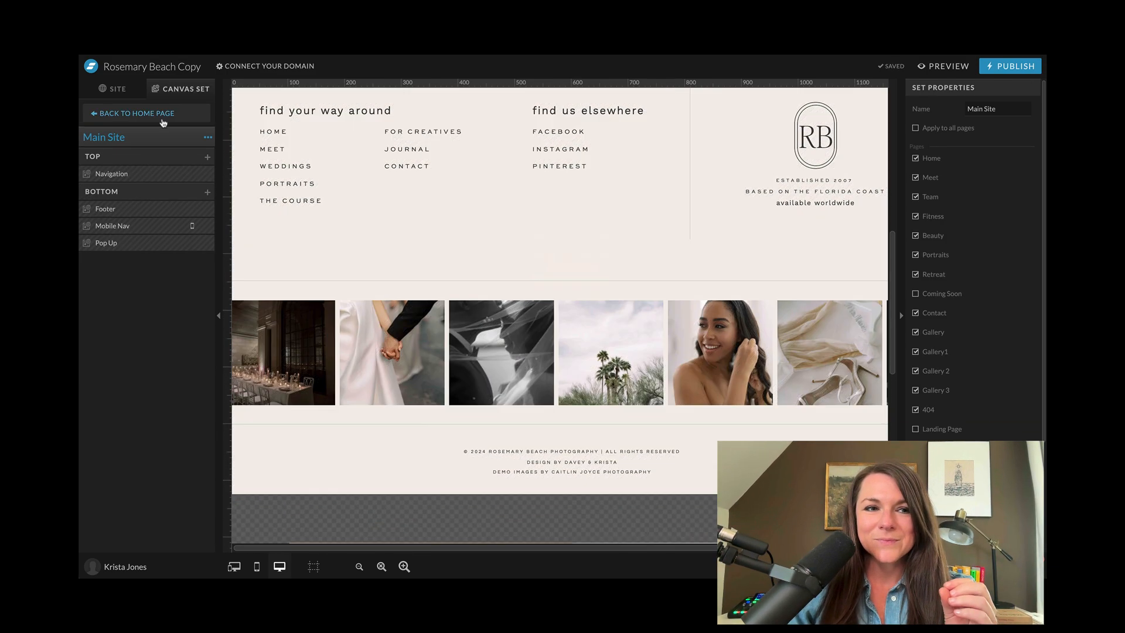
pyautogui.click(161, 117)
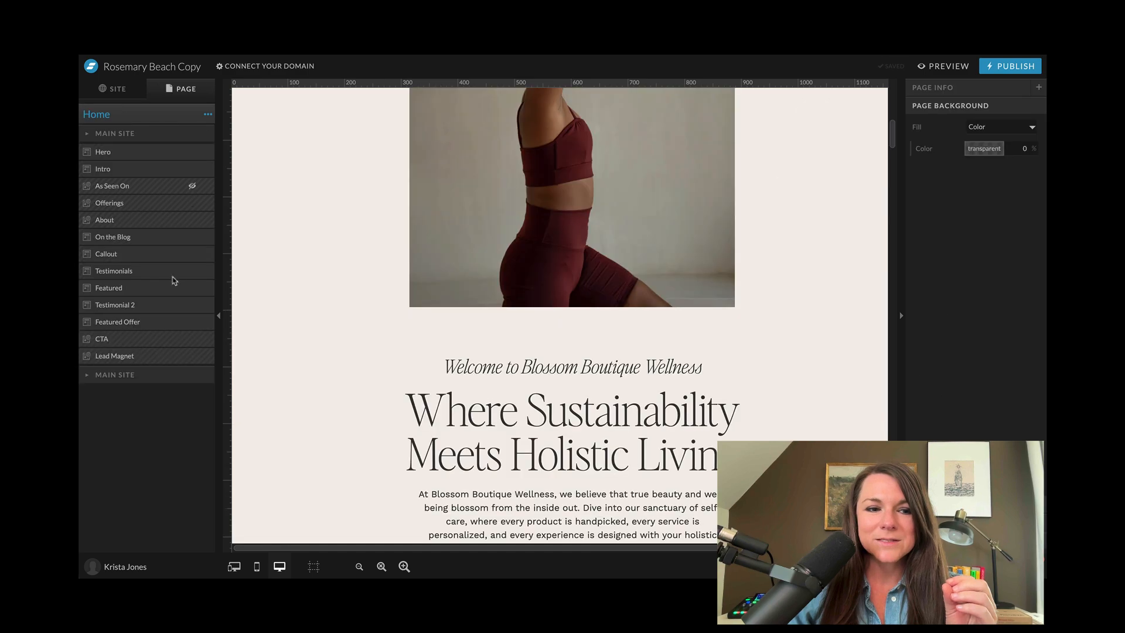
# - Remove the Pop Up canvas from the bottom of the Main Site canvas set
pyautogui.click(178, 379)
pyautogui.click(150, 429)
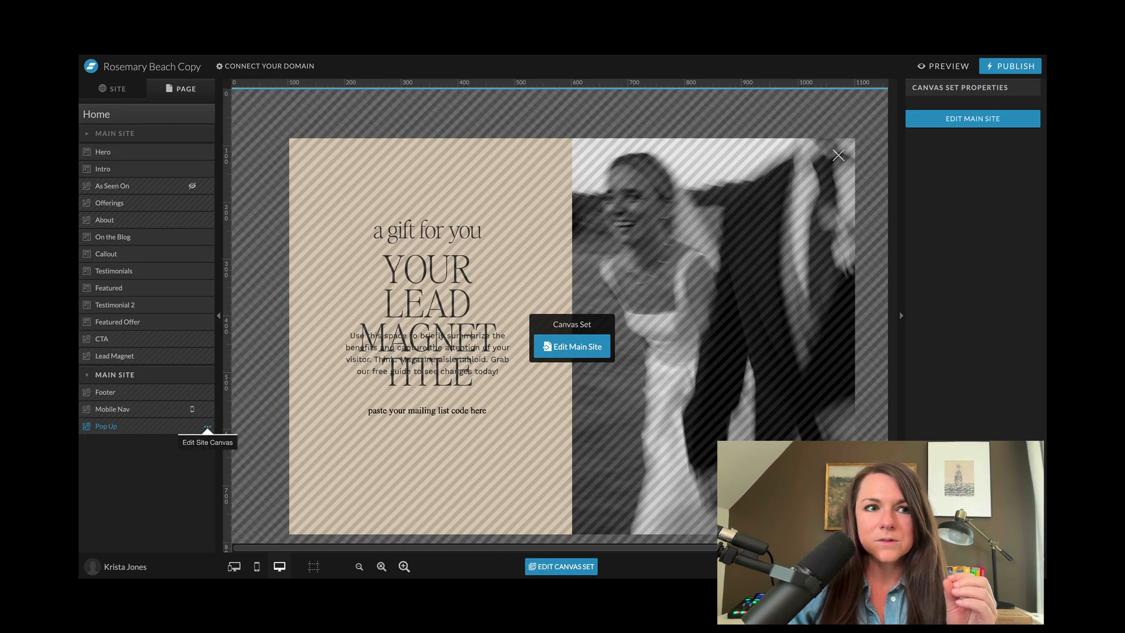
pyautogui.click(208, 428)
pyautogui.click(143, 534)
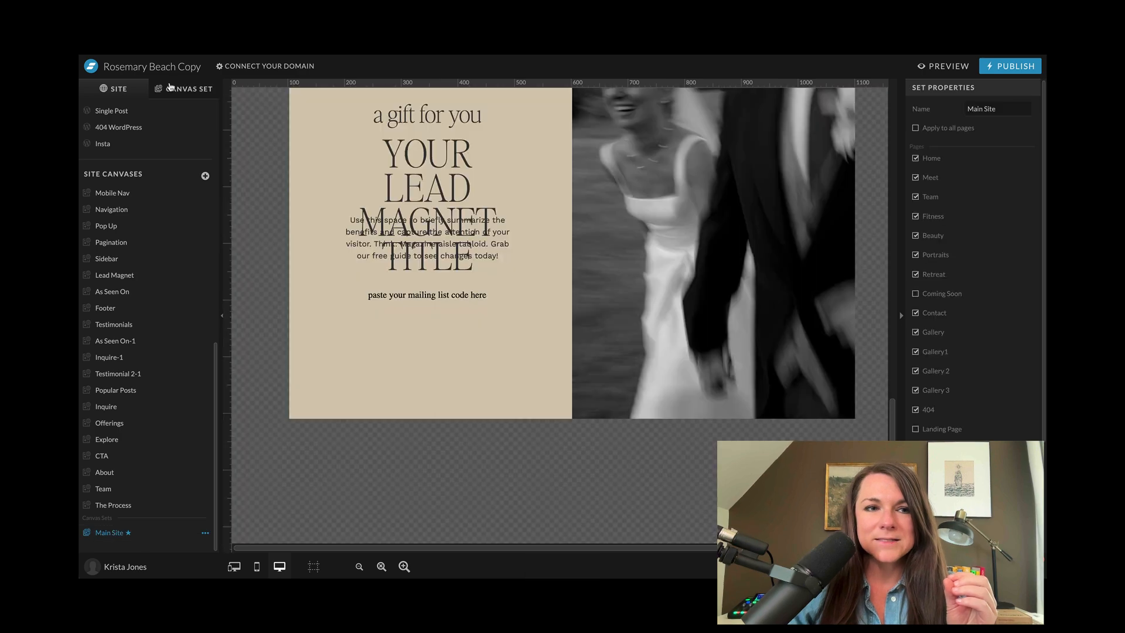
pyautogui.click(106, 220)
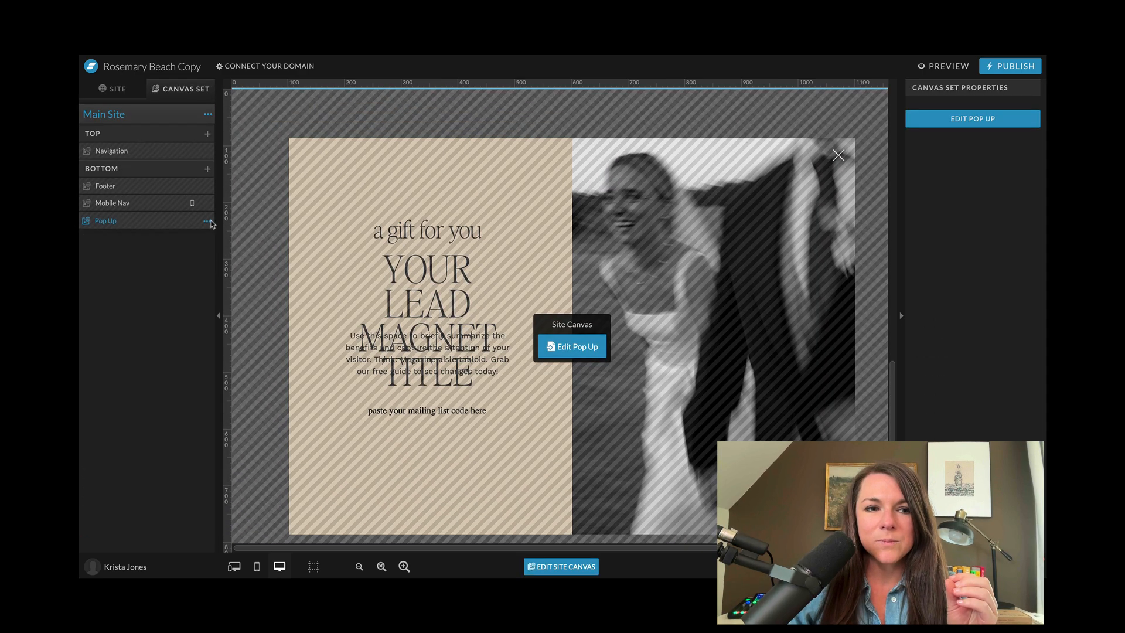
pyautogui.click(208, 222)
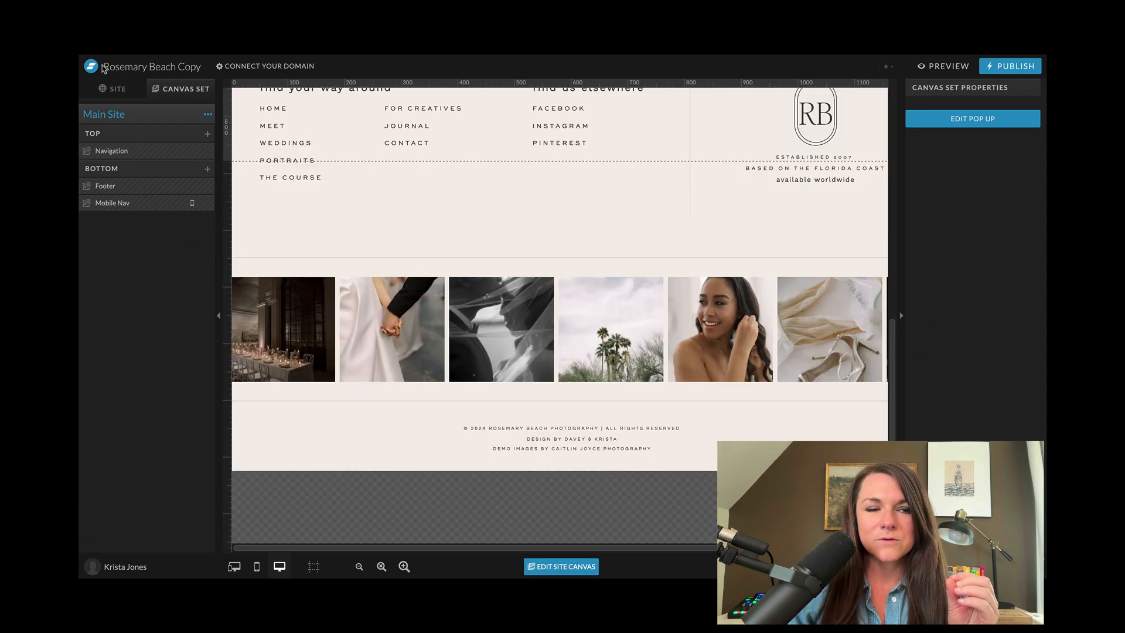
# - Open the Footer site canvas for editing through the Home page's Main Site canvas set
pyautogui.click(112, 88)
pyautogui.click(118, 203)
pyautogui.scroll(-5, 460, 286)
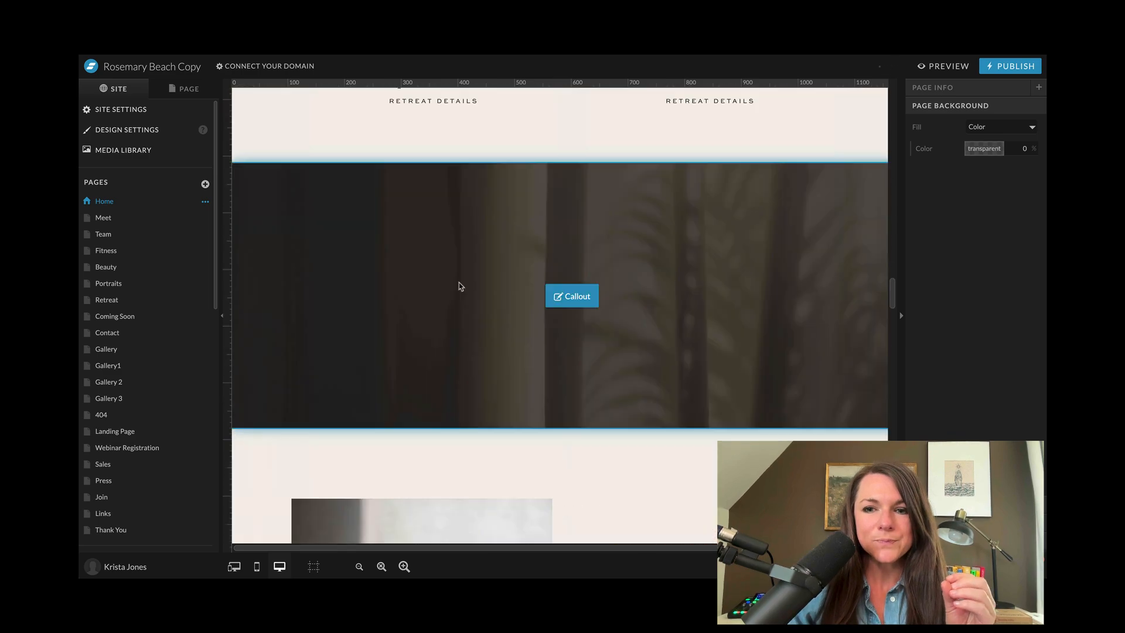
pyautogui.scroll(-15, 460, 286)
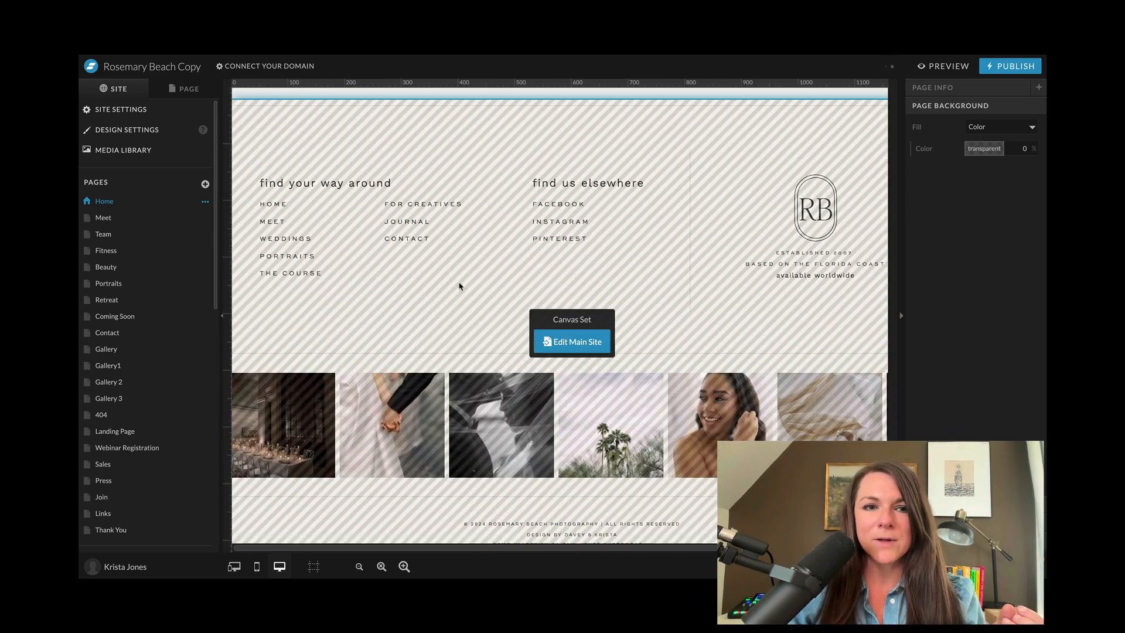
pyautogui.click(565, 345)
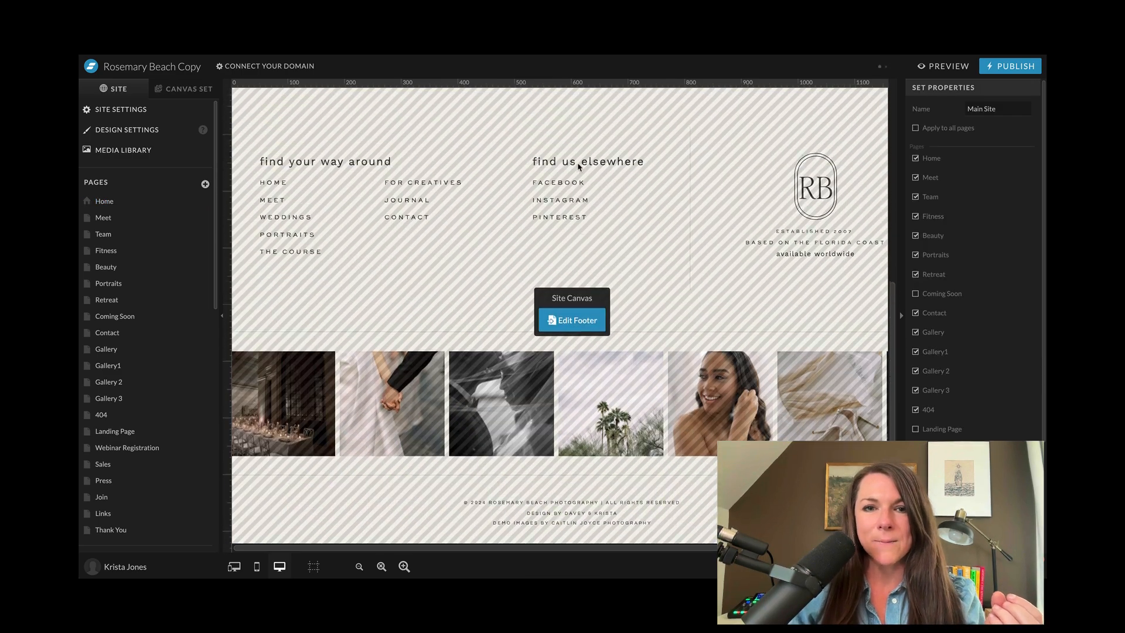
pyautogui.click(575, 337)
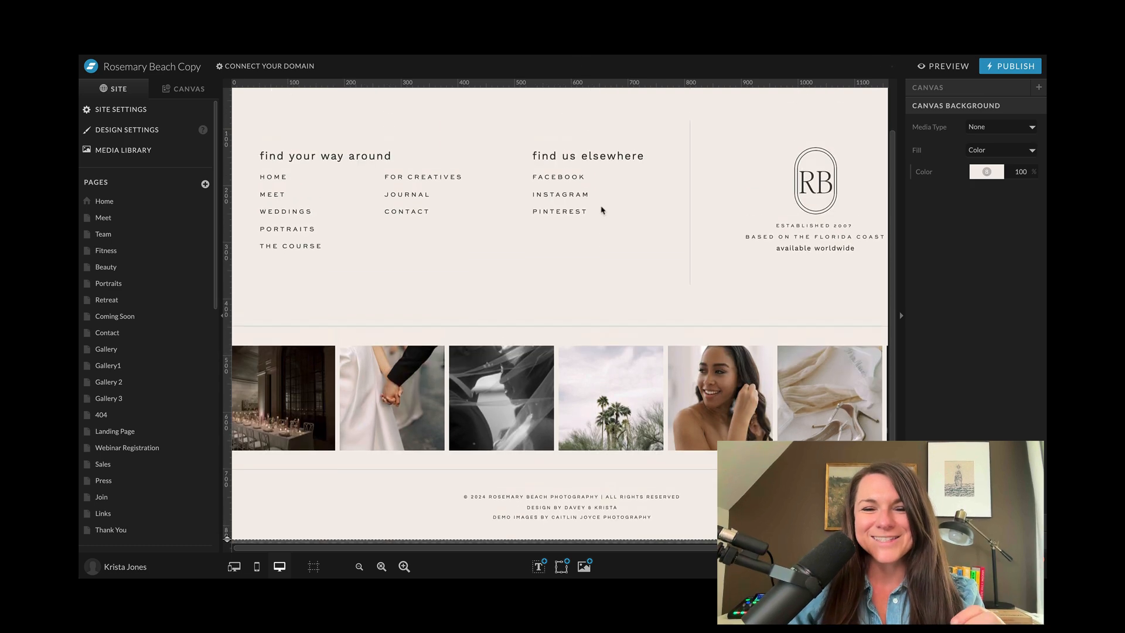
# - Restyle the footer headings "find us elsewhere" and "find your way around" with the Heading + style at size 24
pyautogui.click(601, 153)
pyautogui.click(997, 109)
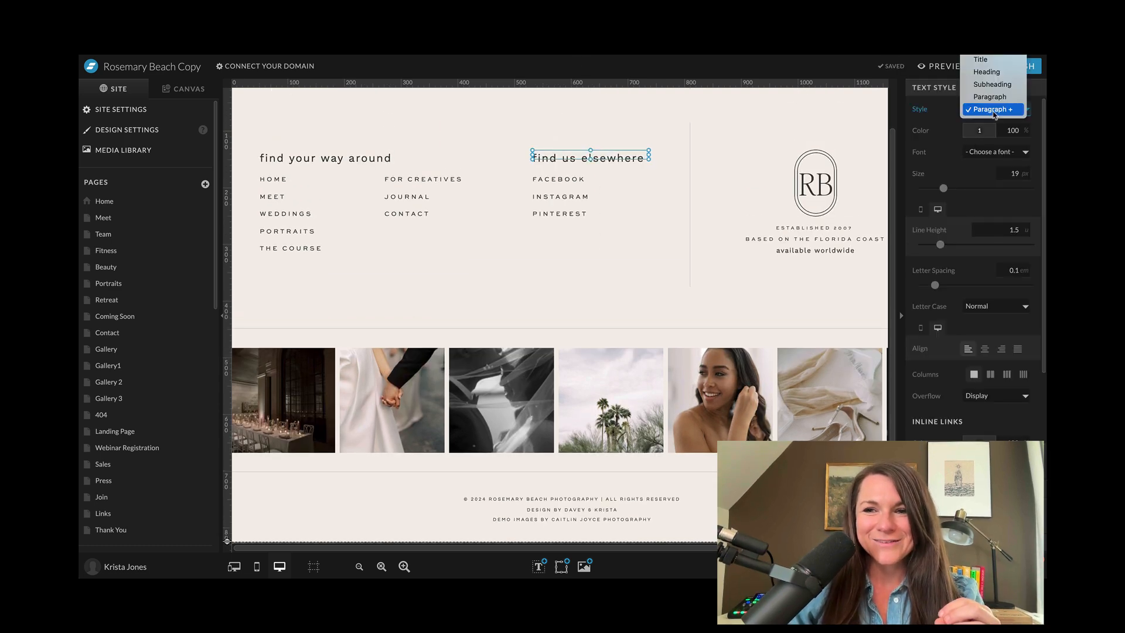
pyautogui.click(991, 113)
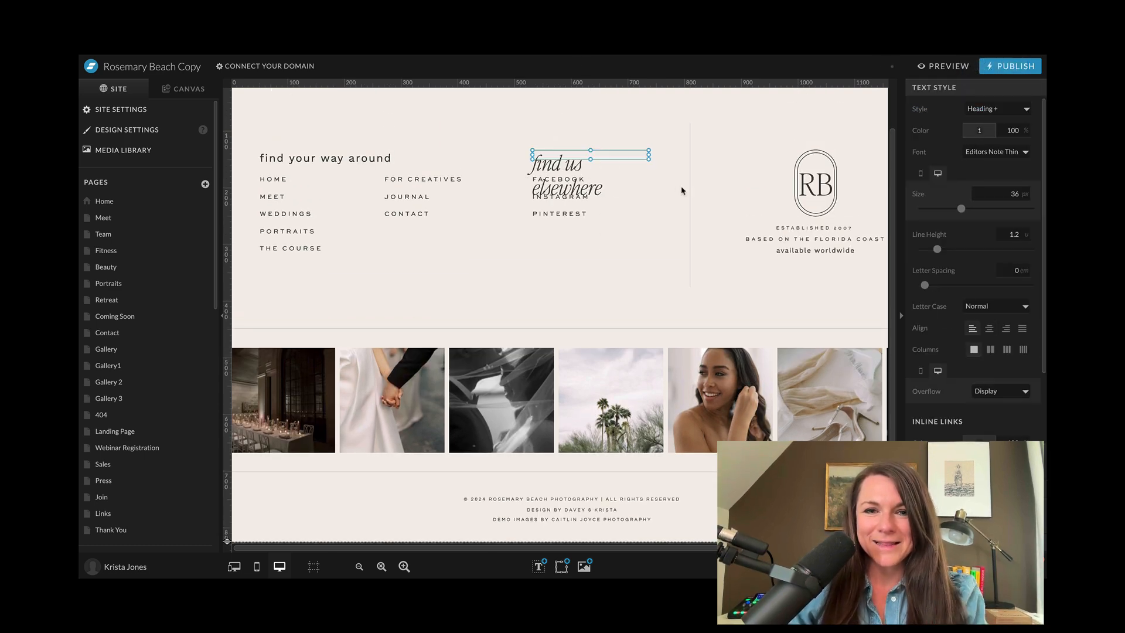
pyautogui.moveTo(961, 208); pyautogui.dragTo(950, 211)
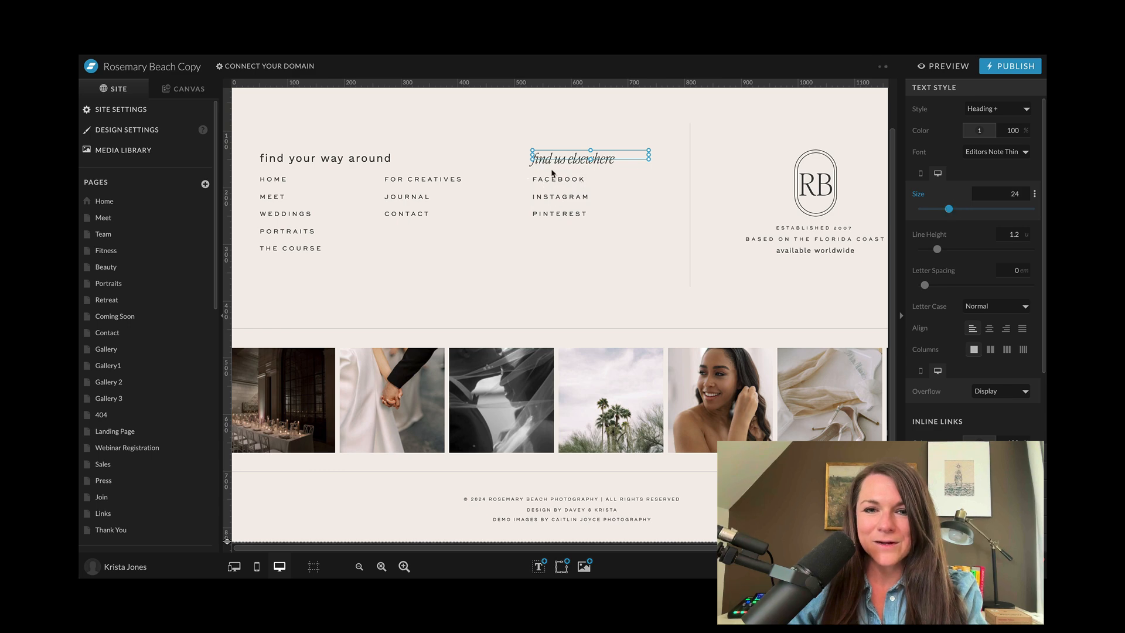
pyautogui.click(361, 159)
pyautogui.click(407, 270)
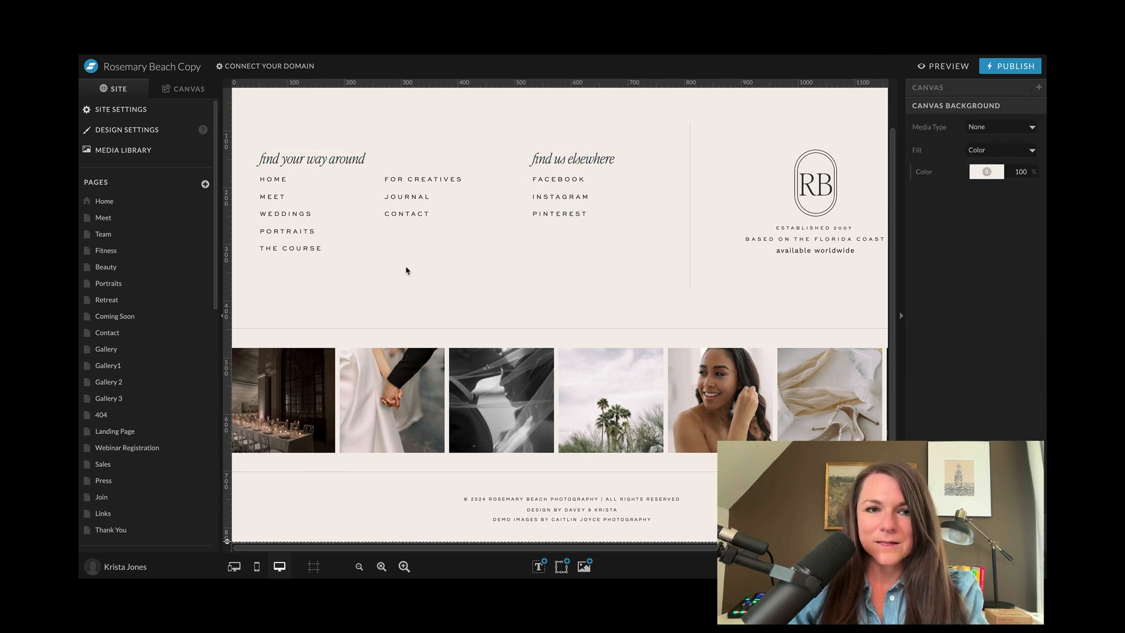
# - Rename the footer links Meet, Weddings, Portraits and The Course as Fitness, Retreats, Beauty and The Shop
pyautogui.doubleClick(287, 199)
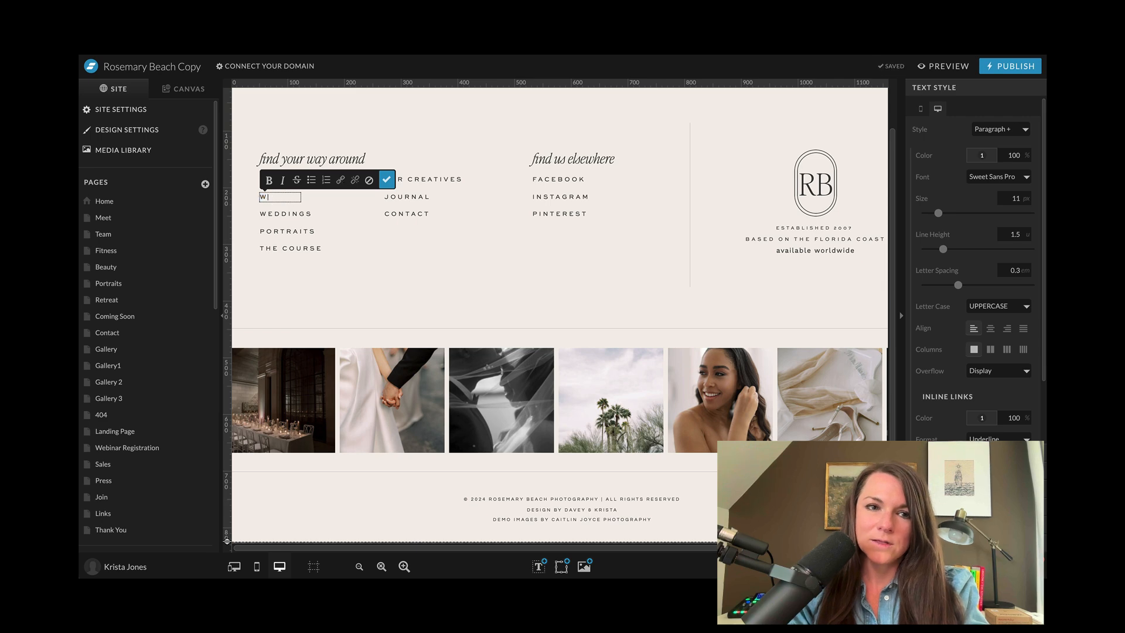
pyautogui.doubleClick(313, 214)
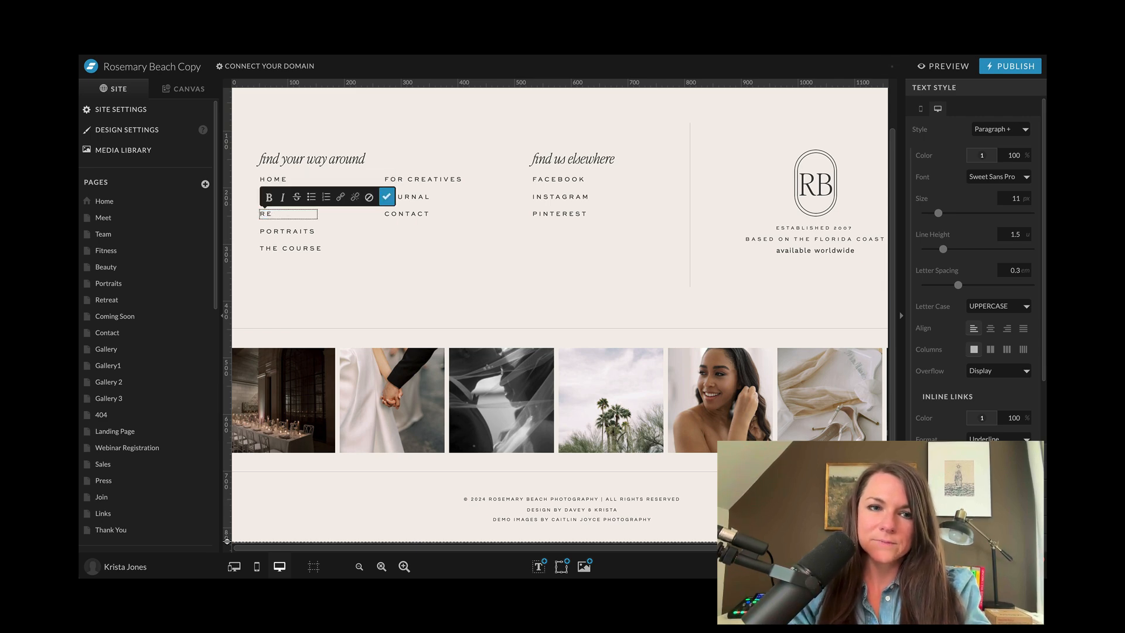
pyautogui.doubleClick(312, 233)
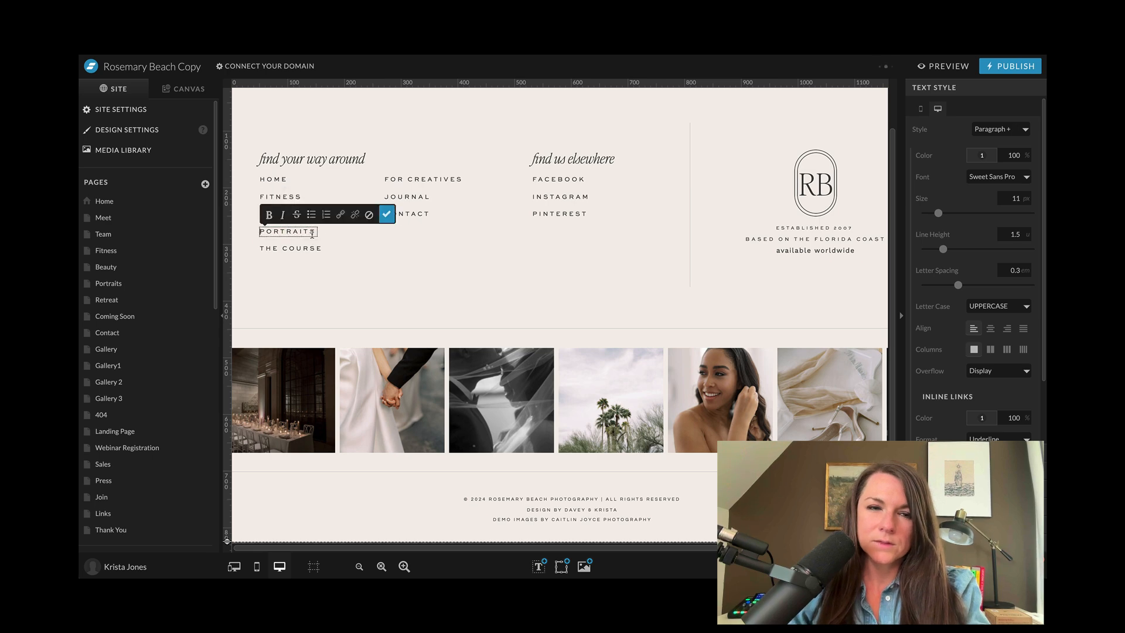
pyautogui.write('BEAUTY')
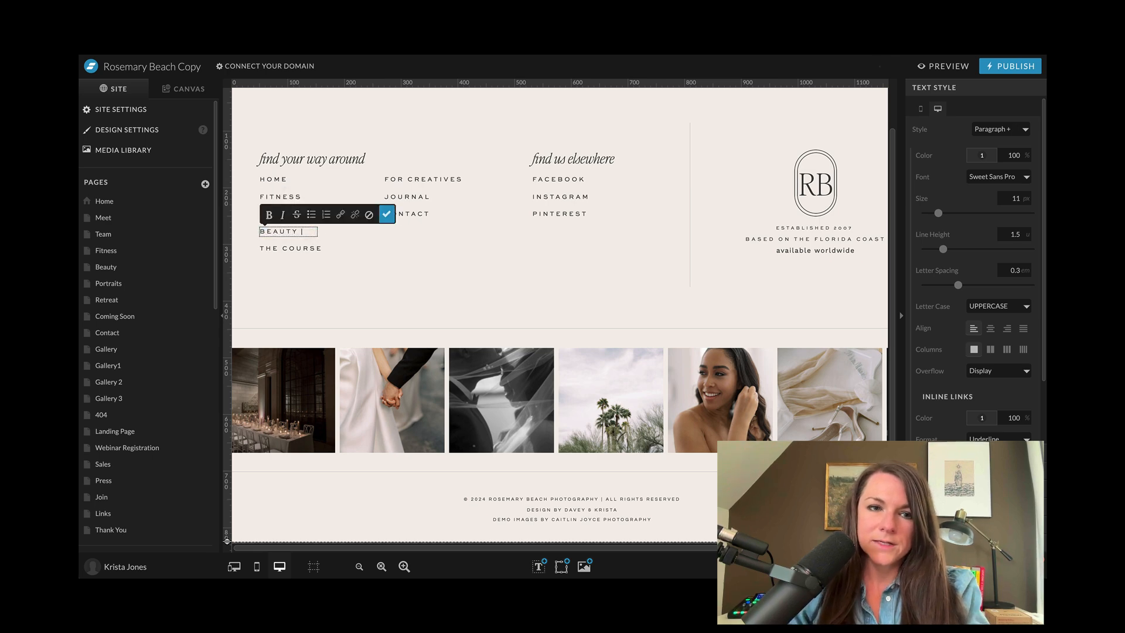
pyautogui.doubleClick(325, 250)
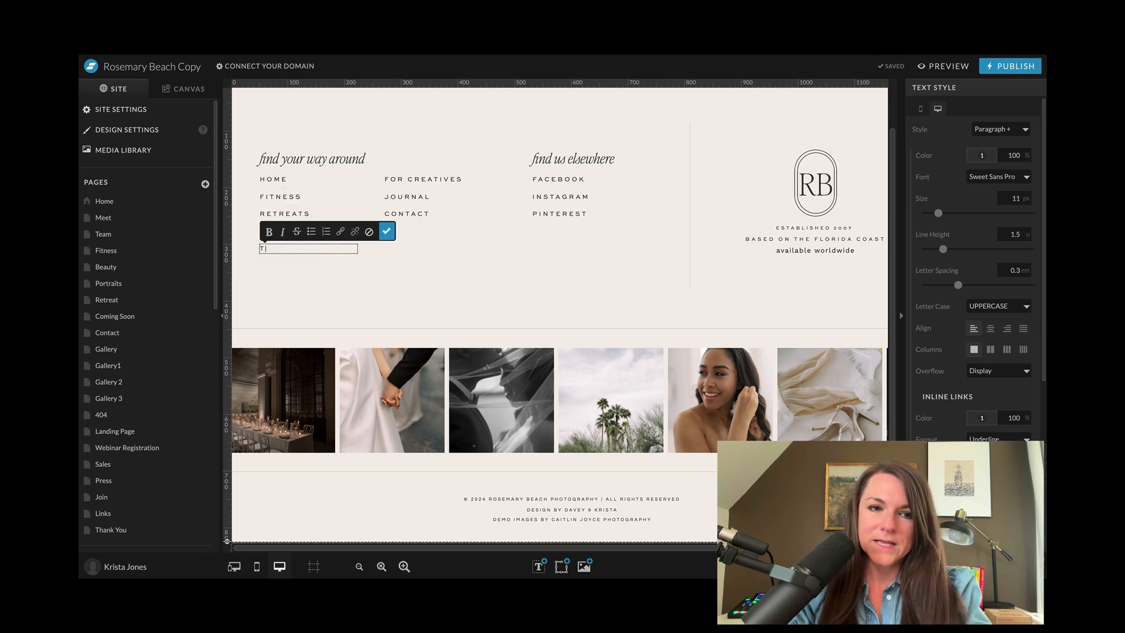
pyautogui.hscroll(2, 410, 235)
pyautogui.press('Escape')
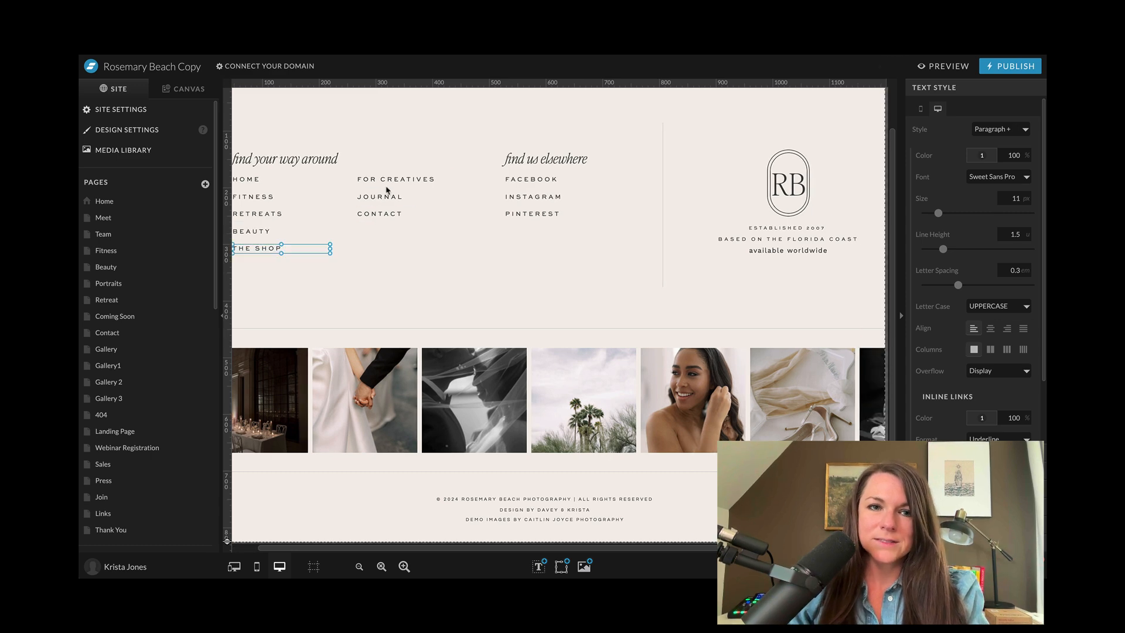
# - Delete the For Creatives footer link and move Journal and Contact up to fill its place
pyautogui.click(390, 181)
pyautogui.press('Delete')
pyautogui.moveTo(389, 196); pyautogui.dragTo(389, 187)
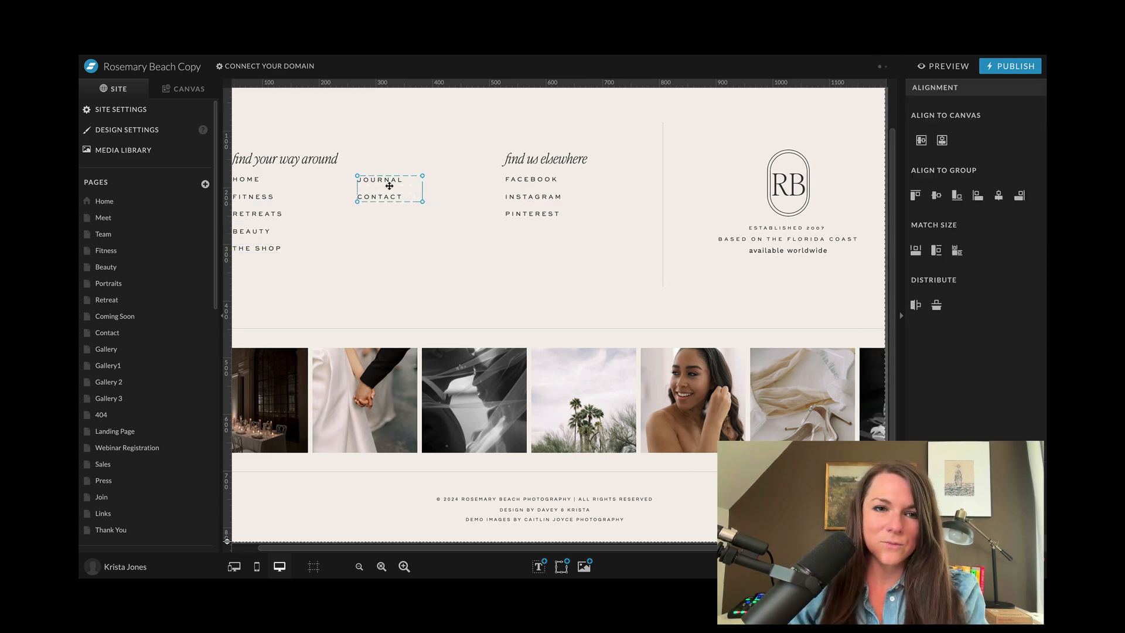
pyautogui.hscroll(-2, 405, 234)
pyautogui.click(422, 281)
pyautogui.click(578, 184)
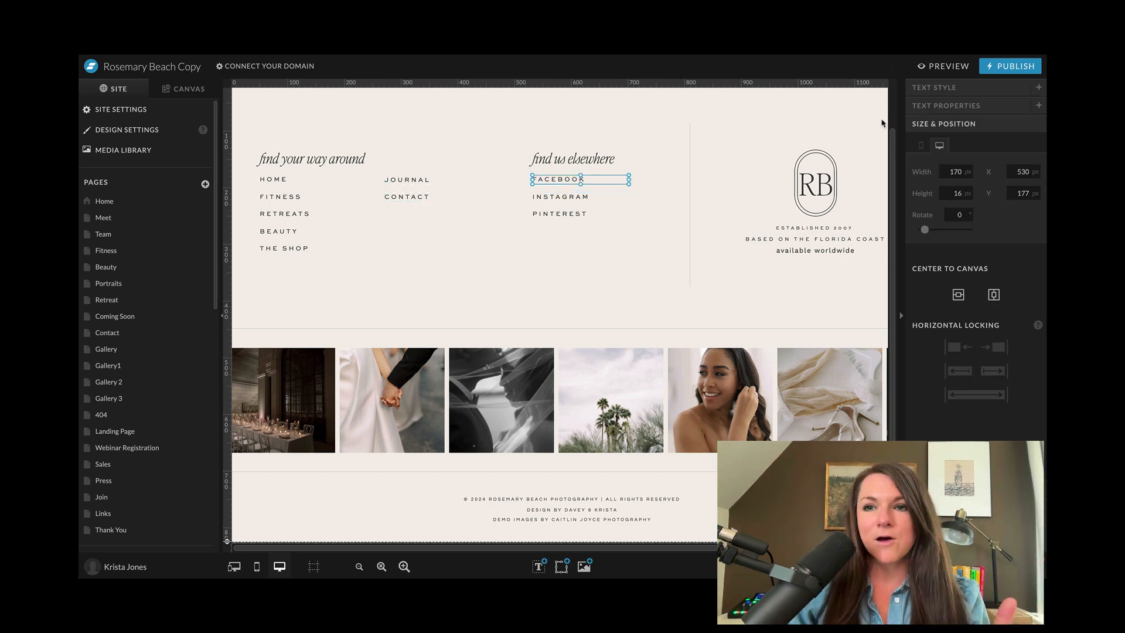
pyautogui.doubleClick(820, 186)
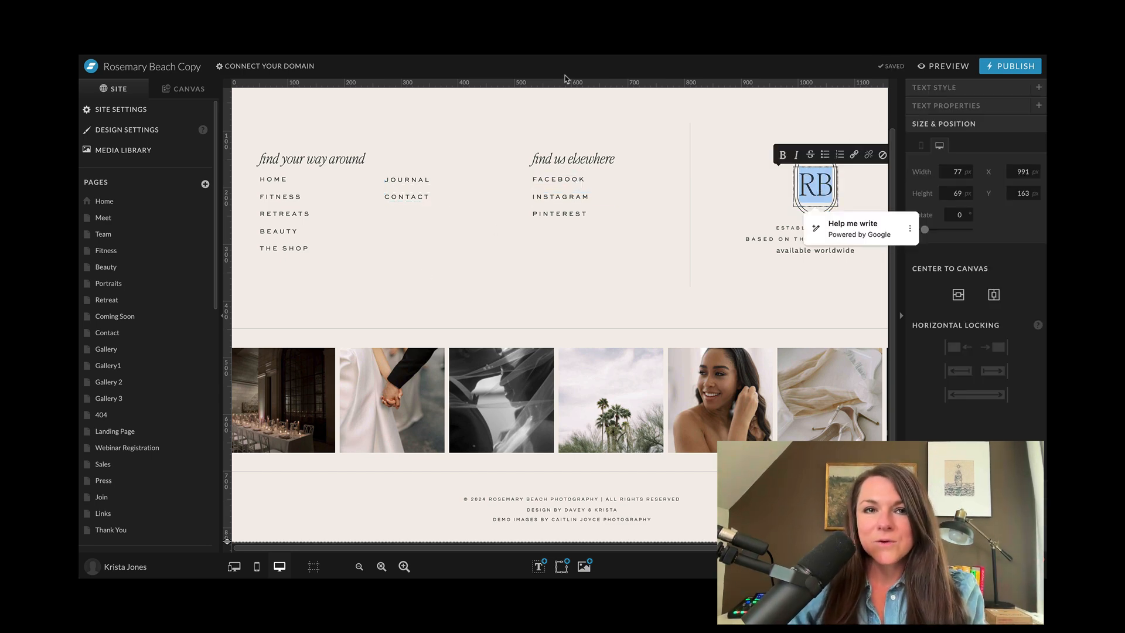
pyautogui.scroll(2, 411, 225)
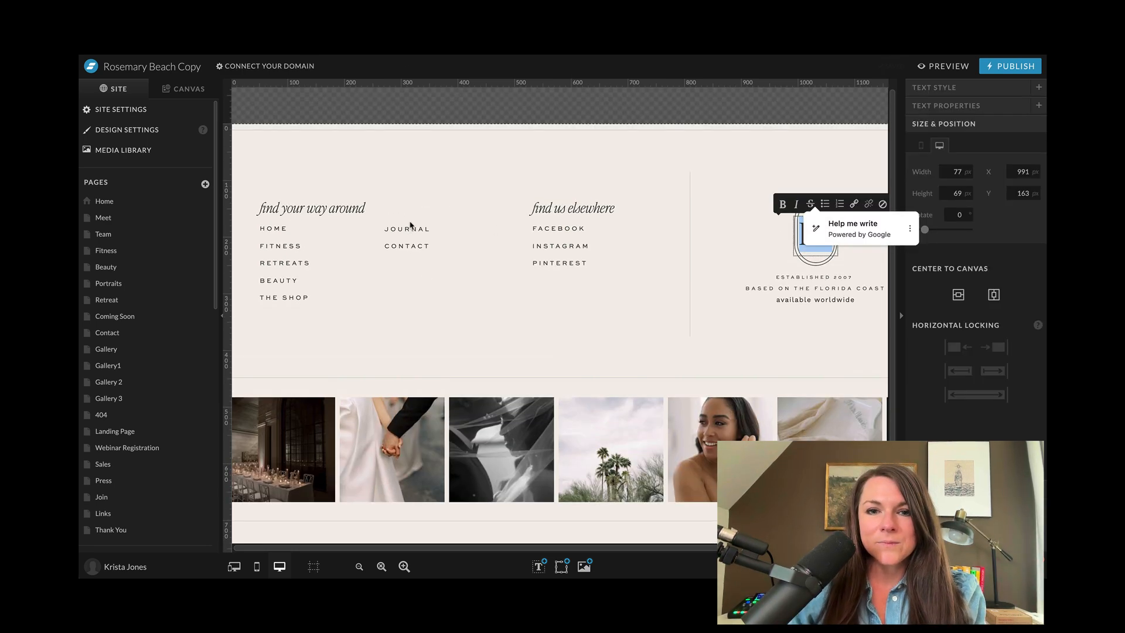
# - Reopen the Footer site canvas from the Home page and set the monogram text in the oval emblem to B
pyautogui.click(104, 201)
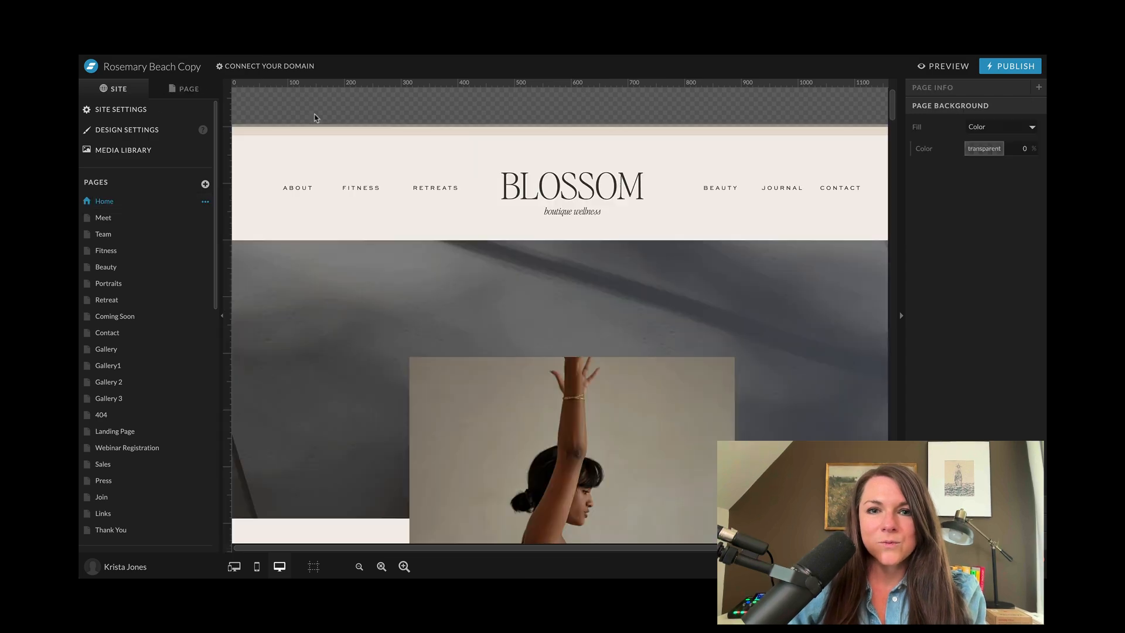
pyautogui.scroll(-5, 438, 323)
pyautogui.scroll(-15, 438, 323)
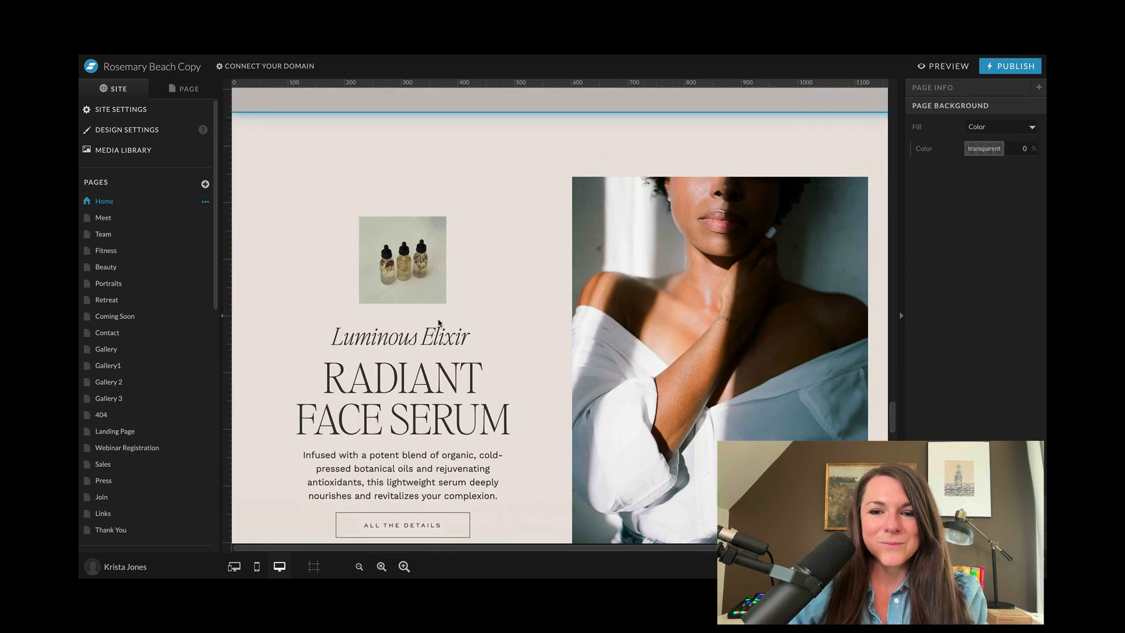
pyautogui.click(596, 244)
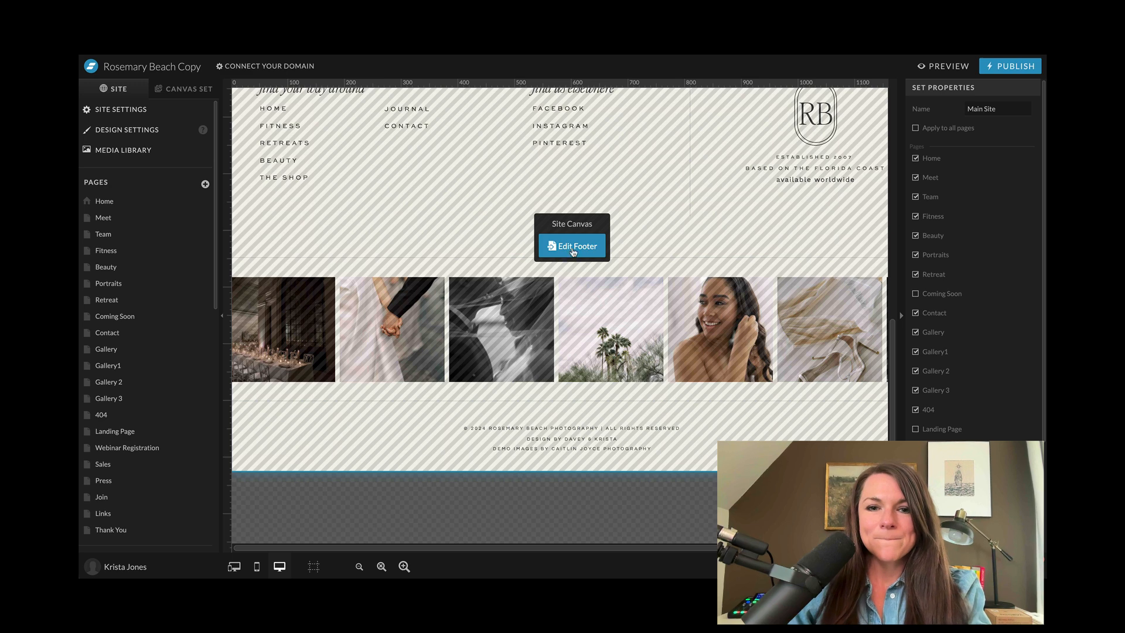
pyautogui.click(574, 247)
pyautogui.click(811, 109)
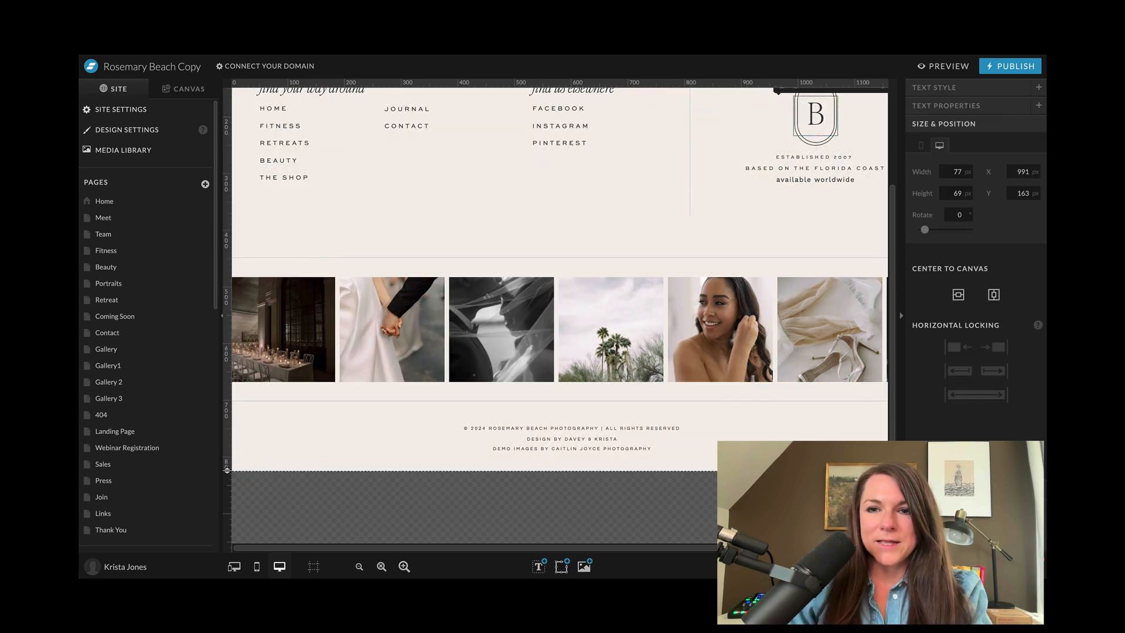
# - Restyle the footer line "available worldwide" with the Heading style at size 17 and move it slightly down
pyautogui.click(803, 180)
pyautogui.click(934, 88)
pyautogui.click(996, 109)
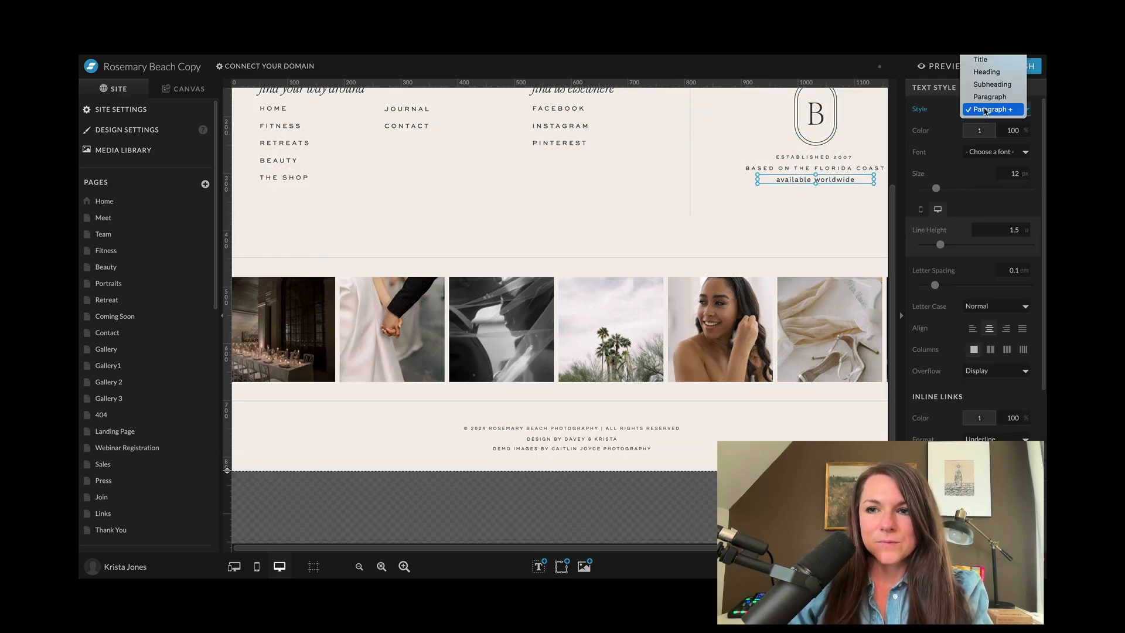
pyautogui.click(987, 72)
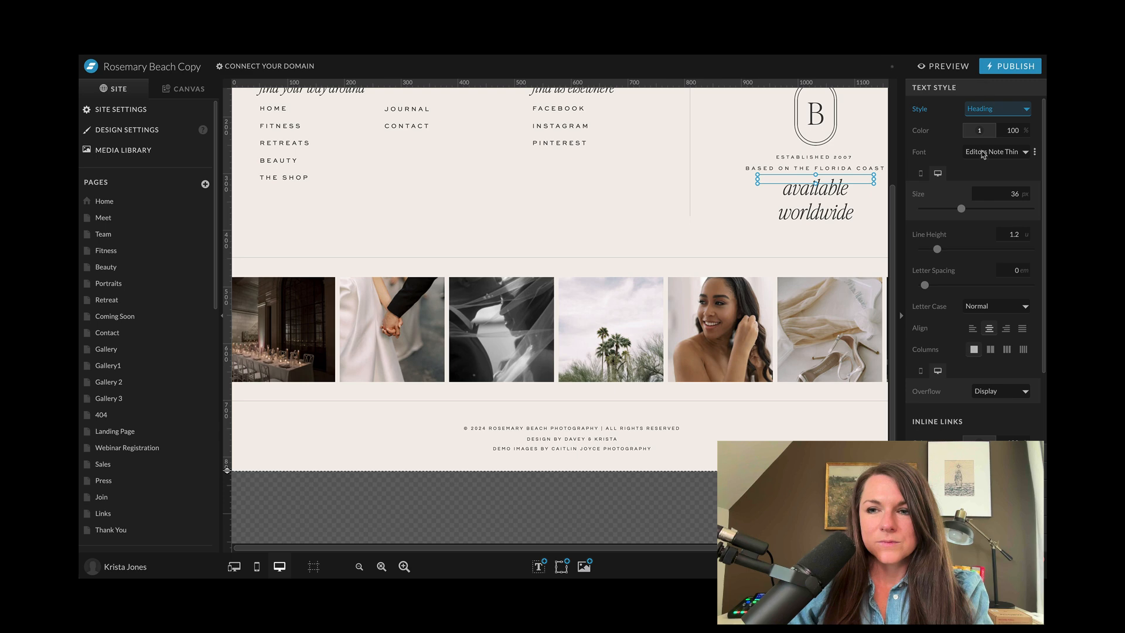
pyautogui.moveTo(953, 217); pyautogui.dragTo(938, 216)
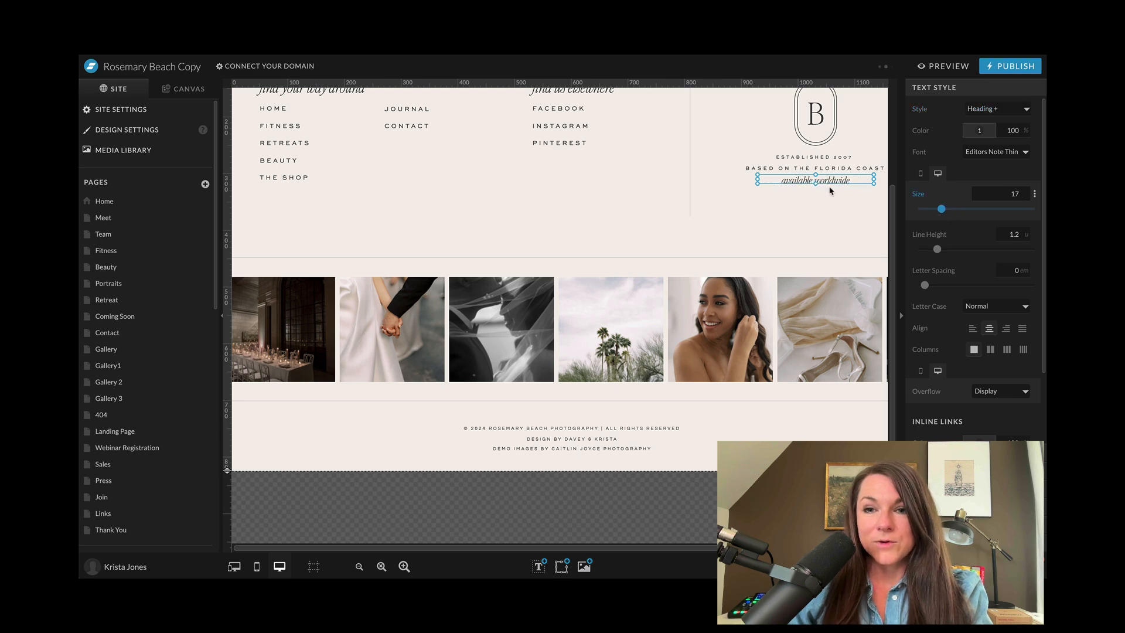
pyautogui.click(822, 184)
pyautogui.click(823, 183)
pyautogui.click(807, 281)
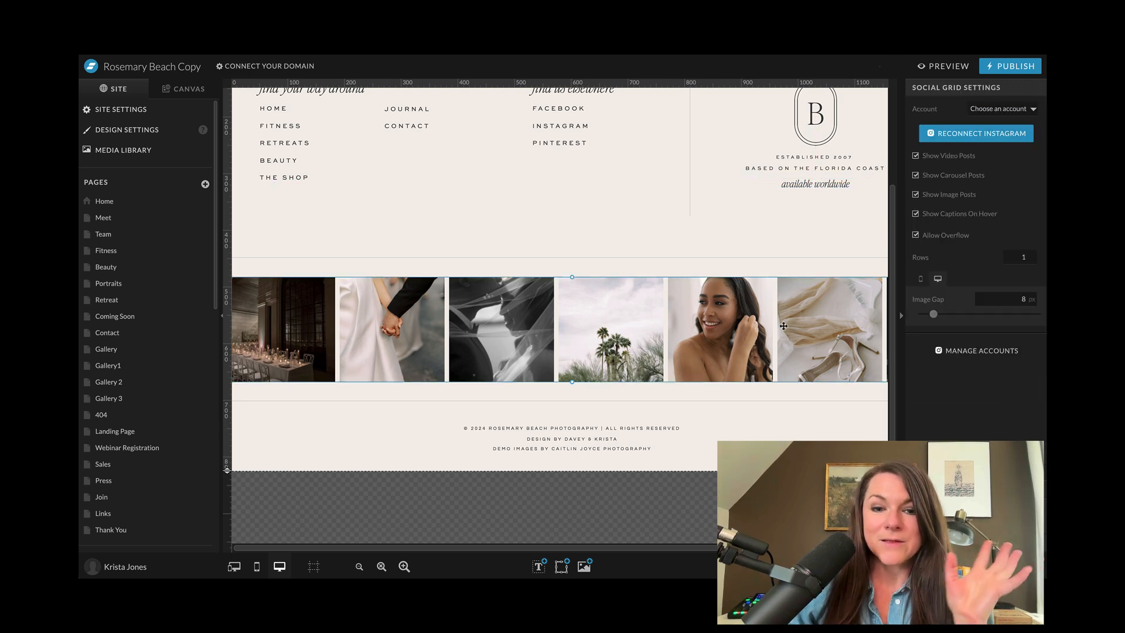
# - Open the site preview through its preview link and review the desktop homepage from the header to the footer
pyautogui.click(947, 67)
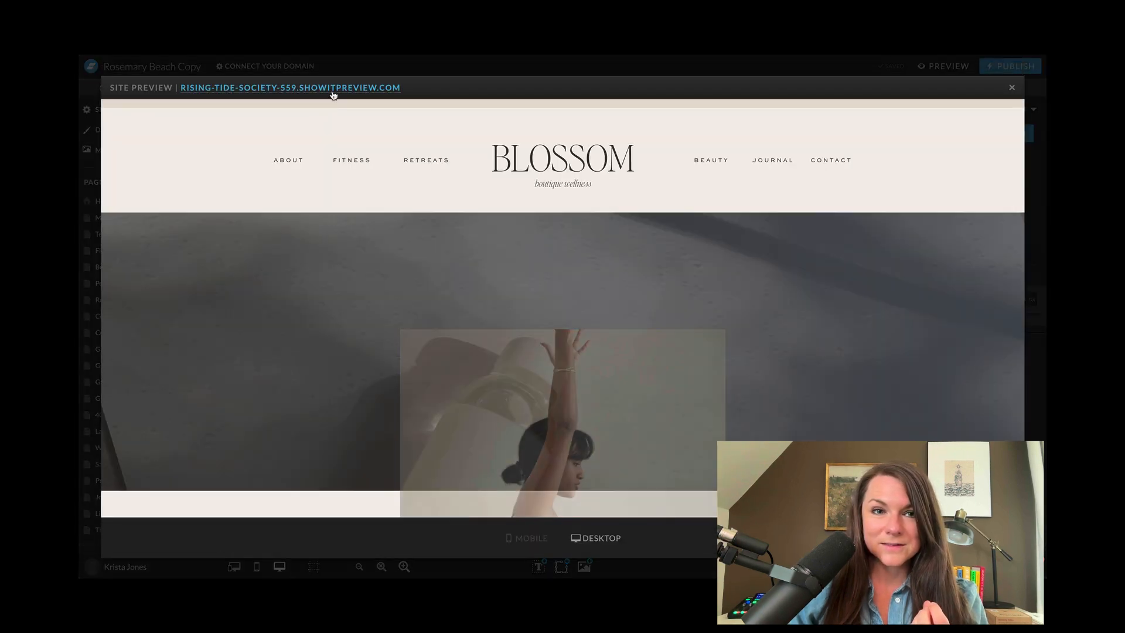
pyautogui.click(333, 92)
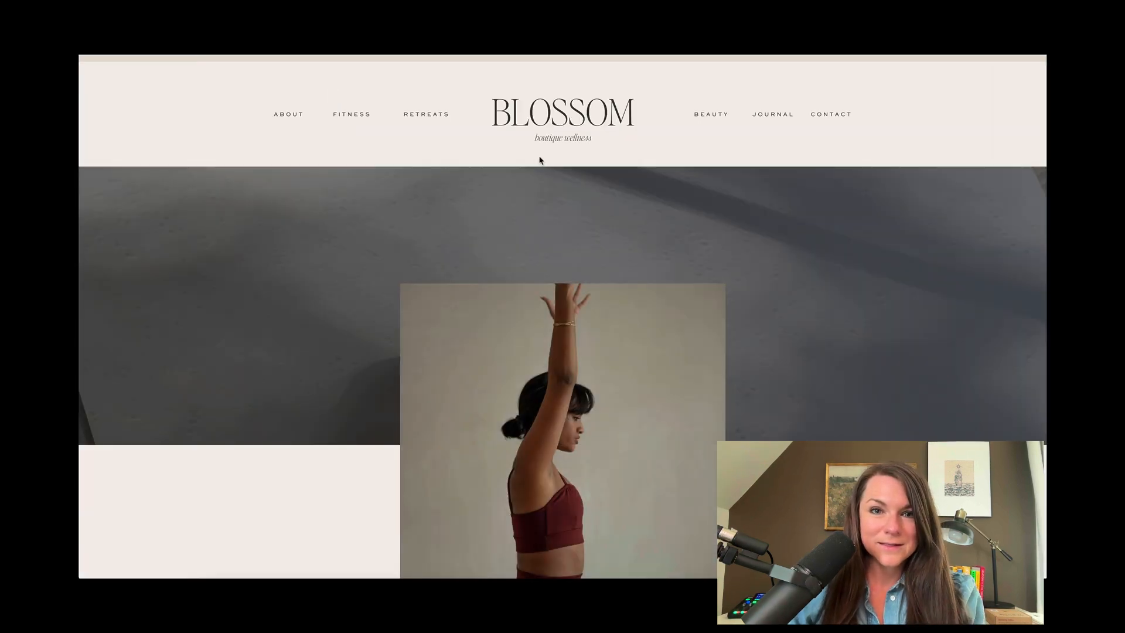
pyautogui.scroll(-12, 540, 160)
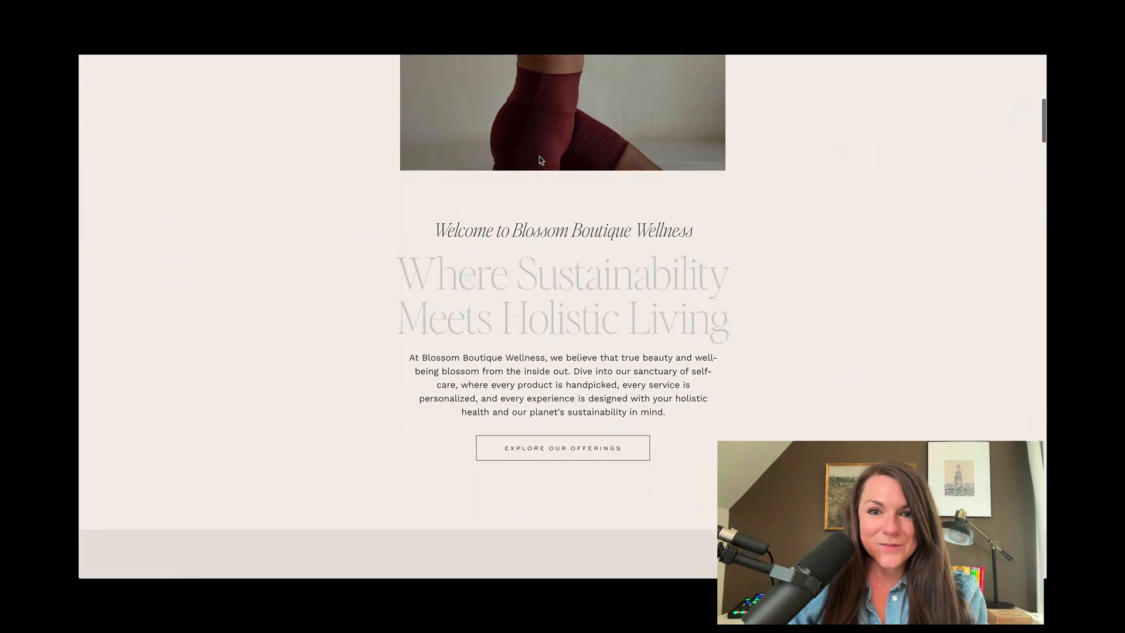
pyautogui.scroll(-14, 540, 158)
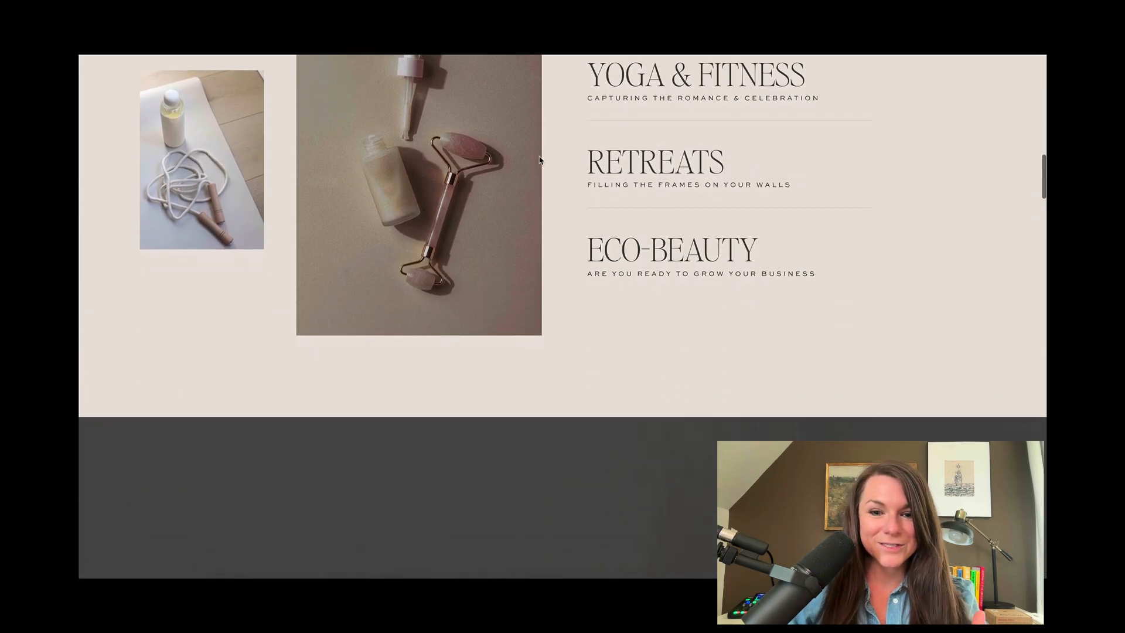
pyautogui.scroll(-14, 540, 160)
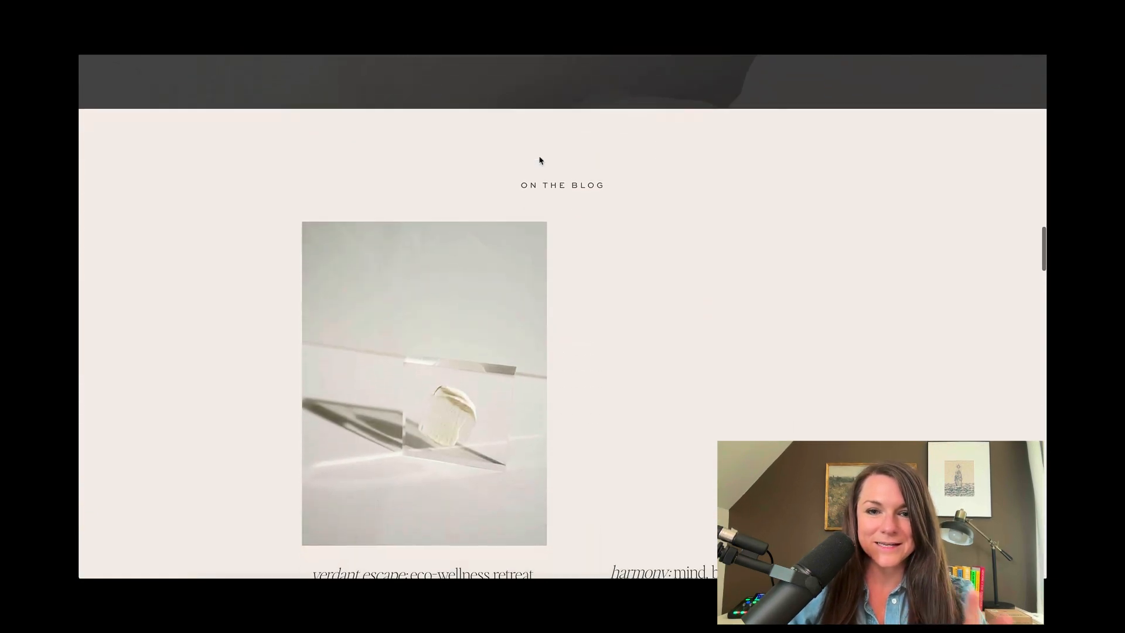
pyautogui.scroll(-14, 540, 161)
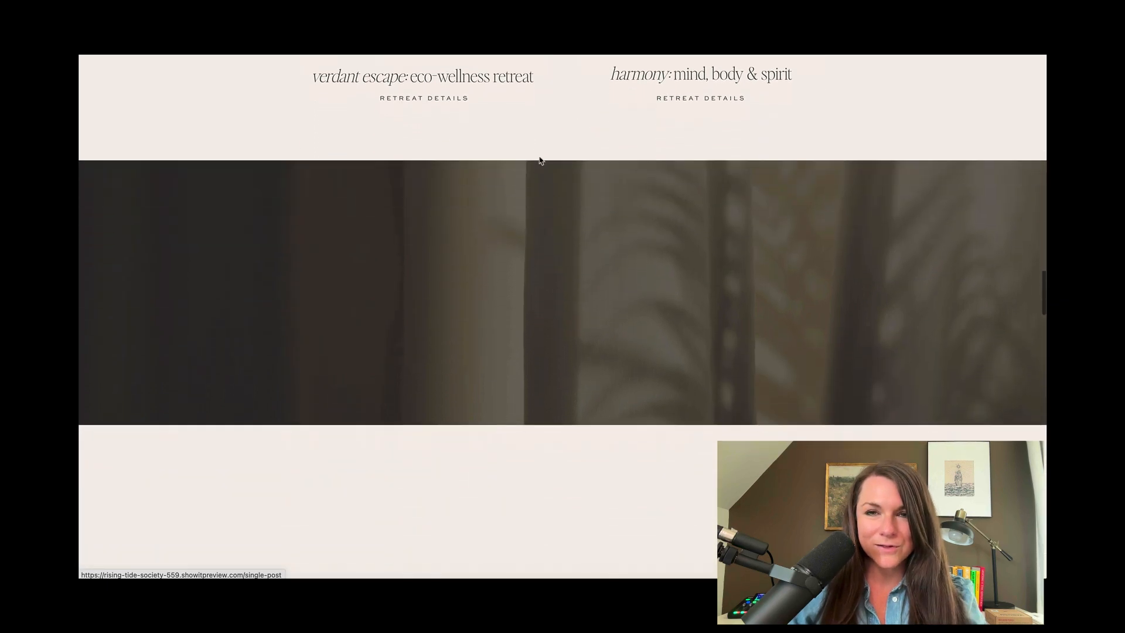
pyautogui.scroll(-14, 540, 160)
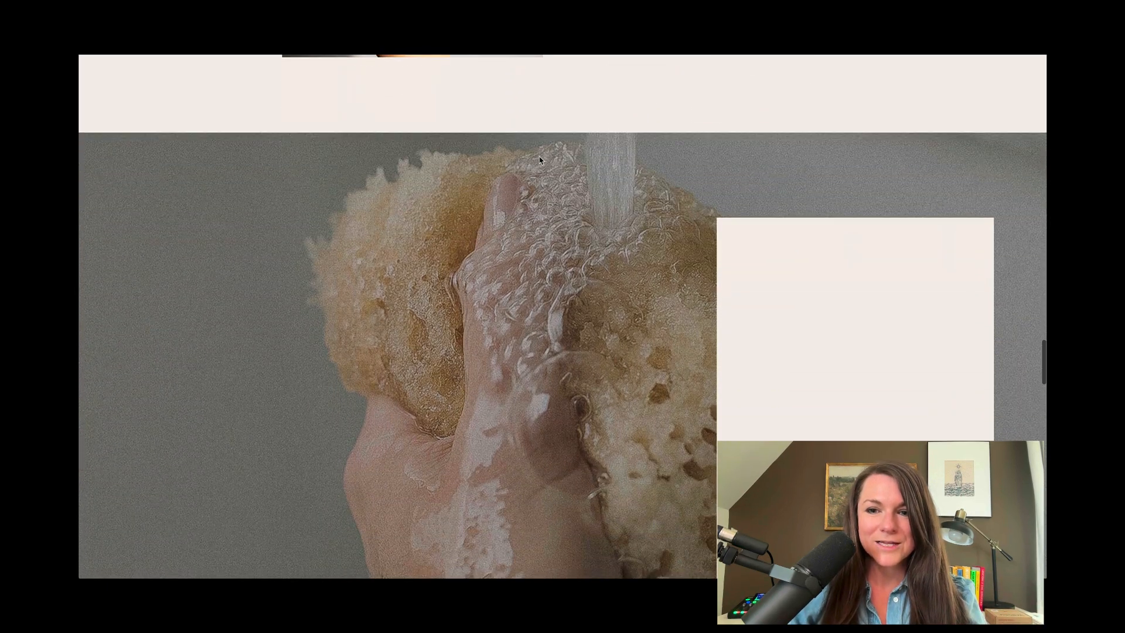
pyautogui.scroll(-14, 540, 160)
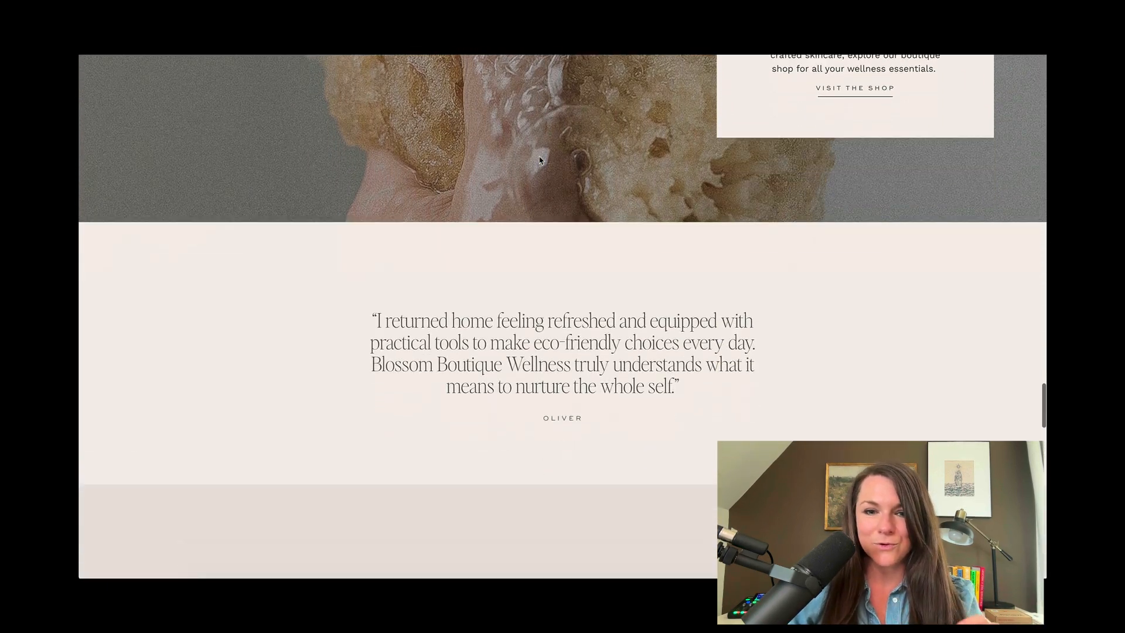
pyautogui.scroll(-14, 540, 158)
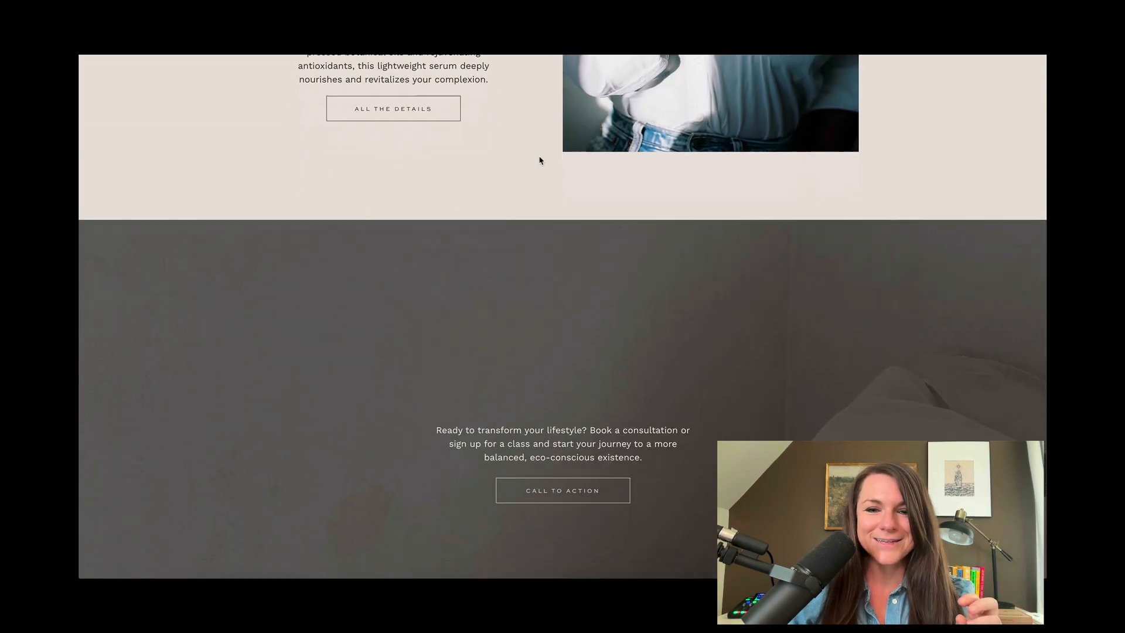
pyautogui.scroll(-14, 540, 160)
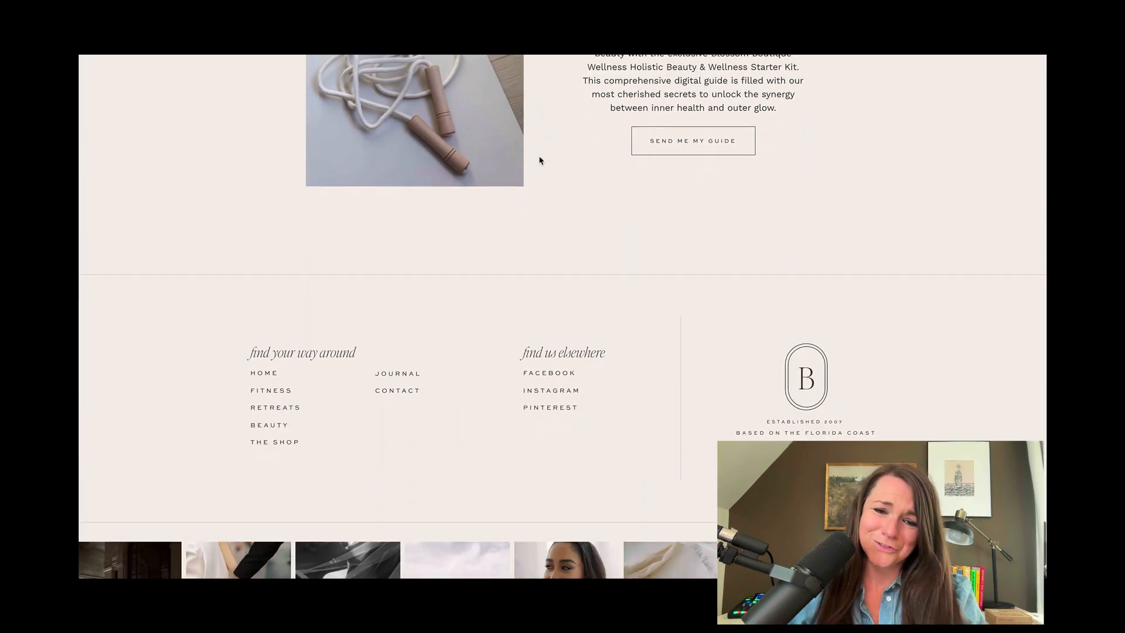